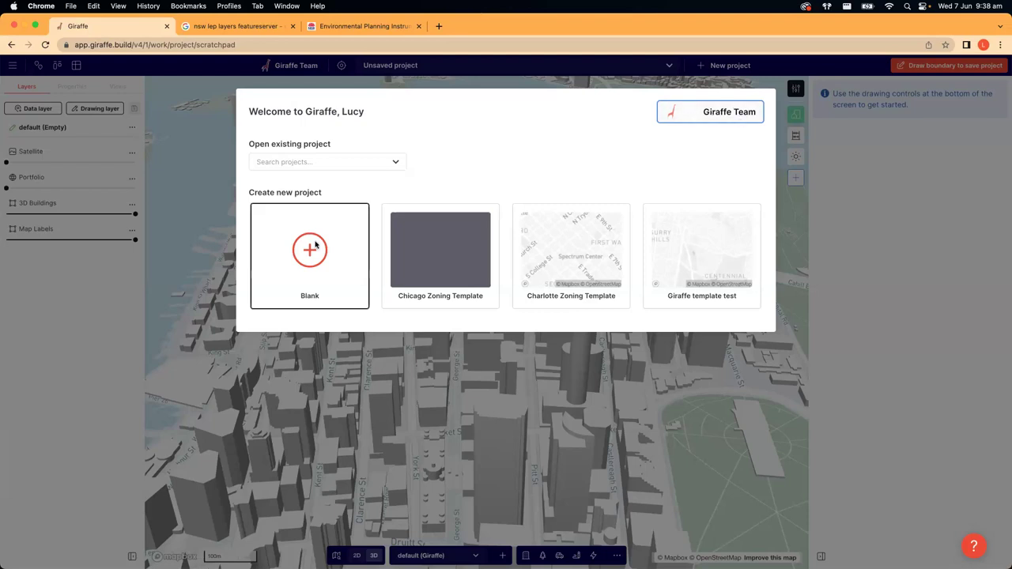
- Start a new blank project over the Sydney map
left_click(501, 359)
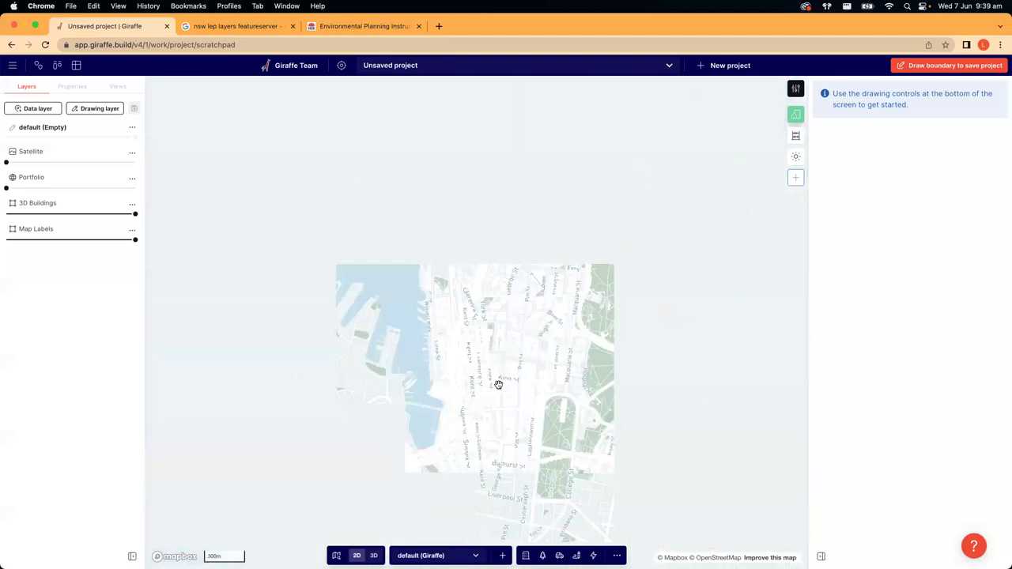
scroll(497, 397, "down", 5)
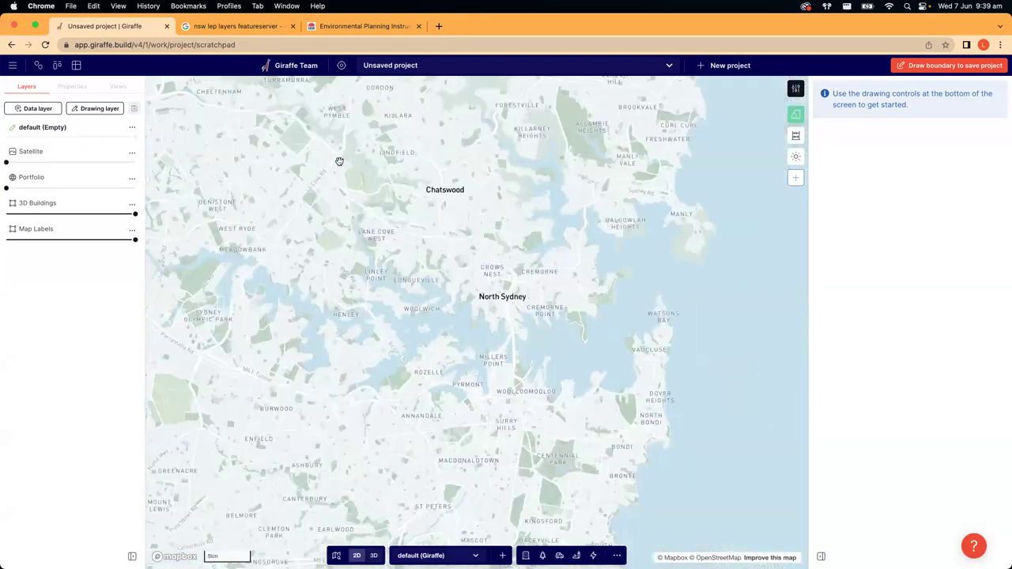
scroll(350, 273, "up", 3)
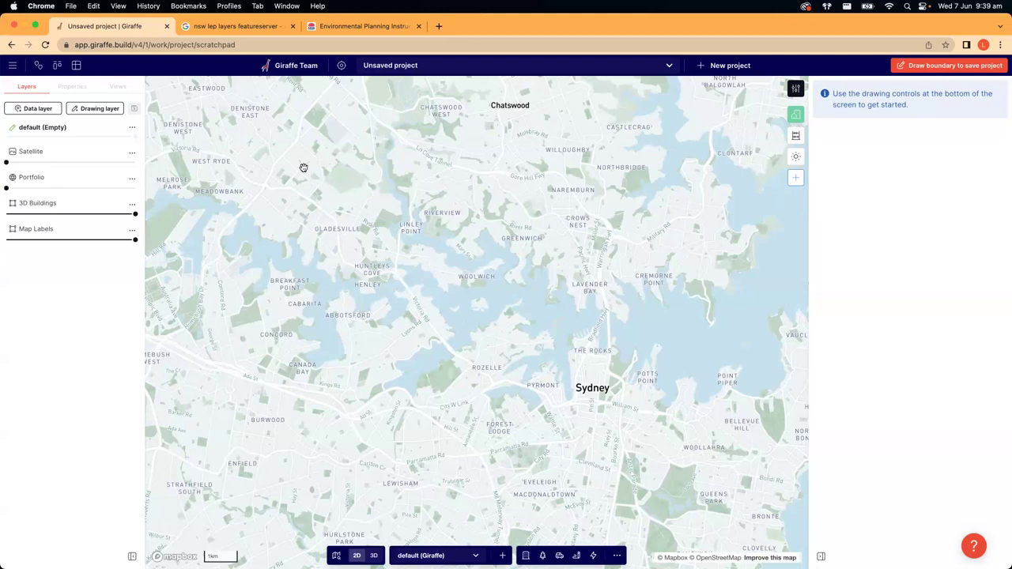
scroll(316, 173, "up", 1)
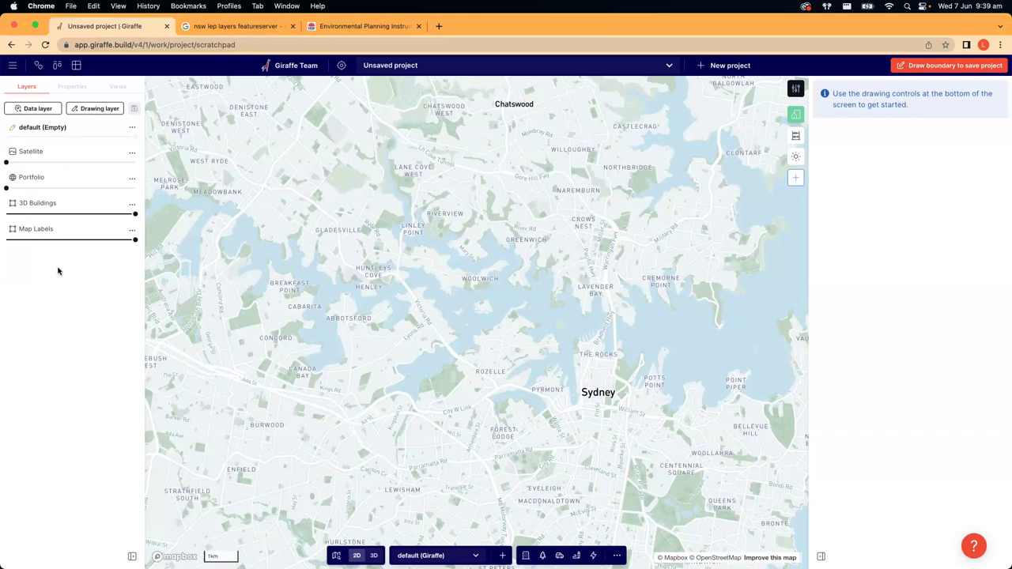
- Frame the map on Chatswood and the northern suburbs, then switch to 3D
left_click_drag(442, 323, 377, 356)
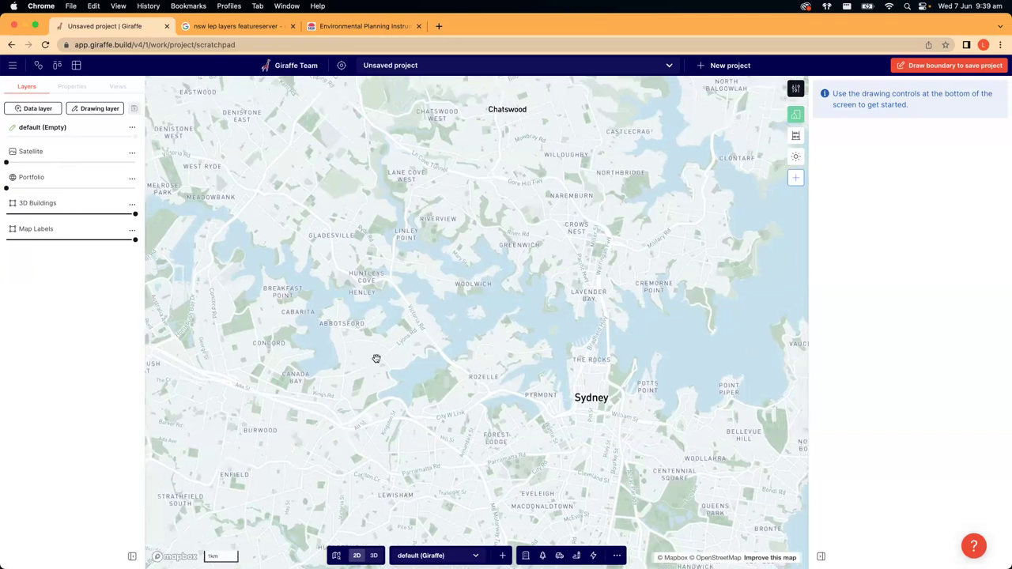
left_click_drag(436, 313, 411, 361)
scroll(409, 362, "up", 1)
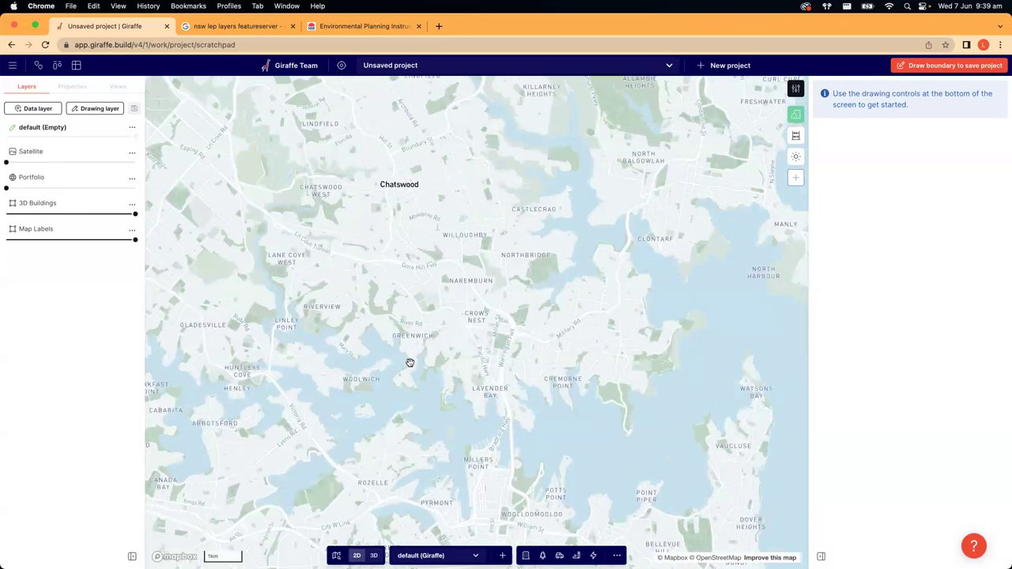
scroll(479, 316, "down", 2)
left_click_drag(520, 309, 461, 388)
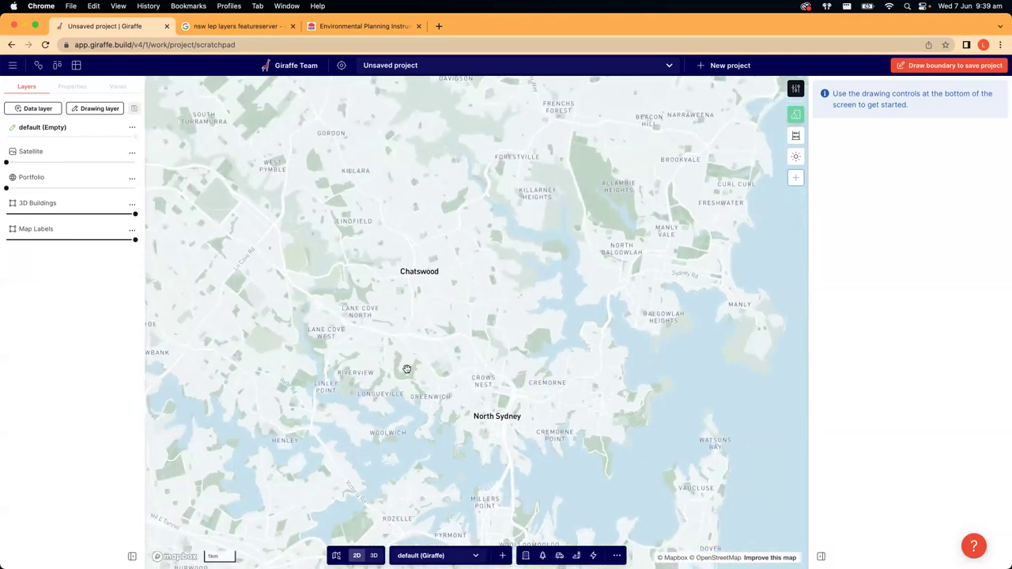
scroll(502, 352, "down", 3)
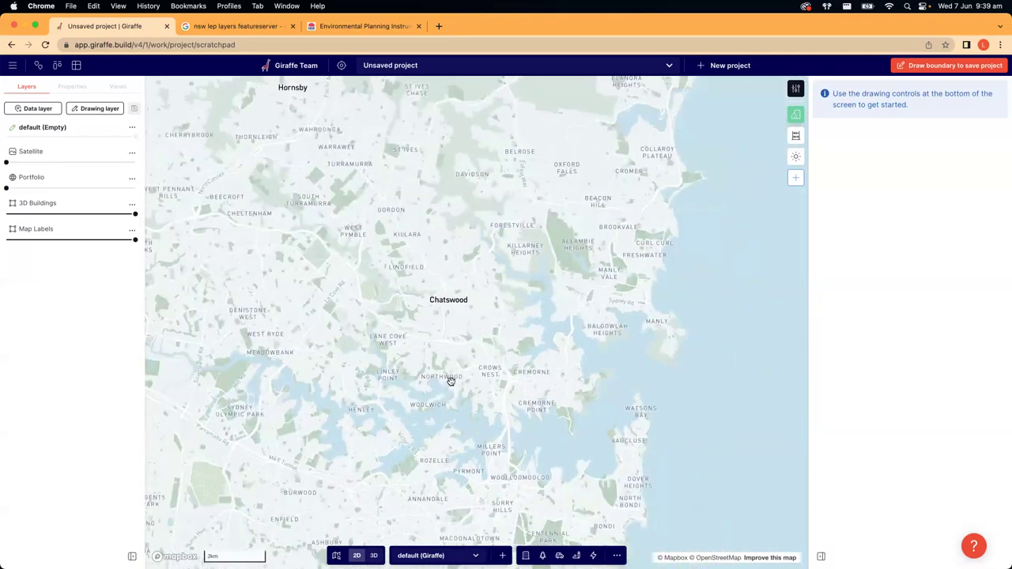
left_click_drag(503, 366, 551, 292)
left_click_drag(405, 379, 409, 420)
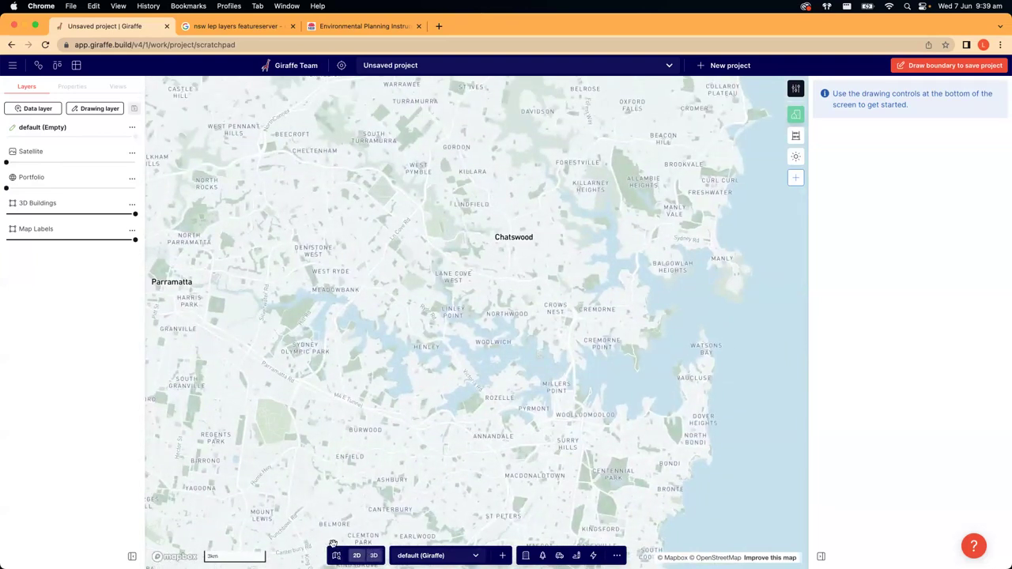
left_click(375, 557)
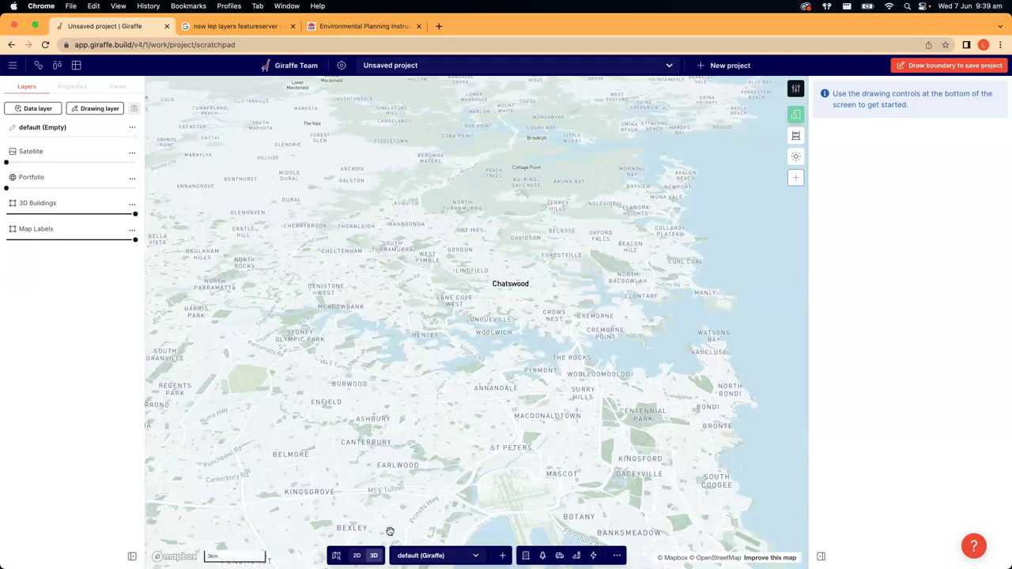
- Tilt and pan the 3D map to view North Sydney's harbour buildings
scroll(481, 334, "down", 6)
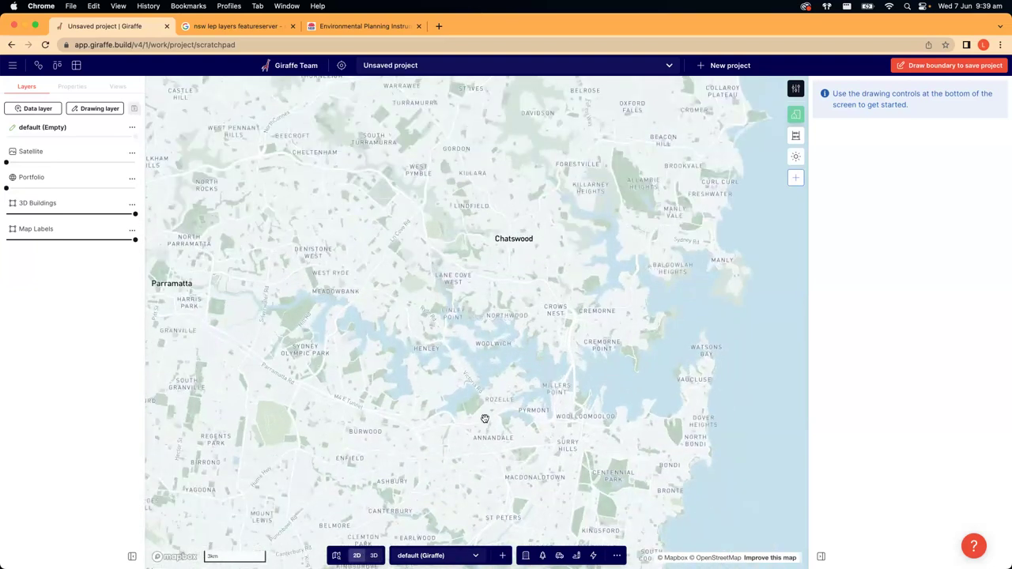
scroll(522, 411, "down", 3)
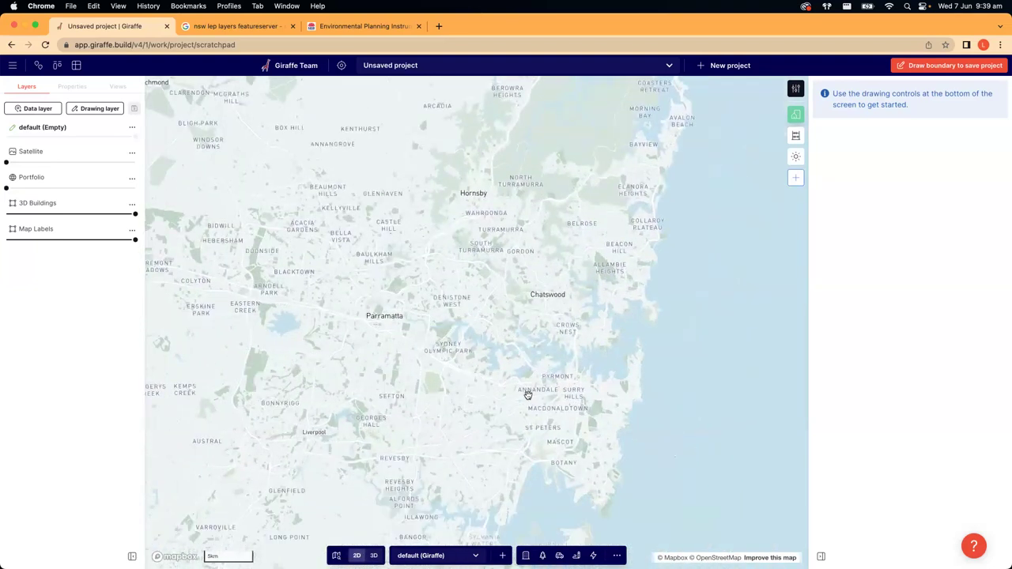
scroll(529, 397, "down", 3)
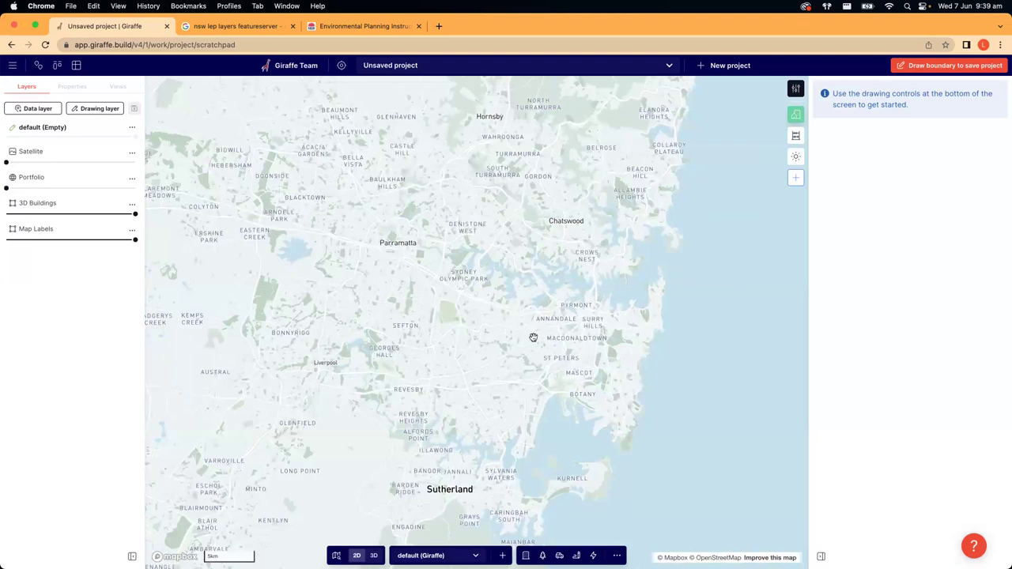
scroll(517, 371, "down", 3)
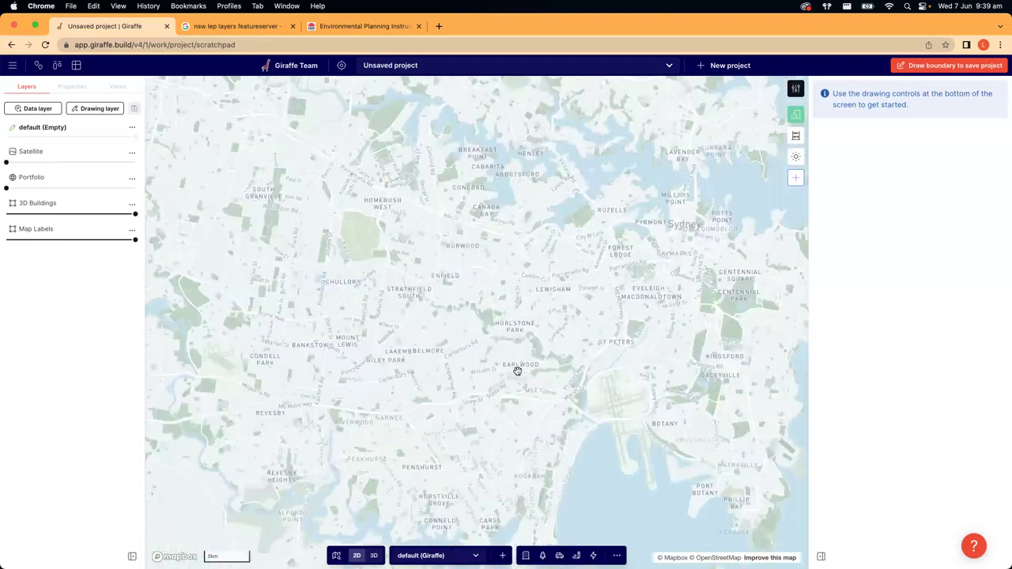
scroll(643, 406, "left", 5)
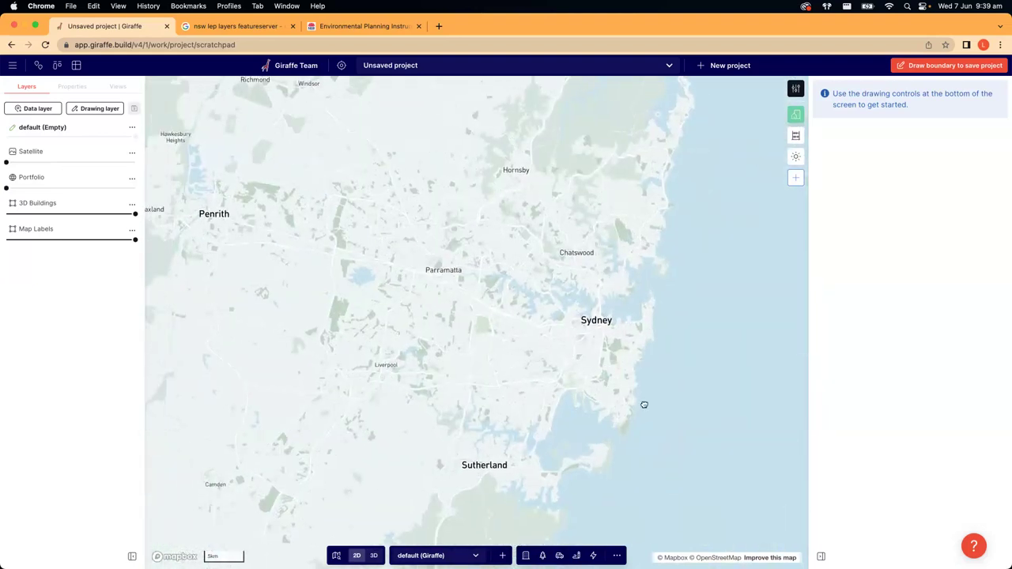
scroll(464, 422, "right", 4)
scroll(557, 250, "down", 3)
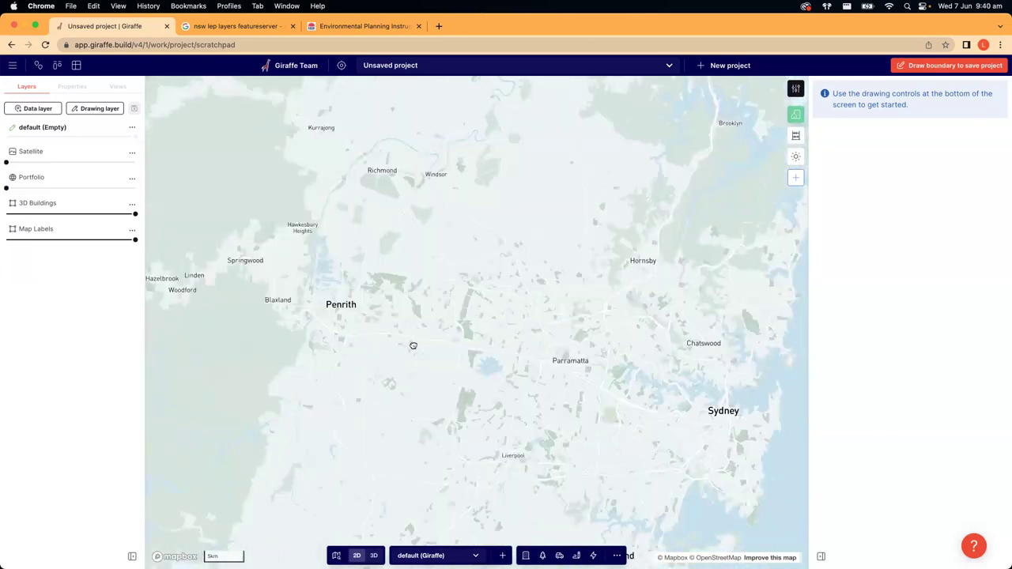
scroll(508, 415, "down", 2)
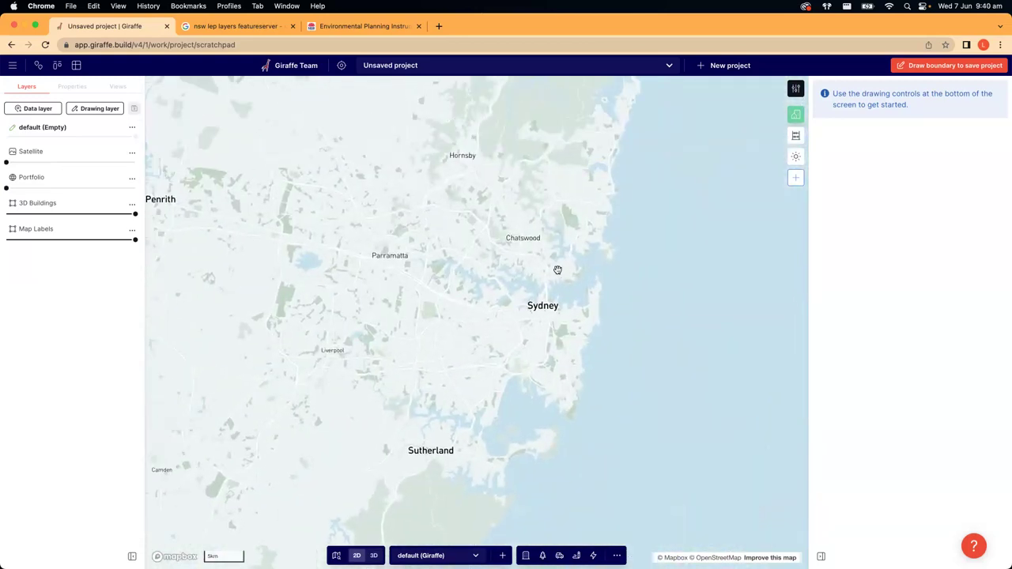
scroll(558, 270, "up", 3)
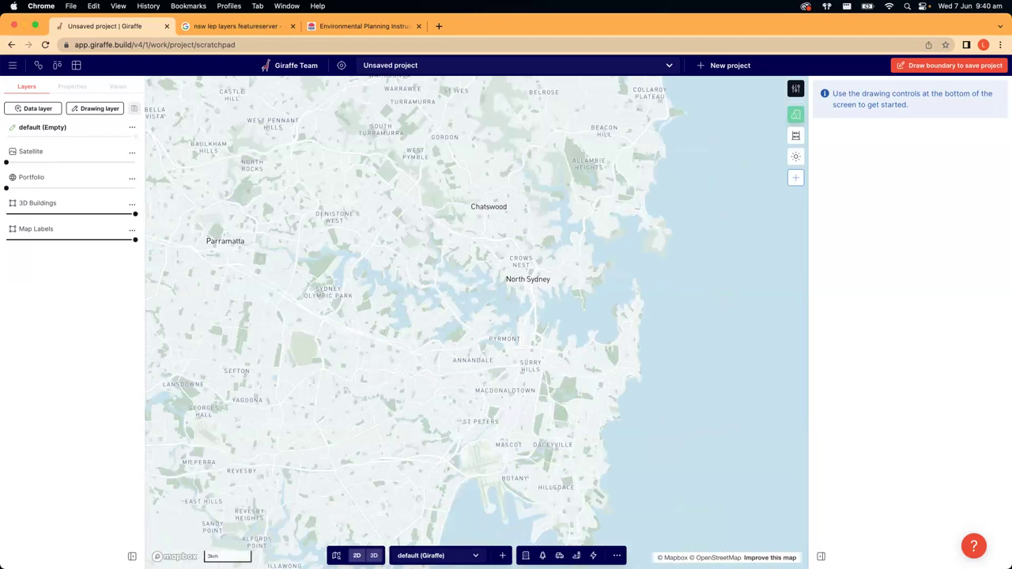
right_click_drag(470, 364, 498, 358)
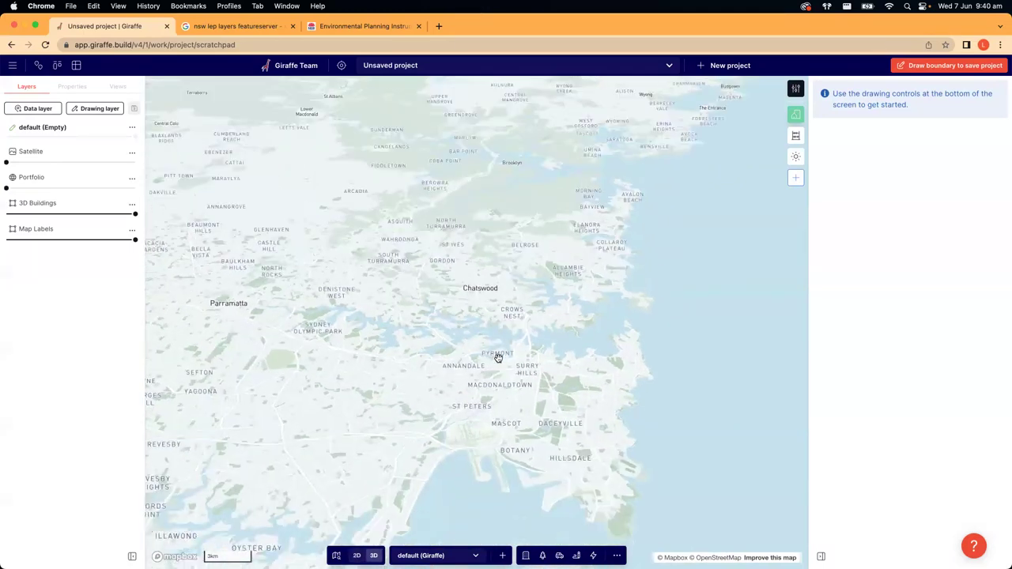
scroll(520, 334, "up", 5)
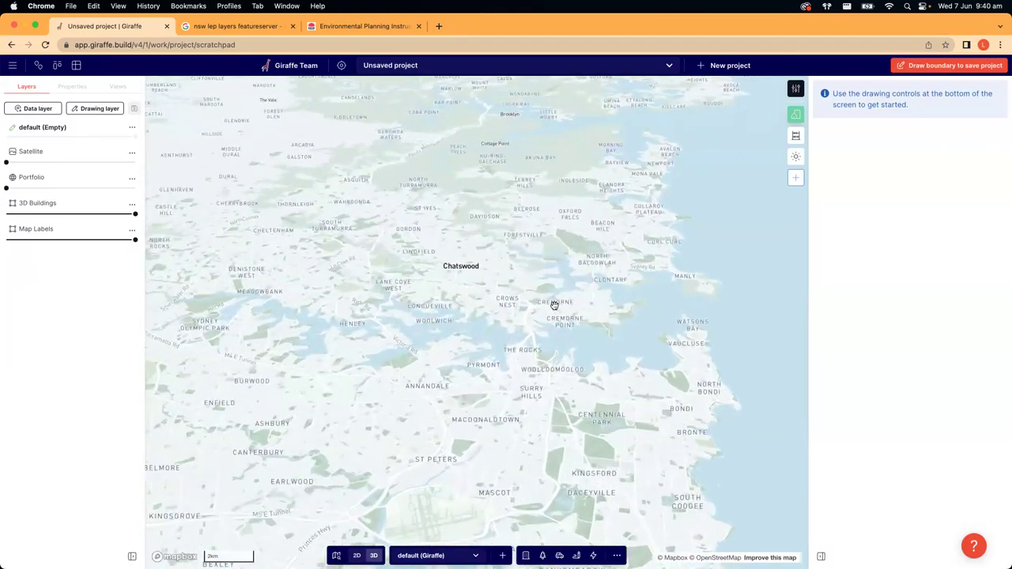
right_click_drag(532, 291, 548, 411)
left_click_drag(548, 410, 514, 332)
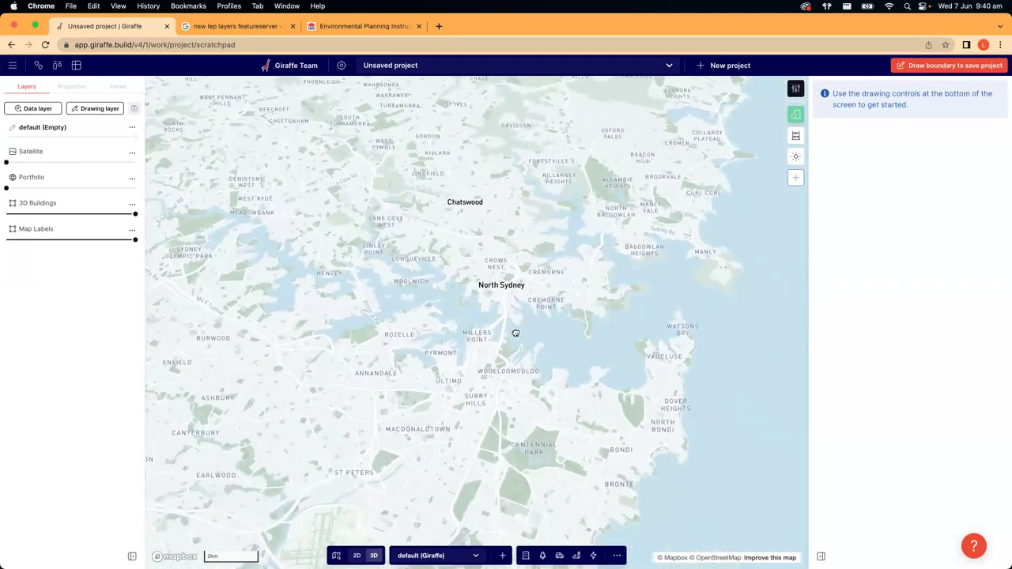
scroll(516, 338, "up", 2)
scroll(518, 348, "up", 5)
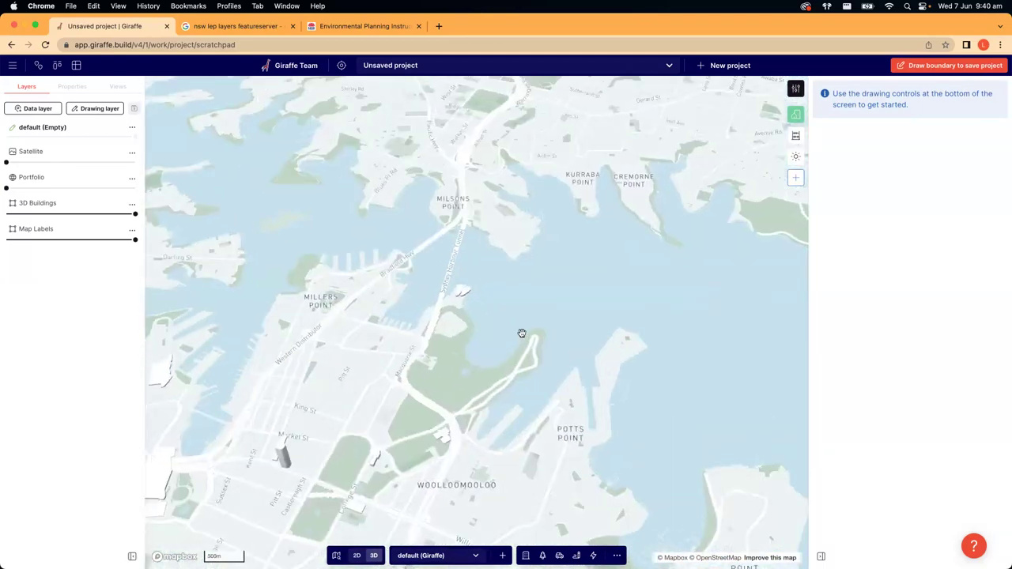
right_click_drag(521, 334, 526, 282)
scroll(567, 358, "down", 4)
- Toggle between 2D and 3D over Chatswood and Castlecrag, then bring up the map search
key("2")
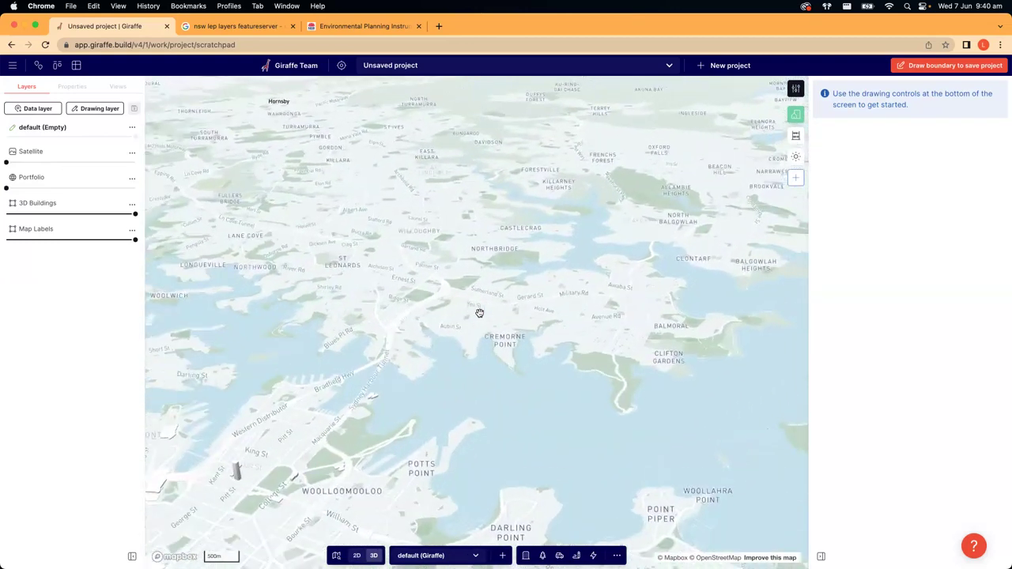
key("3")
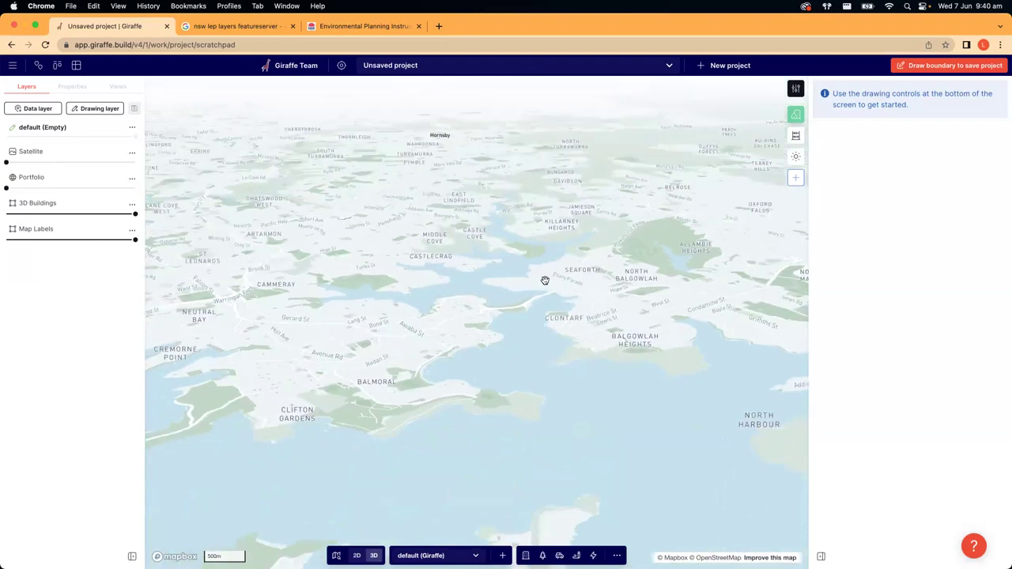
scroll(553, 347, "down", 5)
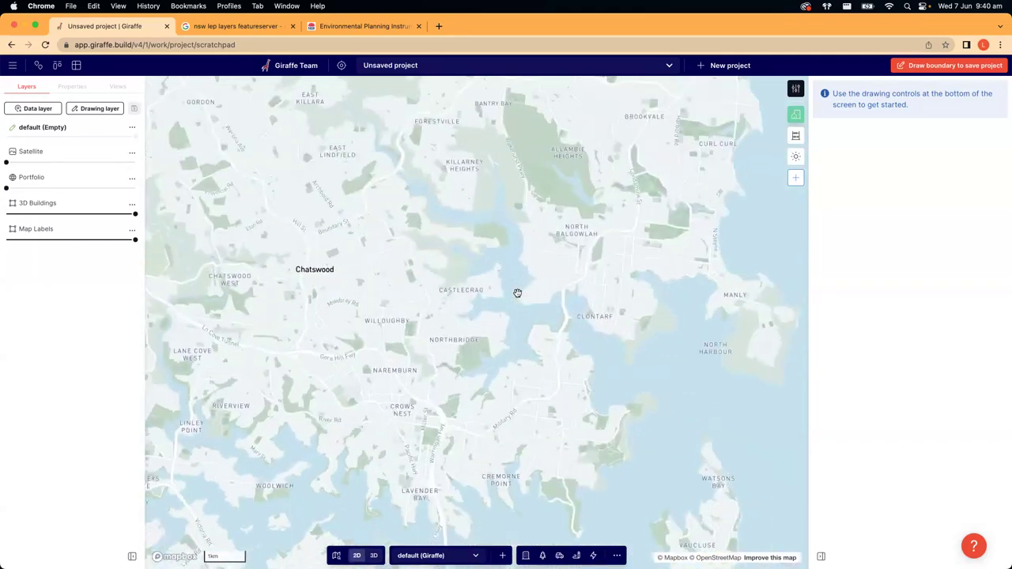
left_click(336, 555)
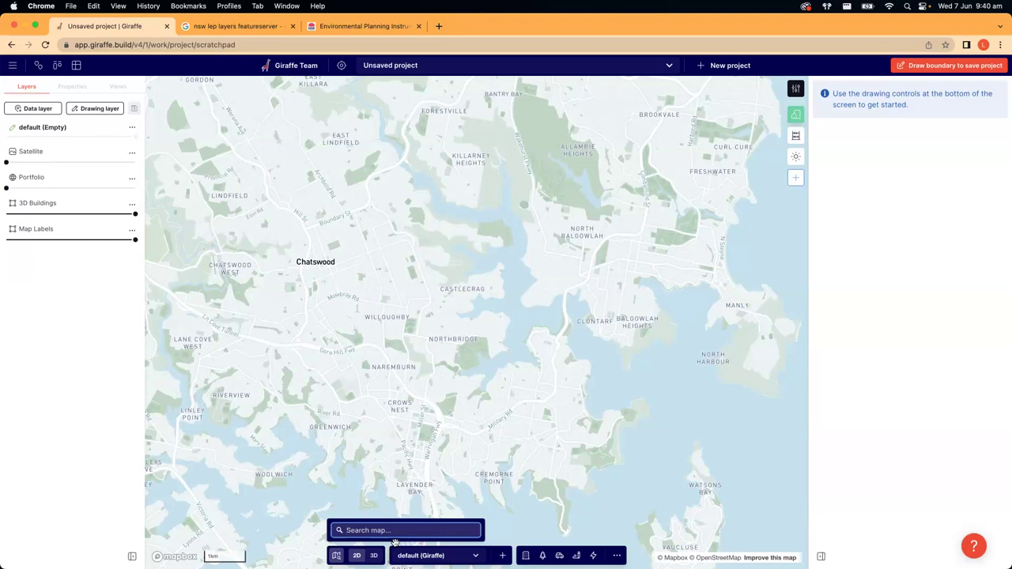
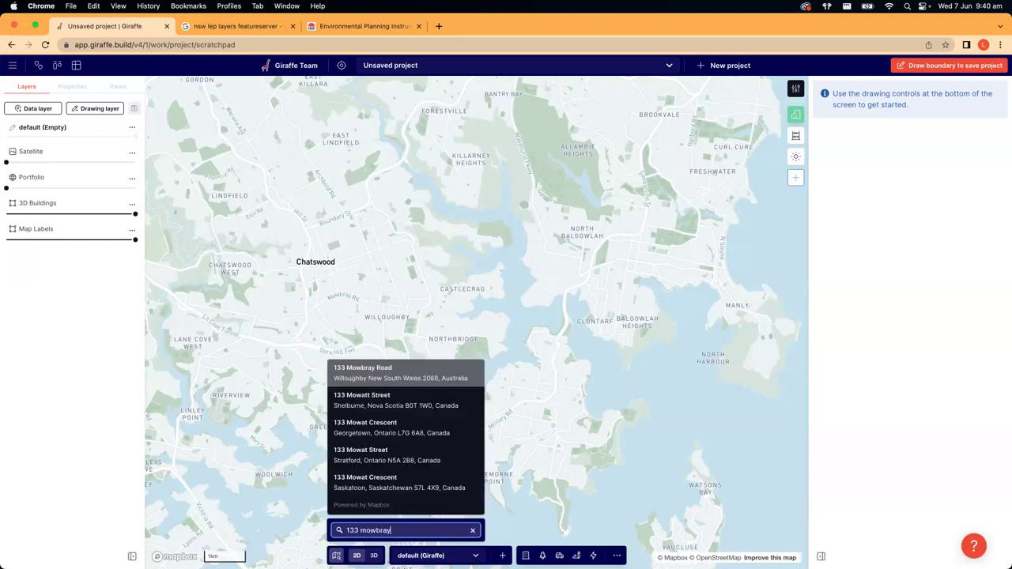
left_click(470, 370)
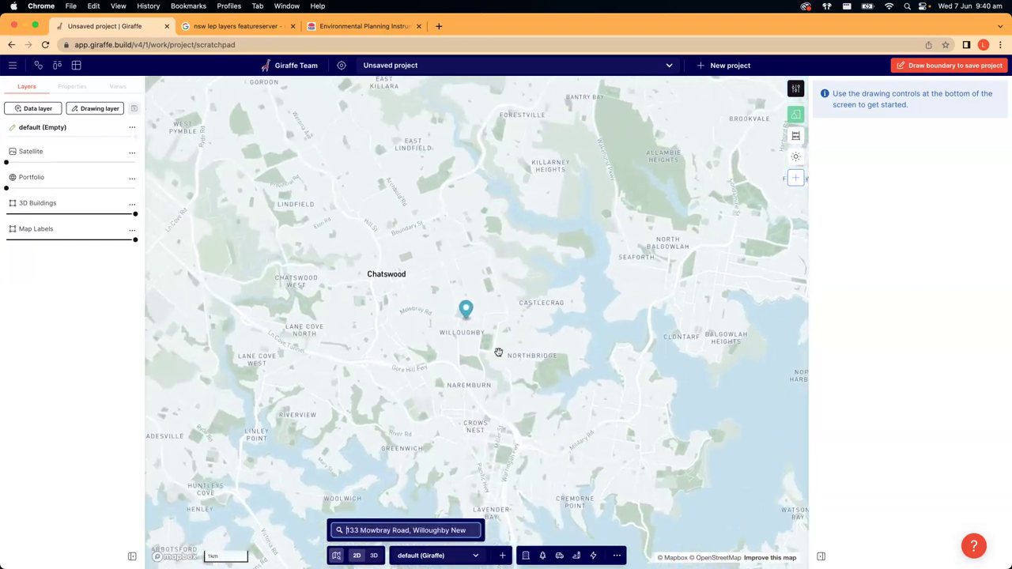
scroll(479, 325, "up", 5)
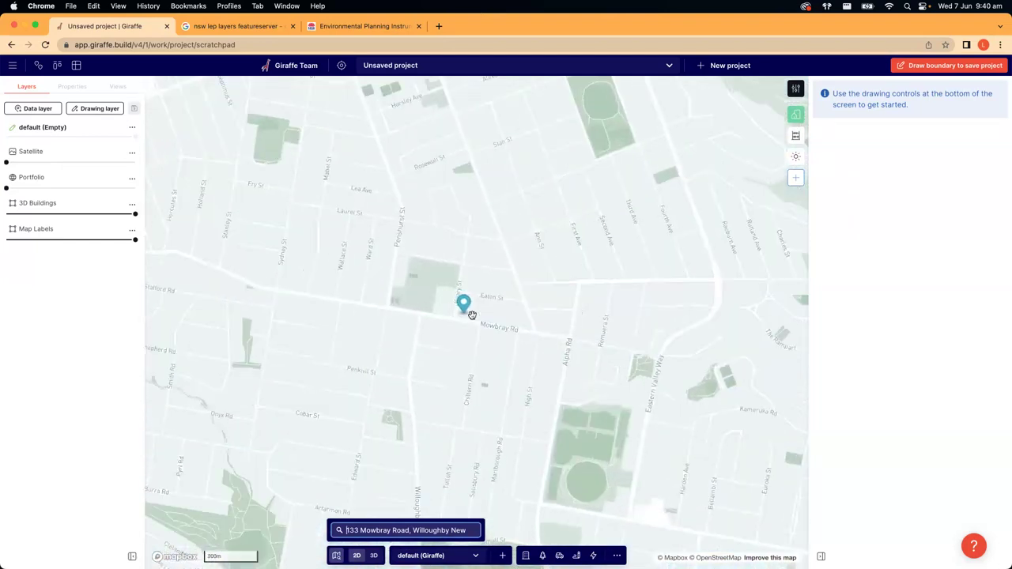
scroll(474, 320, "up", 5)
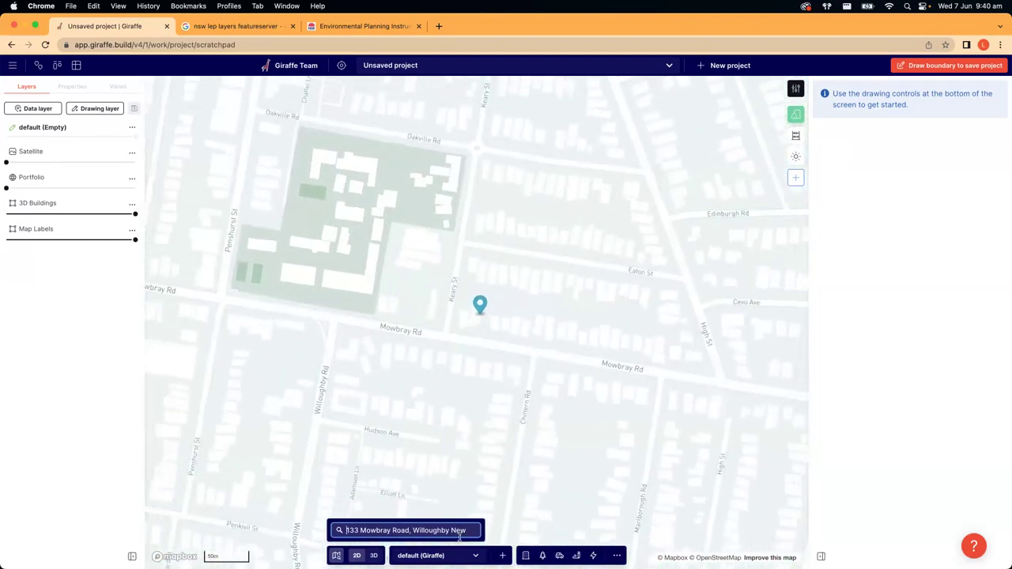
left_click(474, 530)
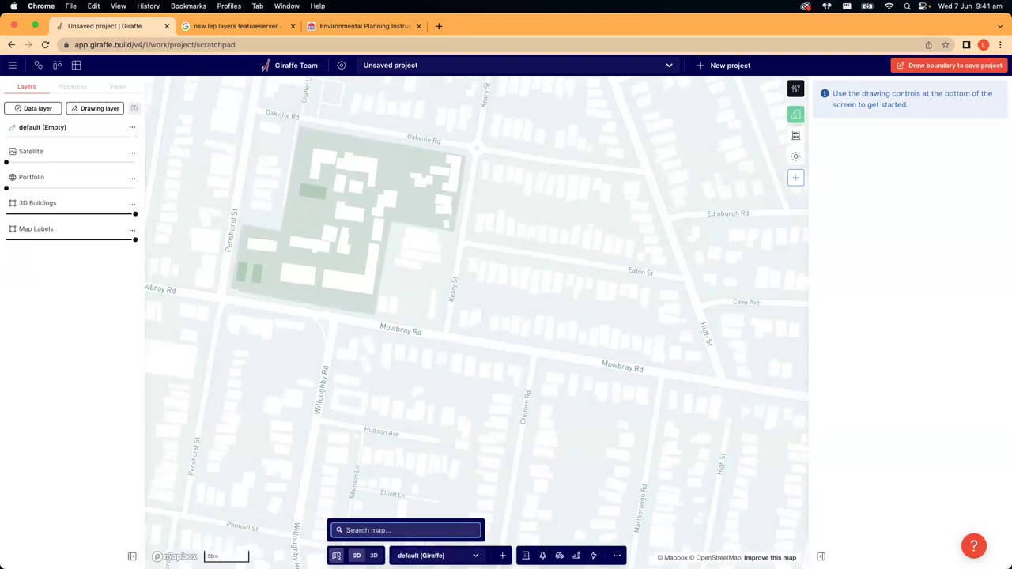
- Zoom out and recentre the map on greater Sydney from Hornsby to Parramatta
scroll(399, 472, "down", 3)
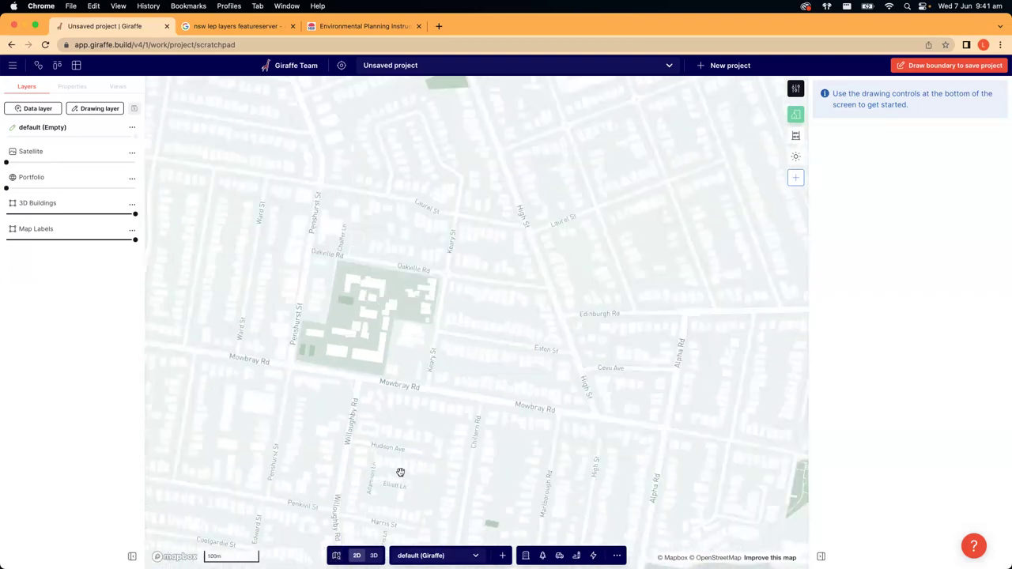
scroll(400, 471, "down", 6)
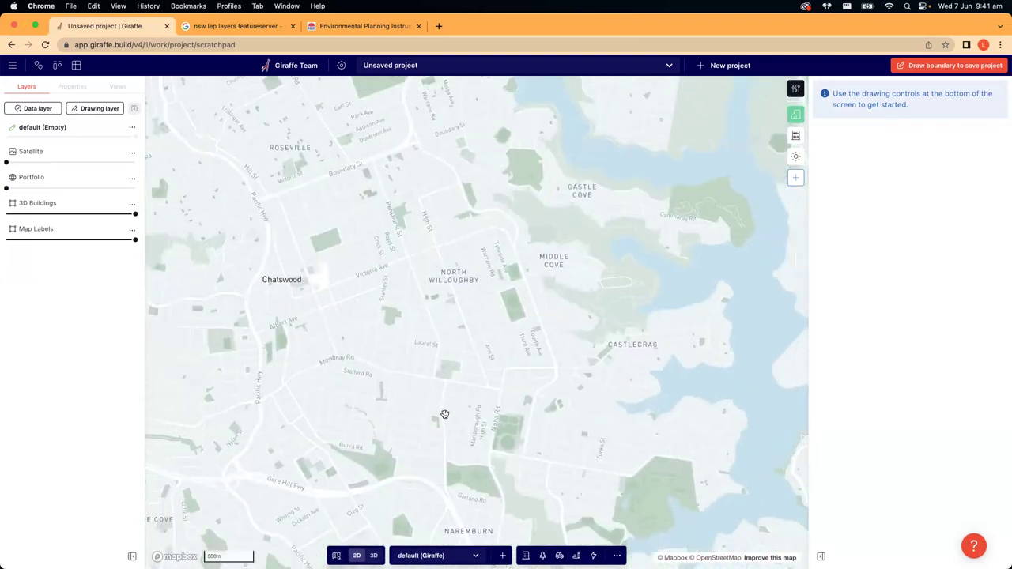
scroll(446, 415, "down", 3)
scroll(509, 419, "down", 2)
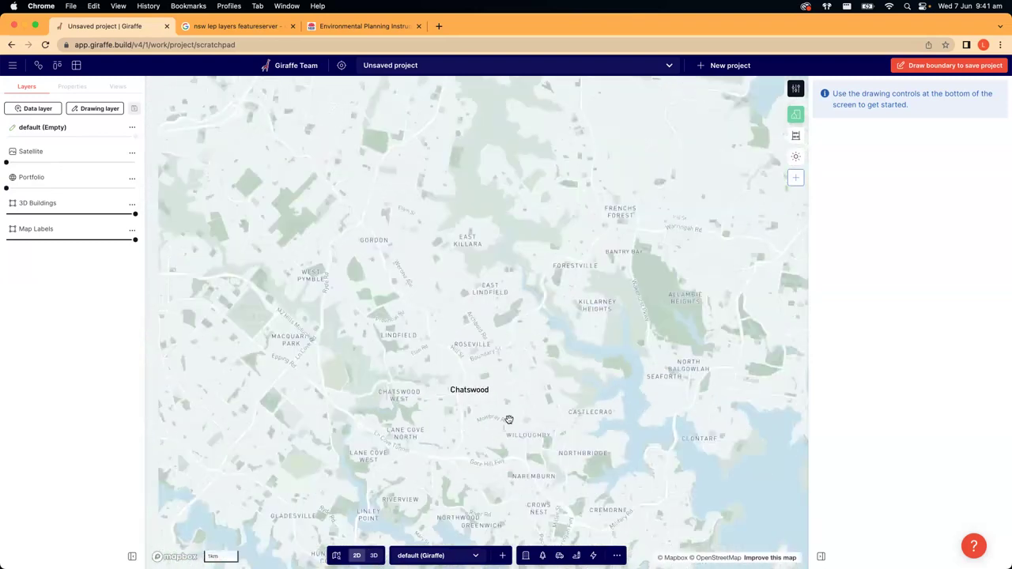
scroll(506, 418, "down", 2)
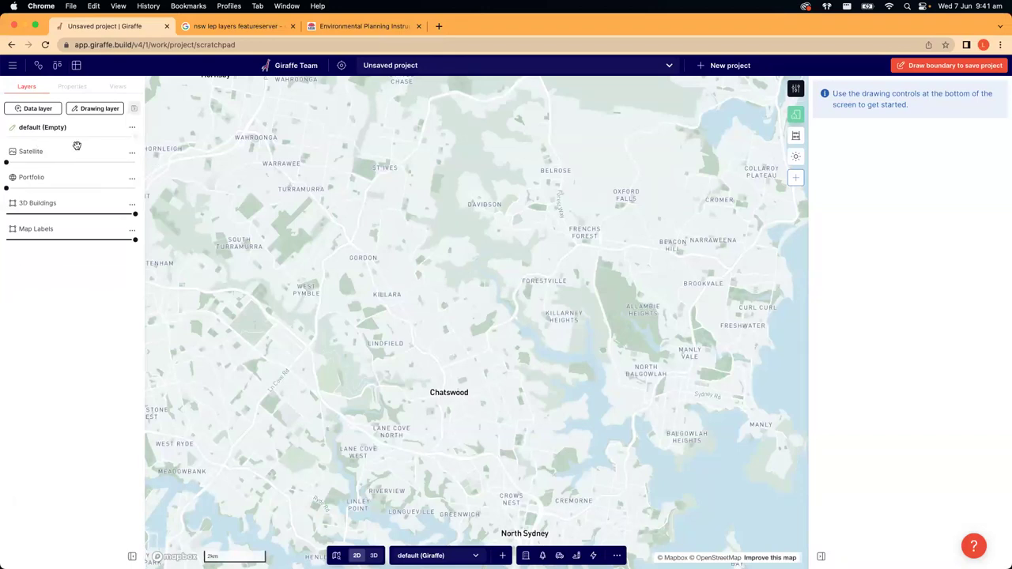
scroll(429, 305, "left", 2)
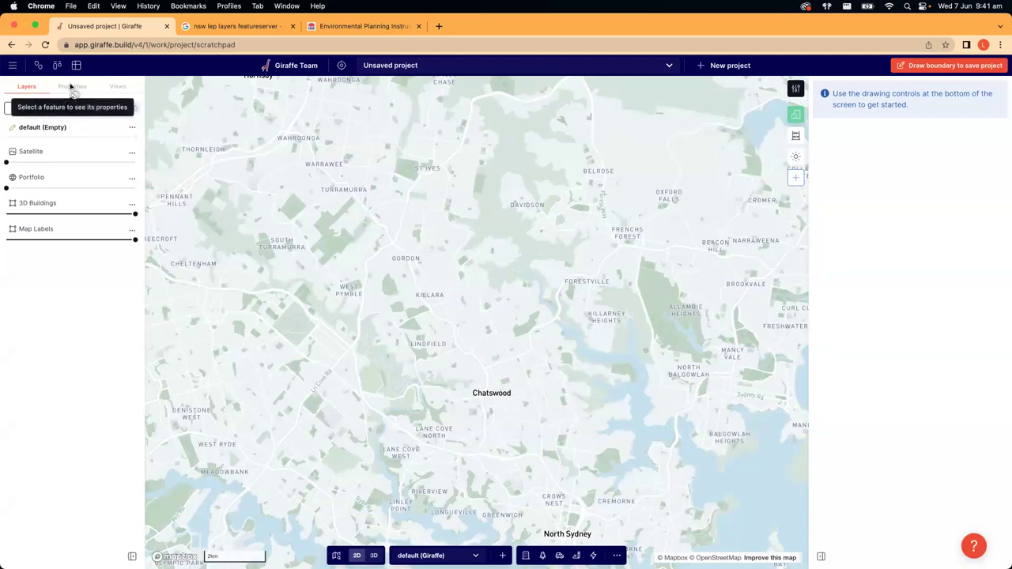
left_click(269, 45)
left_click(303, 45)
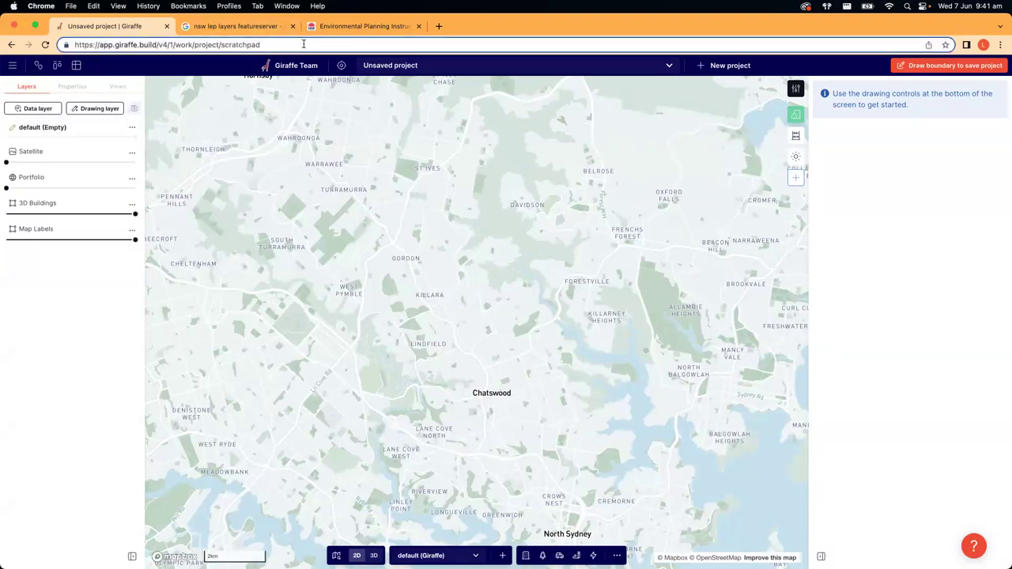
left_click_drag(387, 179, 401, 175)
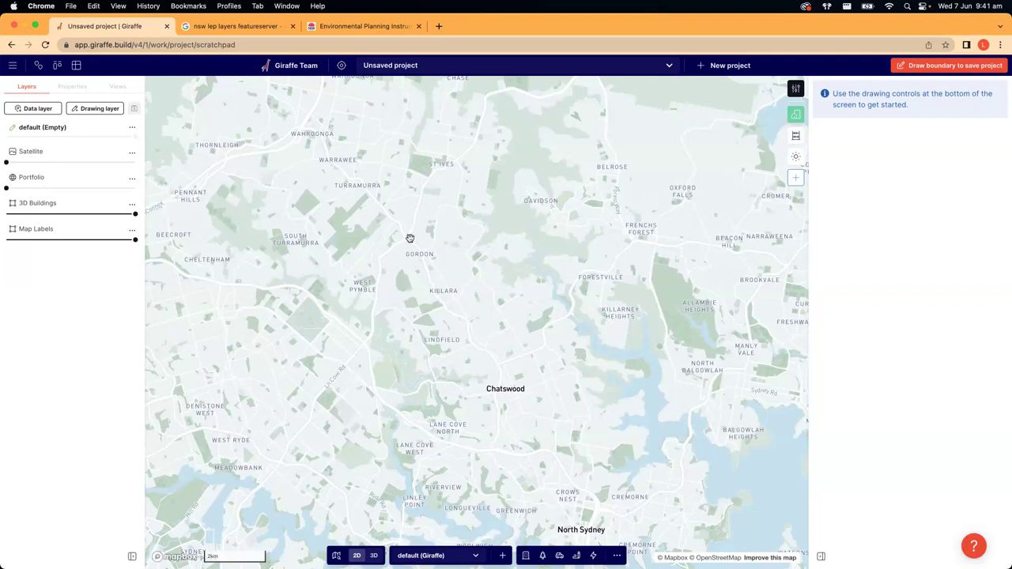
scroll(409, 238, "down", 5)
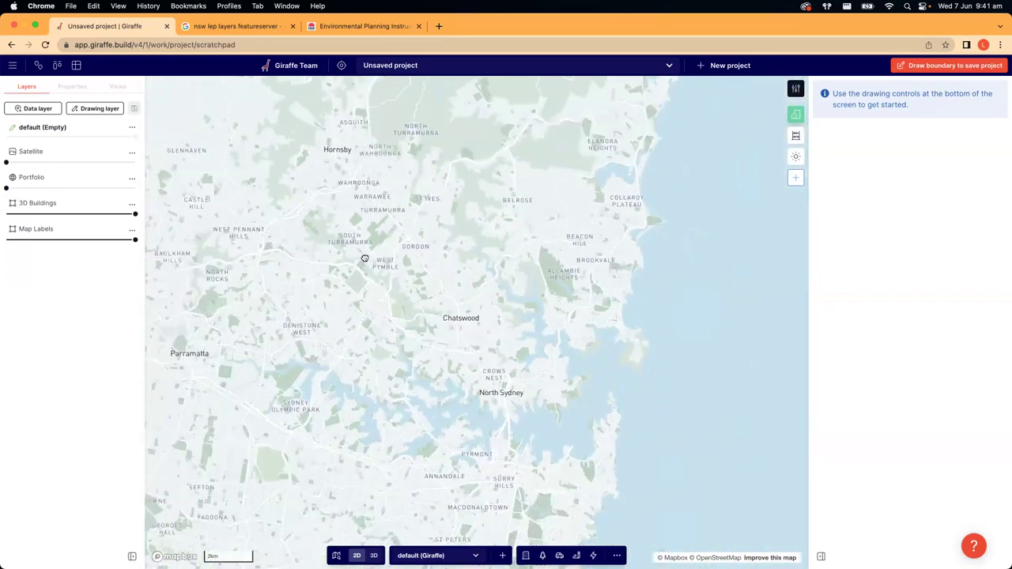
left_click_drag(364, 258, 418, 271)
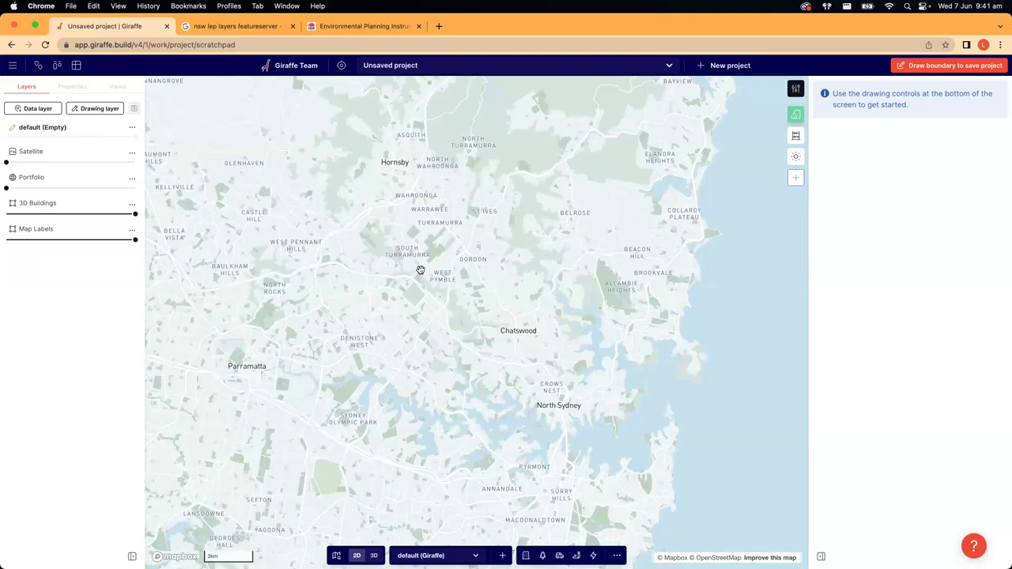
- Set the Portfolio layer to 68% opacity and zoom out to the world view
left_click_drag(7, 189, 94, 188)
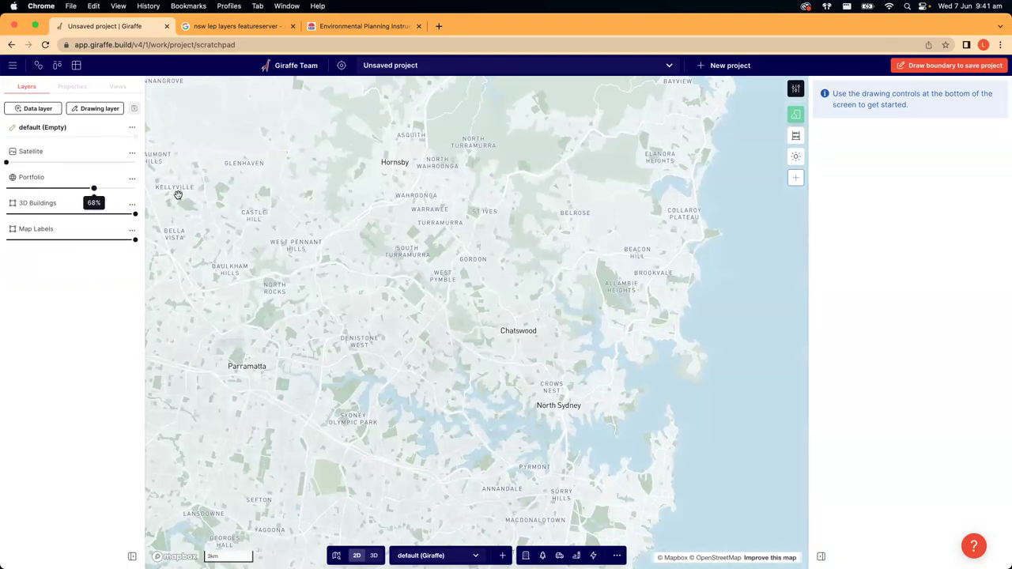
scroll(474, 248, "down", 5)
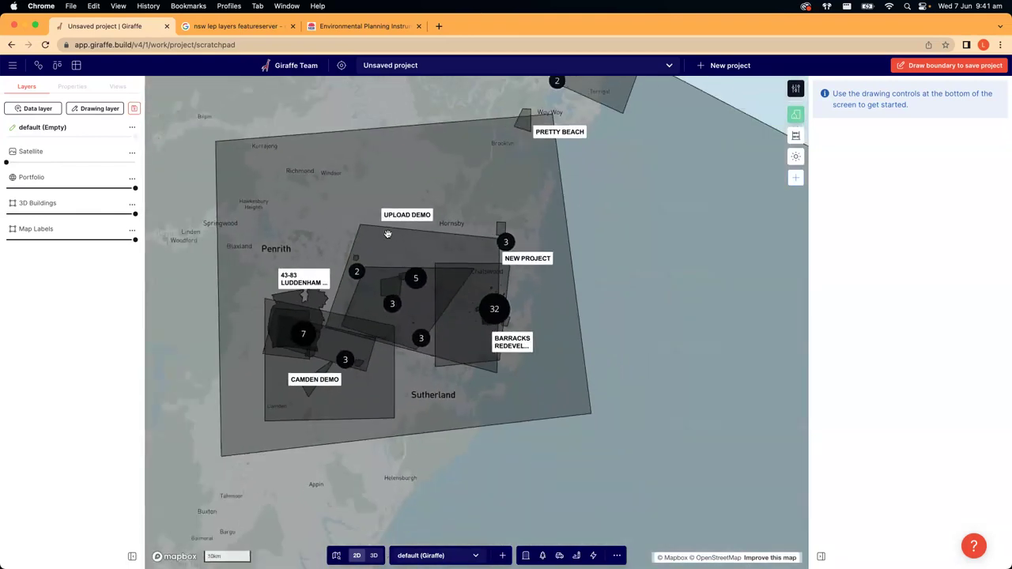
scroll(419, 252, "down", 7)
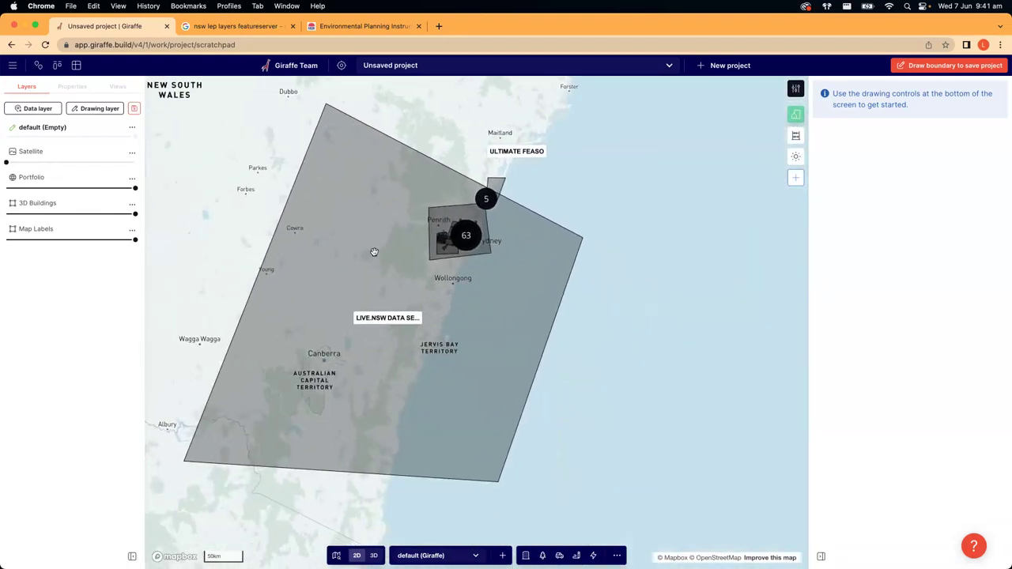
scroll(506, 271, "down", 5)
scroll(506, 271, "down", 3)
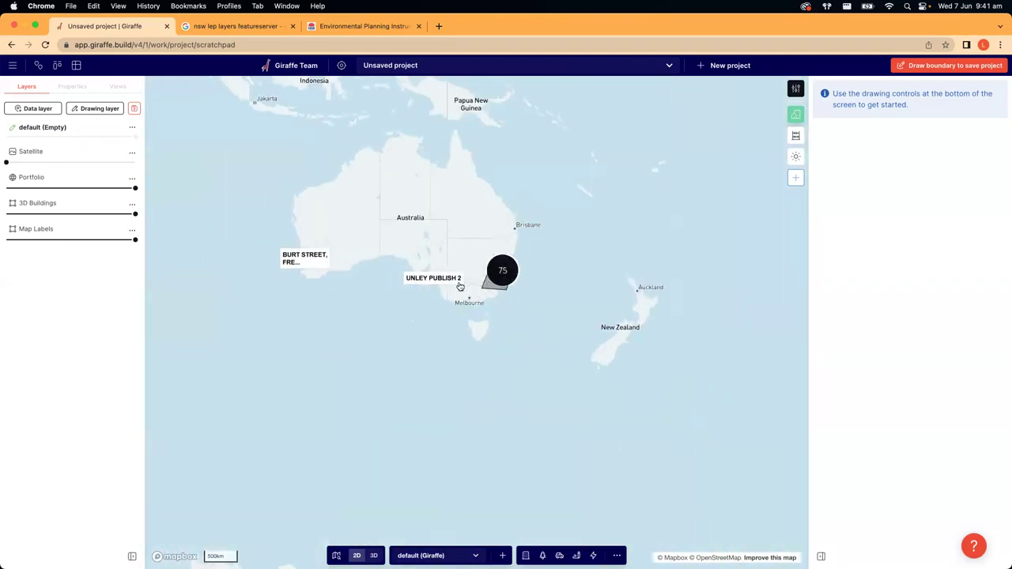
scroll(460, 286, "down", 5)
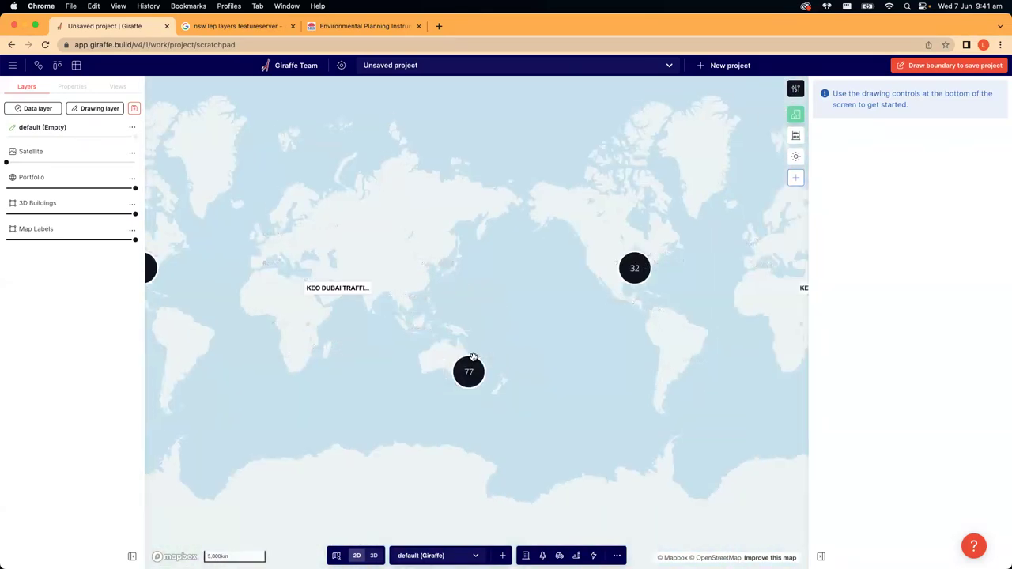
scroll(473, 358, "up", 2)
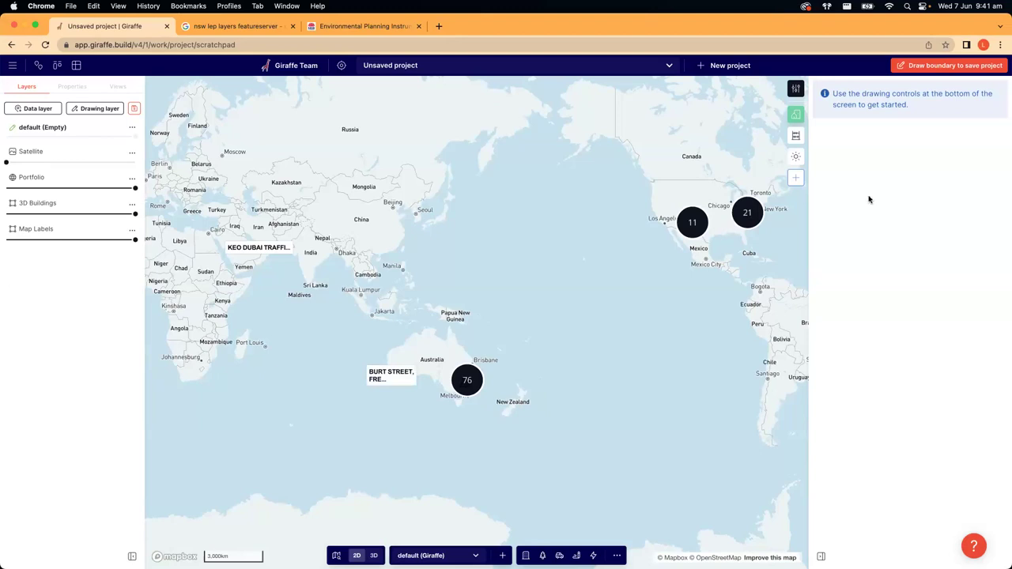
- Zoom via the project clusters back to Sydney and set Portfolio opacity to 0%
left_click(466, 382)
left_click(449, 368)
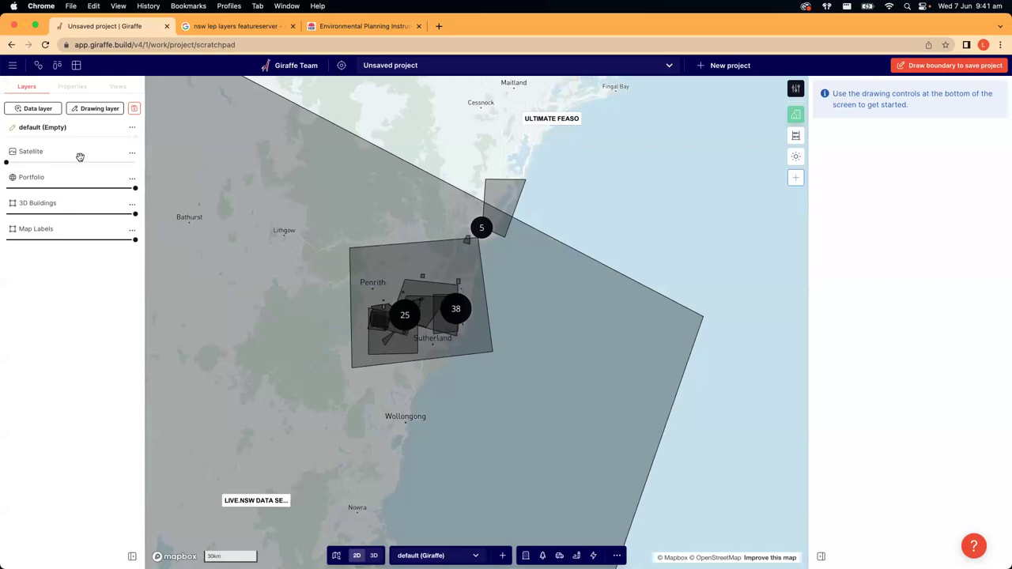
mouse_move(133, 188)
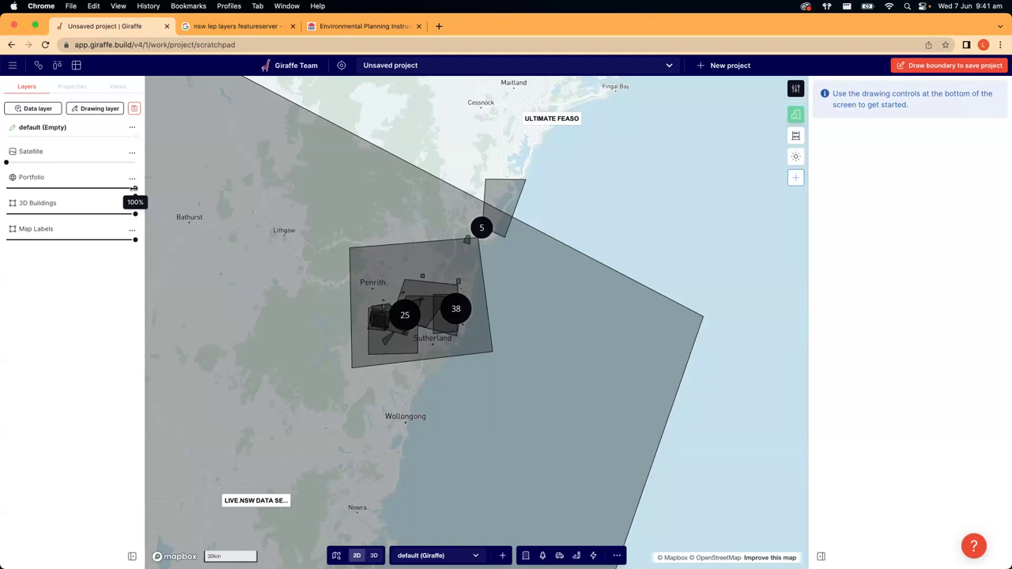
left_click_drag(133, 188, 6, 188)
- Remove the Portfolio layer from the project
left_click(132, 181)
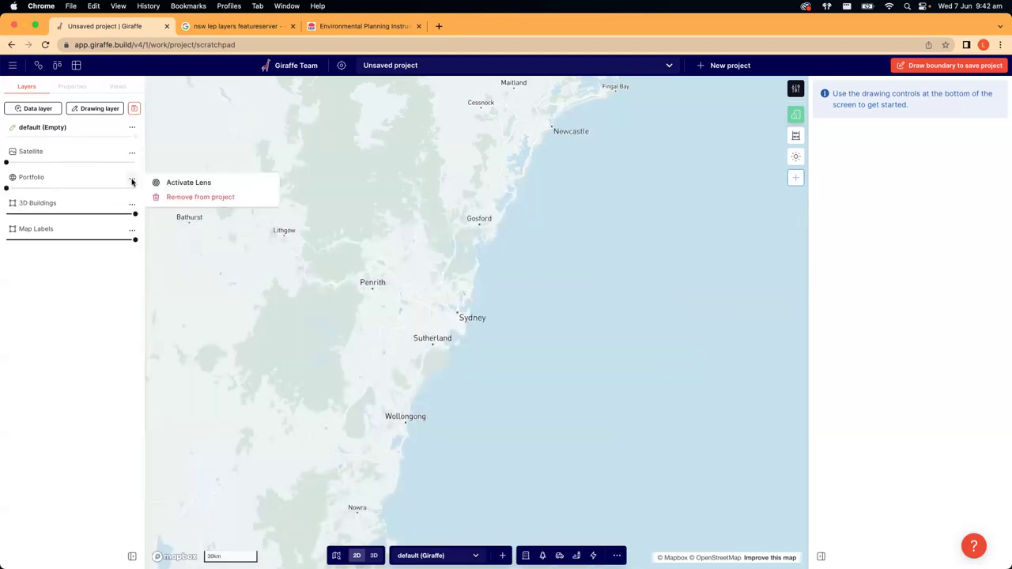
left_click(197, 198)
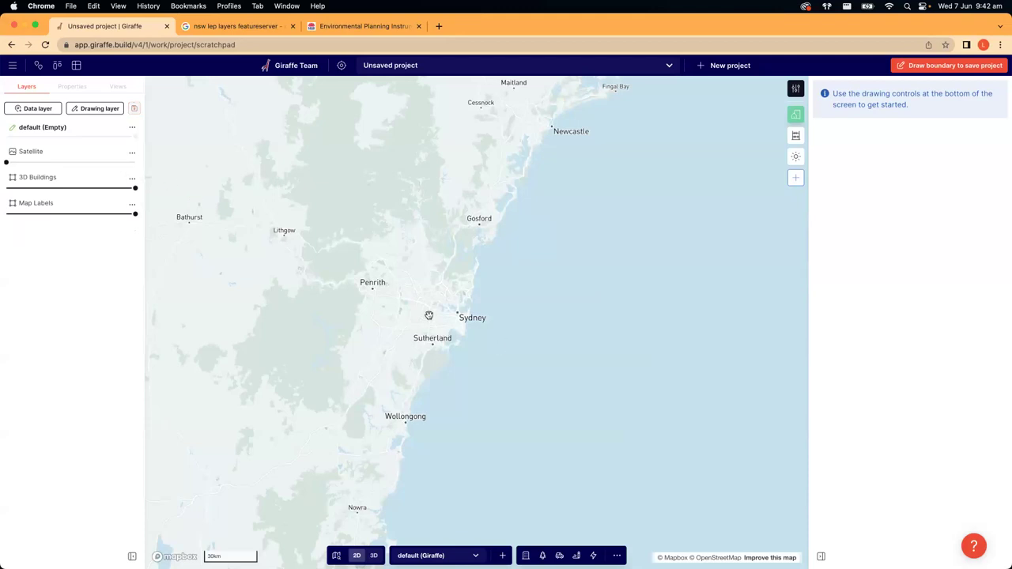
scroll(429, 315, "up", 5)
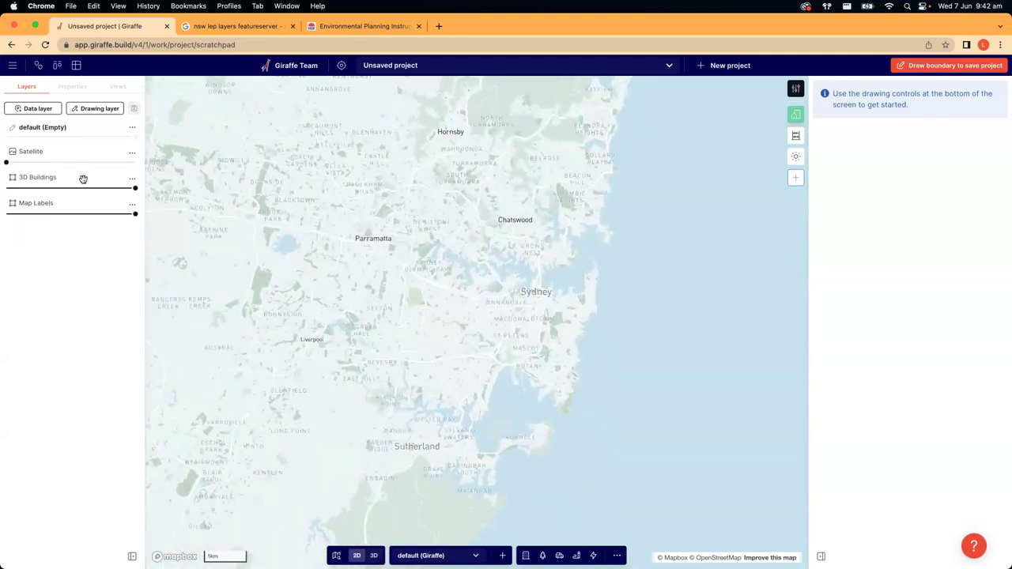
- Vary Satellite opacity, ending at 0%, and tilt the map into 3D over Enmore
left_click_drag(7, 162, 101, 163)
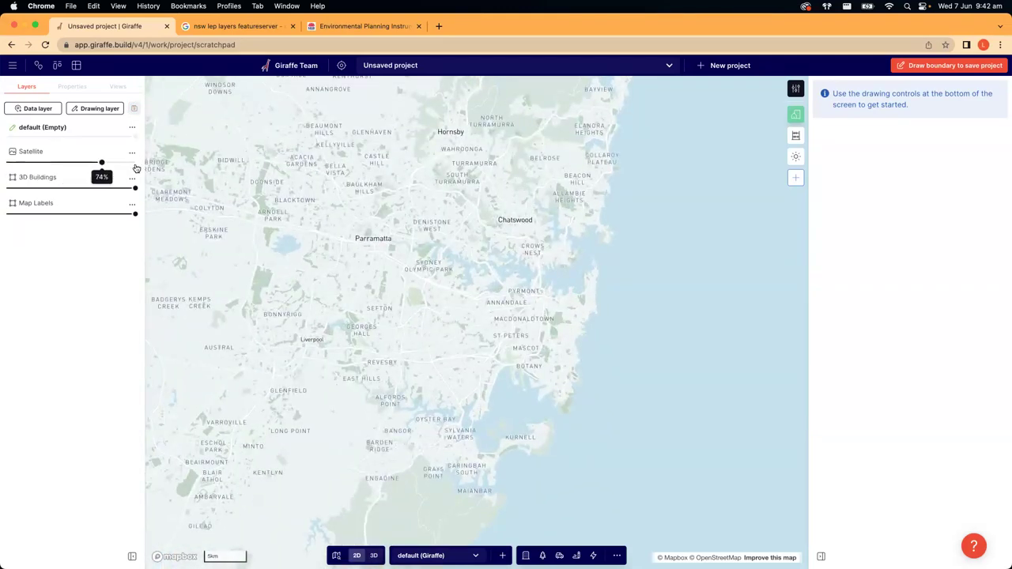
left_click(136, 168)
scroll(490, 333, "up", 3)
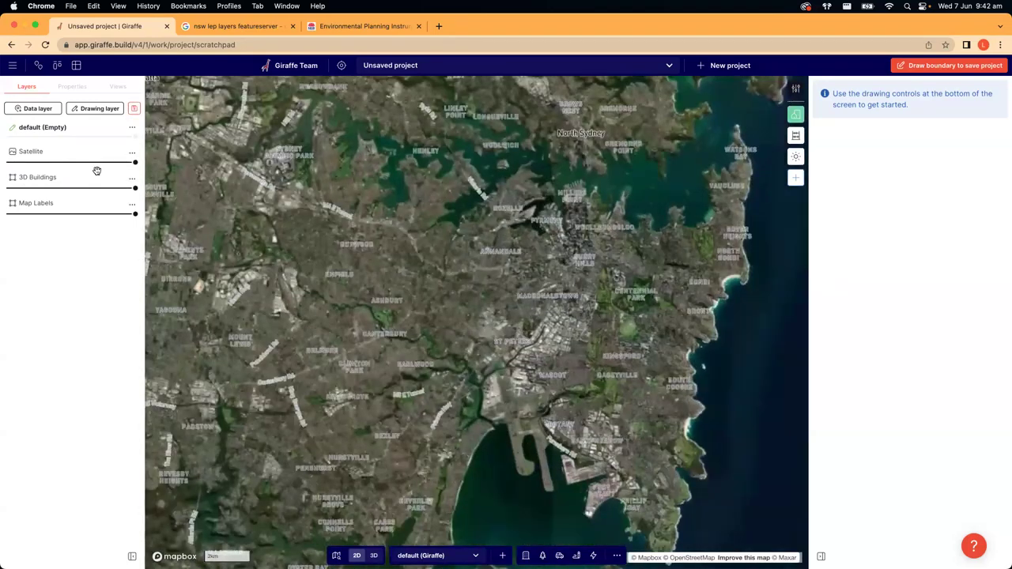
left_click_drag(135, 163, 52, 163)
scroll(517, 280, "up", 2)
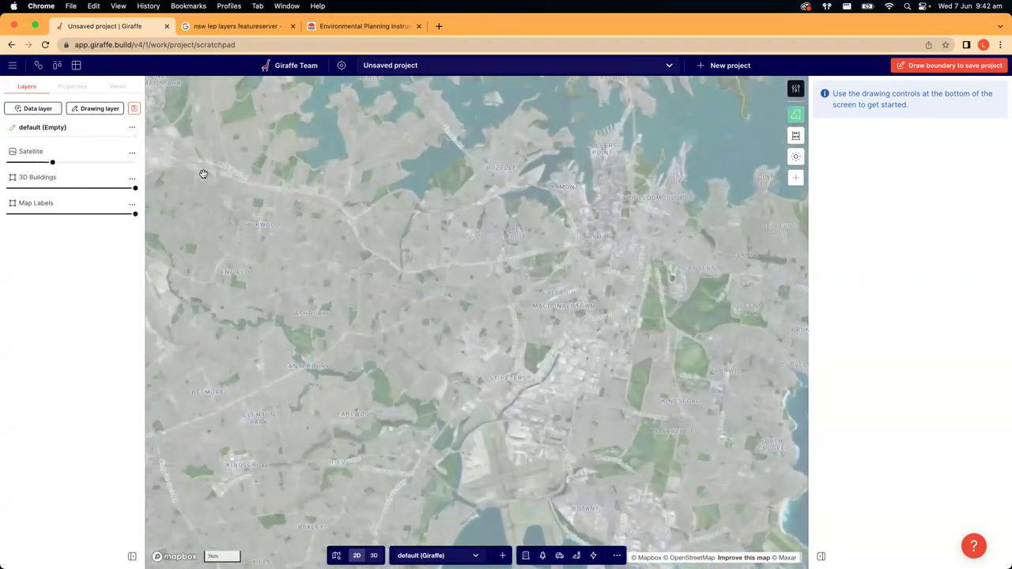
scroll(496, 332, "up", 2)
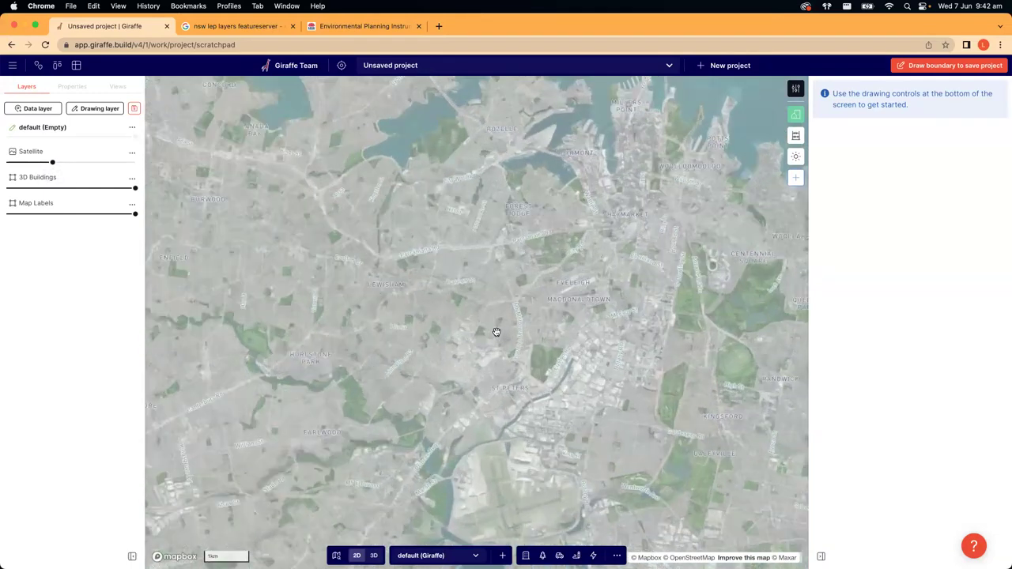
scroll(497, 332, "up", 2)
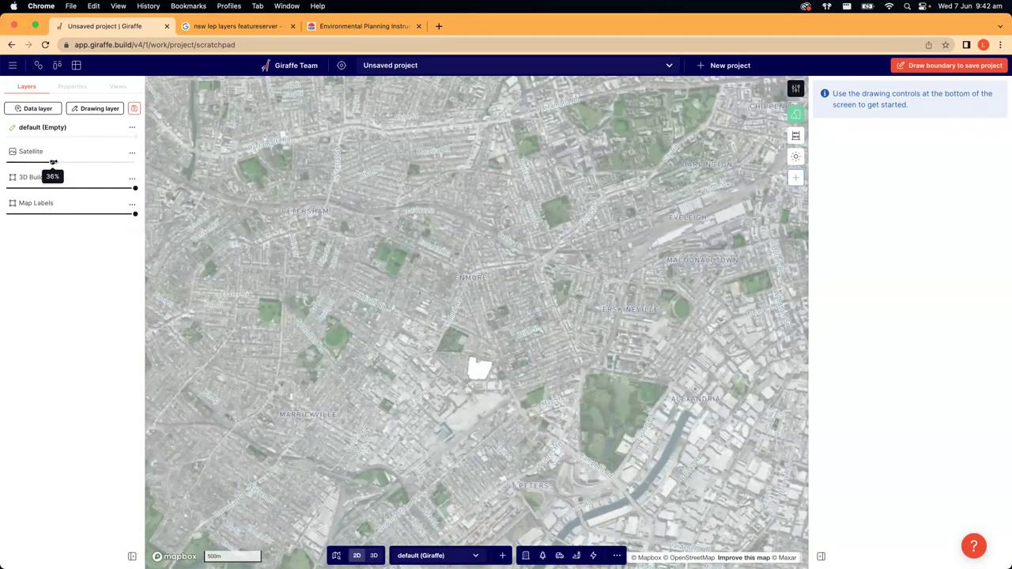
left_click_drag(53, 162, 6, 161)
right_click_drag(360, 279, 504, 374)
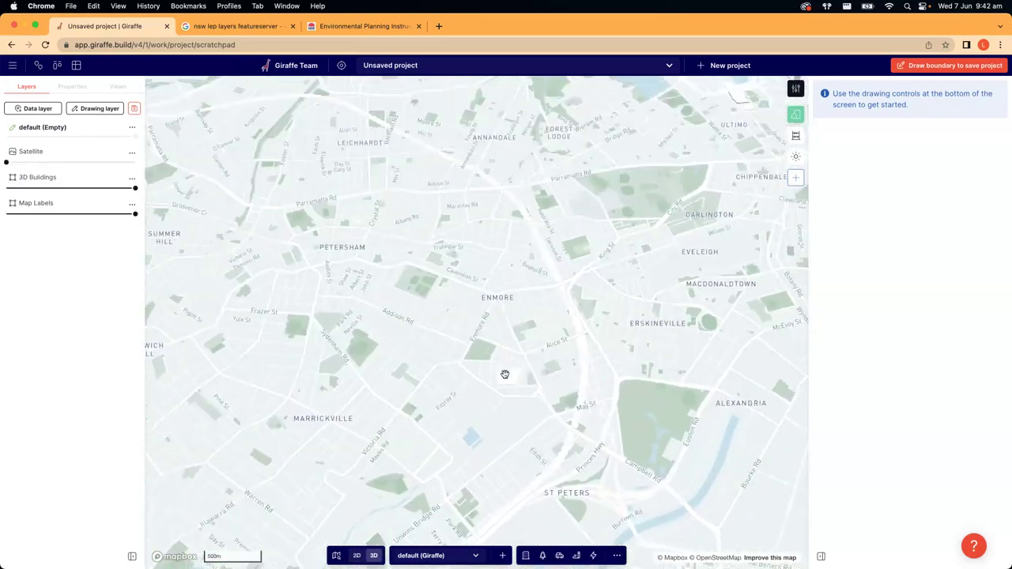
- Tilt and rotate the map to show 3D buildings over the Sydney CBD
scroll(506, 316, "up", 5)
right_click_drag(506, 277, 623, 256)
right_click_drag(552, 269, 494, 238)
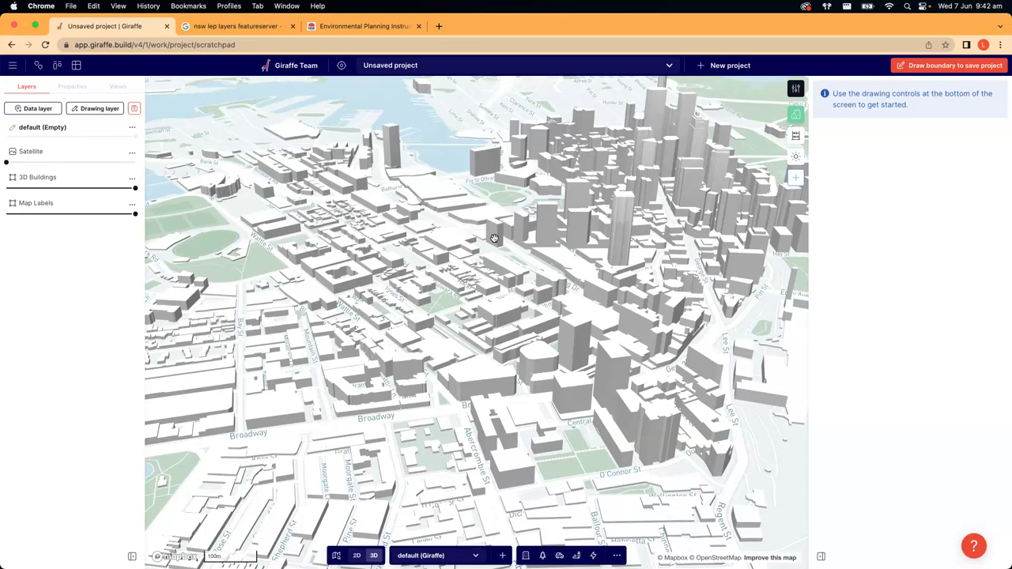
scroll(494, 238, "down", 5)
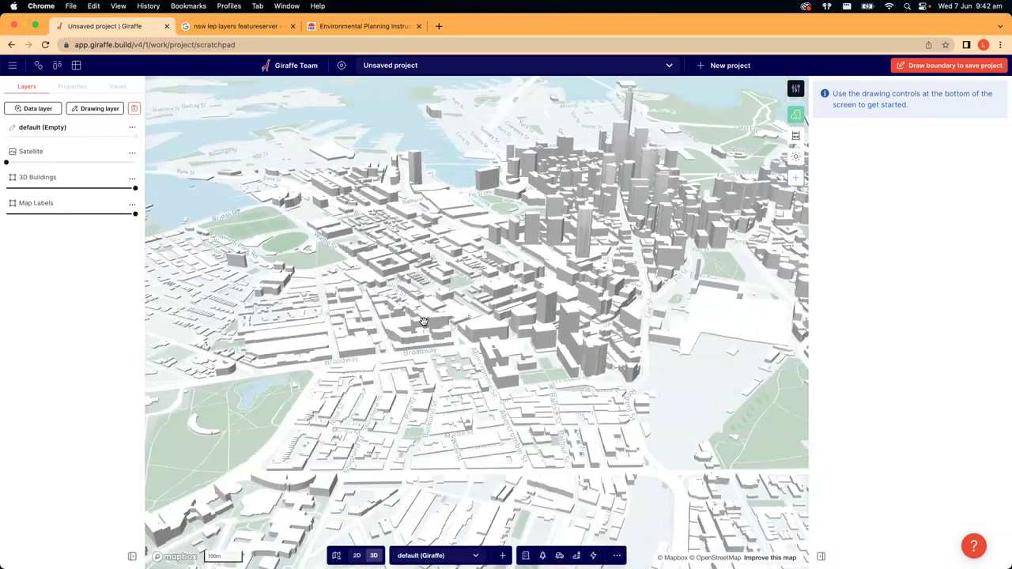
scroll(506, 302, "up", 5)
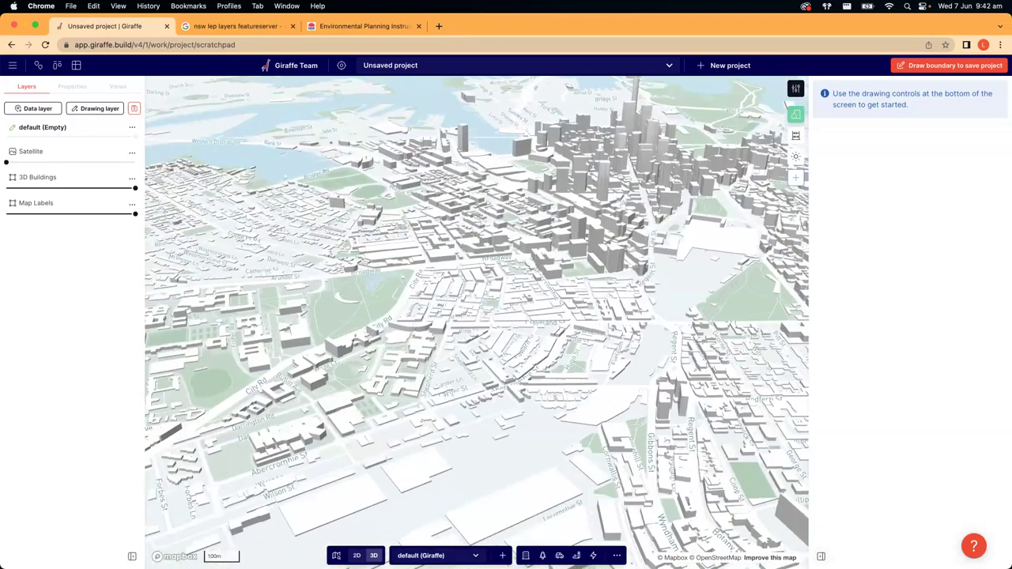
- Collapse the side panel, centre on Redfern, and restore satellite imagery beneath the buildings
left_click(820, 557)
right_click_drag(521, 344, 551, 369)
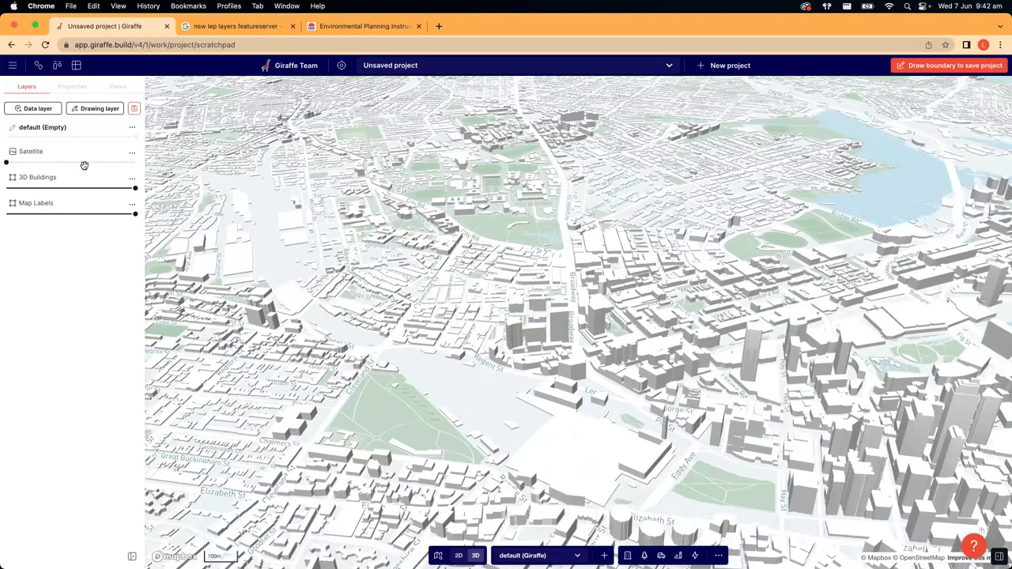
left_click_drag(84, 163, 6, 187)
- Flatten the view and zoom around the inner Sydney satellite map
scroll(324, 261, "up", 3)
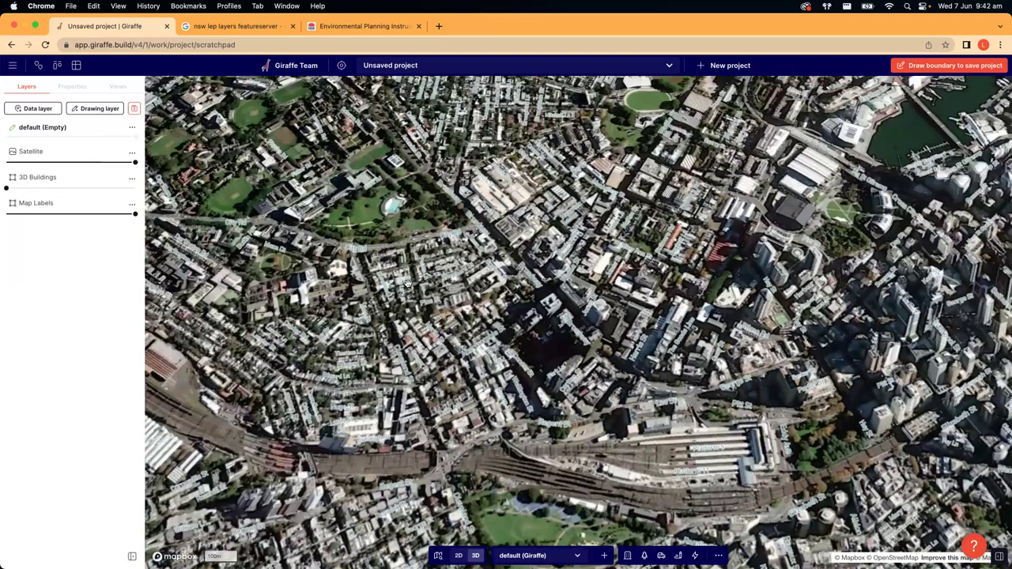
right_click_drag(528, 313, 487, 307)
scroll(485, 307, "up", 5)
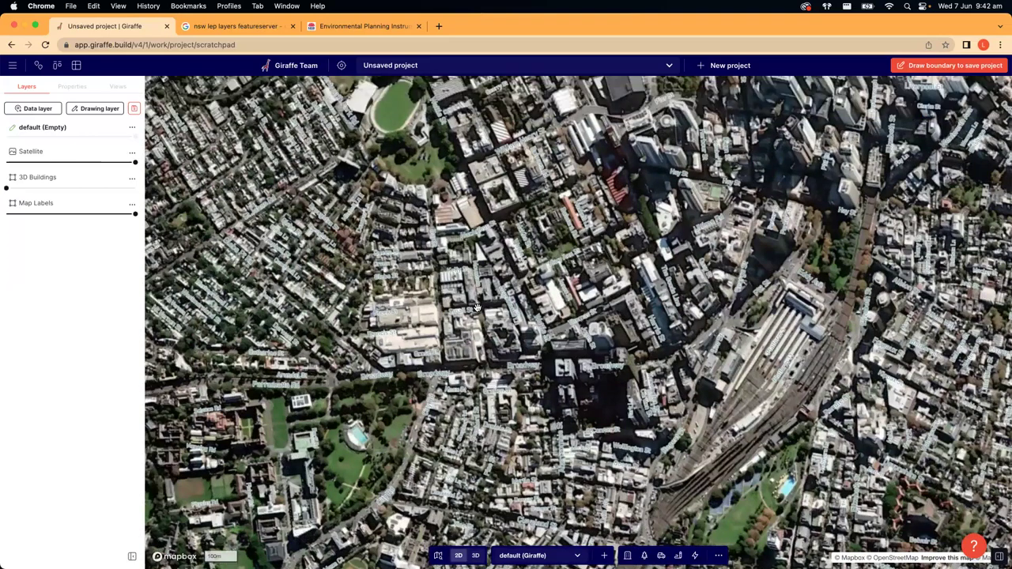
scroll(476, 307, "down", 3)
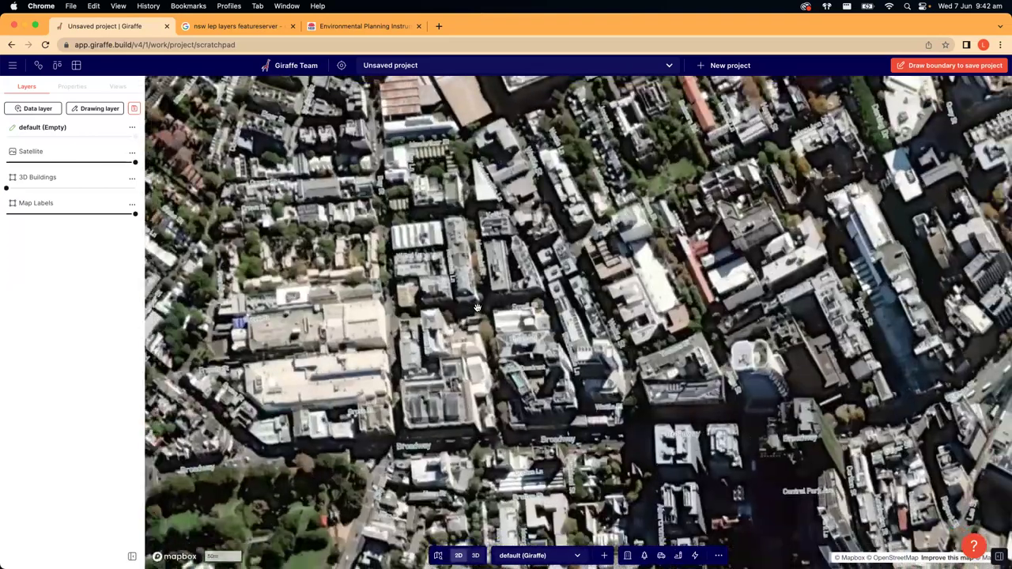
scroll(477, 307, "down", 4)
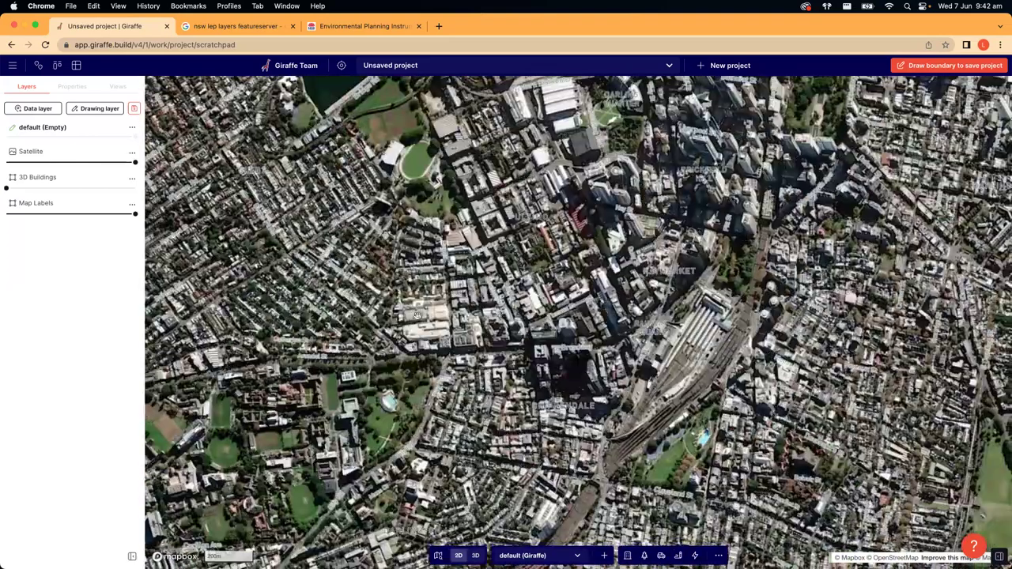
key("Left")
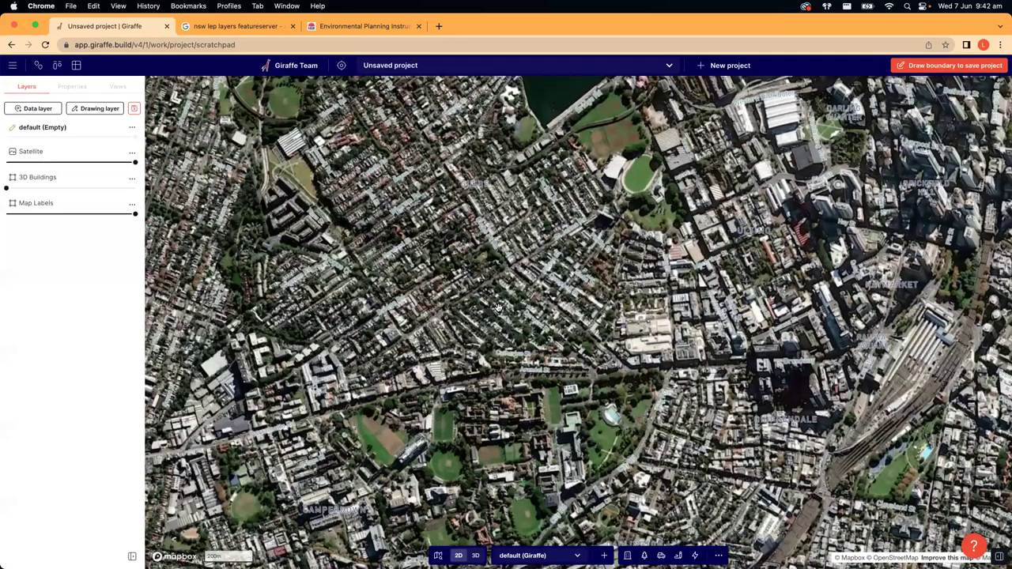
scroll(550, 247, "up", 5)
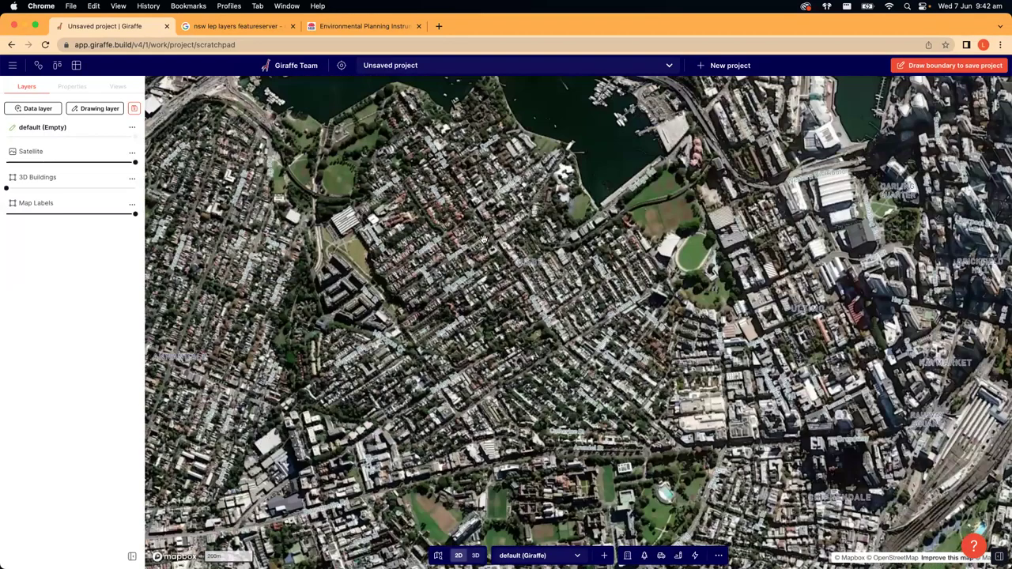
scroll(549, 248, "up", 2)
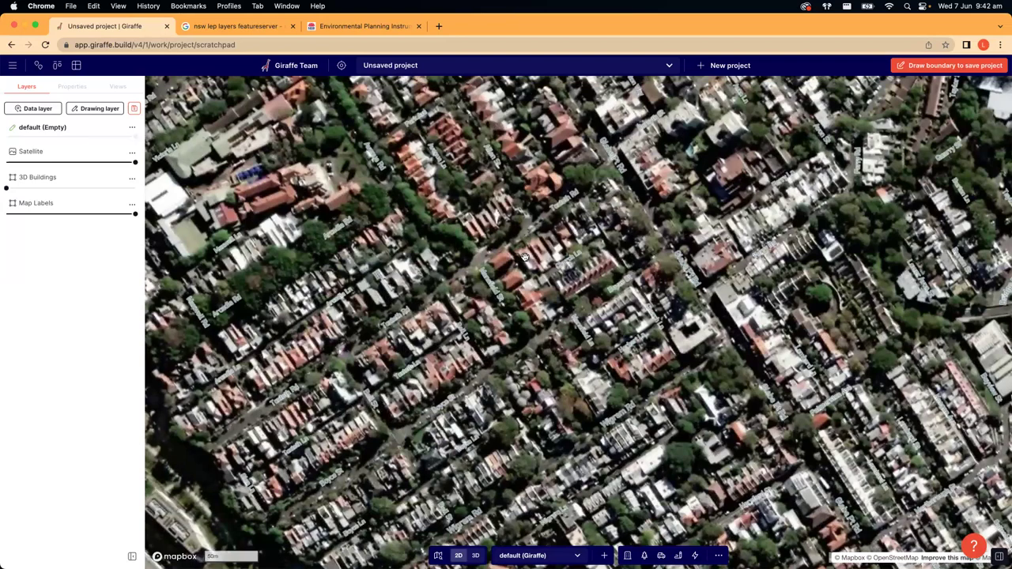
scroll(526, 290, "down", 4)
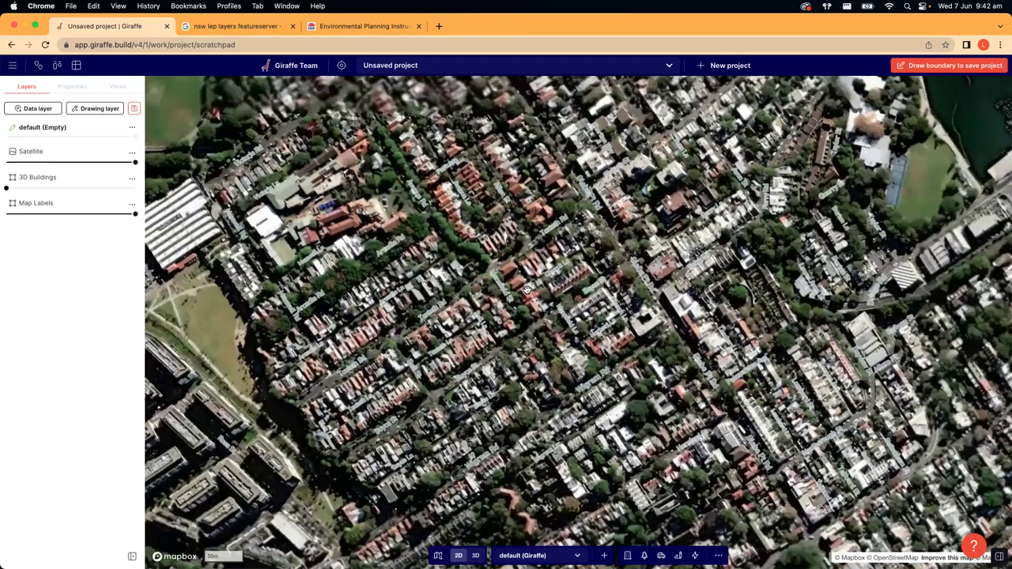
scroll(520, 298, "down", 3)
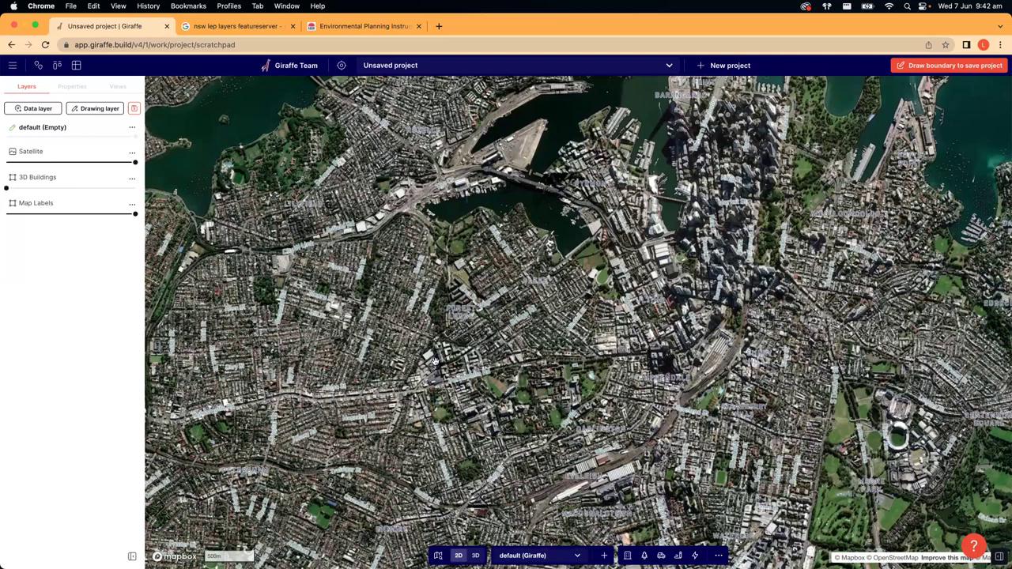
scroll(434, 362, "up", 3)
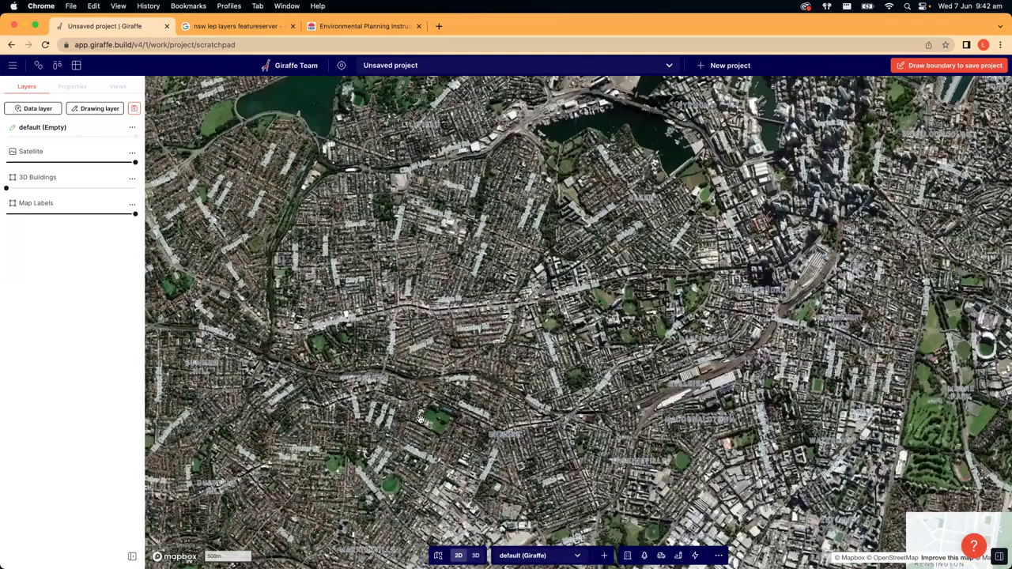
- Pan south and fade the Satellite layer down to 0%
left_click_drag(228, 409, 253, 498)
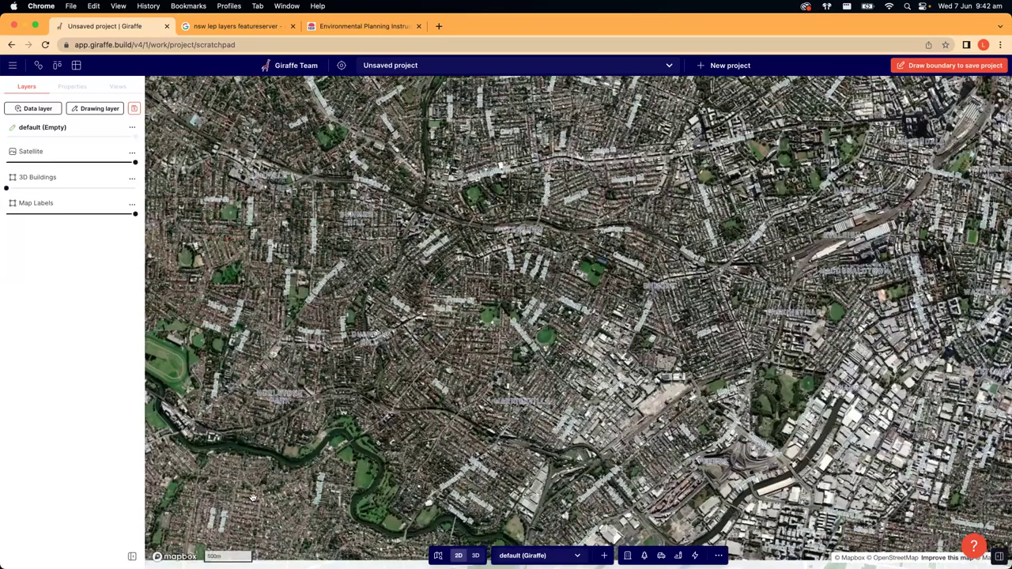
scroll(512, 334, "down", 3)
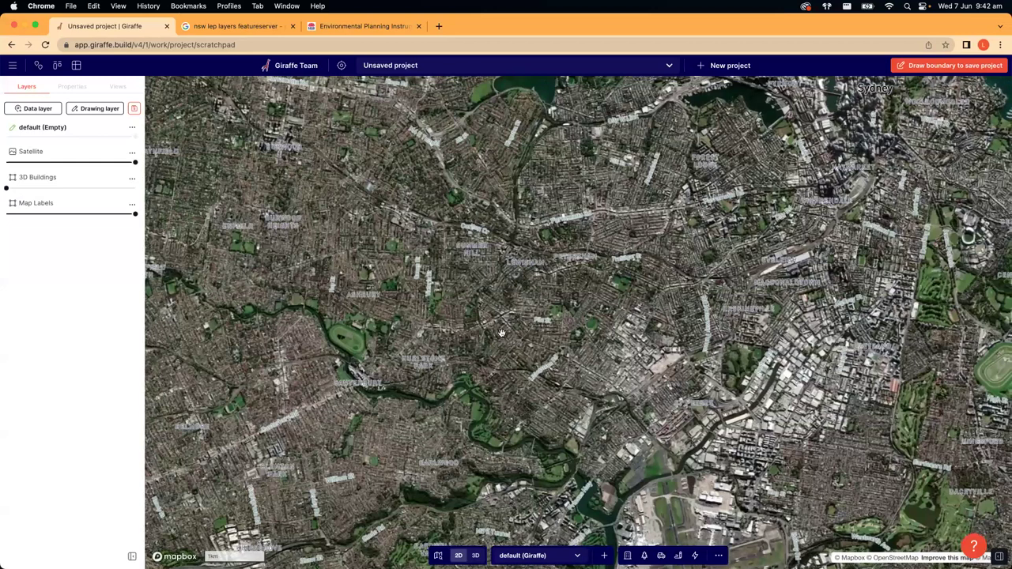
scroll(501, 333, "down", 2)
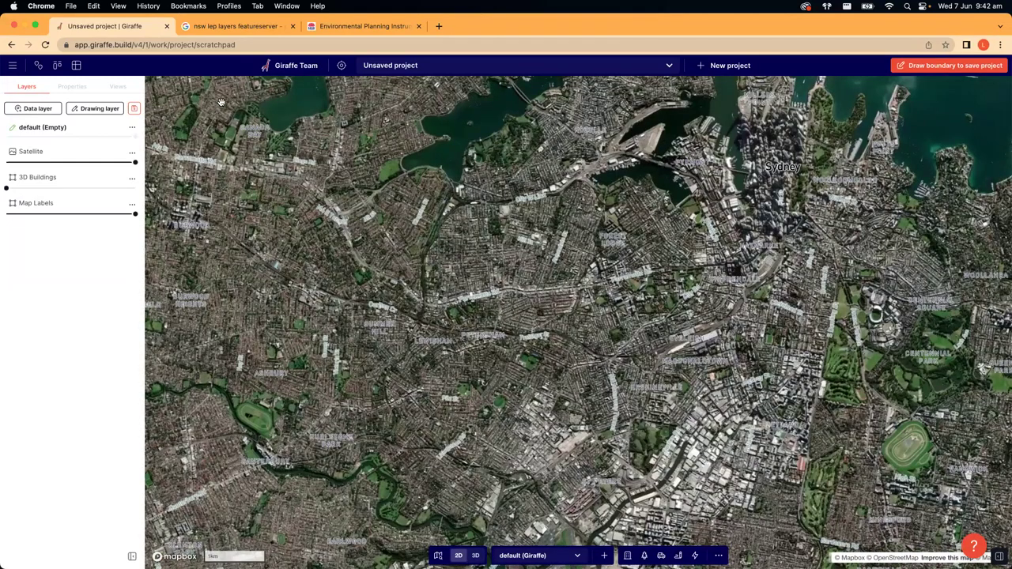
mouse_move(124, 169)
left_click_drag(131, 163, 6, 162)
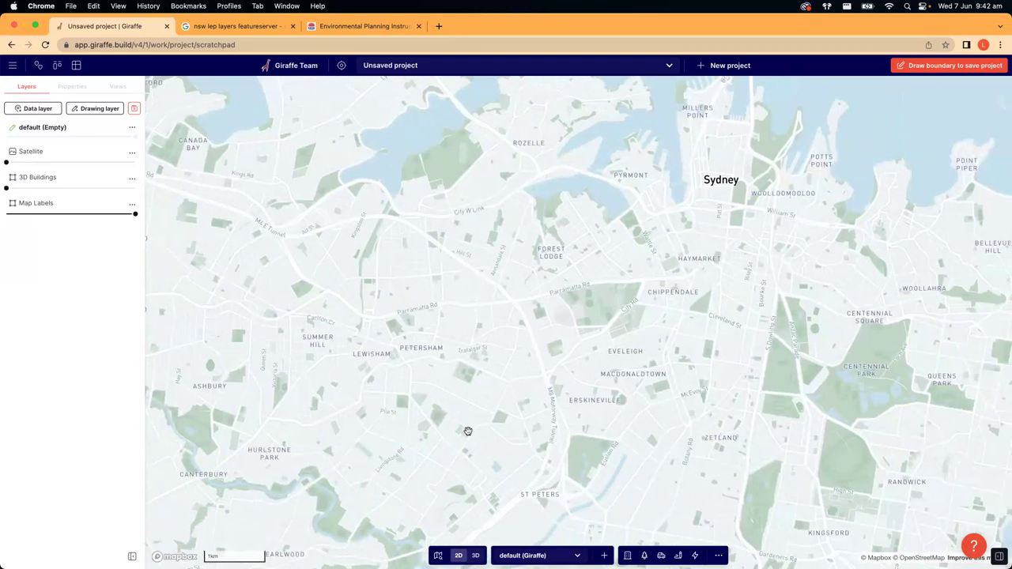
- Switch to 3D, show 3D Buildings at full opacity, and zoom into the inner west
key("3")
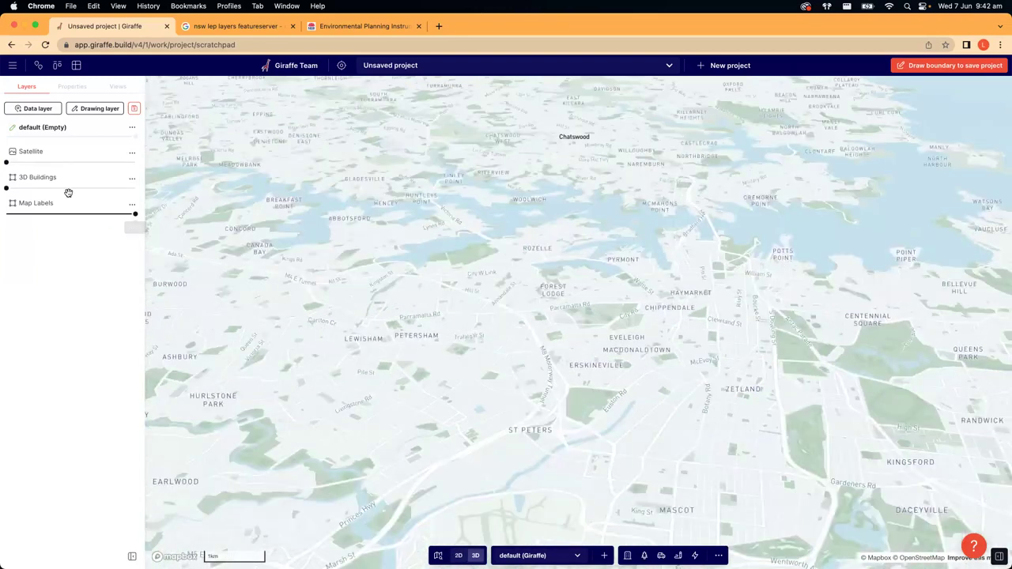
left_click_drag(7, 188, 135, 188)
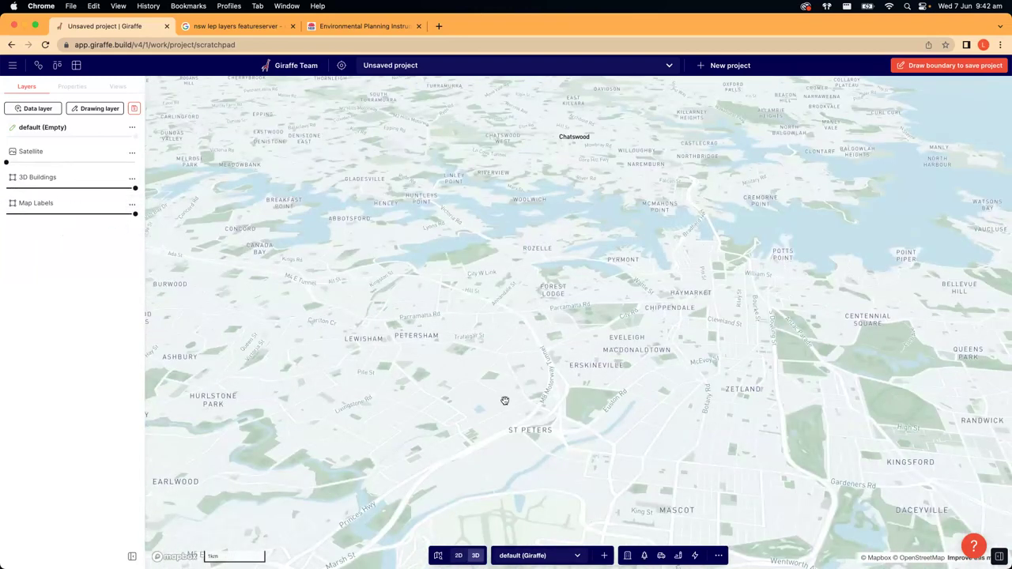
scroll(514, 376, "up", 5)
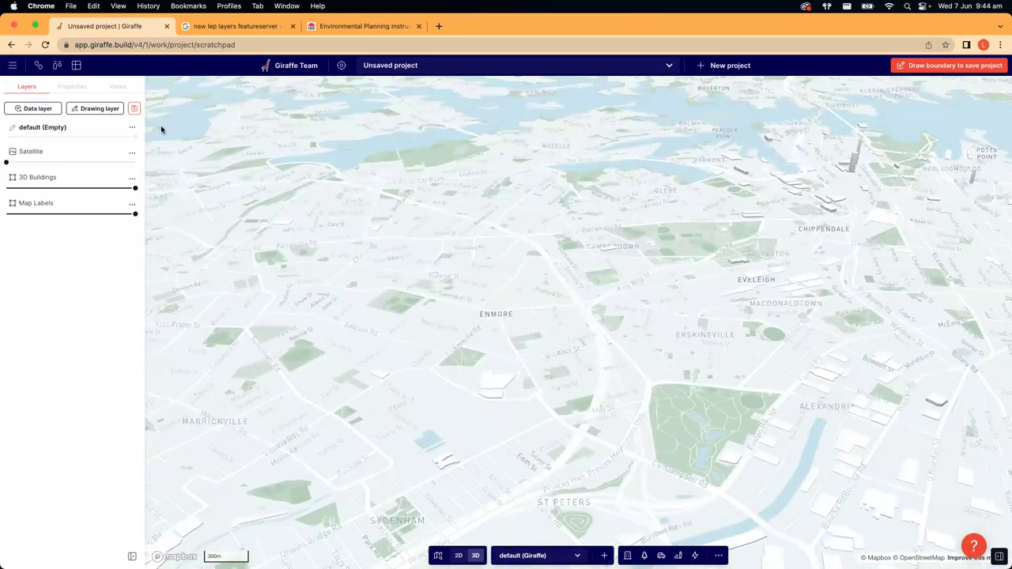
left_click_drag(431, 296, 451, 299)
scroll(495, 300, "up", 5)
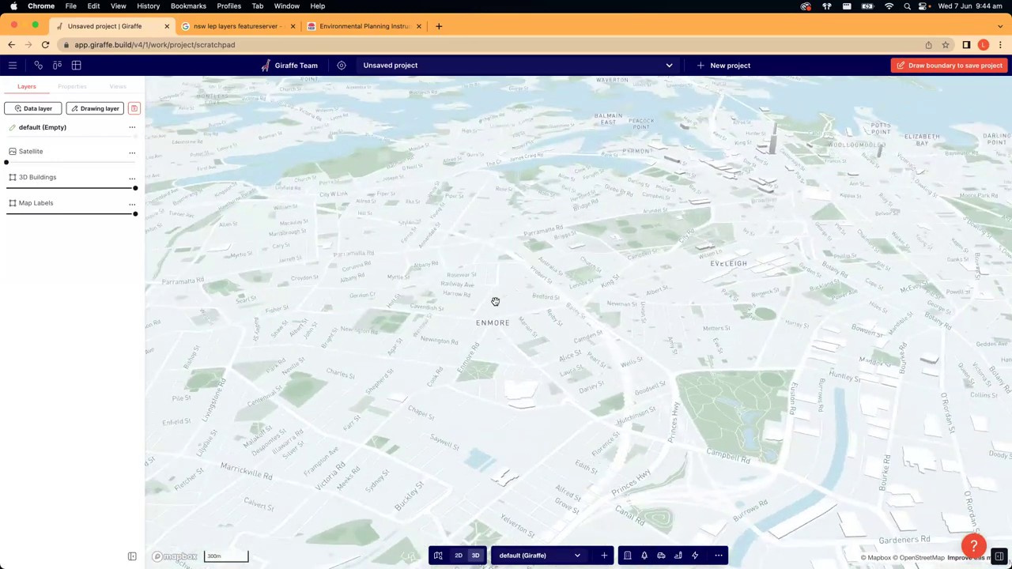
scroll(622, 270, "up", 5)
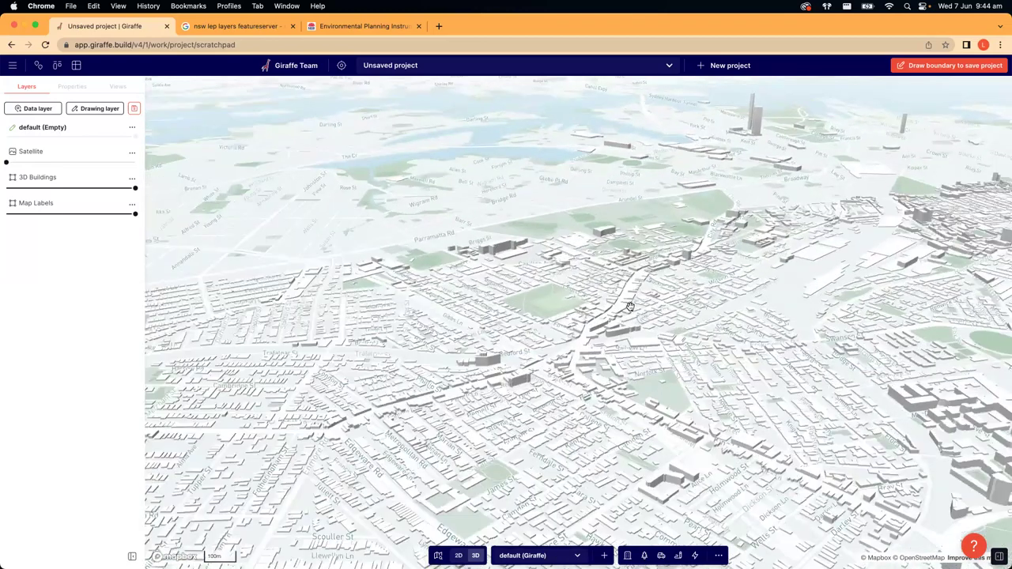
scroll(628, 306, "up", 3)
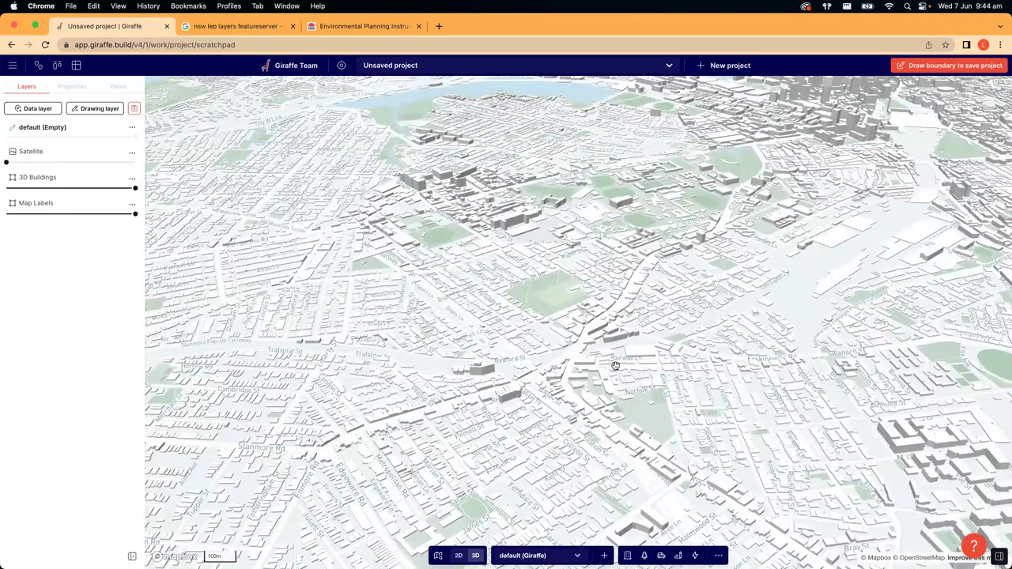
scroll(625, 316, "up", 1)
- Zoom and pan the map north toward Broadway
scroll(617, 314, "up", 5)
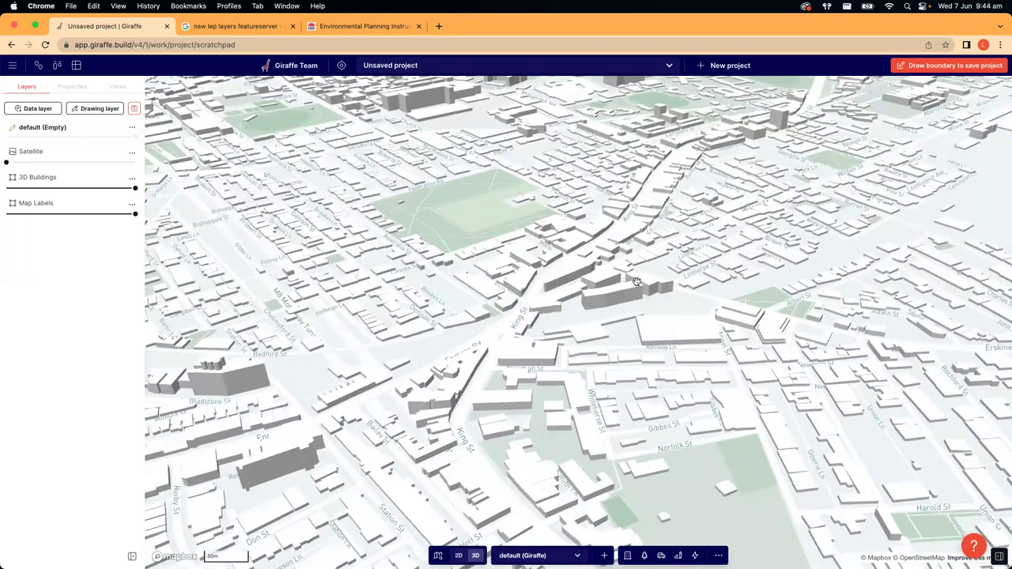
scroll(613, 308, "up", 2)
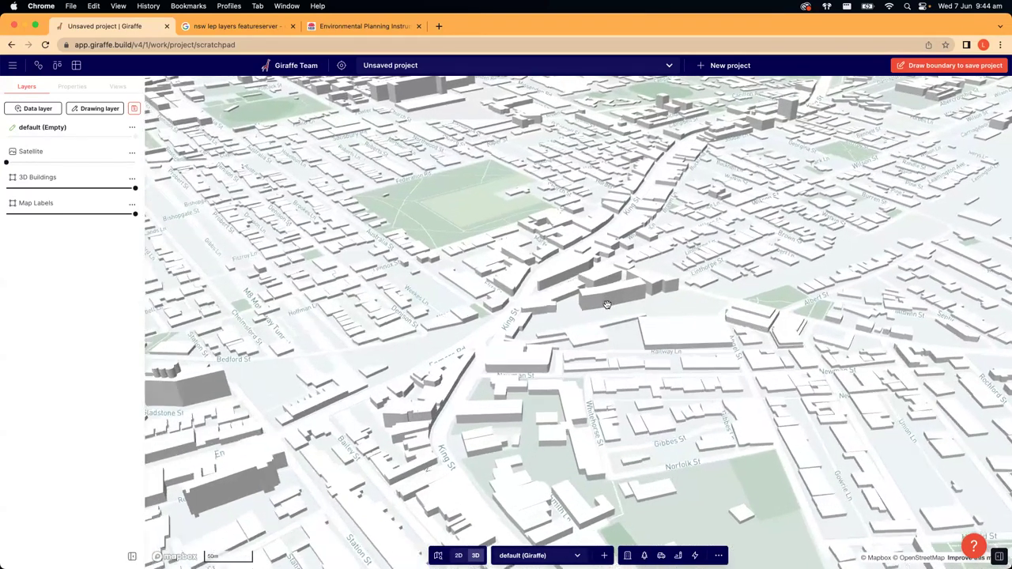
scroll(608, 312, "down", 2)
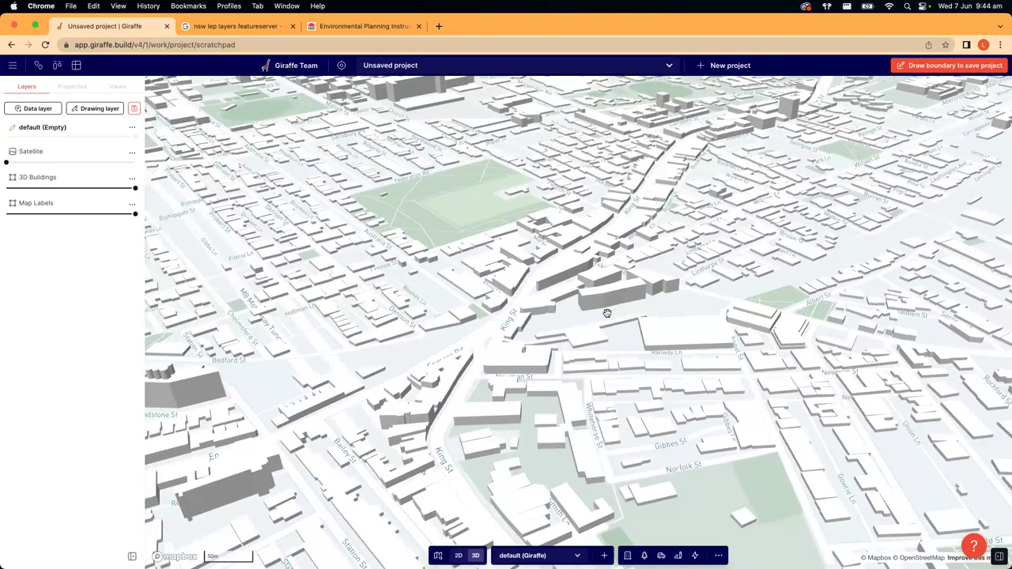
scroll(606, 313, "down", 3)
scroll(512, 290, "down", 2)
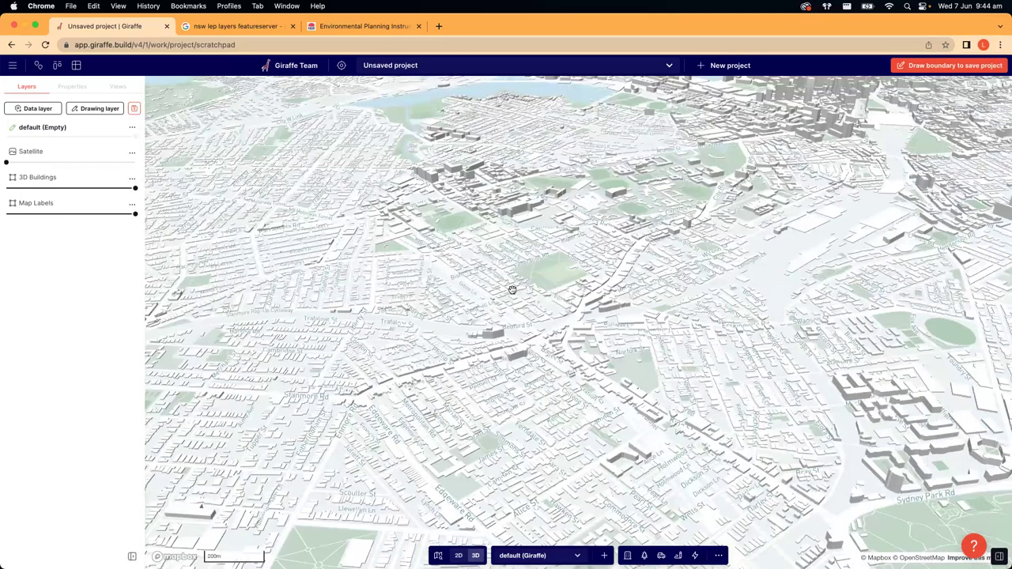
key("Right")
key("Right")
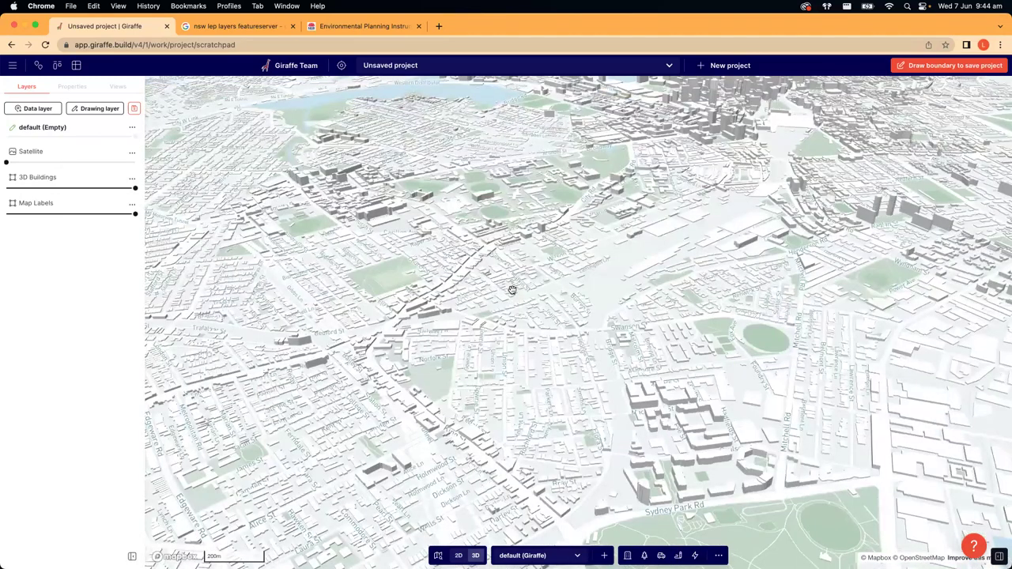
scroll(512, 290, "up", 2)
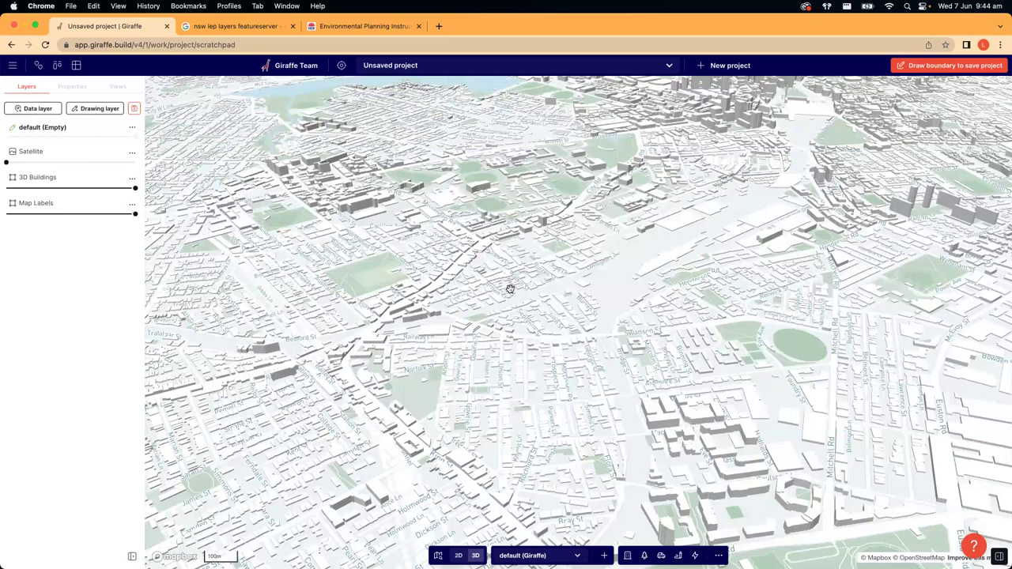
scroll(654, 166, "down", 2)
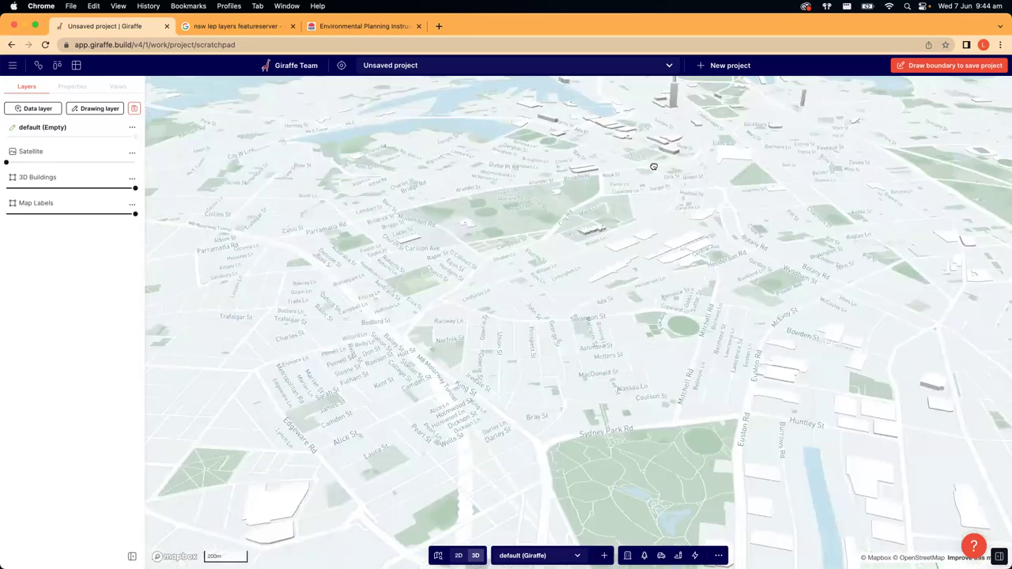
left_click_drag(617, 258, 720, 287)
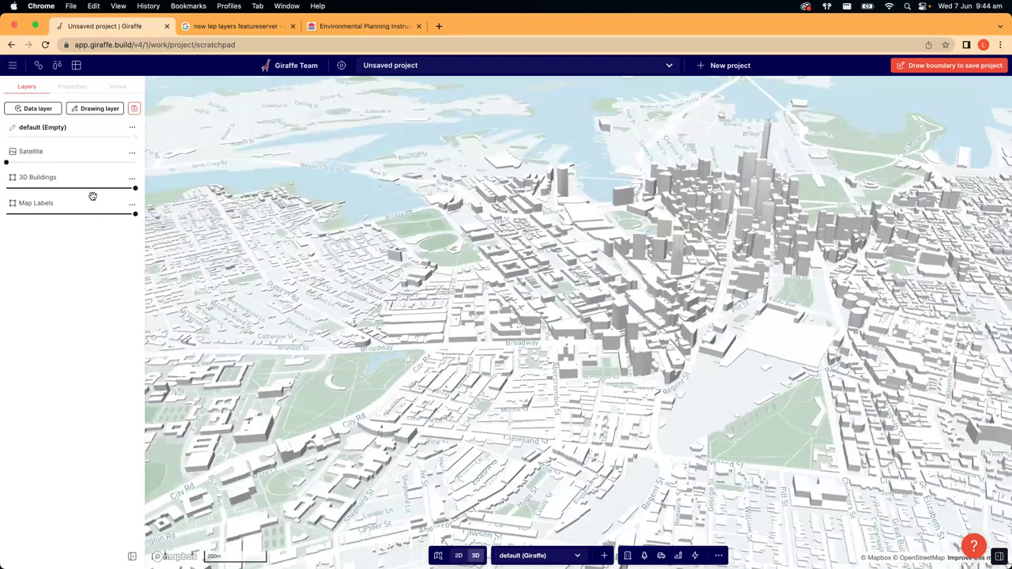
- Set 3D Buildings to about half opacity and remove the Satellite layer from the project
left_click_drag(135, 188, 7, 188)
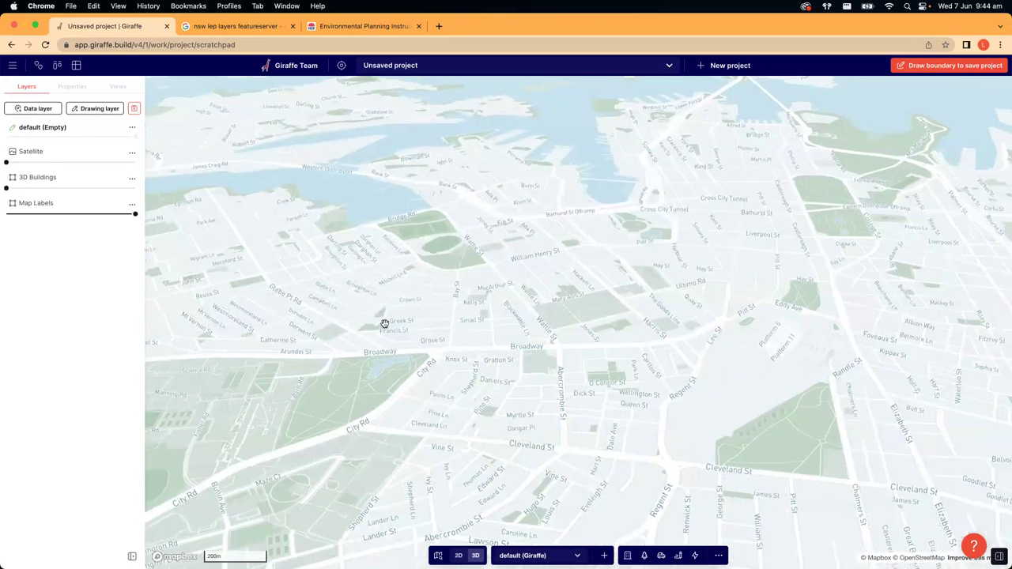
left_click_drag(135, 214, 134, 214)
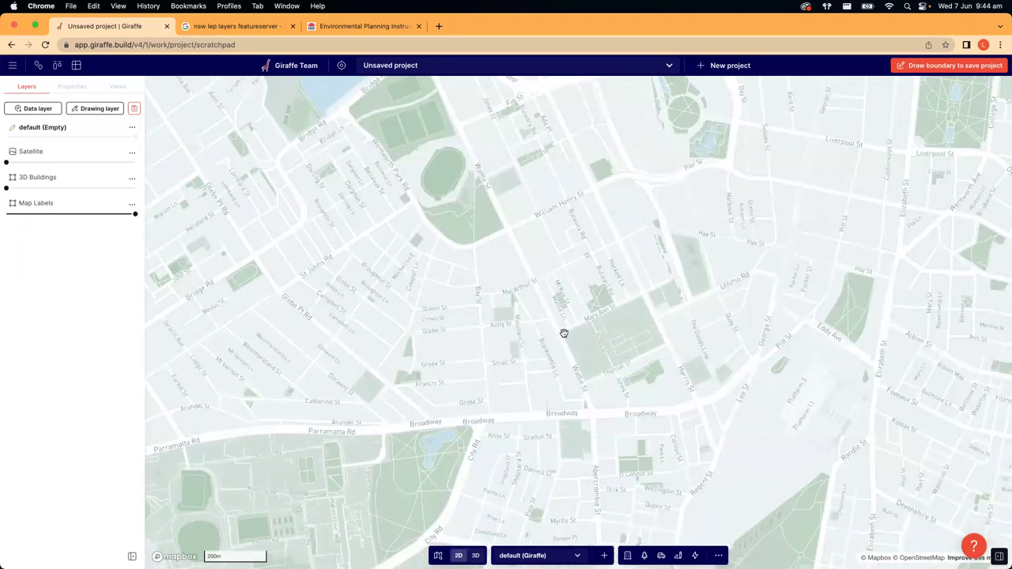
scroll(564, 332, "down", 3)
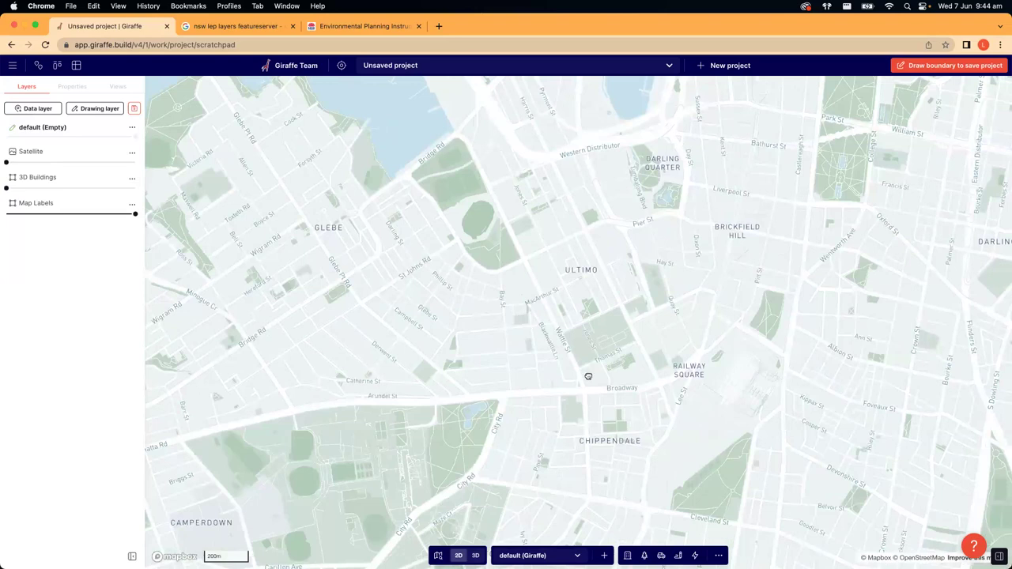
right_click_drag(424, 253, 430, 346)
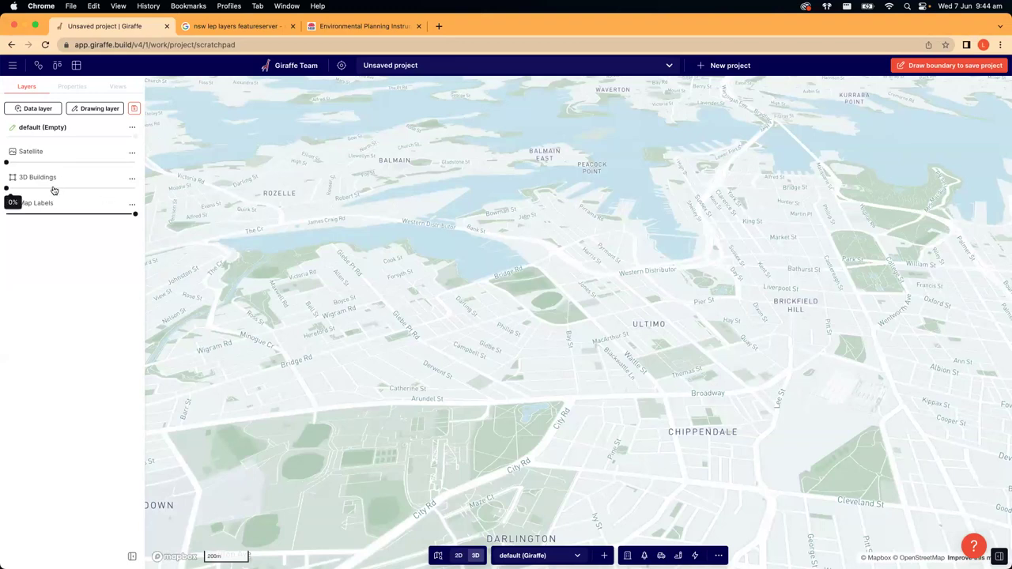
left_click(77, 188)
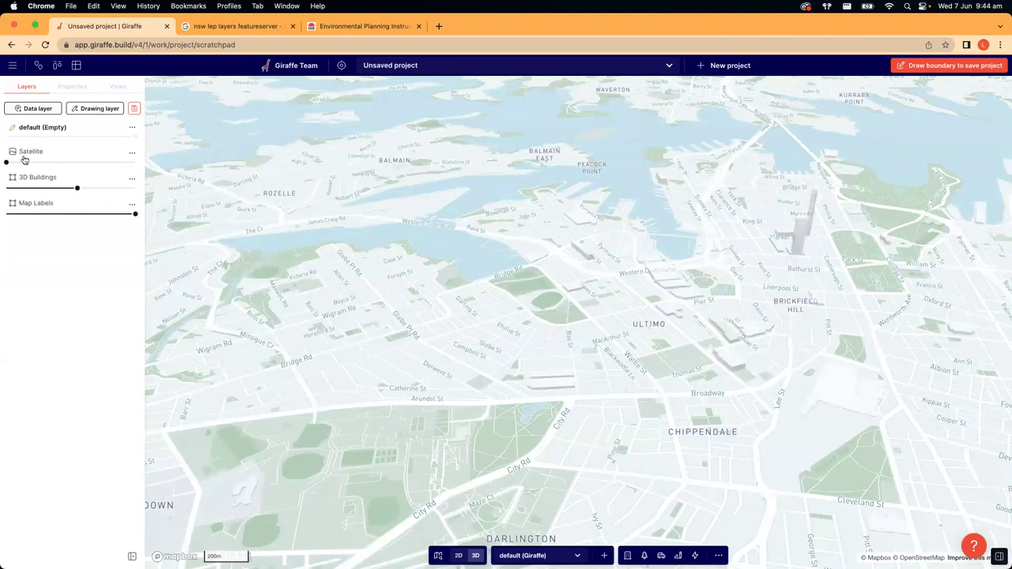
left_click(131, 152)
left_click(188, 200)
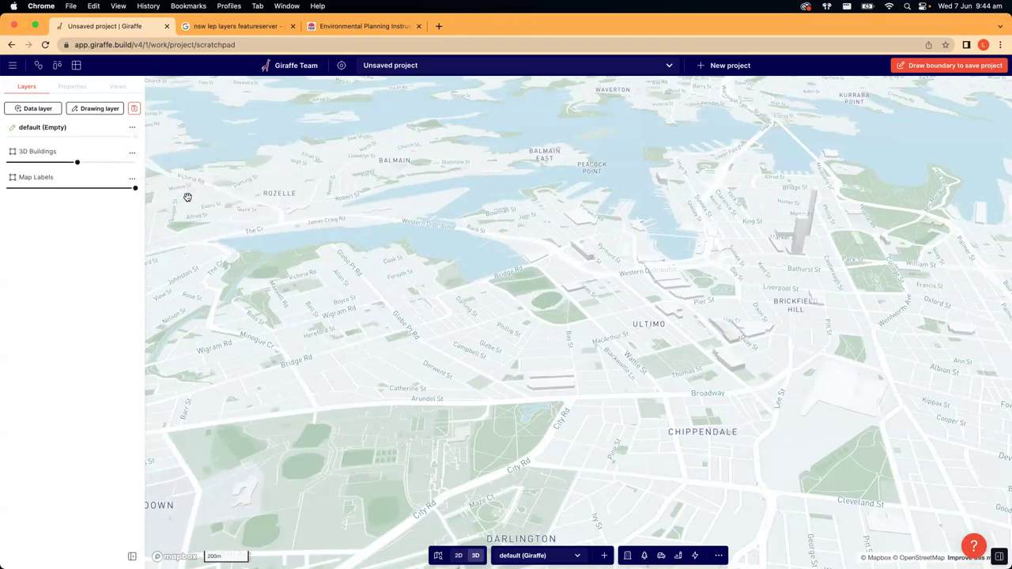
- Open the Data layer catalogue and browse the available layers
left_click(36, 110)
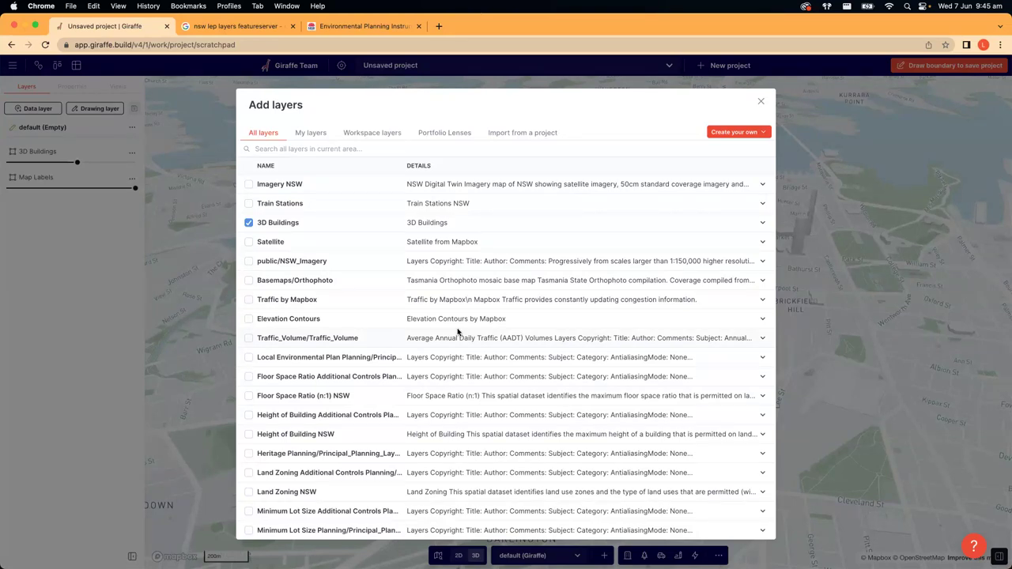
scroll(457, 332, "down", 2)
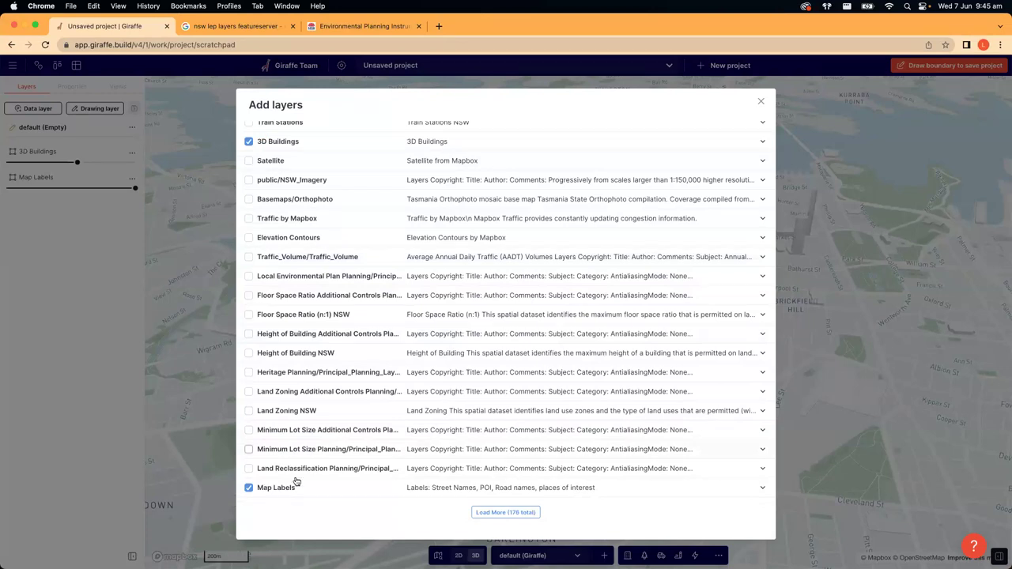
scroll(386, 506, "up", 4)
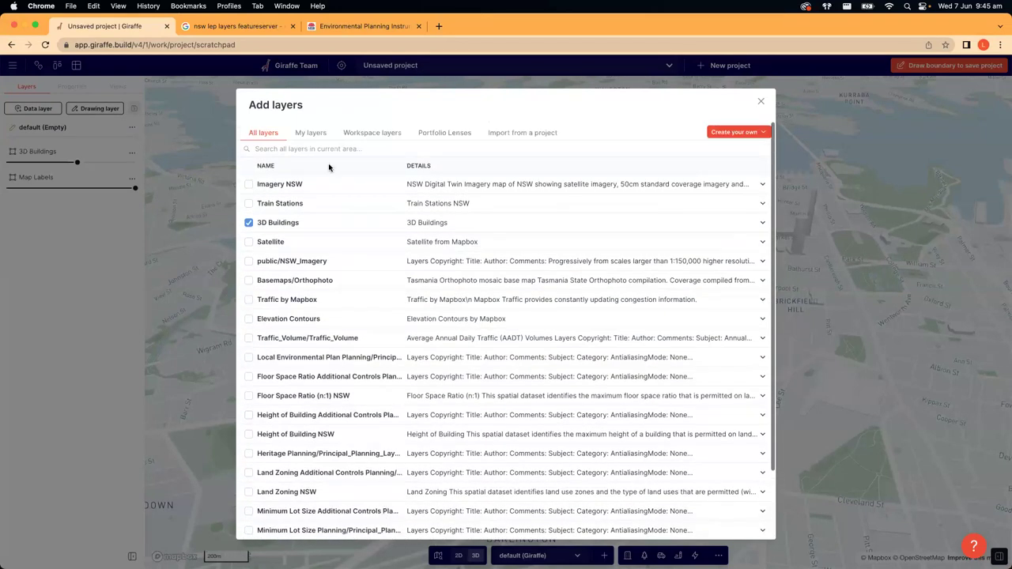
scroll(382, 277, "down", 3)
scroll(378, 364, "up", 3)
- Search layers for 'zoning' and tick Land Zoning NSW after reading its description
left_click(315, 149)
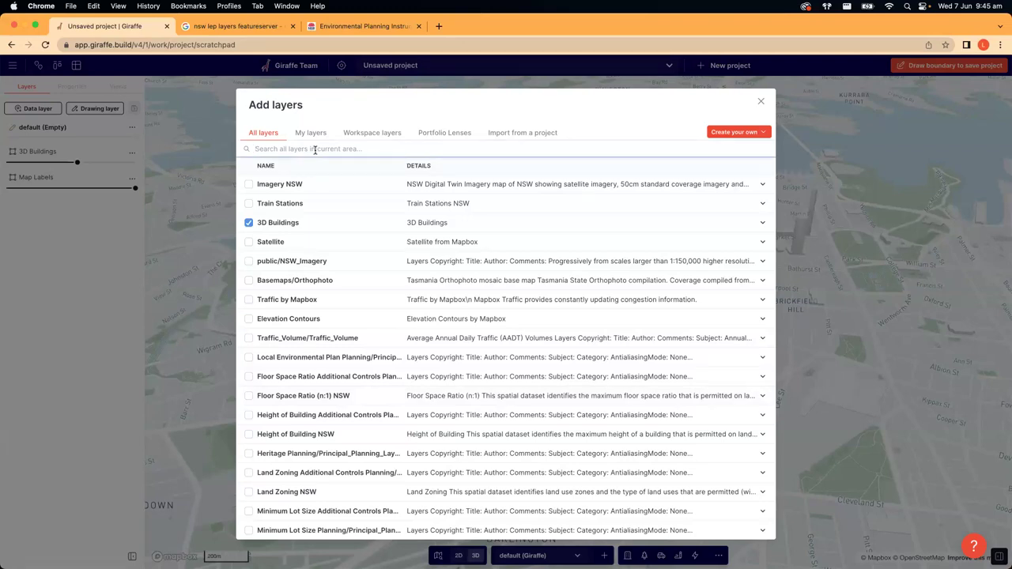
type("zoning")
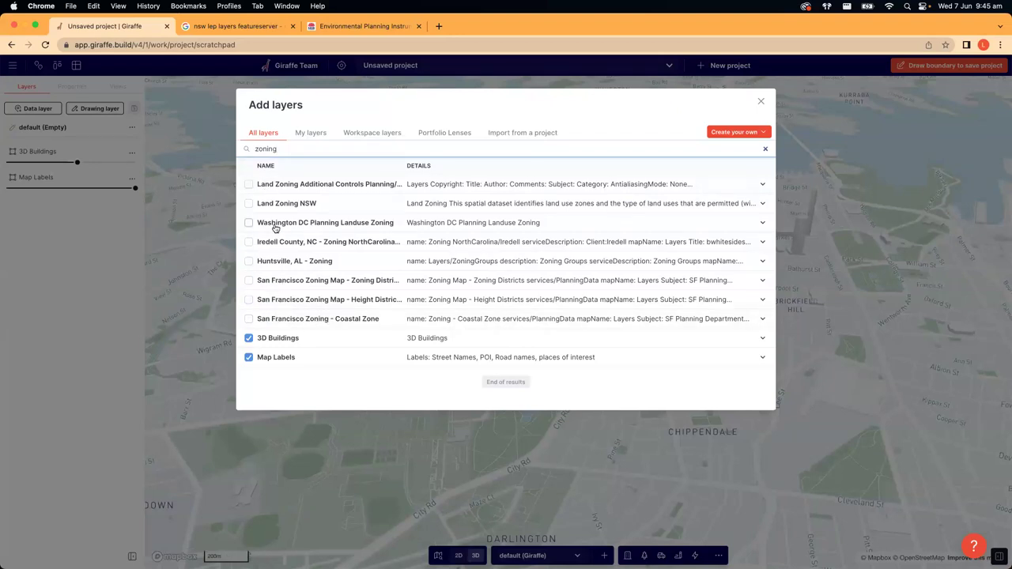
left_click(761, 184)
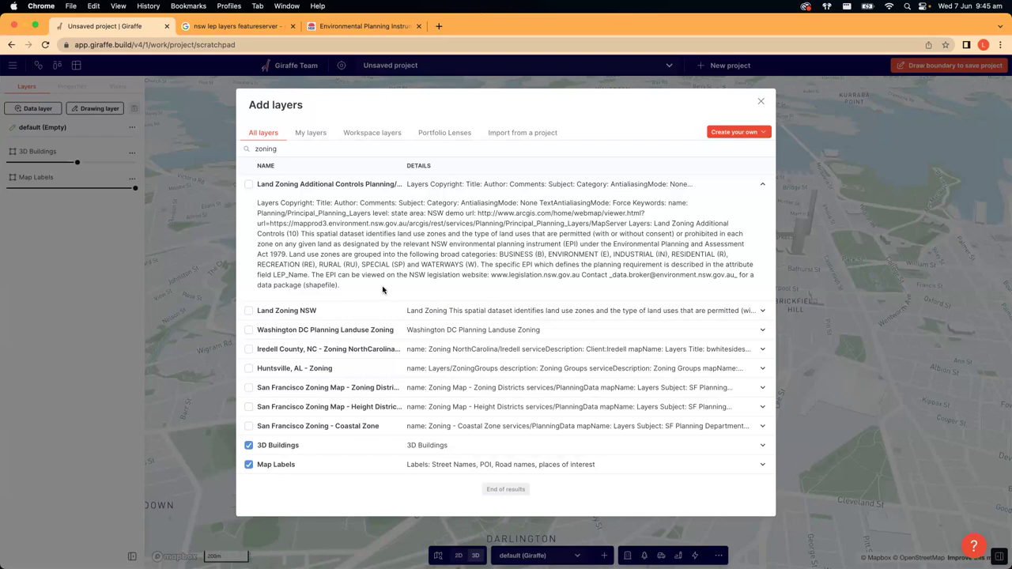
left_click(762, 185)
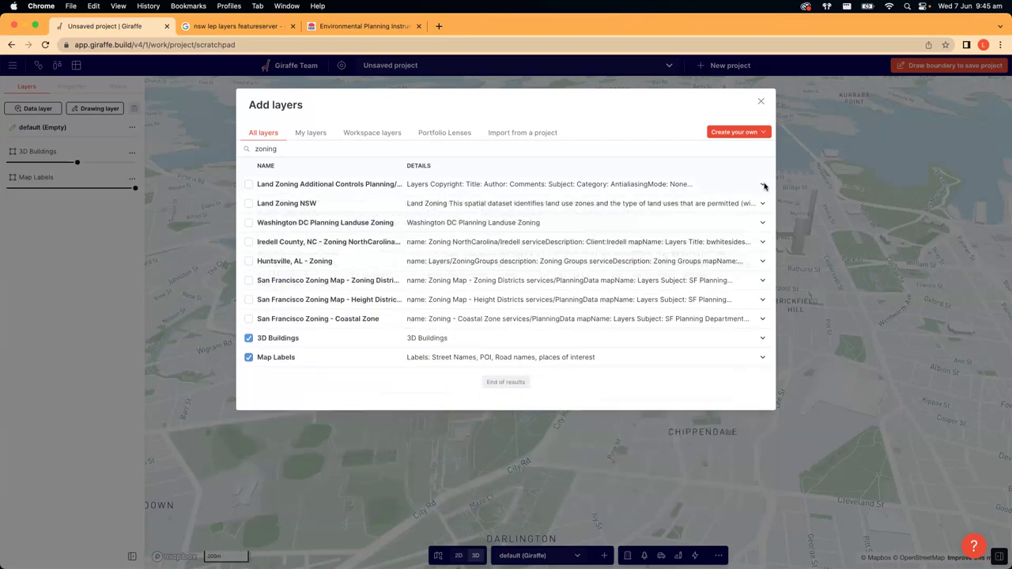
left_click(762, 203)
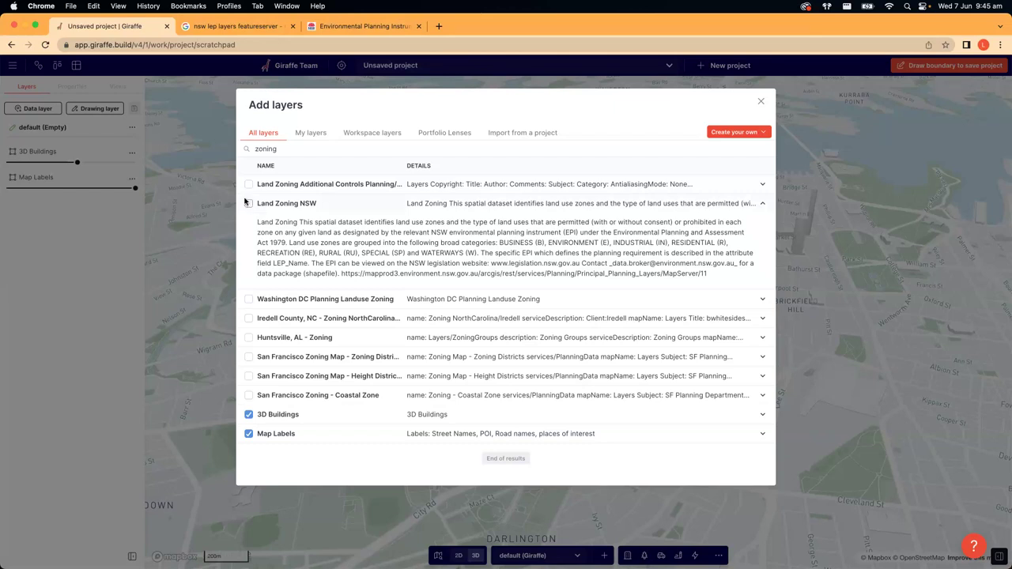
left_click(250, 204)
- Search 'cadastre' and tick Cadastre NSW for adding
key("Tab")
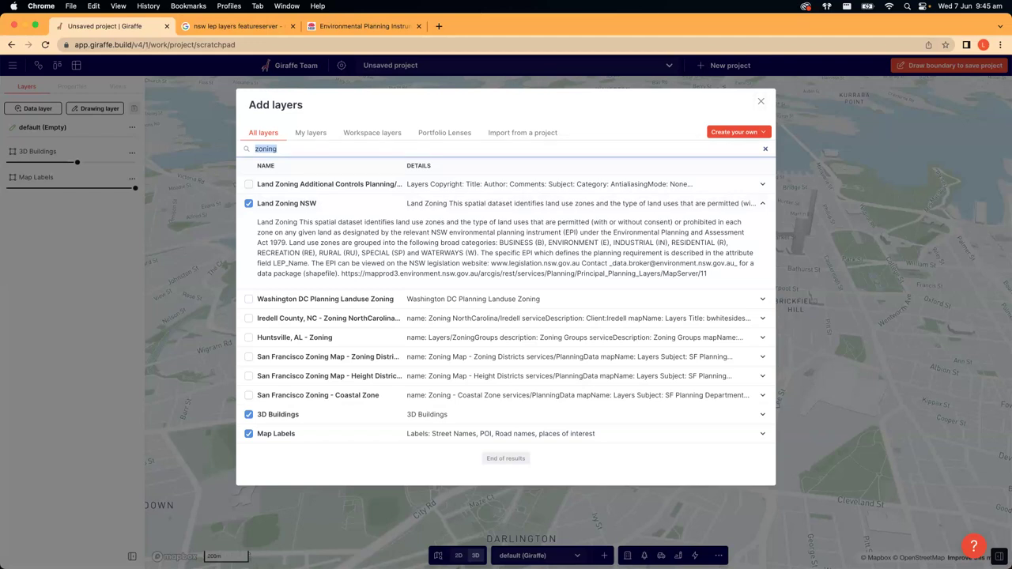
type("cadastre")
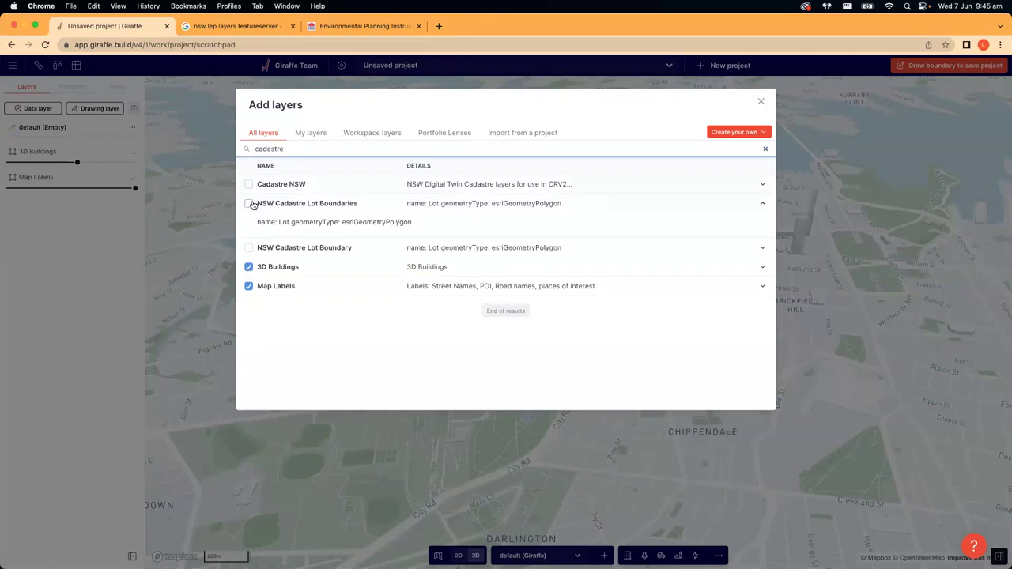
left_click(249, 187)
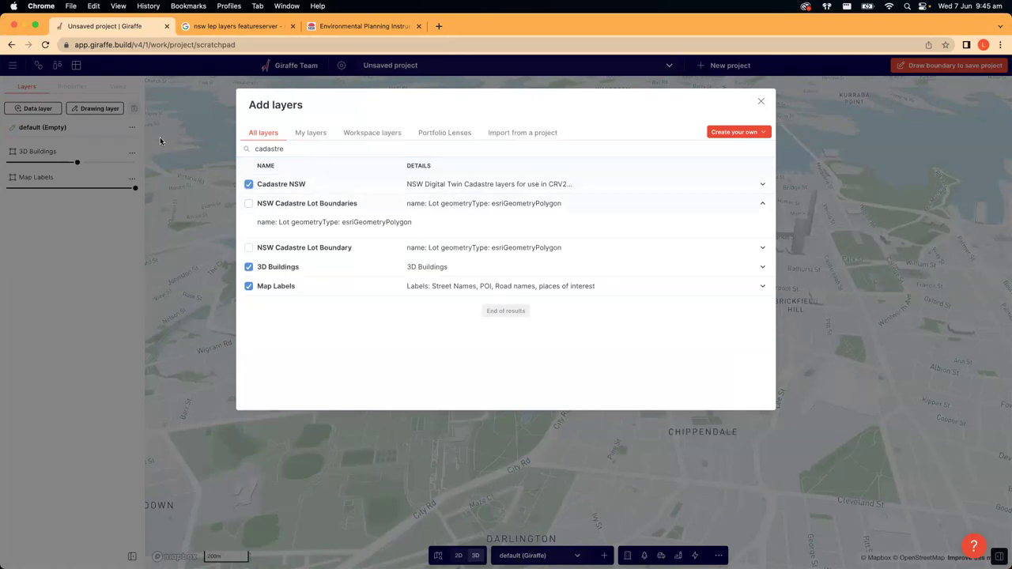
- Tick Floor Space Ratio (n:1) NSW via 'floor space', then search 'vegetation'
key("super+a")
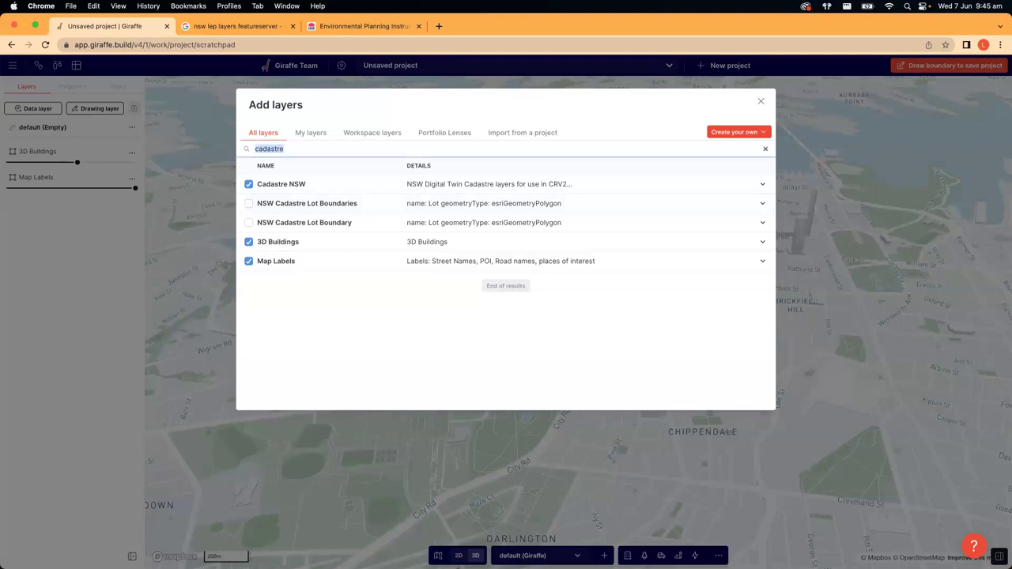
key("BackSpace")
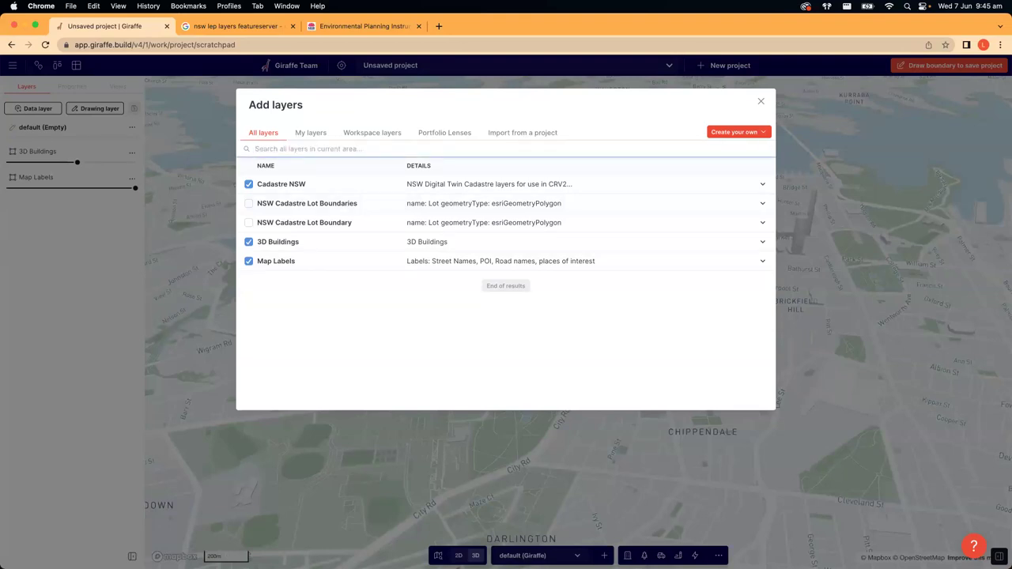
type("floor space")
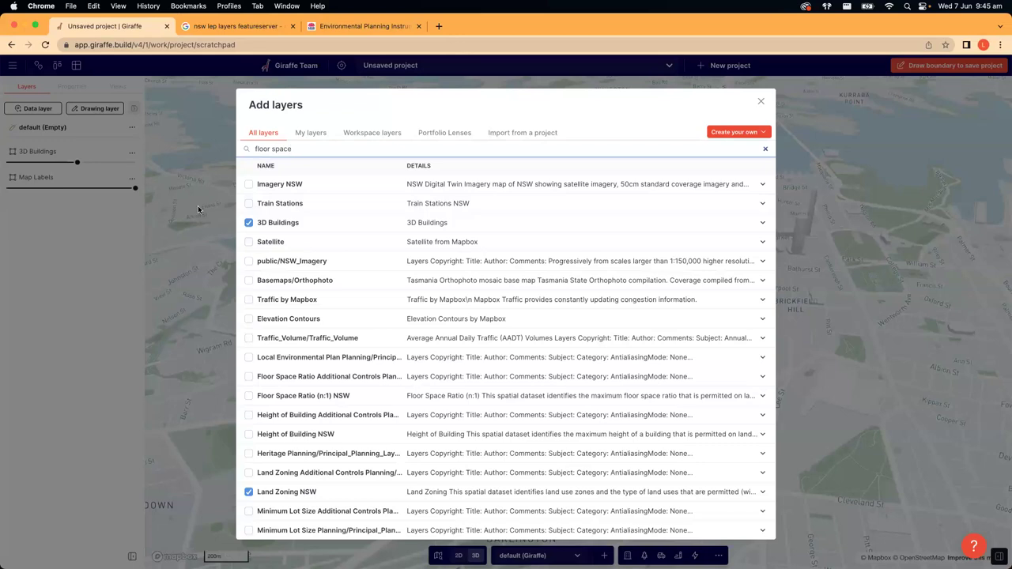
left_click(244, 205)
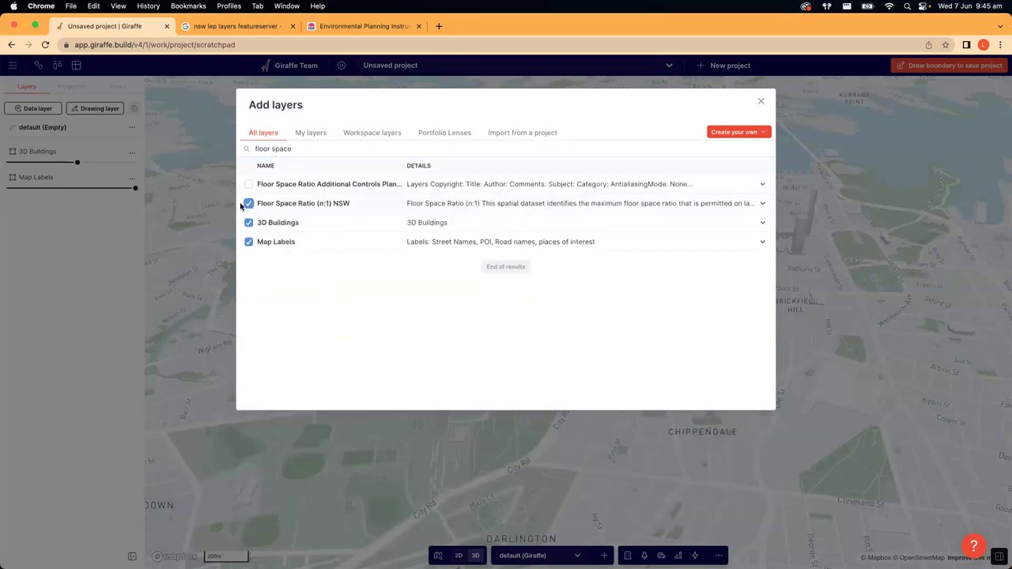
left_click(307, 149)
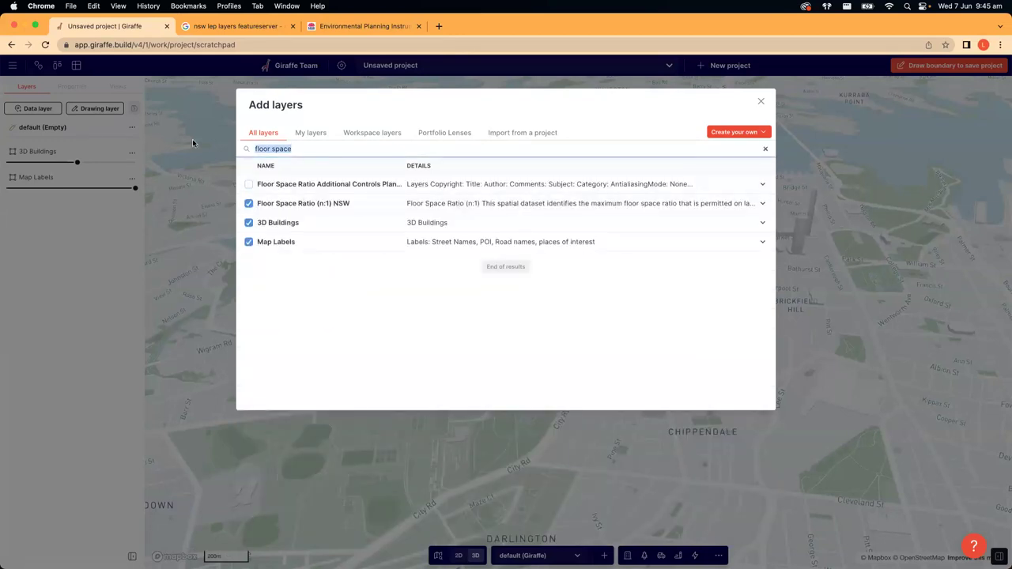
type("vegetation")
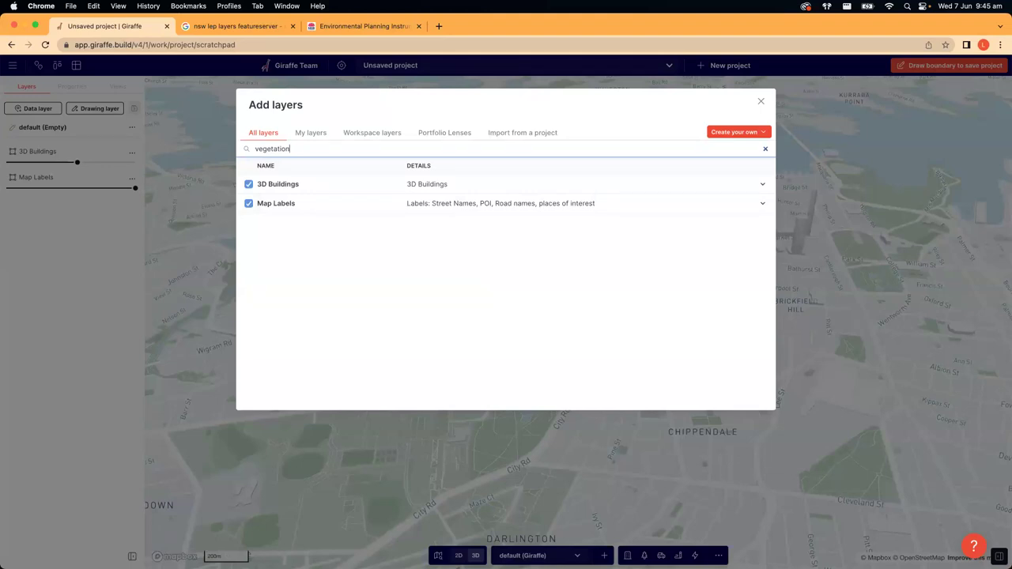
- Search 'environment' and expand the Local Environmental Plan row's details
left_click_drag(329, 153, 205, 152)
key("BackSpace")
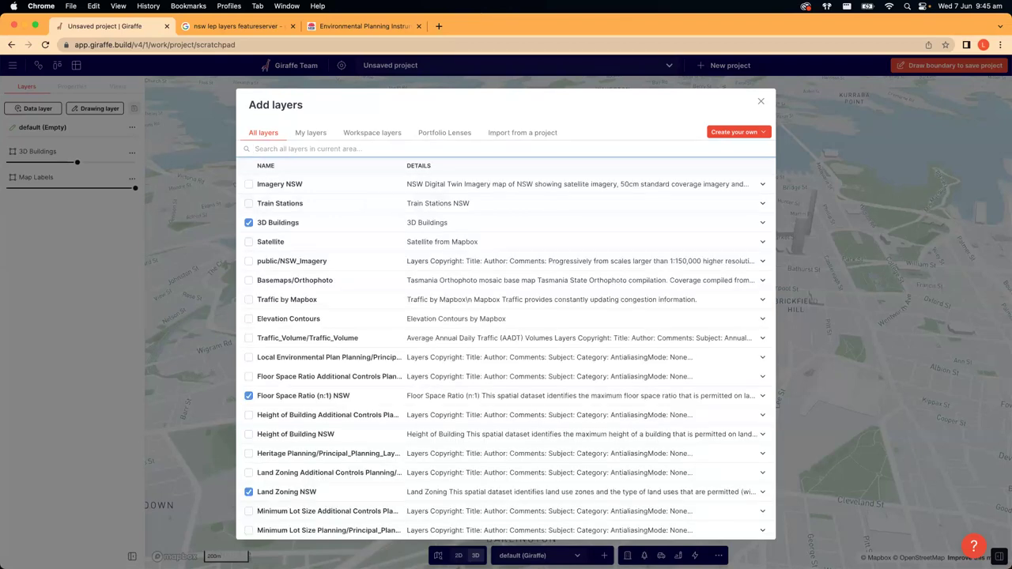
type("enviornemnt")
type("ronment")
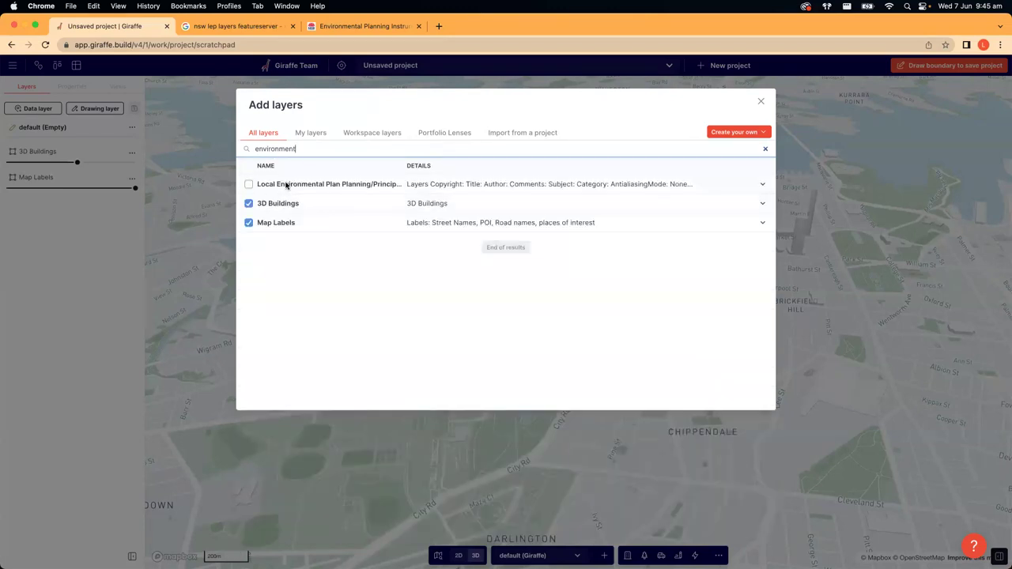
left_click(761, 184)
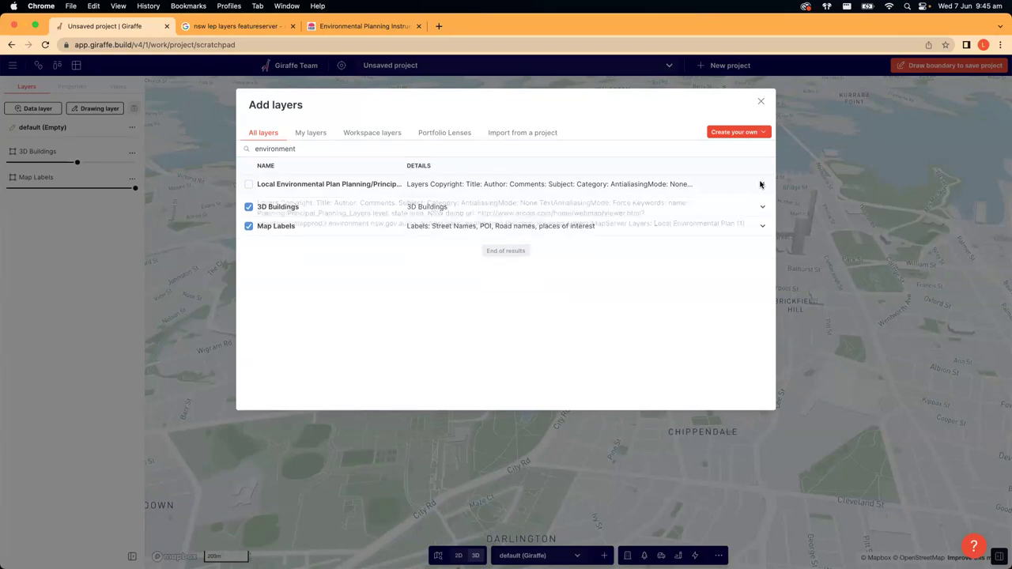
left_click(762, 184)
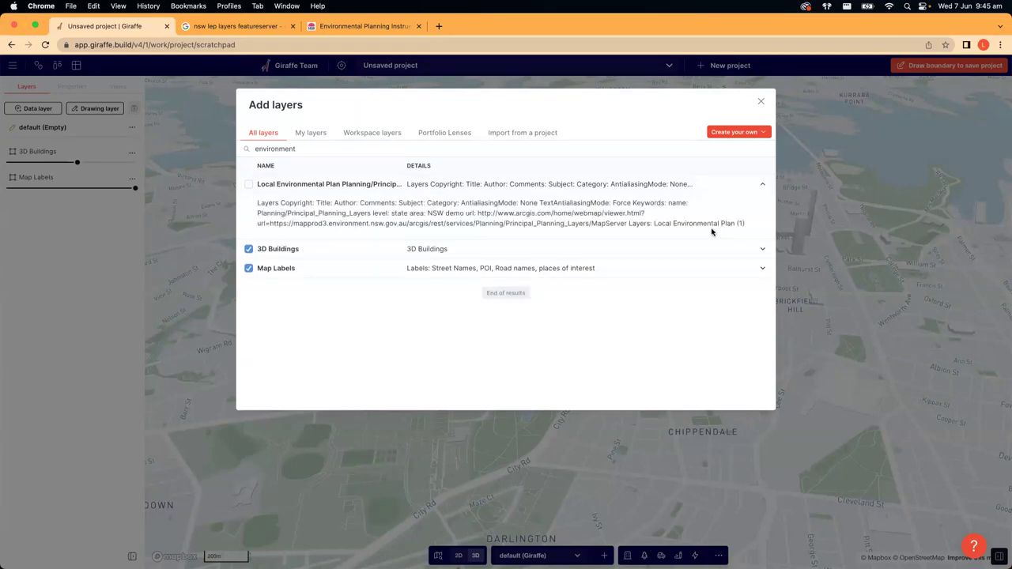
- Read the Local Environmental Plan description, then empty the search box
left_click_drag(746, 225, 253, 206)
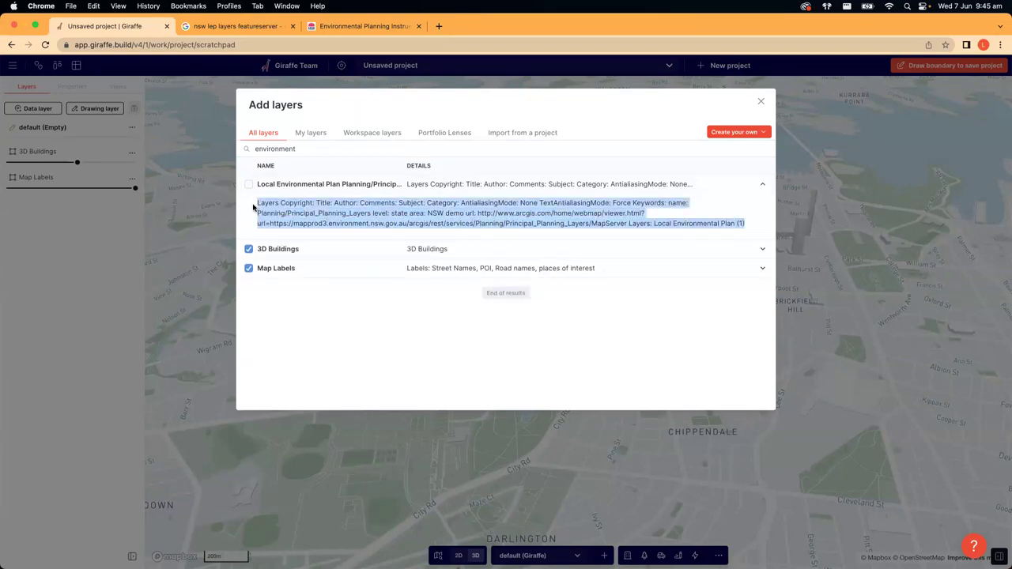
left_click(334, 214)
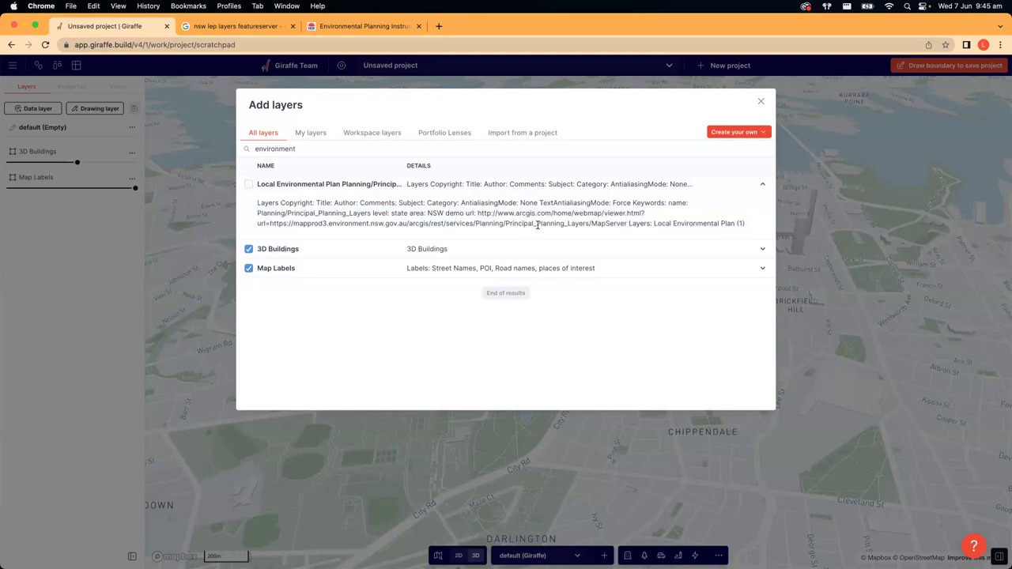
left_click_drag(408, 214, 695, 223)
left_click(694, 224)
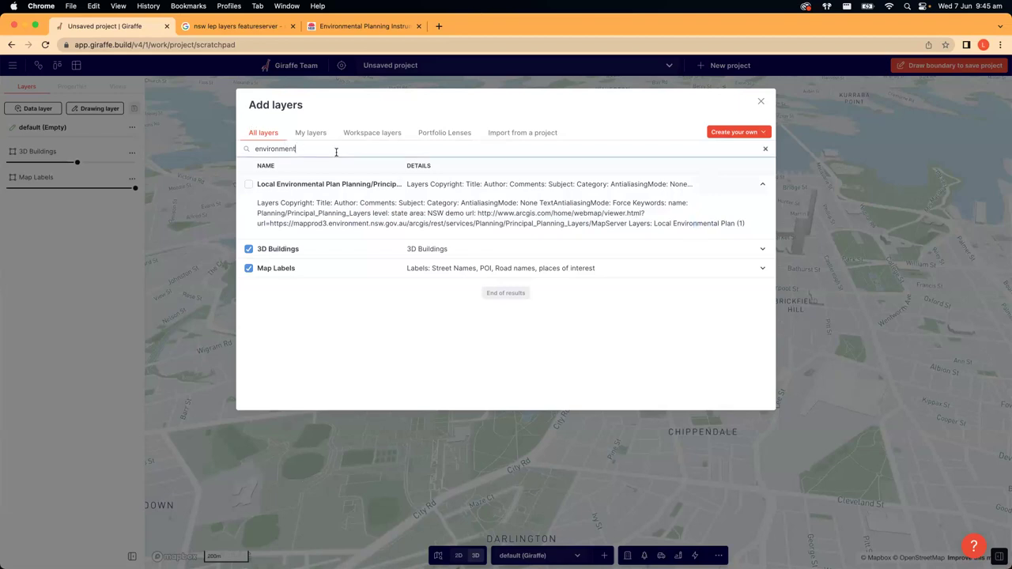
left_click_drag(334, 149, 183, 141)
key("BackSpace")
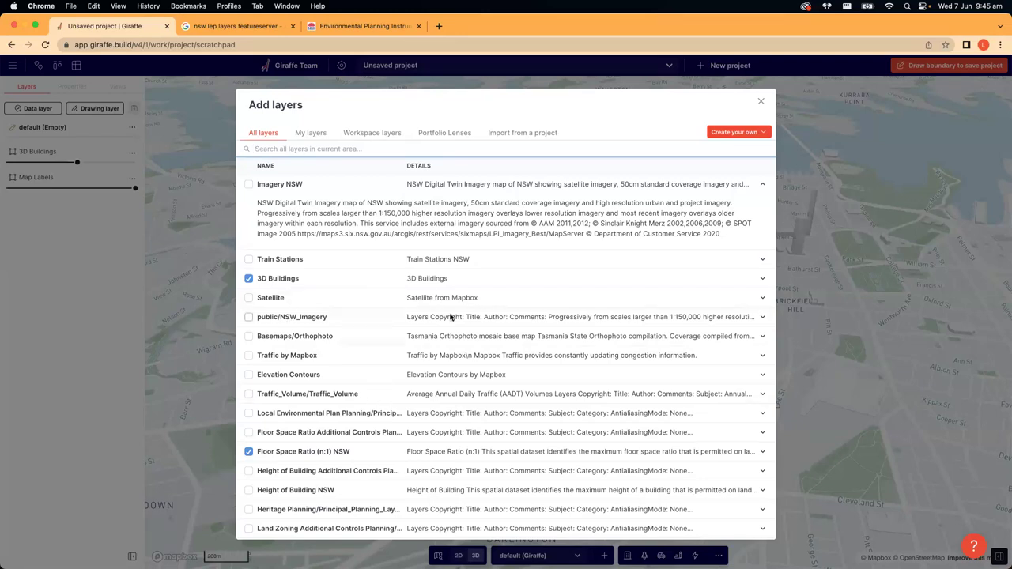
- Tick public/NSW_Imagery, then try searches for 'sate' and 'aerial'
left_click(252, 319)
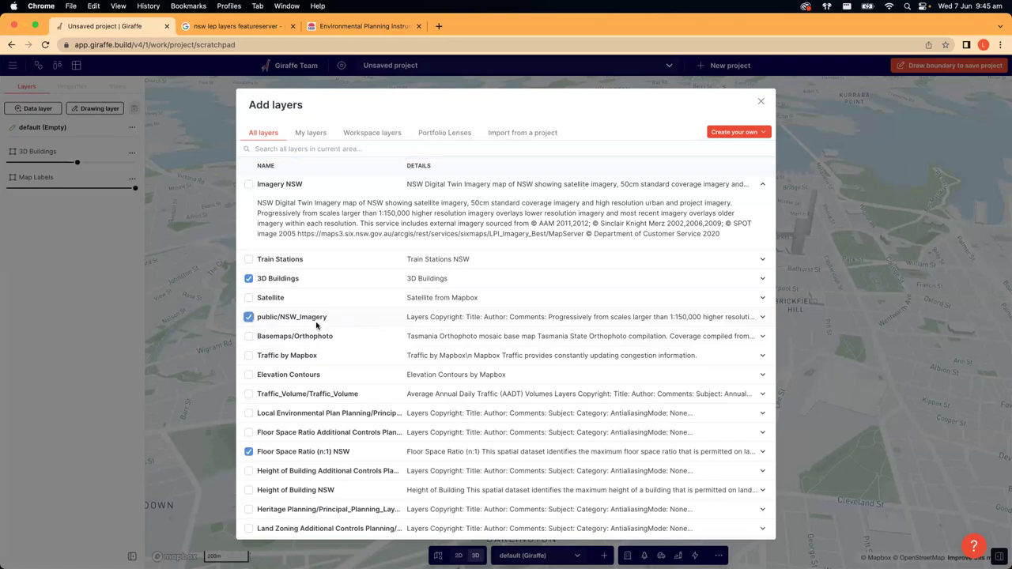
left_click(330, 150)
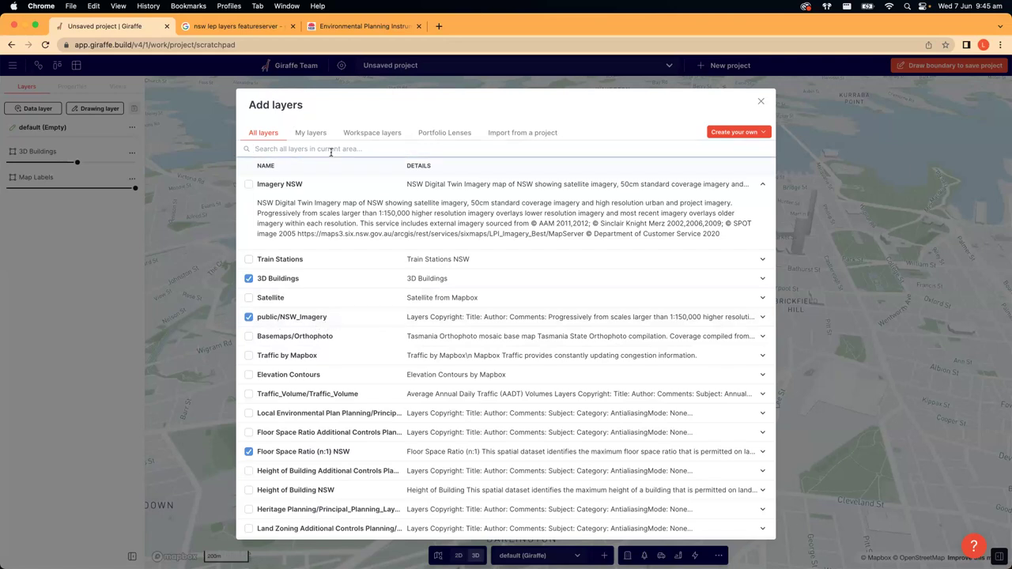
type("sate")
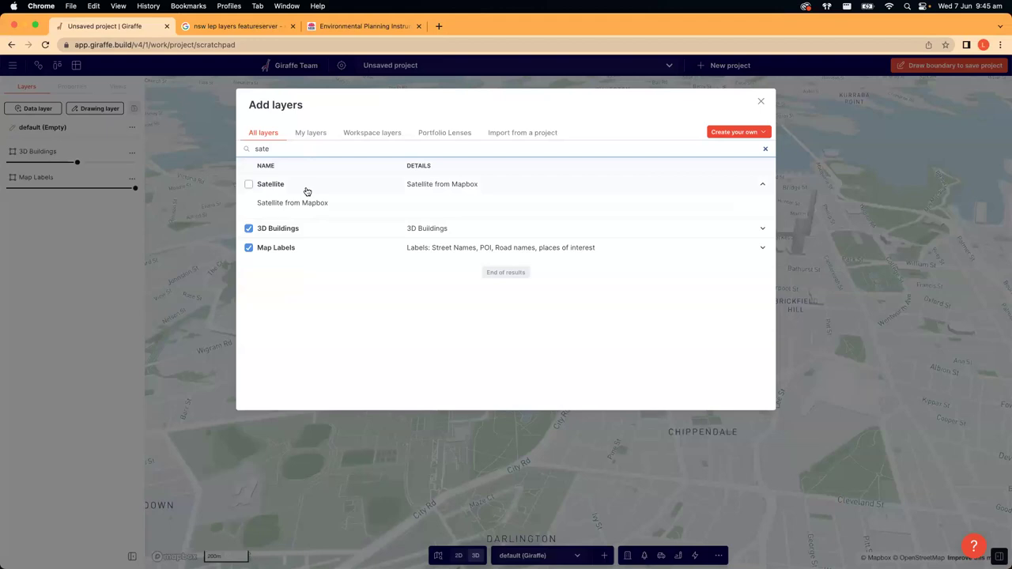
left_click_drag(282, 148, 214, 147)
key("BackSpace")
type("aerial")
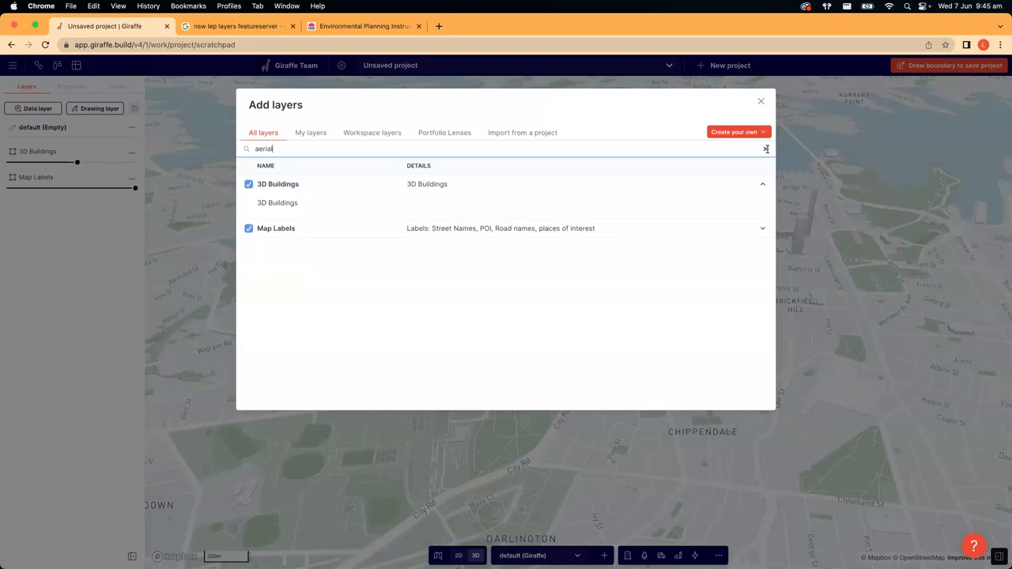
- Clear the search, collapse 3D Buildings details and tick Imagery NSW
left_click(765, 149)
left_click(762, 184)
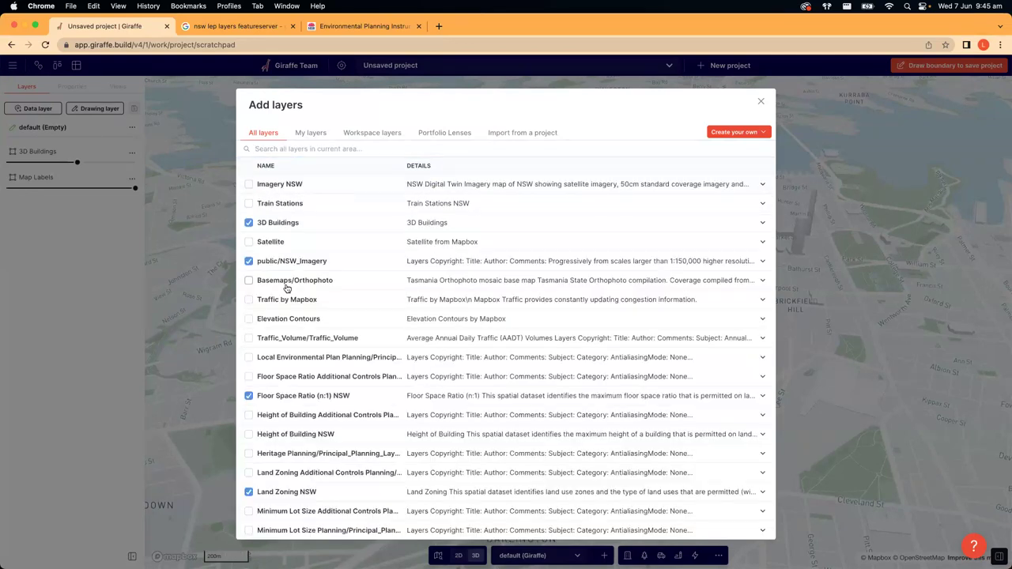
scroll(289, 288, "down", 3)
scroll(289, 314, "up", 3)
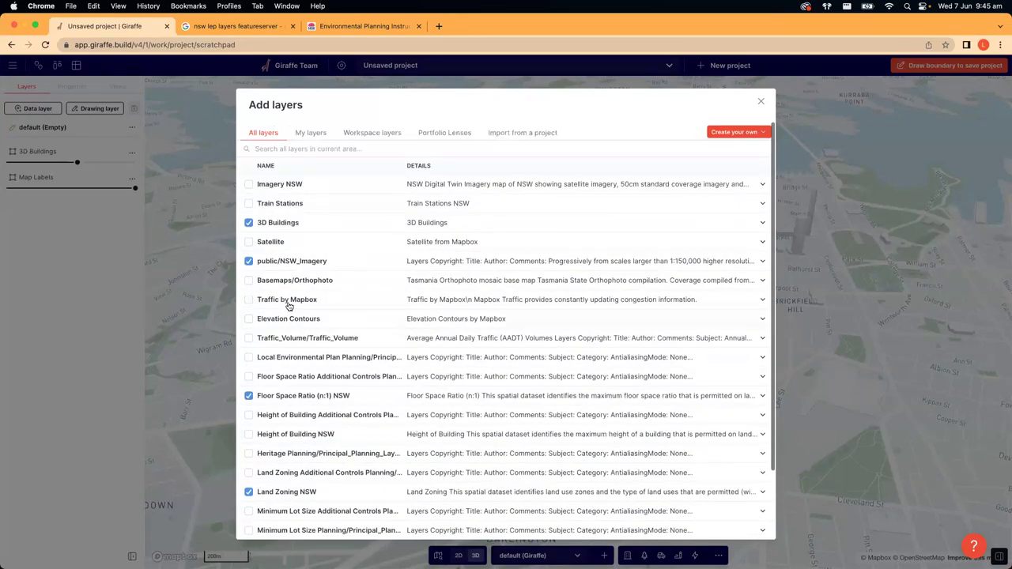
left_click(249, 187)
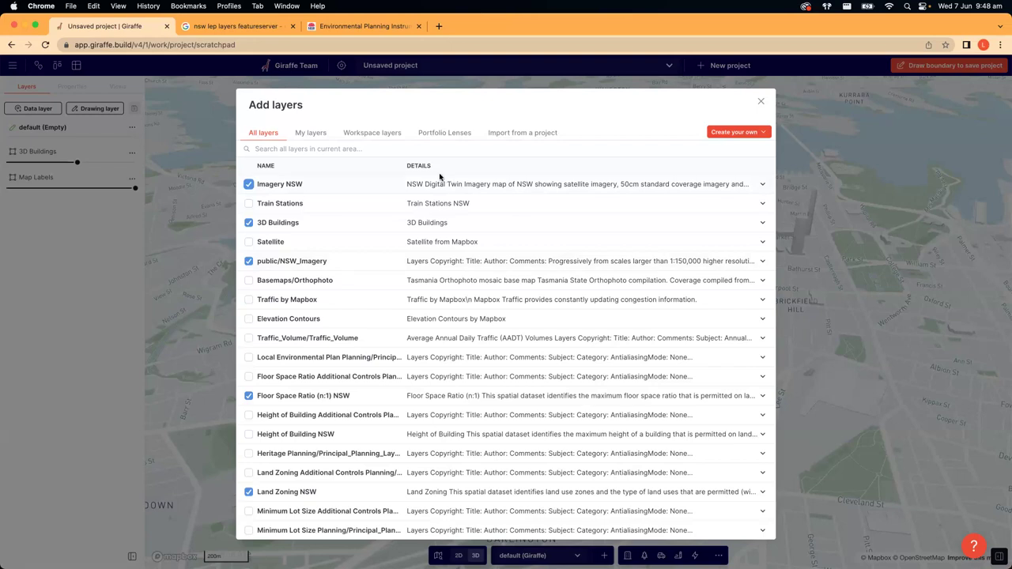
- Search 'aer' and tick Metromap by Aerometrex
left_click(330, 150)
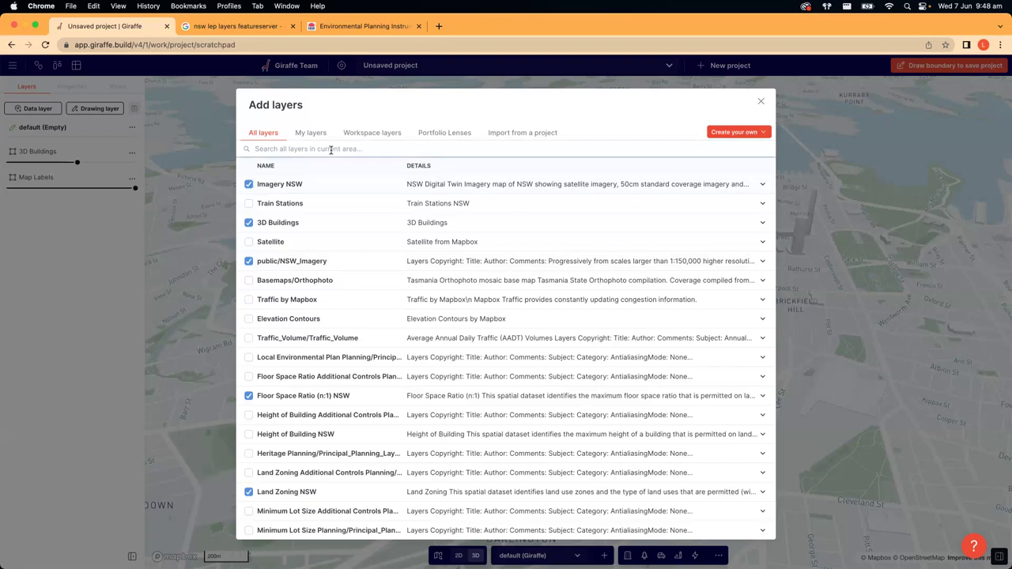
type("aerom")
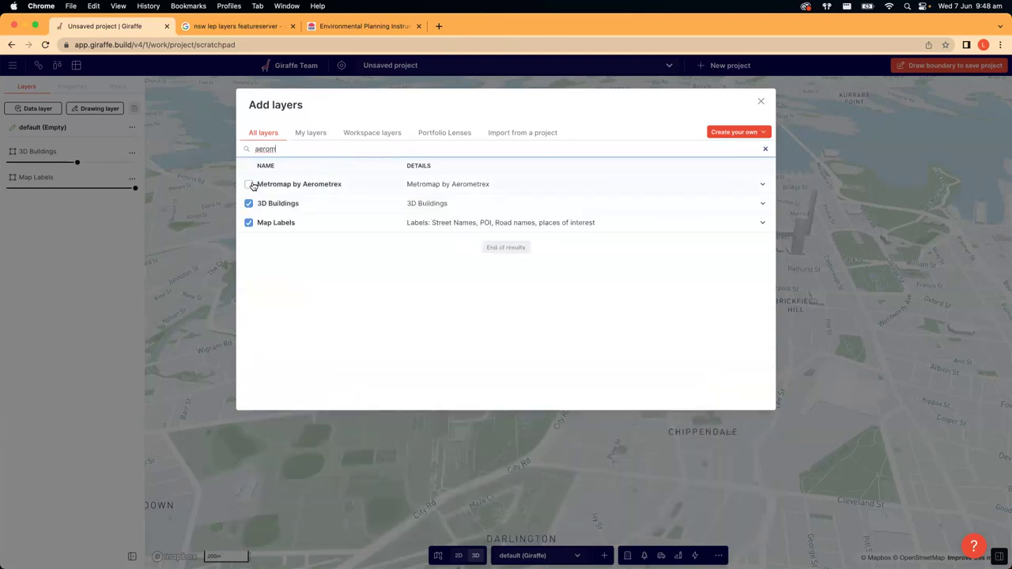
left_click(250, 185)
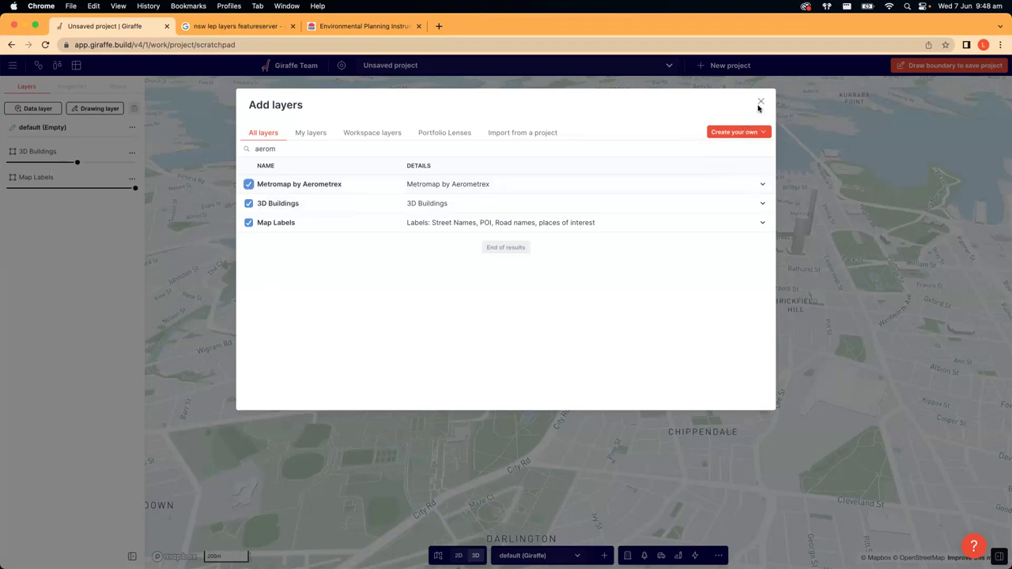
- Add the ticked layers and fade Land Zoning, Imagery NSW and Metromap to 0% opacity
left_click(760, 106)
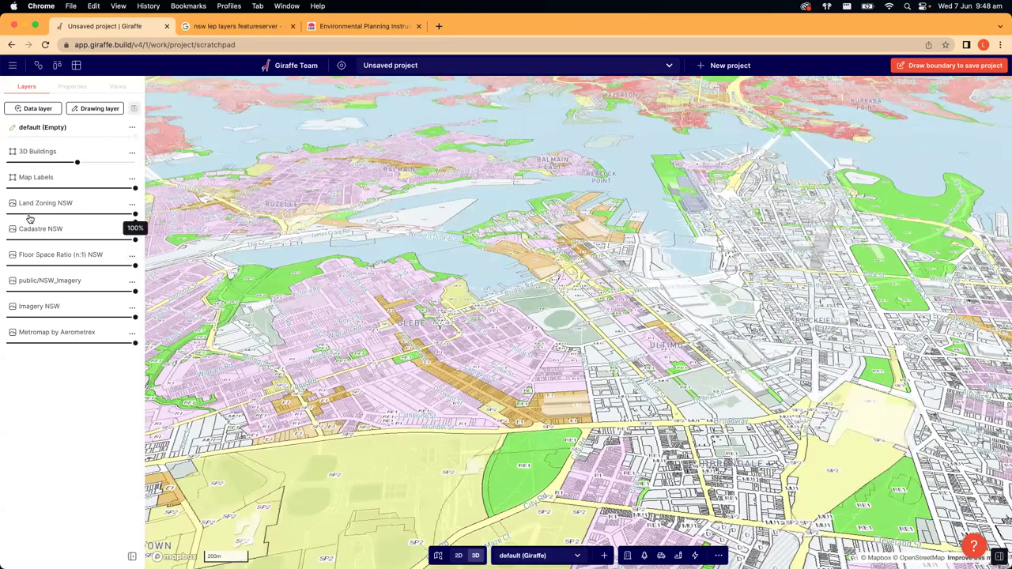
left_click_drag(61, 214, 6, 293)
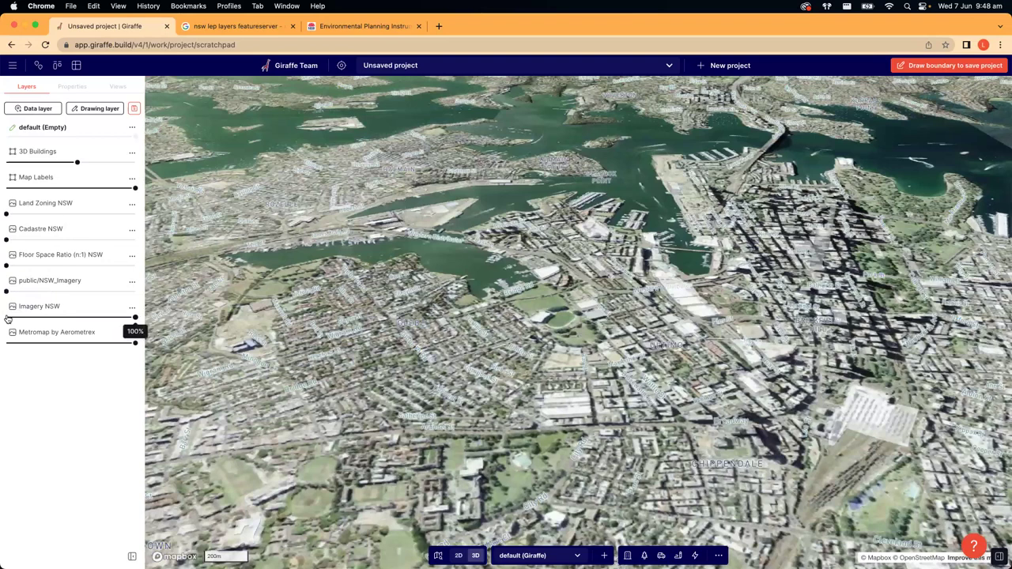
left_click(6, 317)
left_click(4, 343)
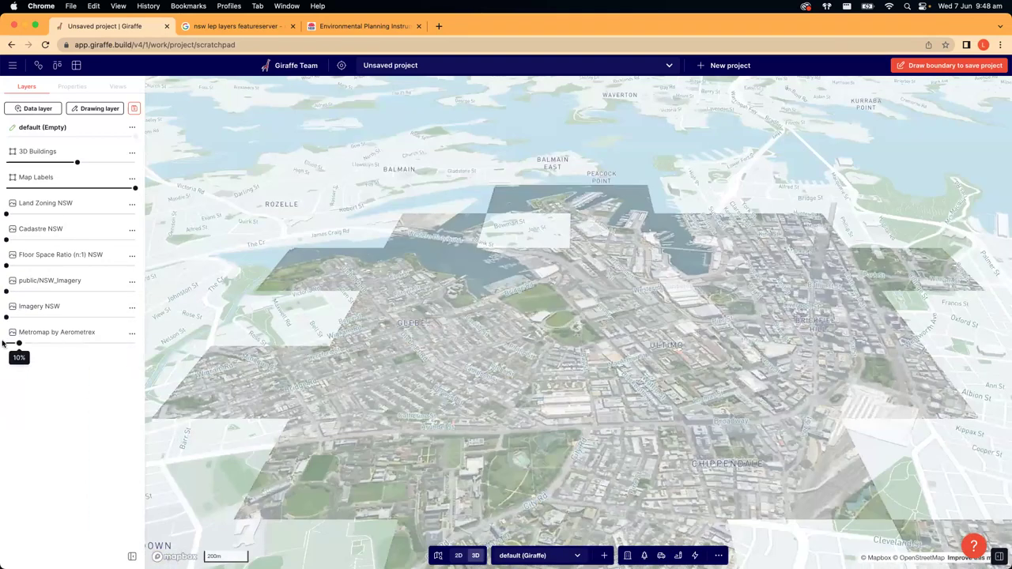
left_click(4, 343)
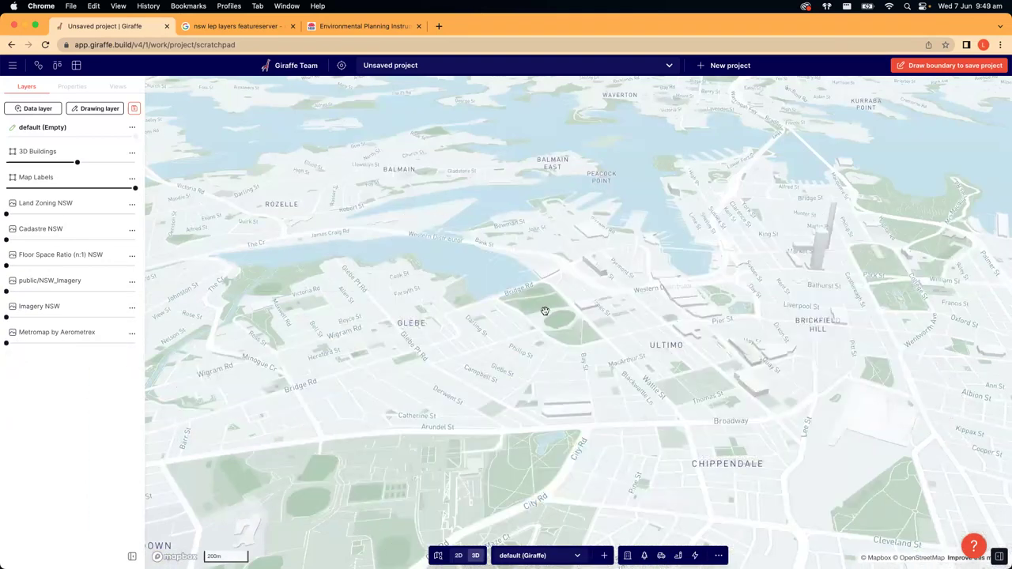
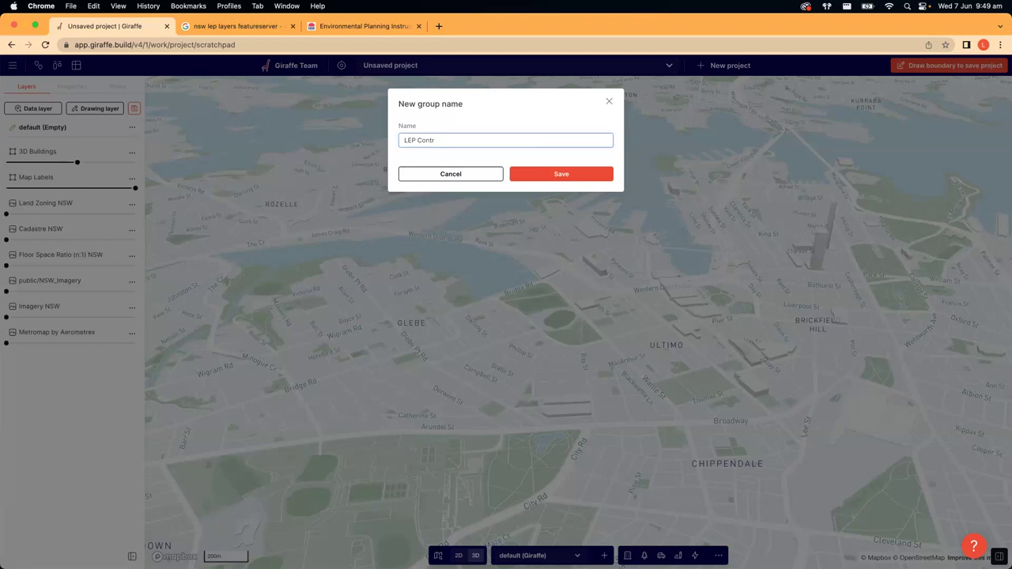
- Save the LEP Controls group and move Cadastre NSW into it
left_click(552, 175)
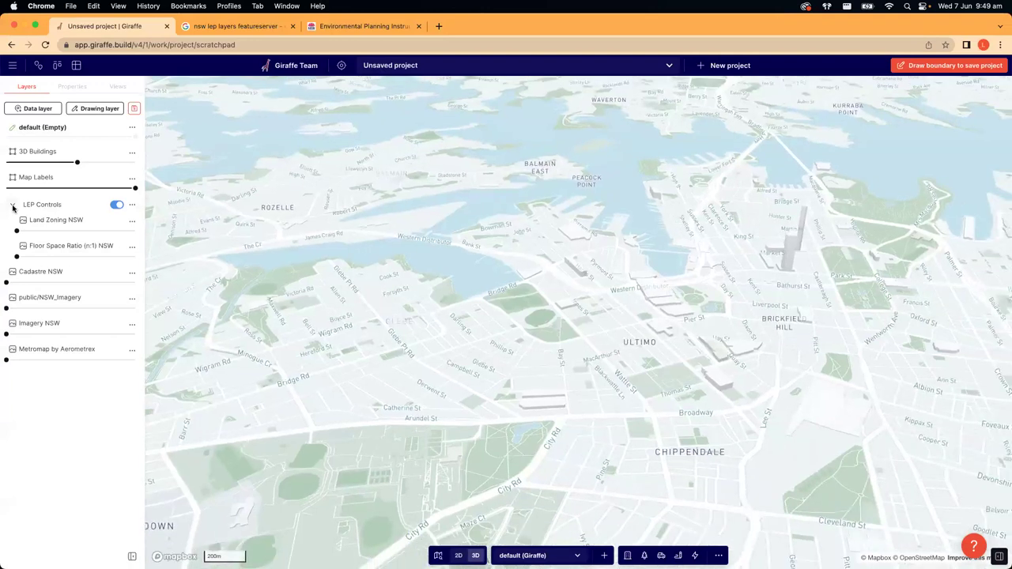
left_click(13, 207)
left_click(12, 207)
left_click_drag(39, 276, 49, 241)
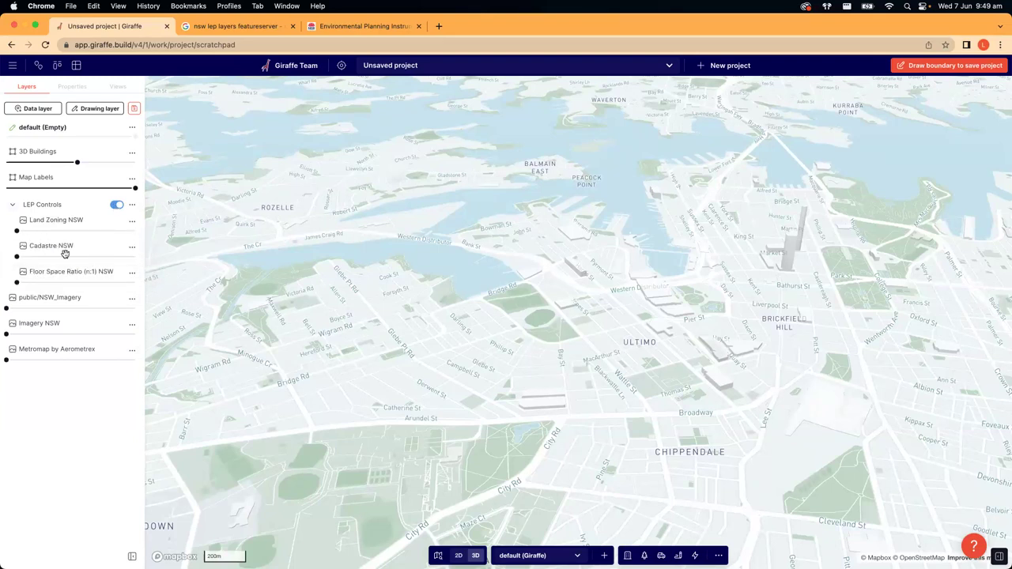
- Stack Imagery NSW onto public/NSW_Imagery and save them as a new Imagery group
left_click(12, 207)
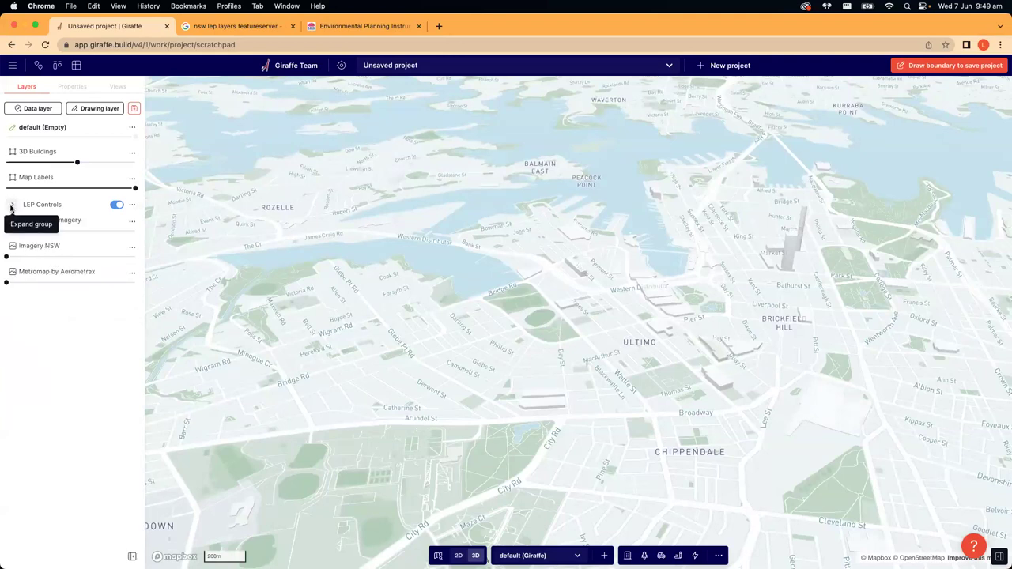
left_click(12, 207)
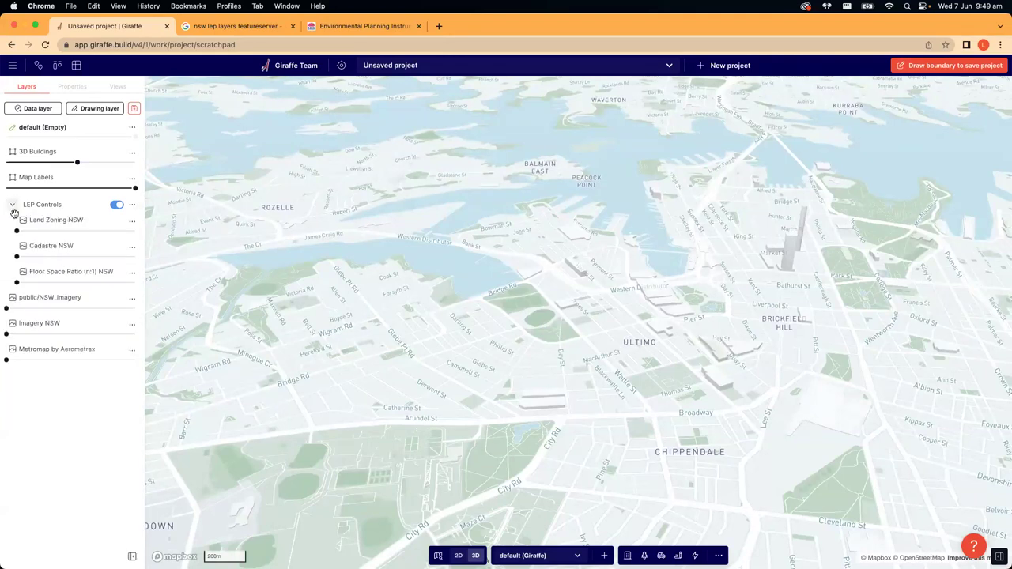
left_click_drag(52, 322, 45, 323)
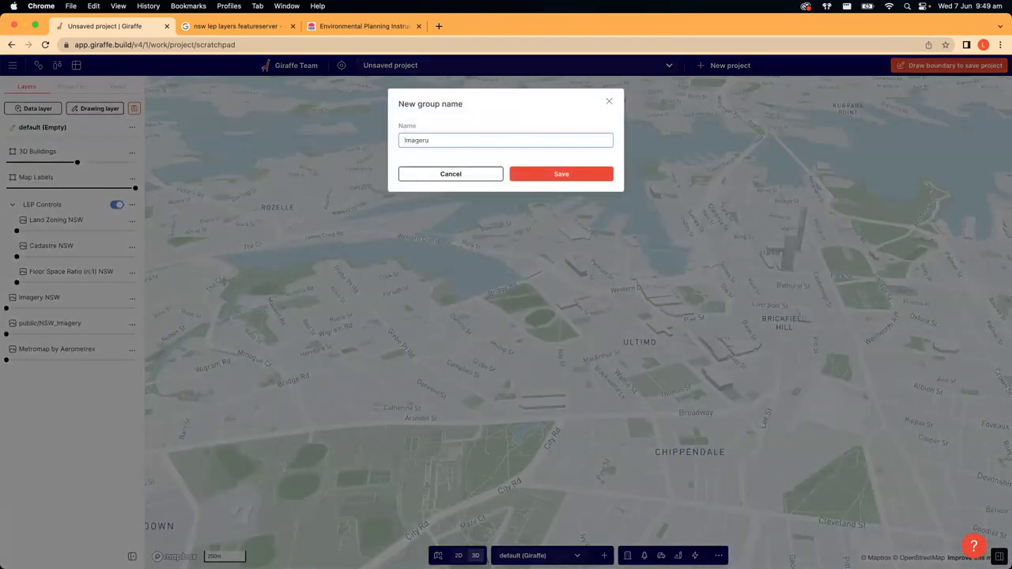
left_click(573, 173)
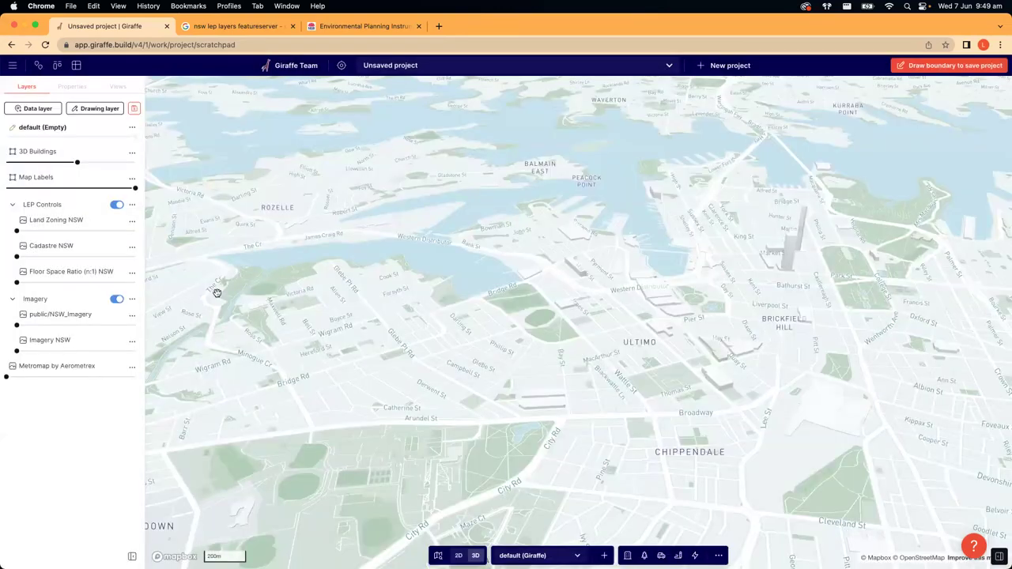
- Drag Metromap by Aerometrex into the Imagery group and set its opacity to 100%
left_click_drag(50, 363, 73, 200)
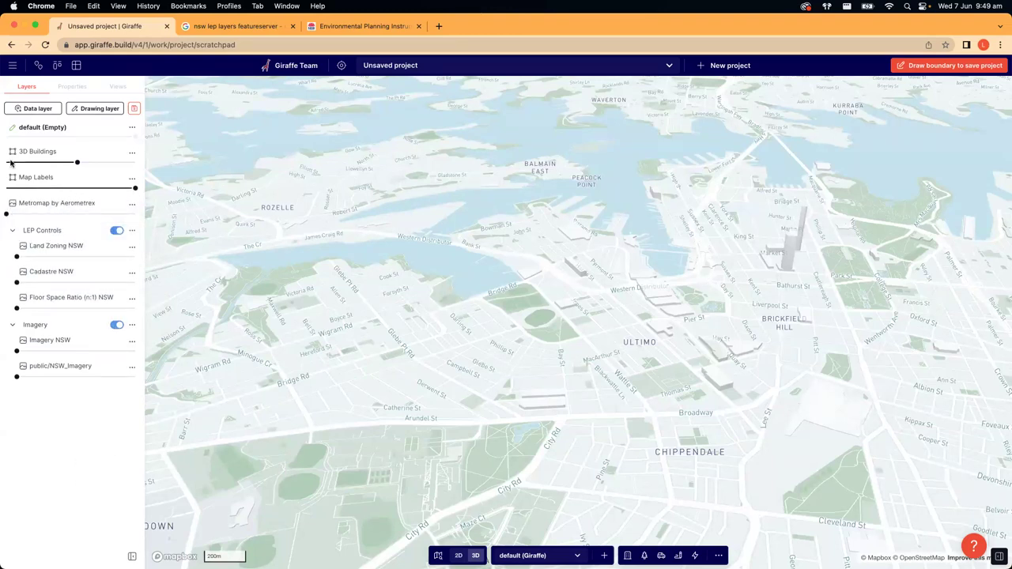
left_click_drag(41, 199, 43, 316)
left_click(16, 205)
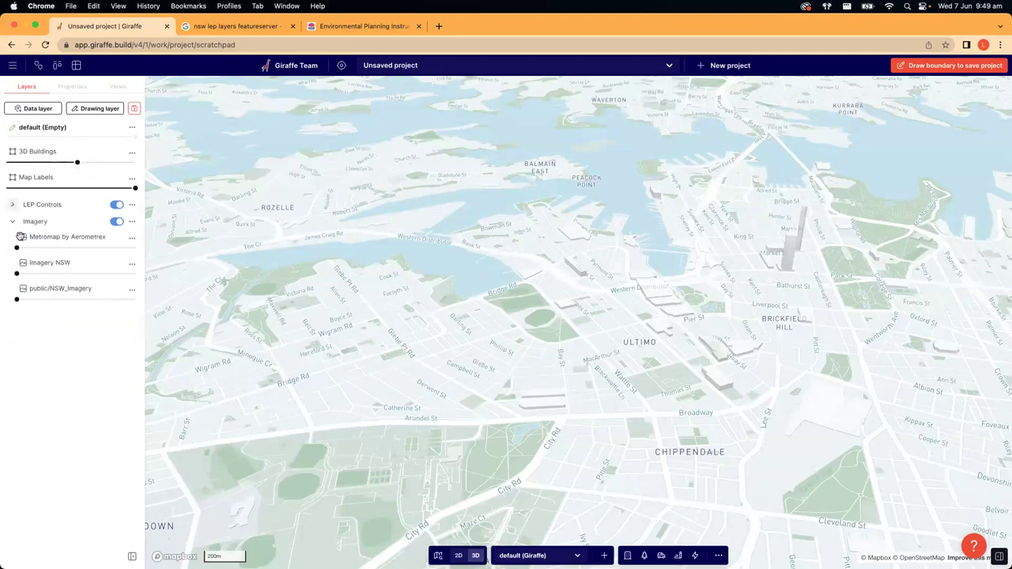
left_click_drag(16, 248, 135, 250)
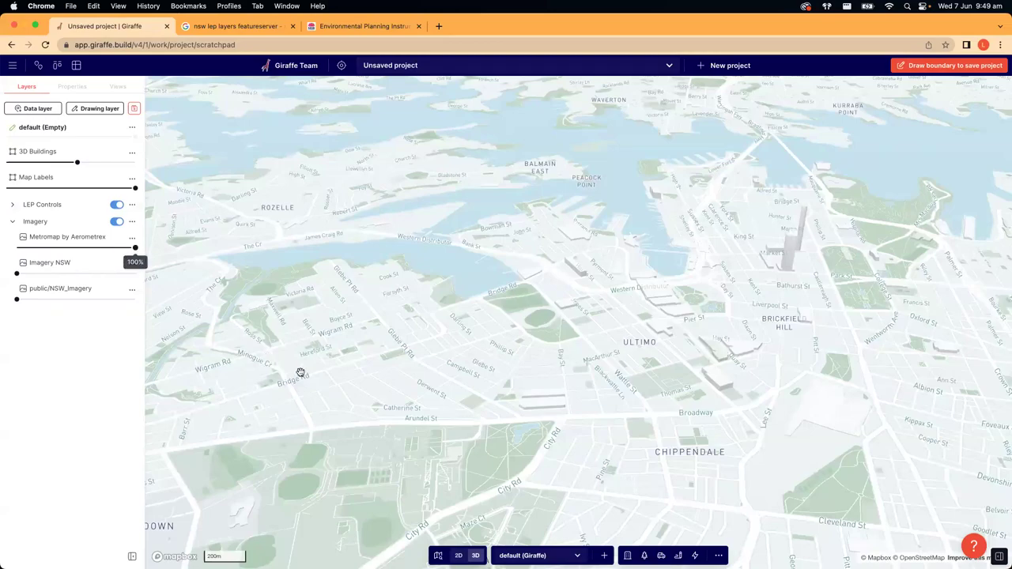
- Zoom in near Glebe Point Road, fading 3D buildings almost completely
scroll(524, 325, "up", 10)
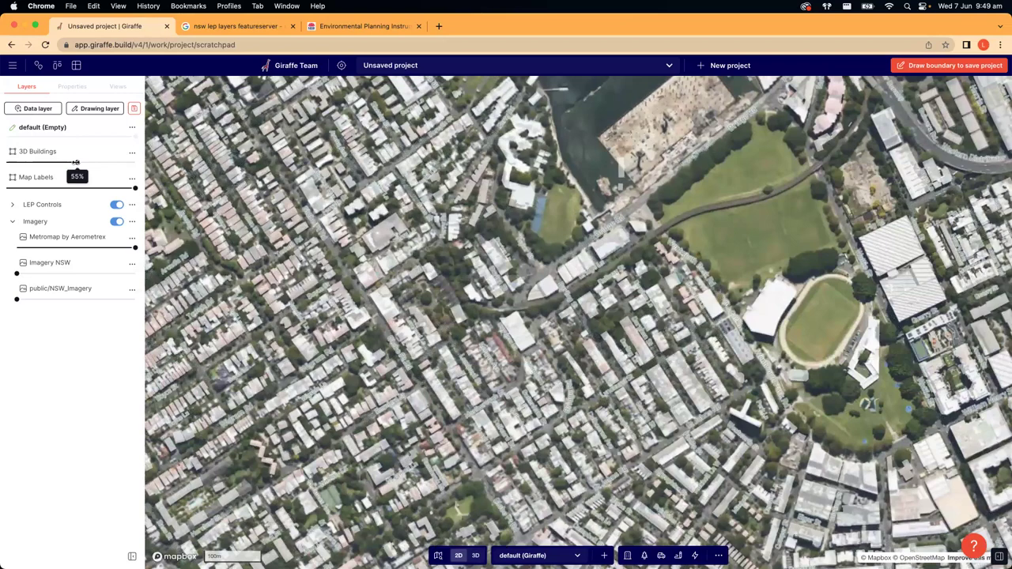
left_click_drag(77, 162, 6, 162)
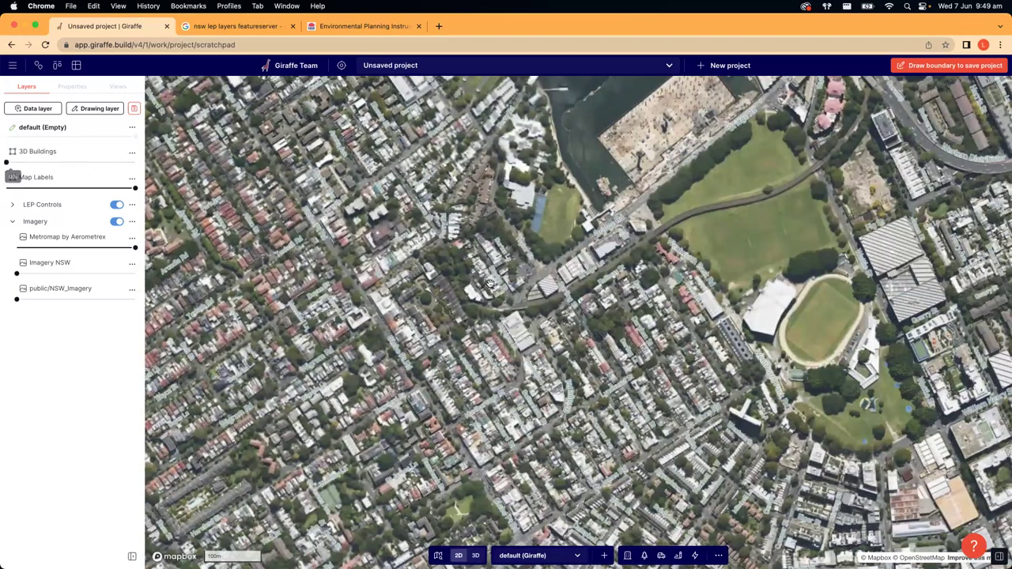
scroll(377, 259, "up", 3)
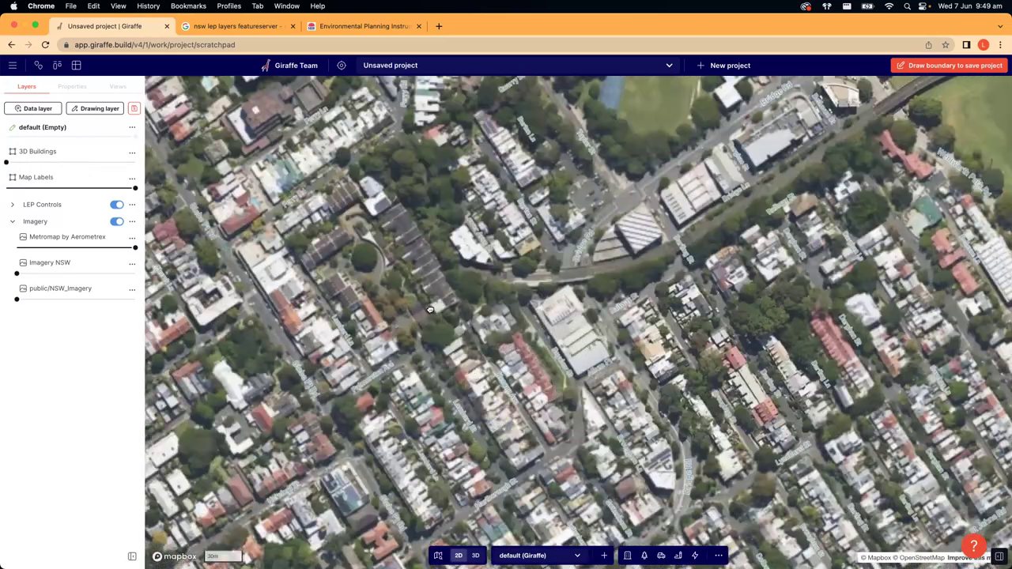
left_click_drag(377, 258, 430, 331)
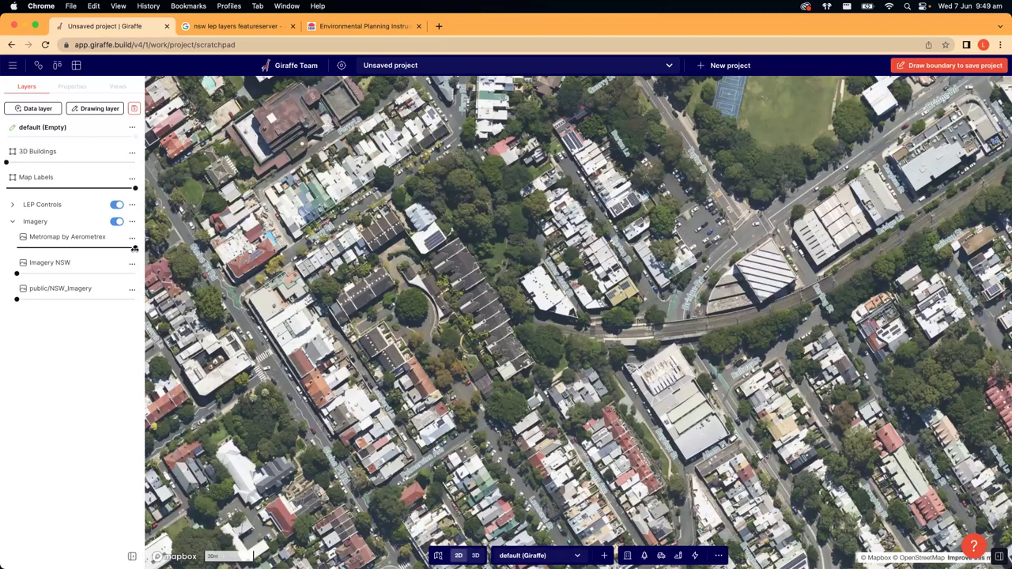
- Set Metromap by Aerometrex and Imagery NSW opacity to 0%
left_click(17, 248)
left_click_drag(44, 273, 158, 273)
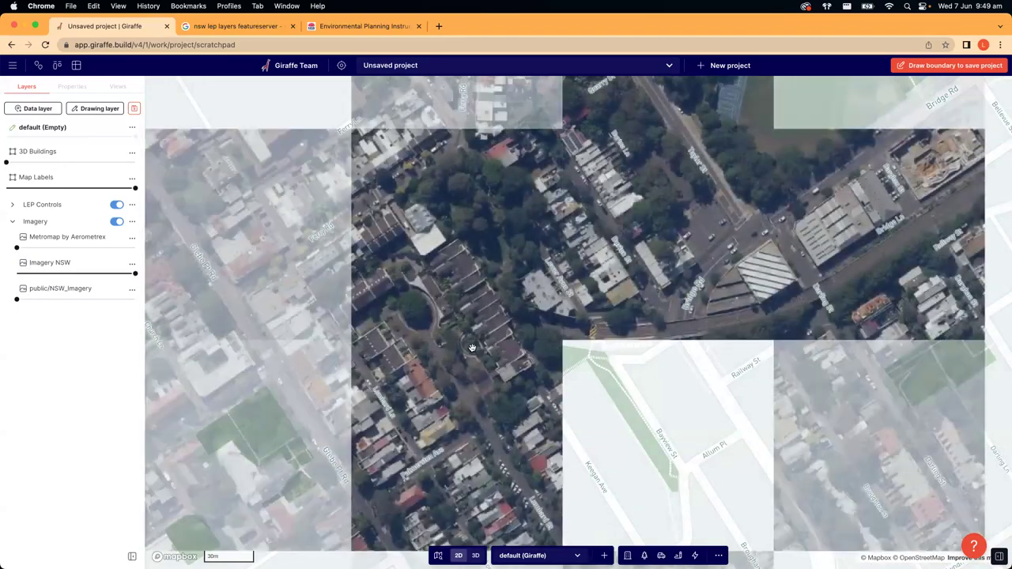
scroll(472, 348, "down", 5)
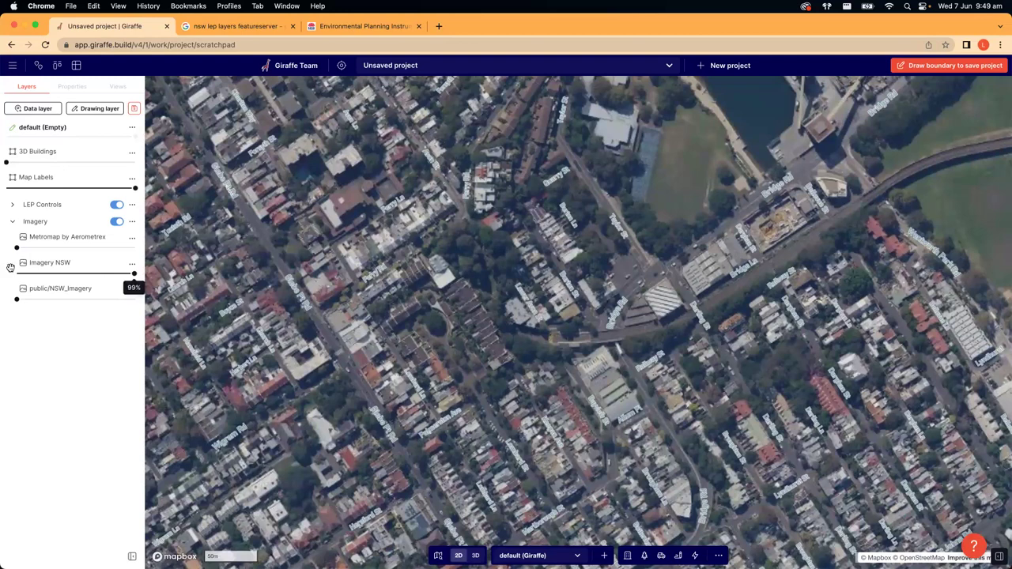
left_click_drag(136, 273, 17, 274)
left_click(42, 298)
- Raise public/NSW_Imagery opacity to 100% and reposition the aerial view
left_click_drag(125, 304, 192, 309)
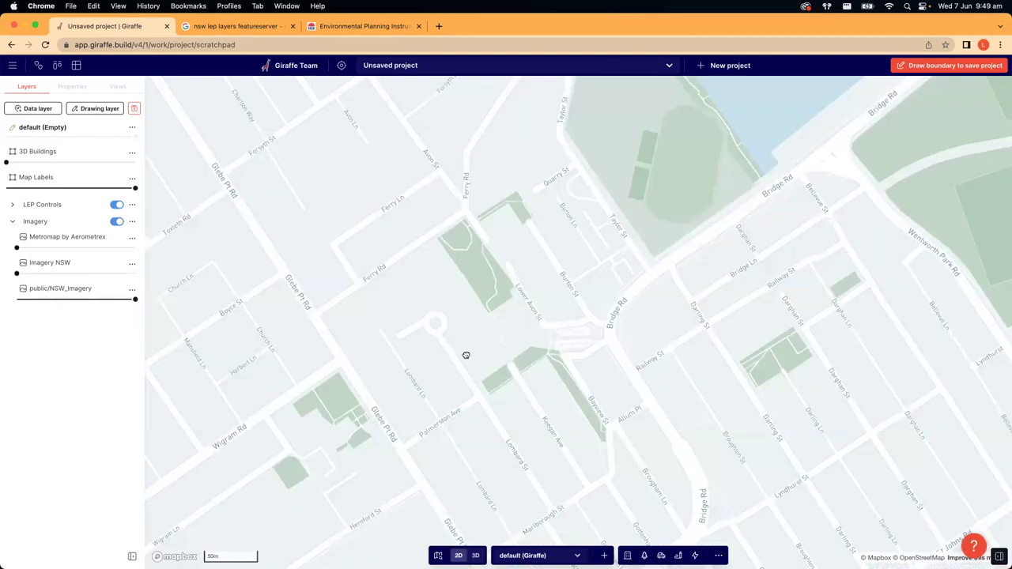
left_click_drag(465, 355, 493, 350)
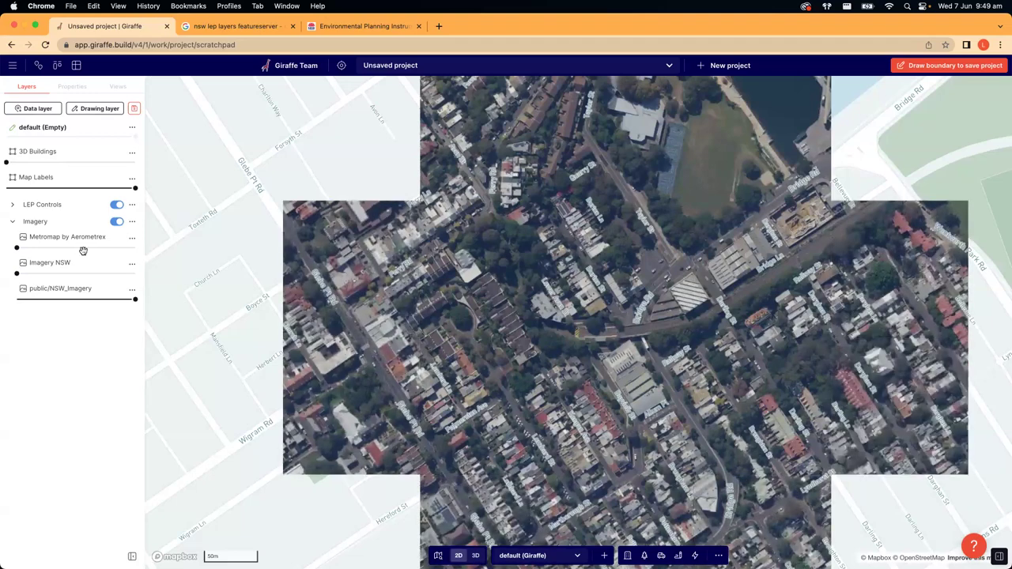
scroll(367, 326, "left", 2)
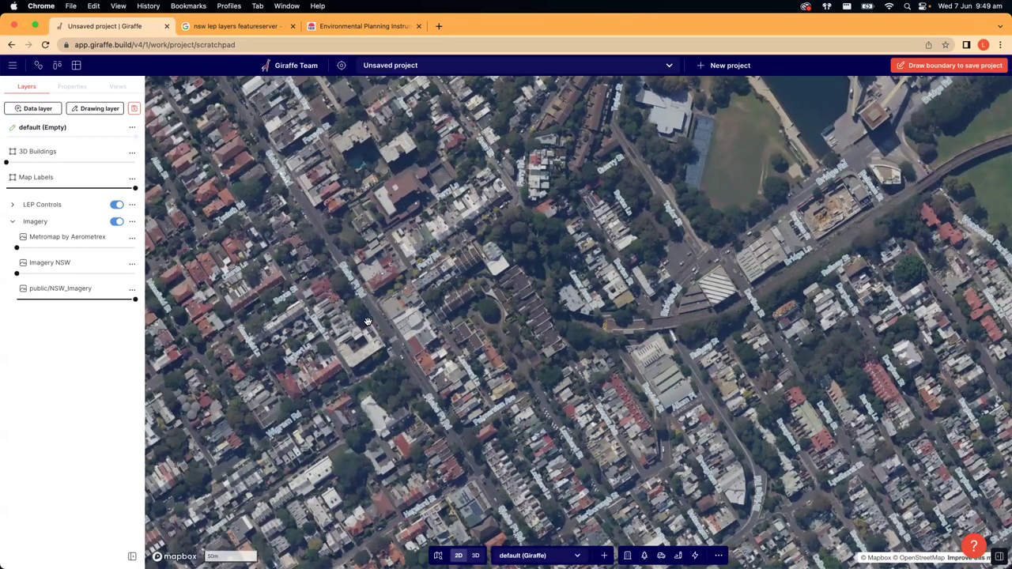
right_click_drag(508, 350, 514, 300)
- Pan and zoom the satellite map out over Glebe, bringing the park and creek into view
scroll(377, 346, "down", 2)
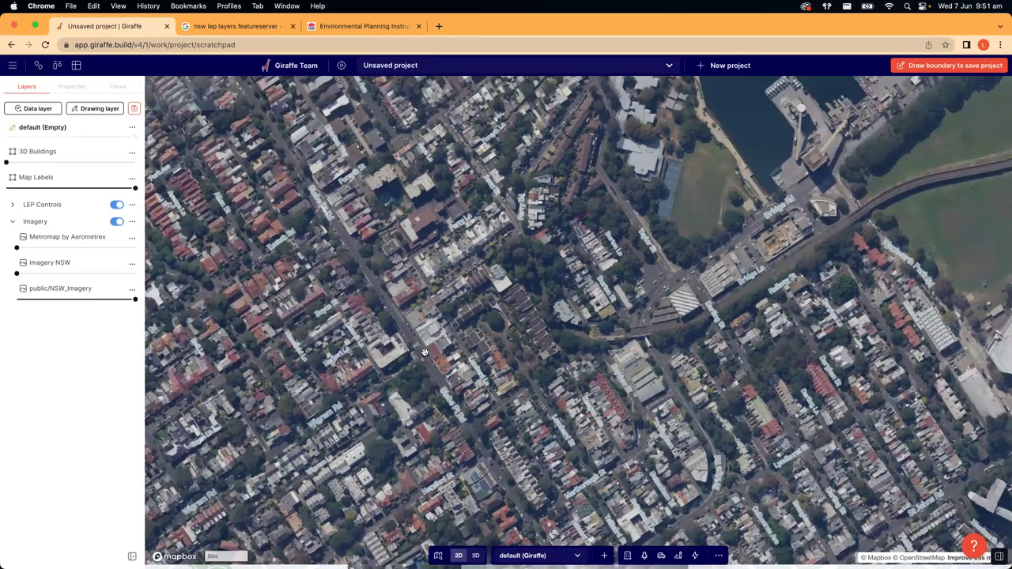
left_click_drag(420, 356, 513, 344)
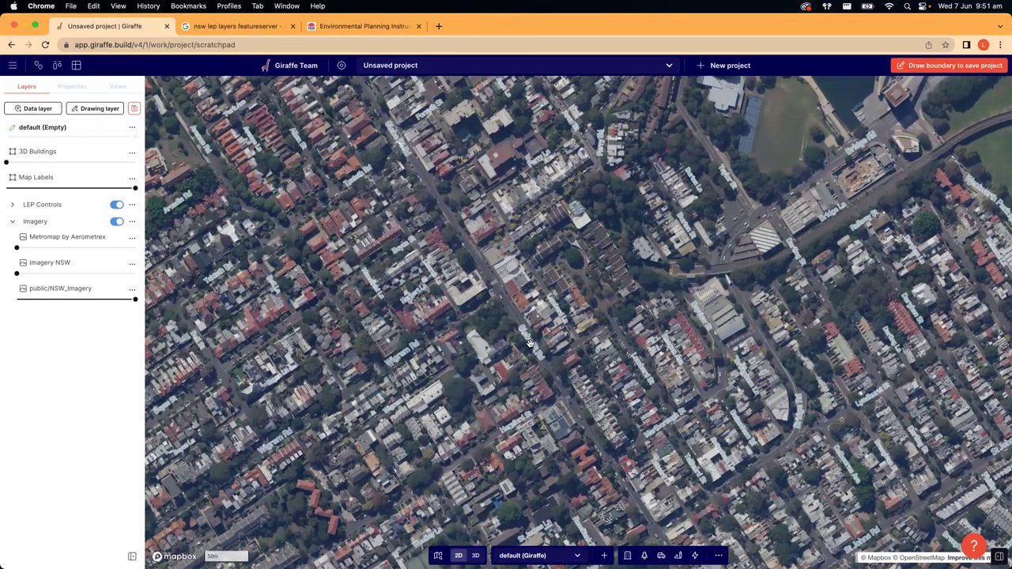
scroll(530, 343, "down", 5)
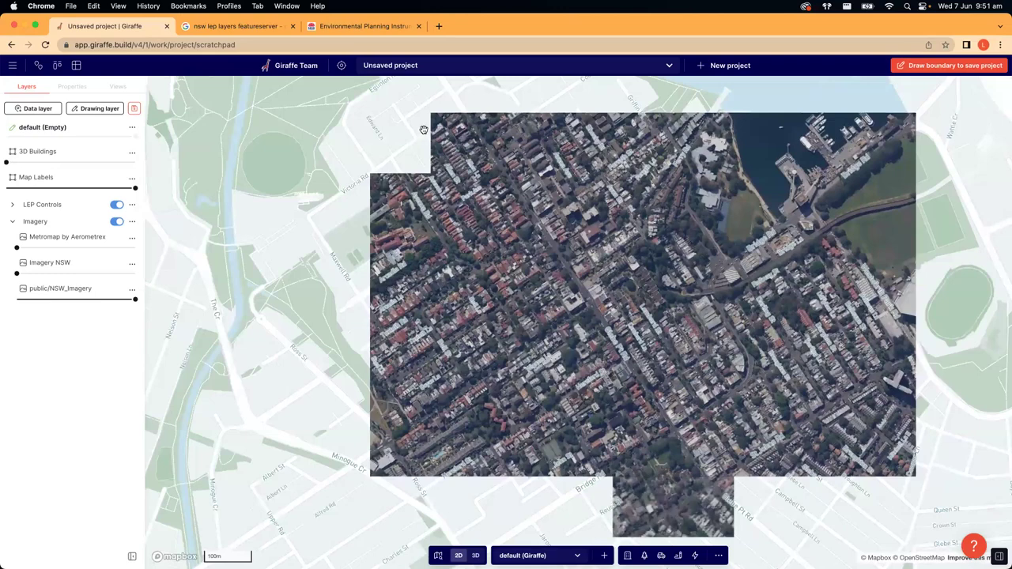
left_click_drag(355, 219, 532, 305)
scroll(529, 303, "down", 3)
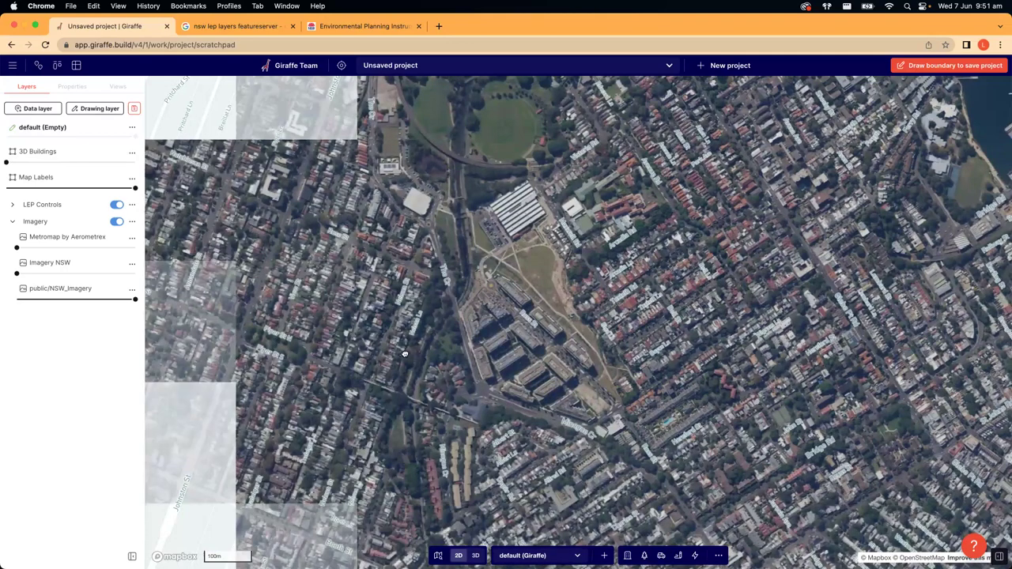
scroll(345, 360, "down", 5)
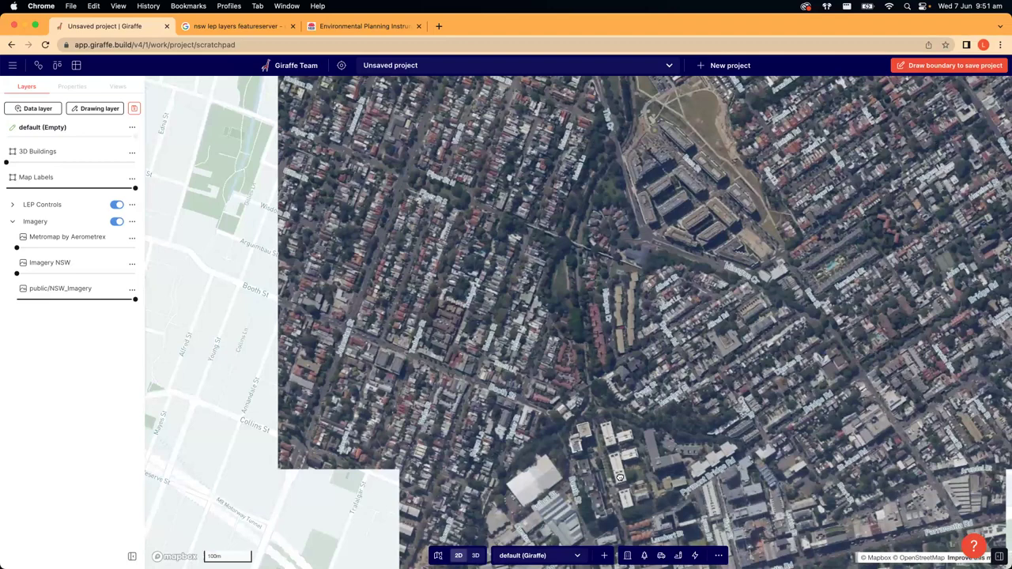
scroll(500, 412, "right", 3)
scroll(501, 412, "down", 8)
scroll(501, 412, "right", 6)
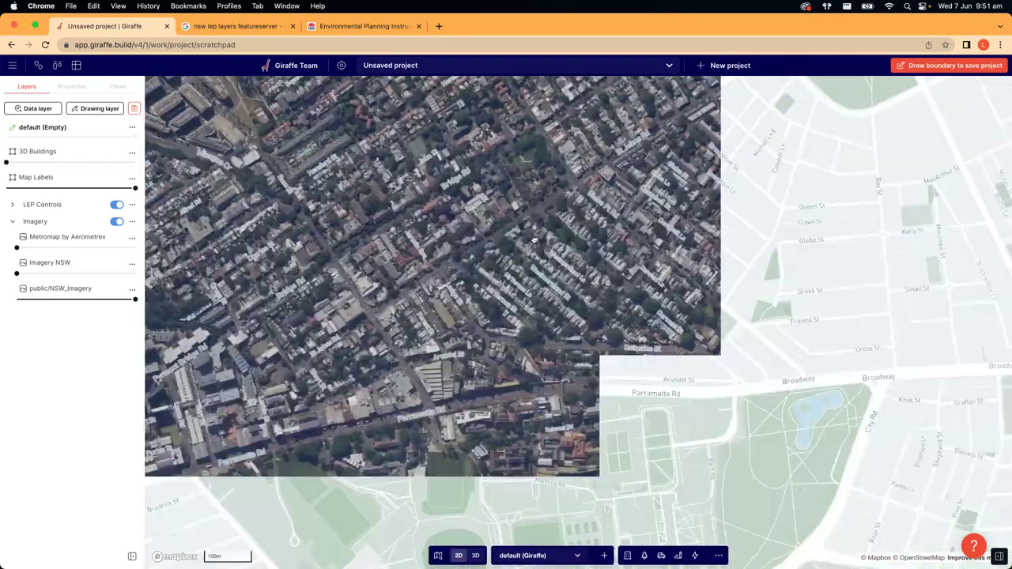
scroll(546, 263, "up", 5)
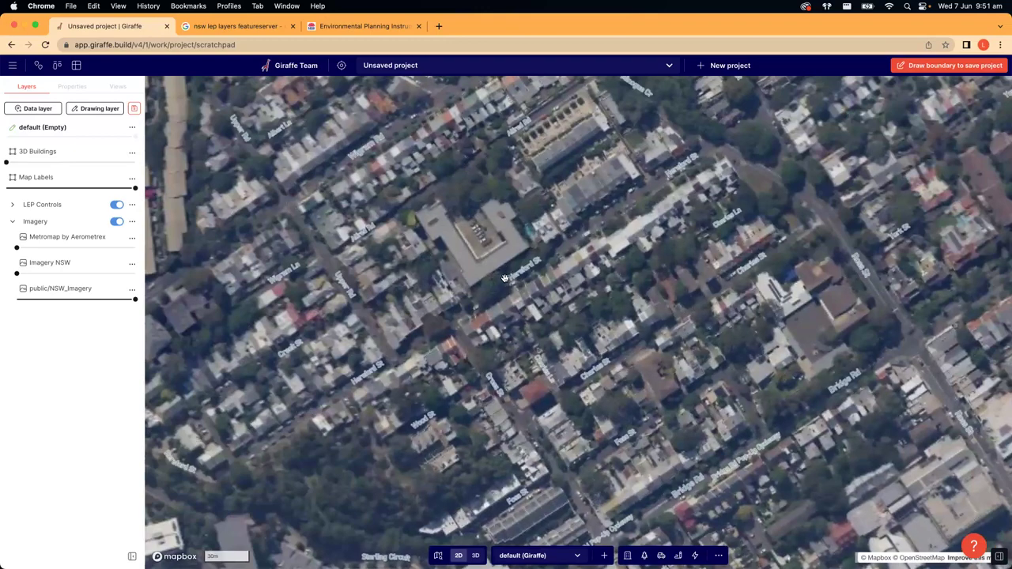
scroll(504, 278, "down", 4)
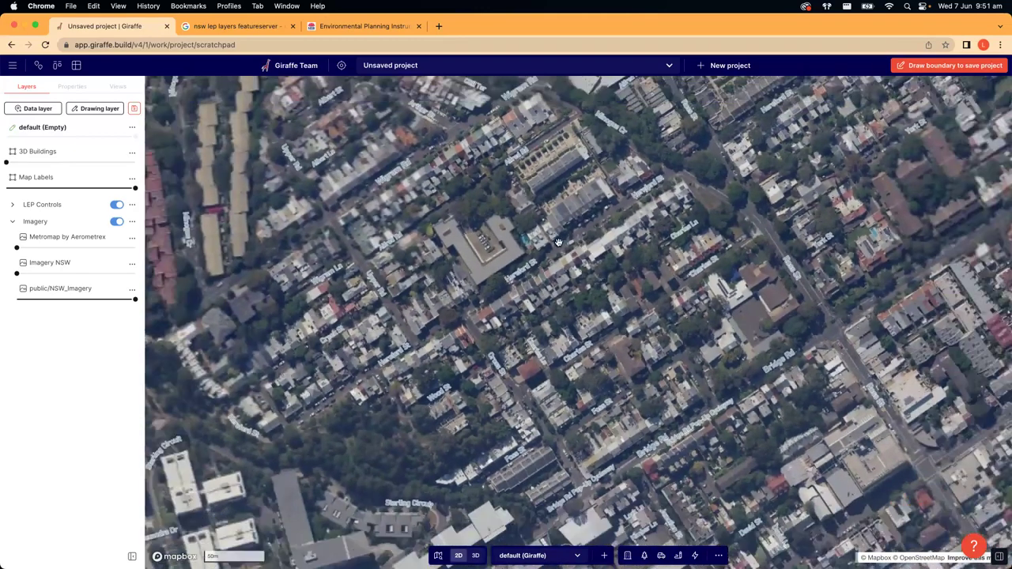
scroll(552, 327, "down", 3)
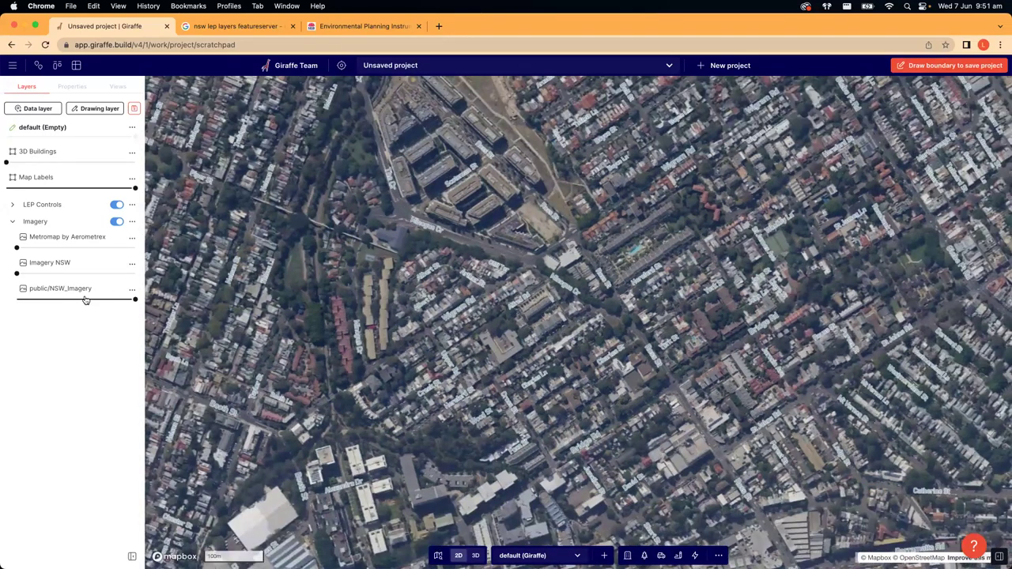
scroll(701, 339, "up", 1)
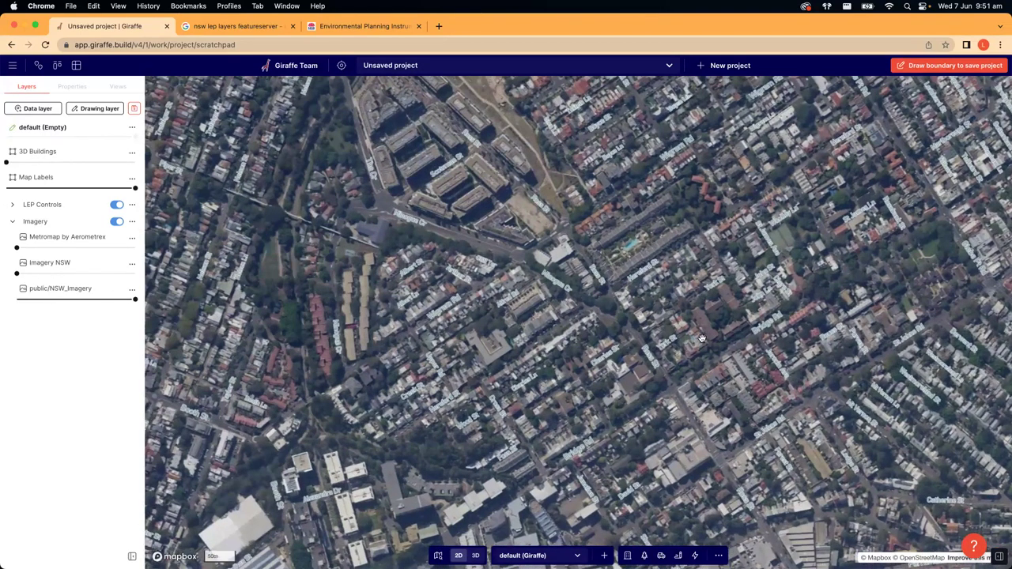
scroll(701, 338, "up", 4)
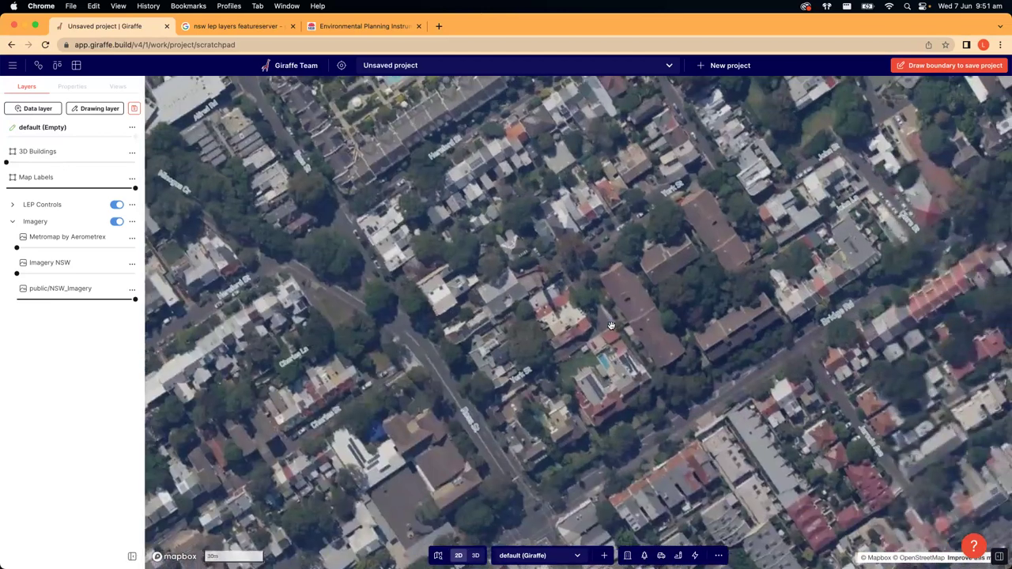
- Pan toward the Bridge Rd blocks, set public/NSW_Imagery to 50% opacity, and zoom out to 200m scale
left_click_drag(604, 360, 561, 317)
left_click_drag(649, 403, 615, 371)
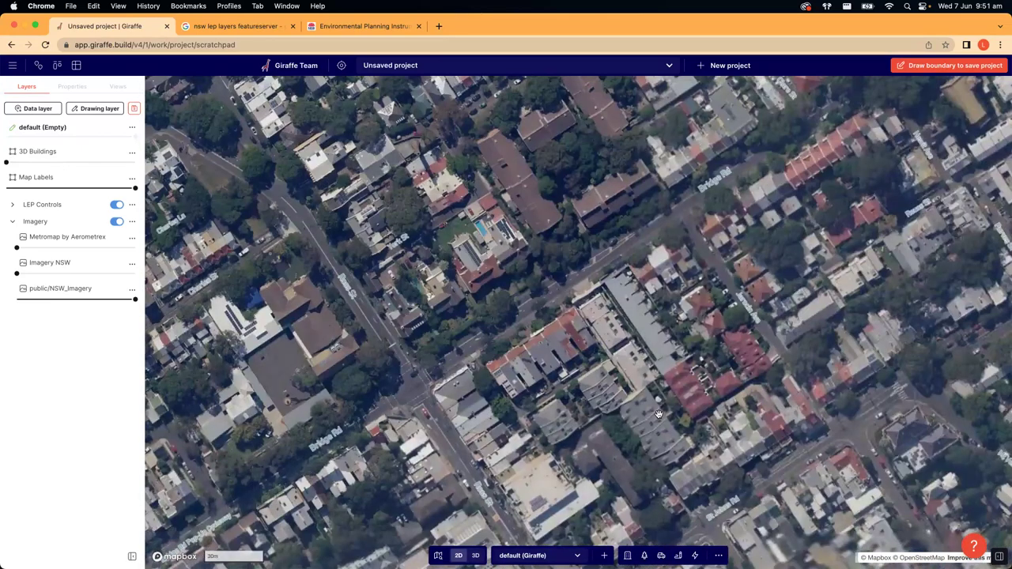
left_click_drag(617, 318, 535, 184)
left_click_drag(135, 299, 77, 299)
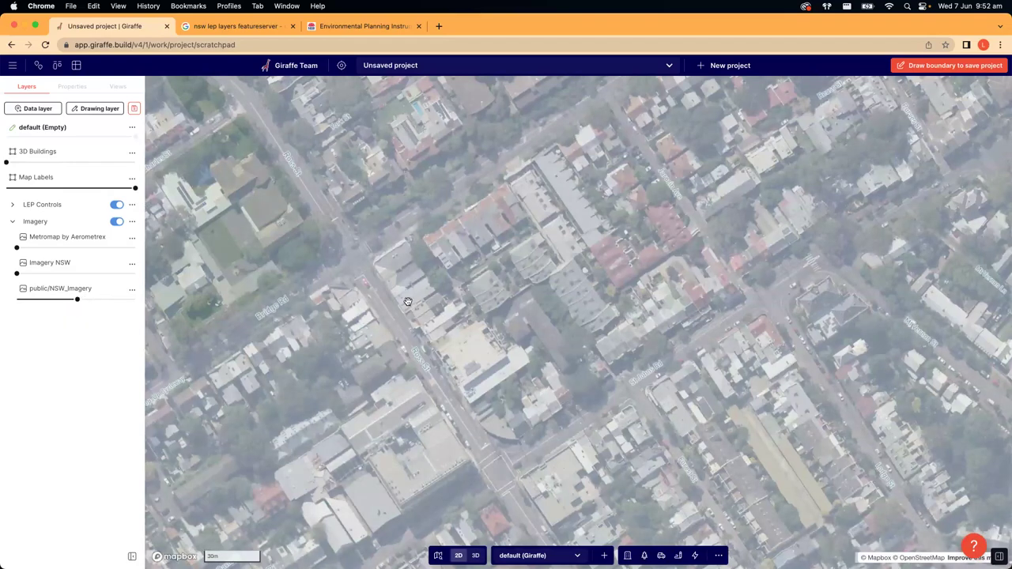
left_click_drag(377, 318, 593, 311)
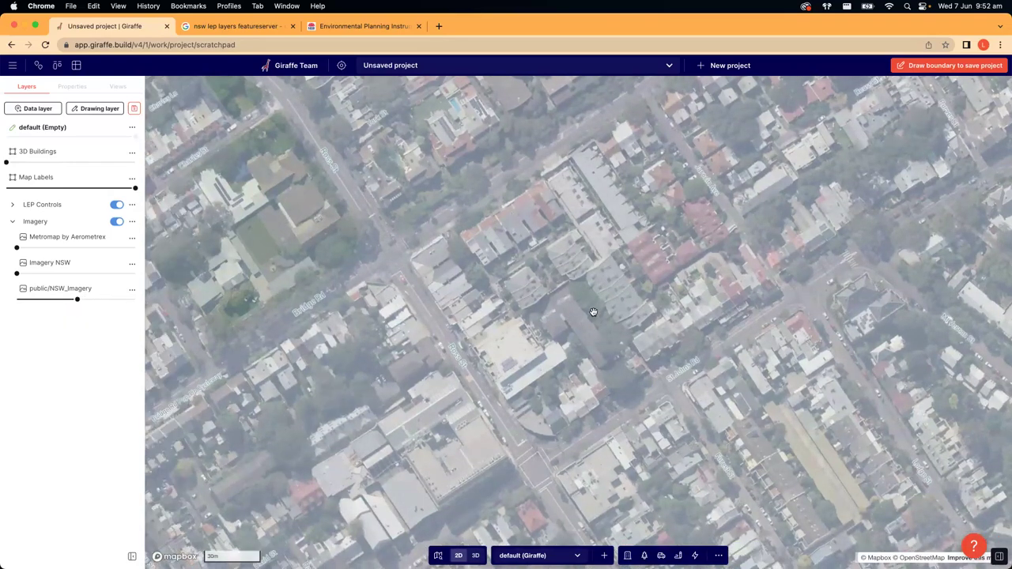
scroll(593, 312, "down", 5)
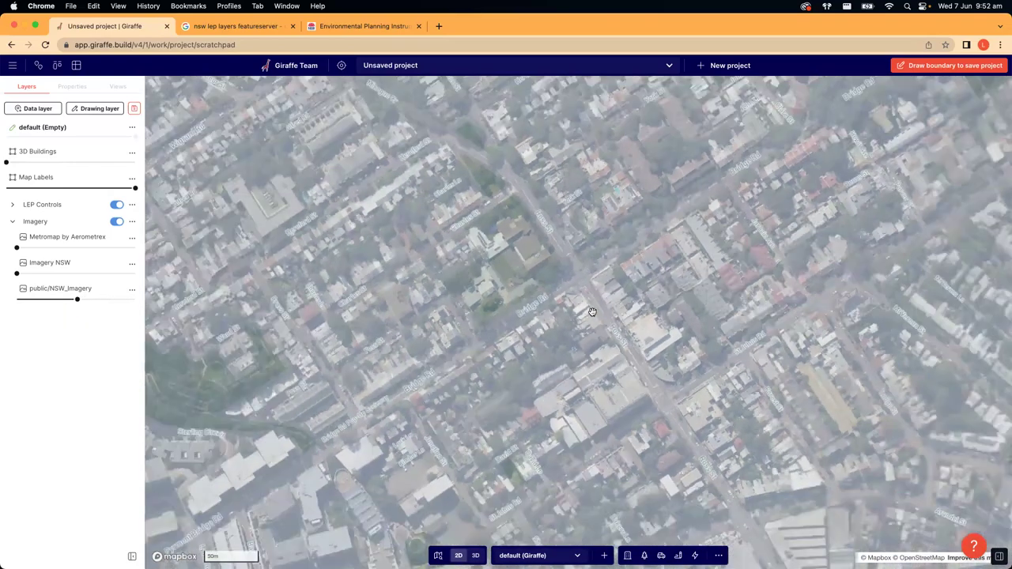
scroll(596, 314, "down", 4)
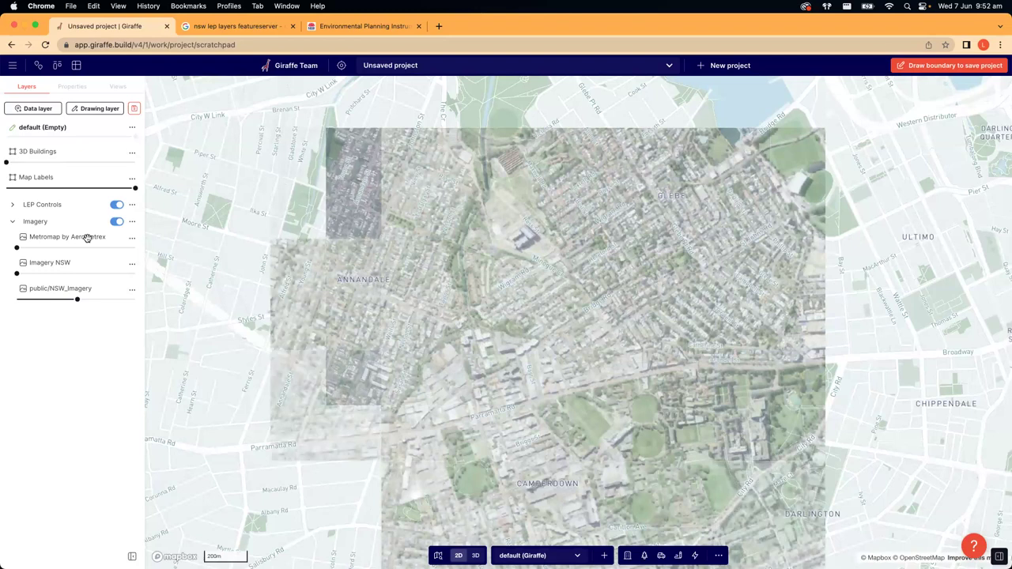
- Collapse Imagery, expand LEP Controls, and set Land Zoning NSW opacity to 71%
left_click(12, 221)
left_click(12, 205)
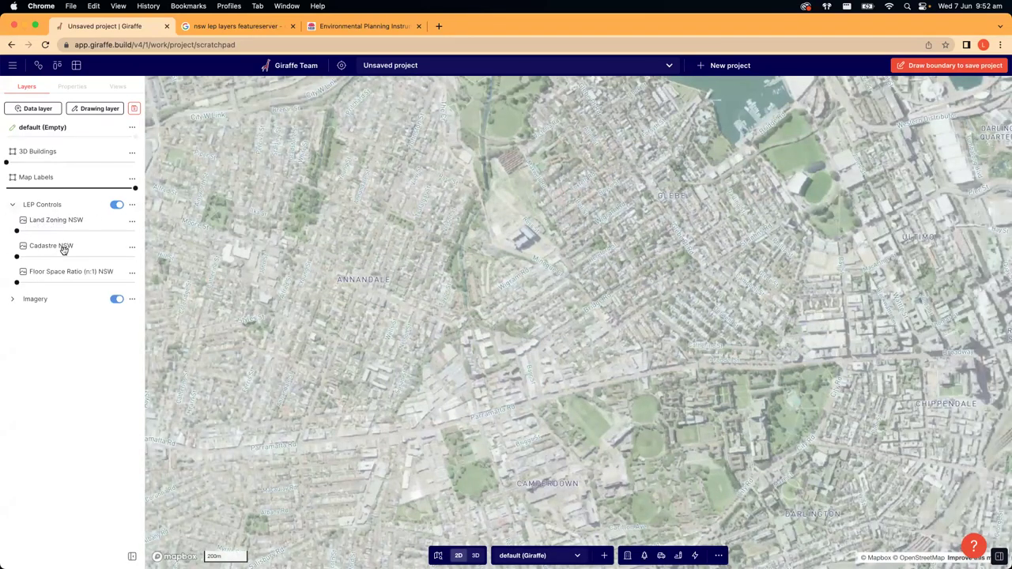
left_click(100, 230)
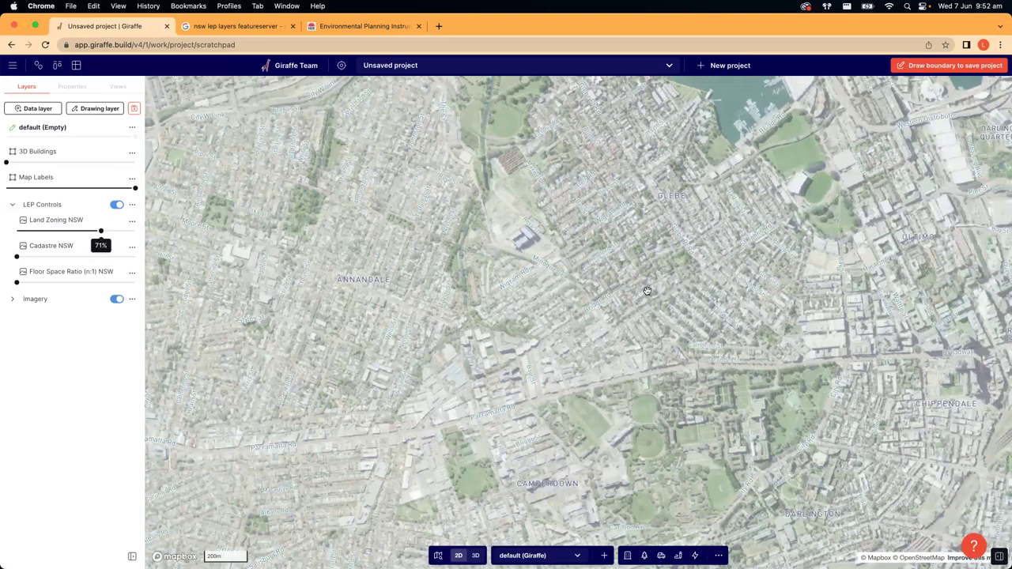
- Pan and zoom the map north to Willoughby East, then bring up the Add layers dialog
left_click_drag(606, 305, 340, 237)
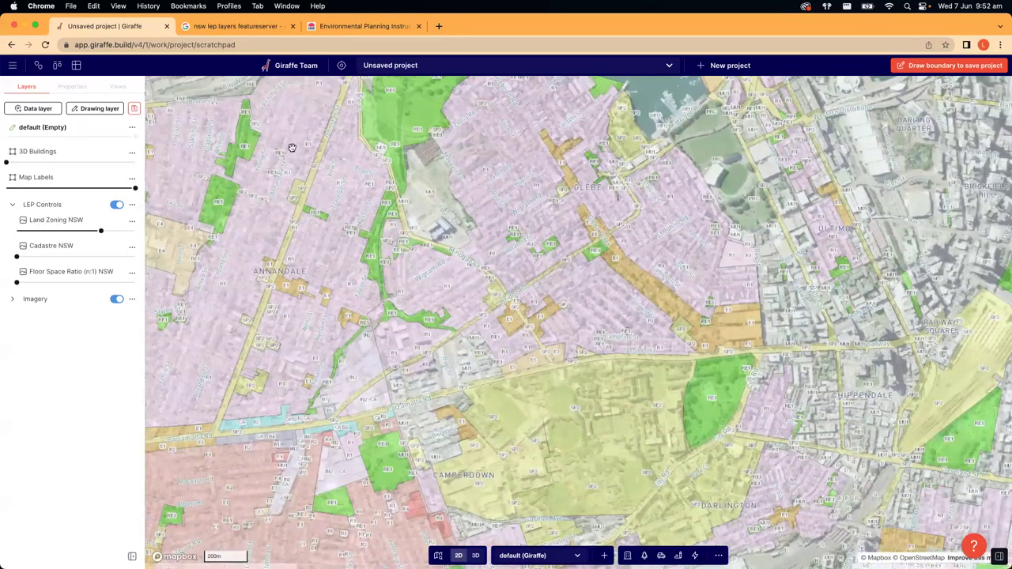
scroll(660, 335, "down", 5)
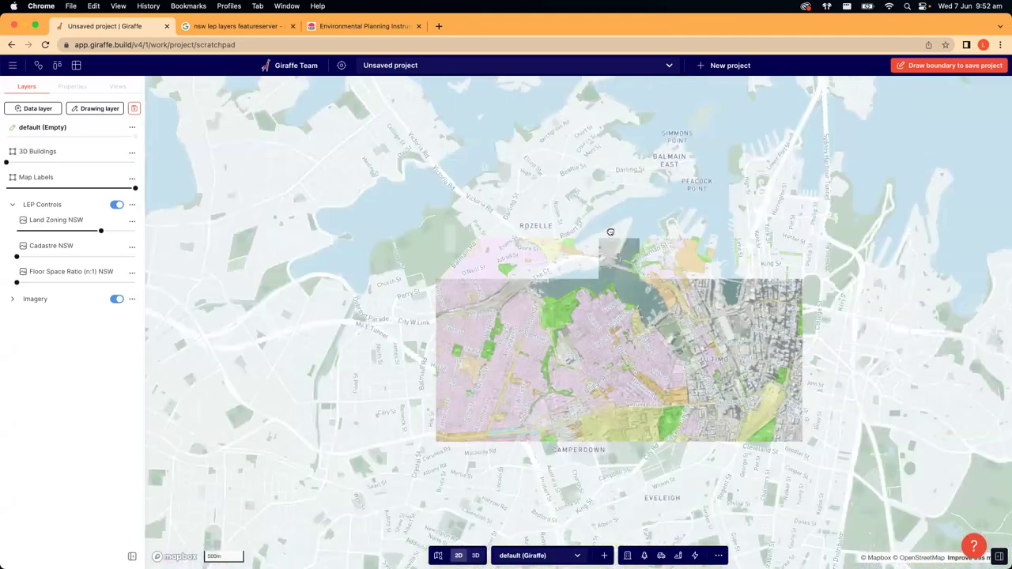
left_click_drag(611, 231, 587, 369)
left_click_drag(459, 262, 423, 289)
scroll(521, 270, "up", 5)
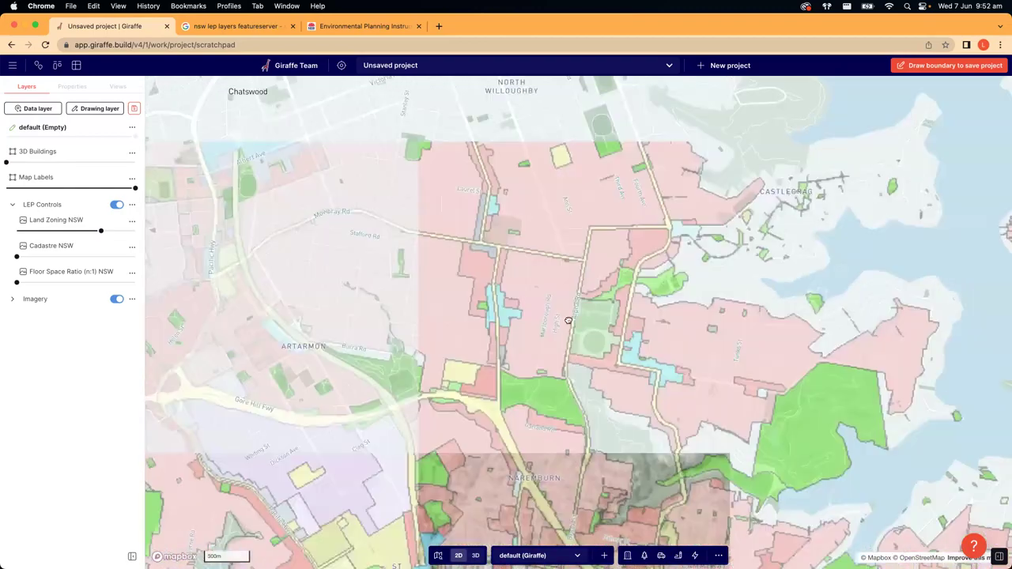
scroll(536, 362, "up", 3)
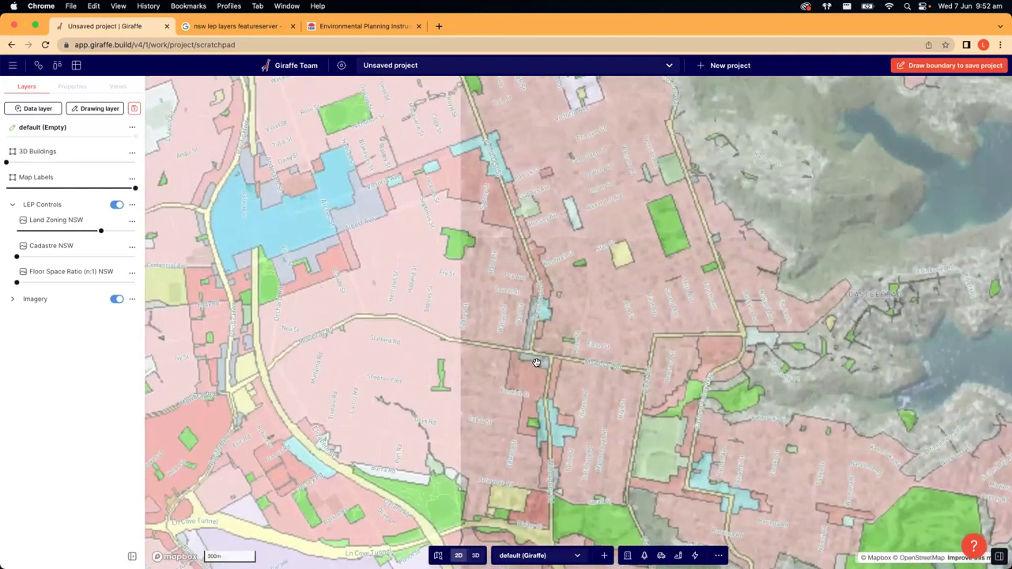
scroll(534, 364, "down", 5)
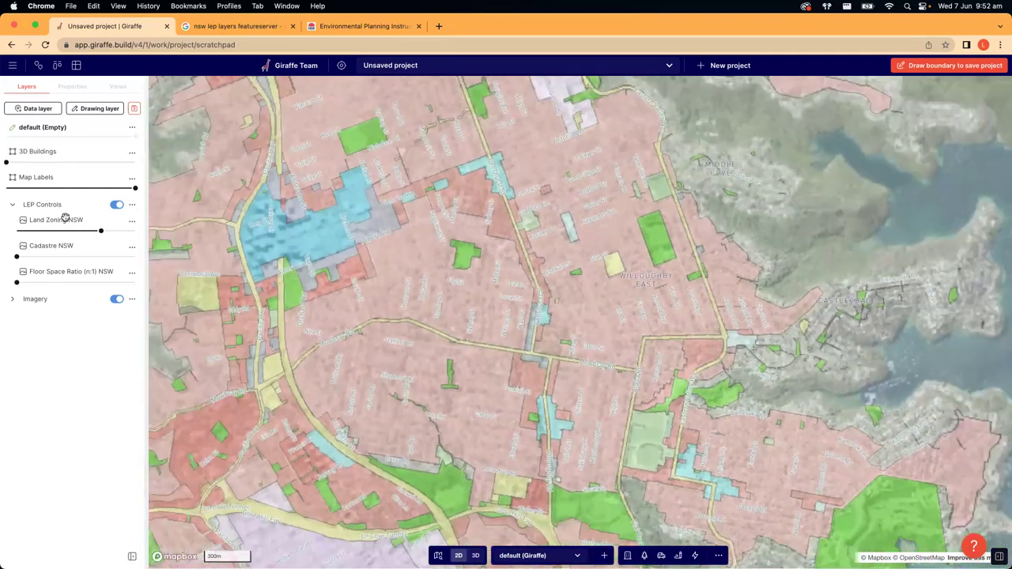
left_click(21, 110)
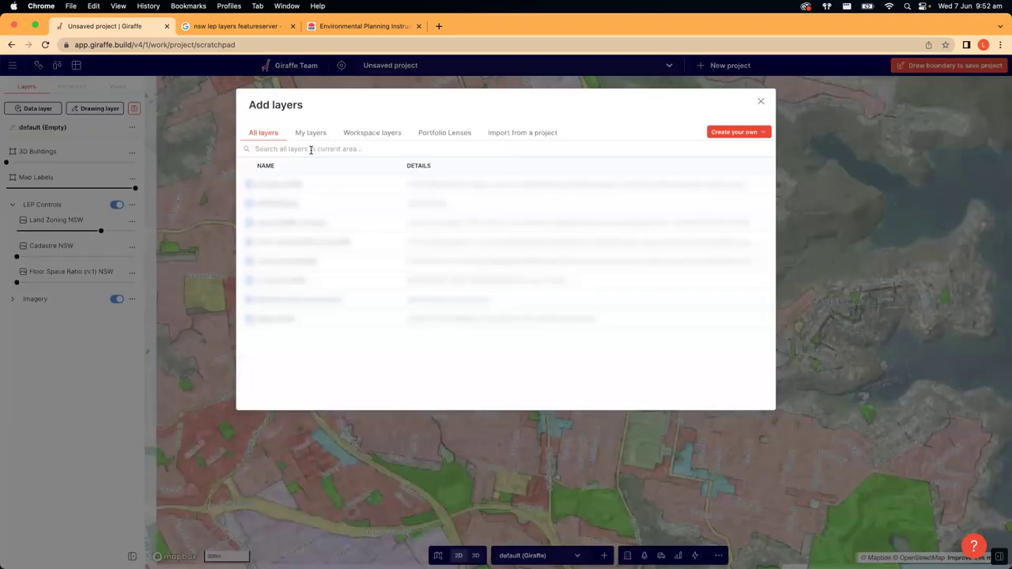
- Search layers for 'heritage' and read the Heritage Planning description
left_click(311, 149)
type("heritage")
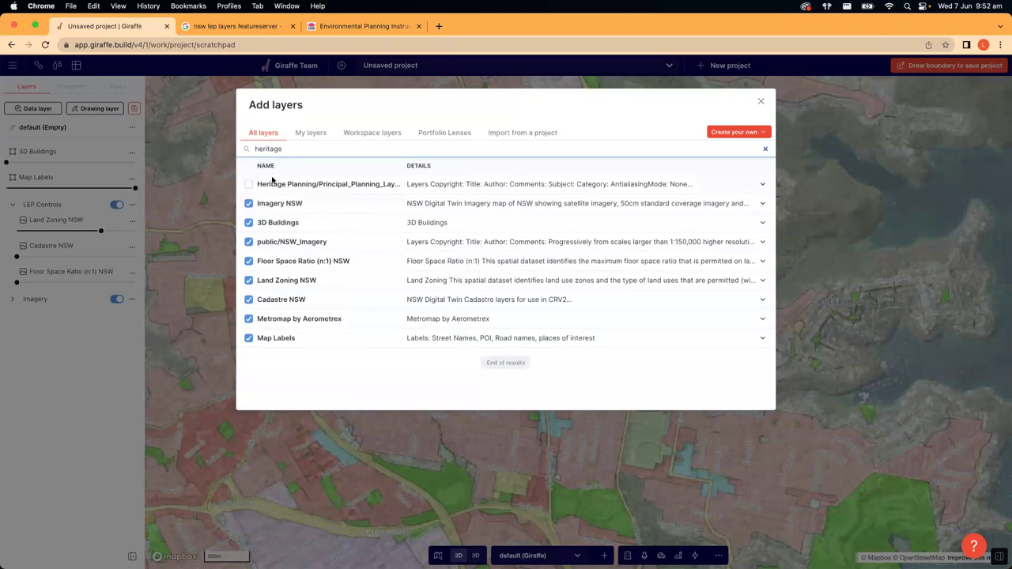
left_click(762, 184)
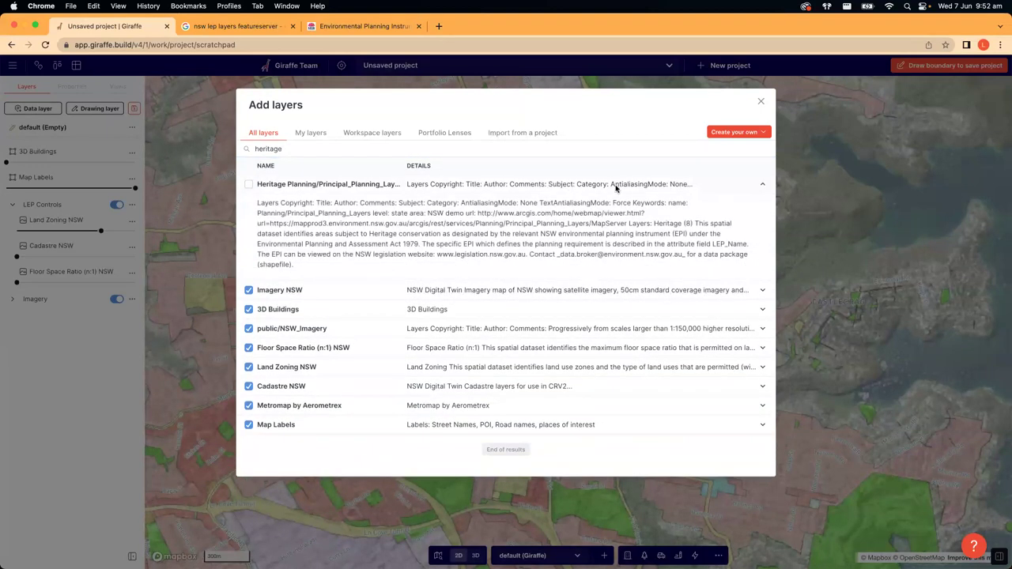
left_click(763, 184)
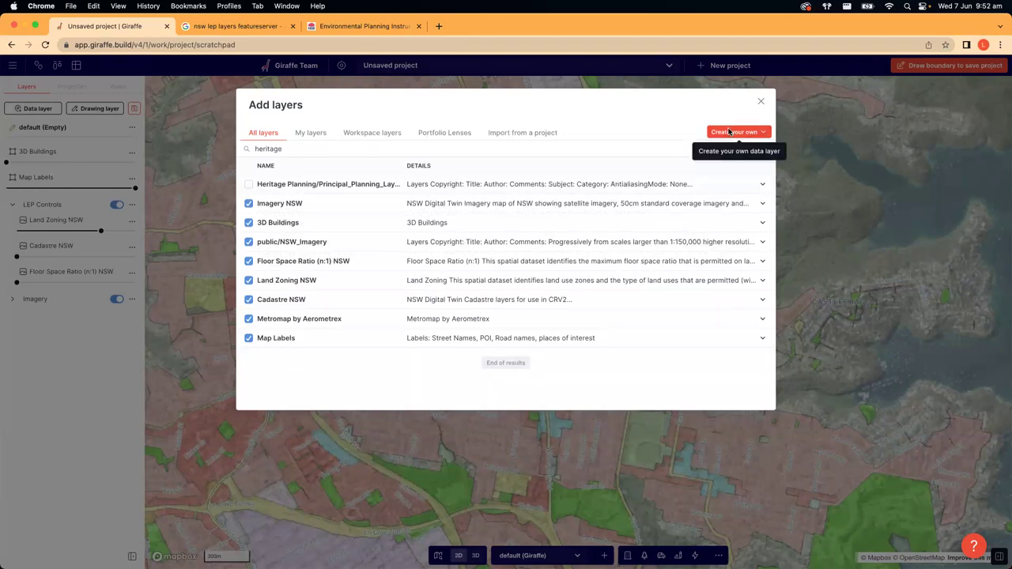
left_click(729, 131)
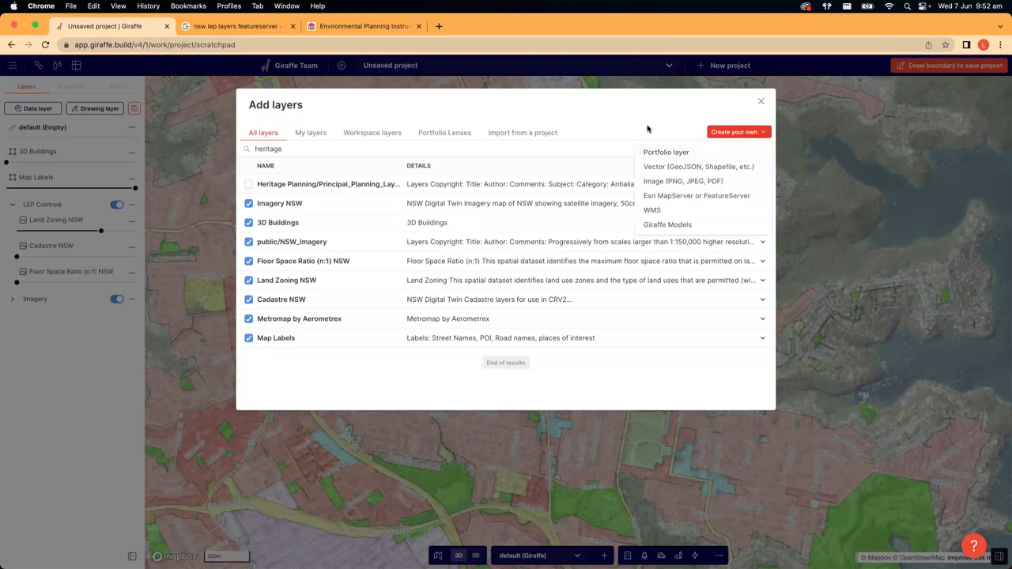
left_click(731, 132)
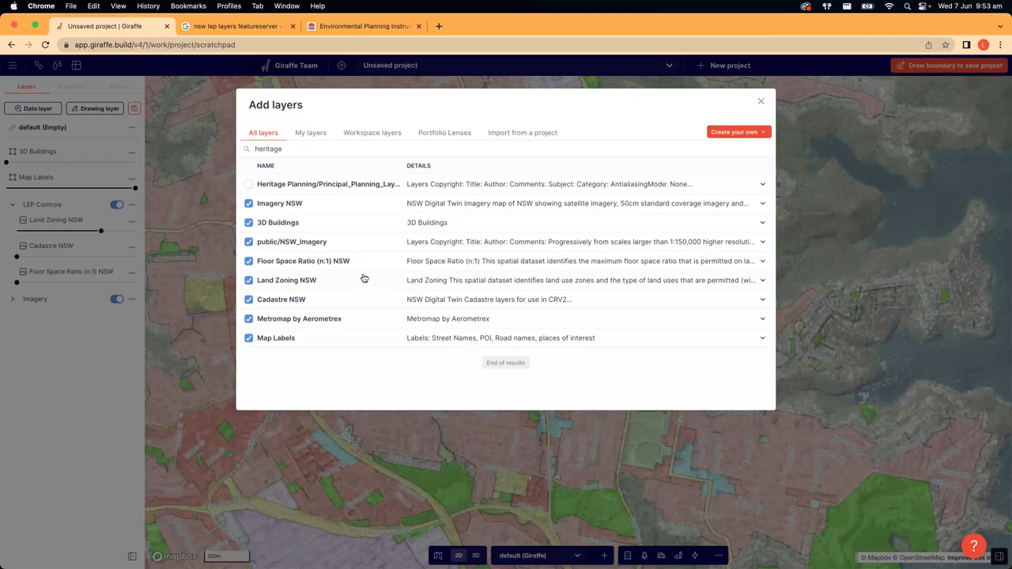
- Read the Land Zoning NSW description, then choose Create your own > Esri MapServer or FeatureServer
left_click(760, 281)
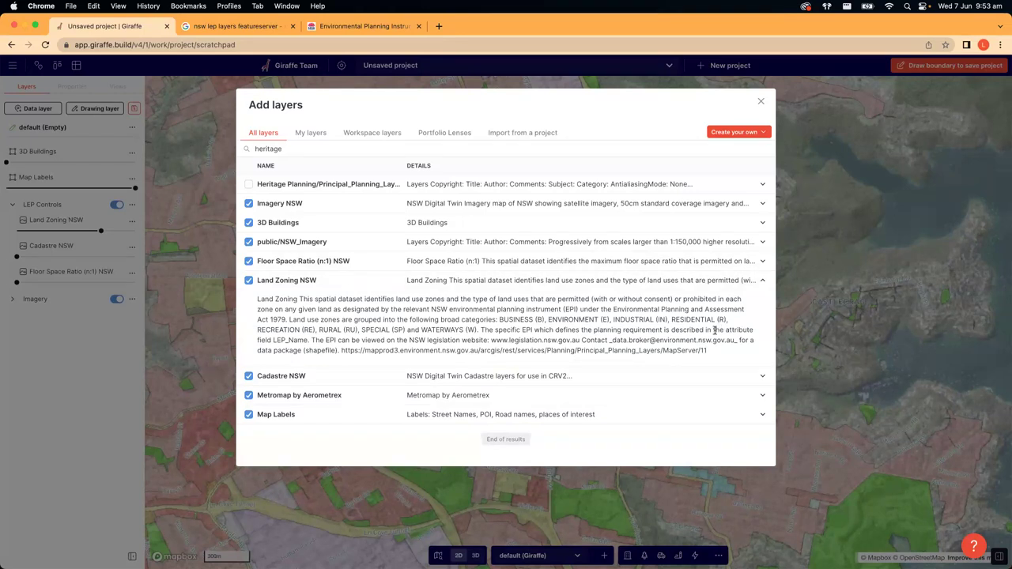
left_click_drag(708, 352, 252, 303)
left_click(353, 319)
left_click(762, 281)
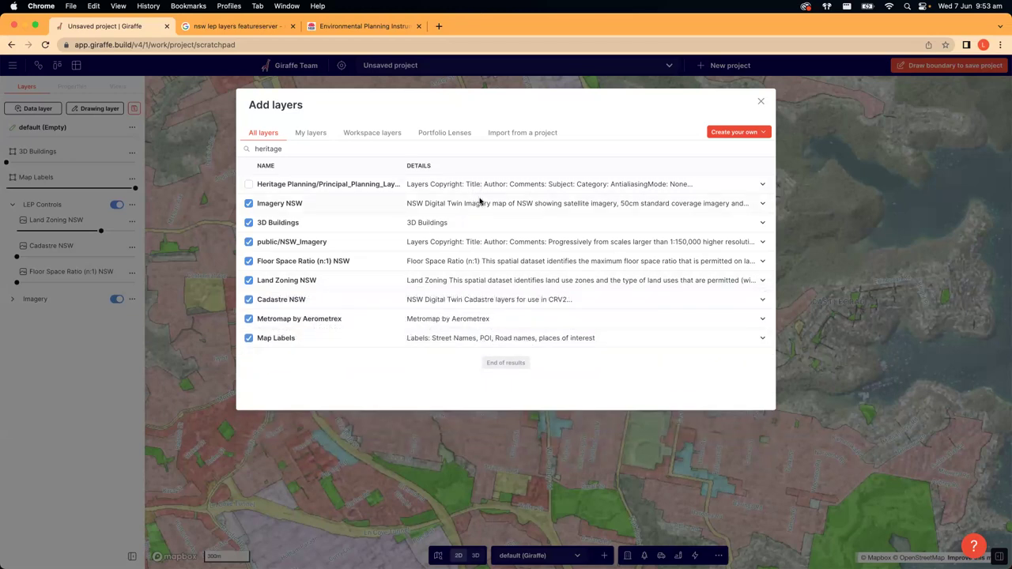
left_click(743, 132)
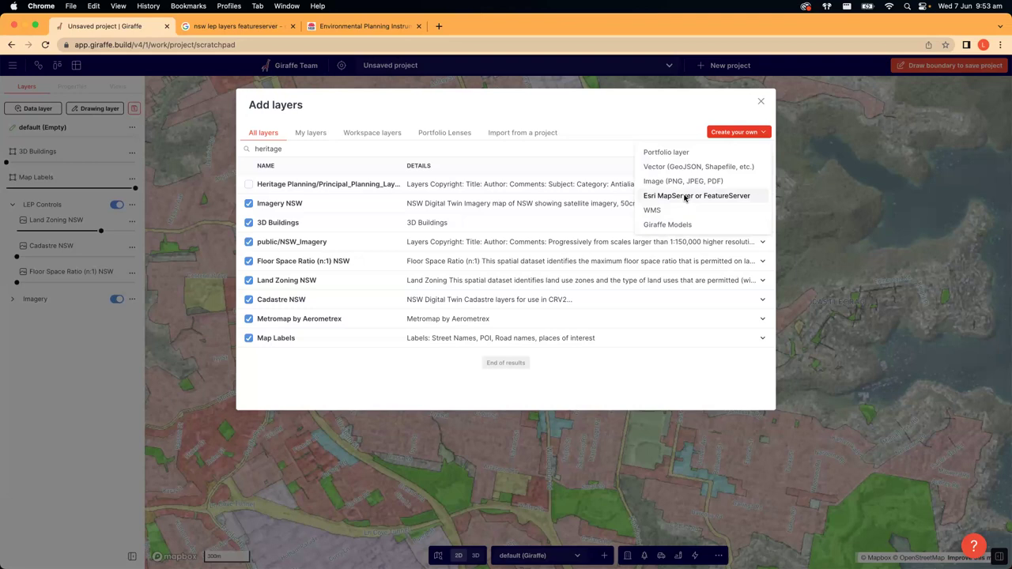
left_click(685, 197)
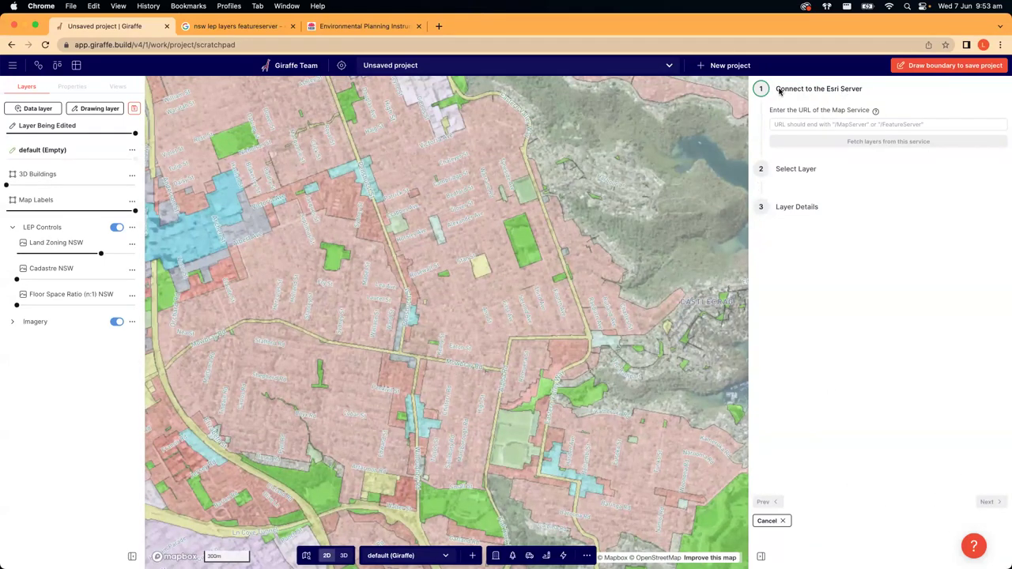
- Read the Map Service URL prompt, then switch to the 'nsw lep layers featureserver' search tab
left_click_drag(789, 110, 869, 111)
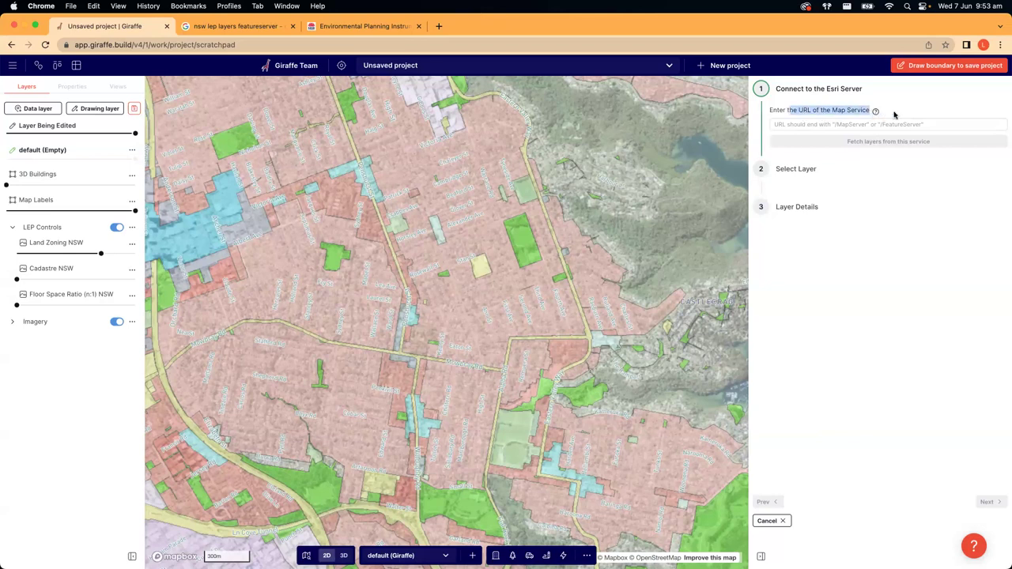
left_click(881, 116)
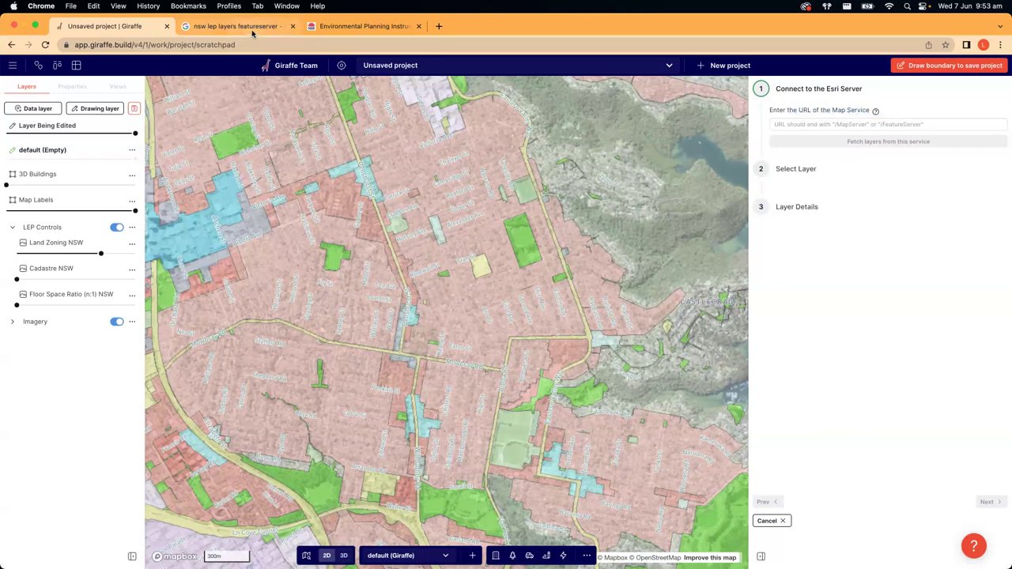
left_click(237, 26)
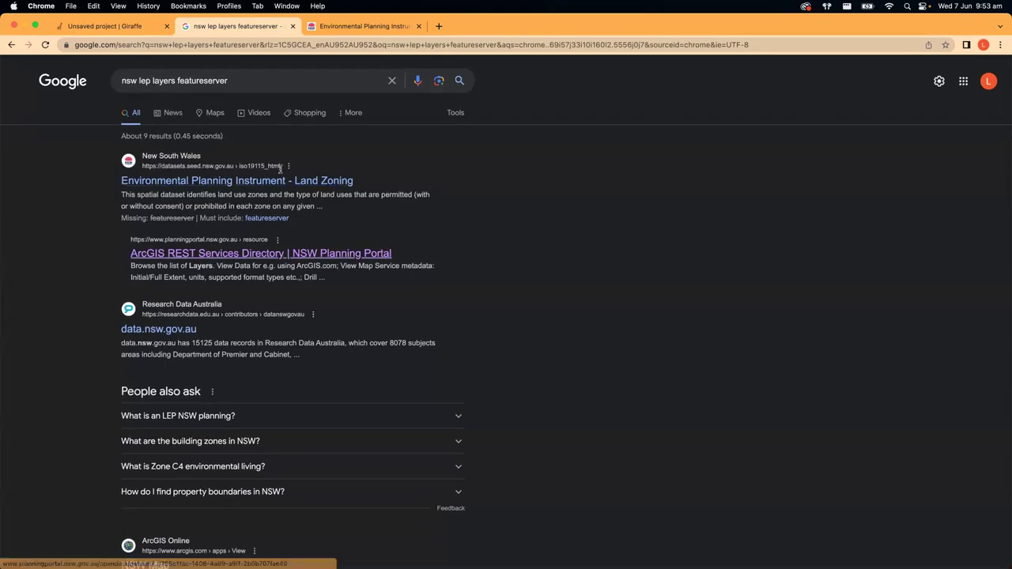
- On the Environmental Planning Instrument page, open the ArcGIS REST service for land zoning
left_click(362, 26)
scroll(177, 221, "up", 5)
scroll(416, 215, "down", 3)
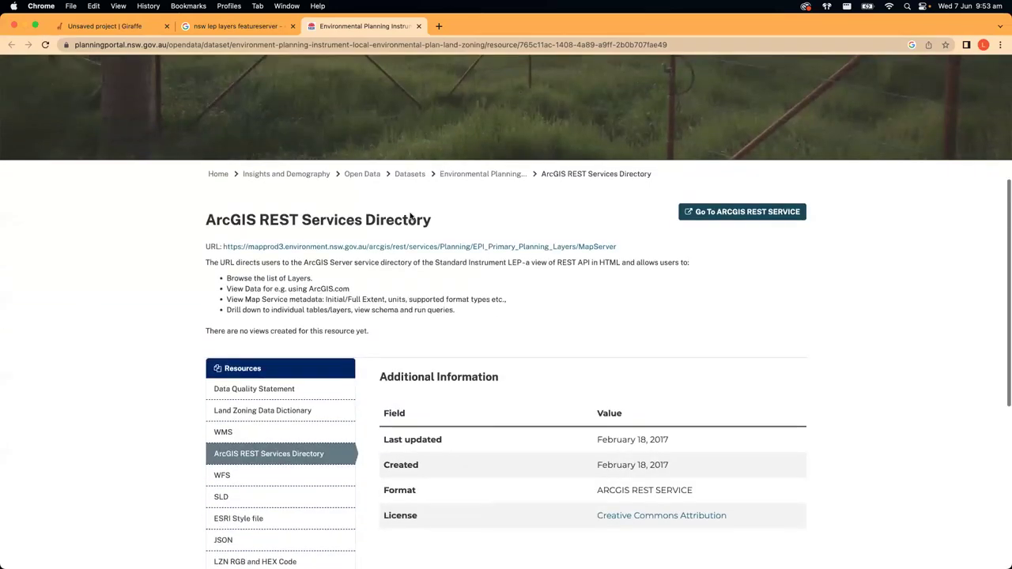
scroll(410, 217, "down", 2)
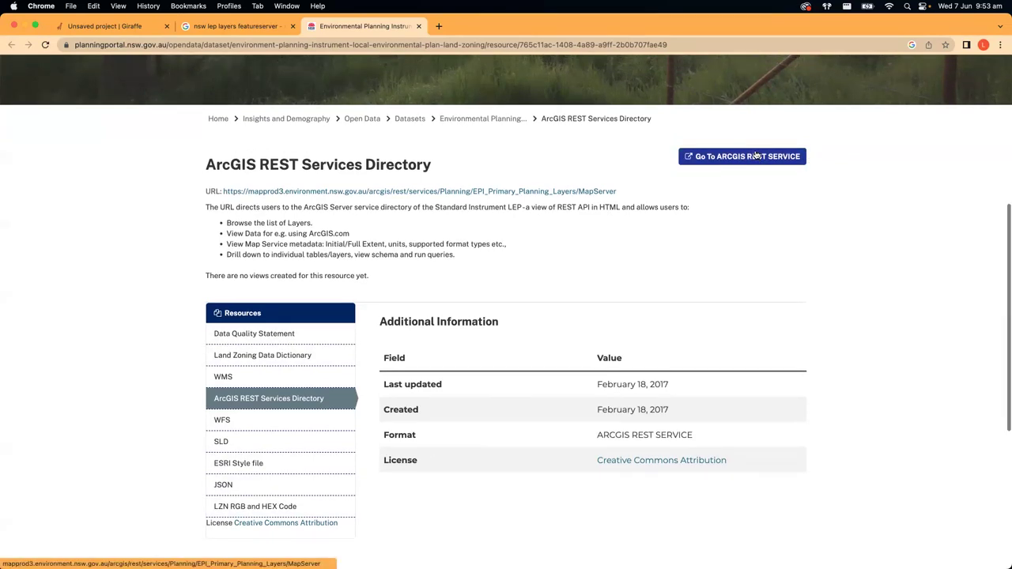
left_click(756, 150)
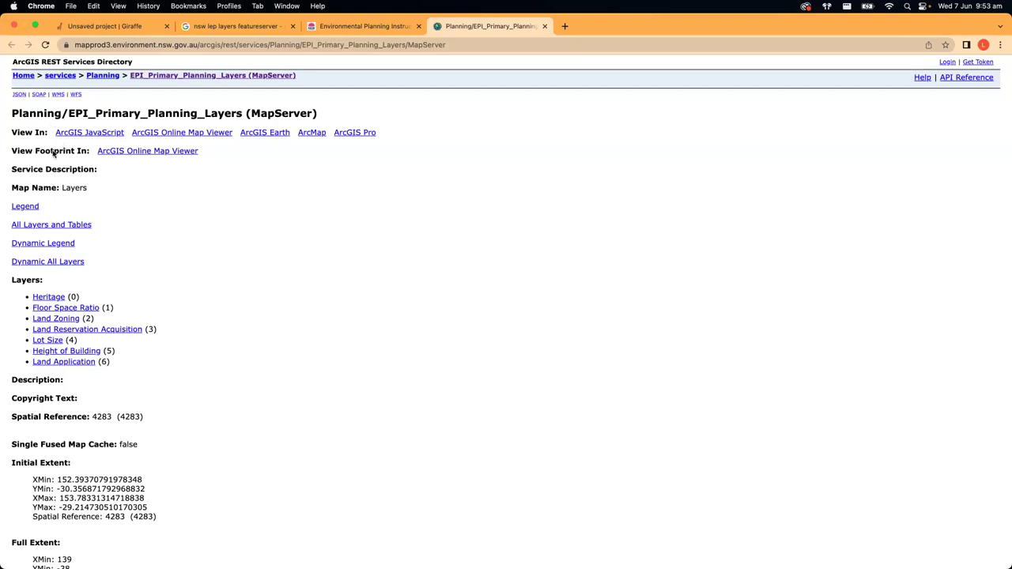
- Review the seven service layers and select the full EPI_Primary_Planning_Layers MapServer URL
left_click_drag(11, 280, 133, 364)
left_click(132, 364)
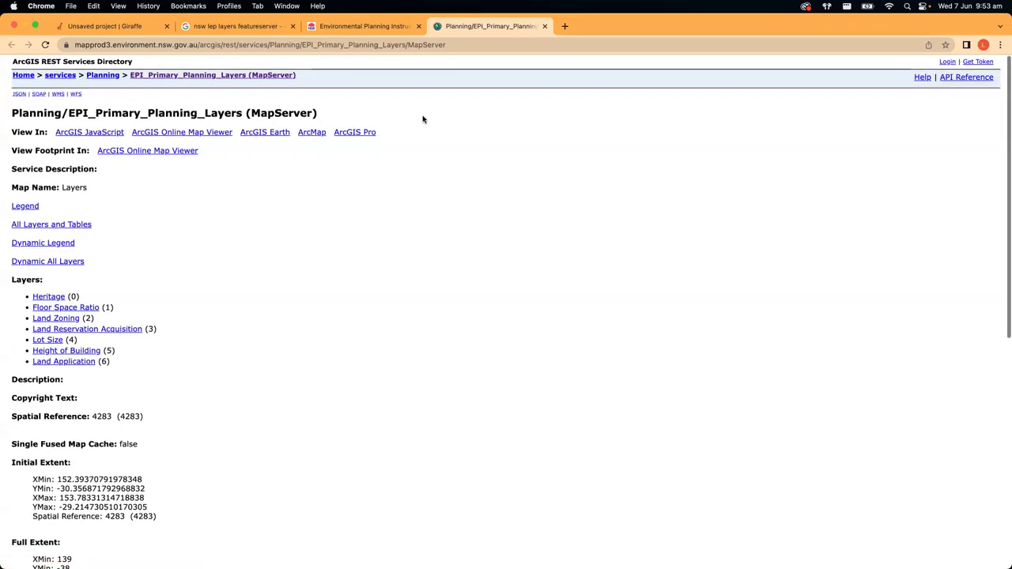
left_click(496, 45)
key("super+c")
left_click(509, 45)
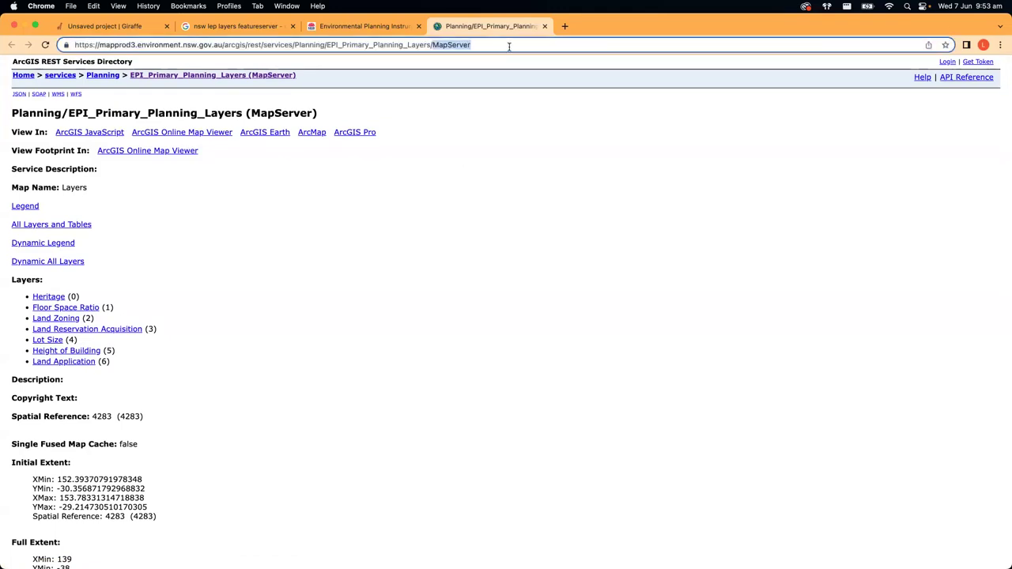
triple_click(509, 46)
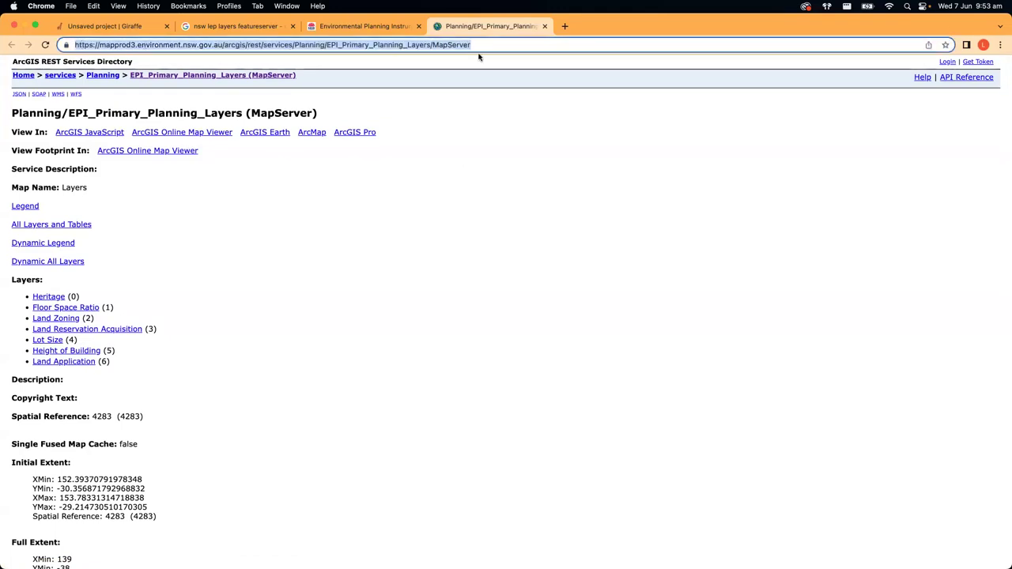
- Paste the MapServer URL into Giraffe's Esri connection, load its layers, and select Heritage
left_click(121, 30)
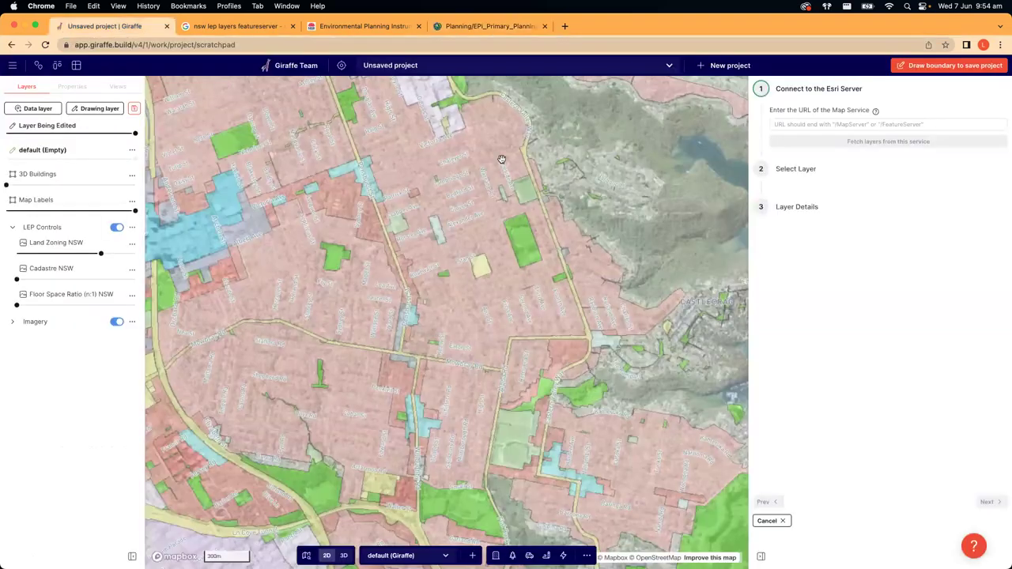
left_click(810, 127)
key("super+v")
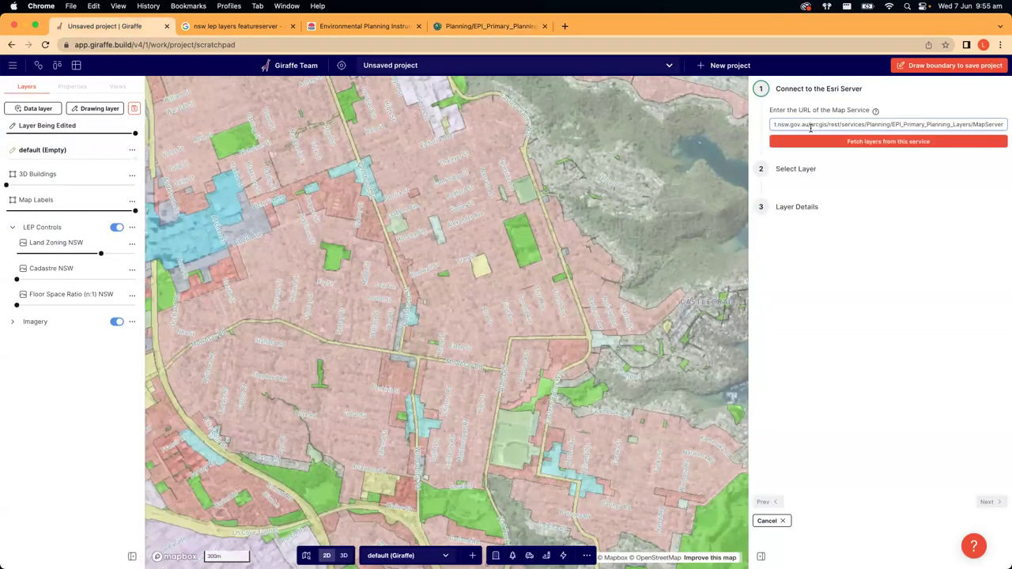
left_click(881, 142)
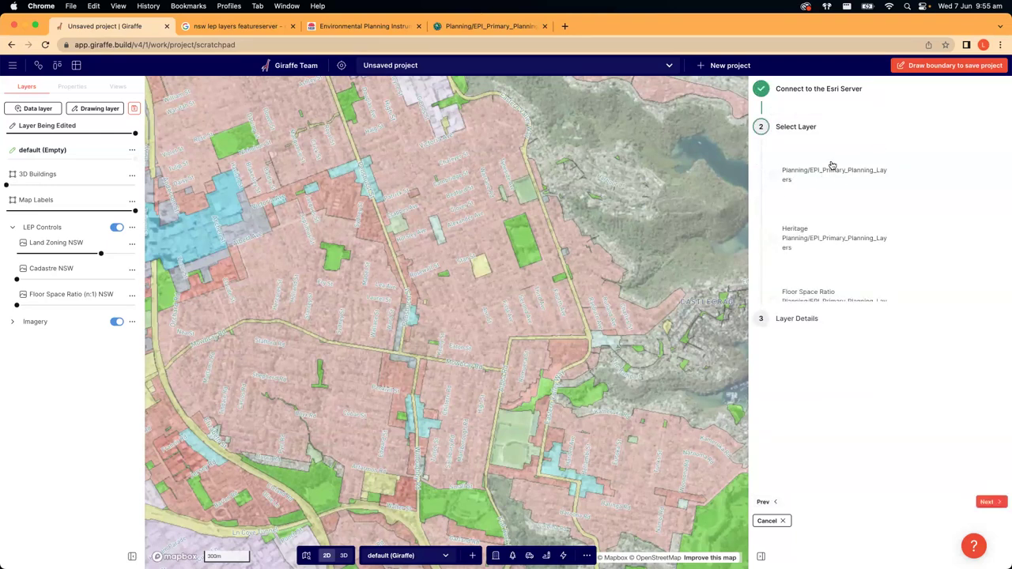
scroll(820, 172, "down", 1)
scroll(820, 172, "down", 1)
left_click(773, 195)
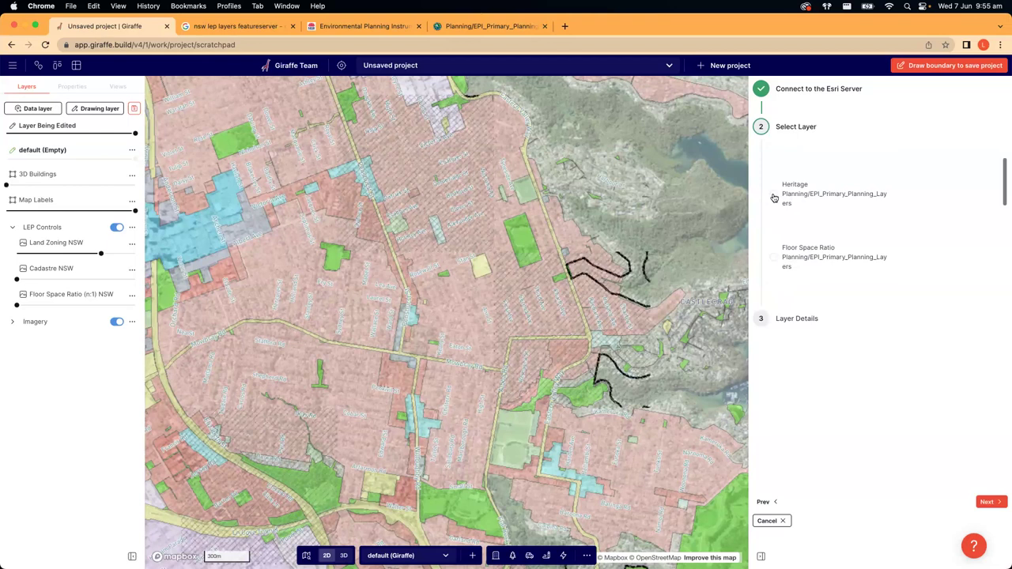
- Fade Land Zoning NSW to 0% opacity and turn off the satellite imagery
scroll(791, 230, "down", 1)
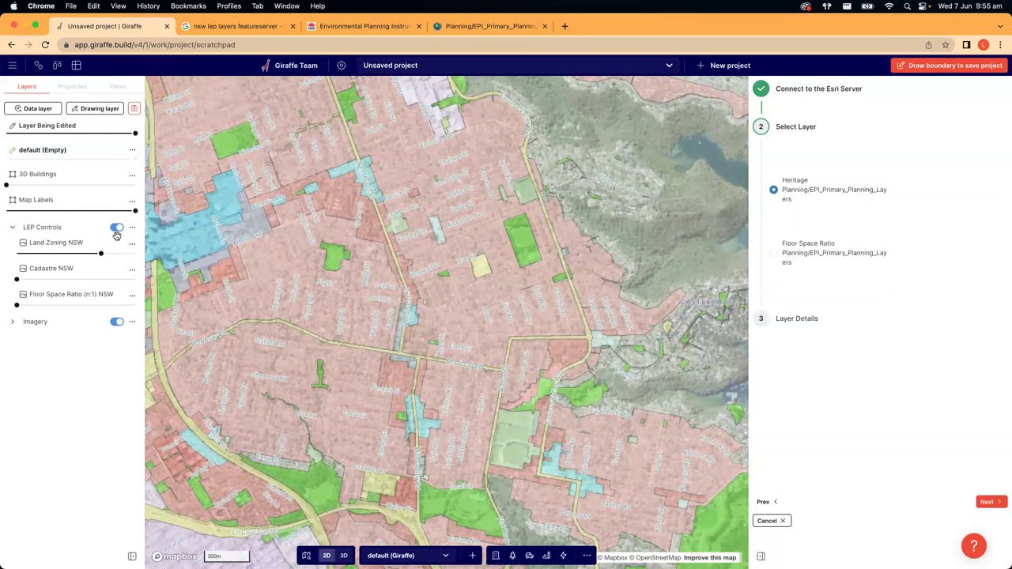
mouse_move(100, 256)
left_click_drag(100, 256, 16, 254)
left_click(117, 322)
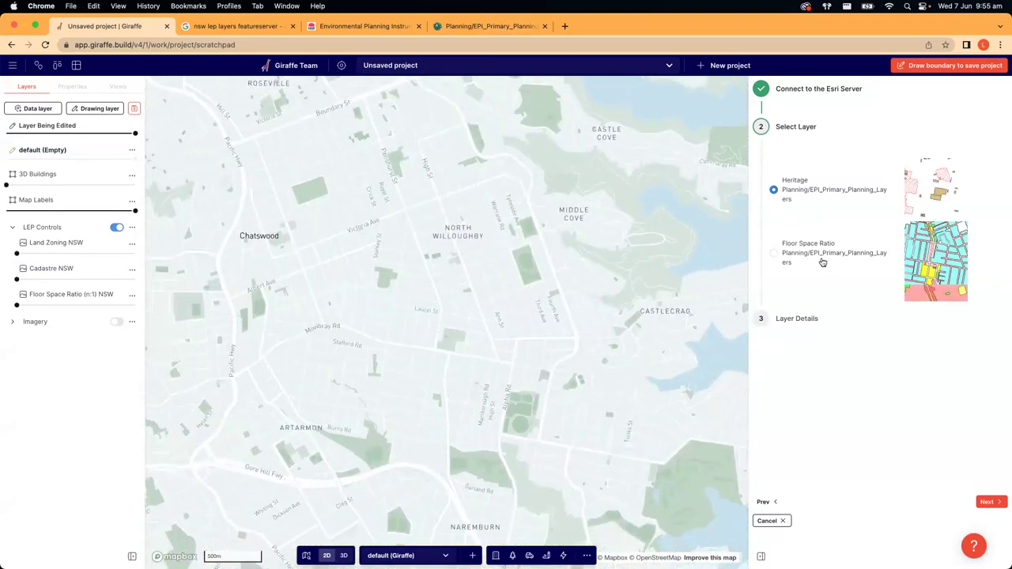
scroll(914, 190, "up", 2)
scroll(914, 190, "up", 1)
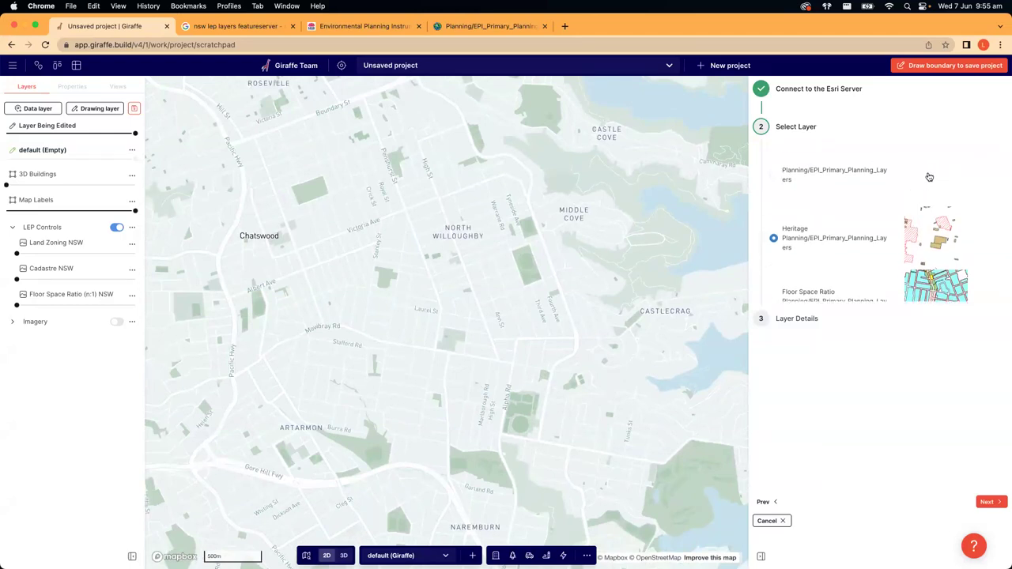
scroll(931, 240, "down", 4)
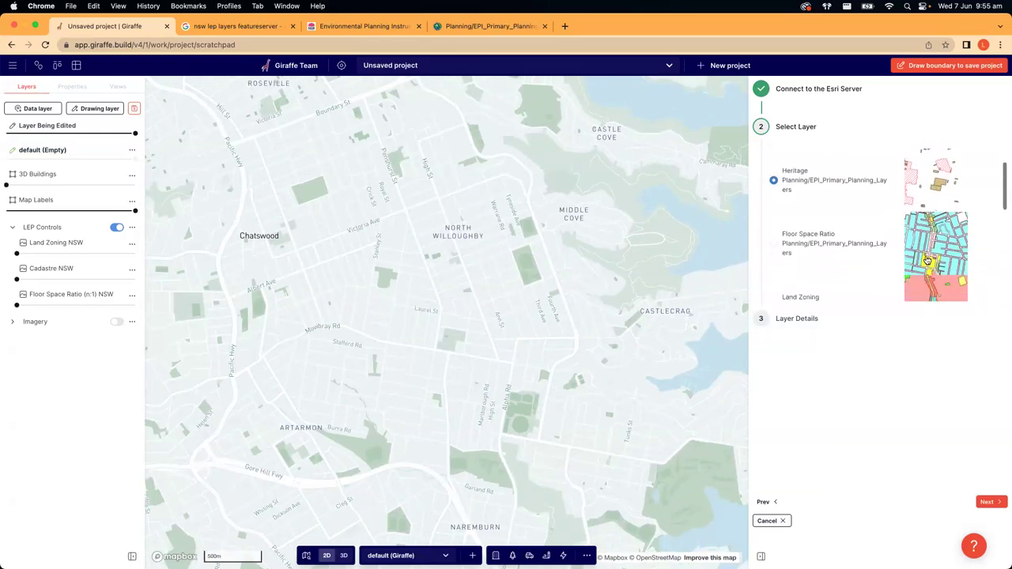
scroll(927, 250, "down", 2)
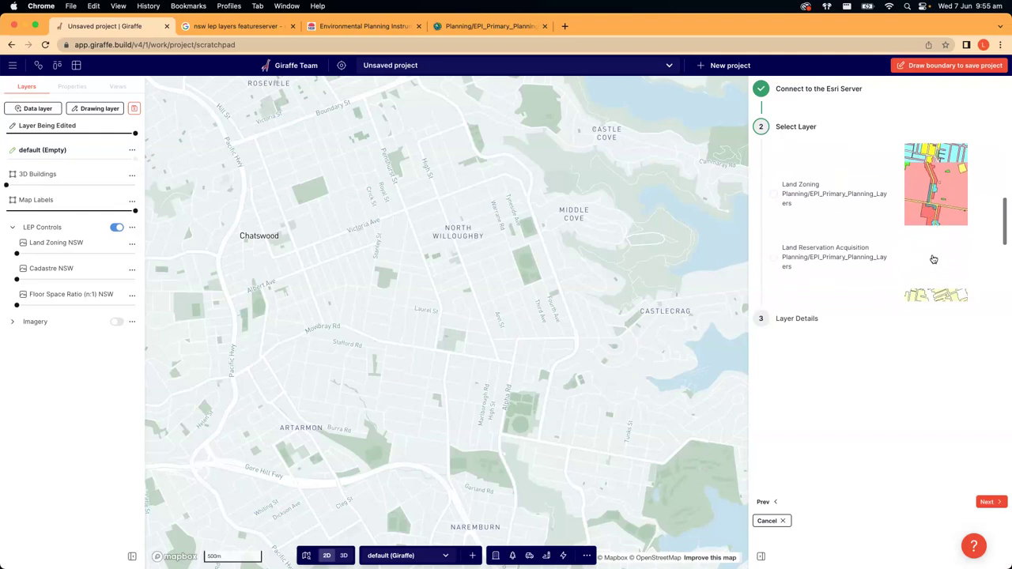
scroll(930, 257, "down", 4)
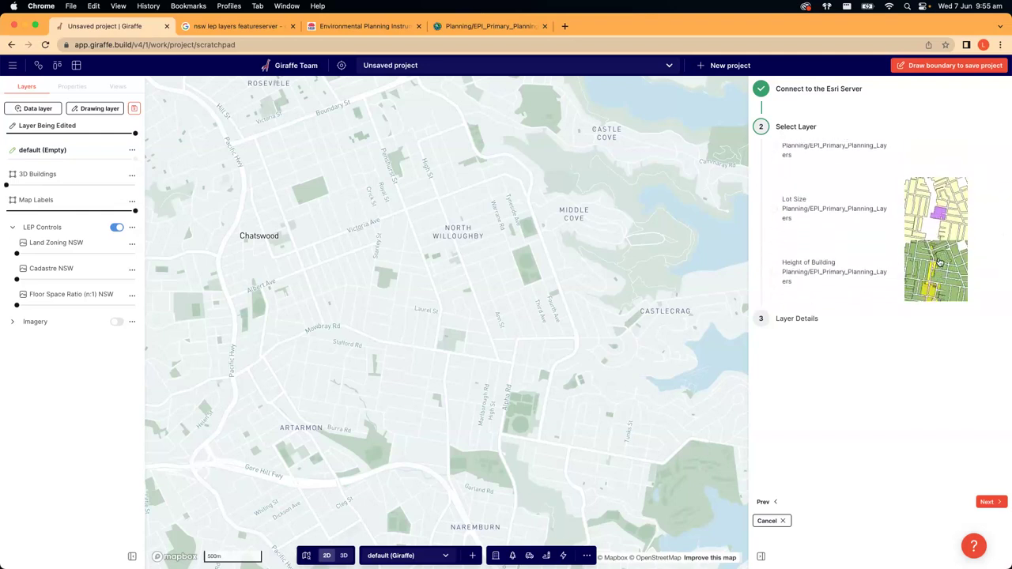
scroll(934, 272, "down", 2)
scroll(933, 280, "up", 8)
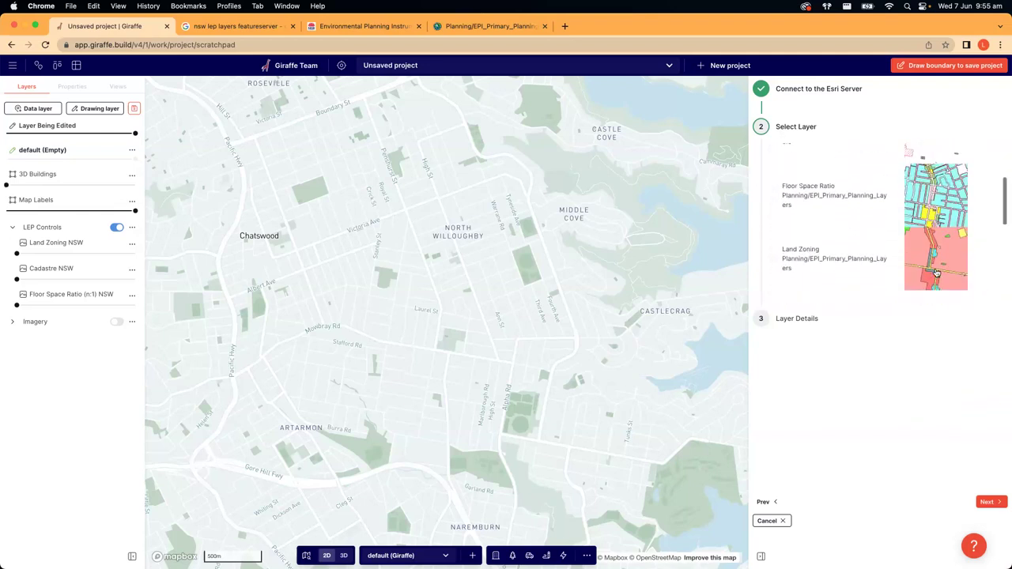
- Centre the map on Artarmon, preview Floor Space Ratio, then reselect the Heritage layer
left_click_drag(400, 339, 519, 235)
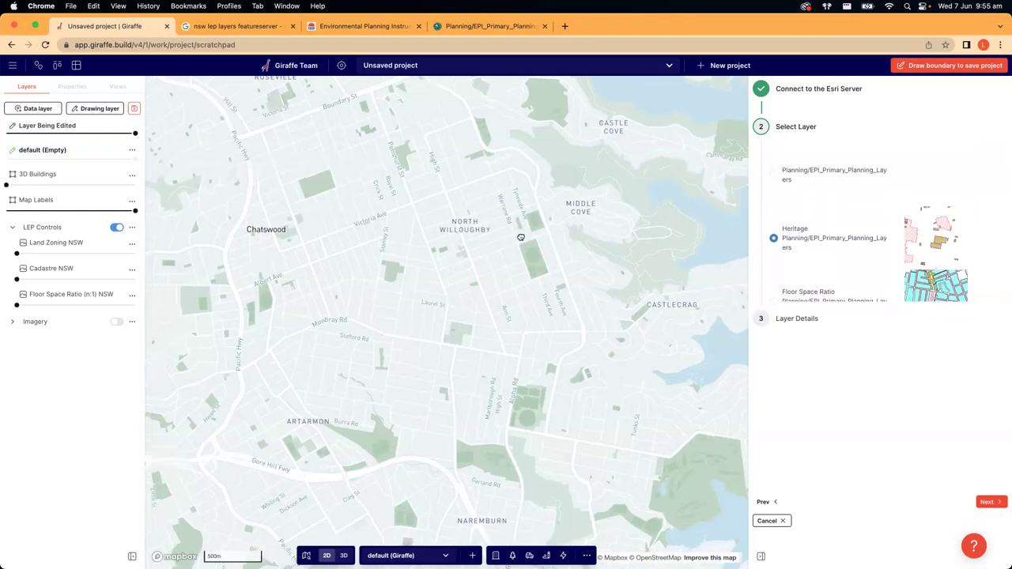
scroll(512, 278, "down", 5)
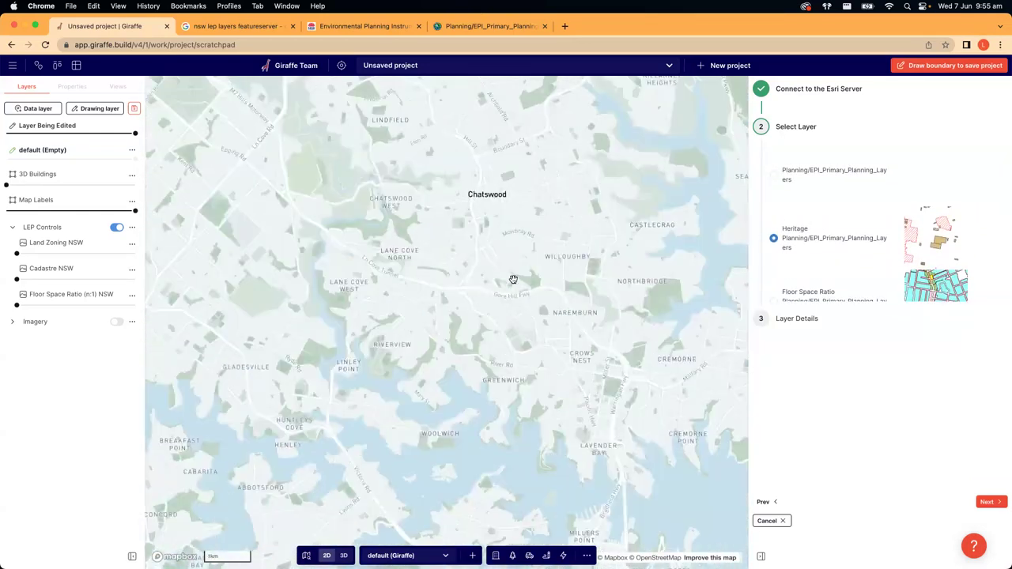
scroll(514, 280, "up", 8)
scroll(515, 281, "up", 3)
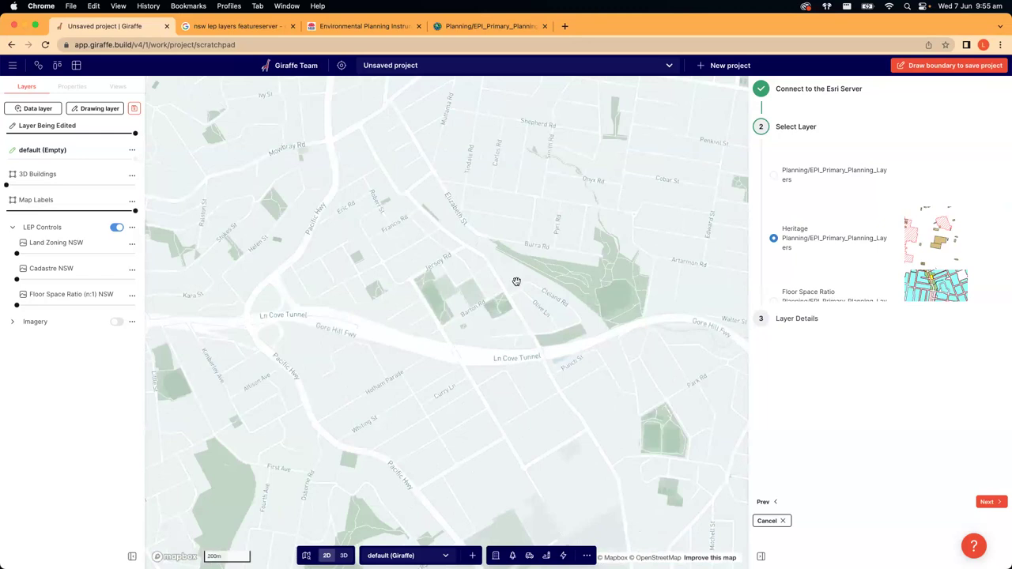
scroll(515, 281, "down", 5)
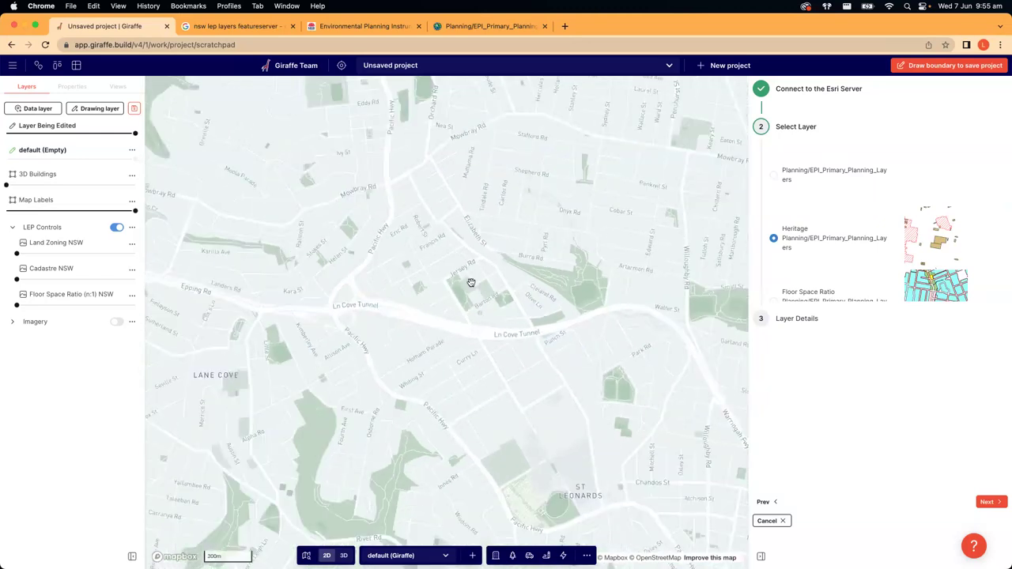
scroll(580, 377, "up", 2)
scroll(834, 265, "down", 2)
left_click(773, 270)
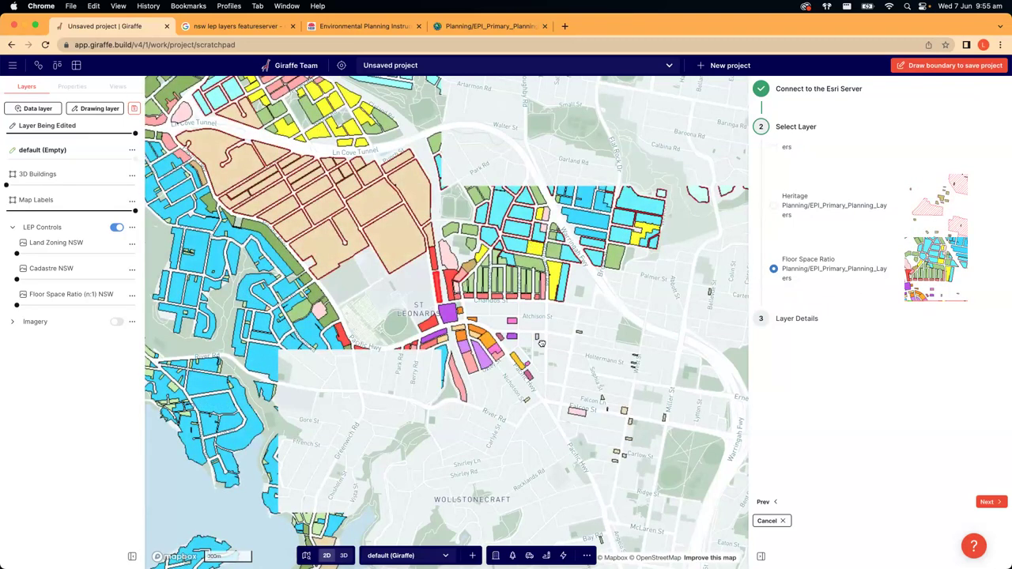
left_click_drag(543, 343, 547, 446)
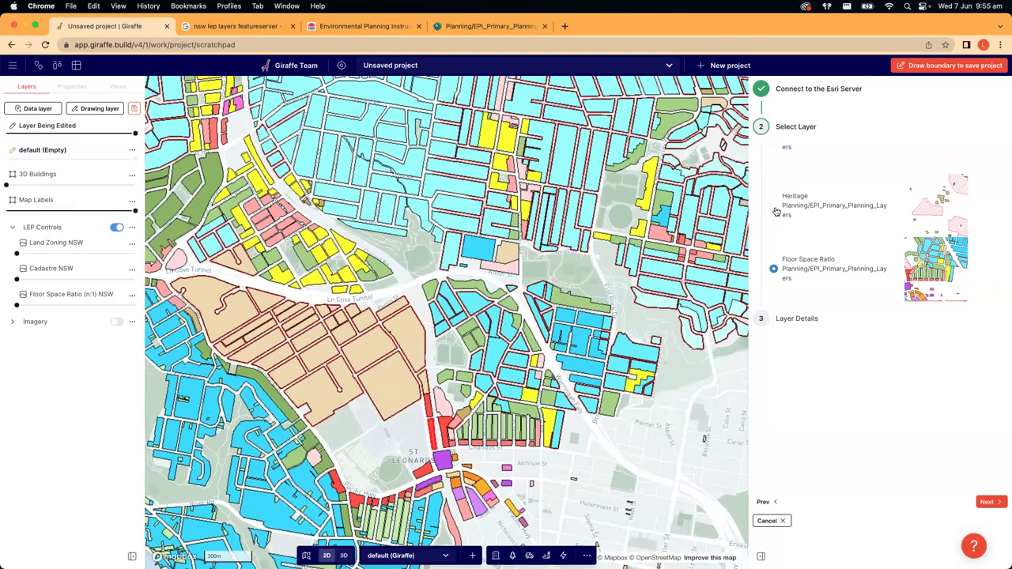
left_click(775, 206)
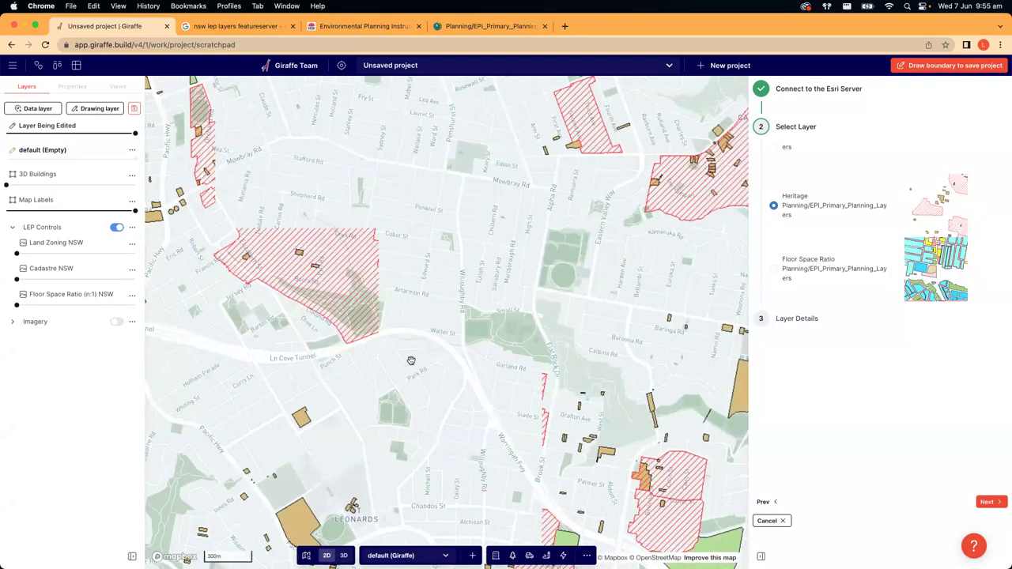
- Shift the view toward the harbour and return to the ArcGIS MapServer page
left_click_drag(522, 351, 520, 310)
scroll(520, 309, "down", 5)
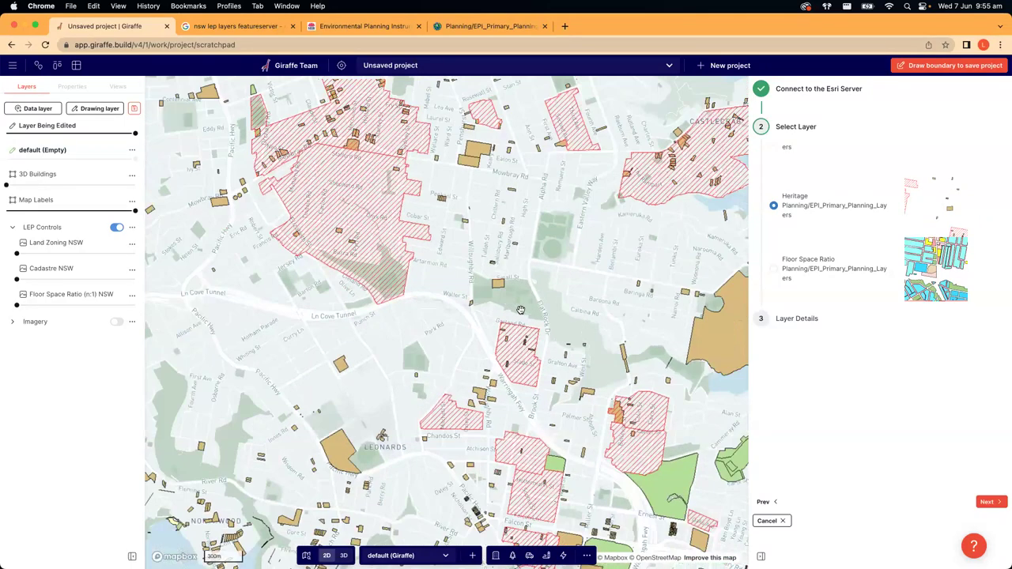
scroll(553, 277, "up", 2)
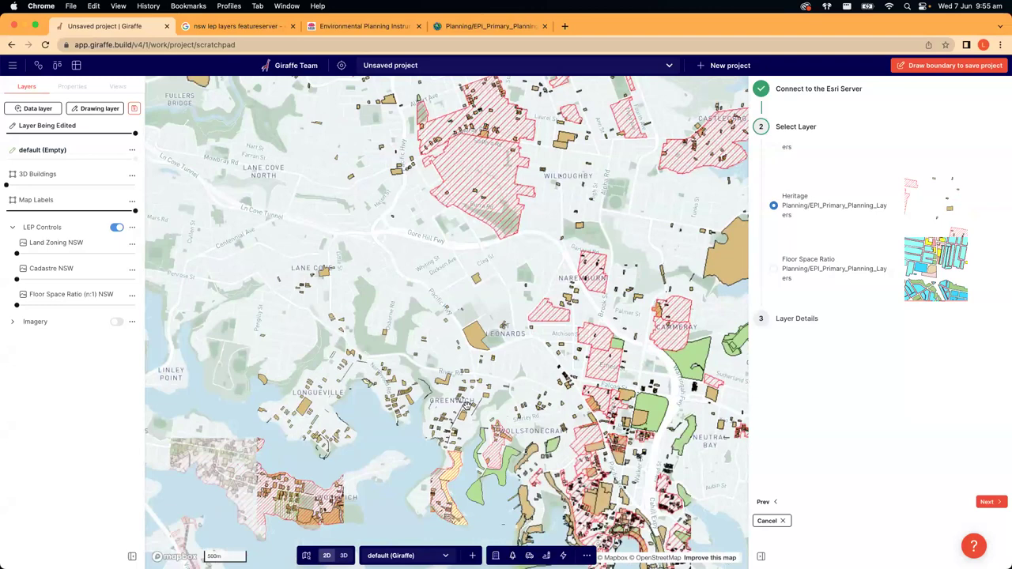
left_click_drag(553, 277, 494, 152)
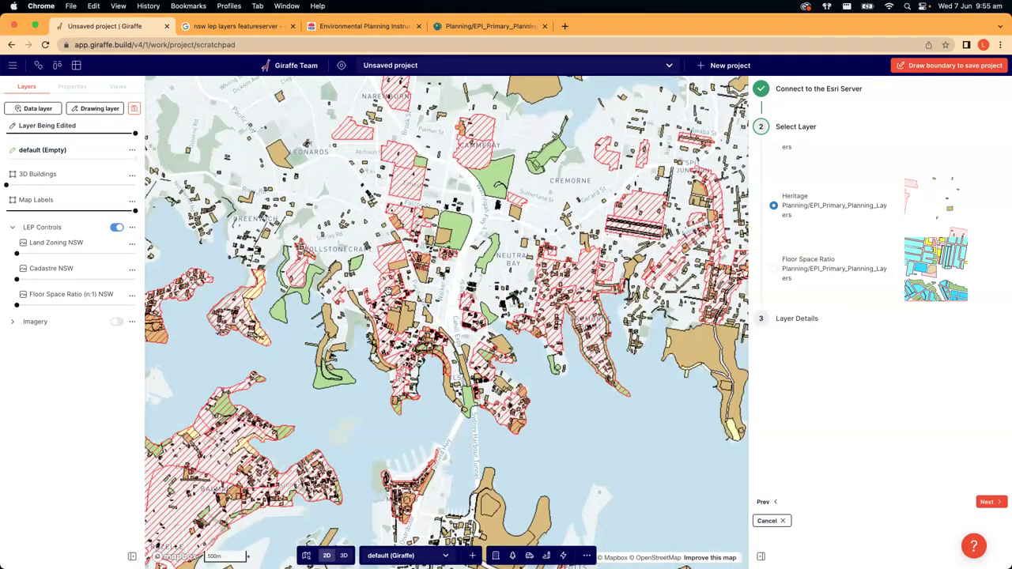
left_click(479, 29)
- Select the full EPI_Primary_Planning_Layers MapServer URL in the address bar, then return to the Giraffe project
left_click(464, 185)
left_click(472, 45)
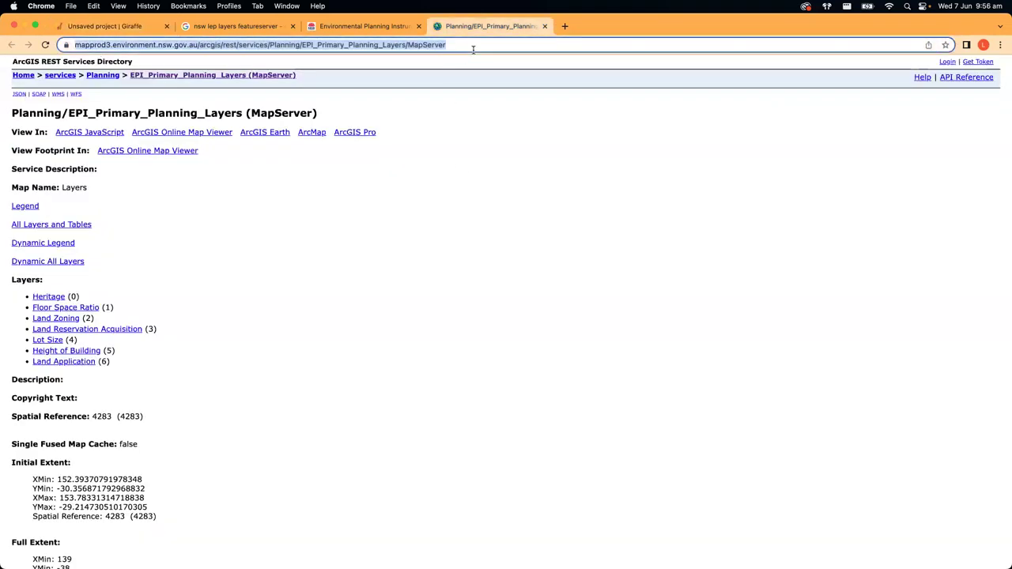
left_click(473, 46)
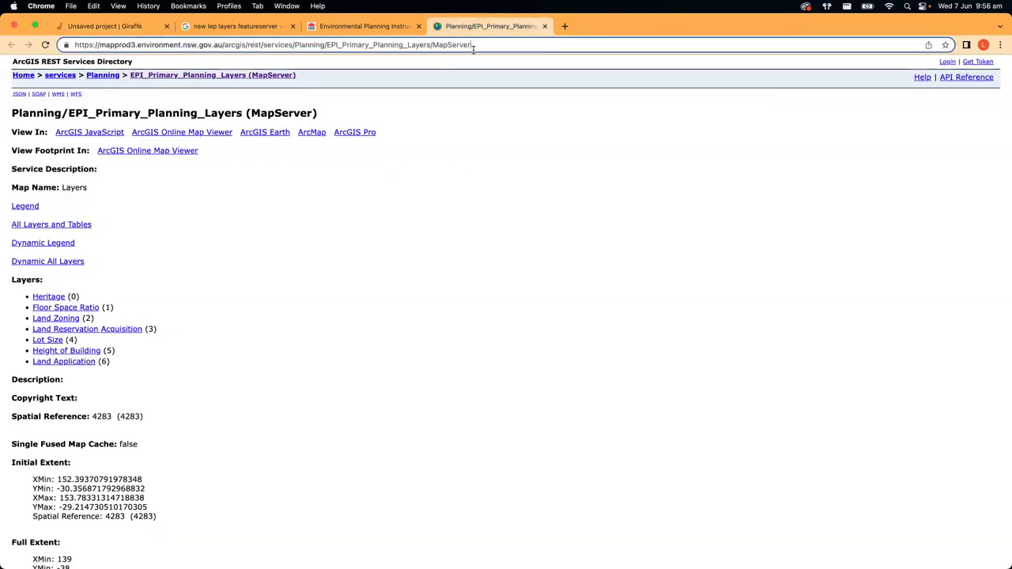
left_click_drag(473, 45, 74, 45)
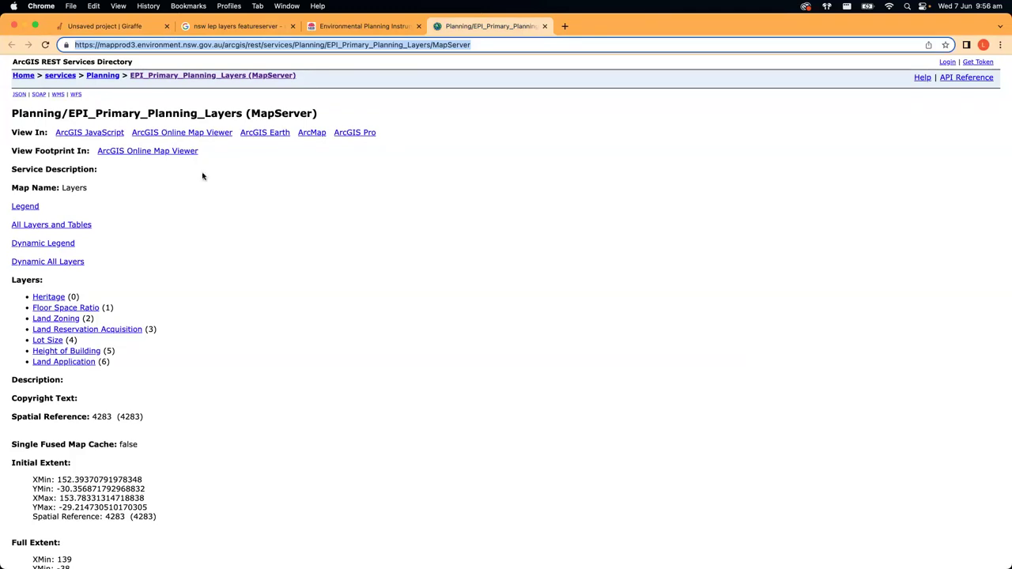
triple_click(493, 45)
left_click(150, 26)
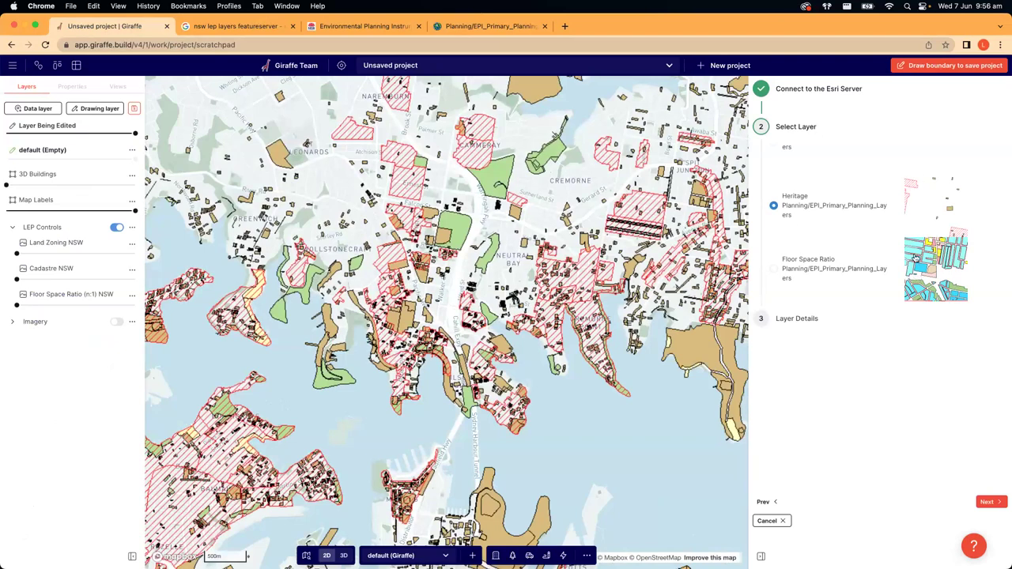
- Save the Heritage Esri layer, pasting its layer name into the Description field
scroll(822, 226, "up", 1)
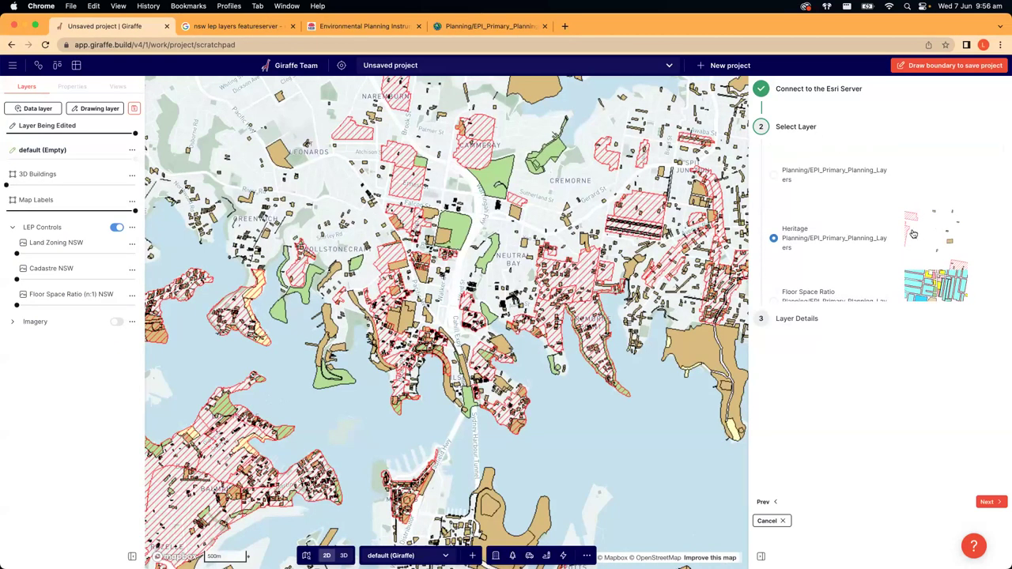
left_click(990, 501)
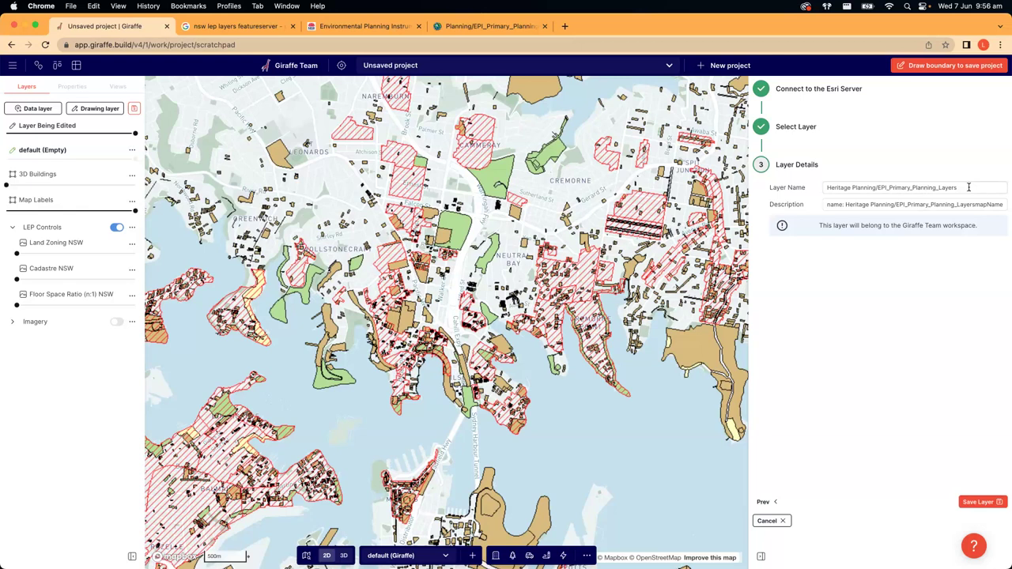
left_click(969, 187)
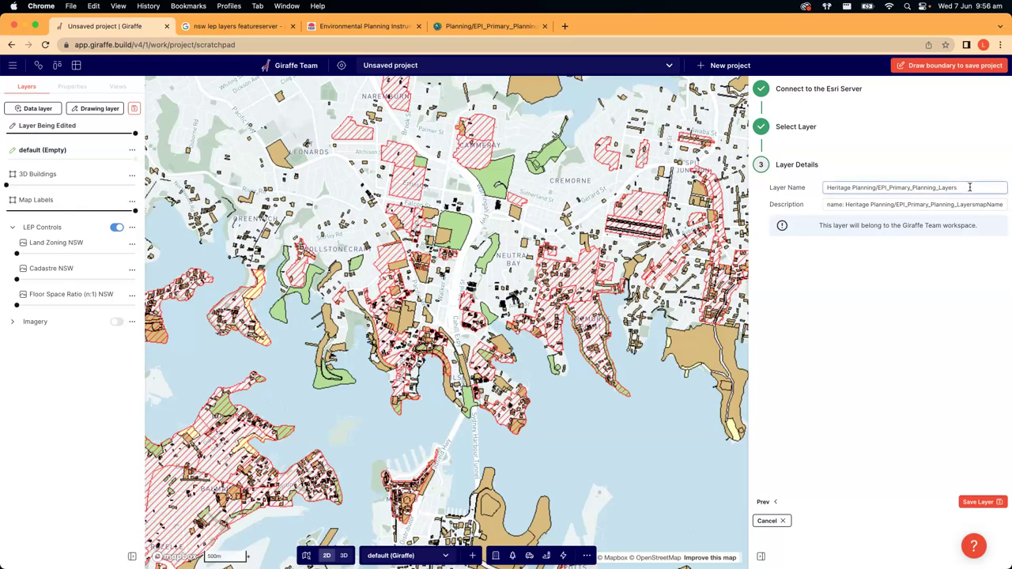
left_click_drag(957, 188, 857, 188)
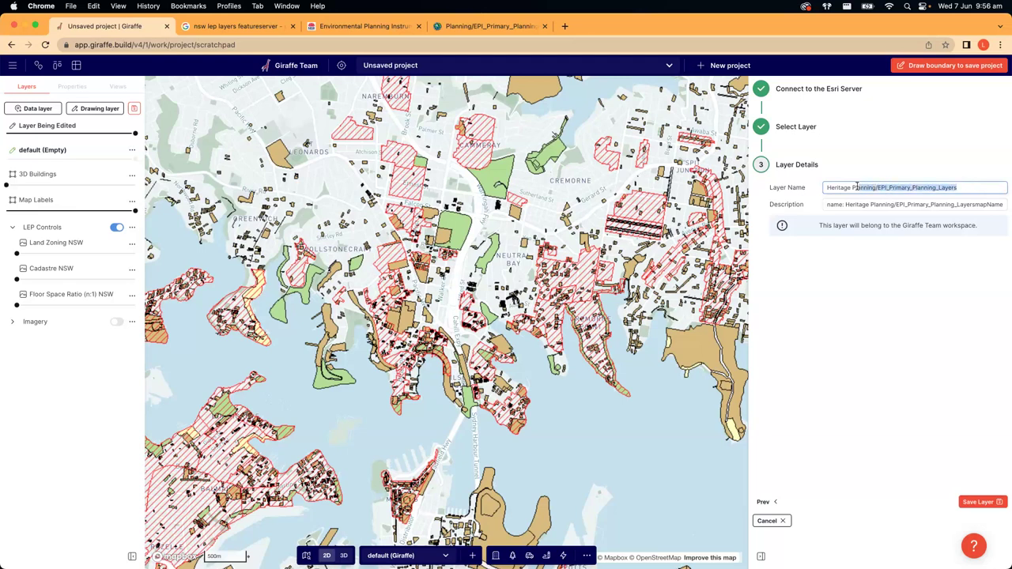
left_click(945, 190)
key("super+a")
key("Tab")
key("super+v")
key("super+a")
type("name: Heritage Planning/EPI_Primary_Planning_LayersmapName")
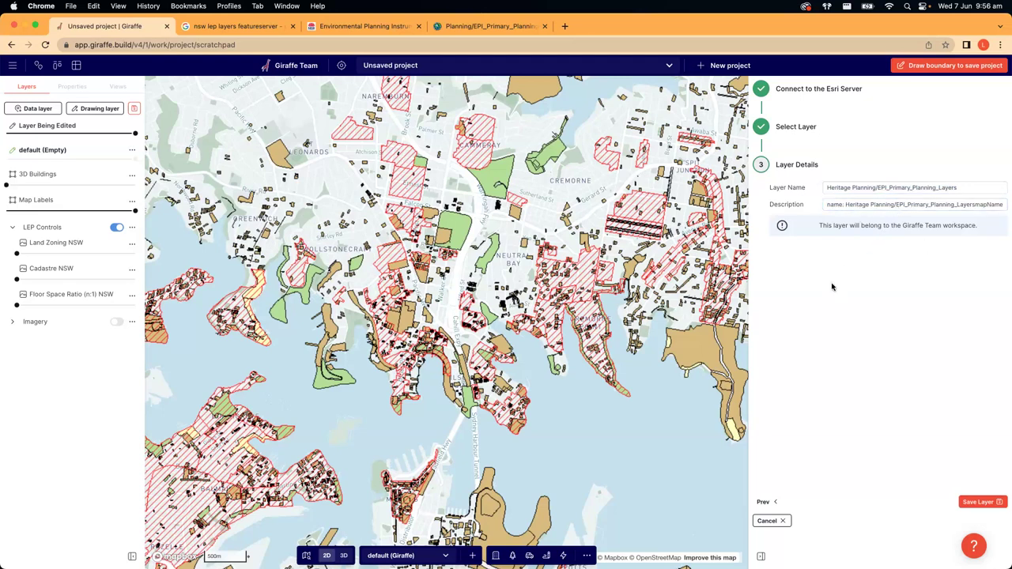
left_click(977, 503)
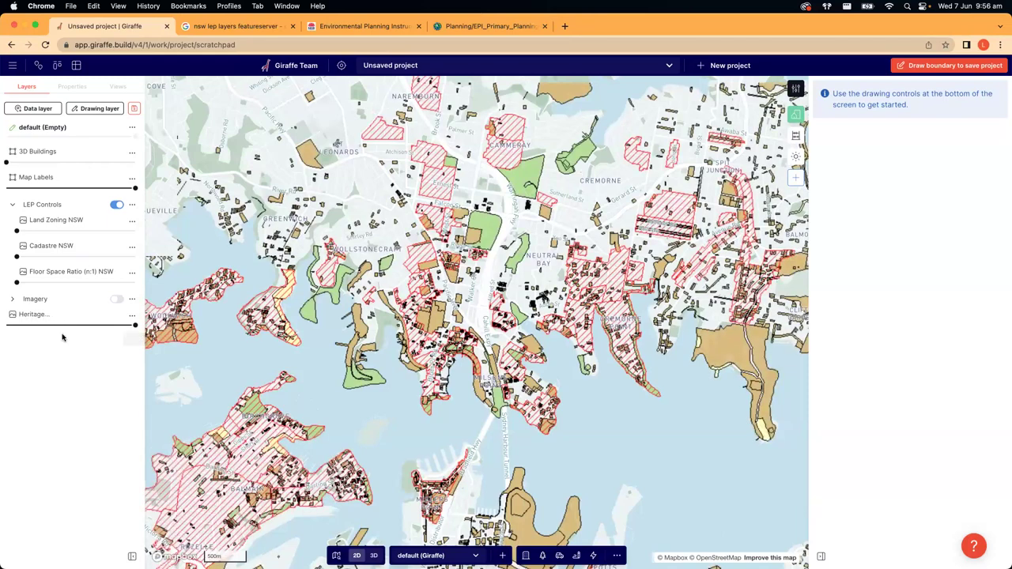
- Raise the Heritage layer's opacity, pan toward Chatswood, and open Land Zoning NSW's options menu
left_click_drag(135, 325, 158, 331)
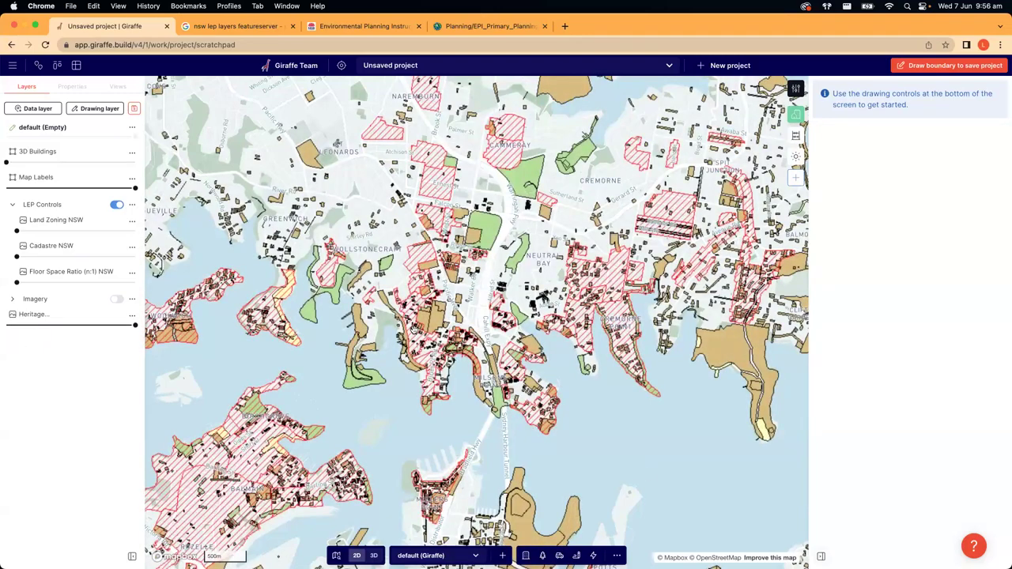
scroll(414, 331, "down", 5)
left_click_drag(539, 360, 707, 395)
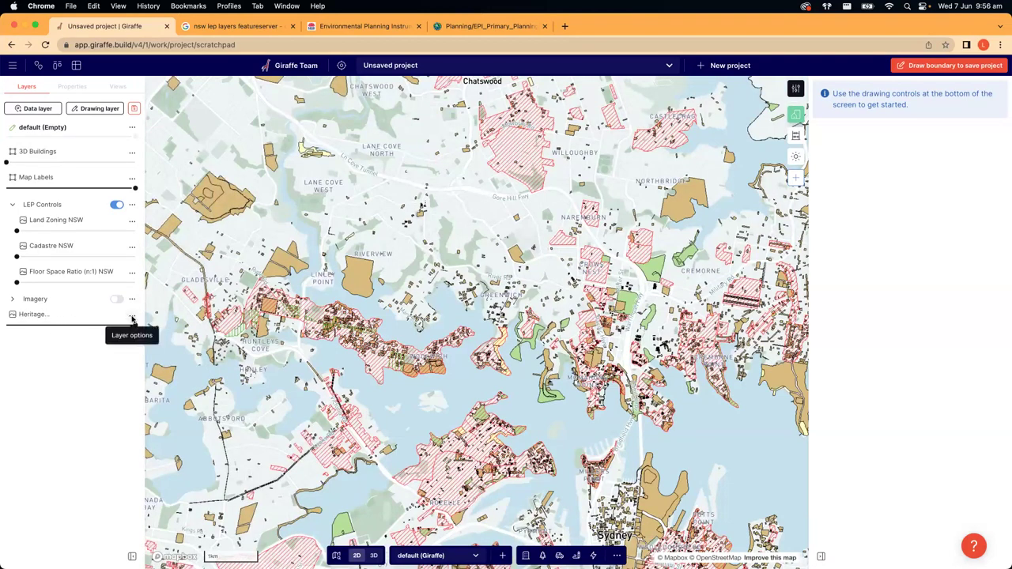
left_click(132, 317)
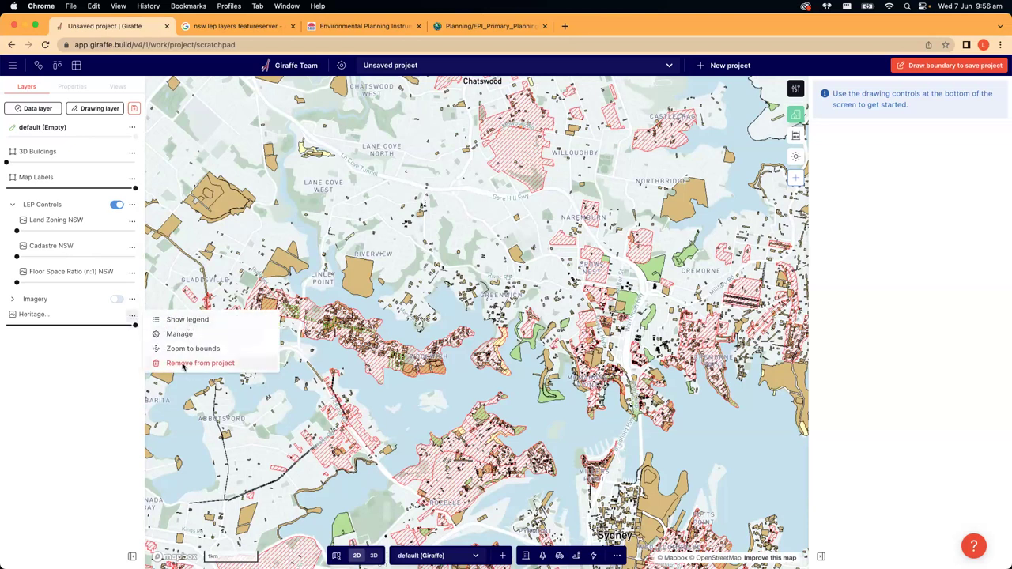
left_click(132, 221)
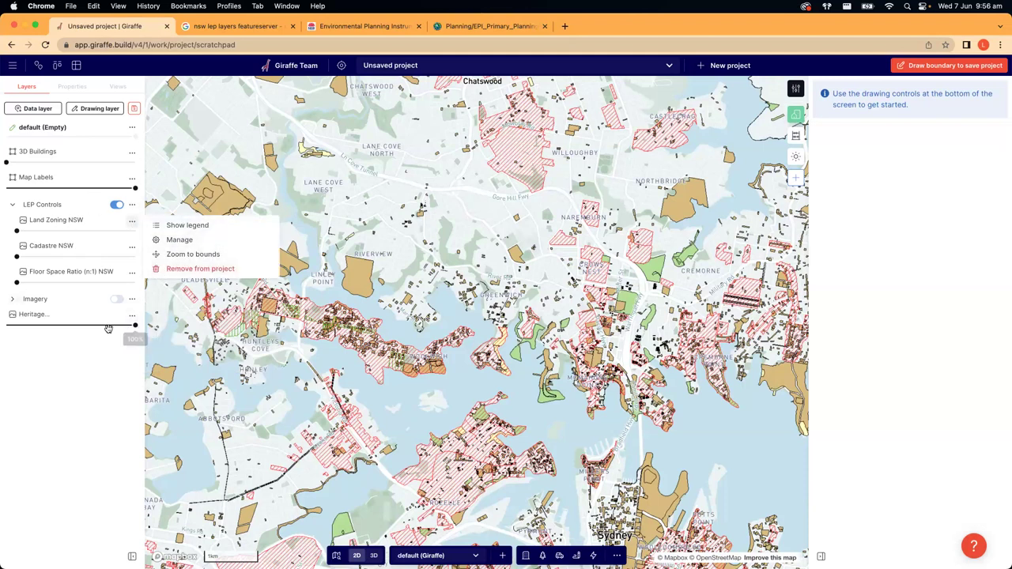
- Show the Heritage layer's legend, then pan the map toward central Sydney
left_click(132, 315)
left_click(132, 315)
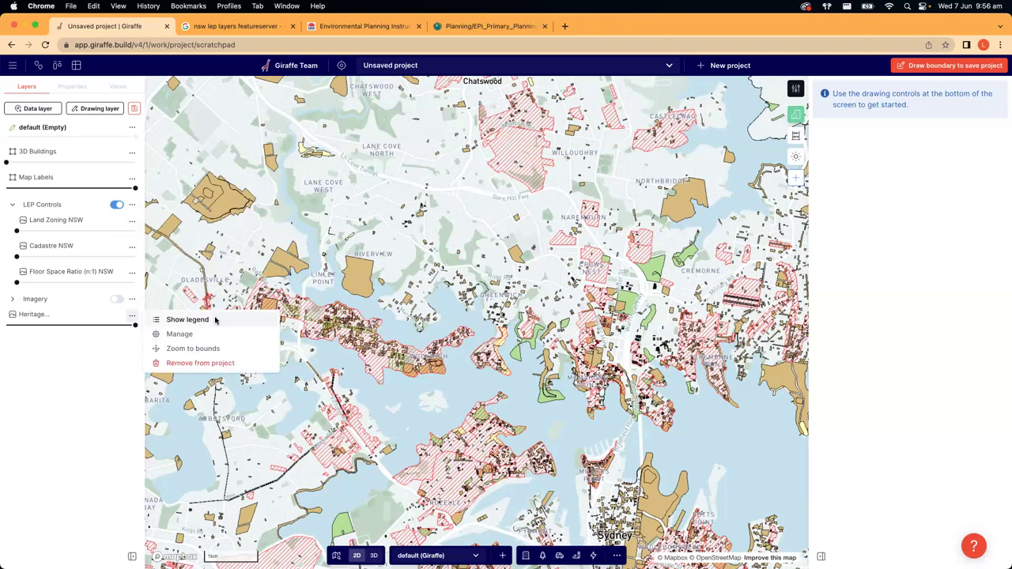
left_click(188, 320)
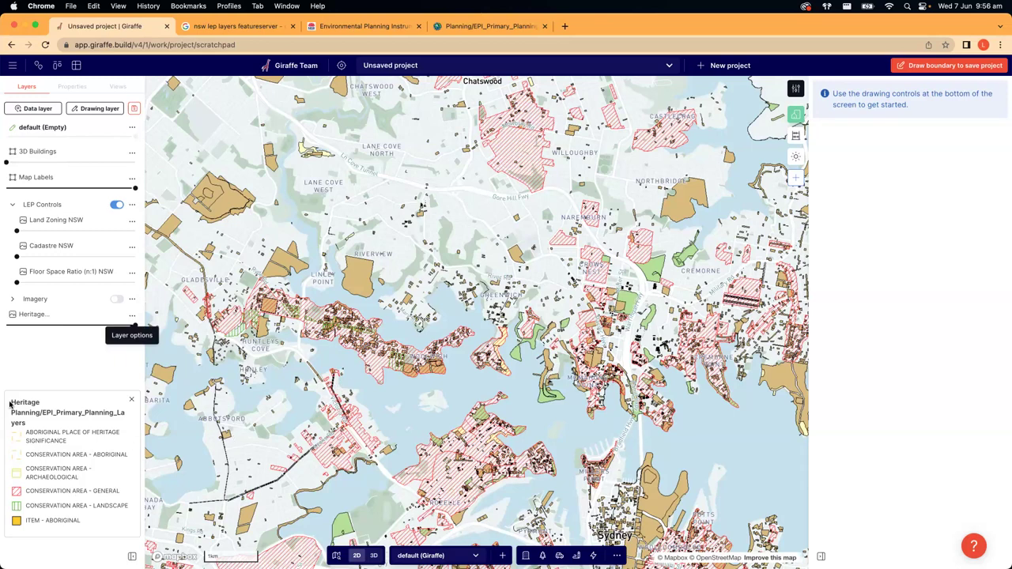
left_click_drag(478, 503, 411, 238)
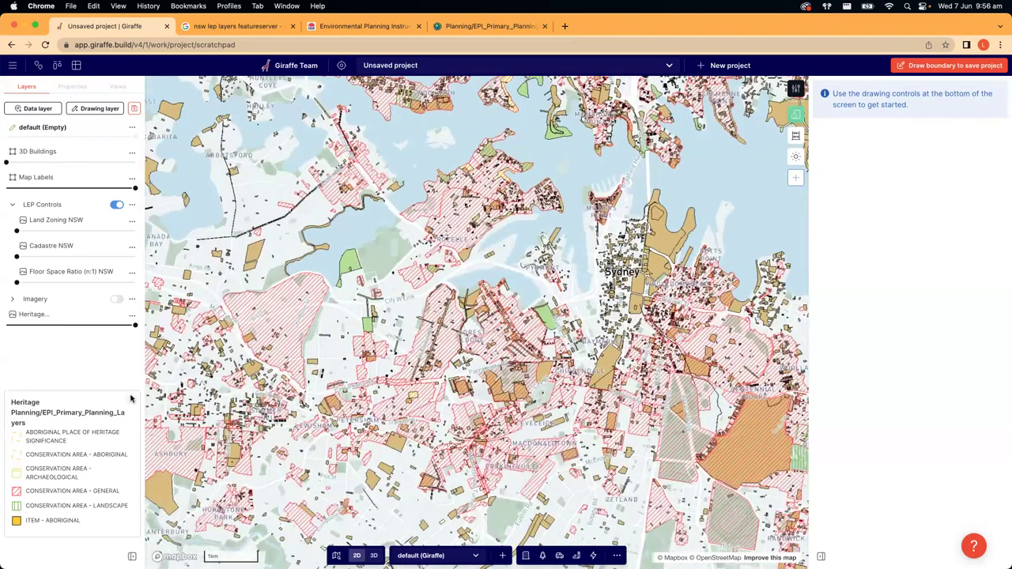
- Zoom to the Heritage layer's bounds, then zoom back into North Sydney and reopen its menu
left_click(132, 314)
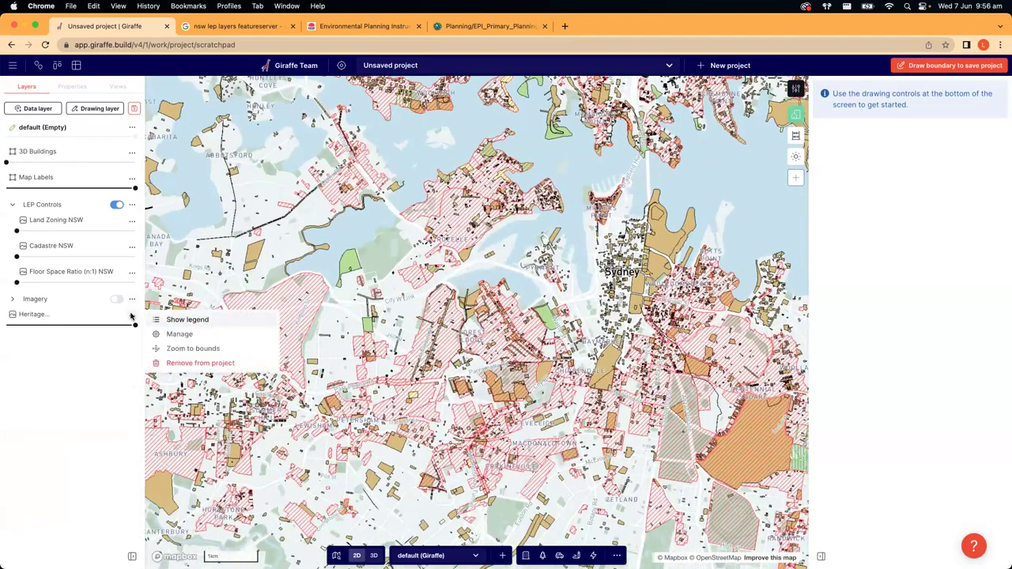
left_click(192, 349)
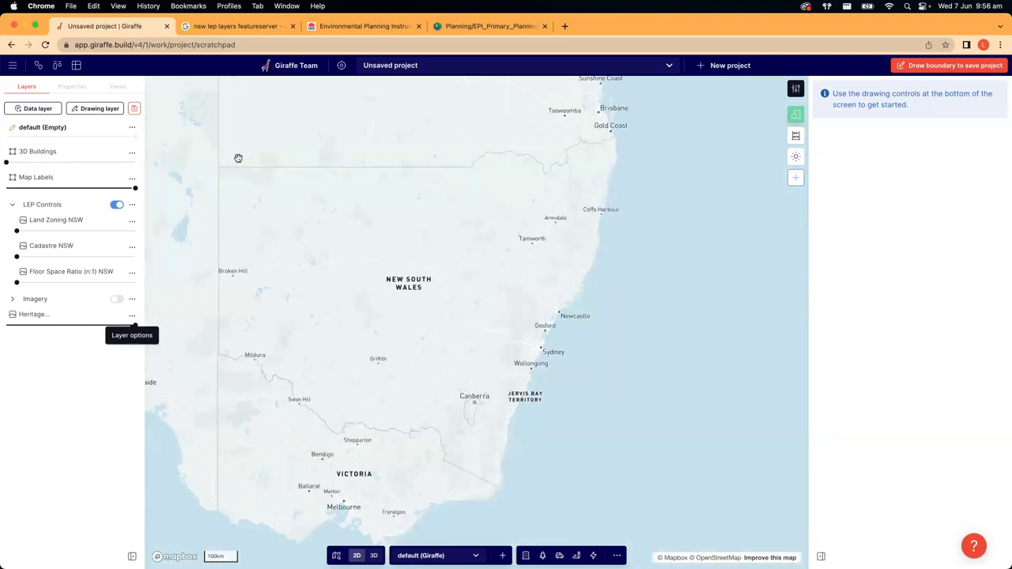
scroll(539, 354, "up", 1)
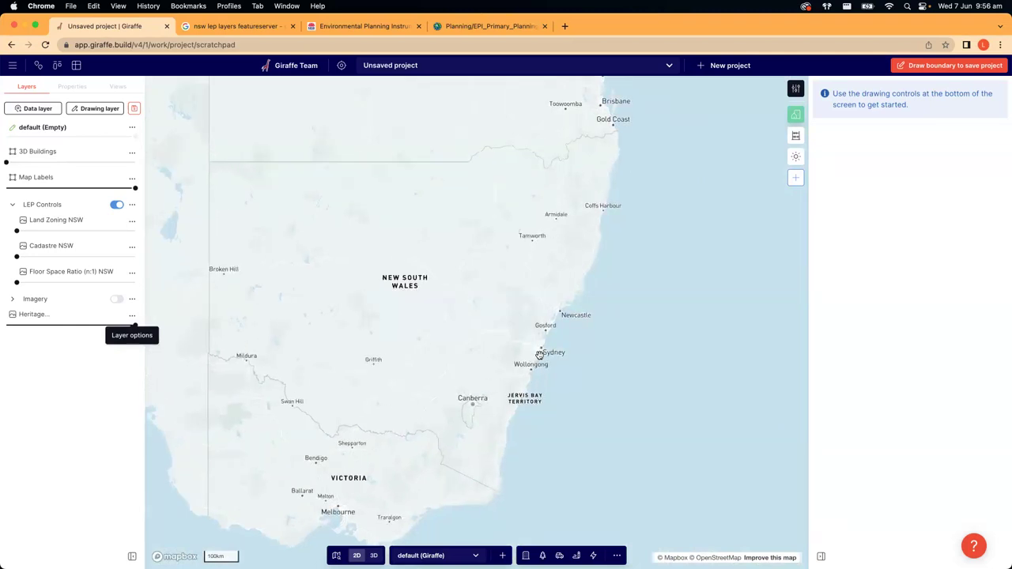
scroll(546, 349, "up", 3)
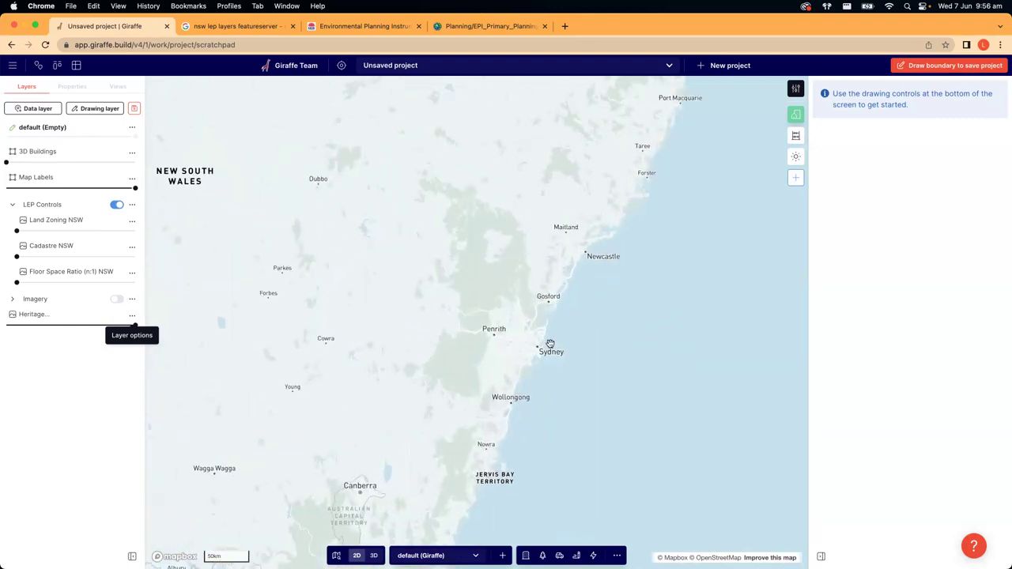
scroll(550, 343, "up", 5)
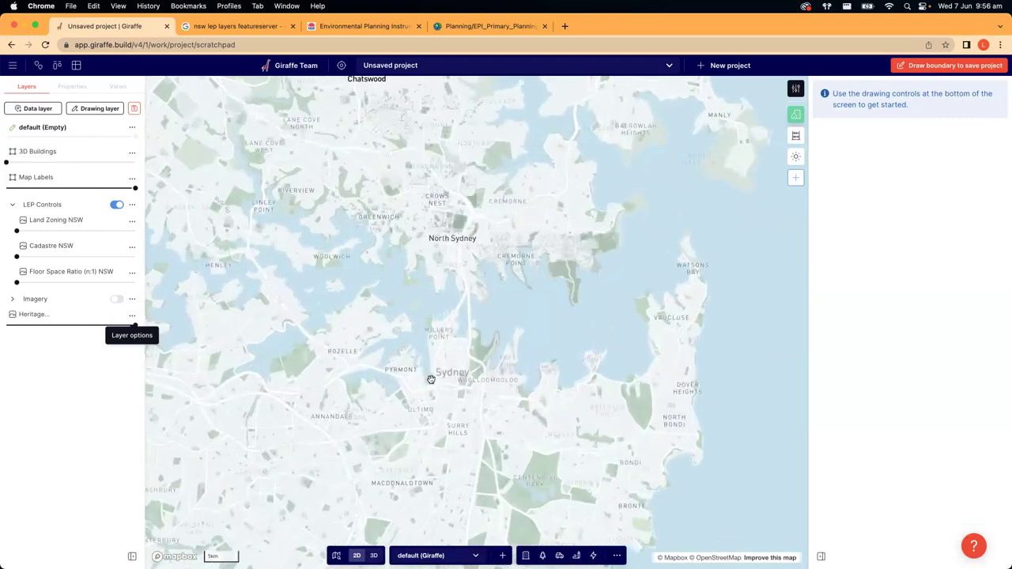
scroll(430, 380, "up", 3)
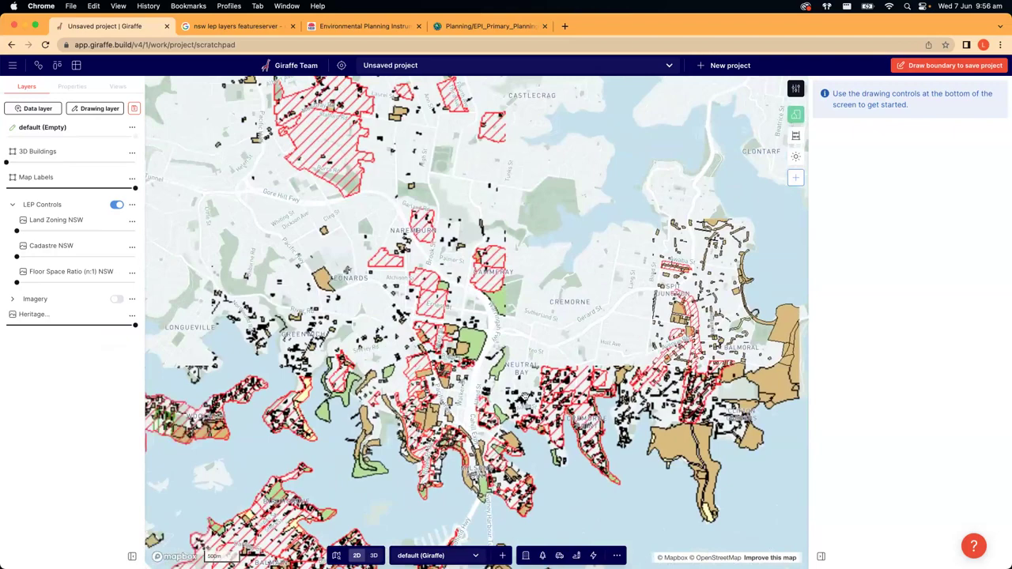
scroll(524, 395, "down", 3)
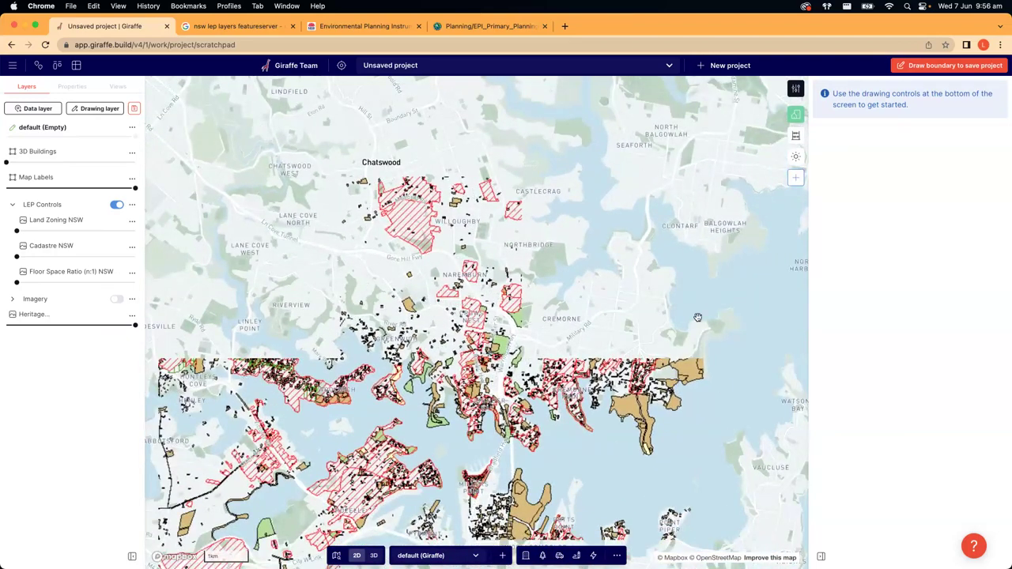
scroll(501, 375, "up", 3)
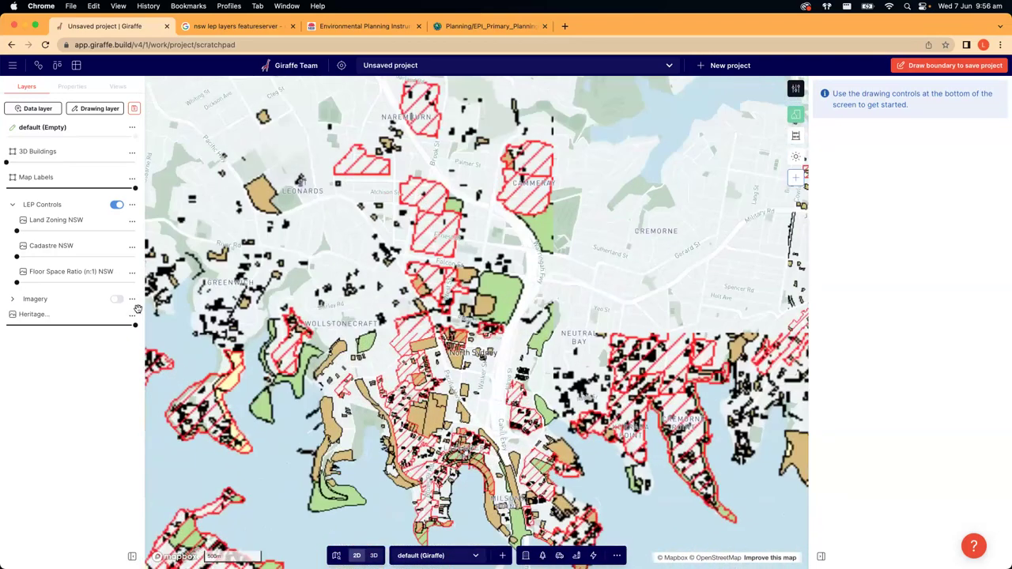
left_click(131, 315)
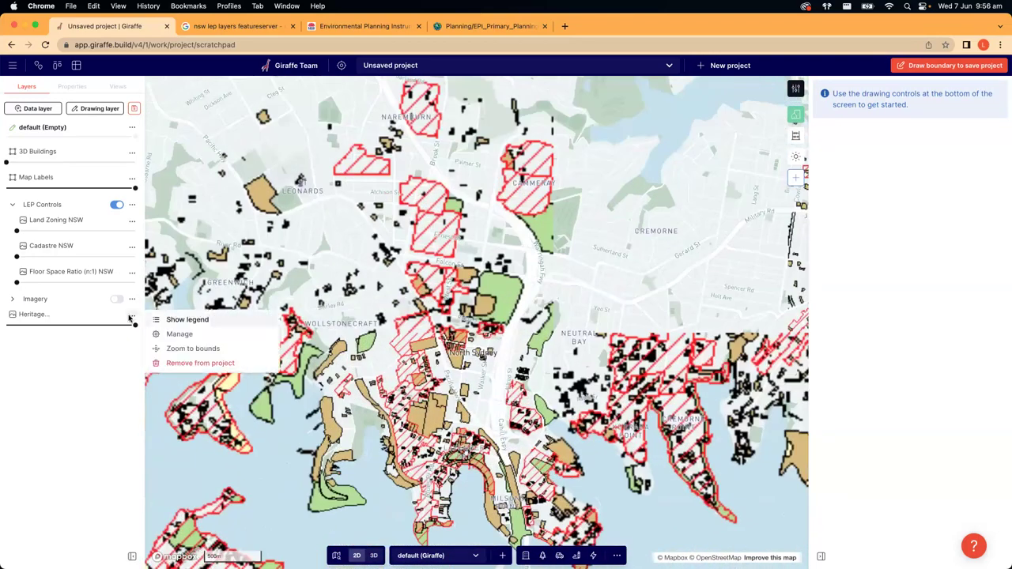
- Open the Heritage layer's Layer settings via Manage and review its name, Esri MapServer group and description
left_click(179, 334)
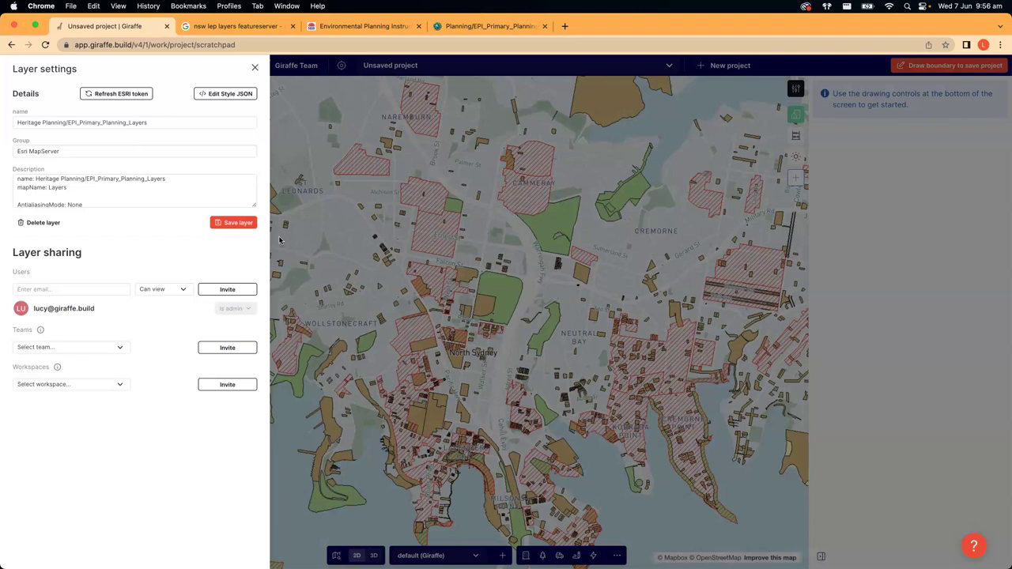
left_click(165, 125)
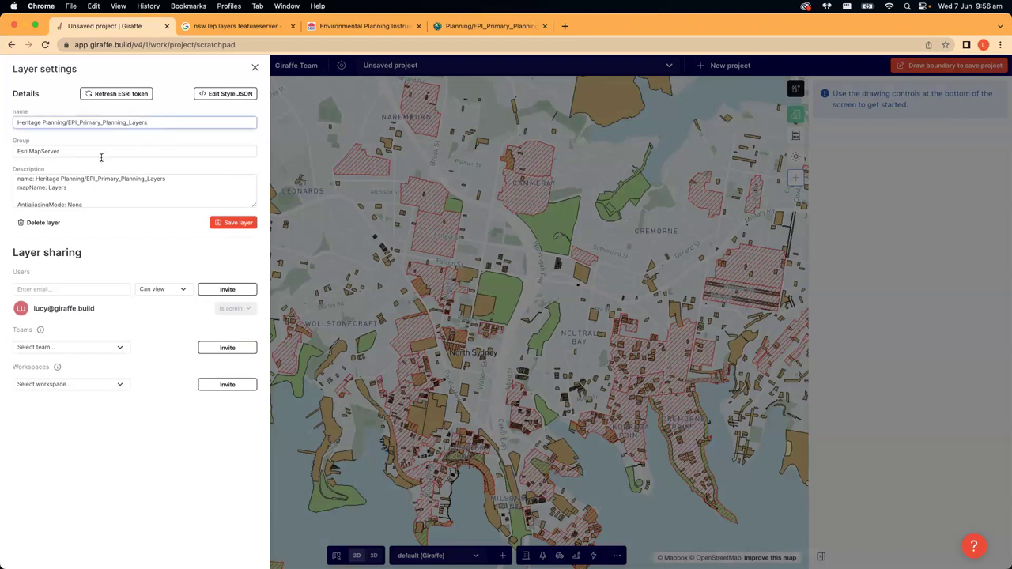
left_click_drag(75, 155, 5, 150)
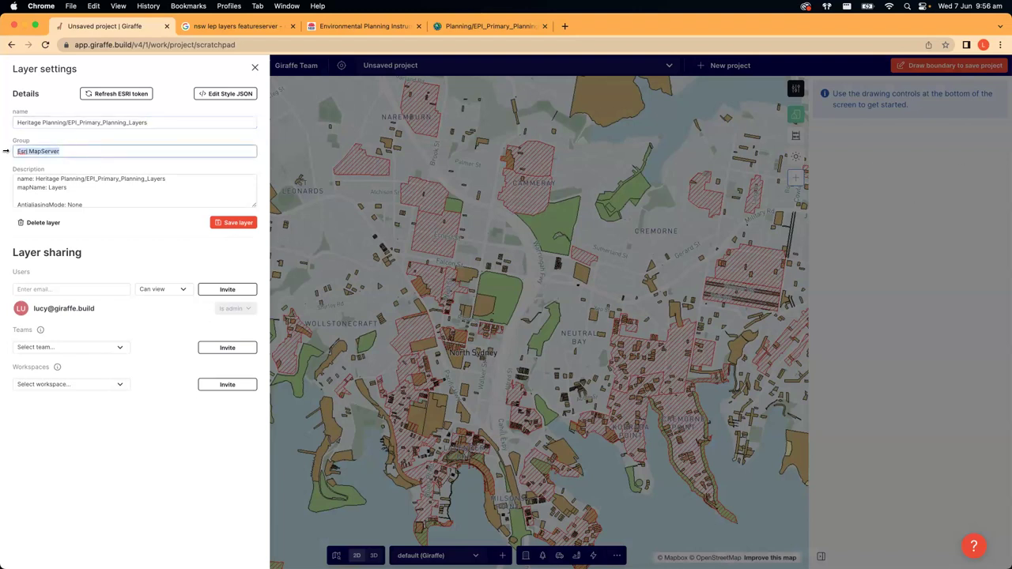
left_click(88, 140)
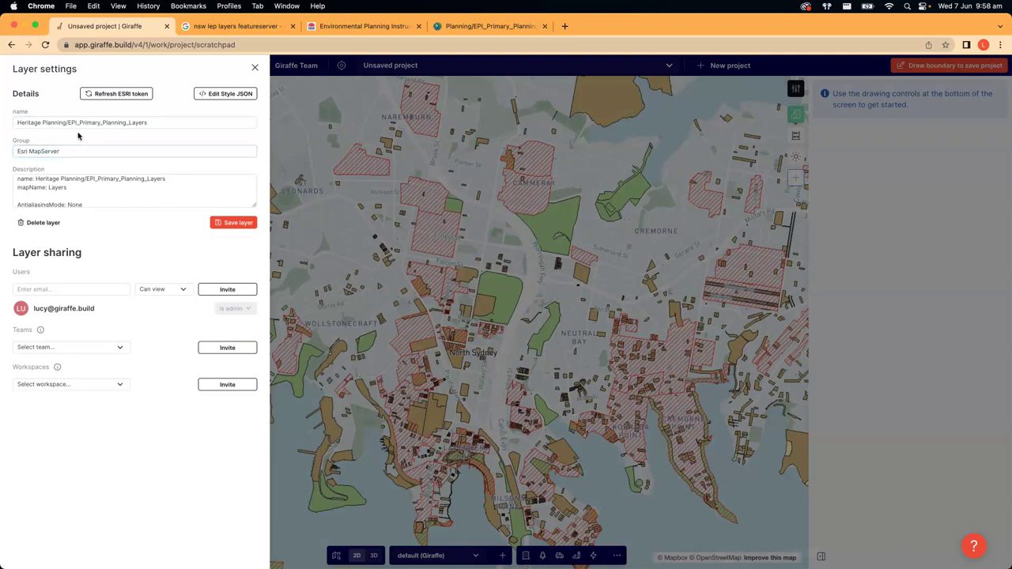
scroll(66, 188, "down", 1)
scroll(66, 188, "down", 5)
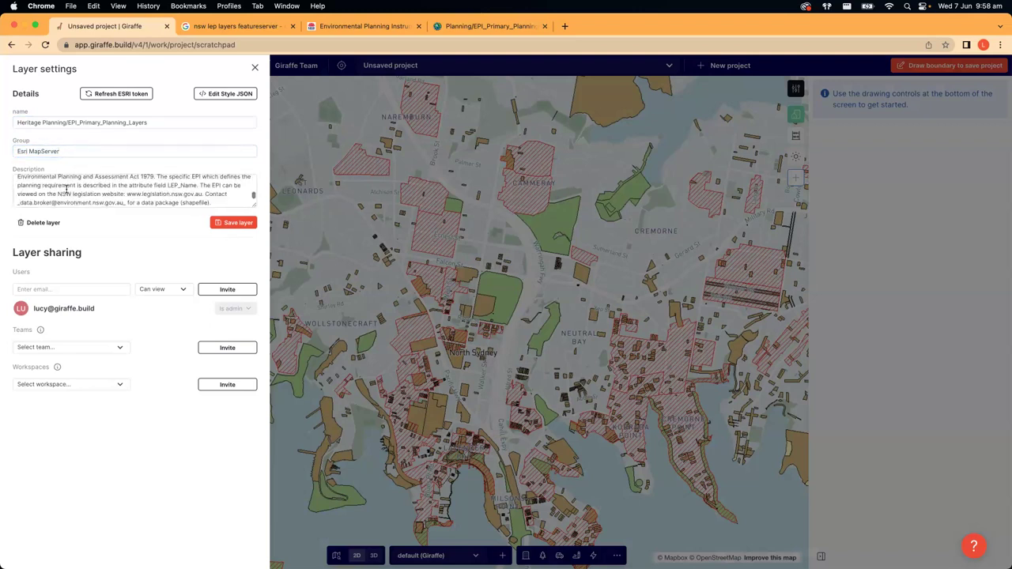
scroll(112, 196, "up", 10)
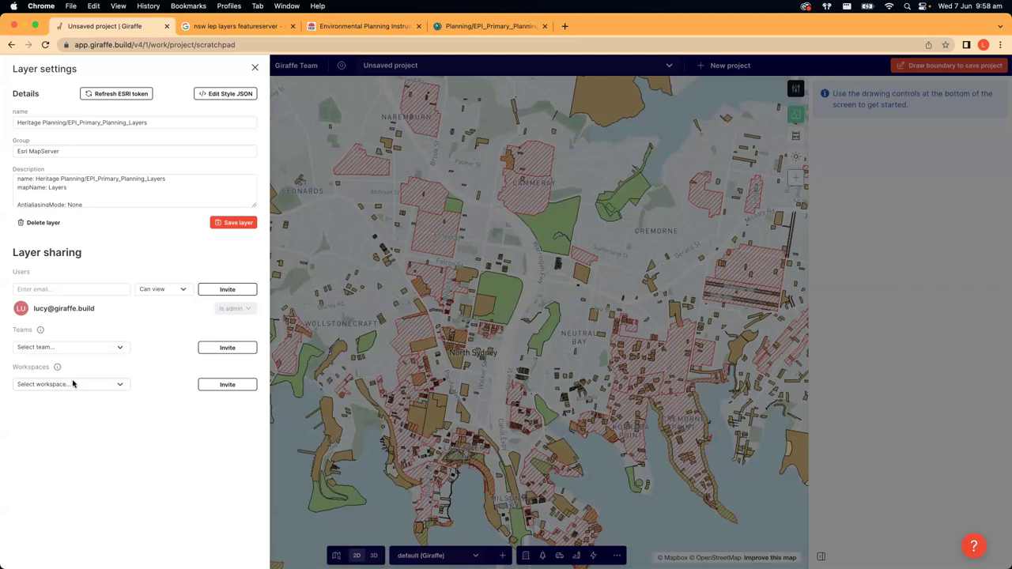
- Invite a colleague by e-mail to the Heritage layer with Can view permission
left_click(81, 287)
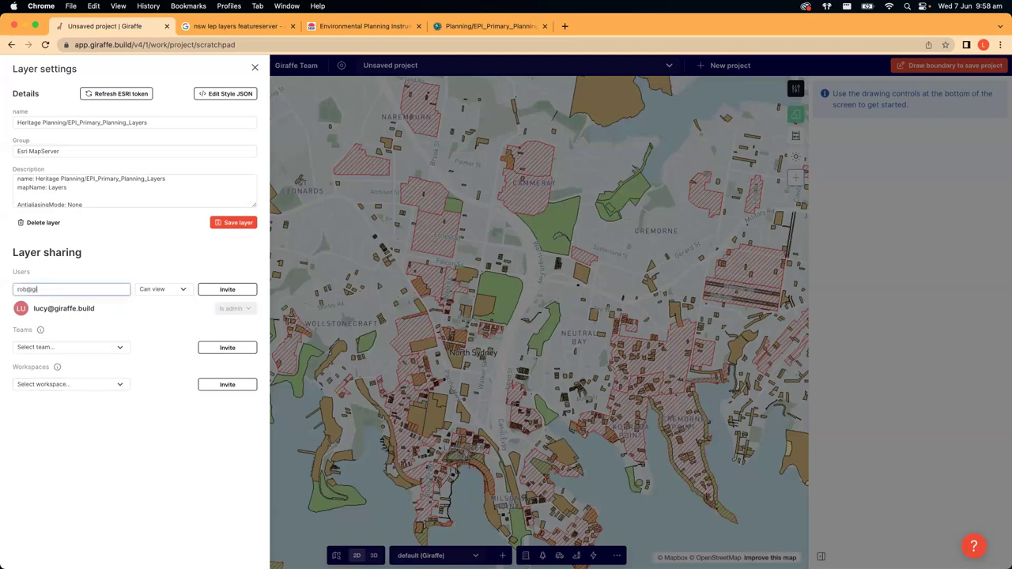
left_click(145, 297)
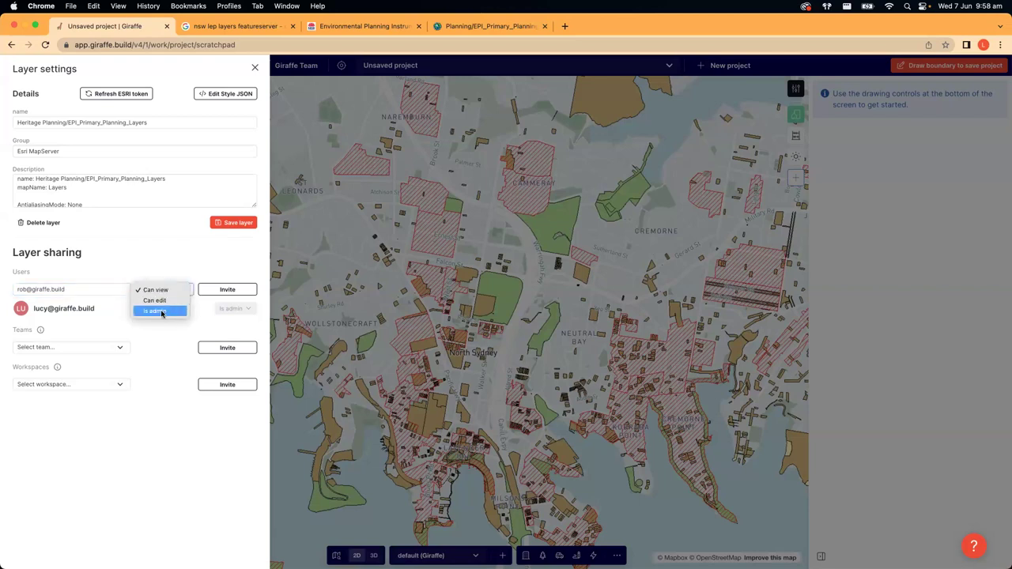
left_click(141, 277)
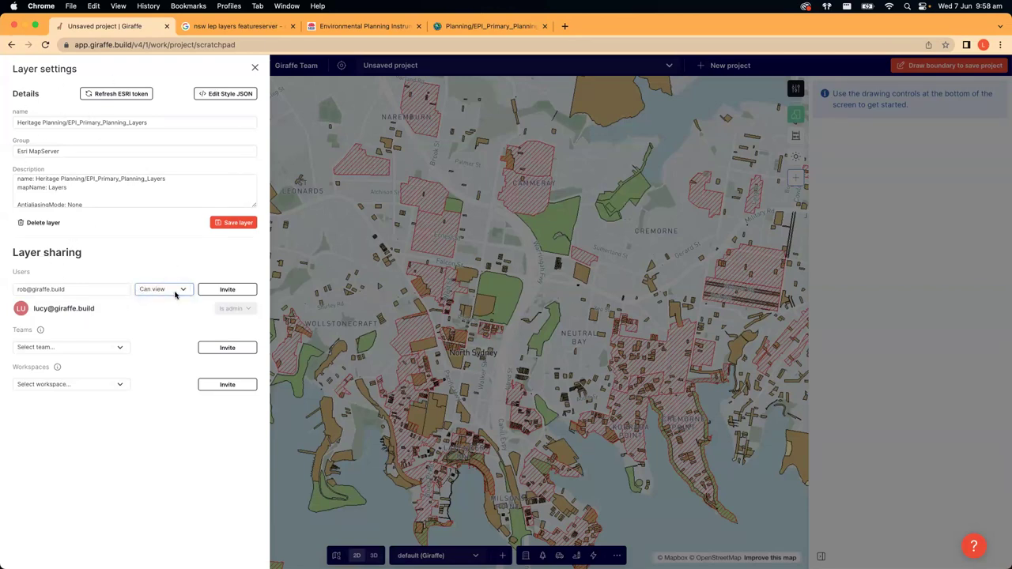
left_click(143, 292)
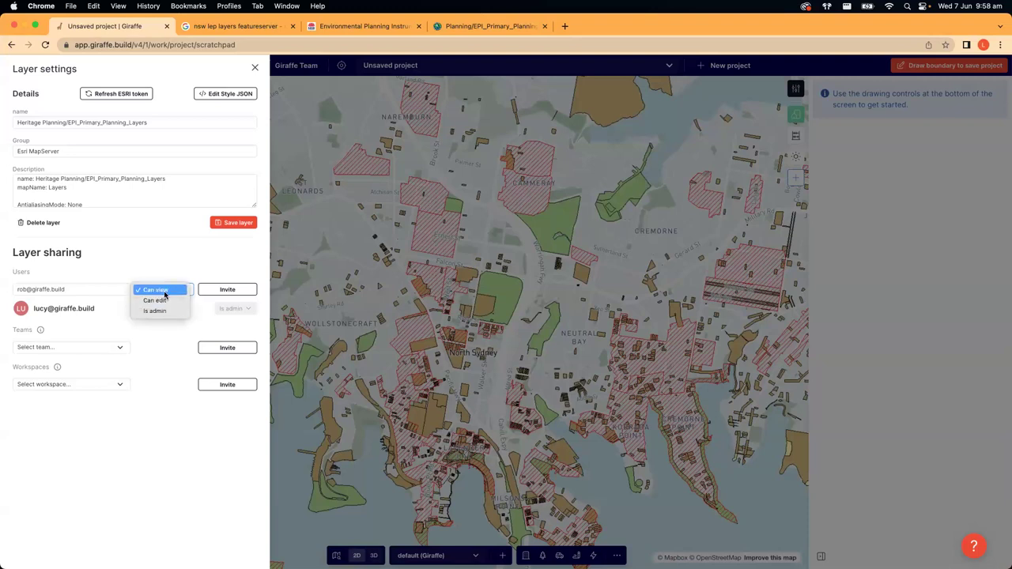
left_click(165, 294)
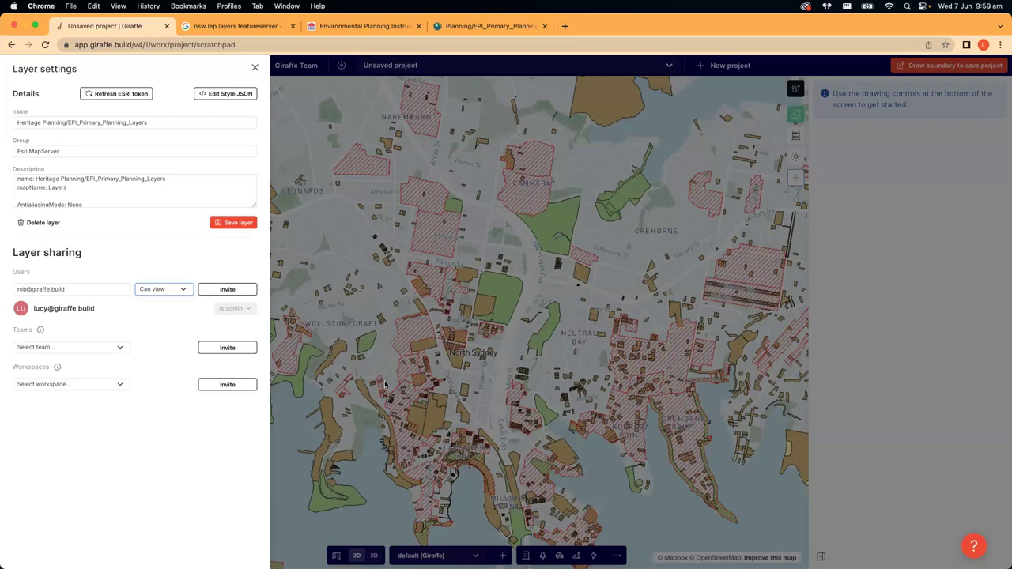
left_click(245, 291)
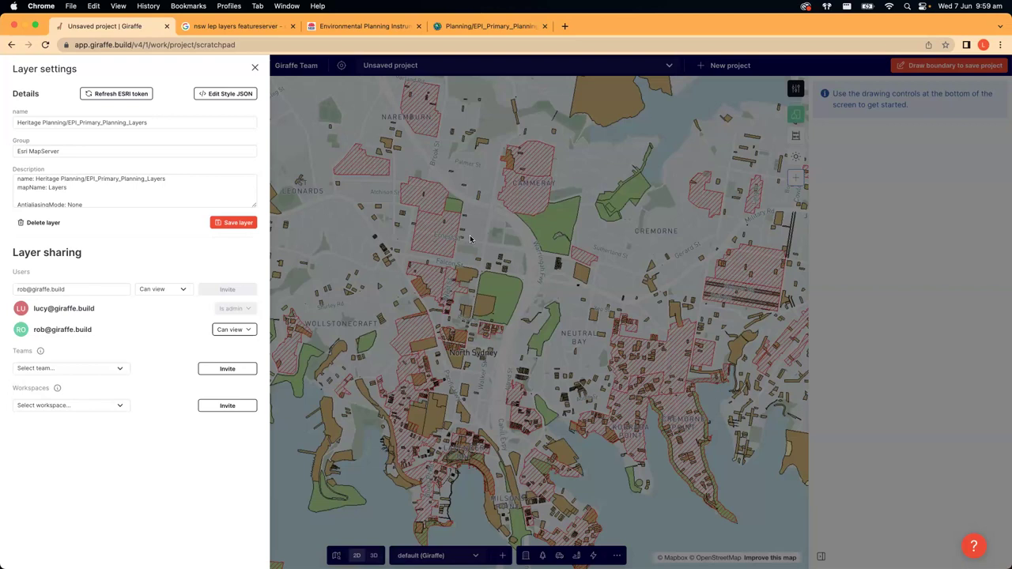
- Browse the workspace sharing list and close it without choosing a workspace
left_click(79, 404)
scroll(79, 447, "down", 3)
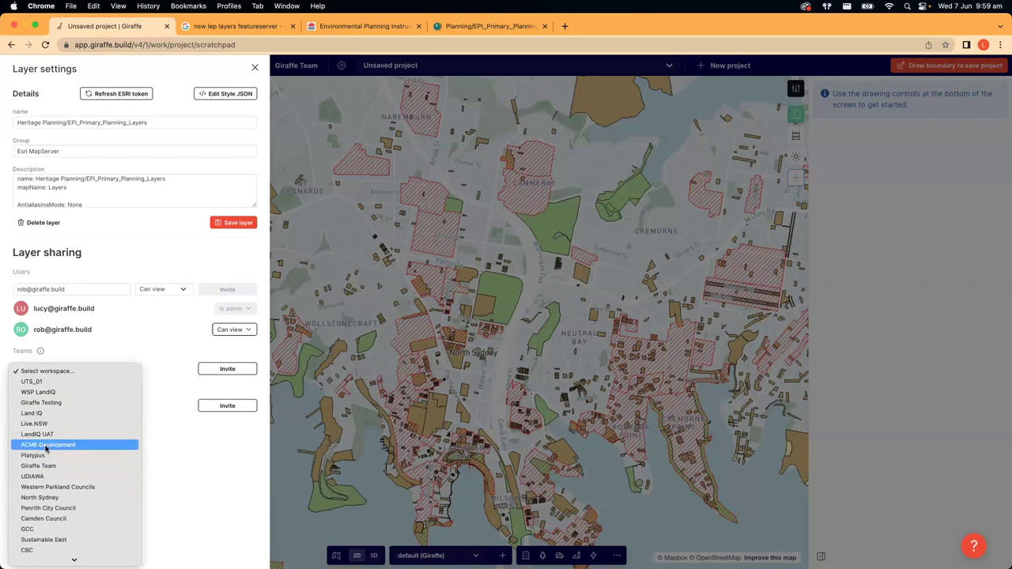
left_click(215, 472)
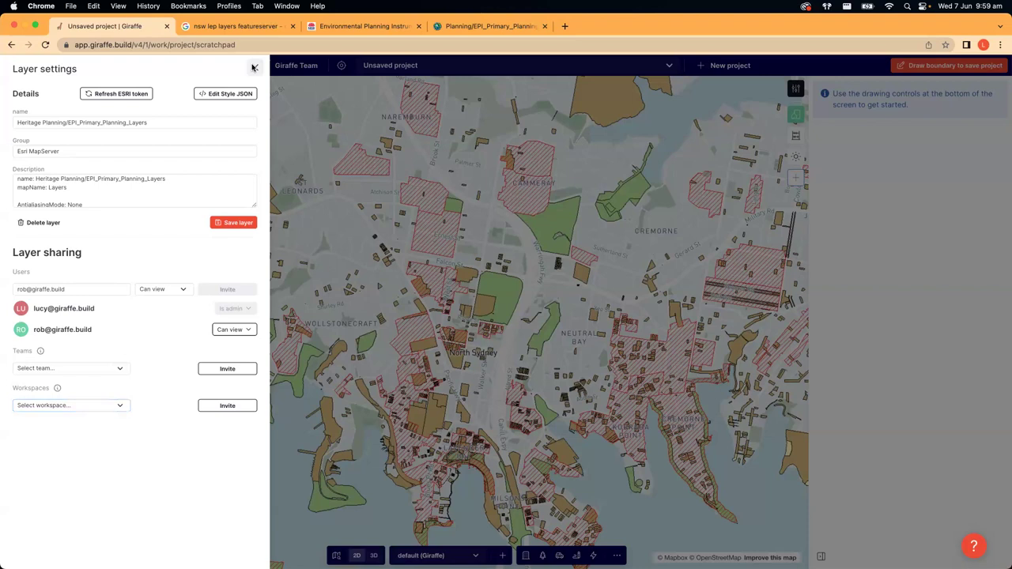
- Close layer settings and move the Heritage layer into the LEP Controls group
left_click(253, 68)
left_click_drag(347, 280, 377, 289)
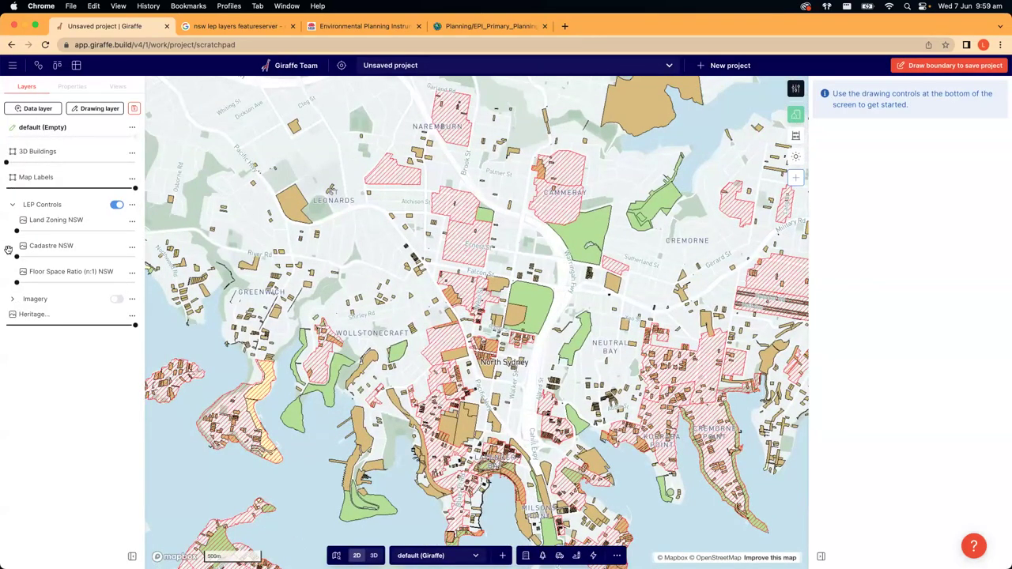
left_click(12, 205)
left_click(12, 205)
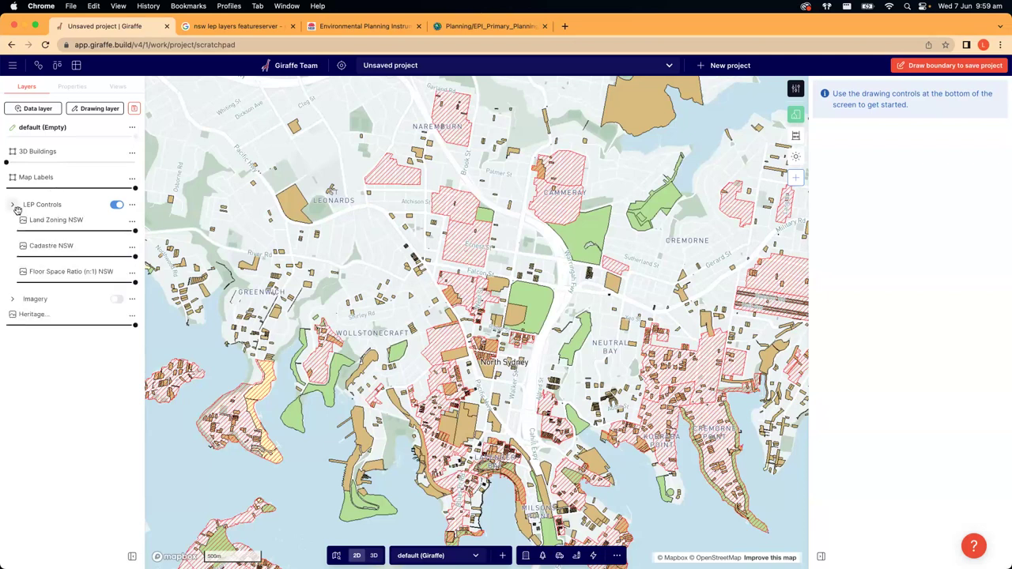
left_click_drag(71, 274, 18, 223)
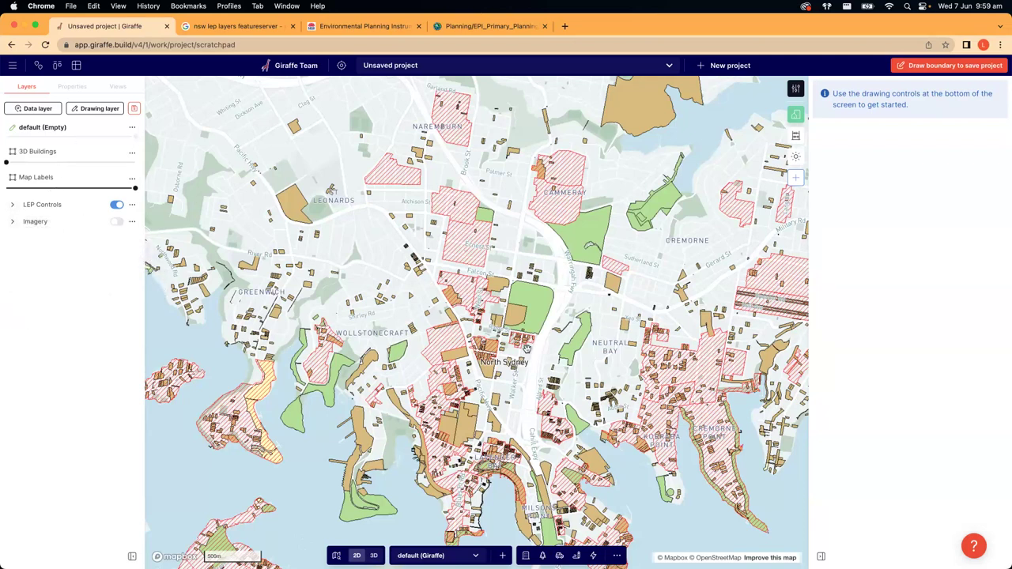
- Move LEP Controls to the top of the layer list with Imagery directly beneath it
scroll(525, 352, "down", 5)
scroll(523, 361, "down", 2)
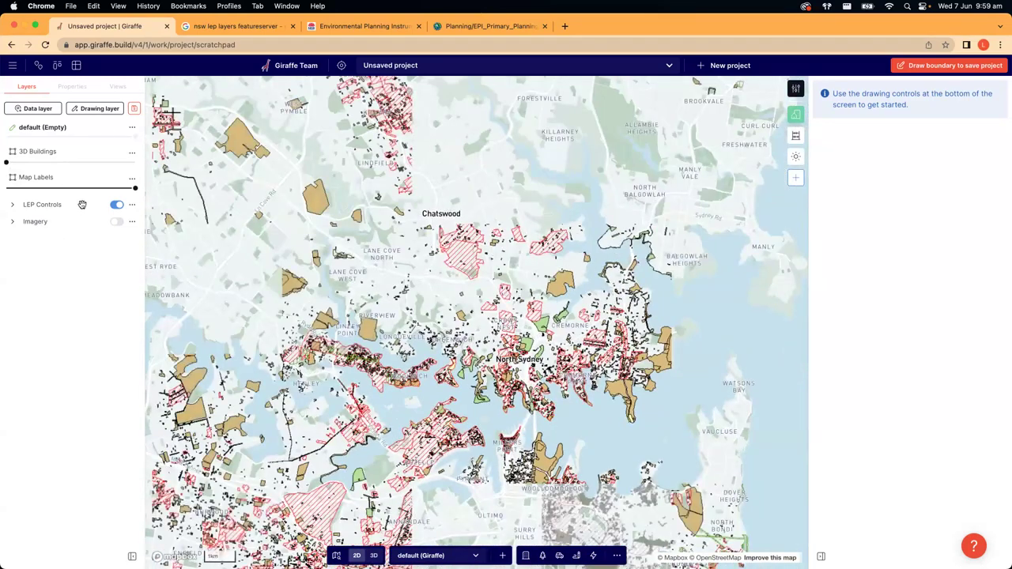
left_click_drag(79, 204, 71, 150)
left_click_drag(68, 221, 66, 167)
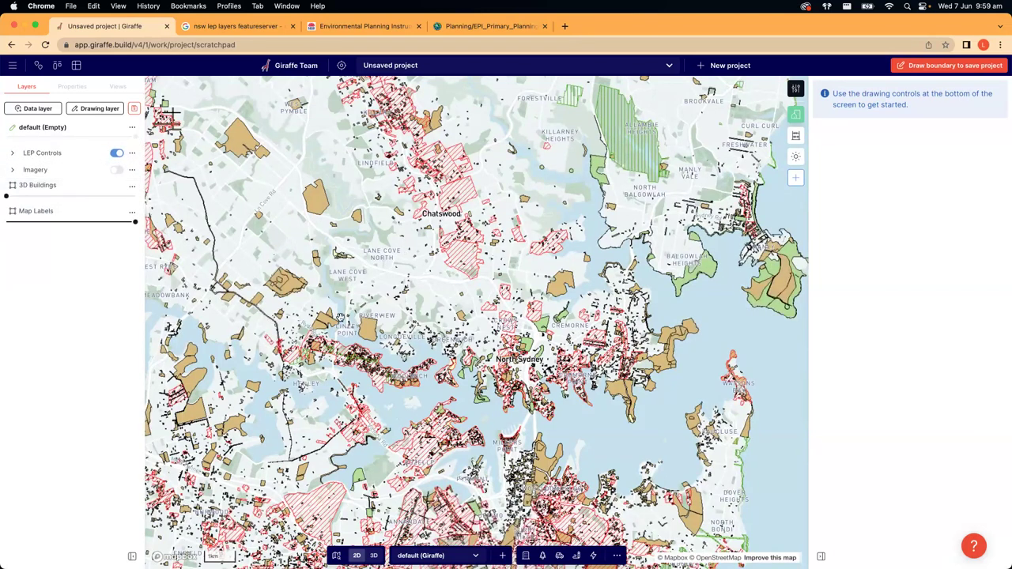
left_click_drag(388, 345, 438, 350)
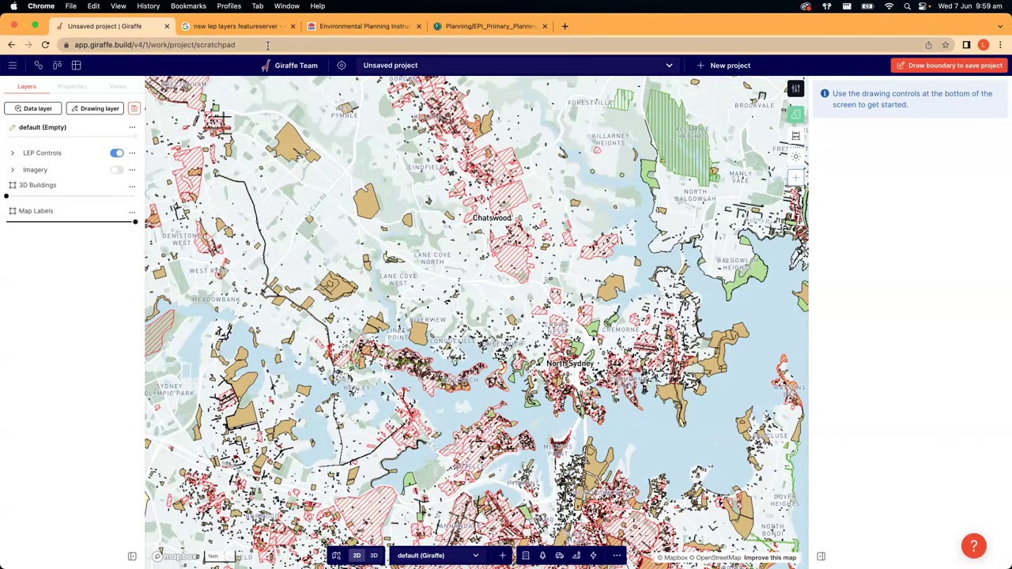
left_click(269, 45)
left_click(276, 44)
triple_click(297, 44)
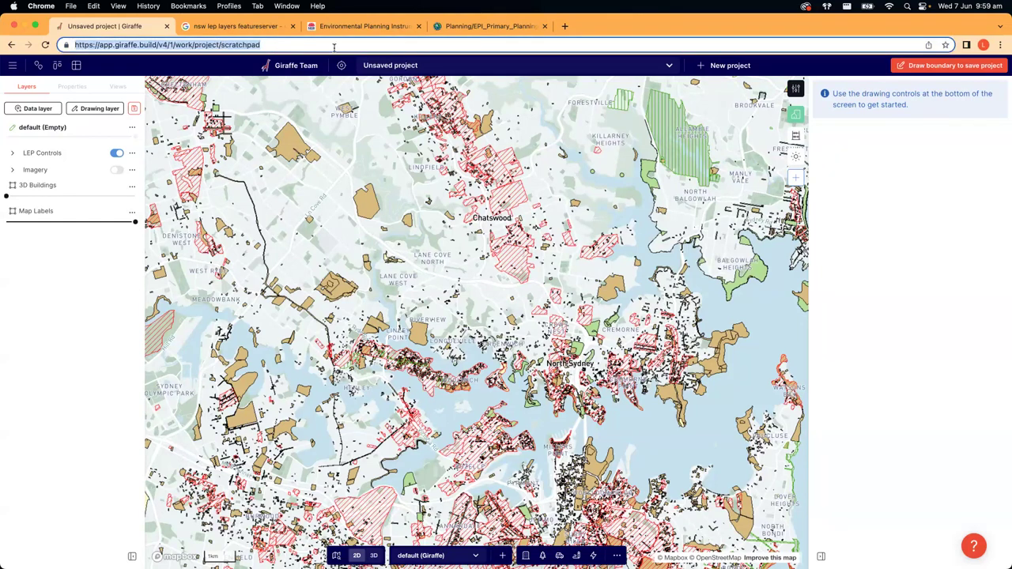
left_click(357, 66)
left_click(357, 66)
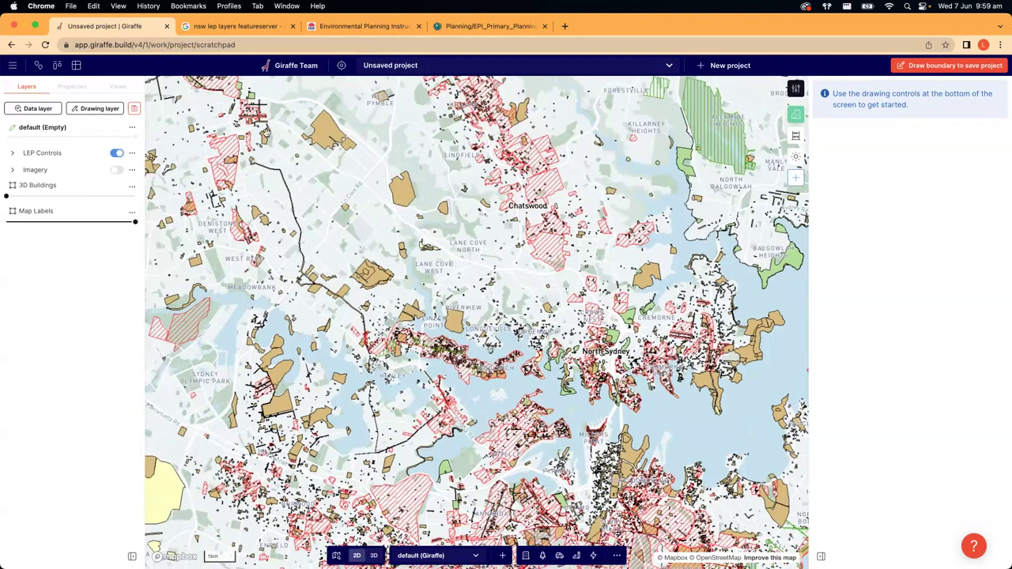
left_click_drag(567, 330, 604, 317)
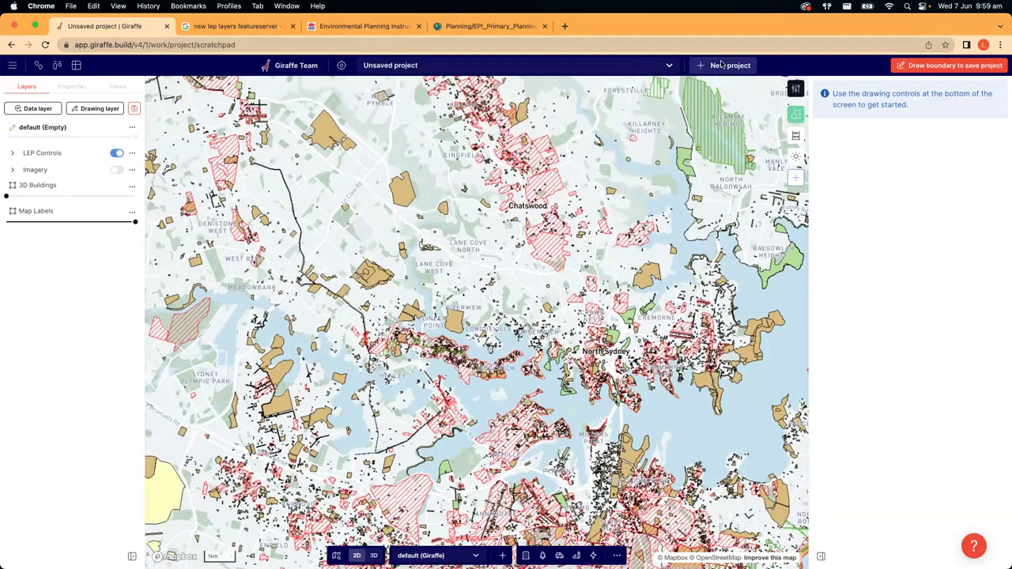
left_click(387, 65)
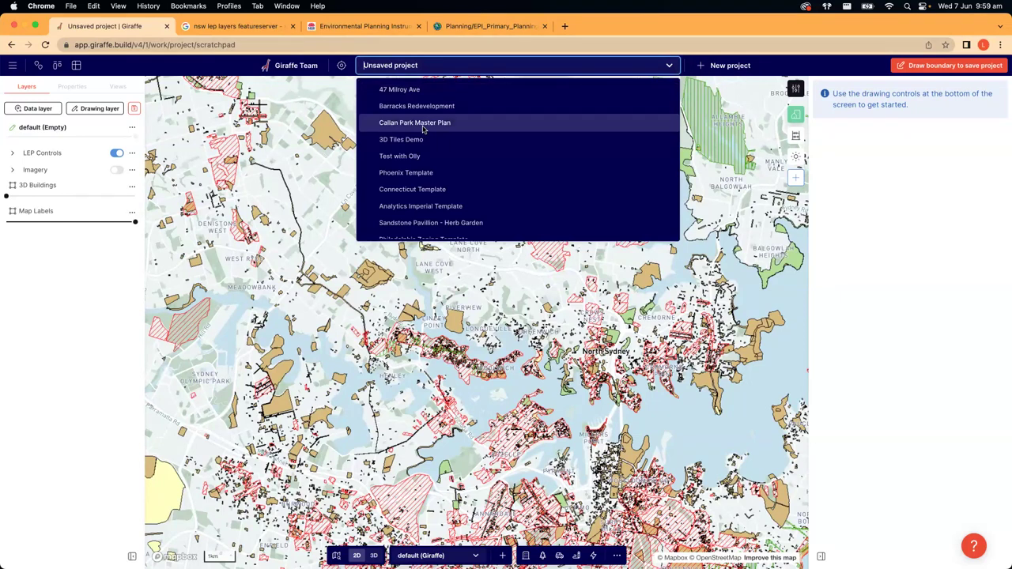
left_click(272, 168)
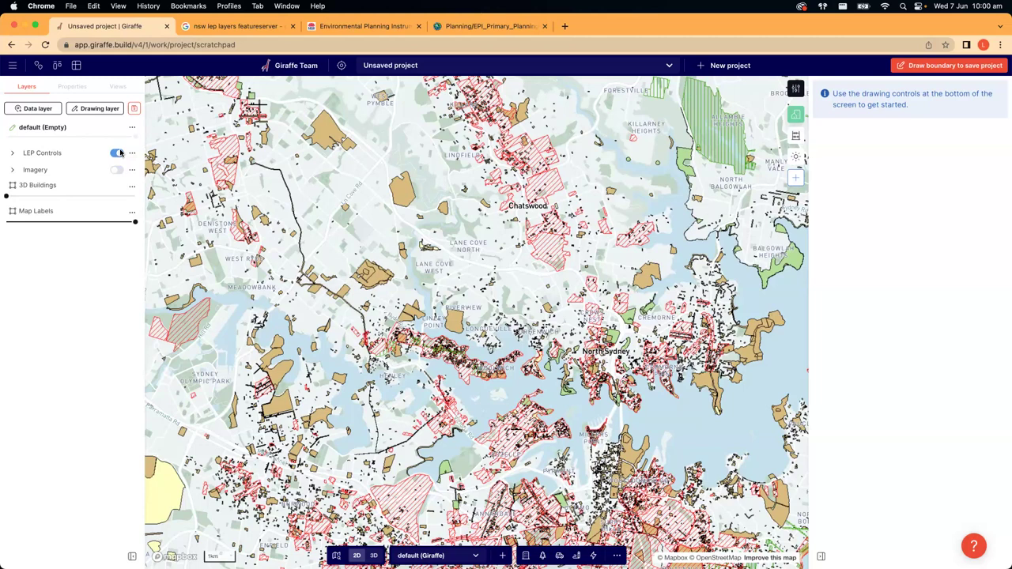
- Switch off LEP Controls and zoom the map in on McClelland St near the oval
left_click(117, 155)
left_click_drag(565, 269, 515, 330)
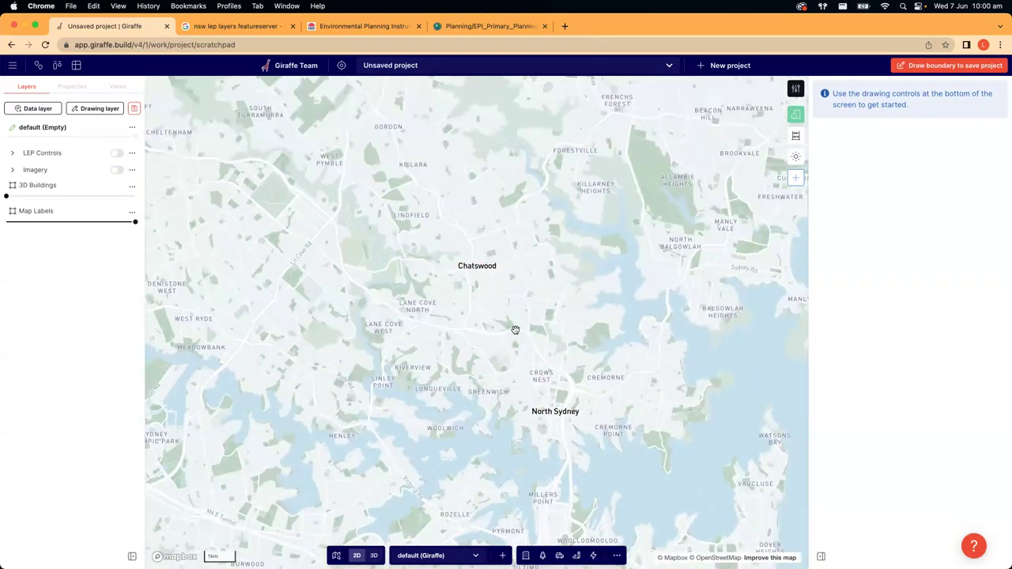
scroll(523, 325, "up", 10)
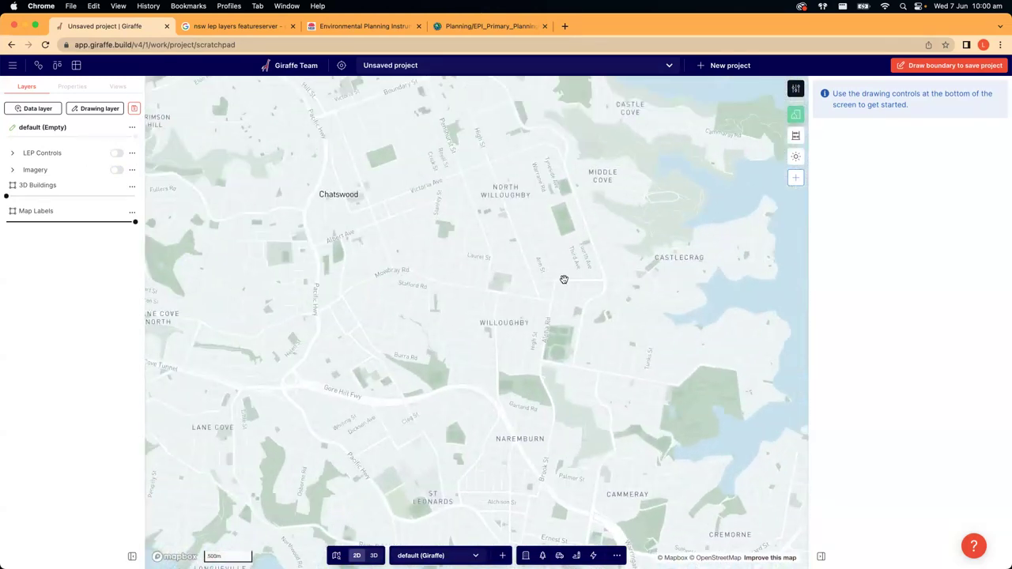
scroll(513, 262, "up", 5)
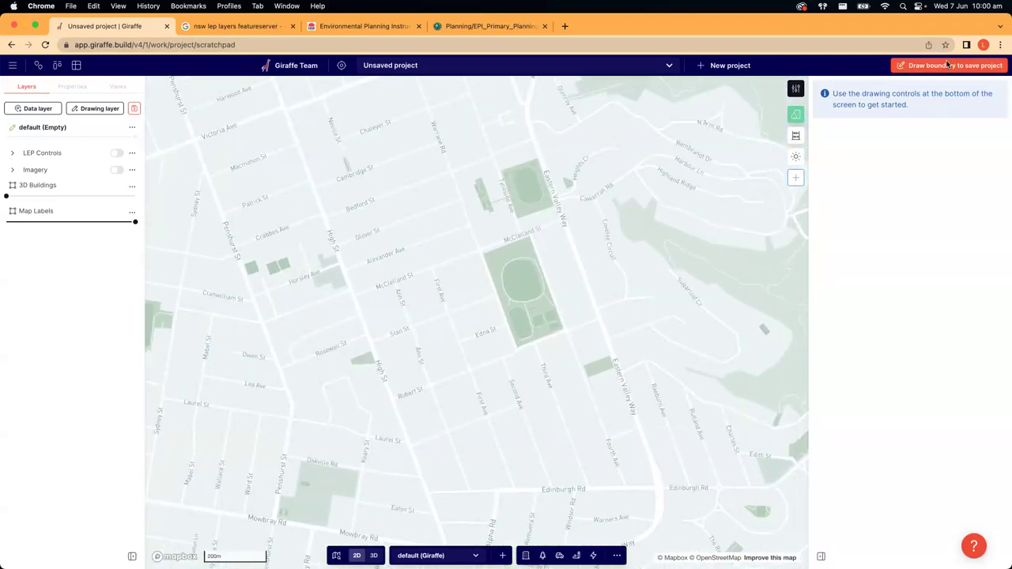
scroll(267, 103, "up", 2)
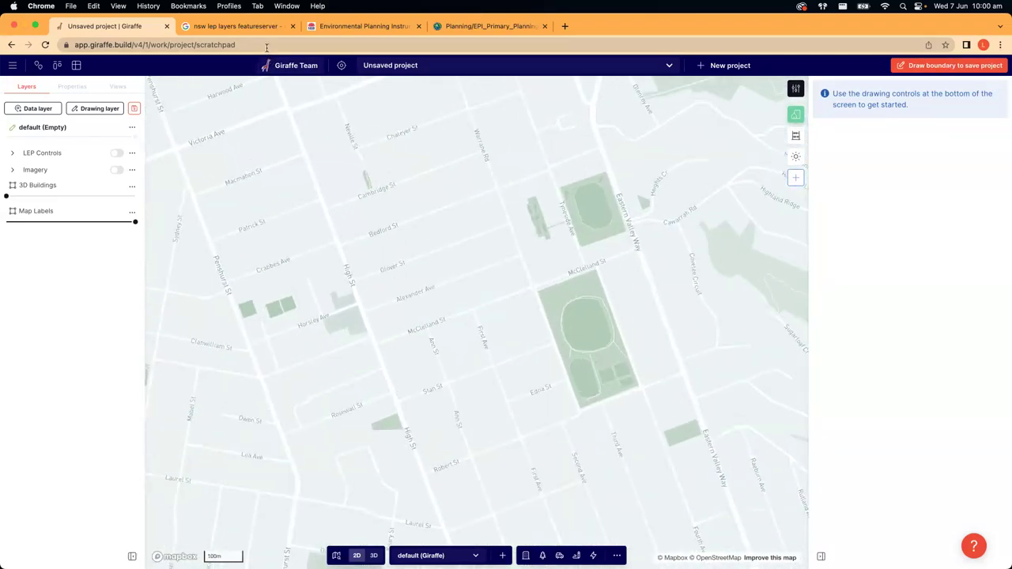
left_click(267, 45)
double_click(301, 45)
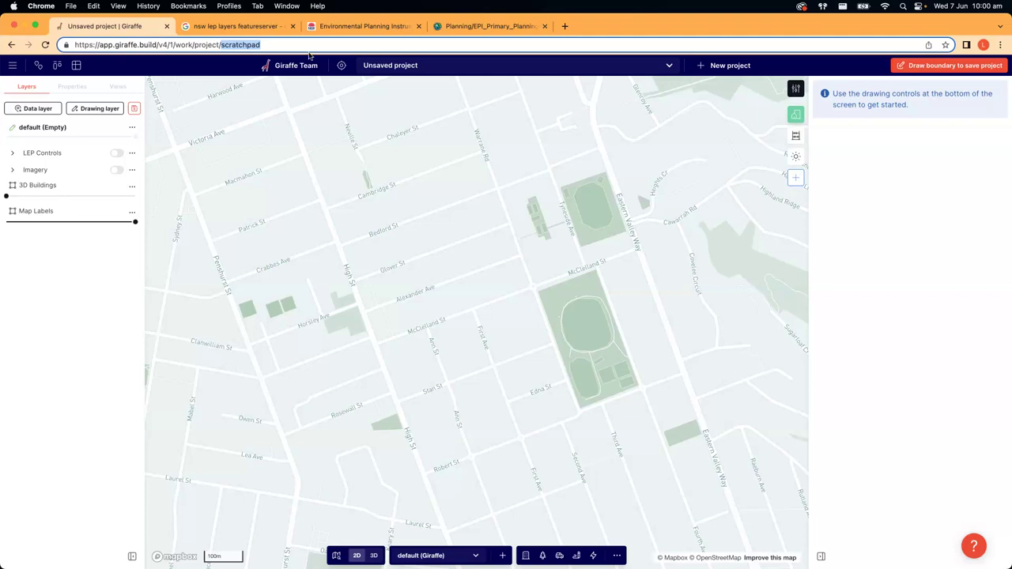
left_click_drag(458, 293, 441, 274)
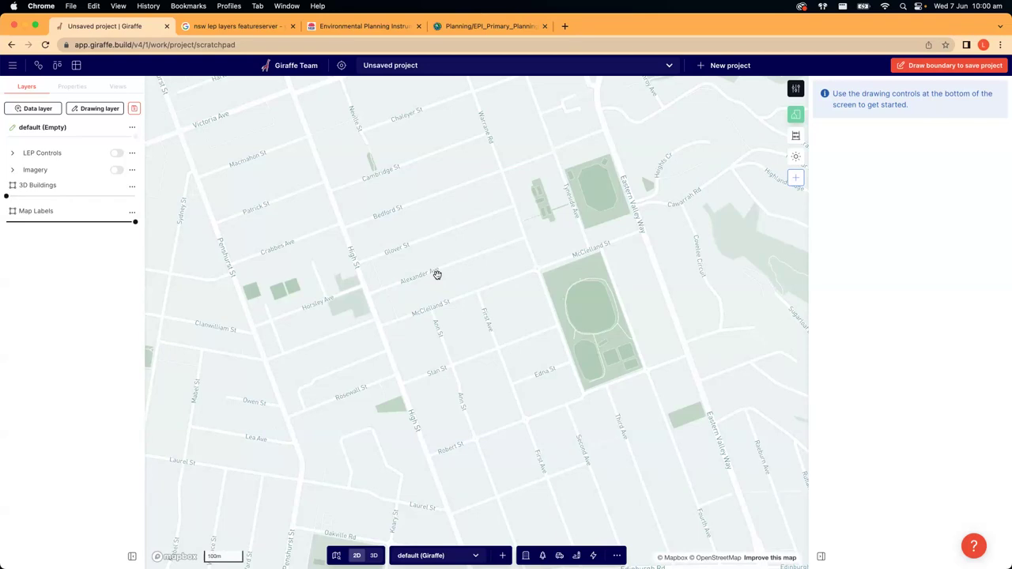
- Draw a four-corner project boundary between McClelland St, Ann St and Robert St
left_click(952, 65)
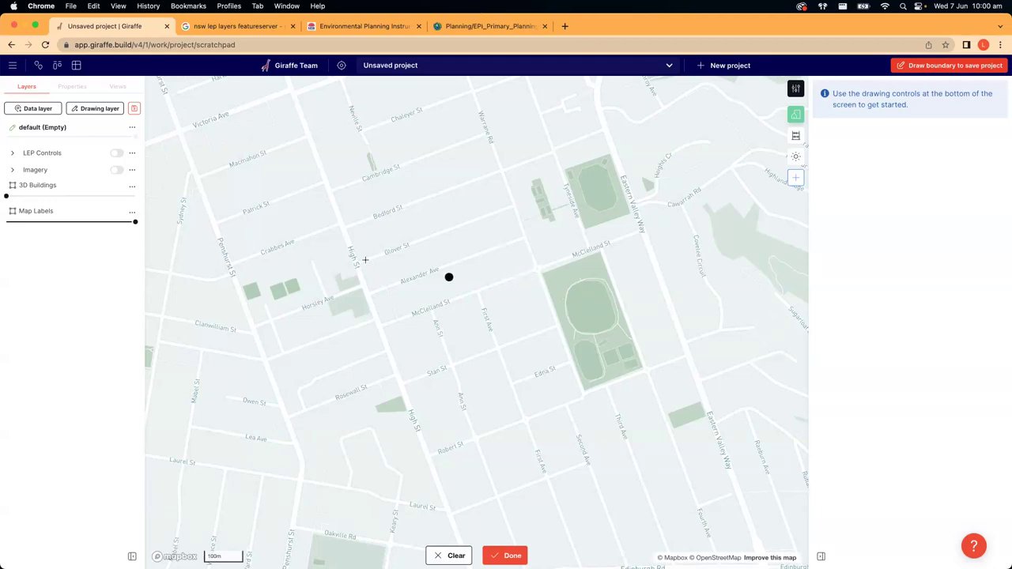
scroll(366, 260, "down", 2)
scroll(479, 316, "up", 3)
left_click(511, 229)
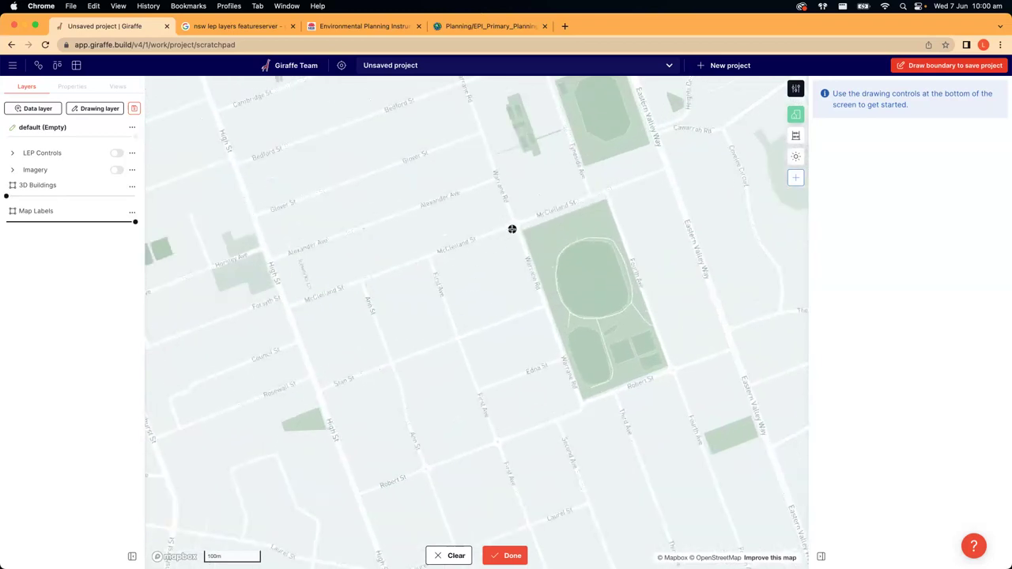
left_click(365, 284)
left_click(427, 459)
left_click(578, 408)
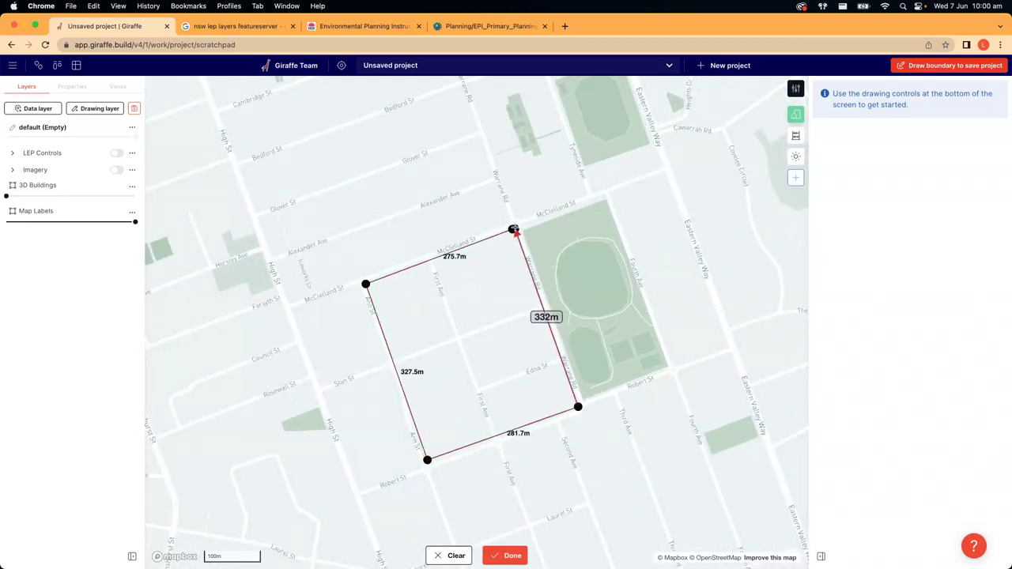
key("Return")
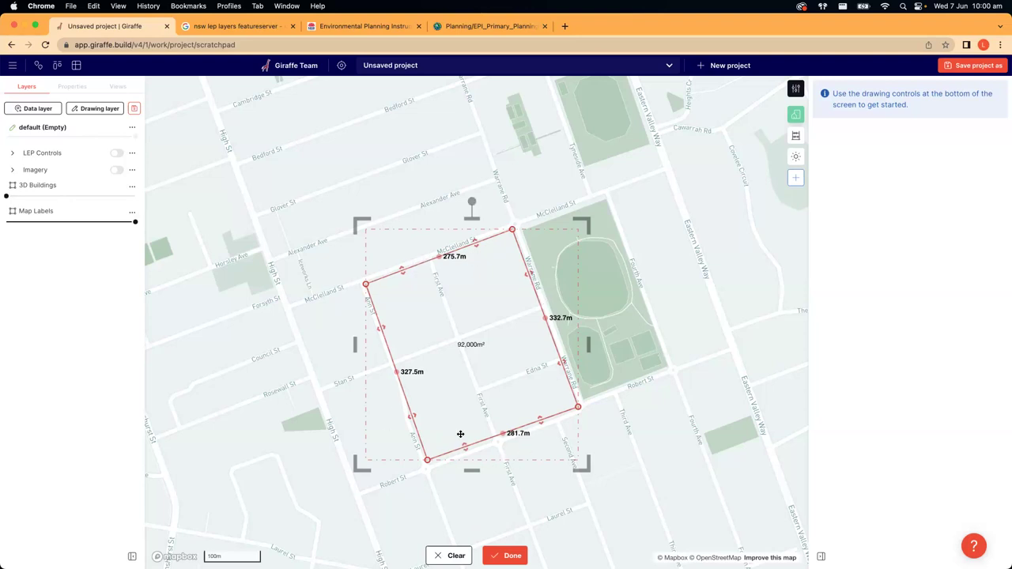
- Reshape the boundary corners, undo the extra top and right corners, and finish the boundary
left_click_drag(427, 459, 530, 472)
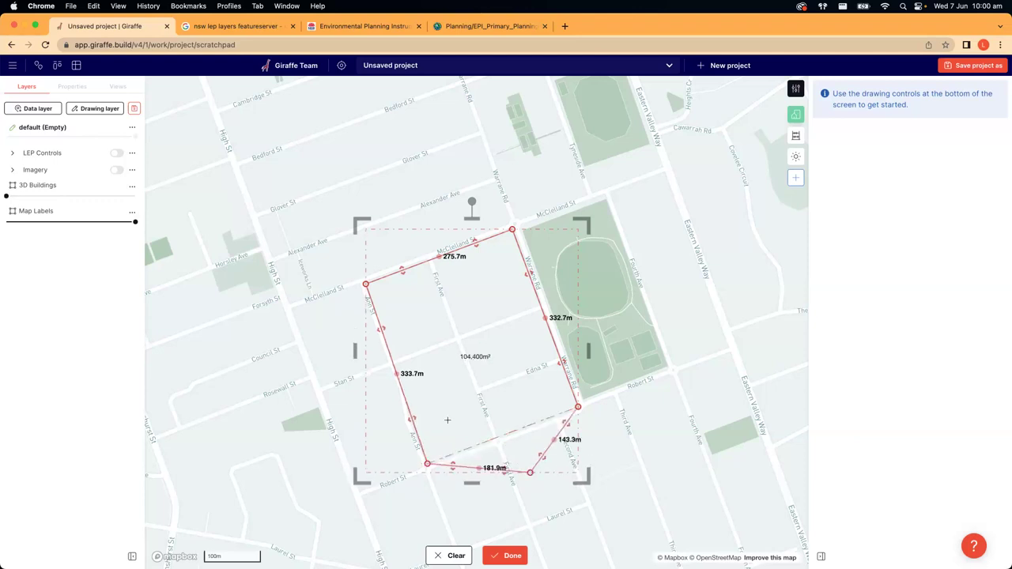
left_click_drag(388, 373, 329, 375)
left_click_drag(432, 258, 436, 228)
left_click_drag(548, 317, 634, 304)
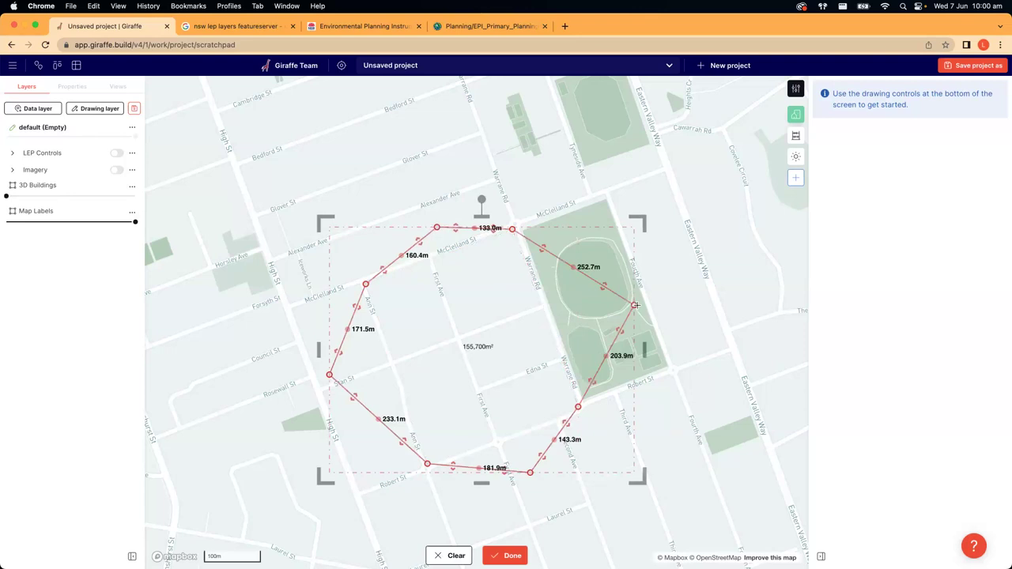
key("super+z")
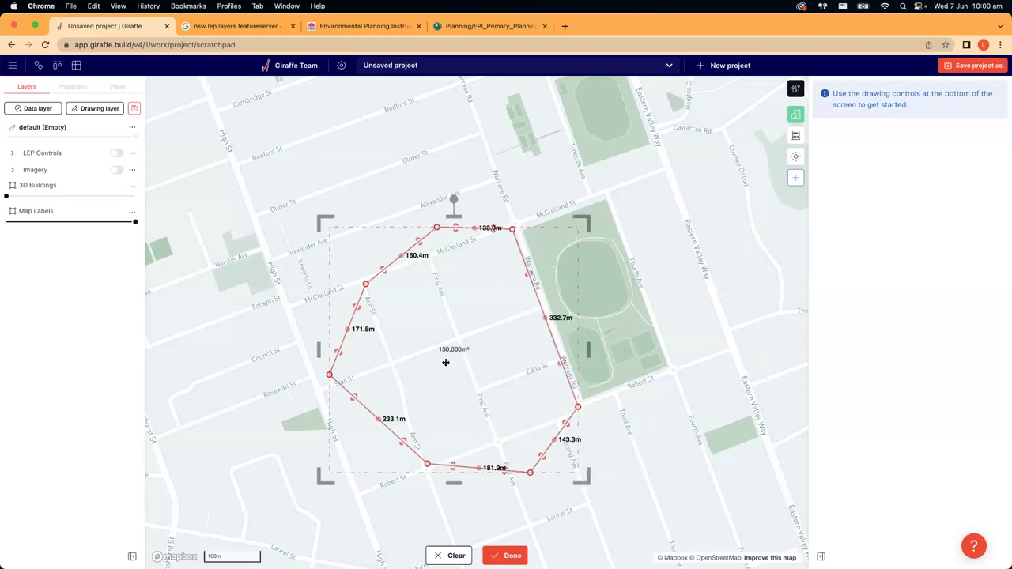
key("super+z")
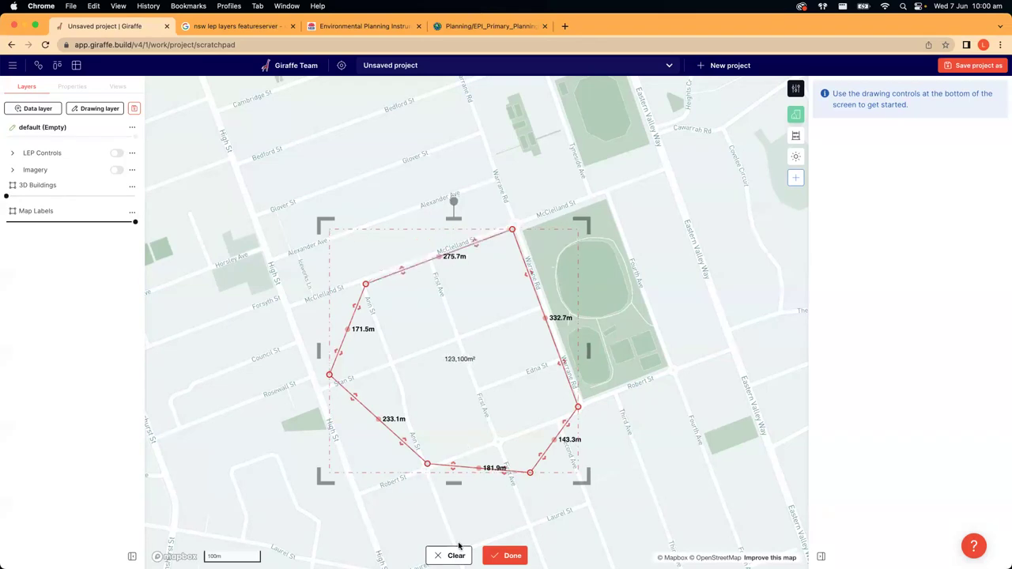
left_click(508, 556)
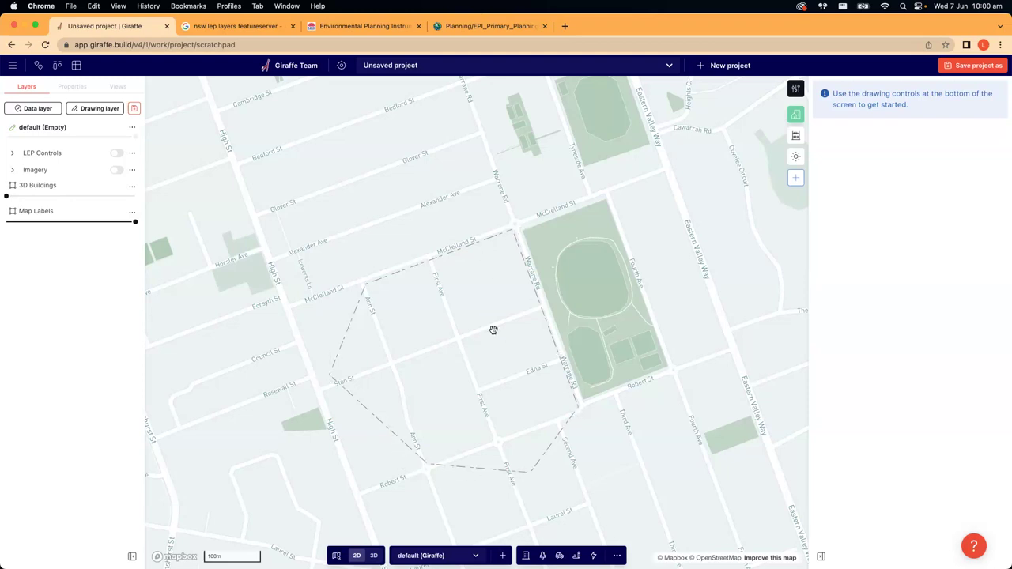
scroll(492, 330, "down", 5)
scroll(493, 329, "up", 4)
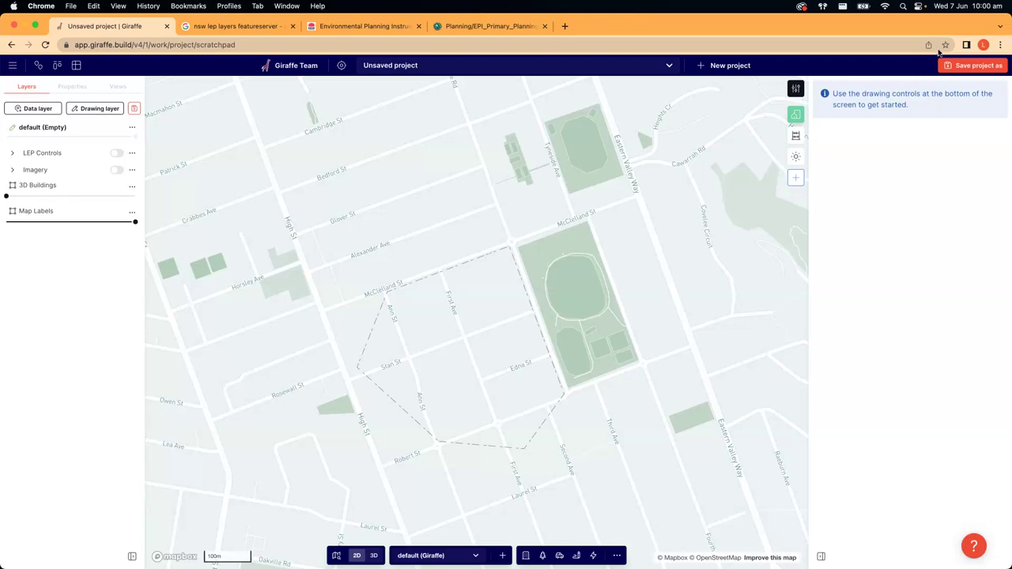
- Save the project as '101 Training Project', replacing the suggested name
left_click(978, 66)
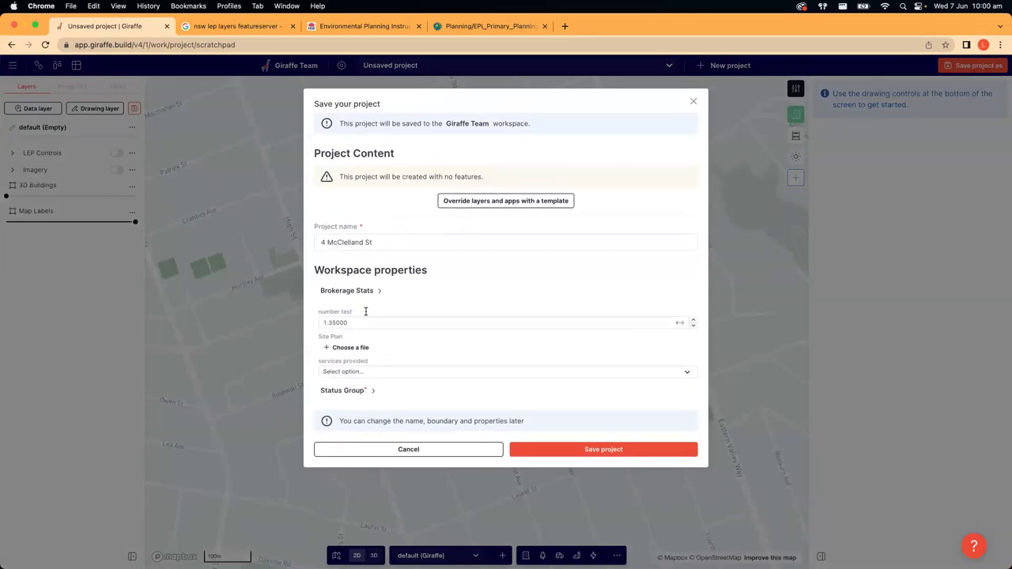
left_click_drag(388, 242, 302, 245)
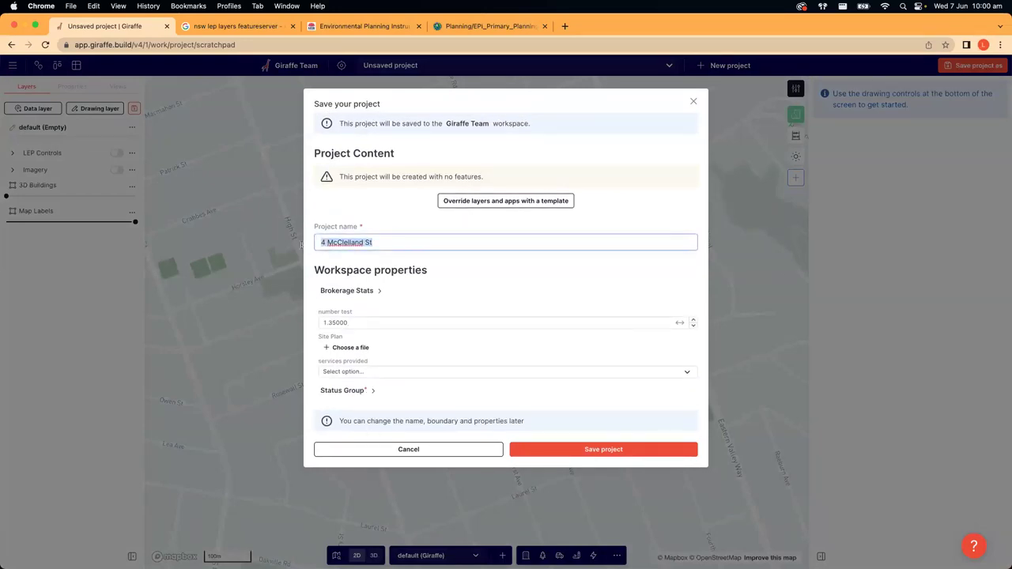
left_click_drag(380, 242, 292, 239)
type("101 Training")
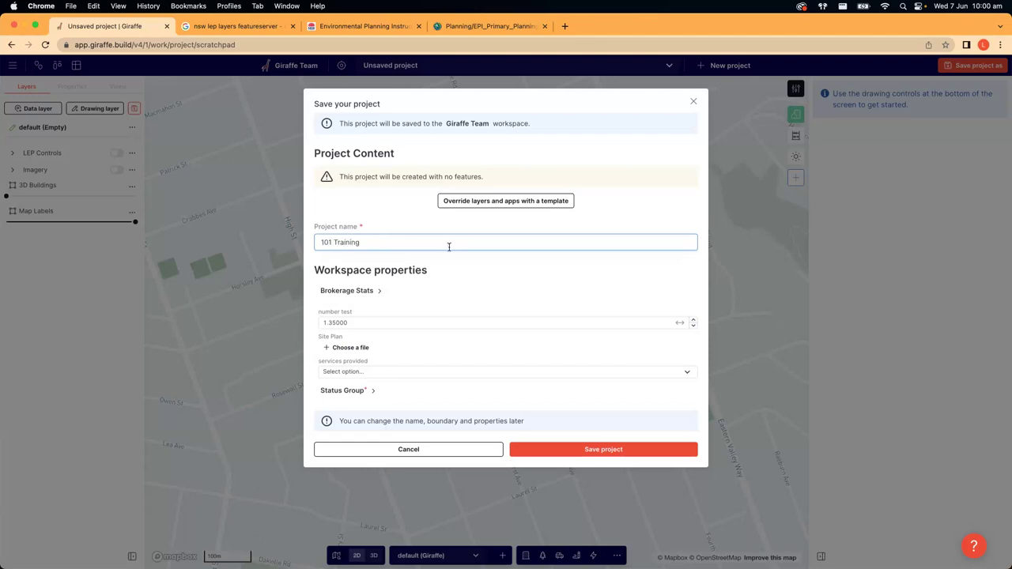
type(" Project")
left_click_drag(413, 241, 324, 241)
left_click(434, 220)
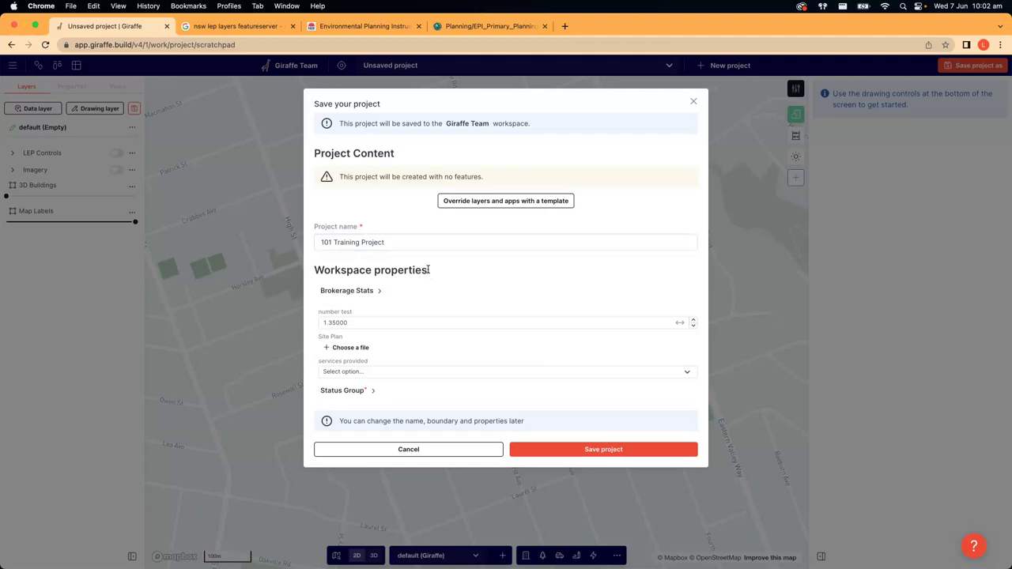
left_click_drag(428, 270, 311, 272)
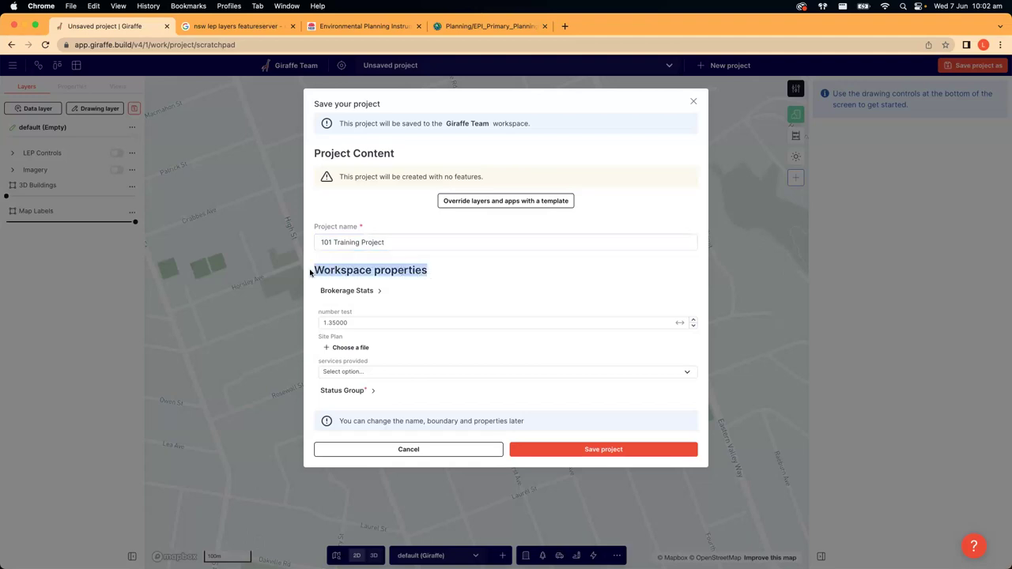
left_click(361, 271)
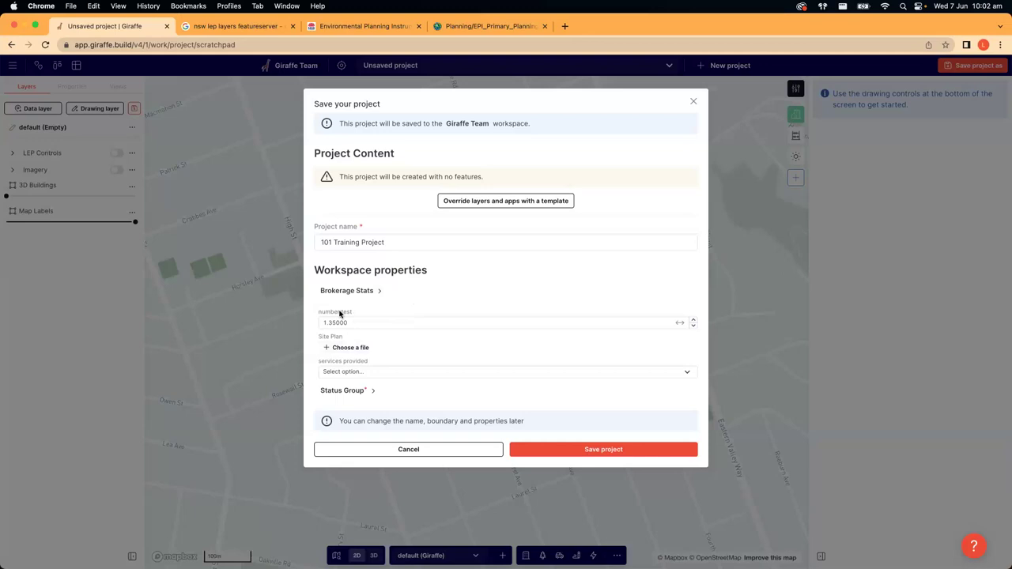
left_click(598, 451)
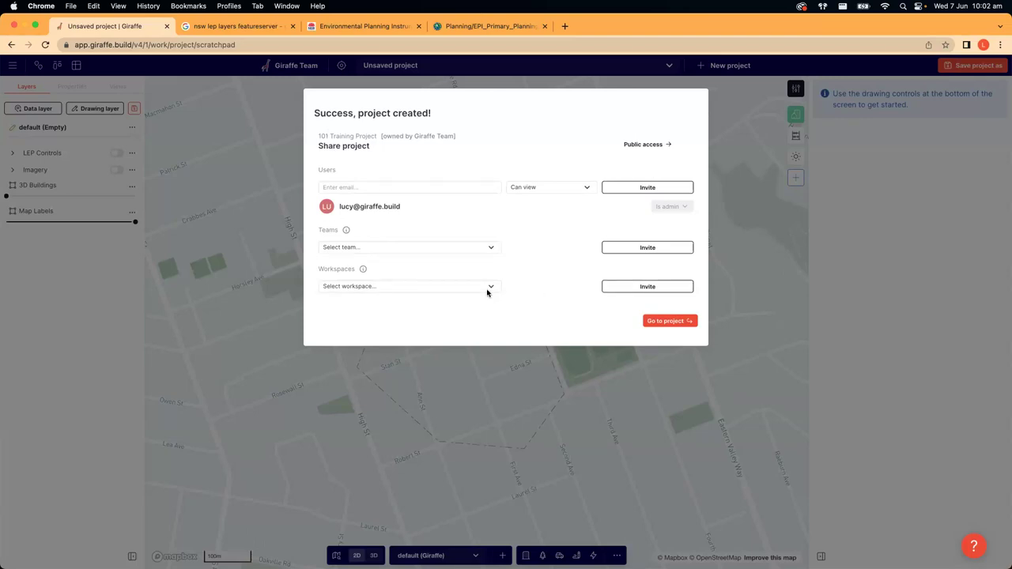
- Invite a second user by e-mail with Can edit permission
left_click(354, 188)
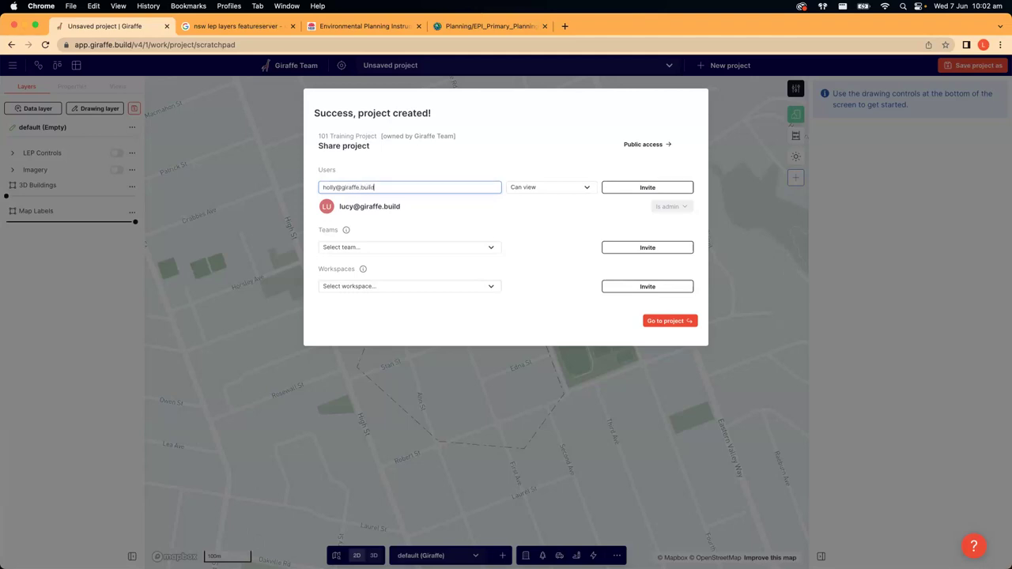
left_click(556, 193)
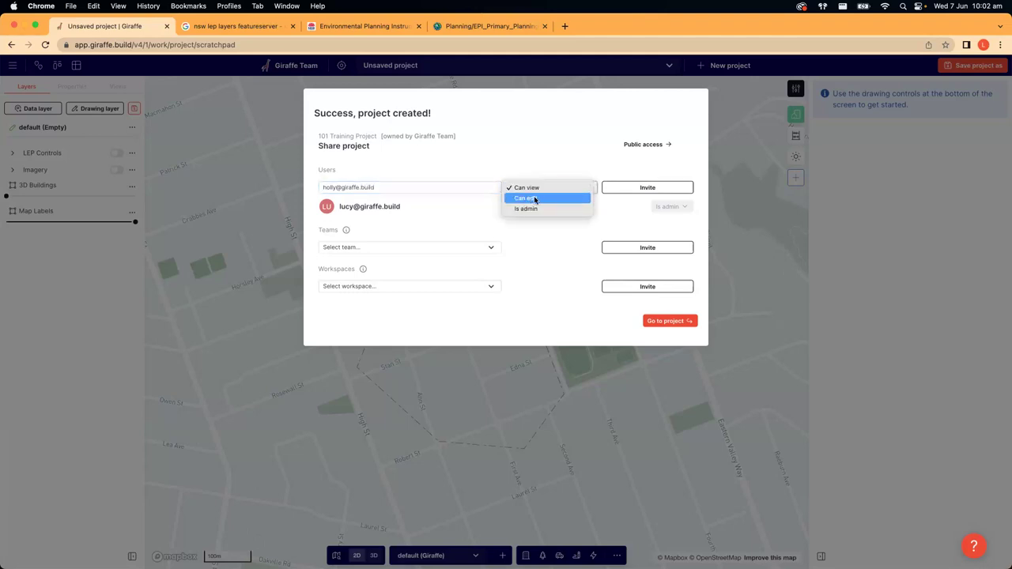
key("Return")
left_click(635, 190)
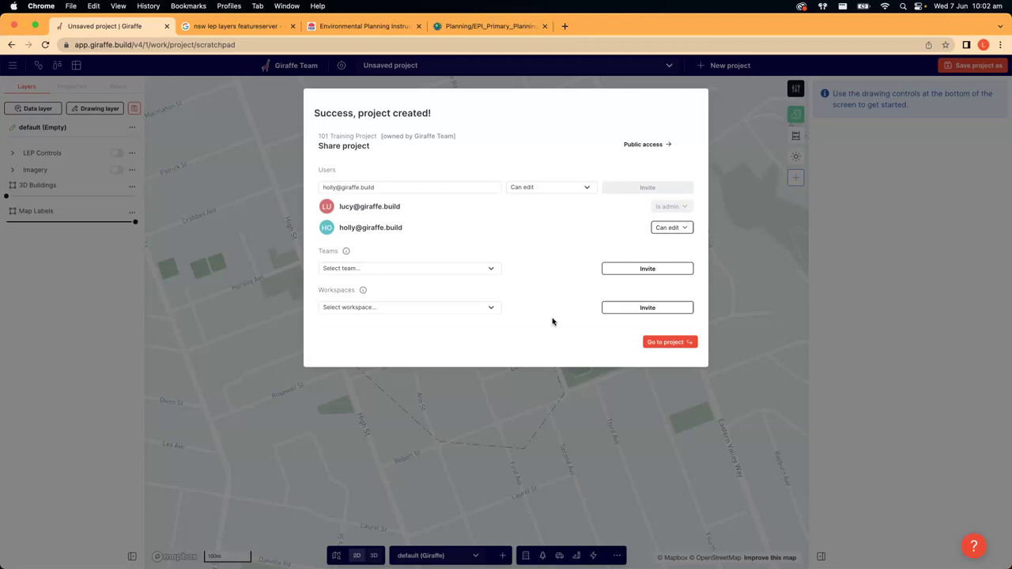
- Review the Teams and Workspaces sharing options, then go into the project
left_click(491, 270)
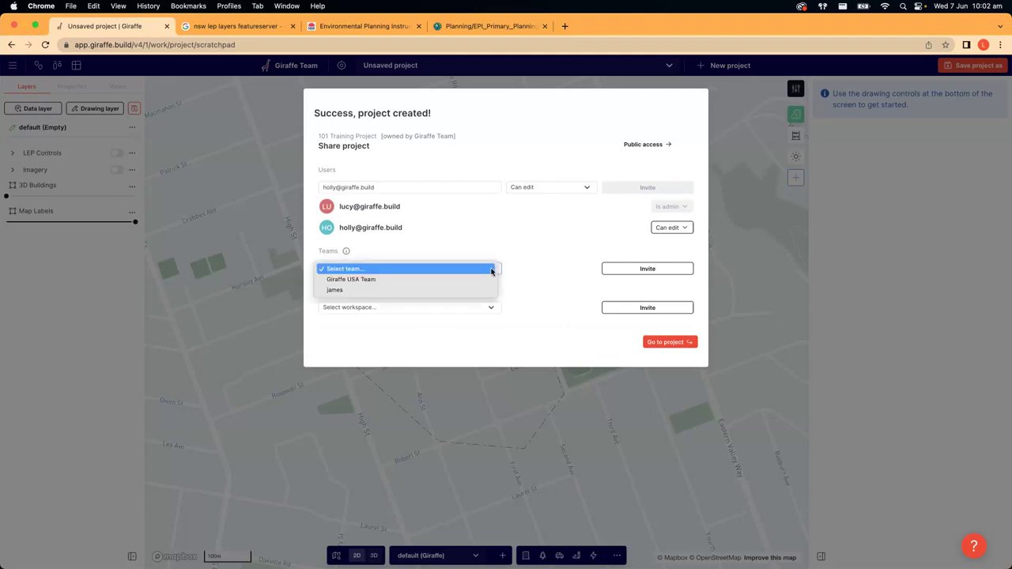
left_click(483, 307)
left_click(541, 298)
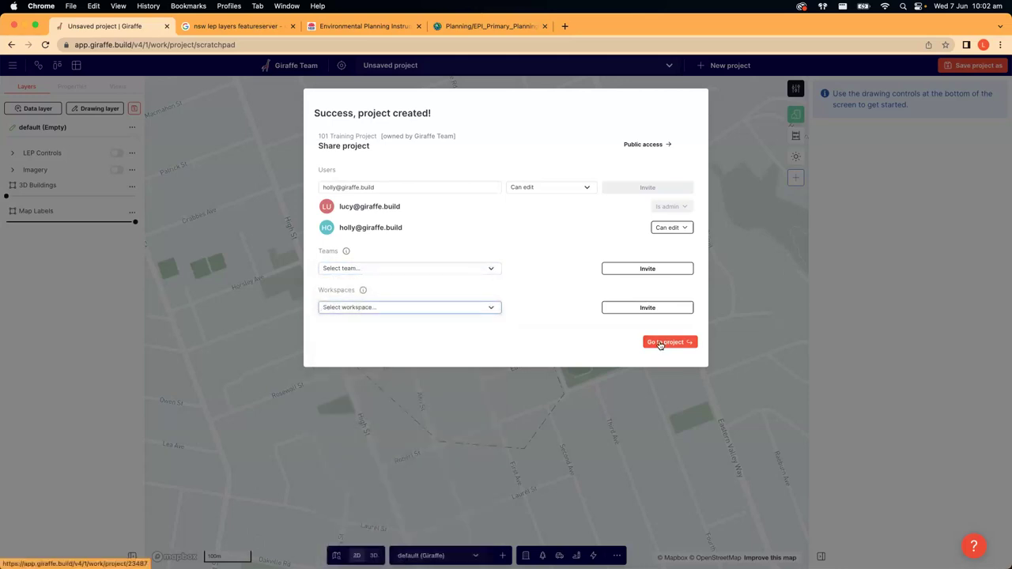
left_click(660, 342)
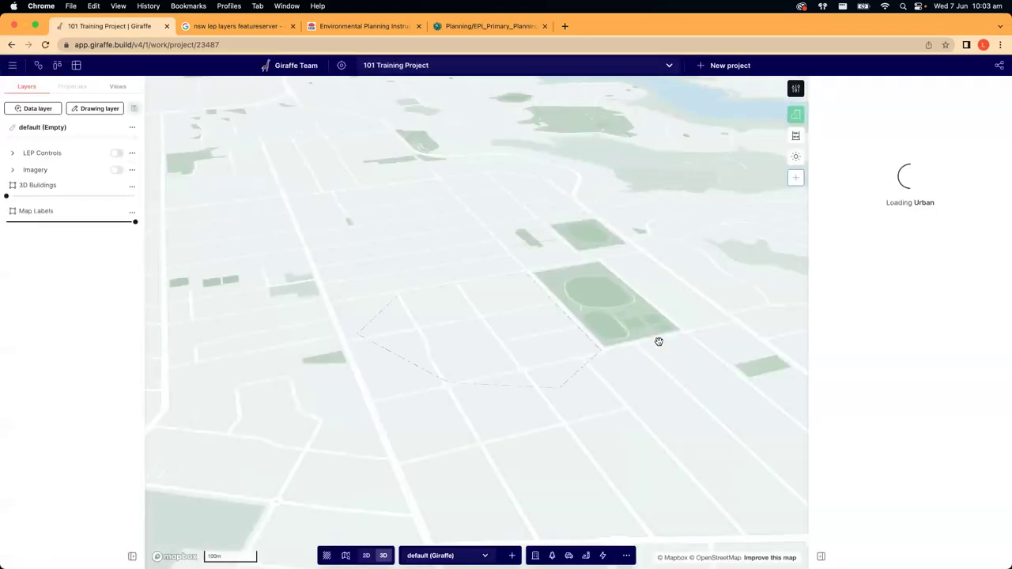
scroll(659, 342, "up", 3)
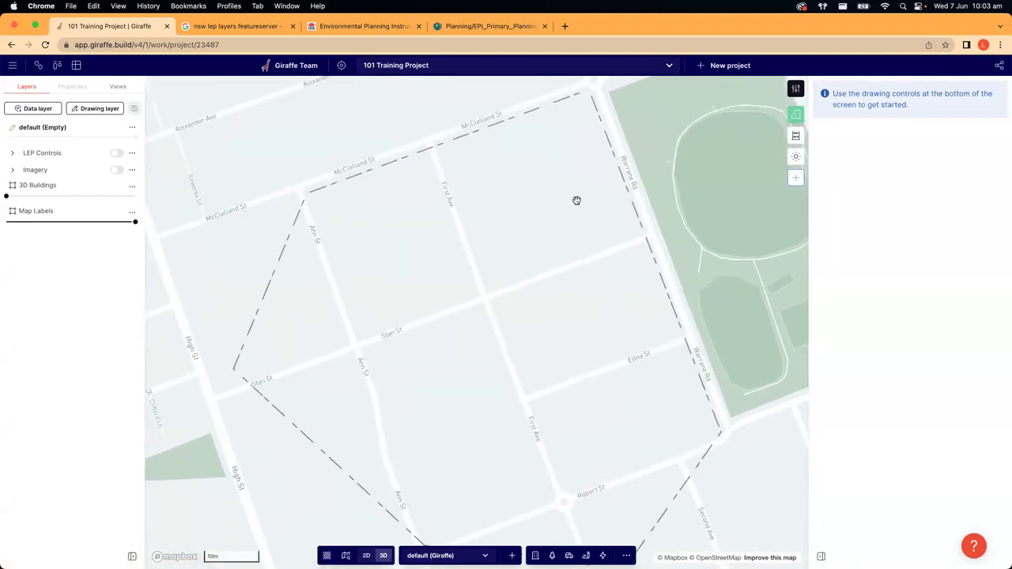
scroll(441, 253, "down", 4)
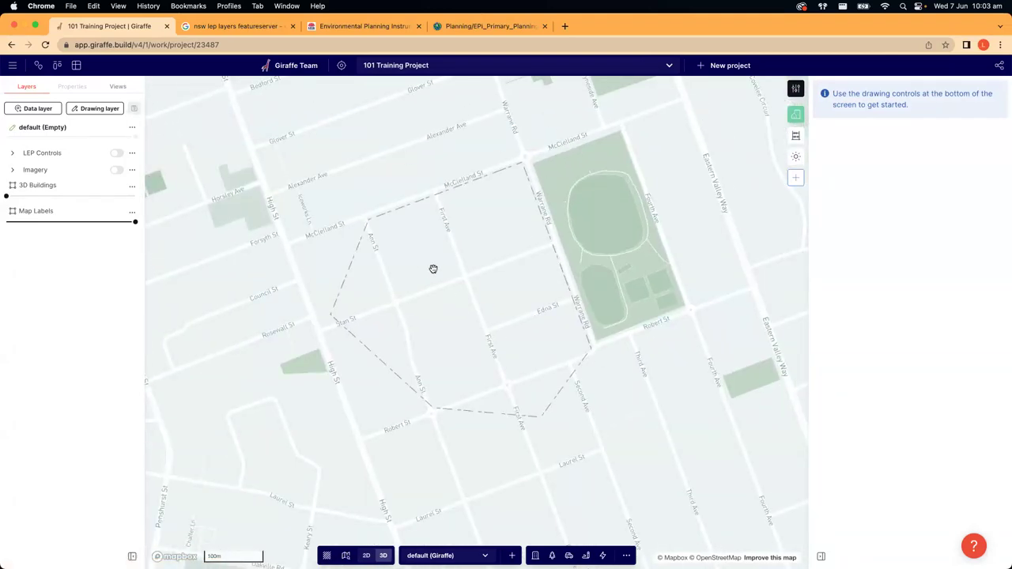
left_click_drag(431, 264, 435, 283)
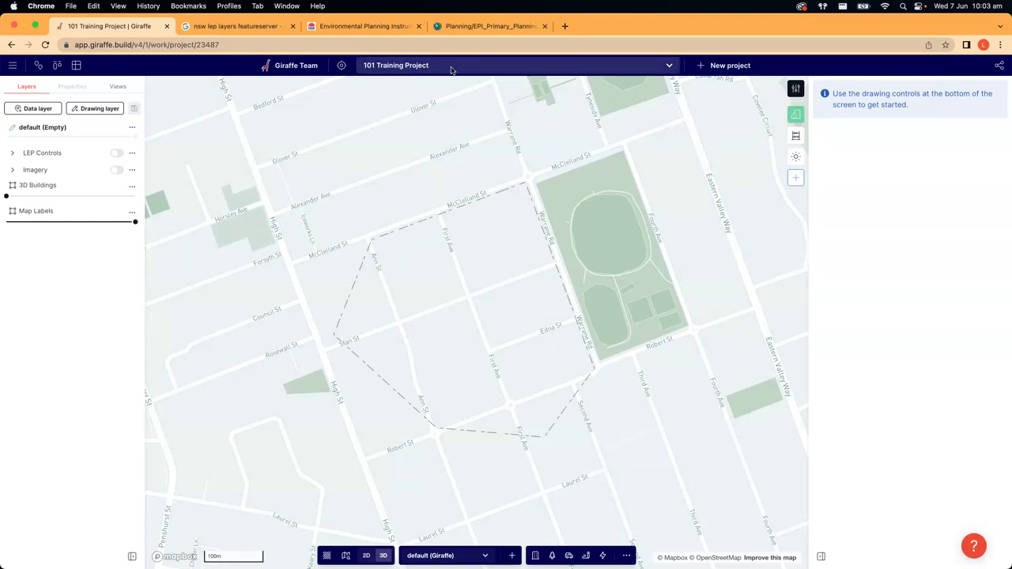
left_click(450, 69)
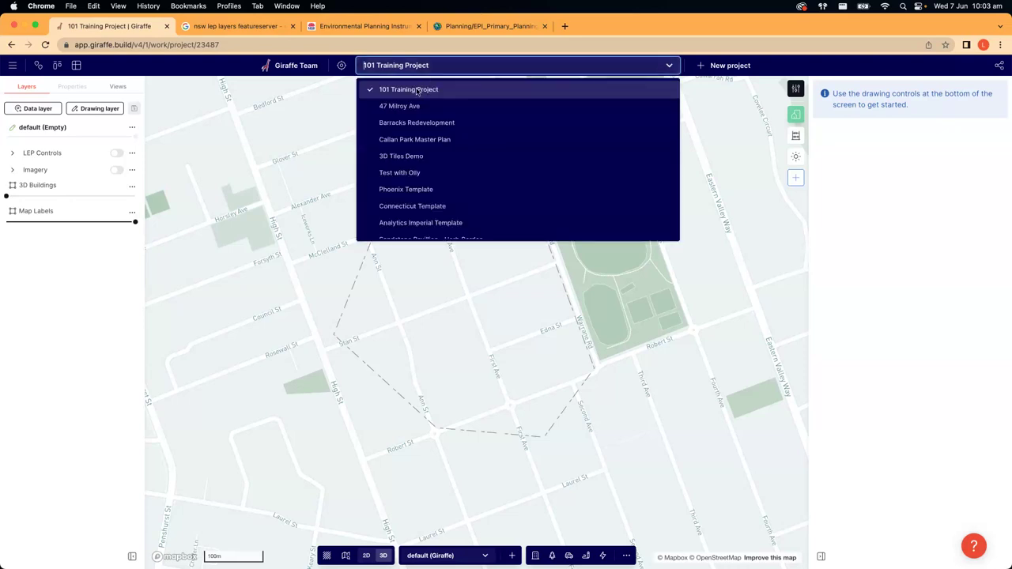
left_click(409, 104)
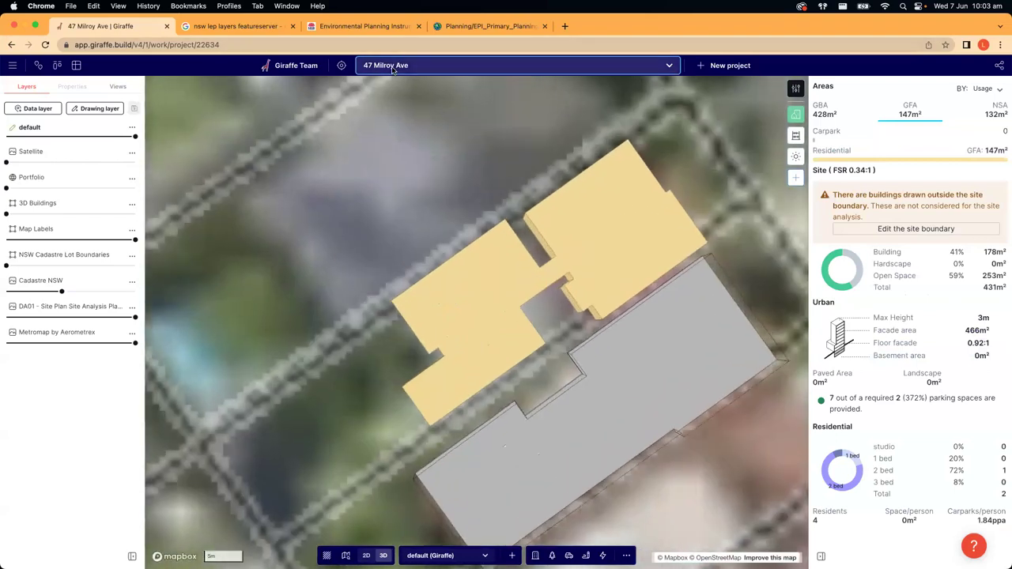
left_click(411, 65)
left_click(450, 222)
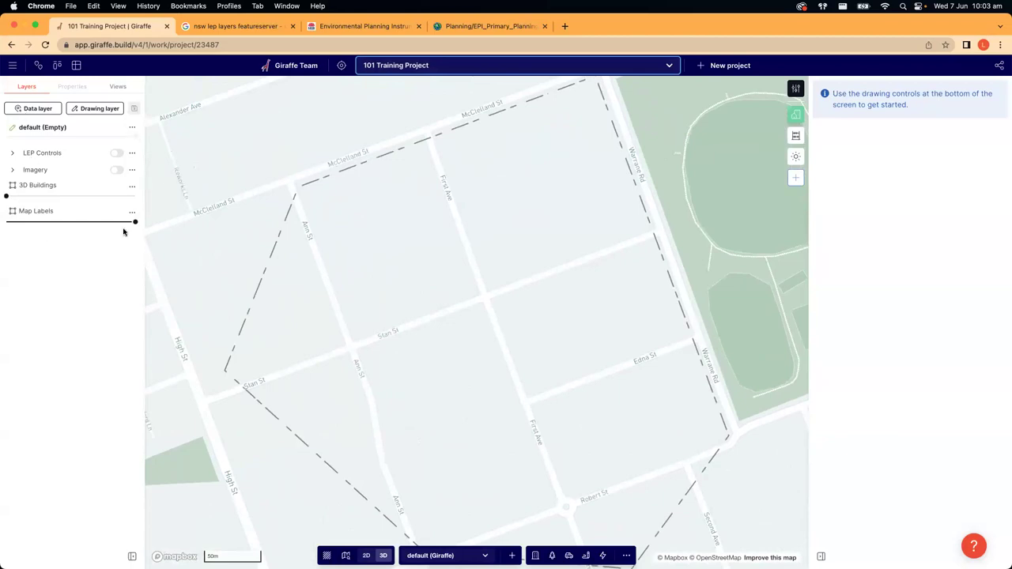
- Check project number 23487 in the web address and reframe the site boundary
scroll(314, 293, "down", 3)
left_click_drag(313, 293, 389, 296)
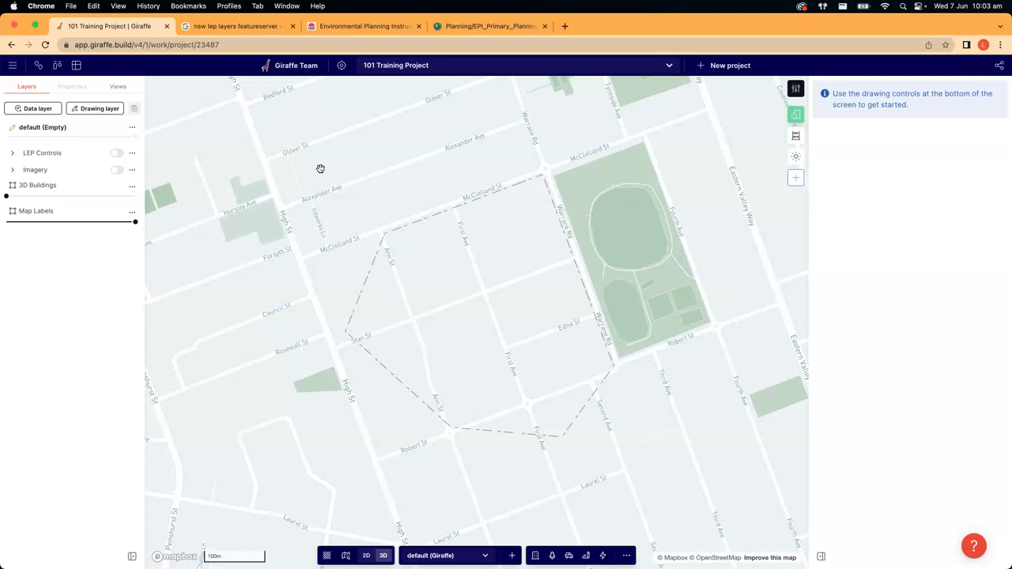
scroll(411, 81, "up", 2)
left_click(257, 44)
left_click(279, 44)
left_click_drag(300, 44, 25, 38)
left_click(291, 44)
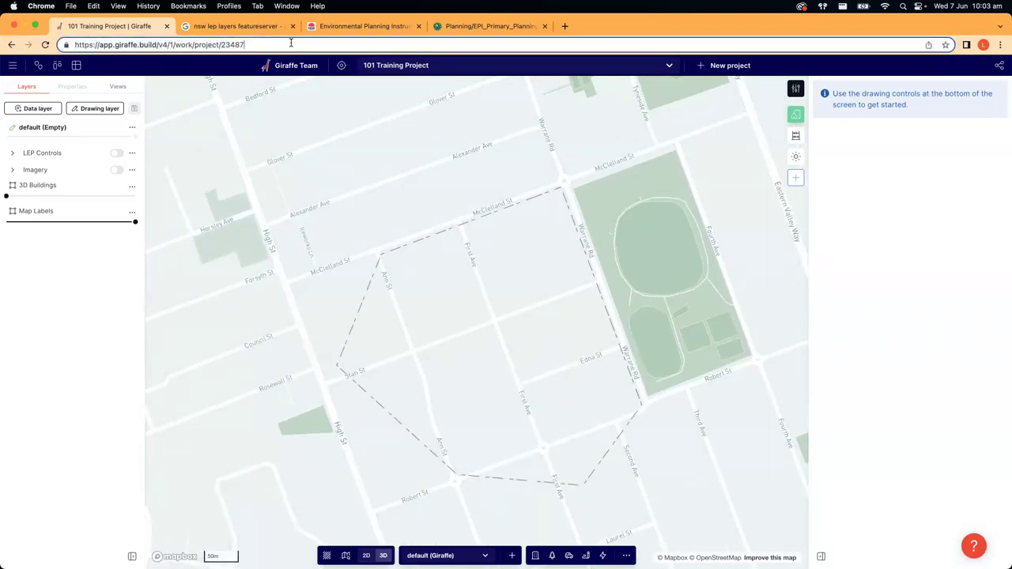
double_click(234, 45)
left_click_drag(513, 206, 463, 229)
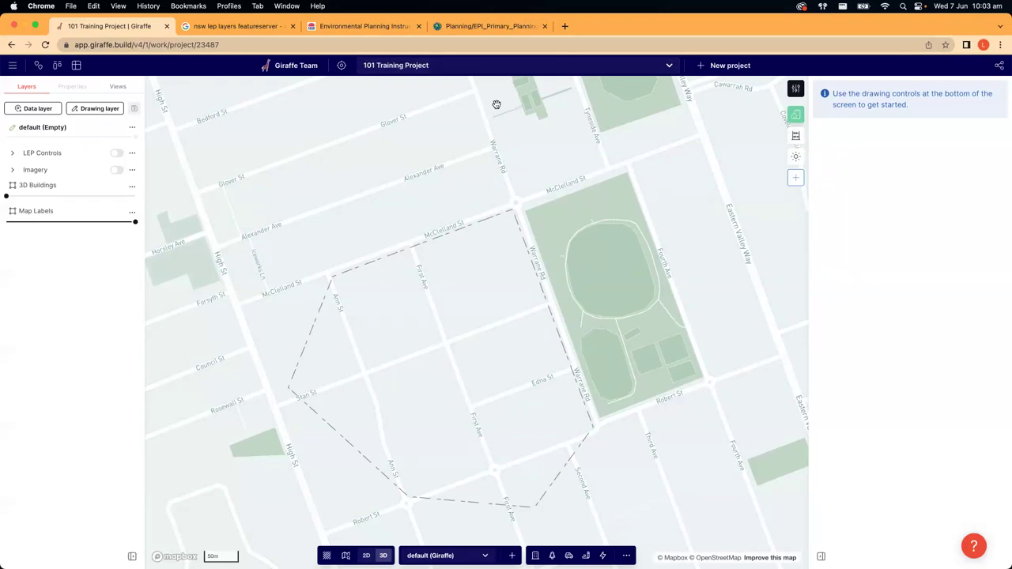
scroll(499, 285, "down", 5)
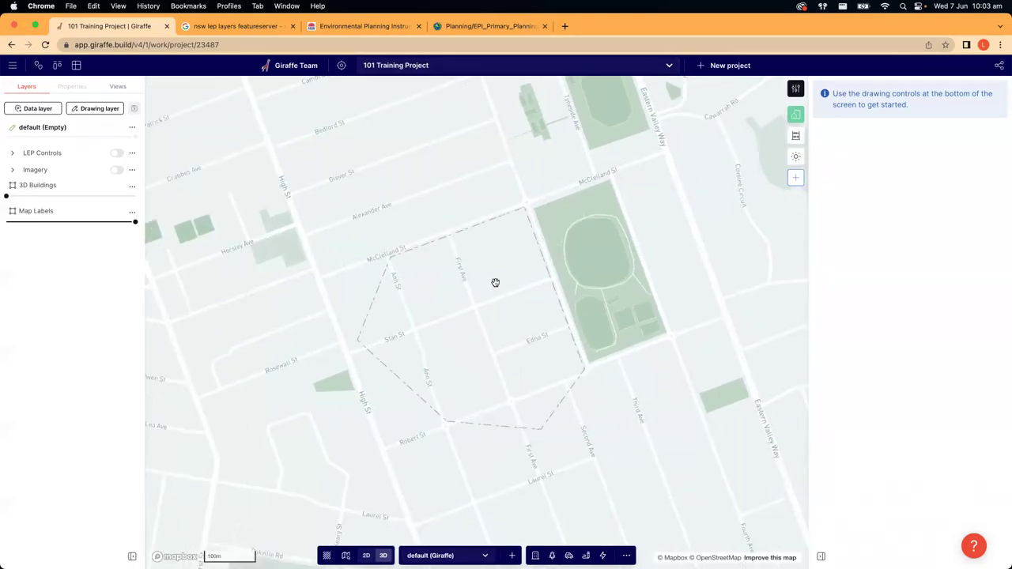
- Turn on the LEP Controls overlays and drag Map Labels onto 3D Buildings to group them
left_click(115, 154)
left_click(12, 153)
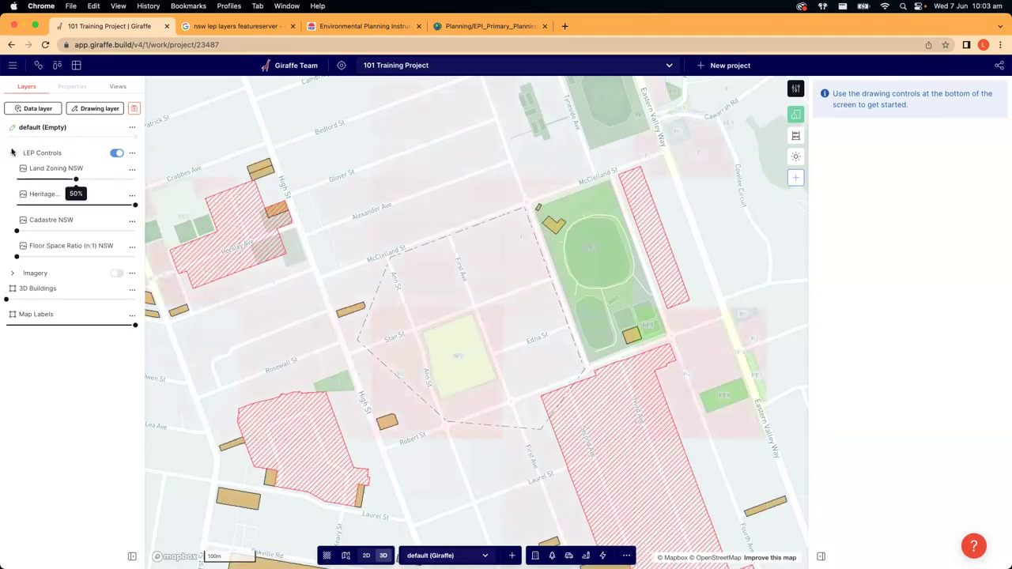
left_click(12, 154)
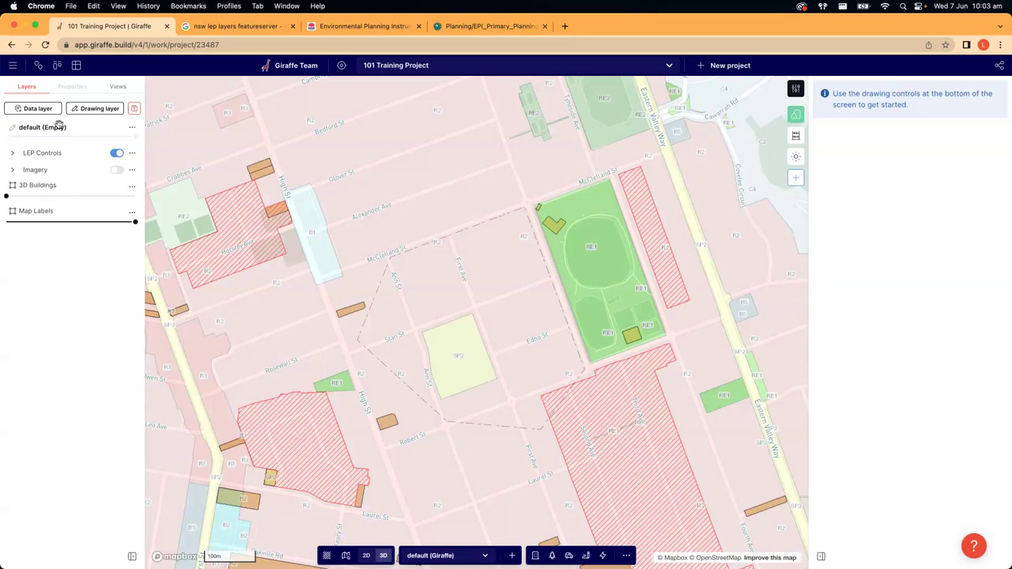
left_click_drag(34, 211, 38, 188)
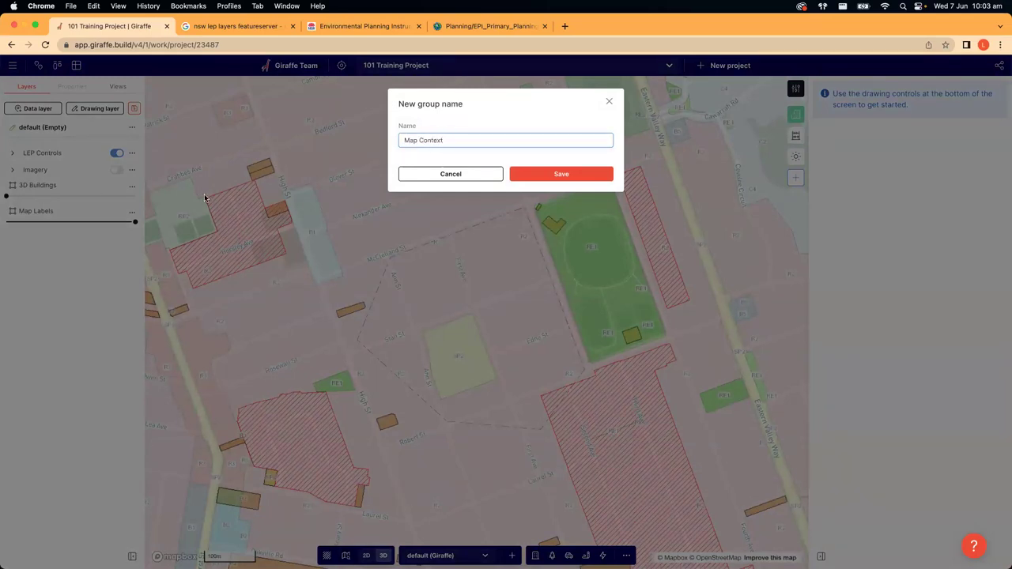
- Name the new layer group 'Map Context' and save it
type("Map Context")
left_click(528, 173)
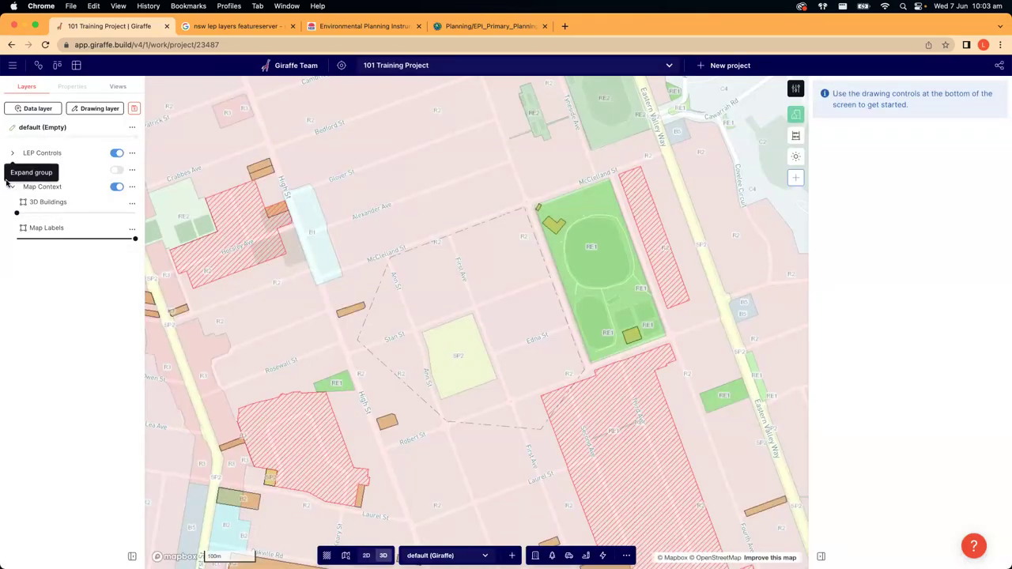
left_click(9, 186)
- Lower the Land Zoning NSW opacity so the street map shows around the hatched heritage block
left_click(12, 153)
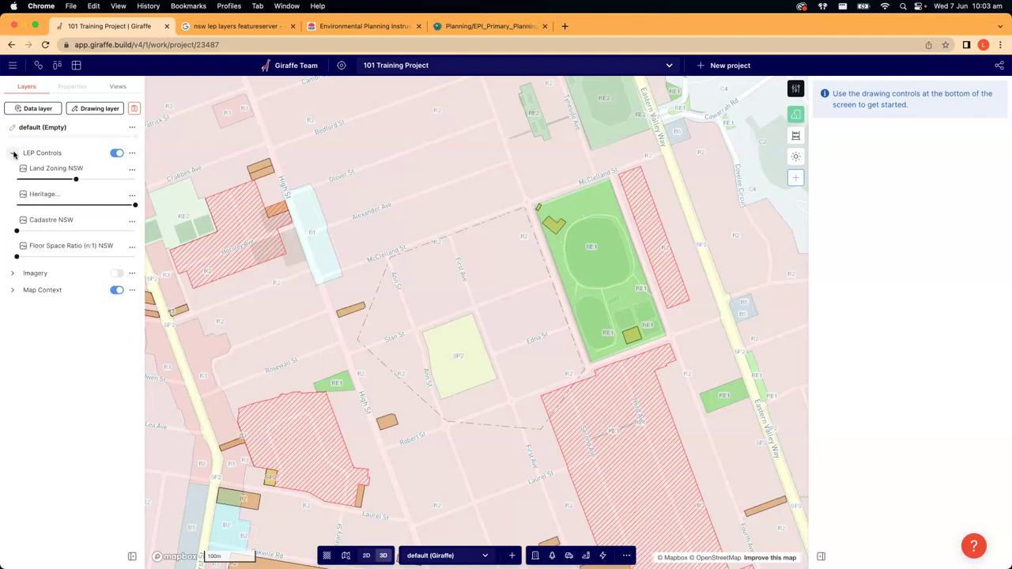
left_click_drag(75, 179, 45, 191)
left_click_drag(403, 273, 379, 271)
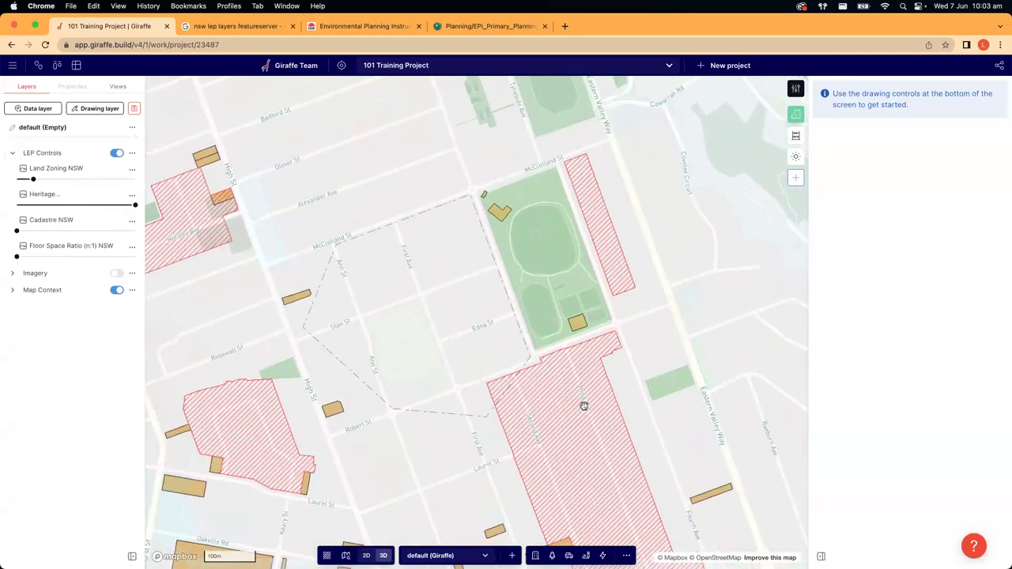
scroll(545, 372, "down", 3)
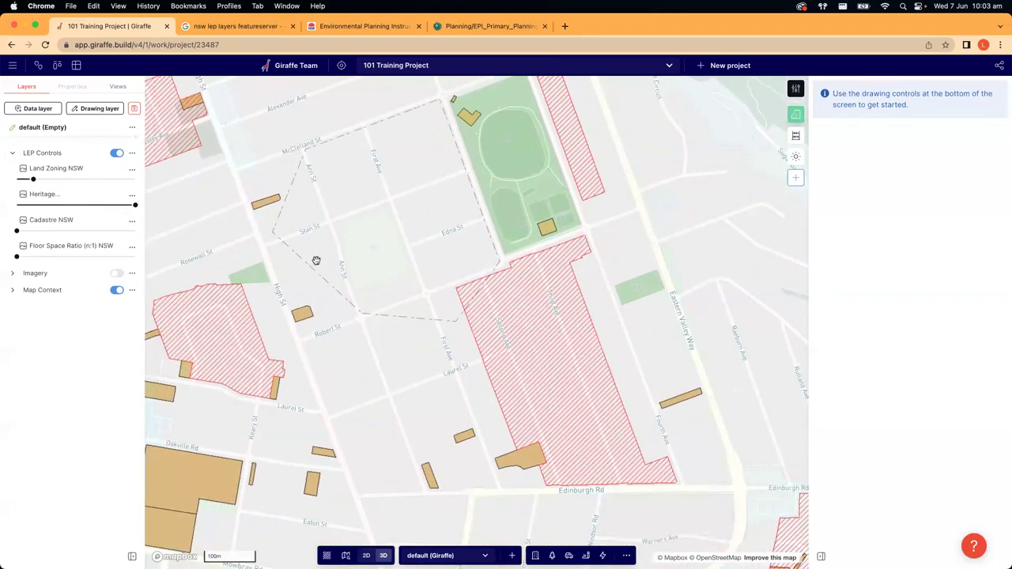
scroll(582, 230, "up", 3)
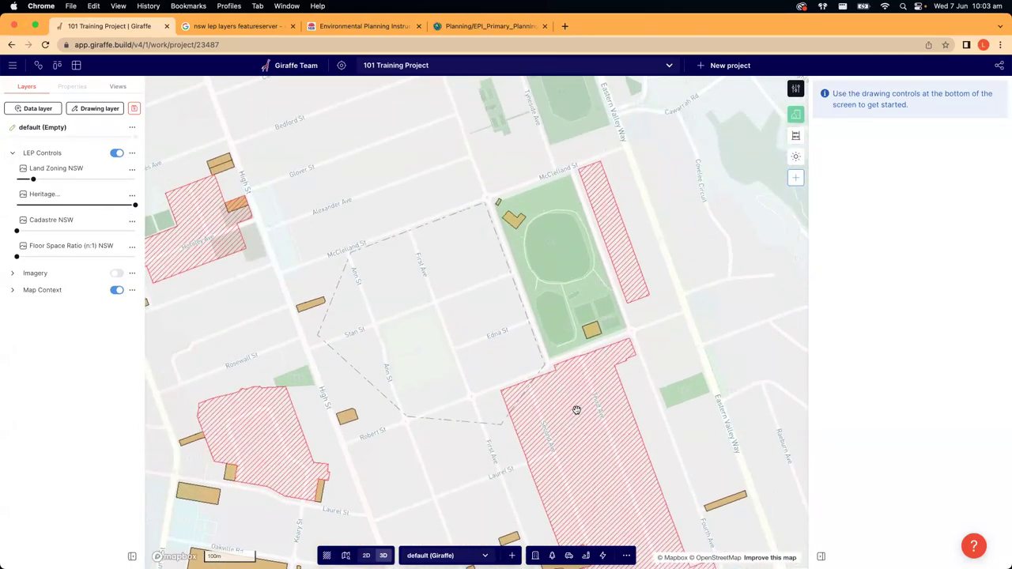
scroll(526, 310, "down", 3)
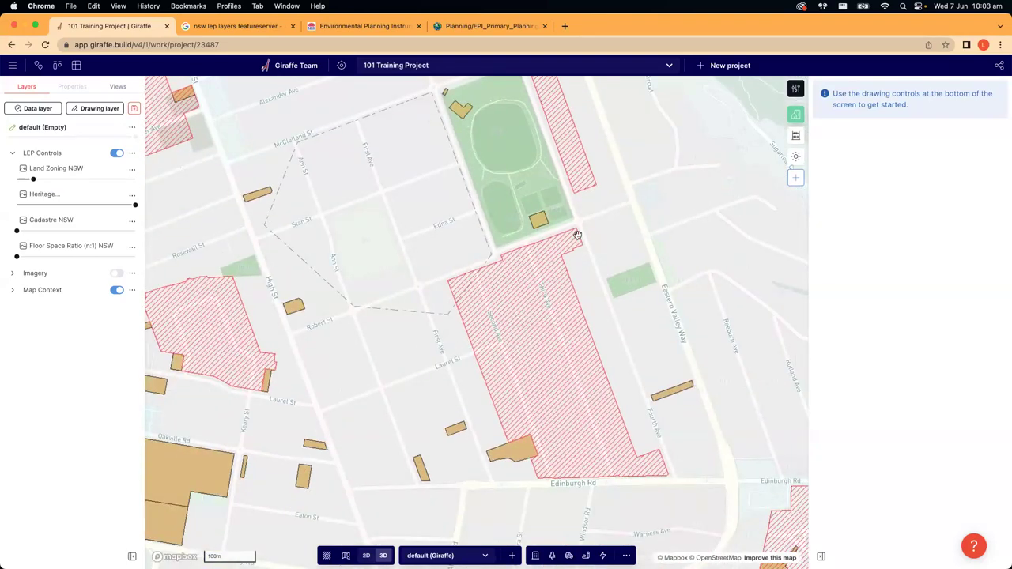
scroll(569, 387, "left", 3)
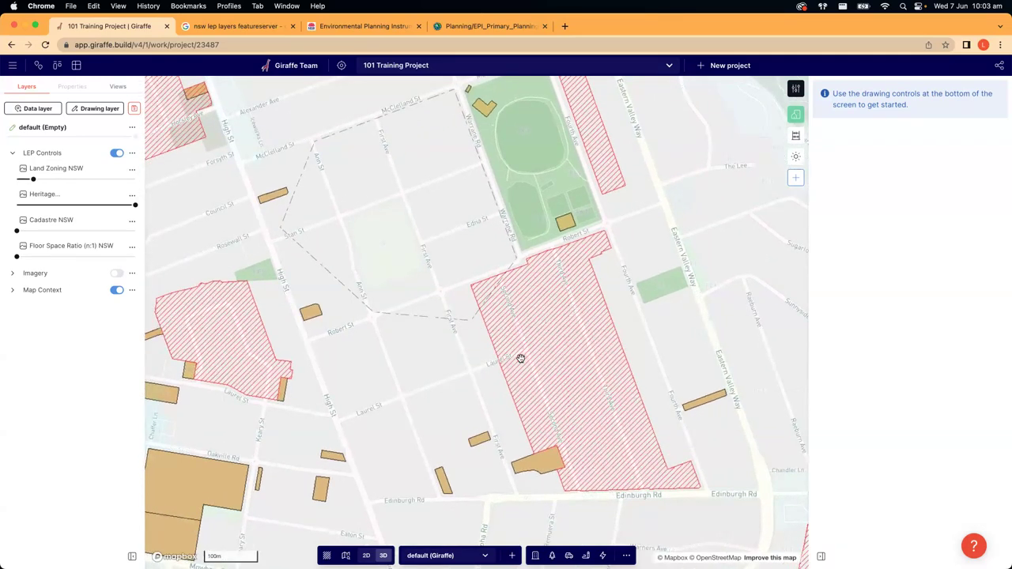
left_click_drag(520, 356, 545, 379)
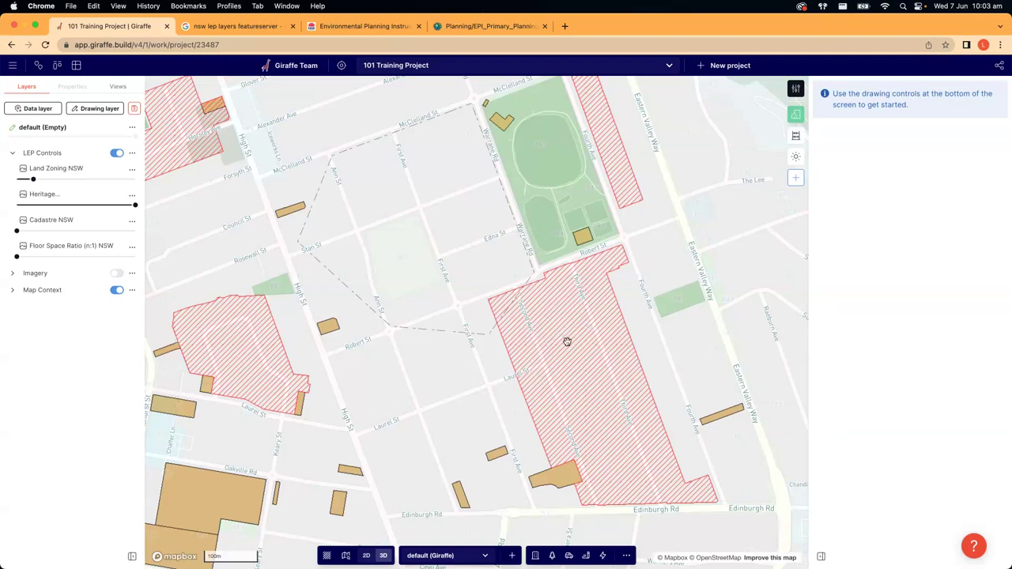
scroll(543, 275, "up", 2)
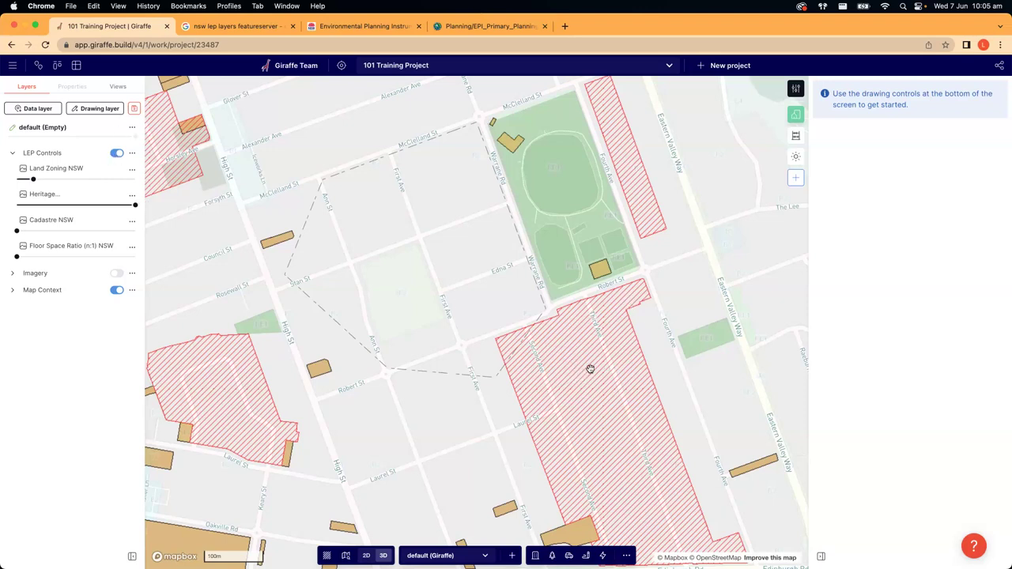
- Expand and collapse the LEP Controls, Imagery and Map Context layer groups
left_click(12, 155)
left_click(12, 155)
left_click(12, 273)
left_click(12, 367)
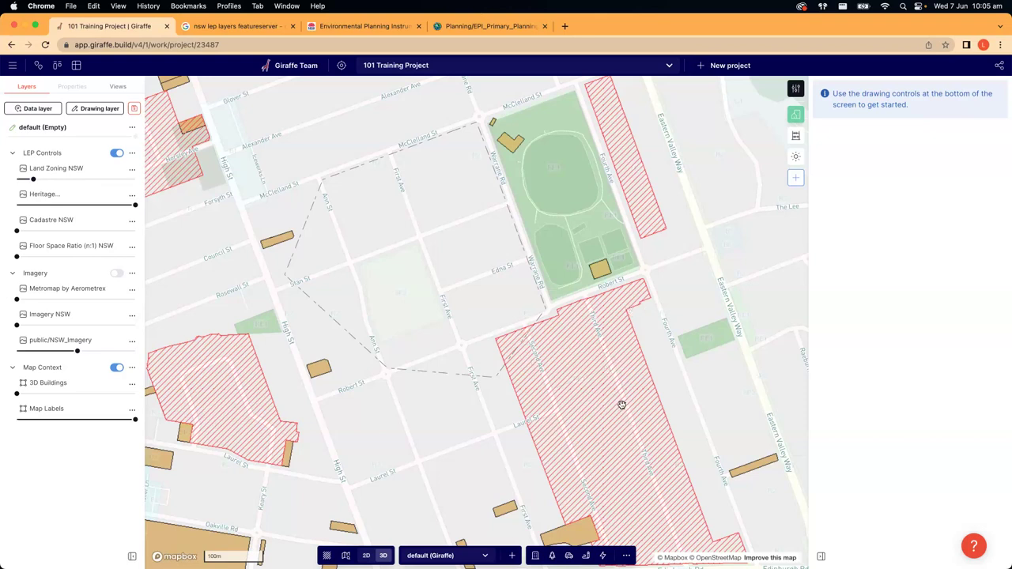
scroll(149, 405, "up", 2)
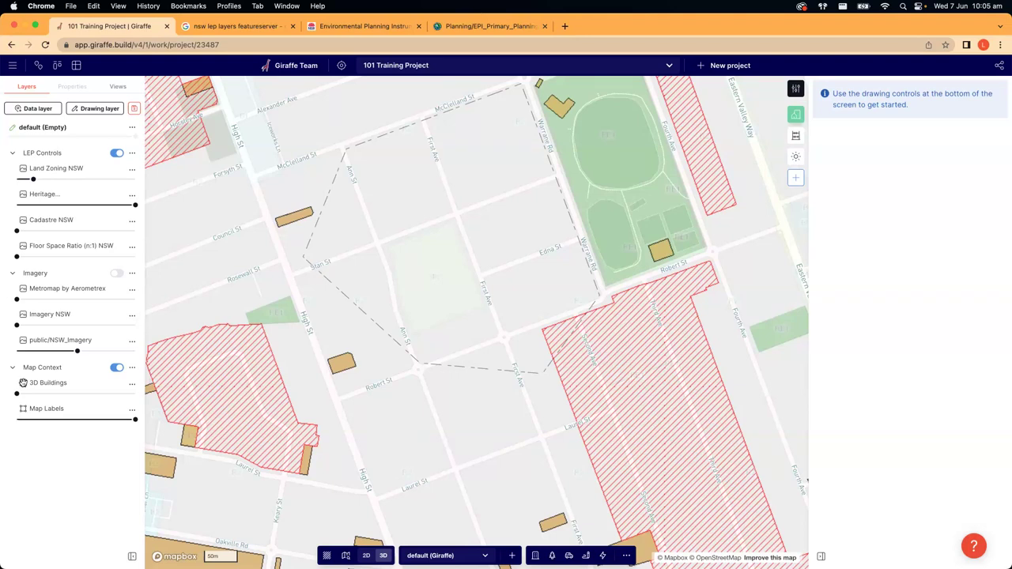
left_click(12, 152)
left_click(12, 172)
left_click(12, 187)
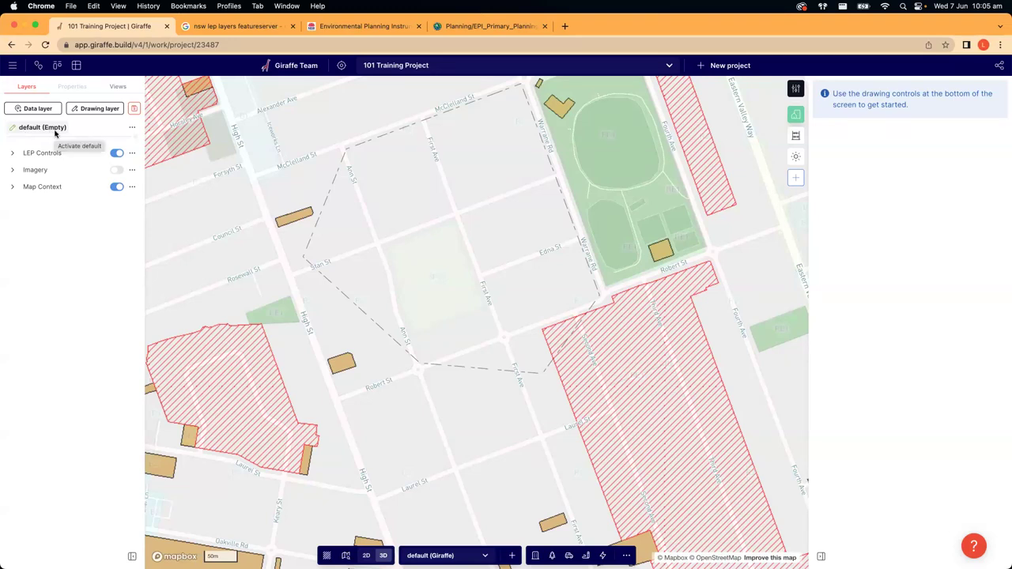
- Centre the dashed project boundary on the map and bring up the building types
left_click_drag(382, 228, 382, 237)
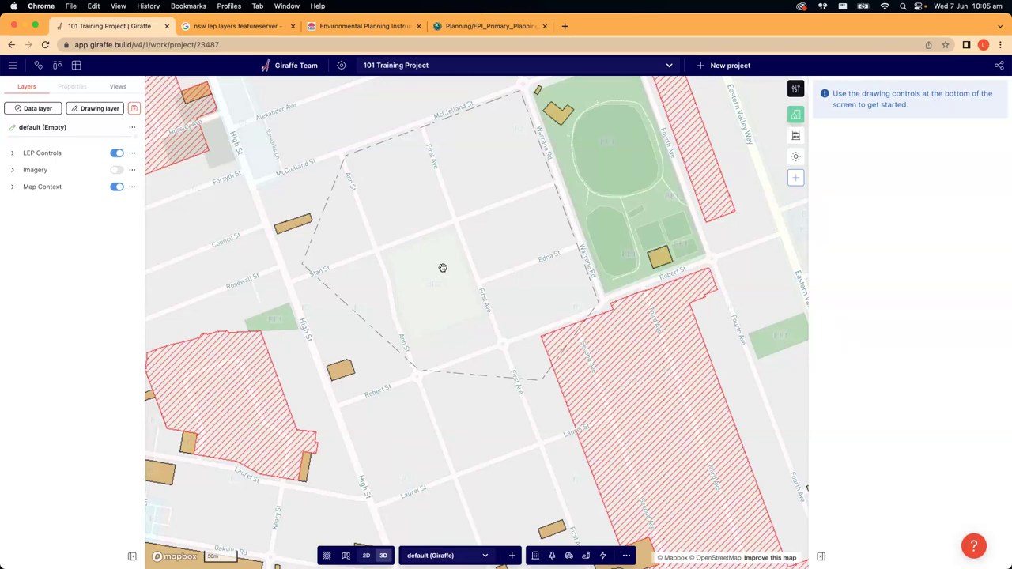
left_click_drag(432, 264, 441, 300)
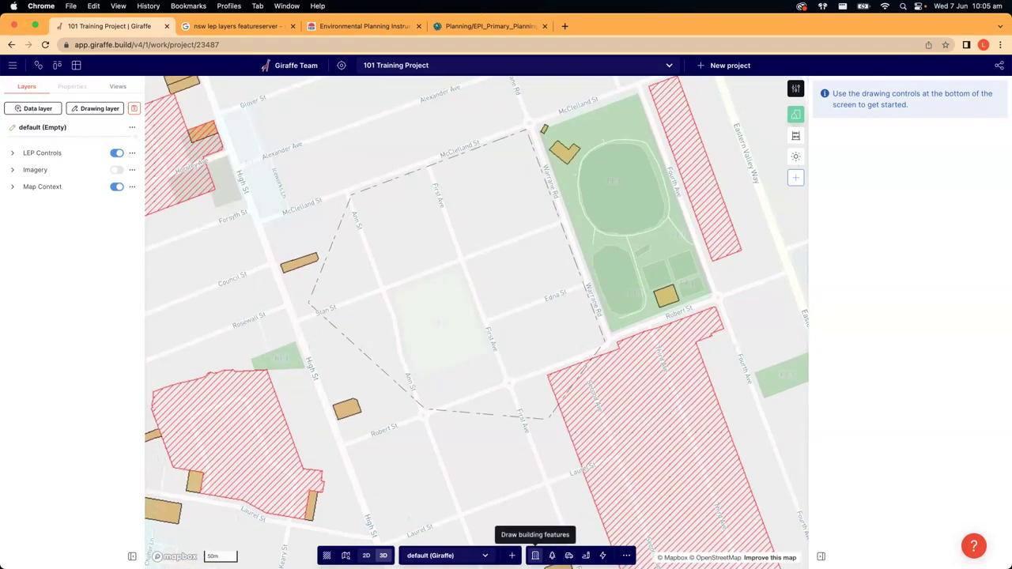
left_click(535, 555)
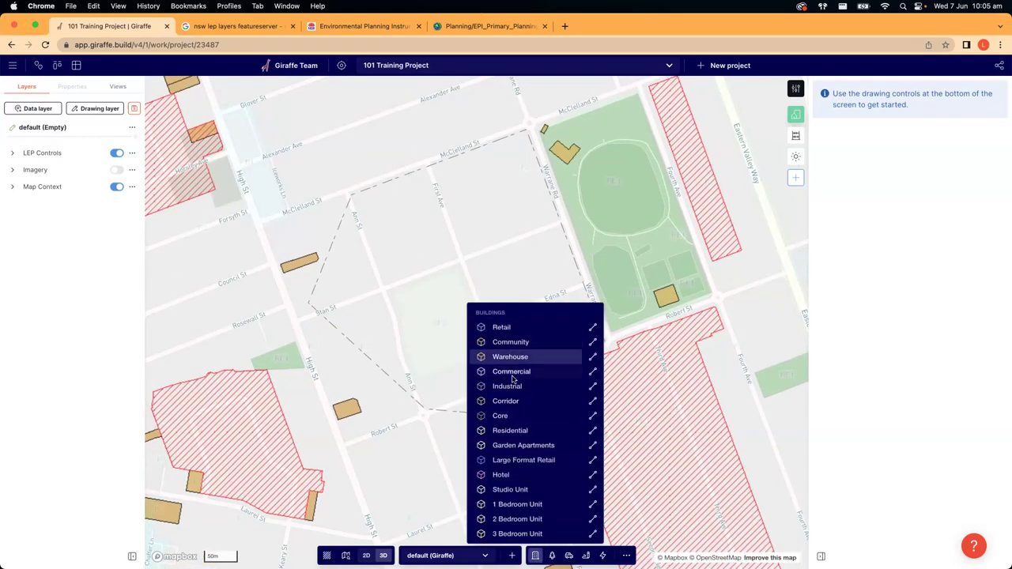
- Draw a 10-level Residential rectangle of 5,074 m² along First Ave, 98 m wide
left_click(510, 430)
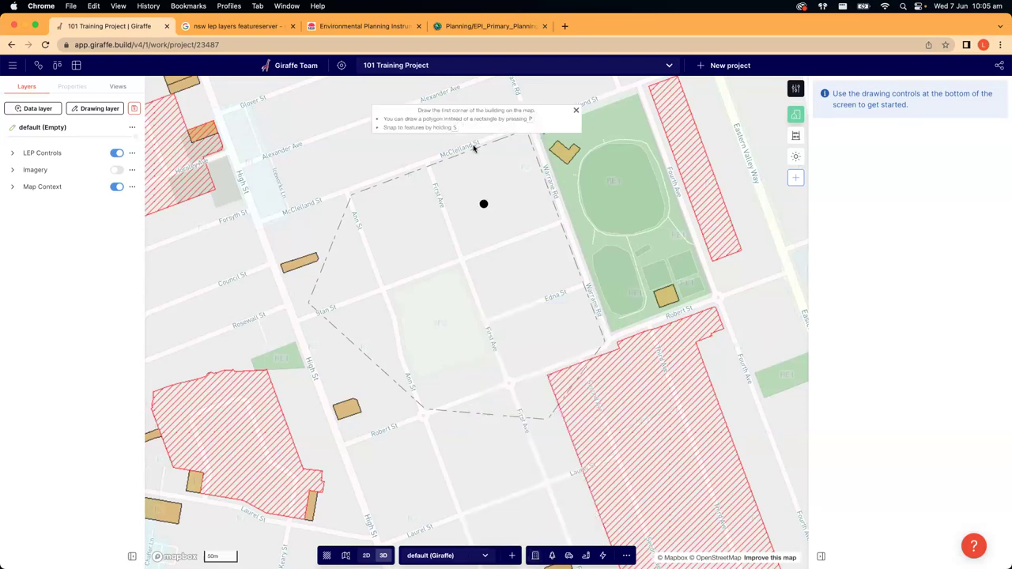
scroll(443, 171, "up", 3)
left_click(429, 170)
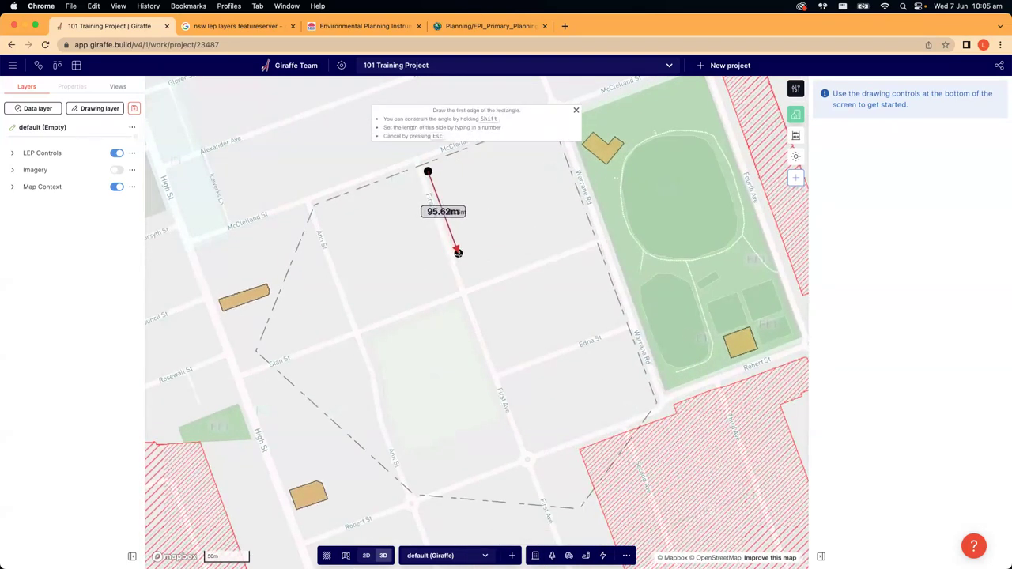
left_click(459, 254)
left_click(501, 234)
scroll(504, 249, "up", 4)
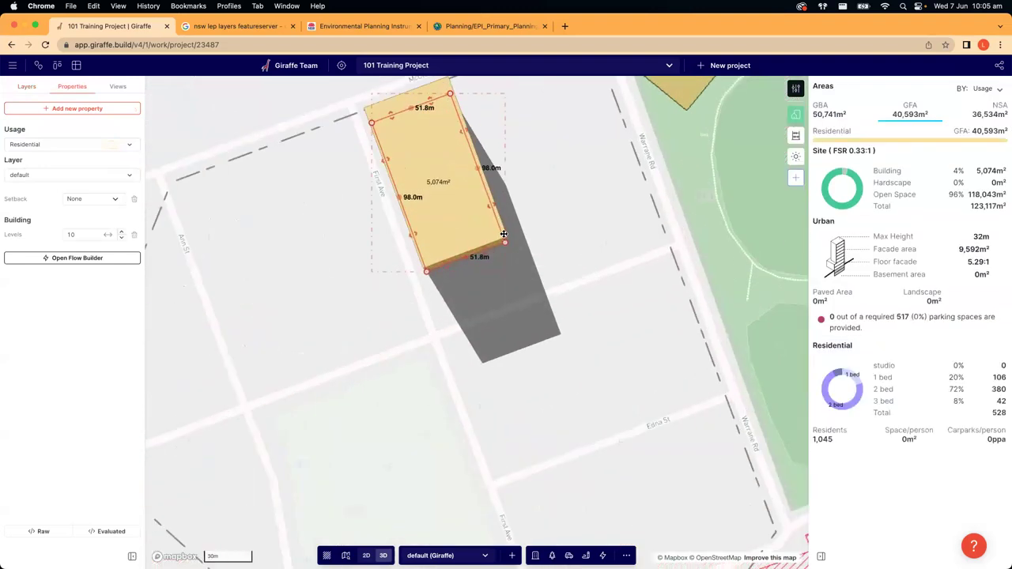
scroll(504, 267, "down", 3)
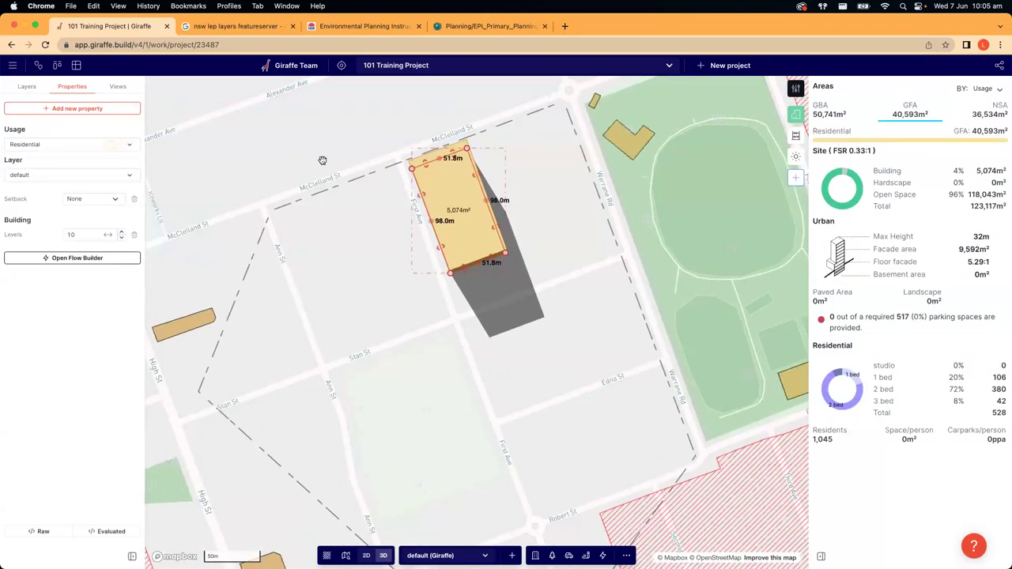
- Check the new building's properties and pan around the project site
left_click(322, 161)
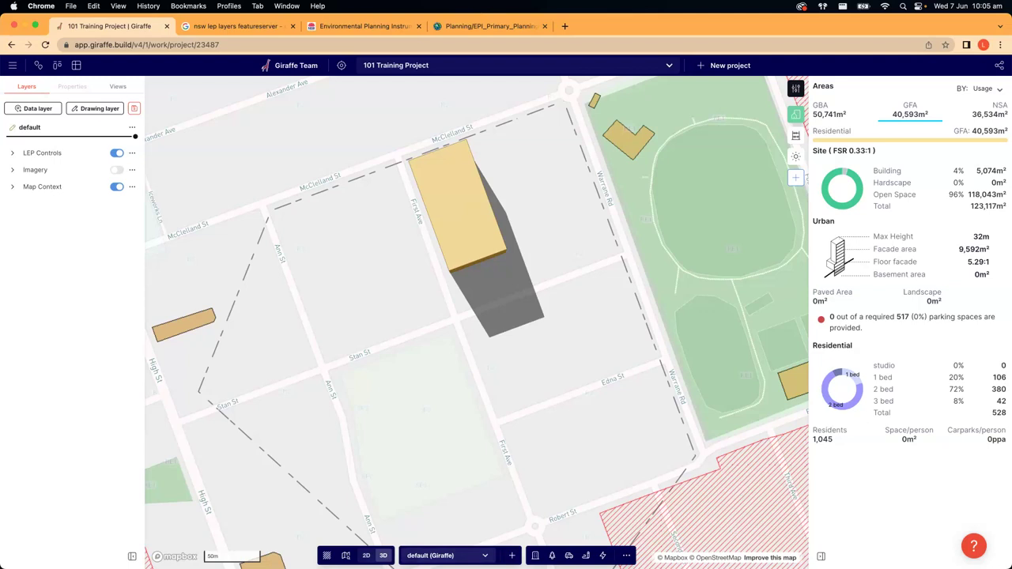
left_click(407, 555)
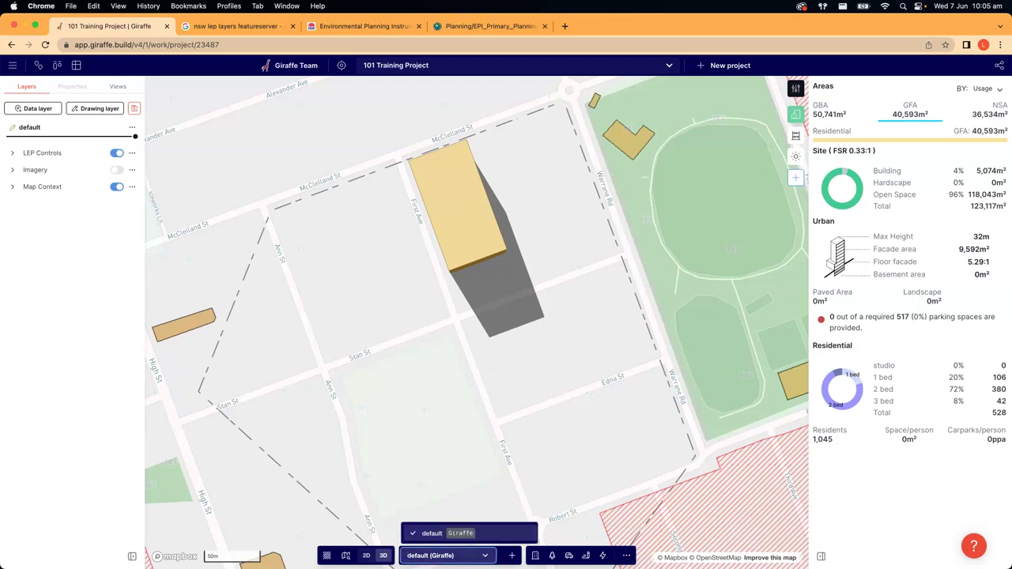
left_click(548, 521)
left_click_drag(540, 490, 546, 470)
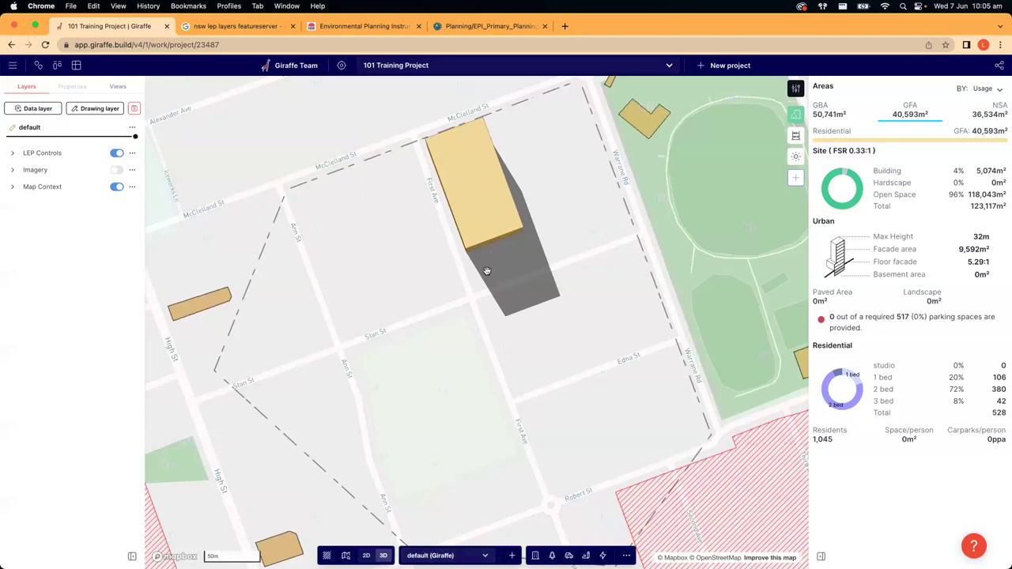
left_click(472, 203)
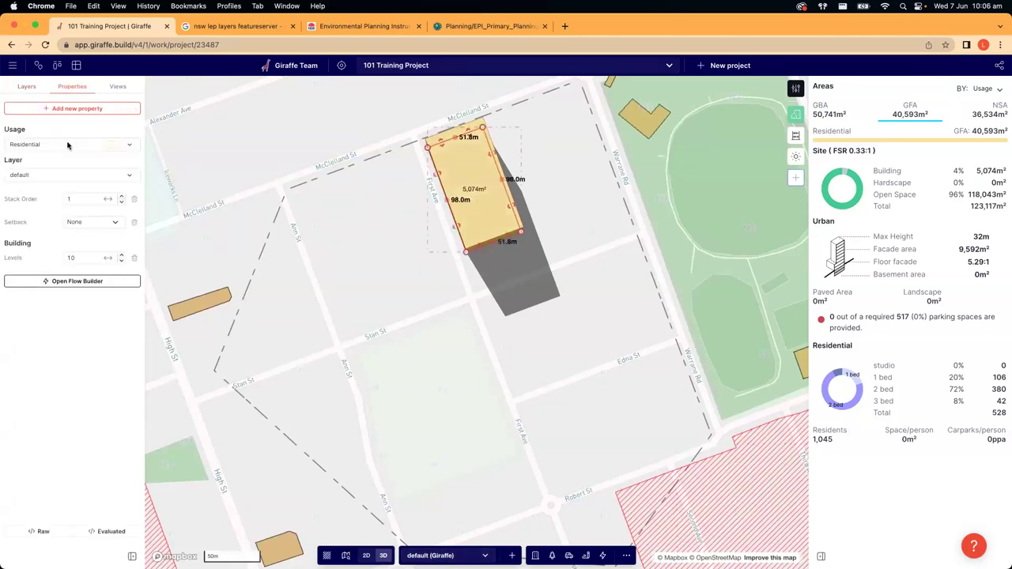
left_click(250, 163)
left_click_drag(279, 181, 279, 189)
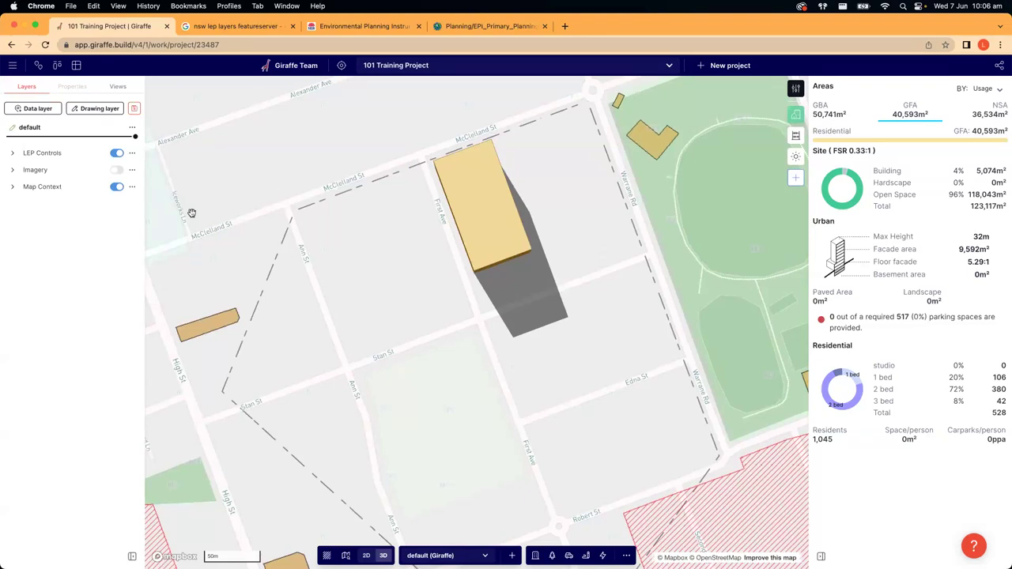
scroll(203, 248, "down", 3)
scroll(194, 201, "up", 2)
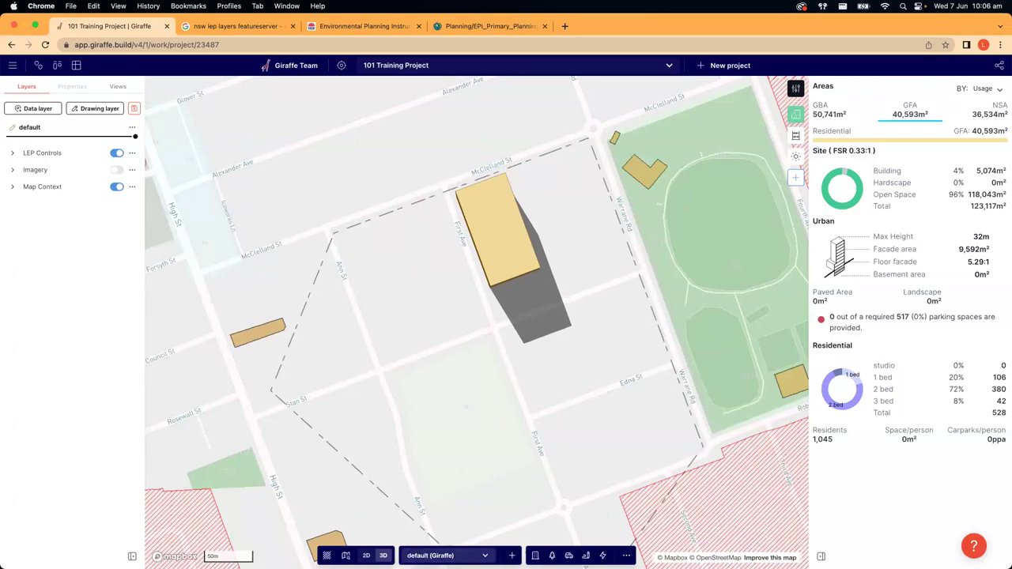
left_click(415, 557)
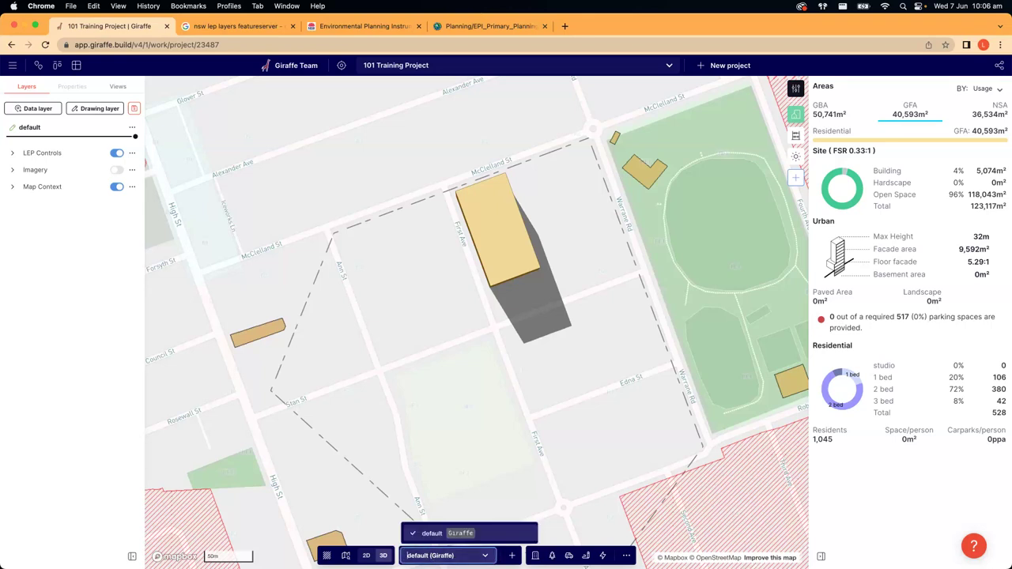
left_click_drag(424, 494, 560, 543)
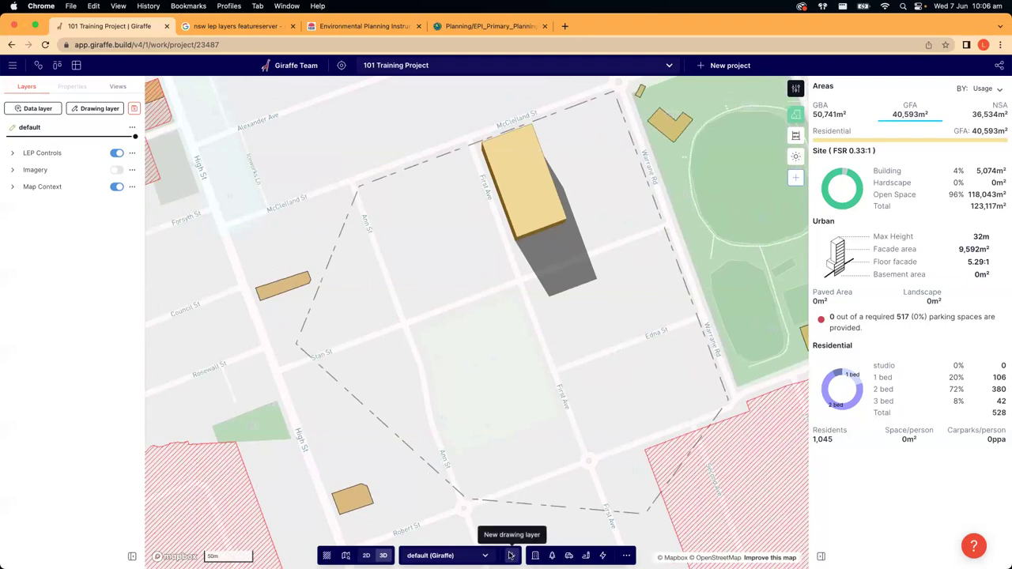
- Create a new drawing layer named Option 1
left_click(511, 555)
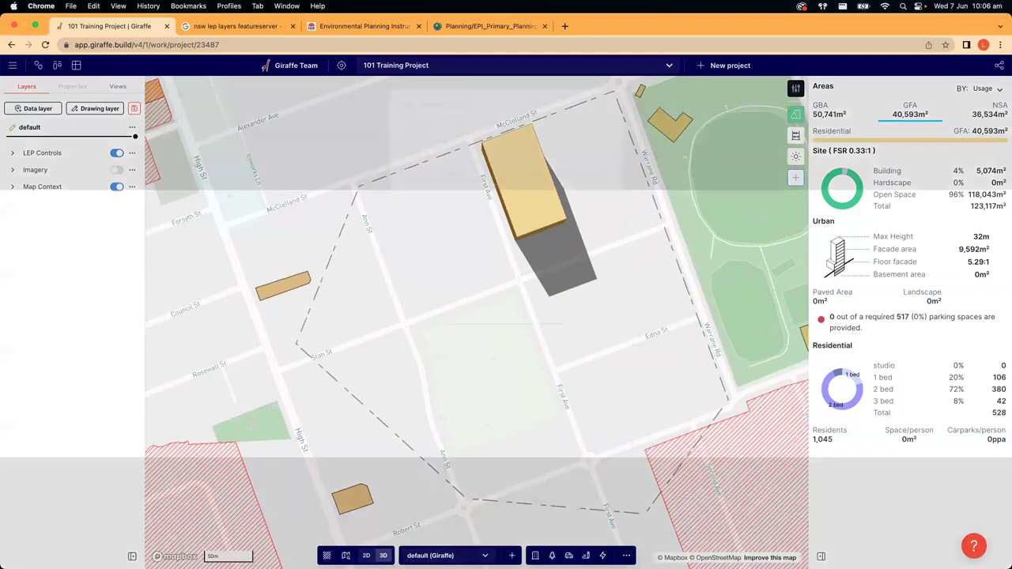
type("Option 1")
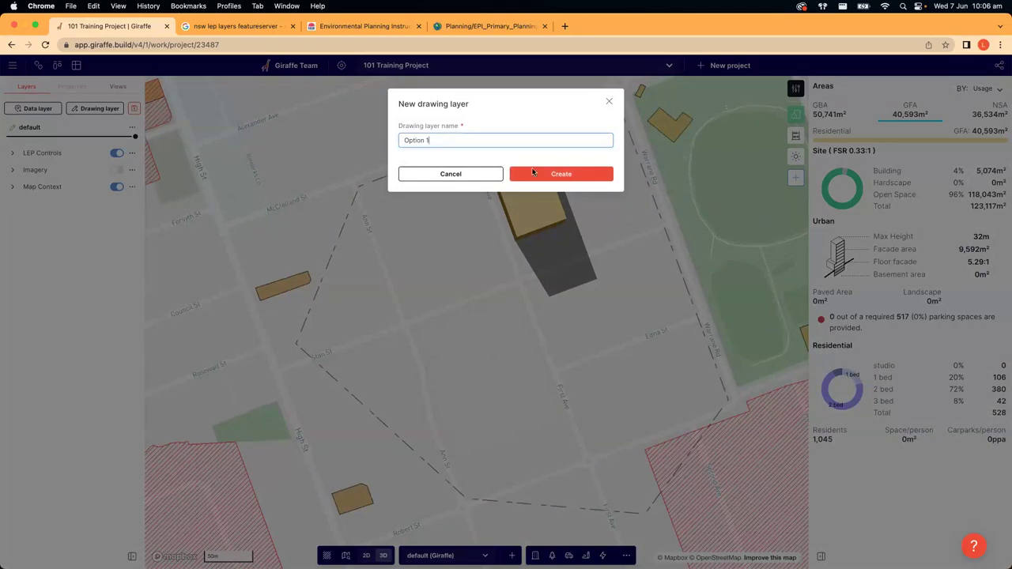
left_click(532, 173)
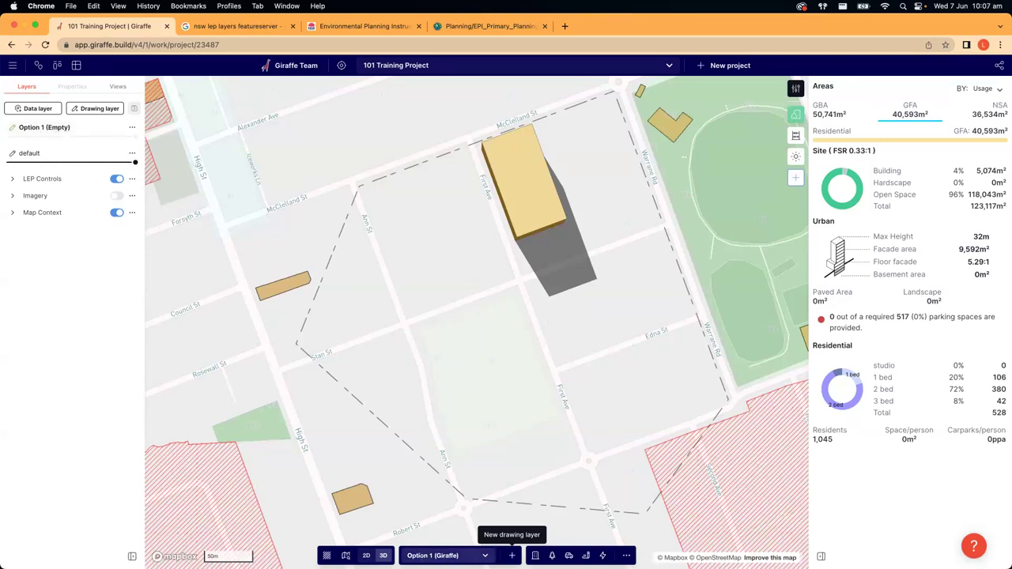
- Switch back to the default layer and create a second drawing layer named Option 2
left_click(451, 555)
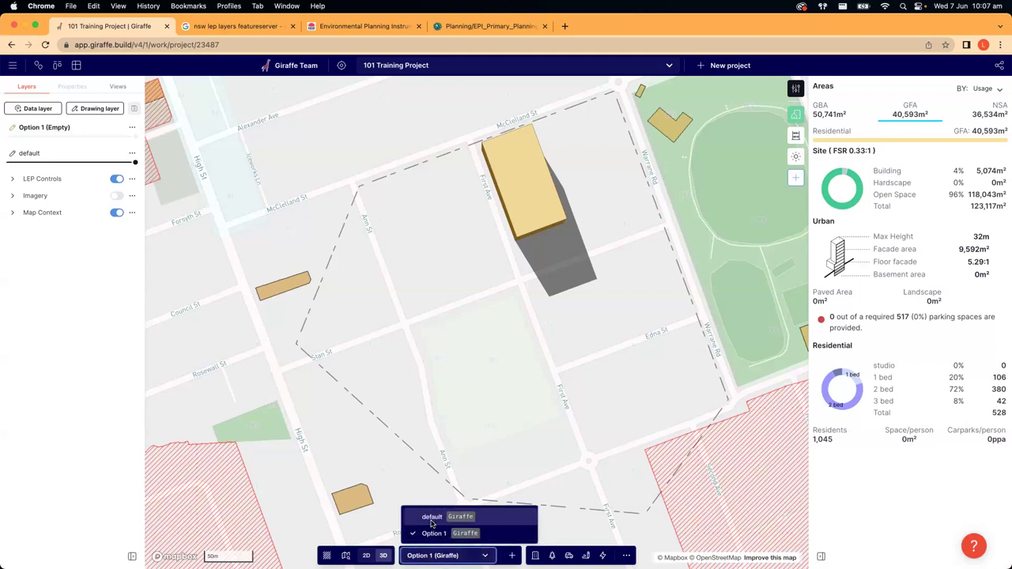
left_click(432, 518)
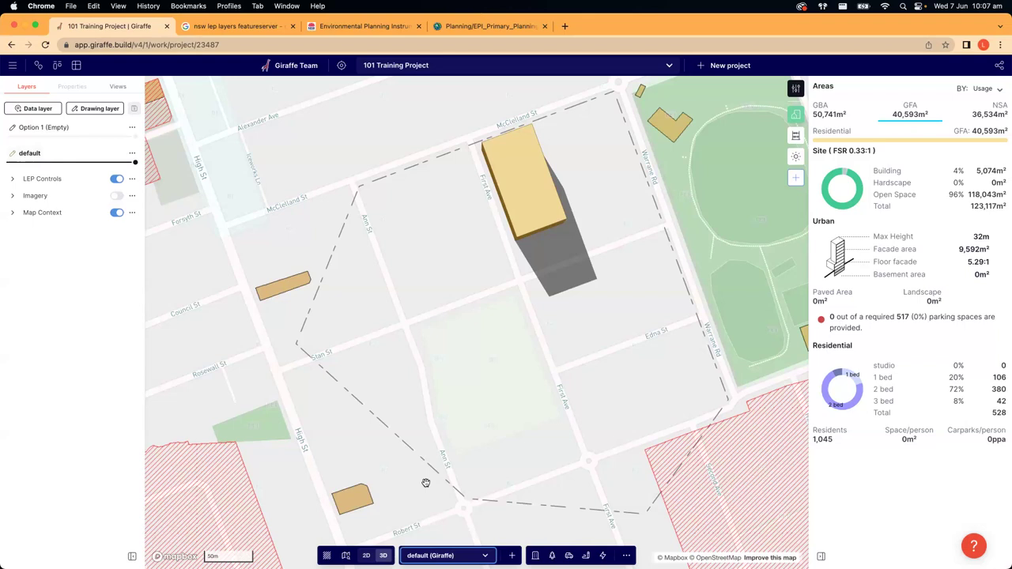
left_click(512, 555)
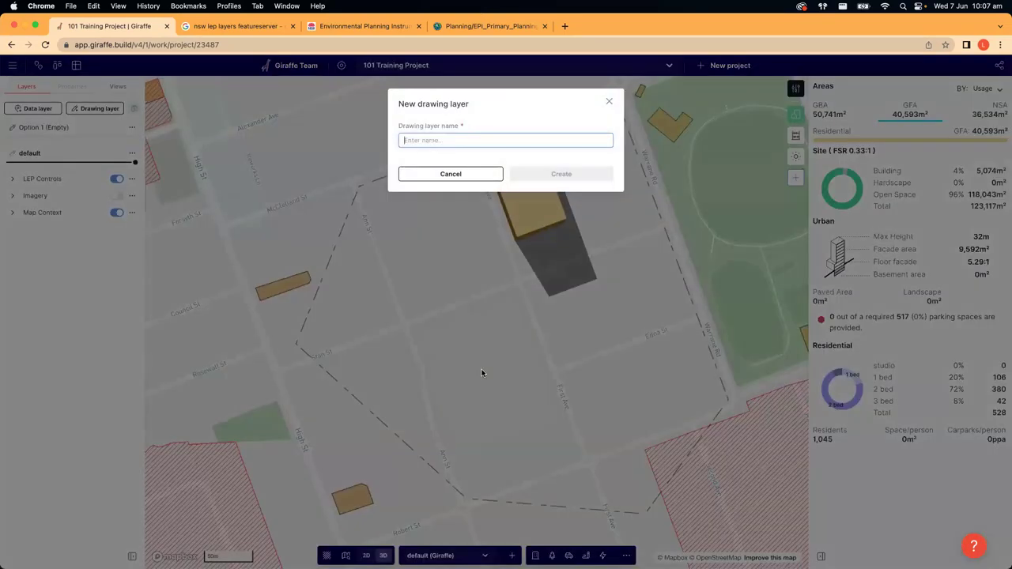
type("Option 2")
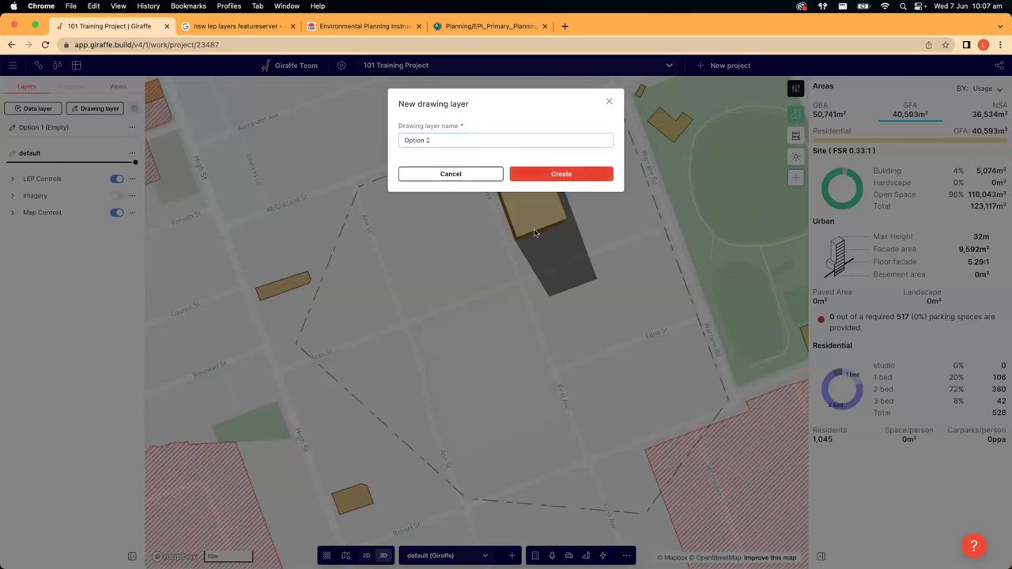
left_click(562, 174)
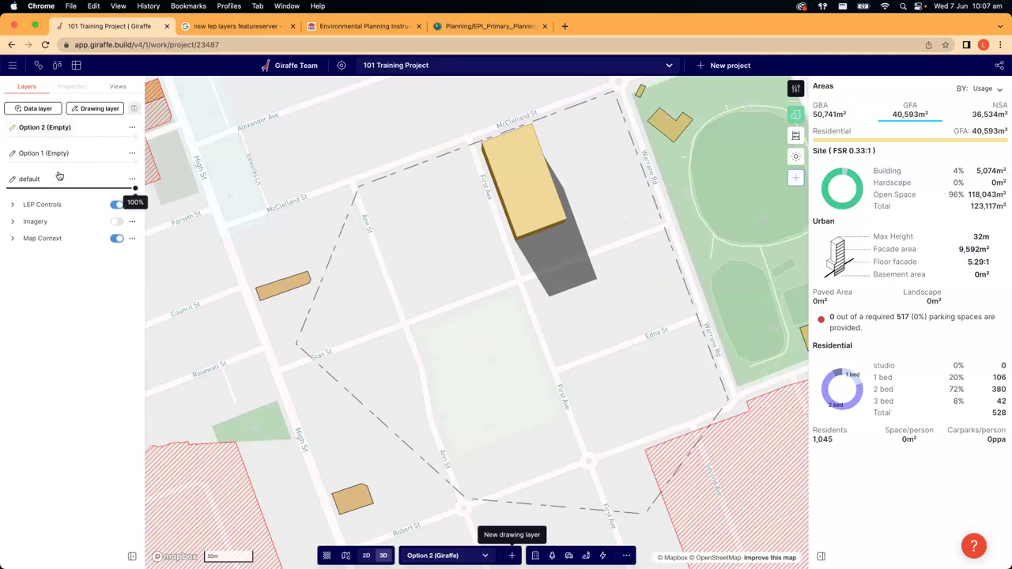
- Group Option 1 and Option 2 into a layer group named 'Drawing Layers'
left_click_drag(94, 148, 85, 130)
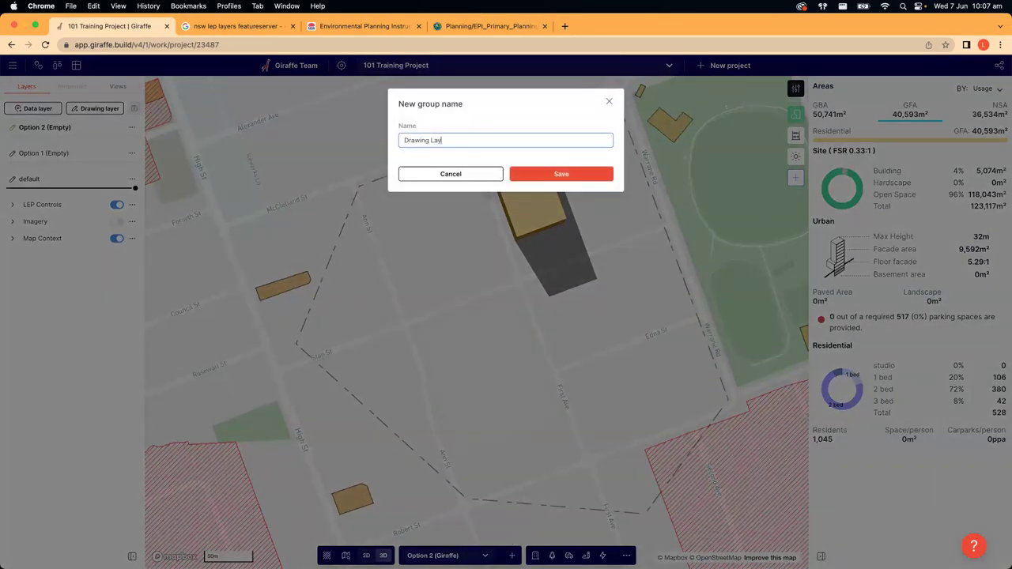
type("Drawing Layers")
left_click(582, 174)
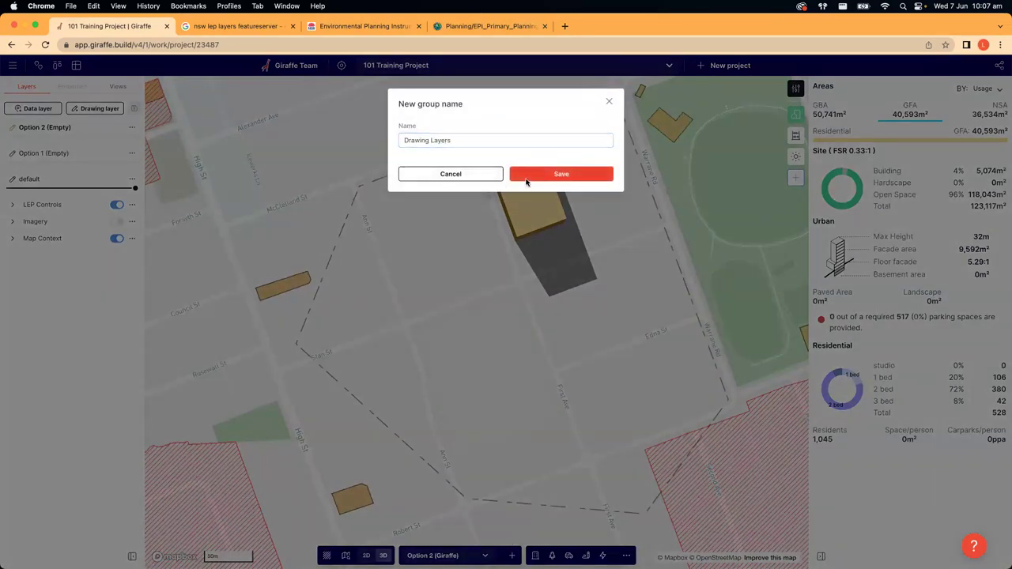
left_click(12, 127)
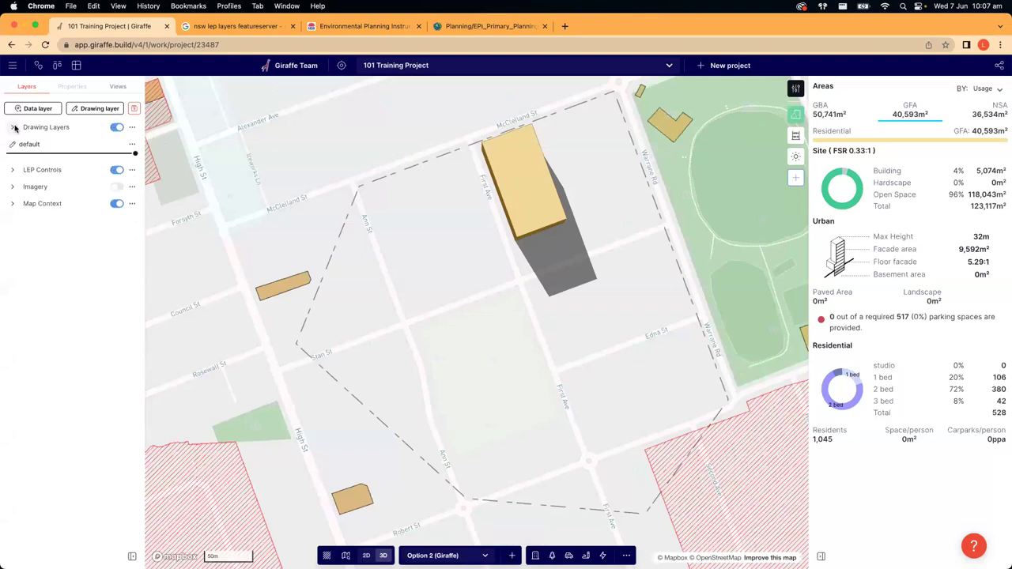
left_click(10, 128)
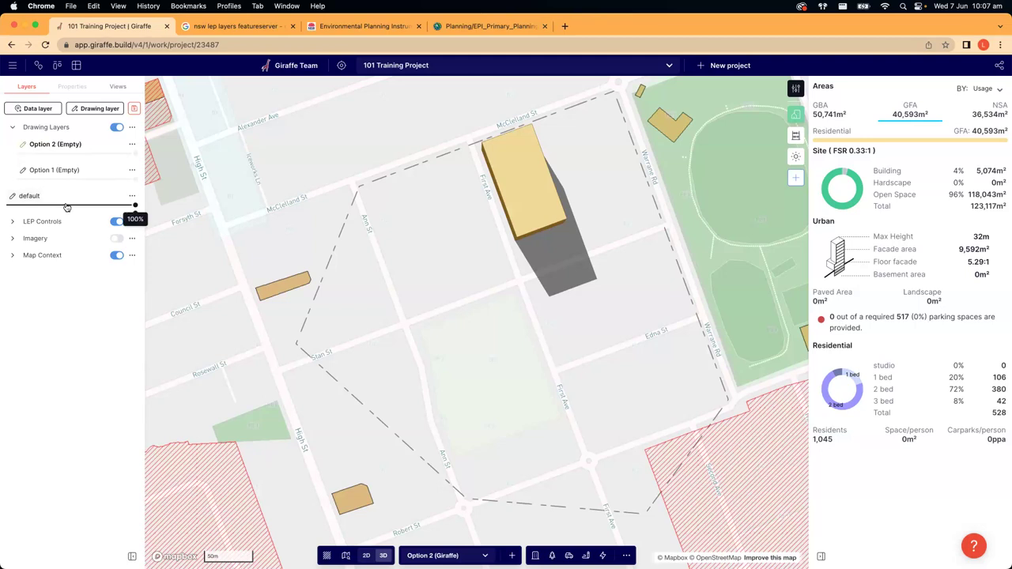
- Move the default layer into the Drawing Layers group
left_click(132, 196)
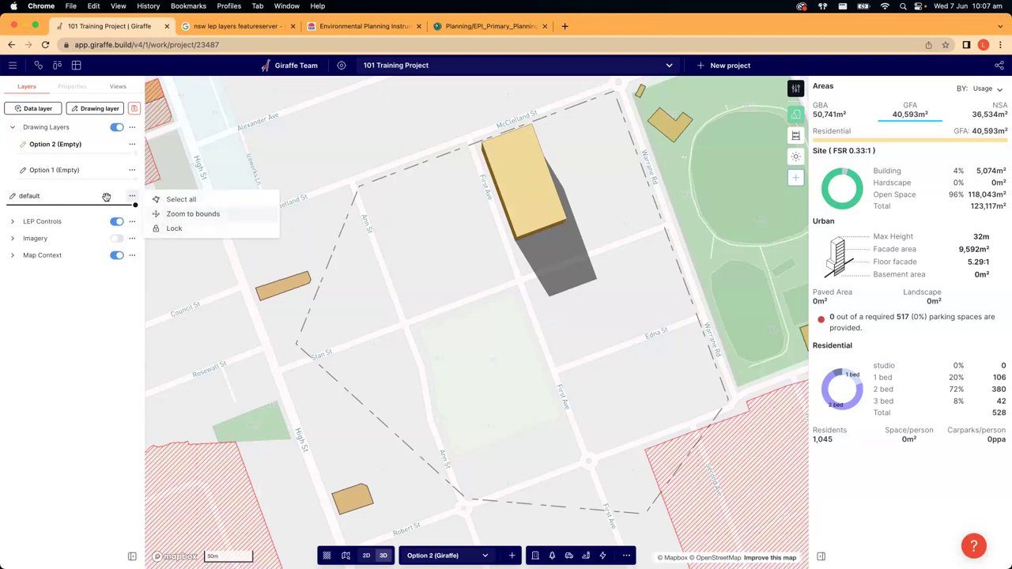
left_click(242, 289)
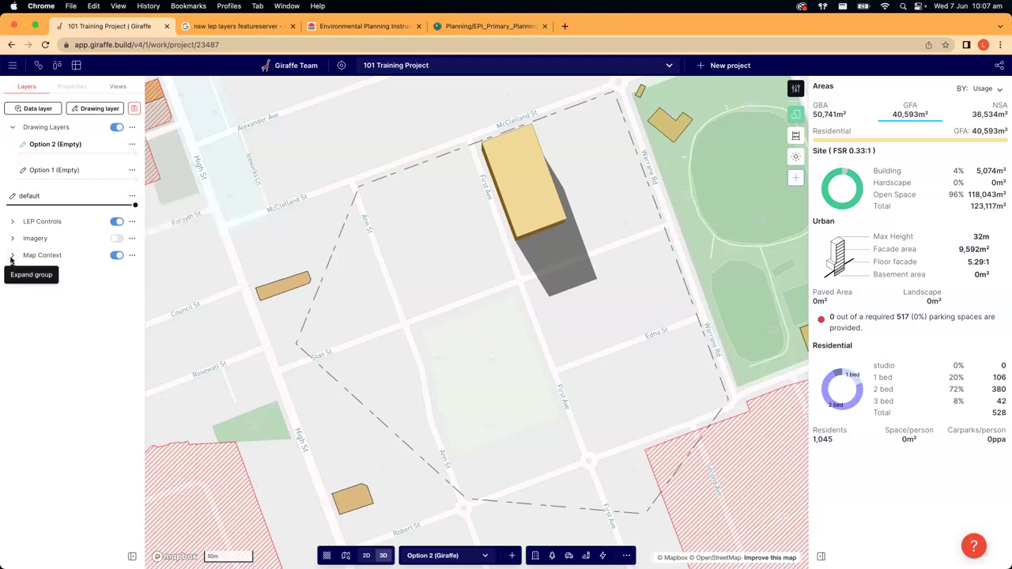
mouse_move(61, 197)
left_mouse_down()
mouse_move(71, 139)
mouse_move(87, 150)
mouse_move(87, 140)
mouse_move(92, 168)
mouse_move(91, 141)
left_mouse_up()
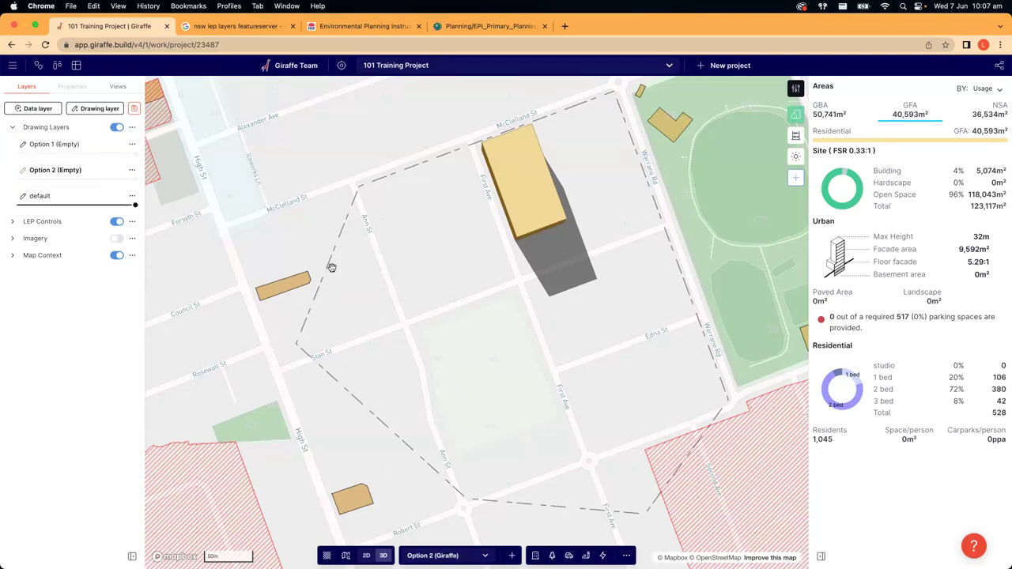
left_click_drag(331, 268, 282, 293)
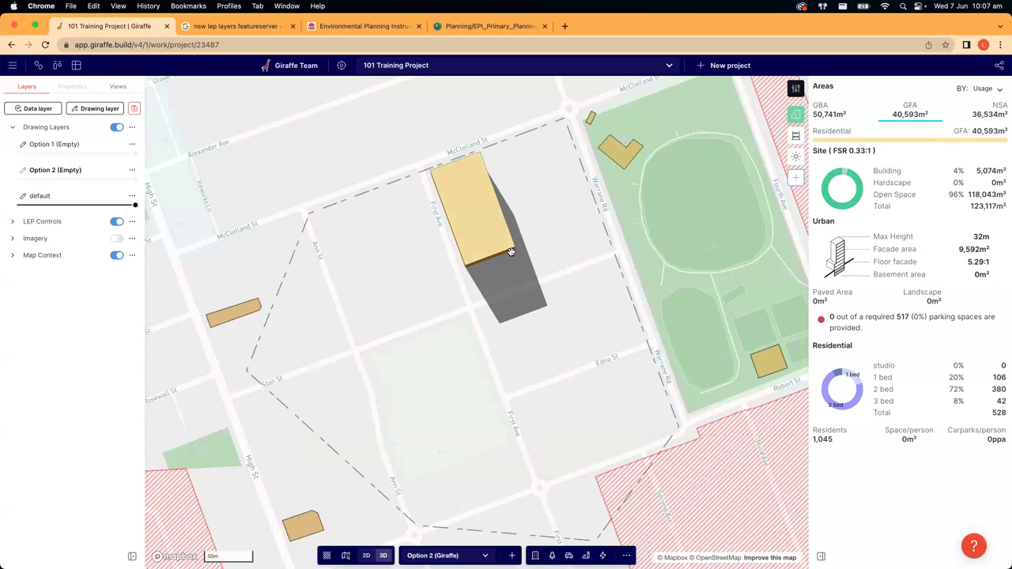
- Delete the Residential building from Option 2 and draw a test Core building
left_click(481, 223)
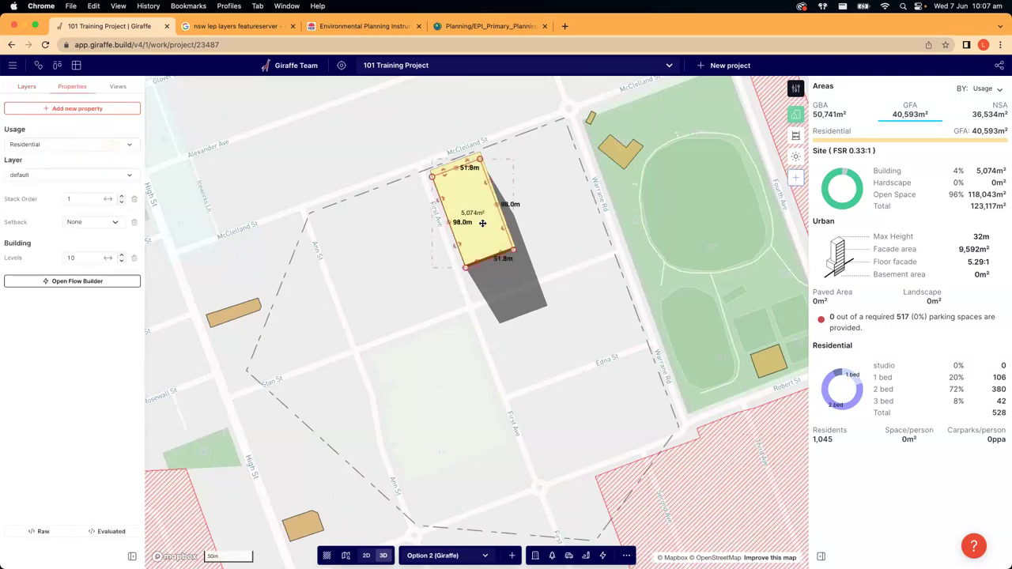
key("BackSpace")
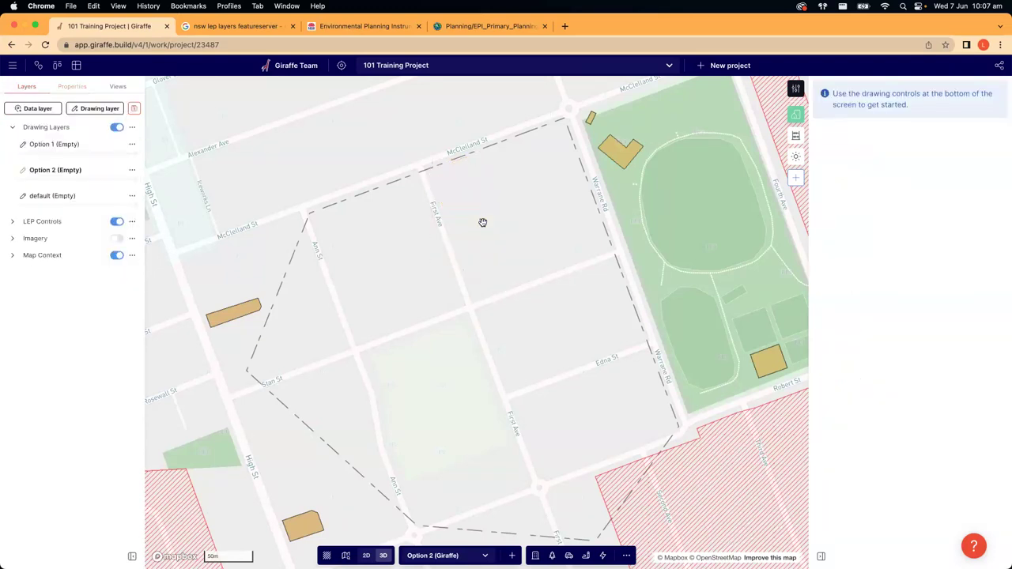
left_click(534, 555)
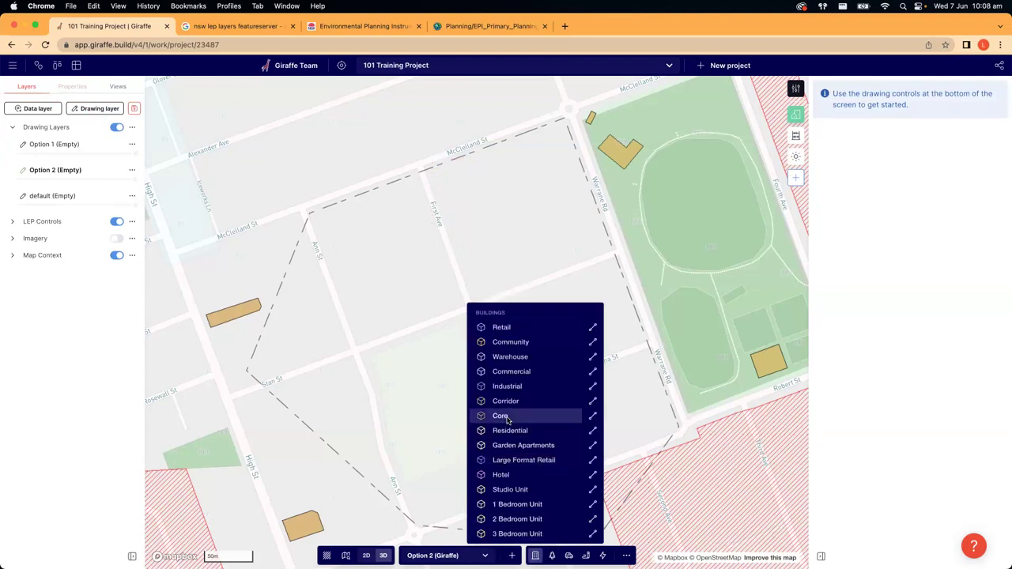
left_click(506, 401)
left_click(60, 172)
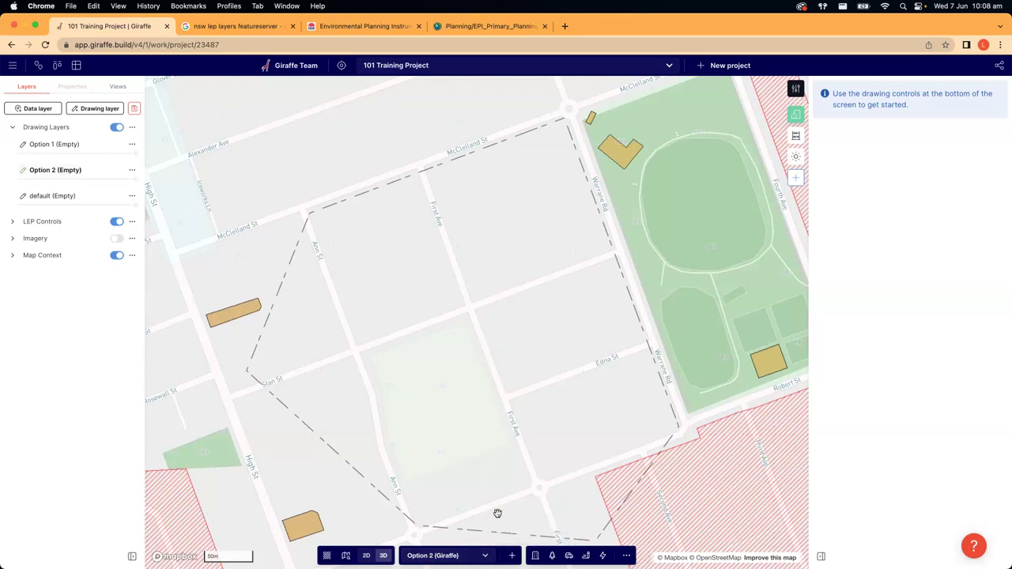
left_click(534, 555)
left_click(500, 416)
left_click(408, 297)
left_click(432, 351)
left_click(480, 332)
- Set Option 2 opacity to 100%, delete the Core building, and make Option 1 active
left_click(26, 86)
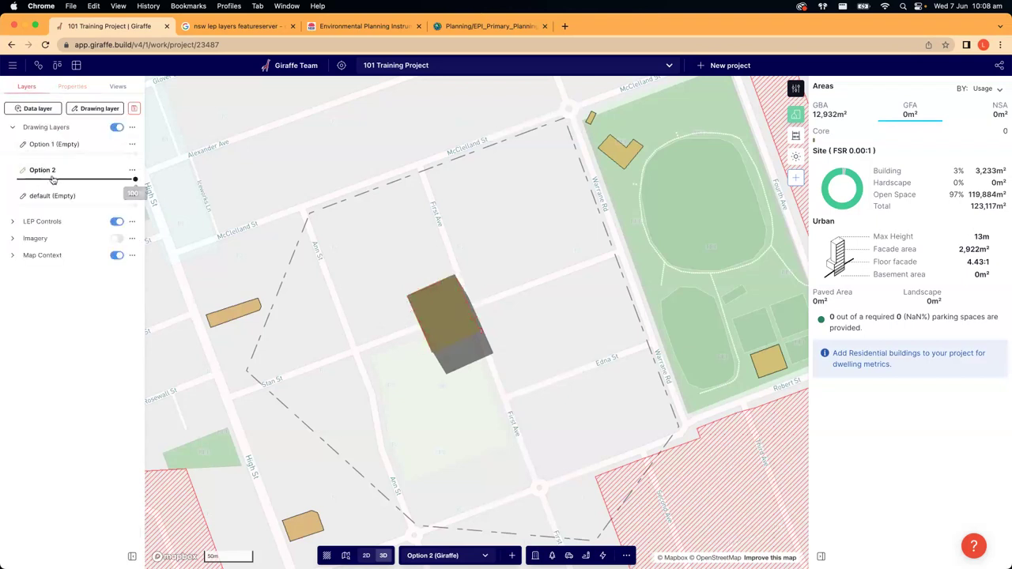
left_click_drag(182, 190, 191, 190)
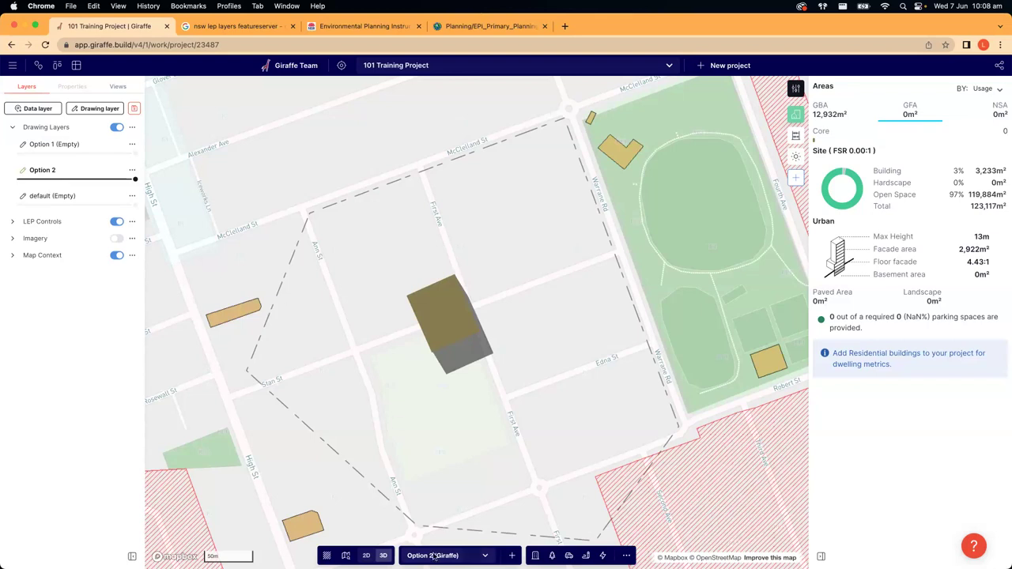
left_click(49, 146)
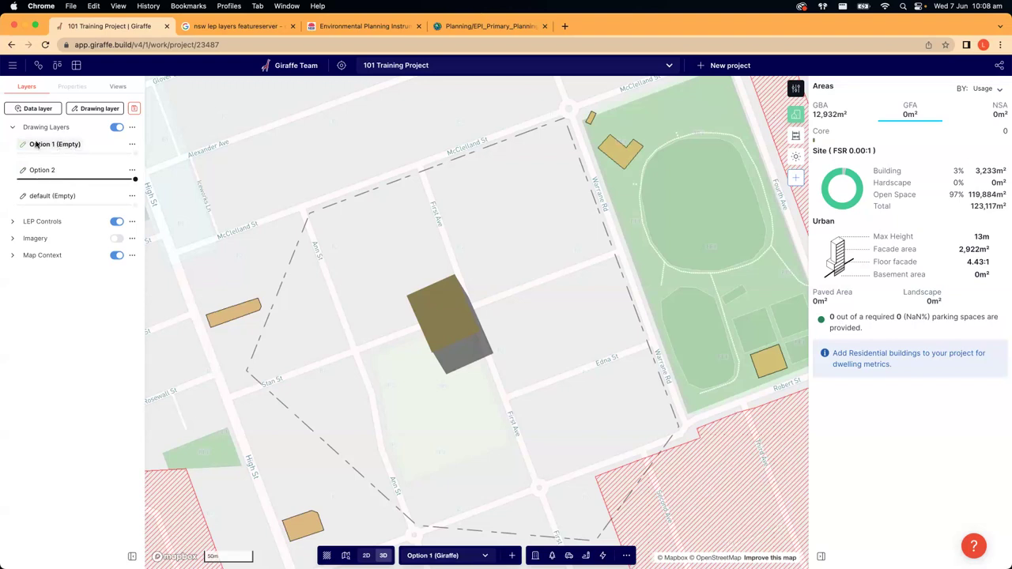
left_click(50, 170)
left_click(446, 324)
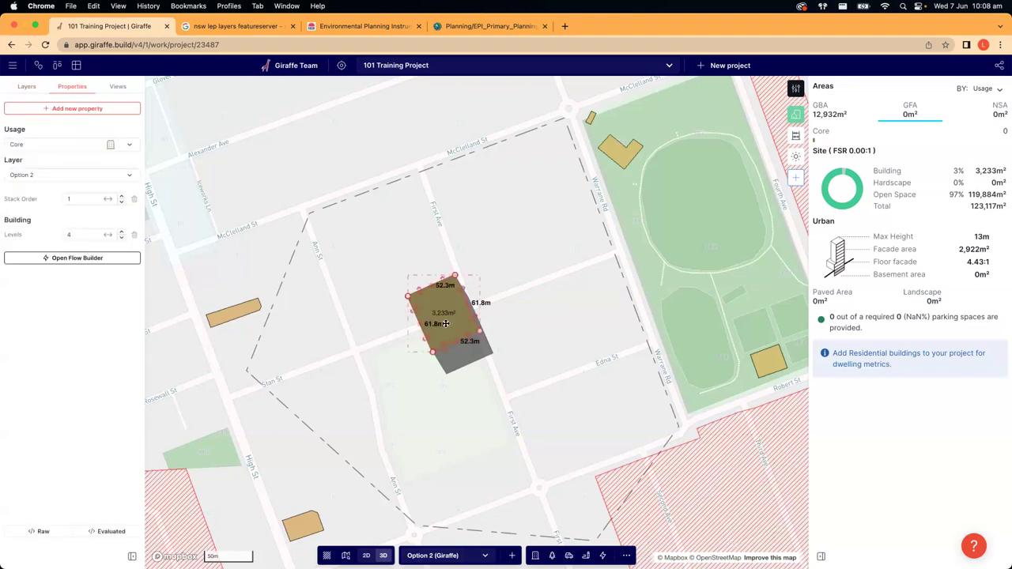
key("Delete")
left_click_drag(358, 317, 368, 292)
left_click(54, 144)
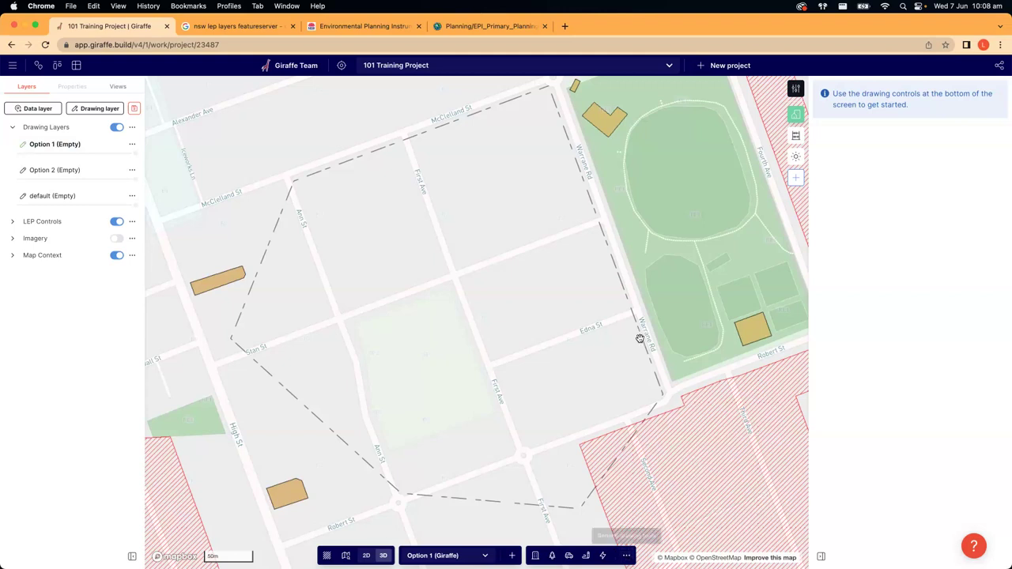
- Toggle the LEP Controls group so Cadastre NSW lot lines render, then frame the boundary's southern part
left_click_drag(416, 307, 411, 329)
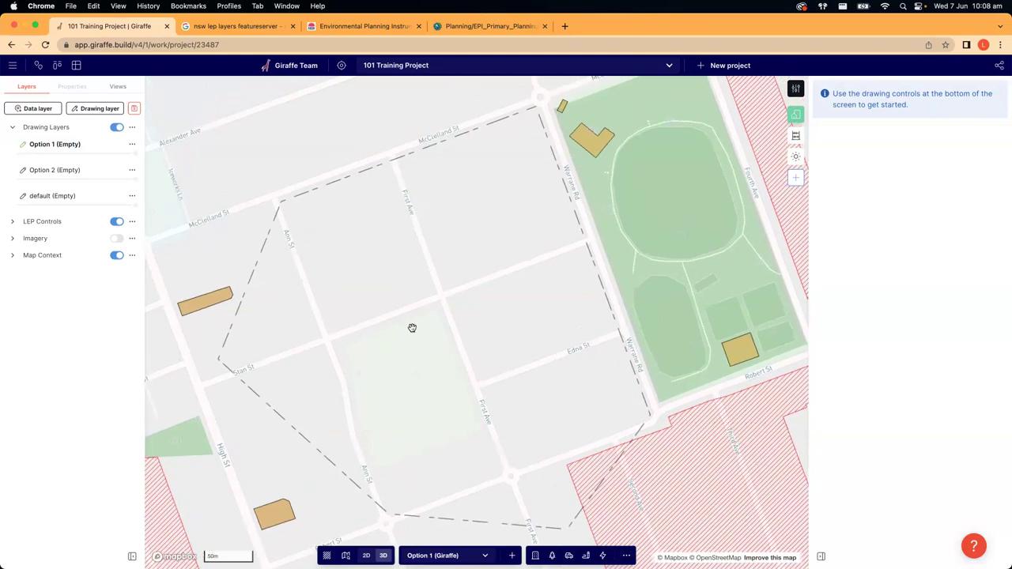
left_click(12, 223)
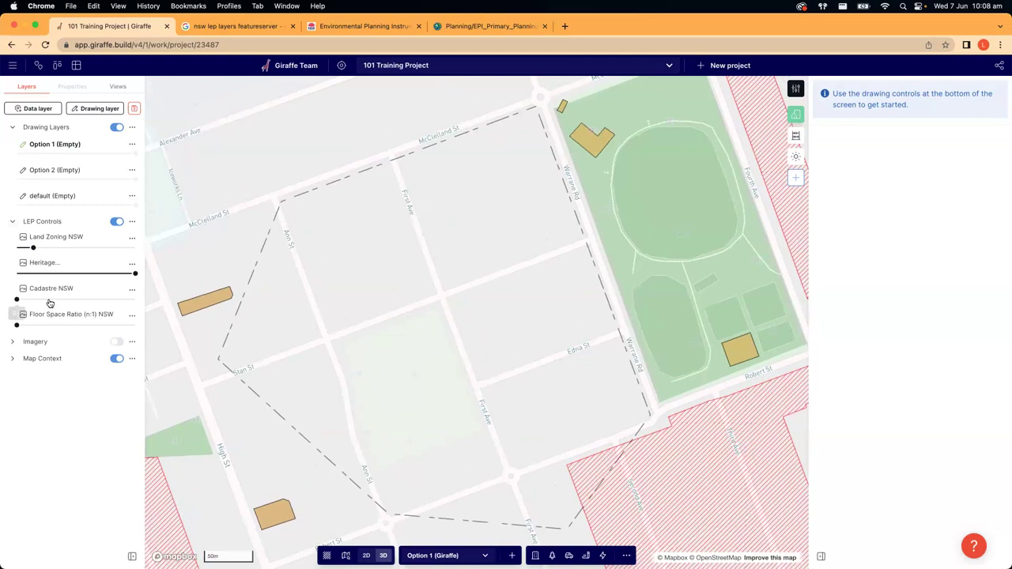
left_click(11, 220)
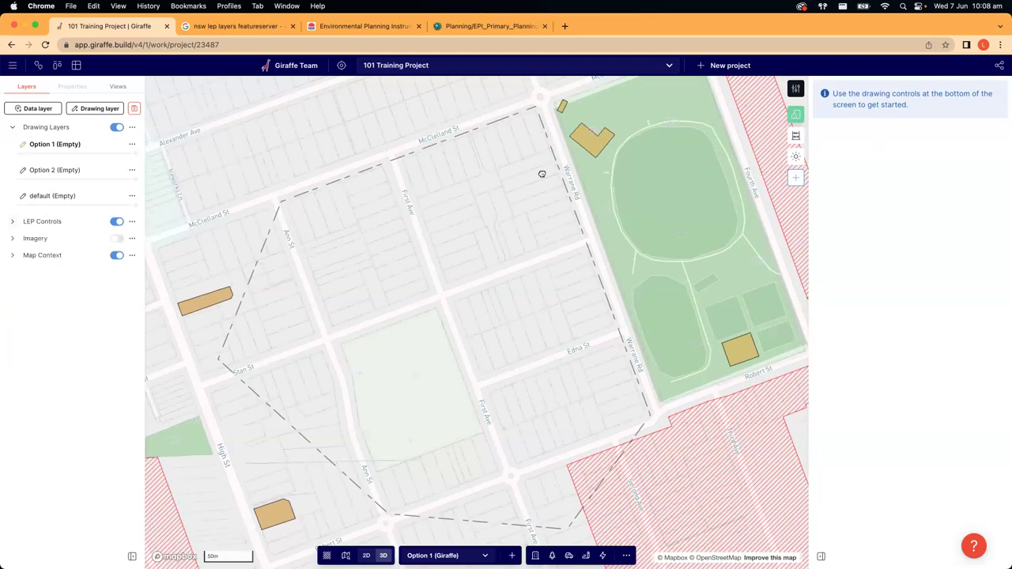
left_click_drag(462, 280, 447, 228)
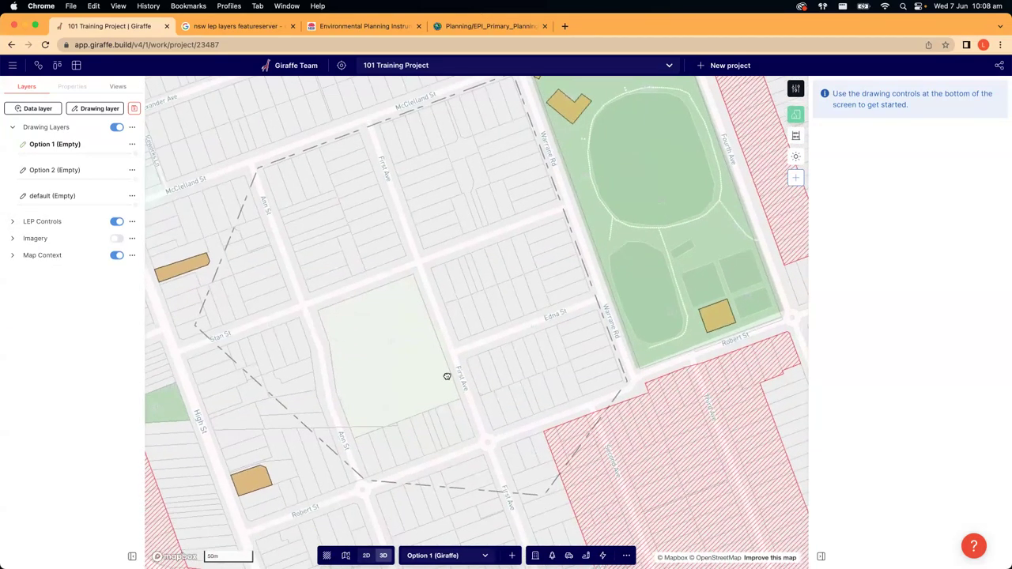
left_click_drag(456, 473, 501, 409)
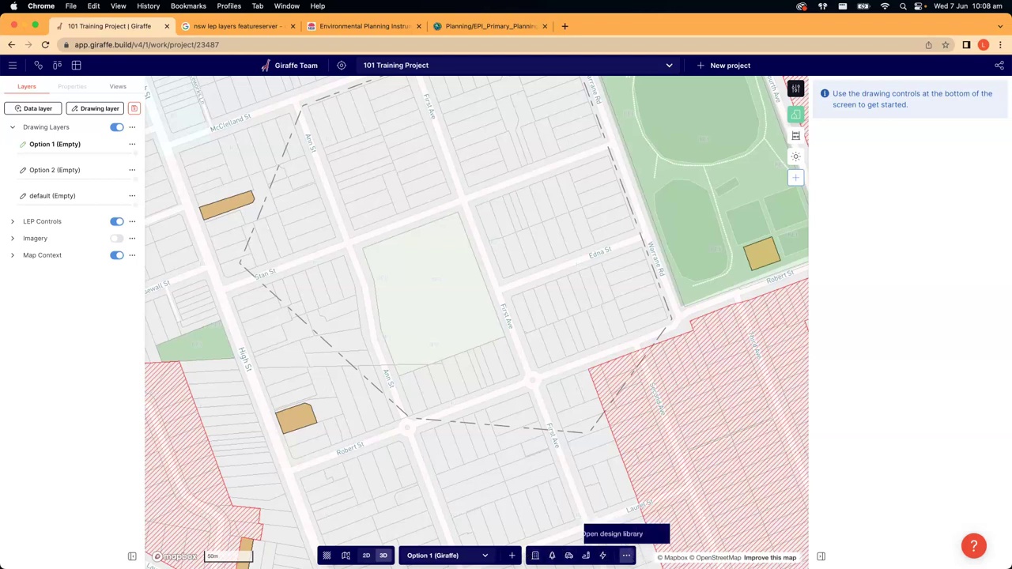
- Start editing the project boundary from the general drawing options and centre it in view
left_click(626, 556)
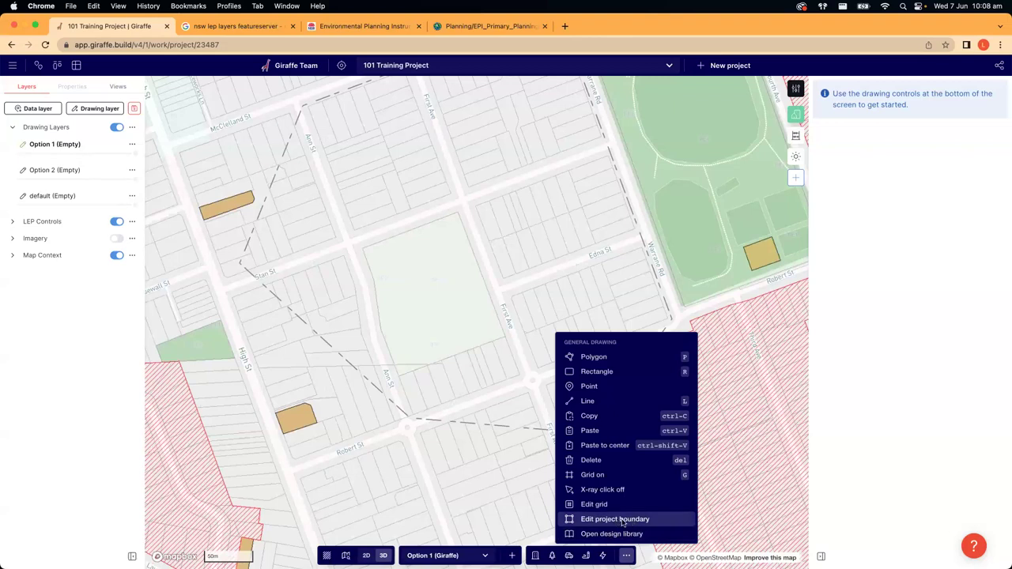
left_click(621, 520)
scroll(555, 278, "down", 3)
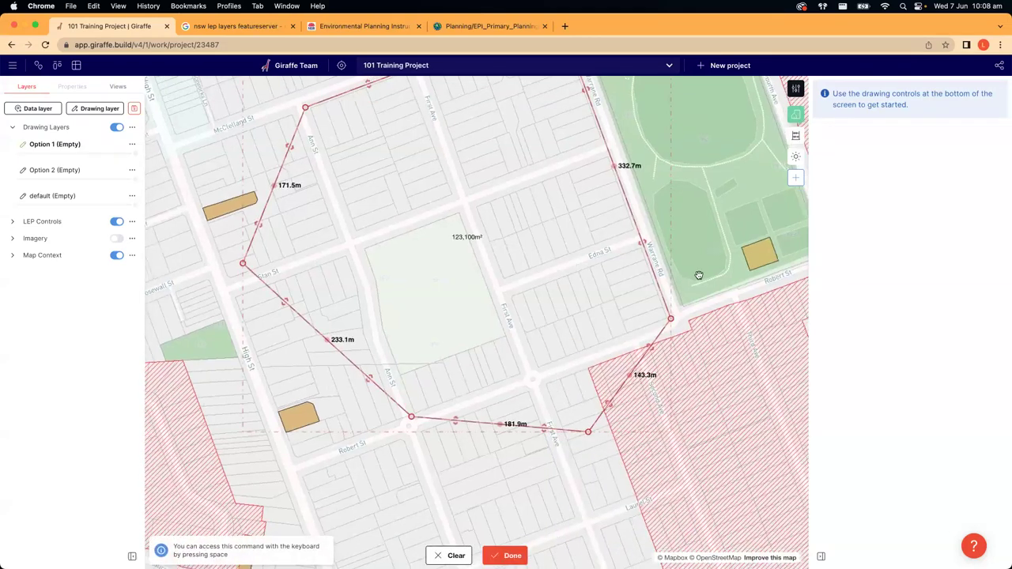
left_click_drag(705, 314, 709, 359)
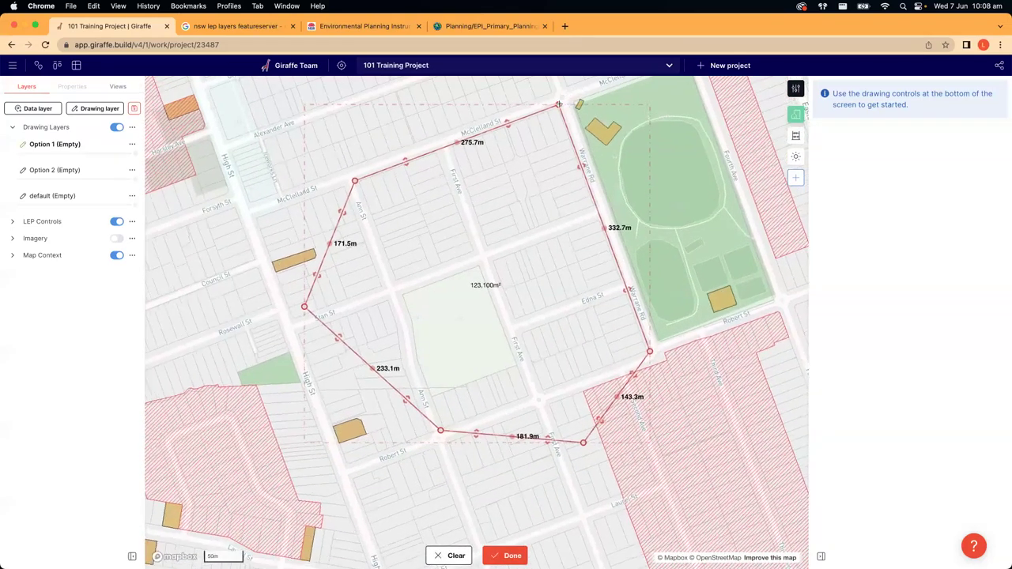
scroll(350, 181, "up", 1)
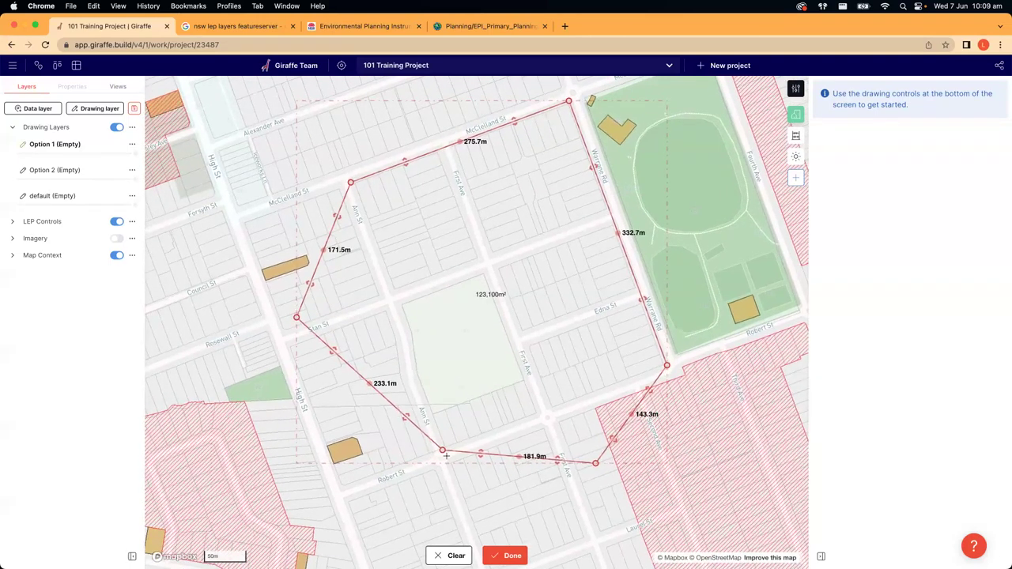
scroll(444, 454, "up", 1)
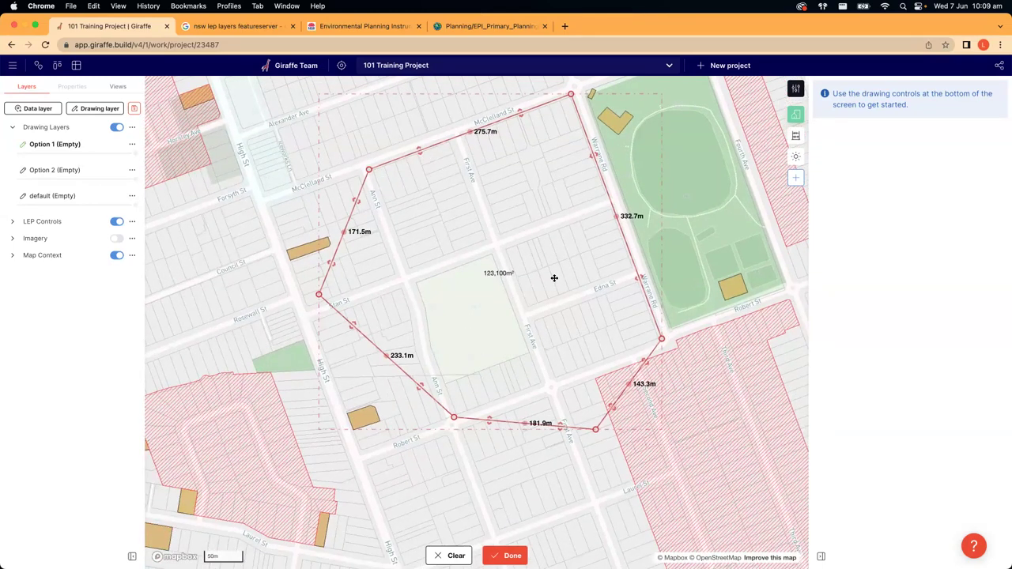
scroll(449, 419, "down", 5)
scroll(441, 425, "up", 3)
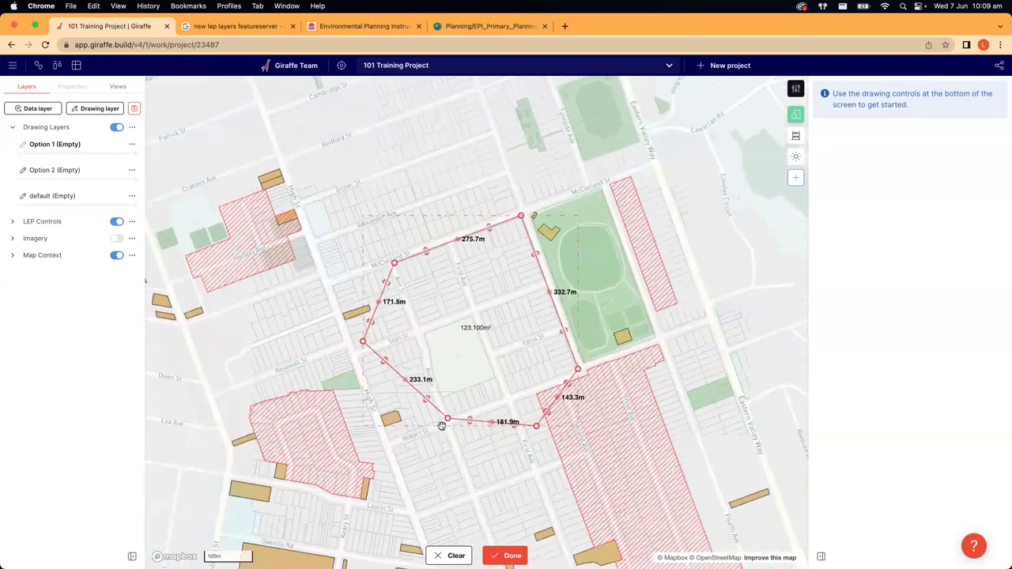
scroll(441, 425, "up", 5)
- Drag the boundary vertices to the Ann St, Robert St, First Ave and Warrane Rd corners
left_click_drag(461, 404, 471, 411)
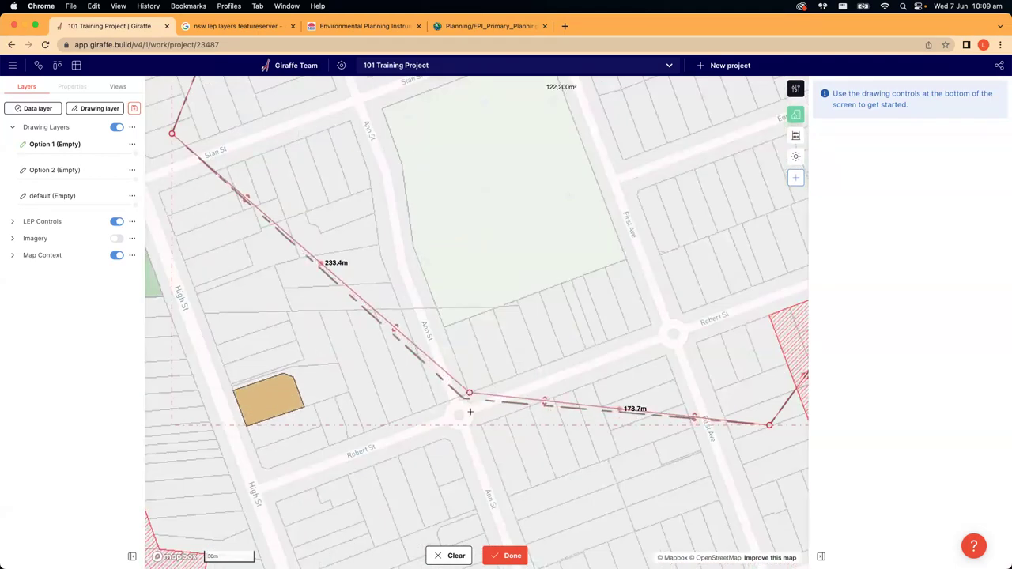
left_click_drag(192, 151, 445, 333)
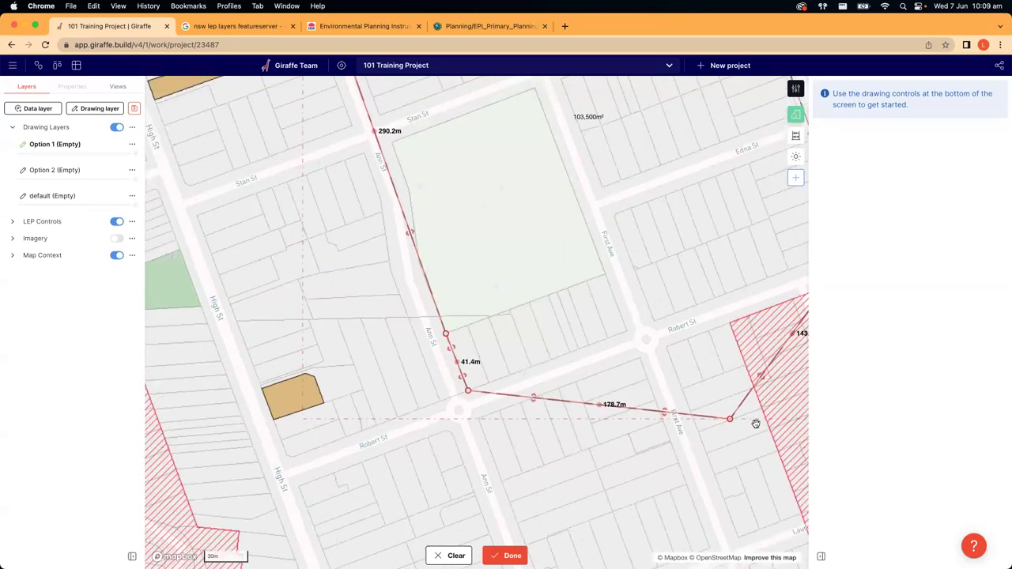
left_click_drag(729, 419, 627, 331)
scroll(605, 417, "down", 10)
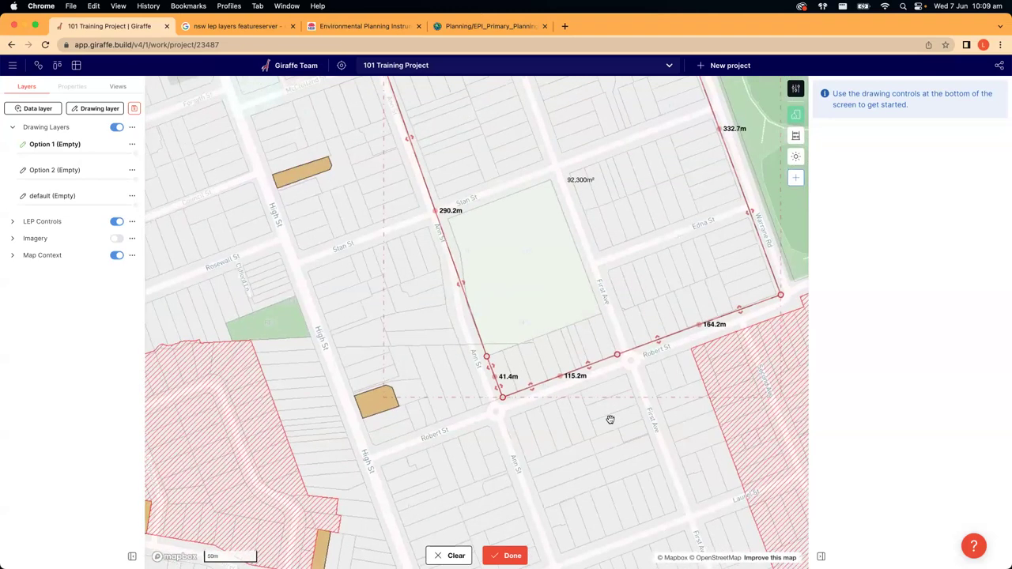
left_click_drag(493, 202, 636, 171)
left_click_drag(606, 384, 599, 347)
scroll(607, 383, "up", 5)
left_click_drag(585, 282, 602, 324)
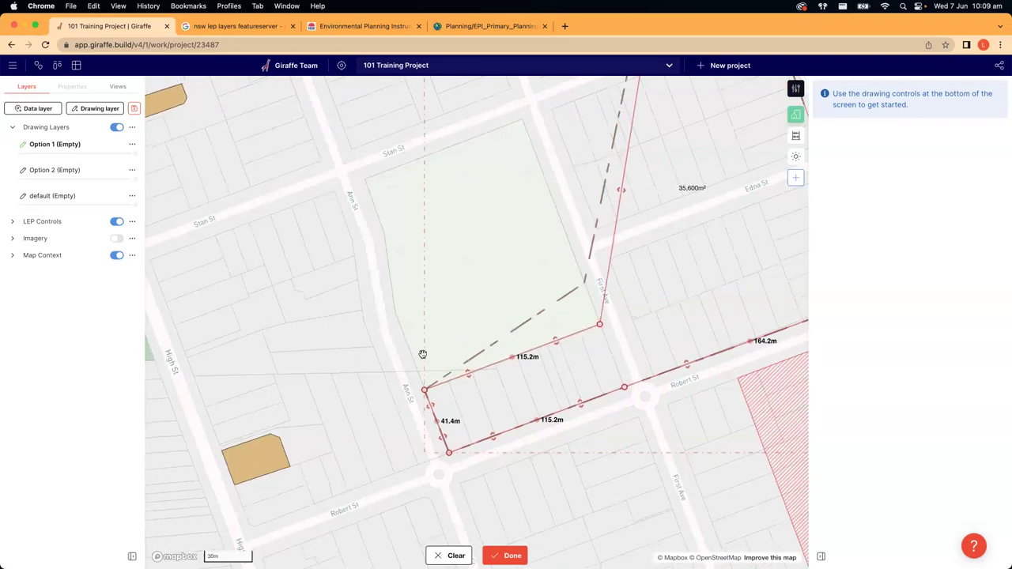
scroll(422, 355, "down", 5)
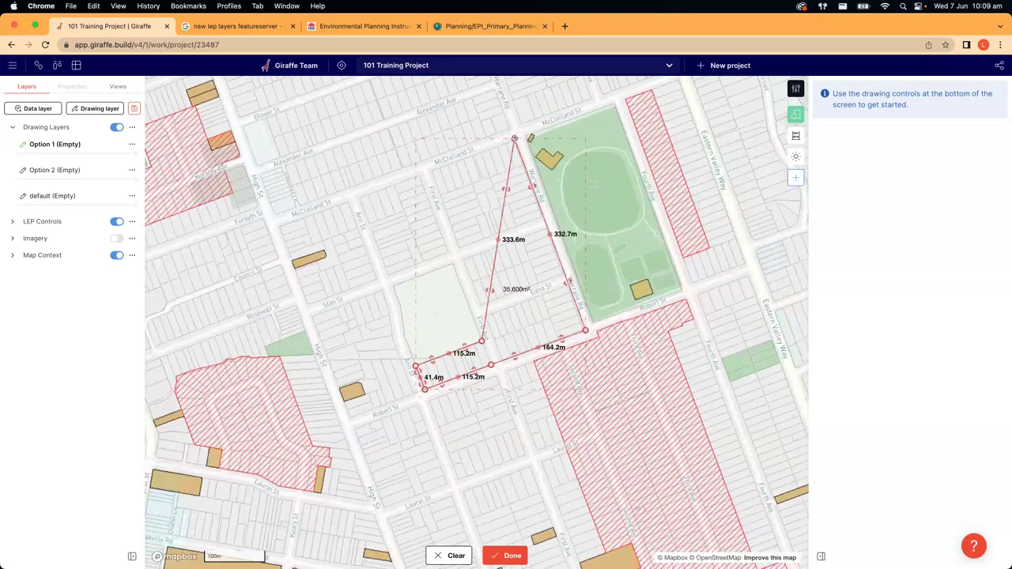
left_click_drag(515, 139, 585, 331)
scroll(532, 371, "up", 5)
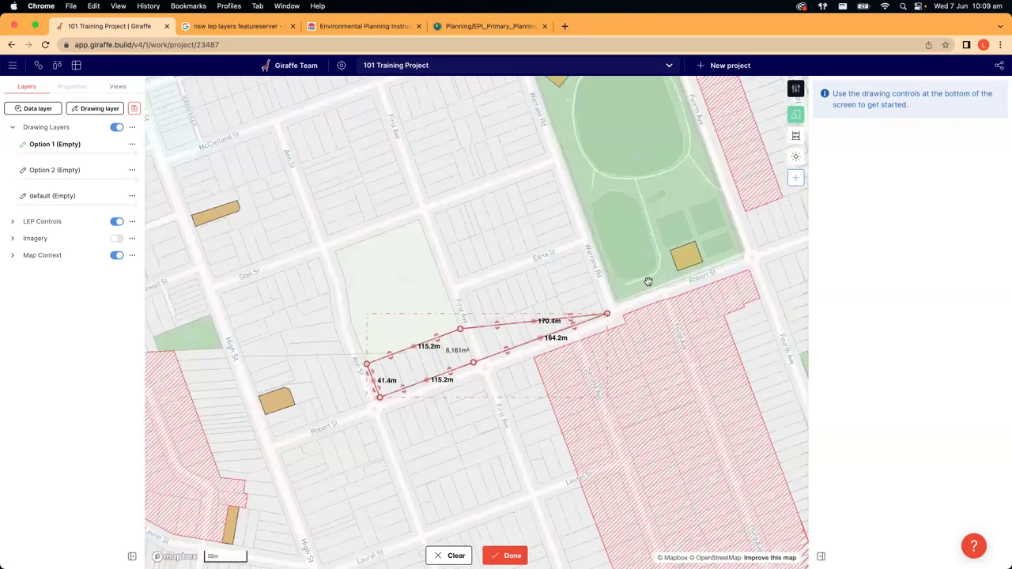
left_click_drag(656, 275, 522, 267)
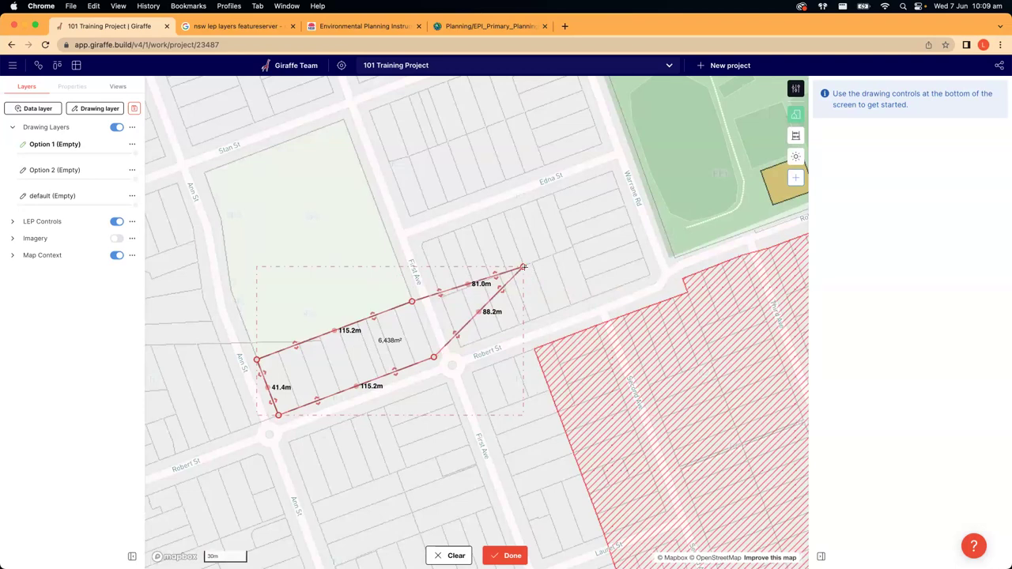
key("ctrl+z")
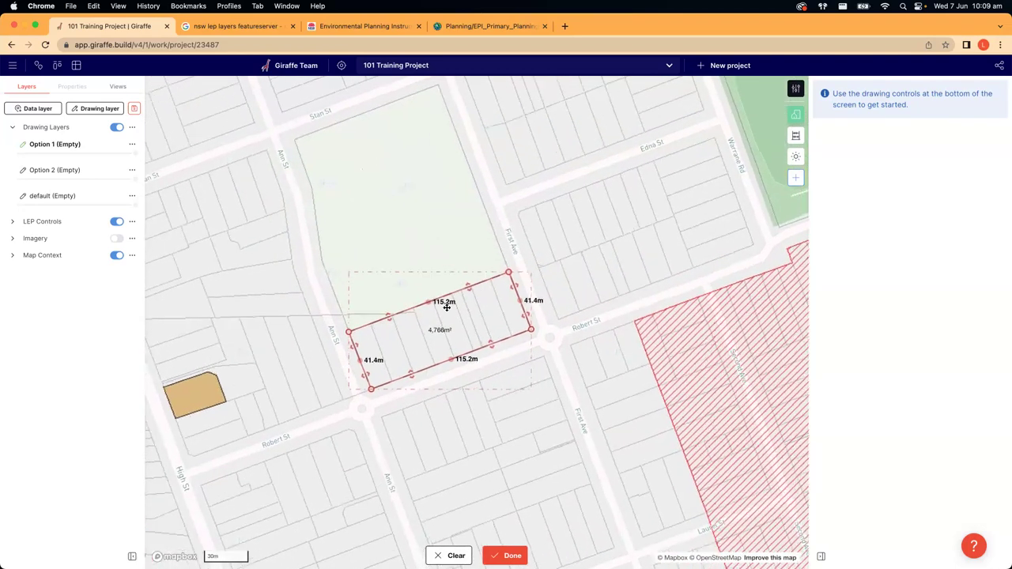
- Try extra vertices on the right and upper edges, then undo them to keep the rectangle
scroll(447, 308, "up", 3)
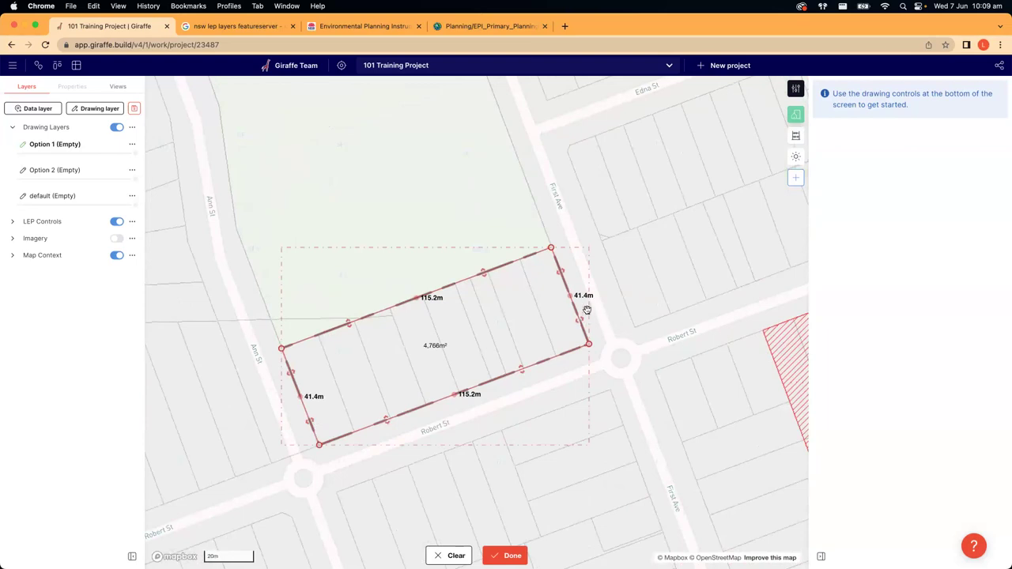
scroll(569, 295, "down", 1)
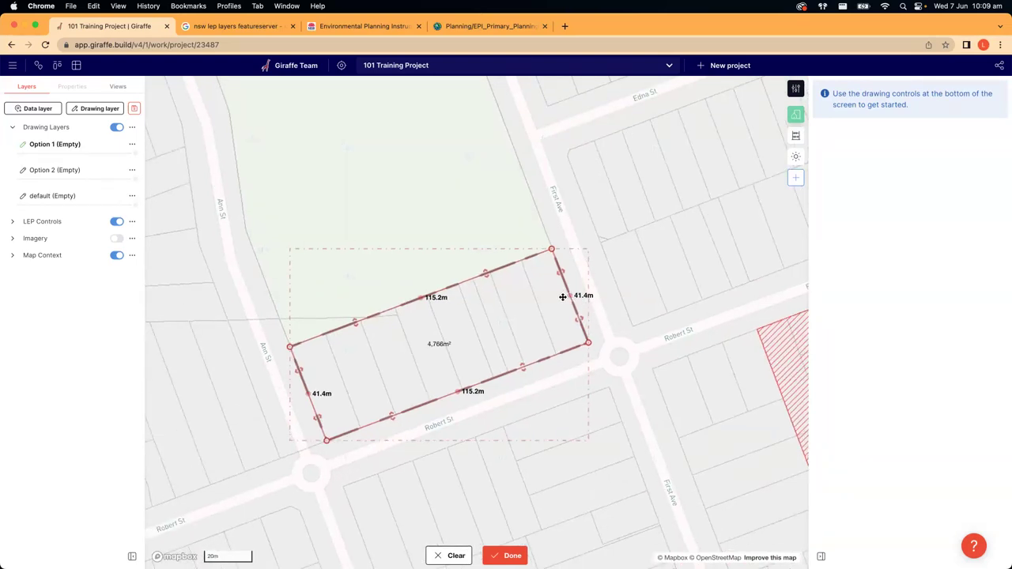
scroll(563, 296, "up", 2)
scroll(568, 292, "up", 3)
left_click(569, 288)
left_click_drag(570, 290, 671, 251)
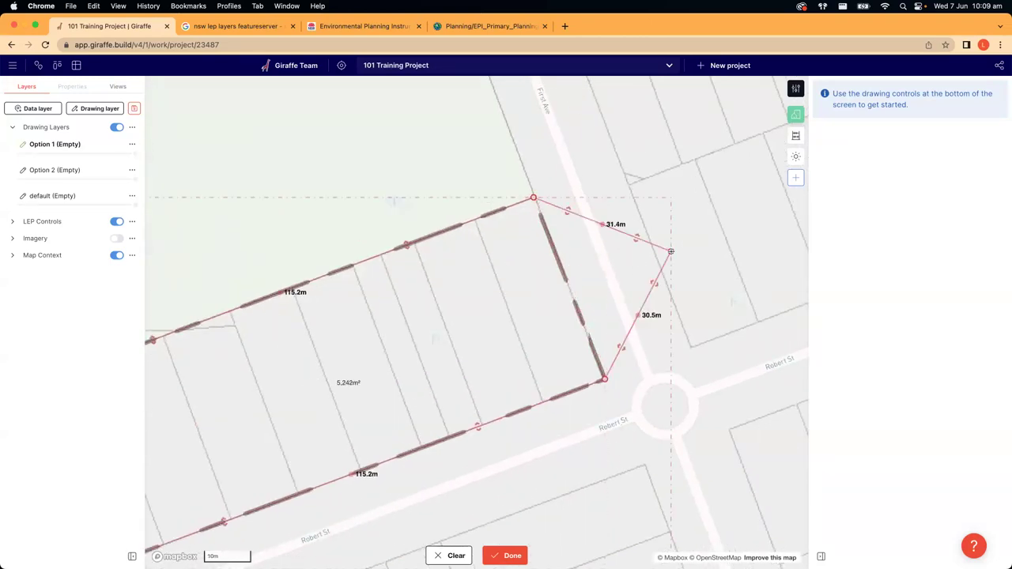
left_click(605, 224)
left_click_drag(605, 224, 612, 183)
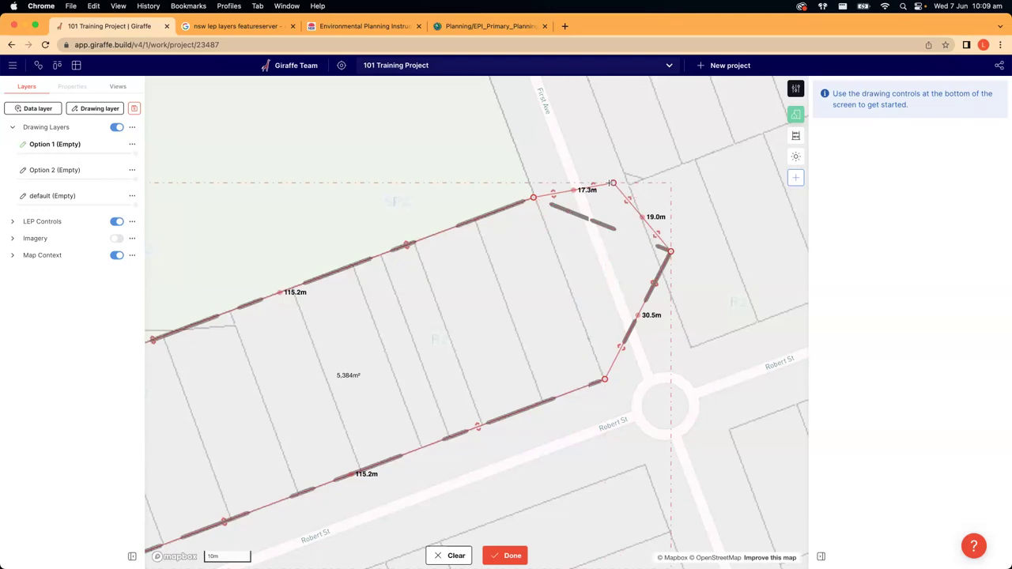
key("super+z")
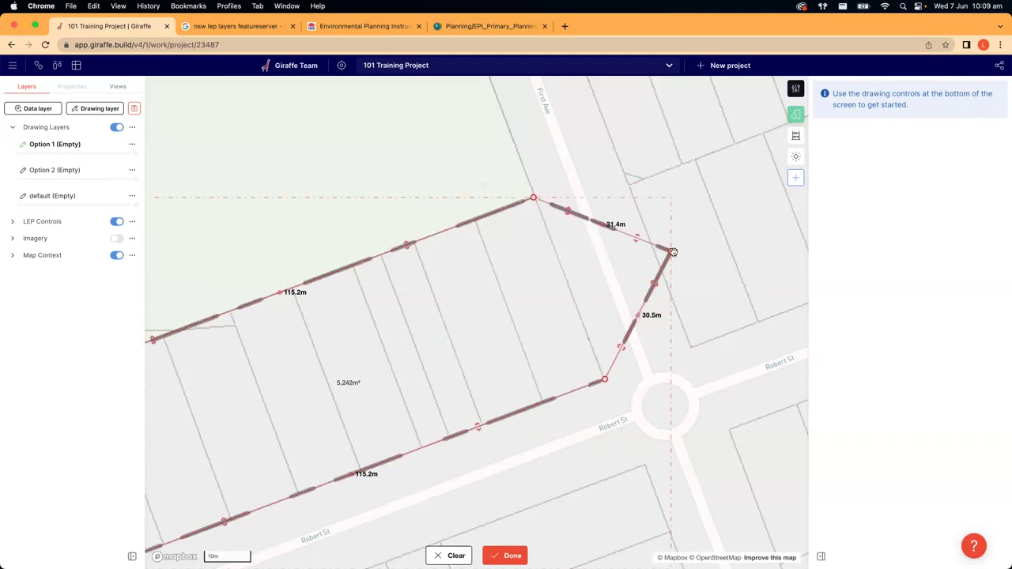
key("super+z")
- Zoom out to check the 115.2 m by 41.4 m rectangle and finish editing
scroll(674, 251, "down", 5)
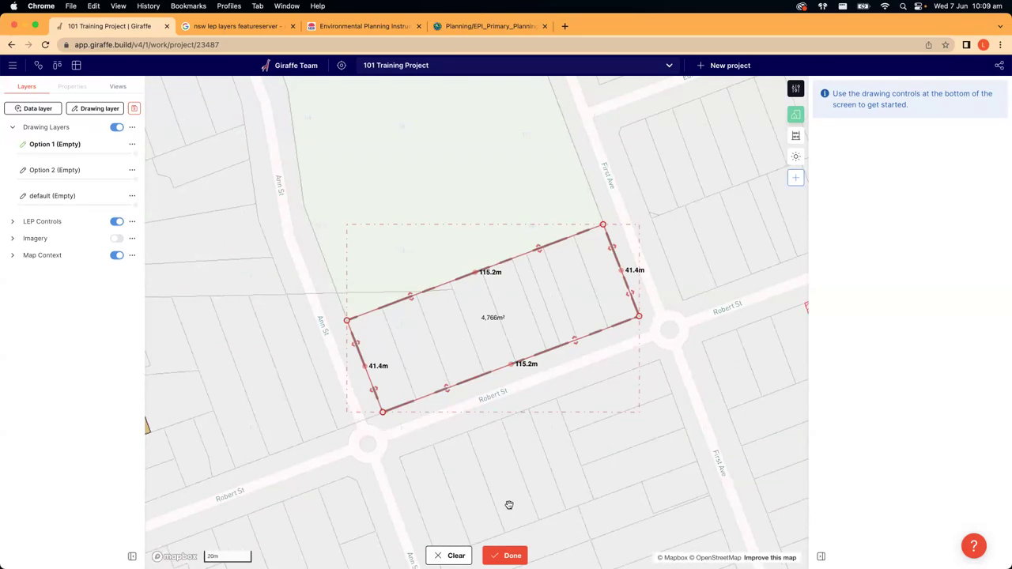
scroll(511, 504, "down", 3)
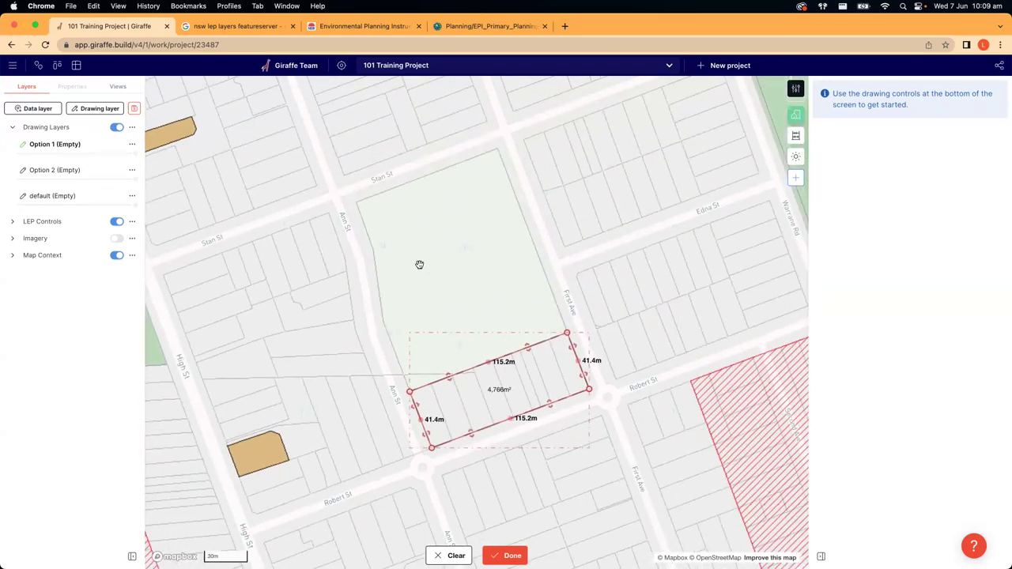
scroll(418, 264, "up", 5)
scroll(399, 250, "down", 5)
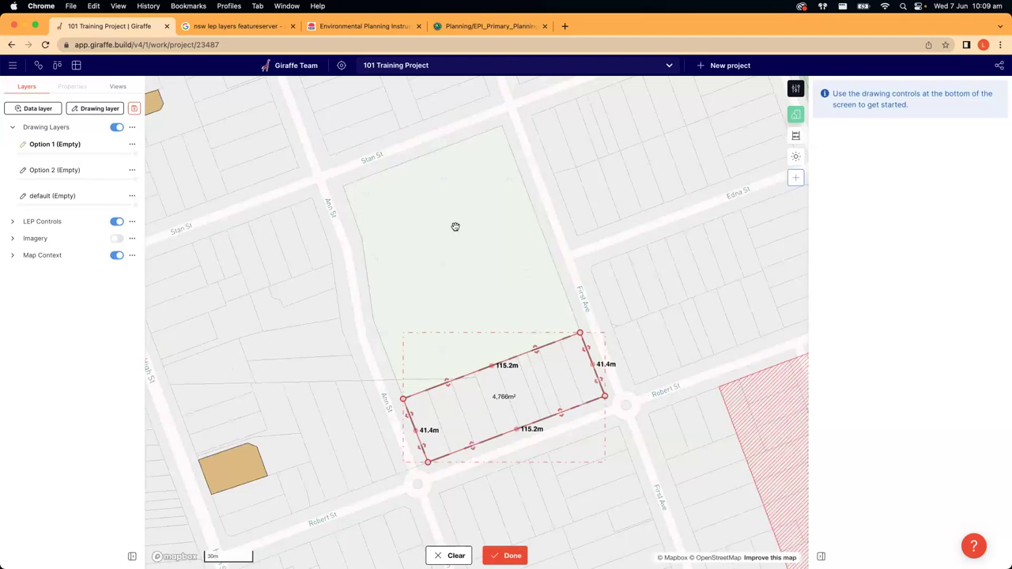
left_click(506, 556)
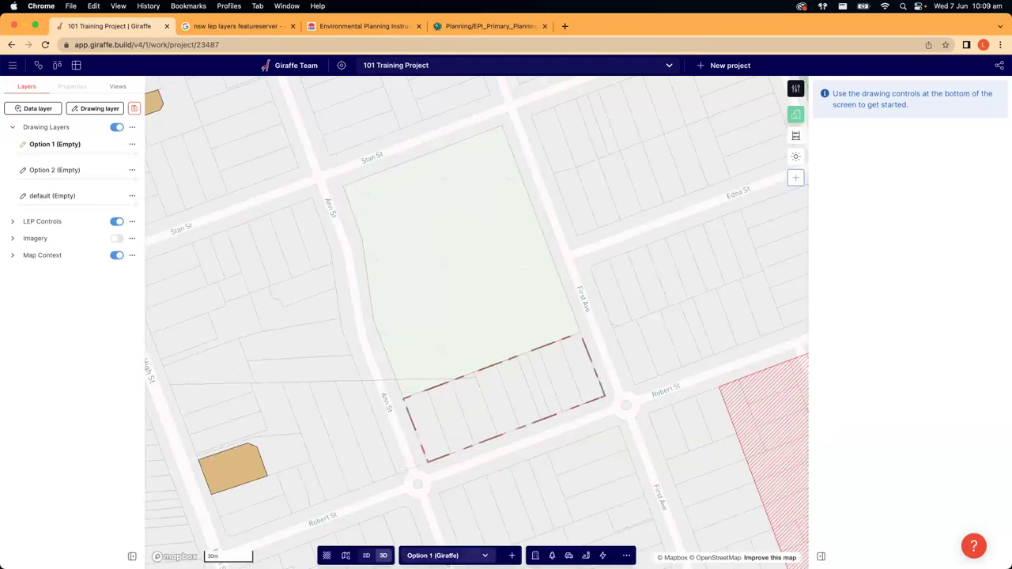
- Recentre the map on the finished boundary and bring up the '...' general drawing tools list
left_click_drag(520, 448, 537, 420)
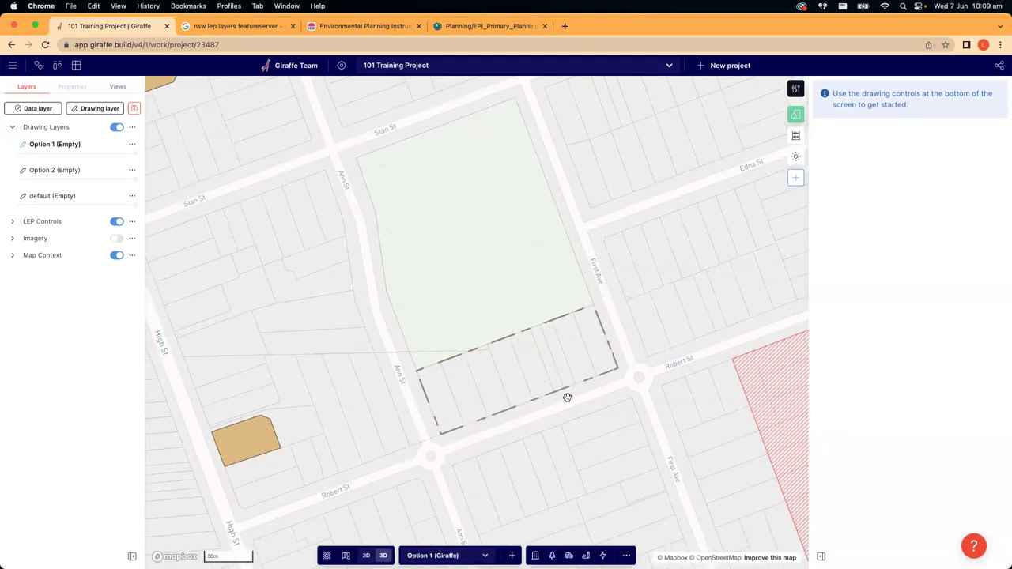
left_click_drag(358, 349, 334, 313)
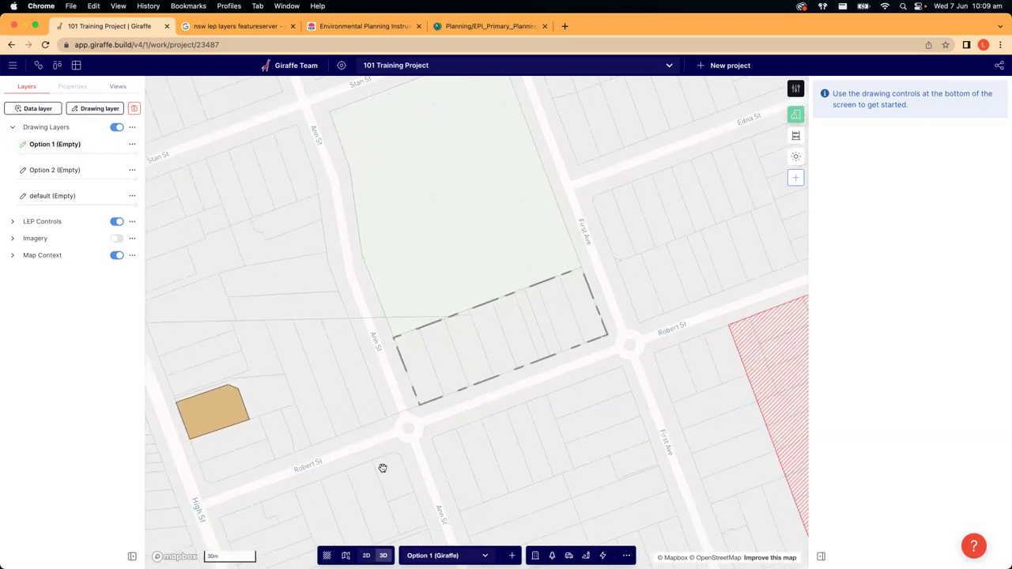
scroll(426, 443, "up", 5)
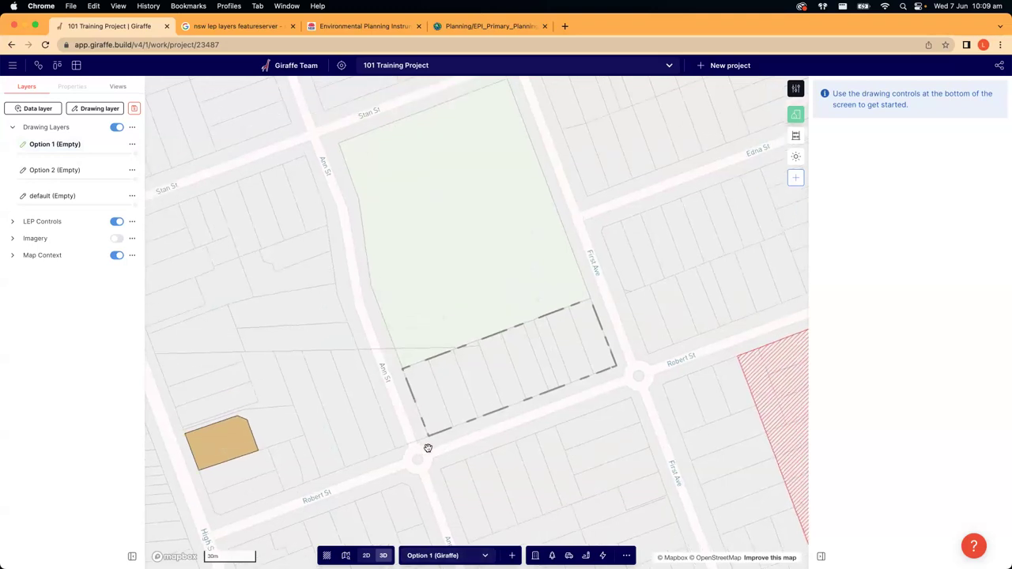
left_click_drag(443, 396, 424, 395)
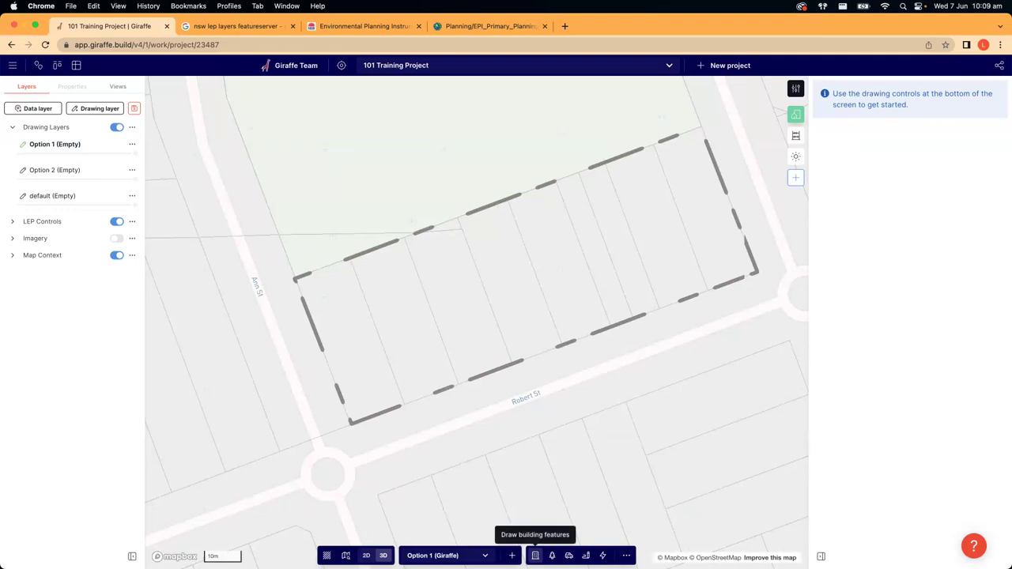
left_click(535, 555)
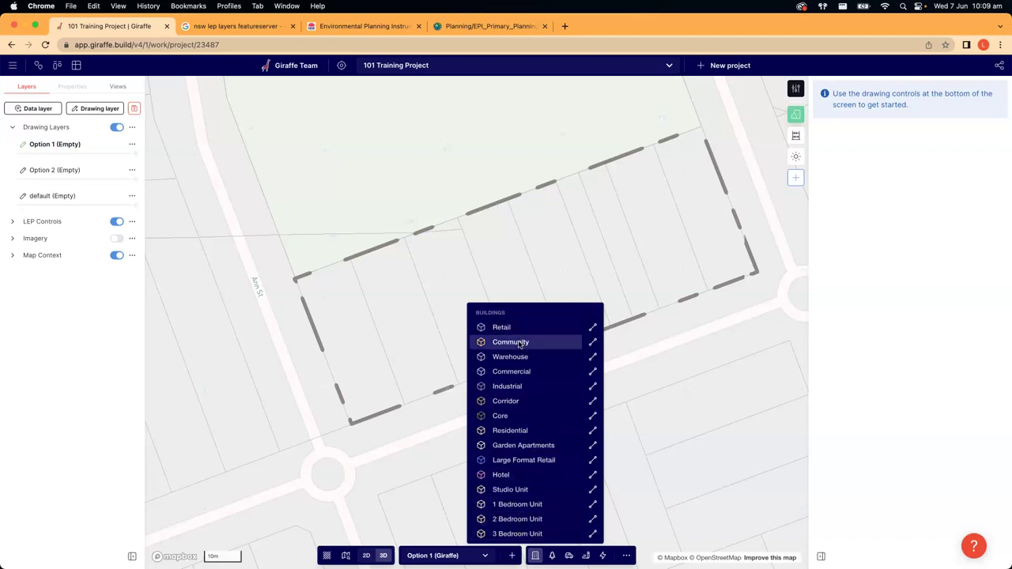
left_click(657, 359)
left_click_drag(636, 356, 661, 383)
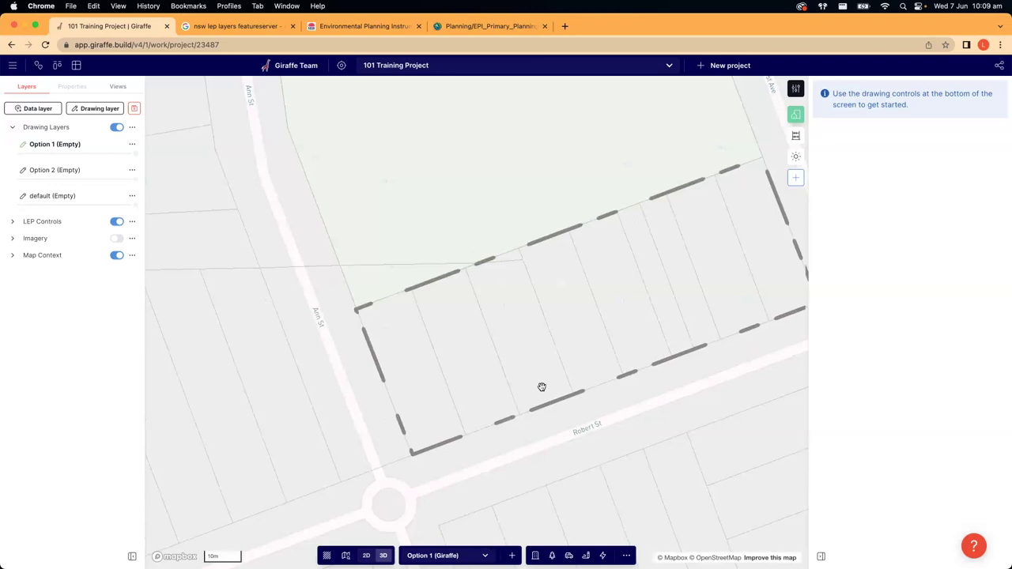
left_click_drag(540, 388, 491, 362)
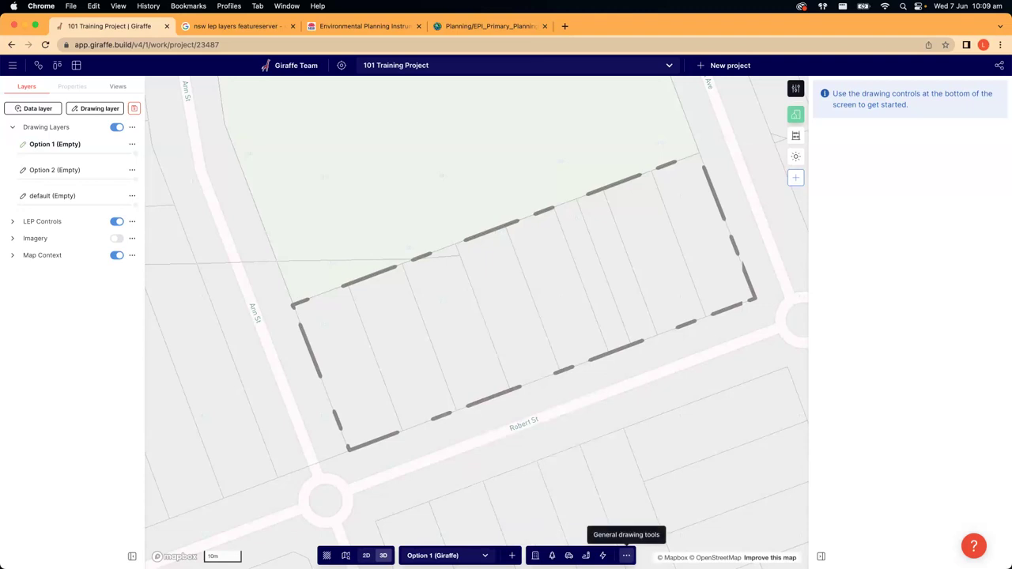
left_click(626, 556)
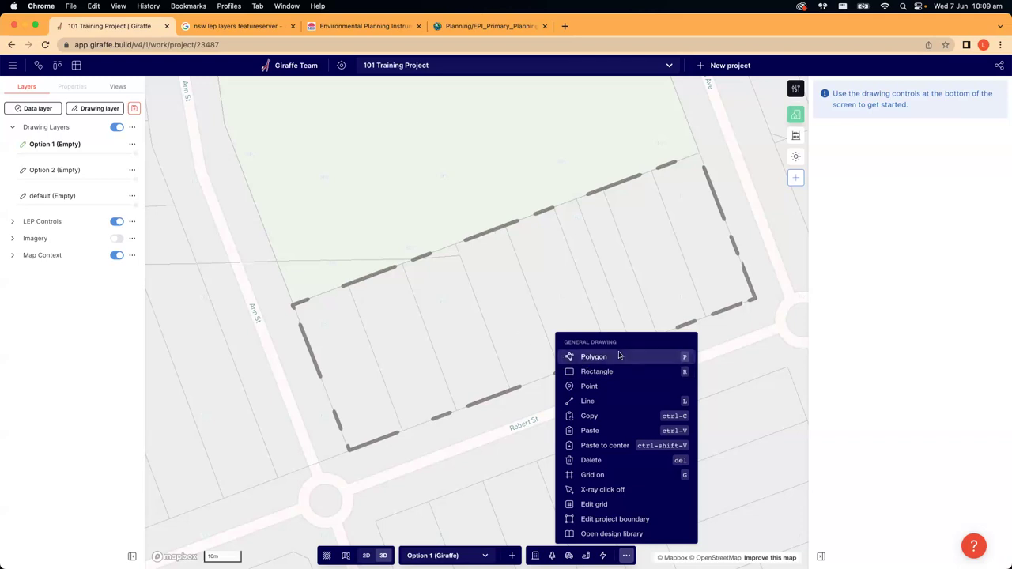
- Draw a five-cornered Polygon inside the boundary from Ann St to Robert St, closing on the first point
left_click(619, 355)
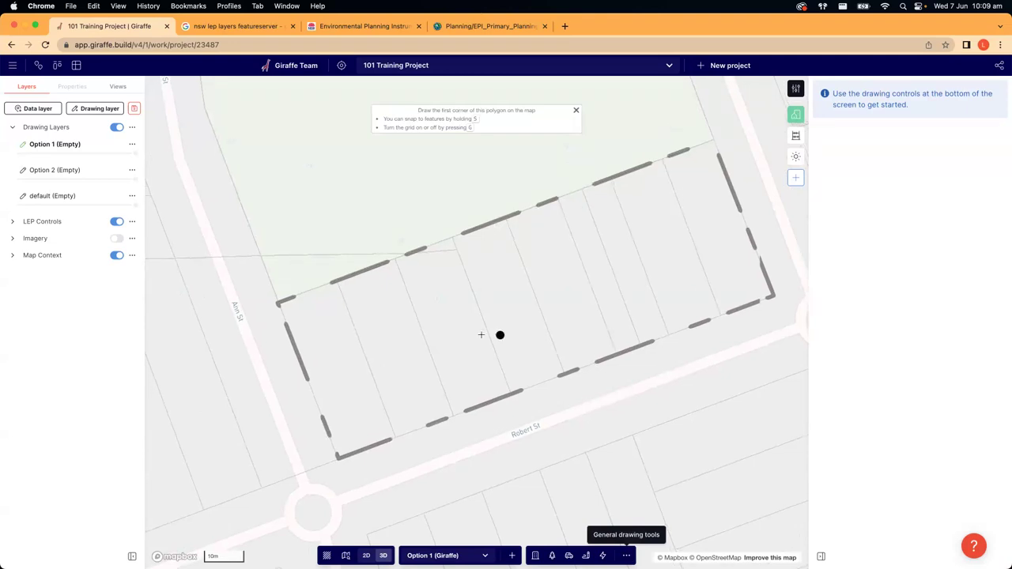
left_click(315, 314)
left_click(525, 235)
left_click(596, 271)
left_click(625, 341)
left_click(363, 436)
left_click(316, 315)
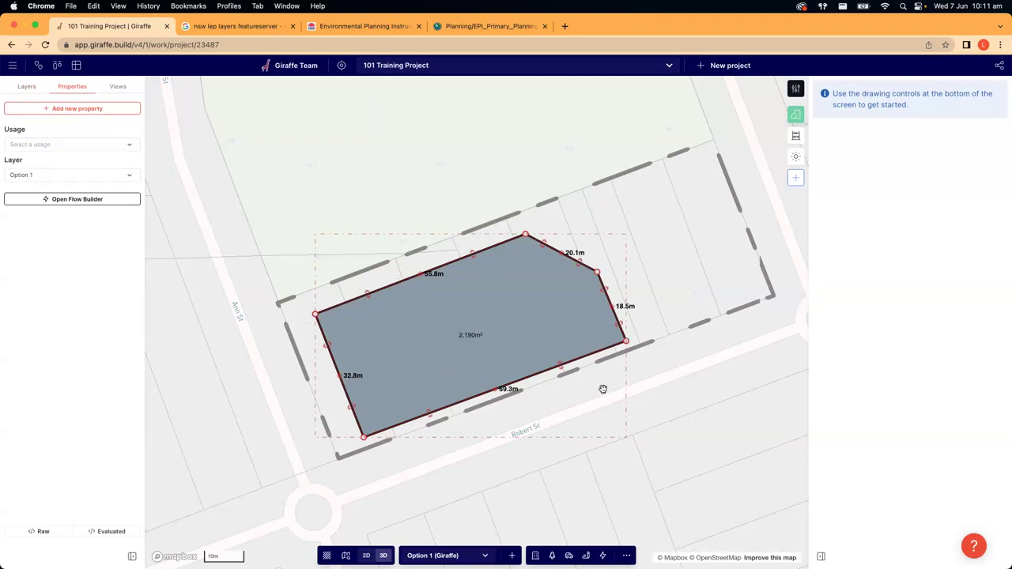
- Nudge the polygon's left and right corners to about 2,160 m², then tilt into 3D
left_click_drag(313, 315, 318, 315)
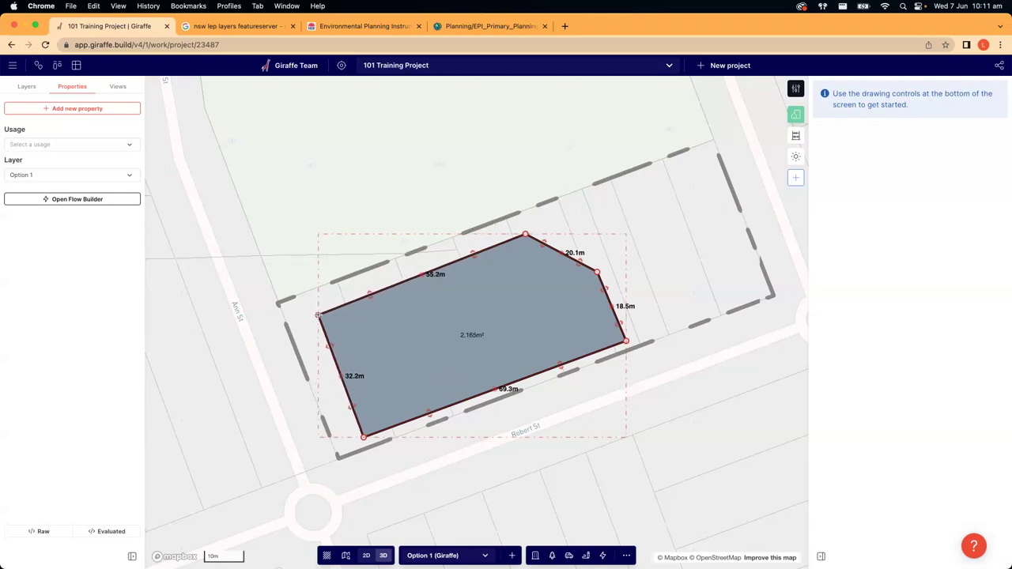
left_click_drag(596, 269, 598, 267)
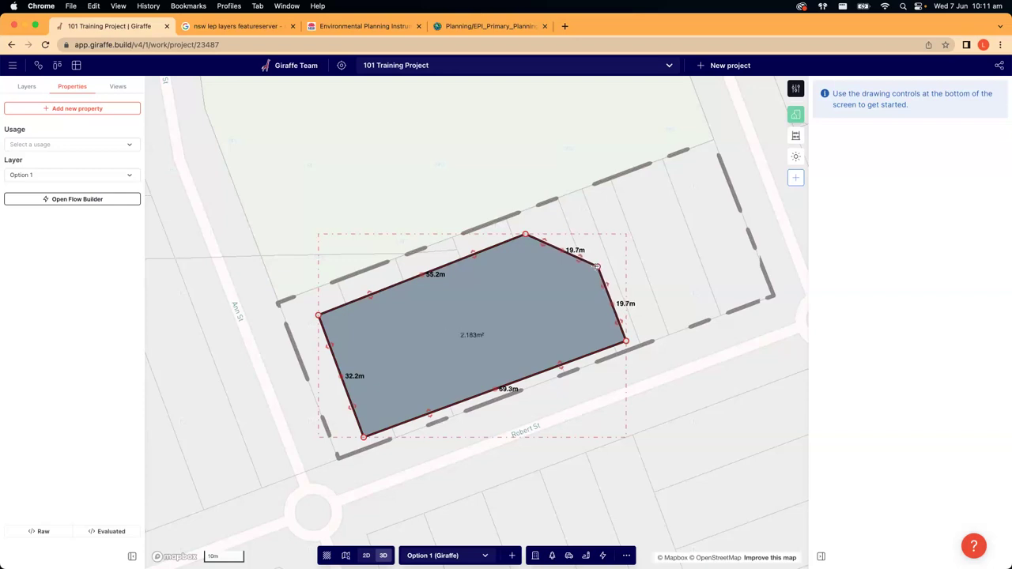
left_click_drag(625, 340, 626, 337)
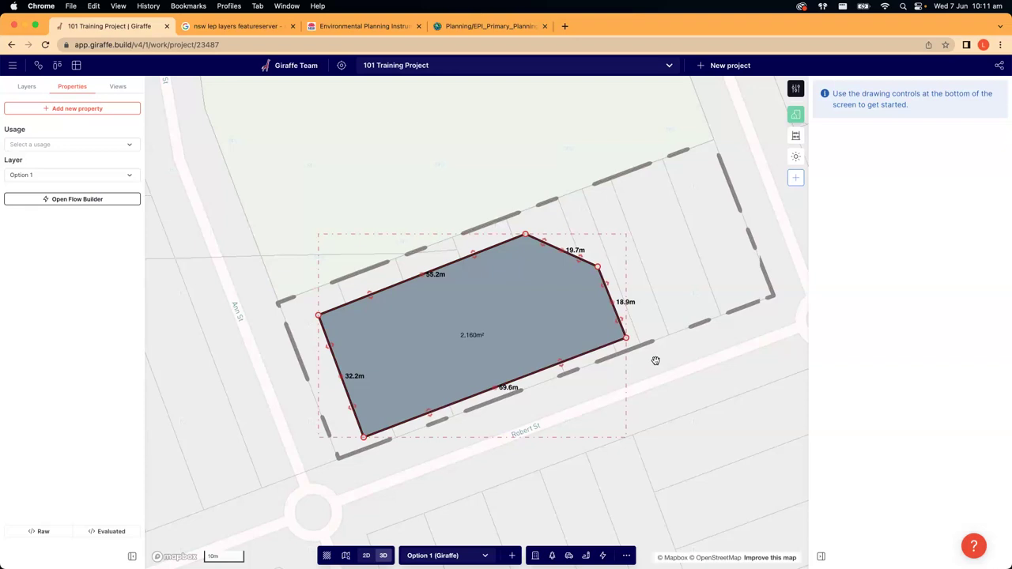
left_click(656, 359)
right_click_drag(585, 461, 515, 424)
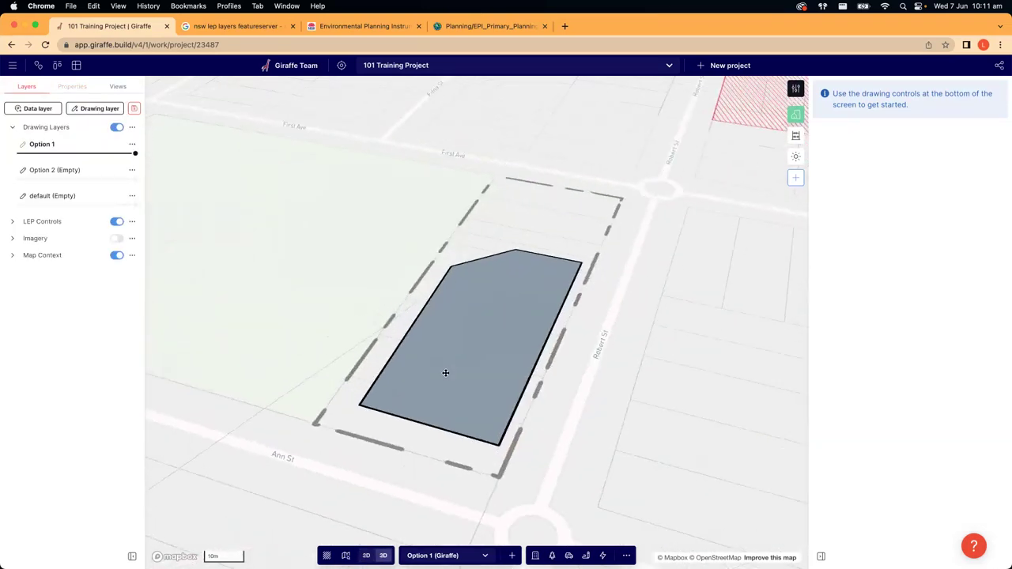
- Back in 2D, shift the polygon's top corner right and move it slightly to about 2,152 m²
left_click(444, 373)
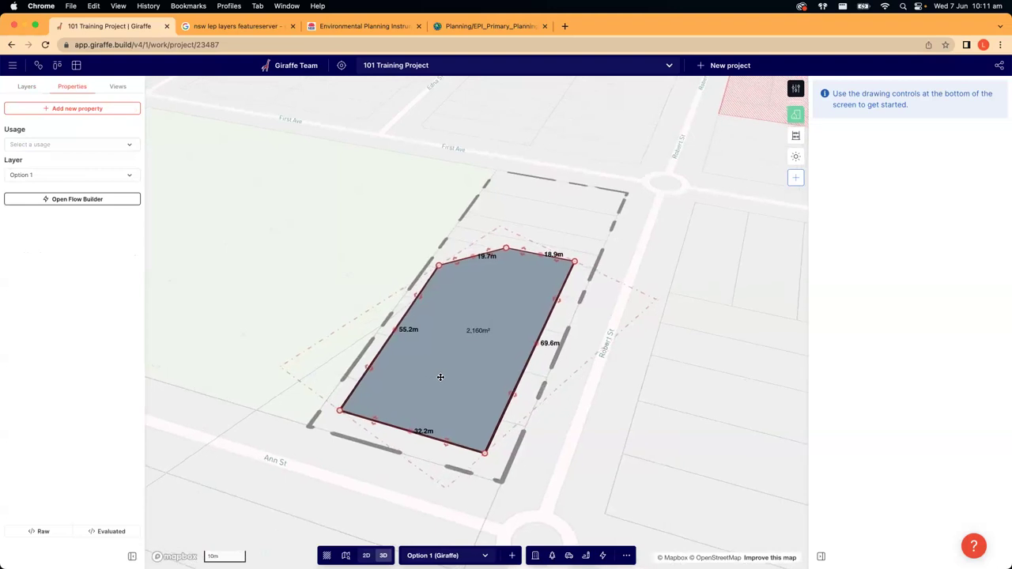
right_click_drag(443, 375, 385, 322)
left_click(592, 365)
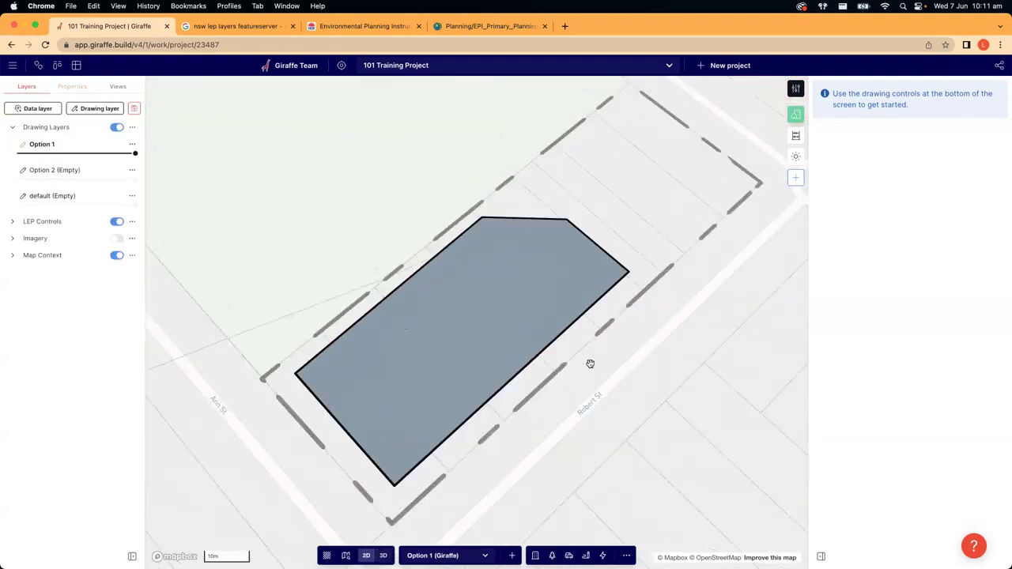
left_click(464, 308)
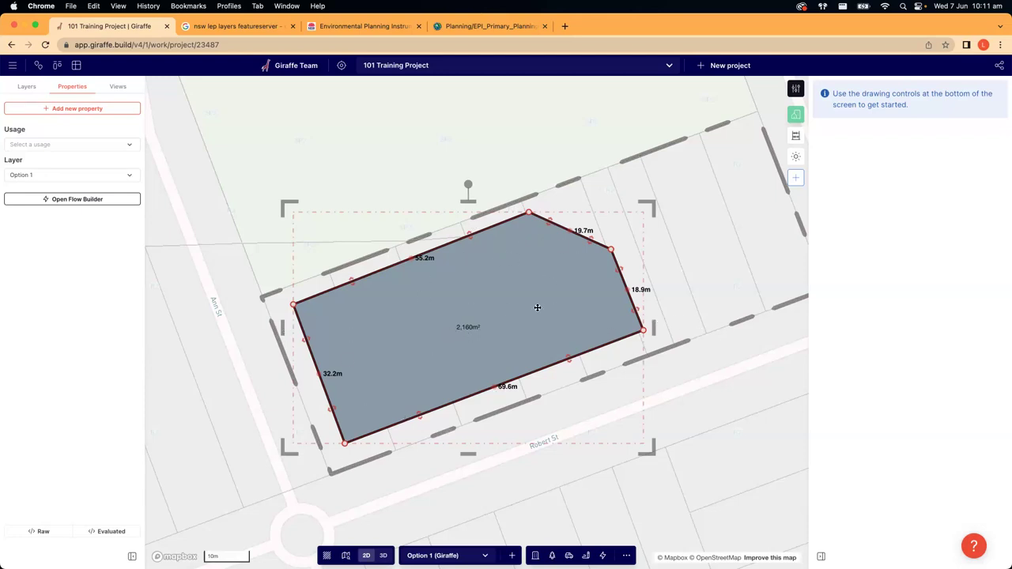
left_click_drag(527, 211, 529, 213)
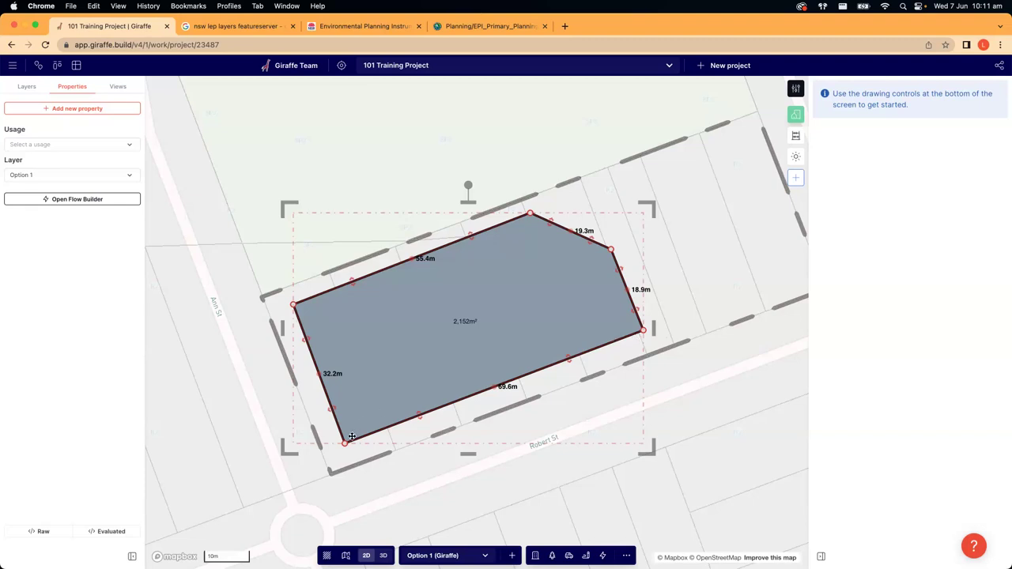
left_click_drag(371, 379, 365, 383)
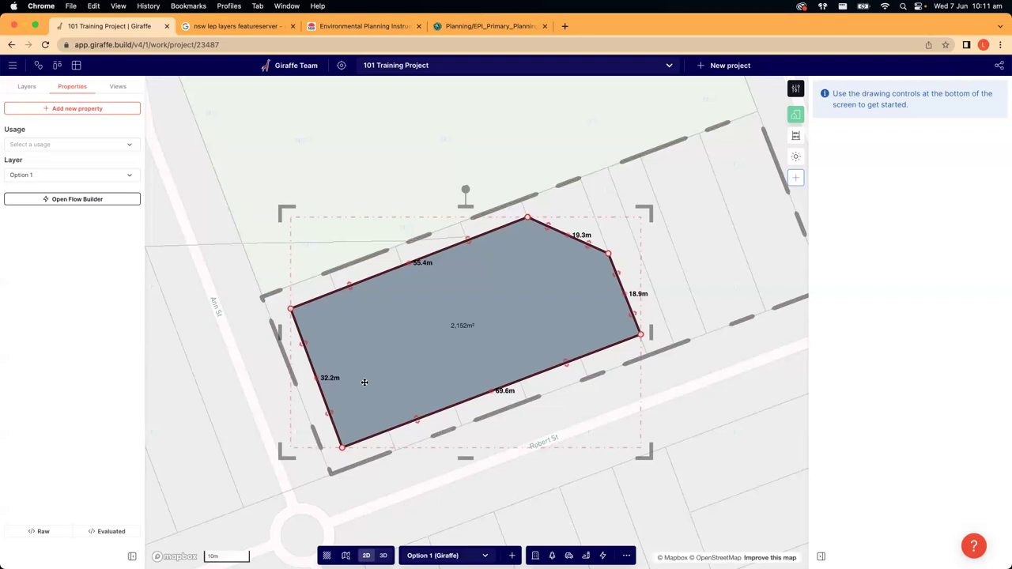
left_click(508, 470)
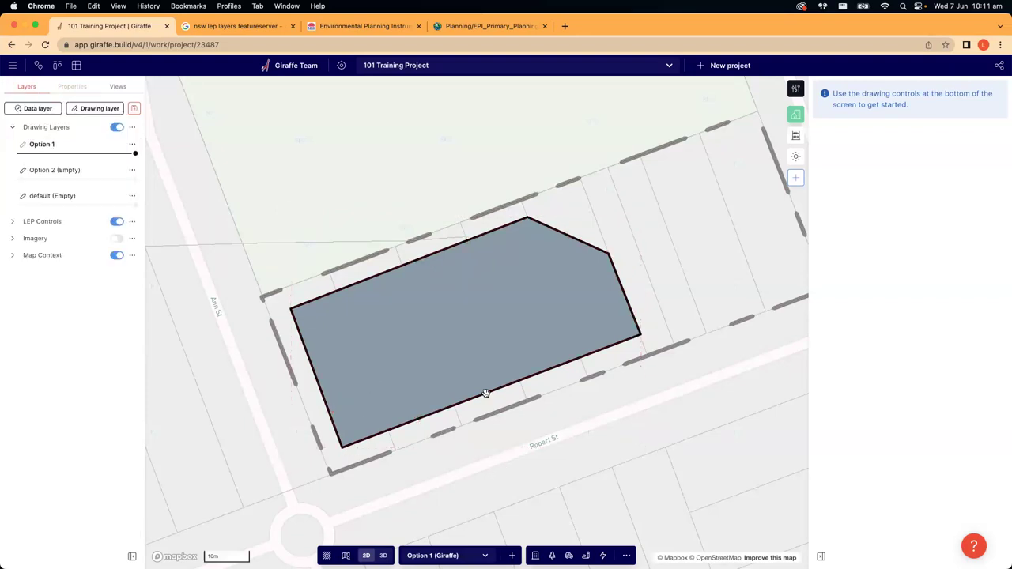
scroll(633, 145, "up", 5)
scroll(667, 203, "down", 5)
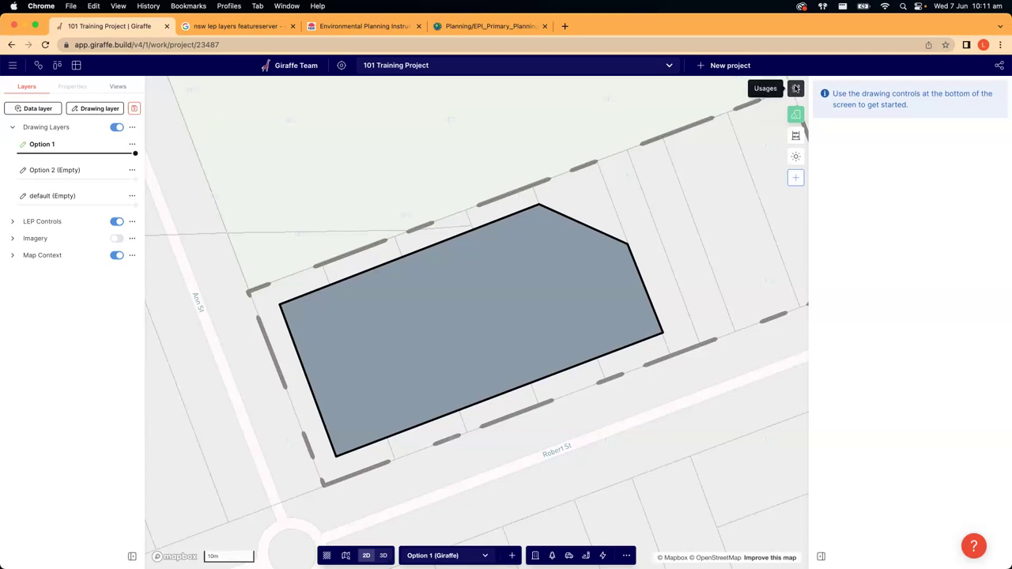
- Open the Usages panel, browse the usage types, and keep Residential with 3.2 m floor-to-floor
left_click(796, 89)
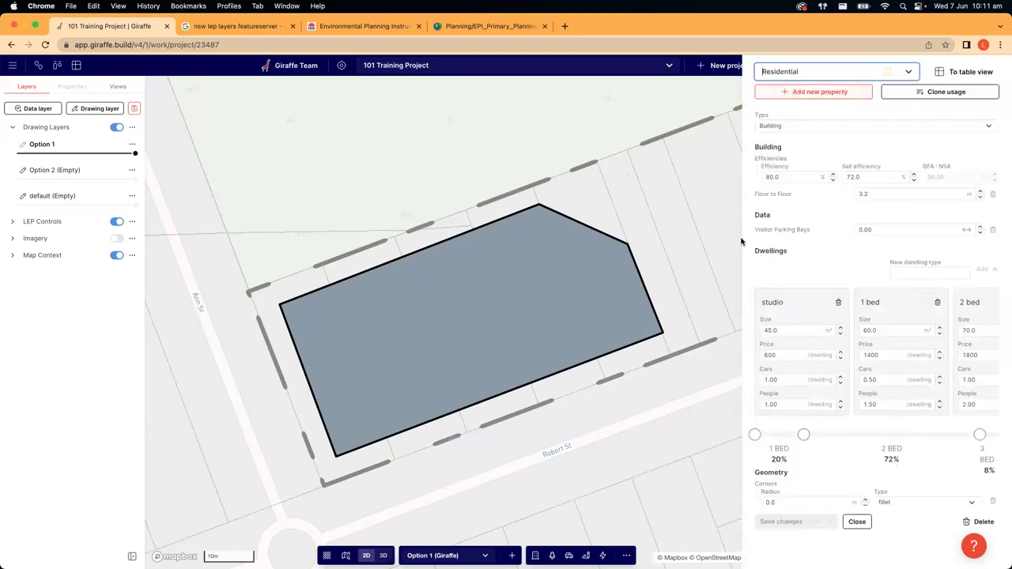
left_click(808, 73)
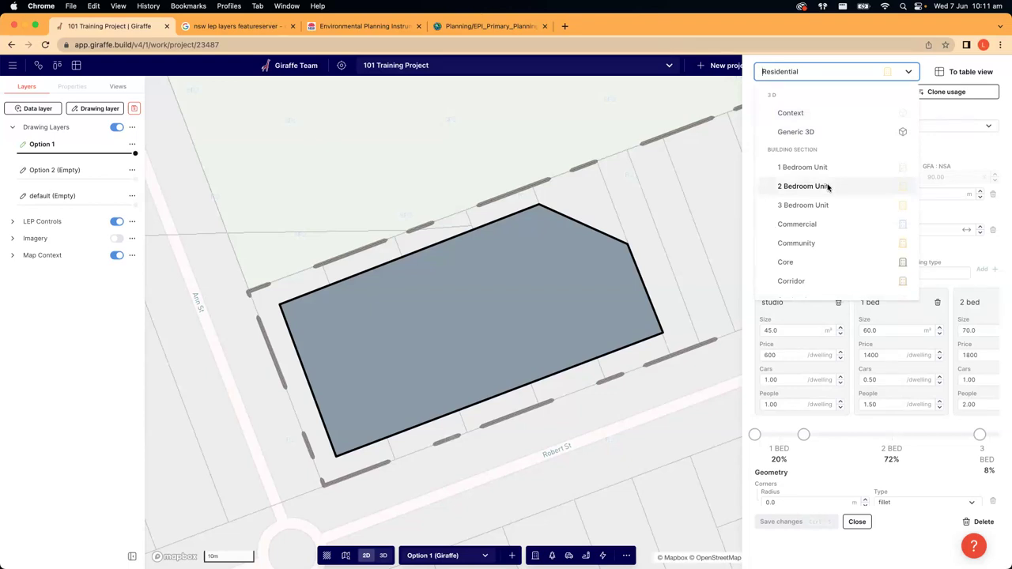
scroll(828, 193, "down", 3)
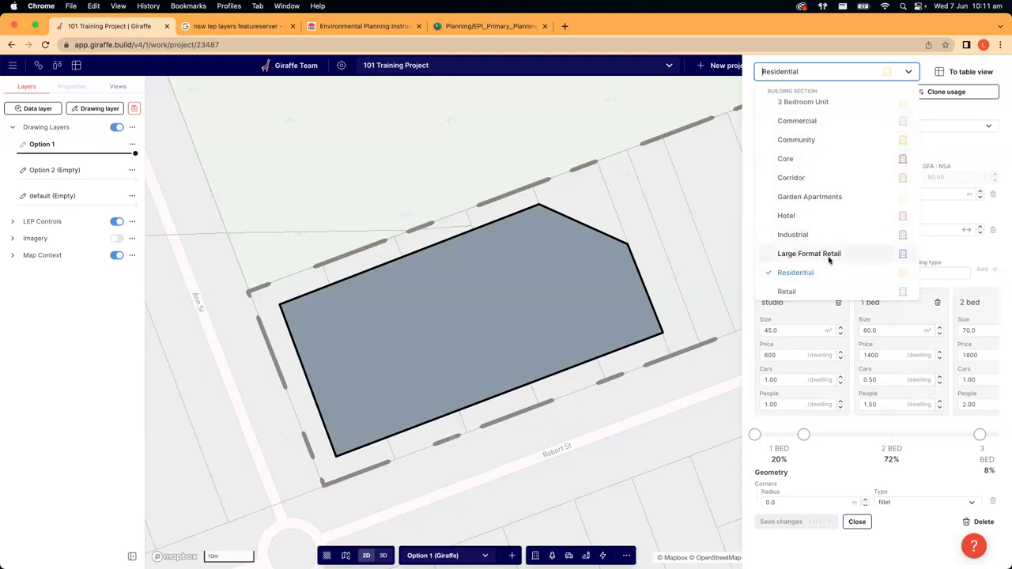
scroll(828, 261, "down", 1)
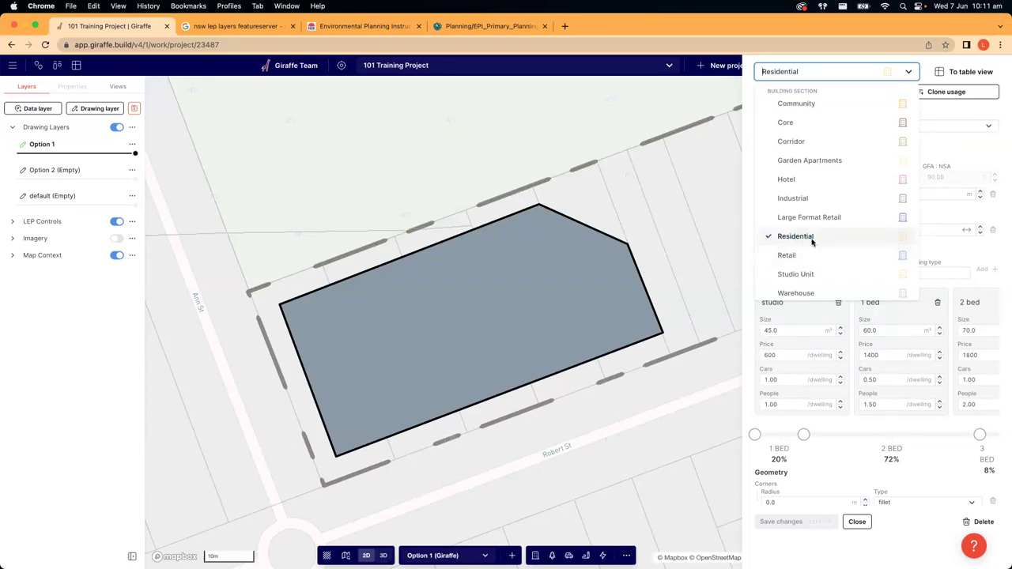
left_click(795, 237)
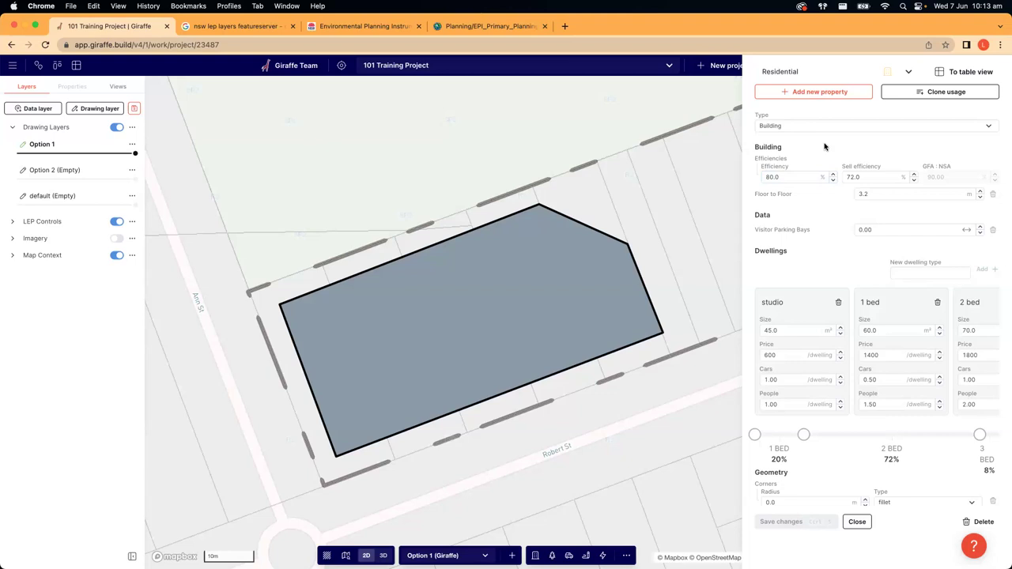
- Change the Residential building efficiency from 80 to 85 percent
left_click(783, 177)
double_click(773, 178)
left_click(780, 177)
key("BackSpace")
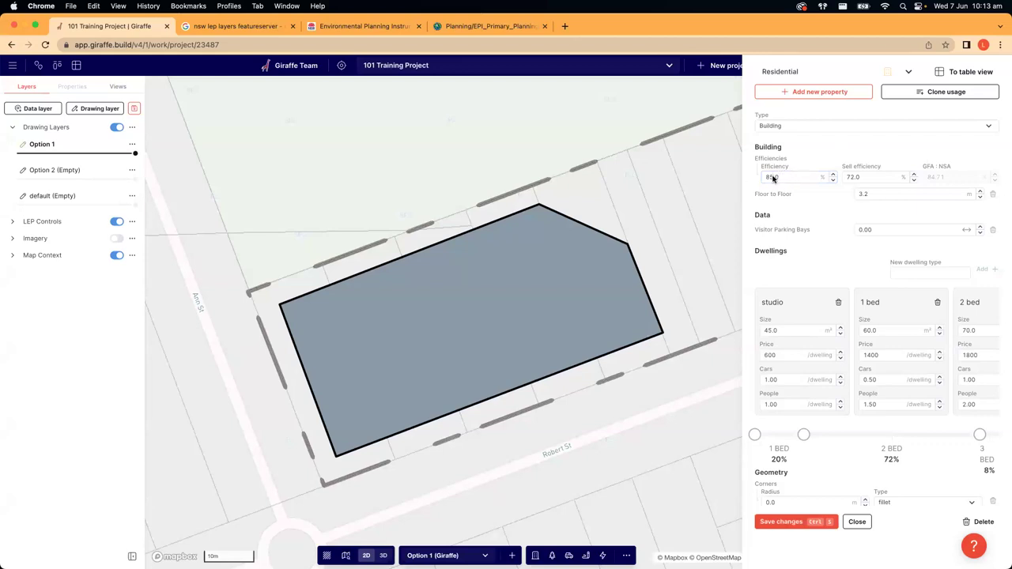
left_click(872, 194)
left_click(871, 193)
- Try 10 visitor parking bays, then reset the value to 0.00
left_click(889, 229)
left_click(854, 221)
left_click(886, 229)
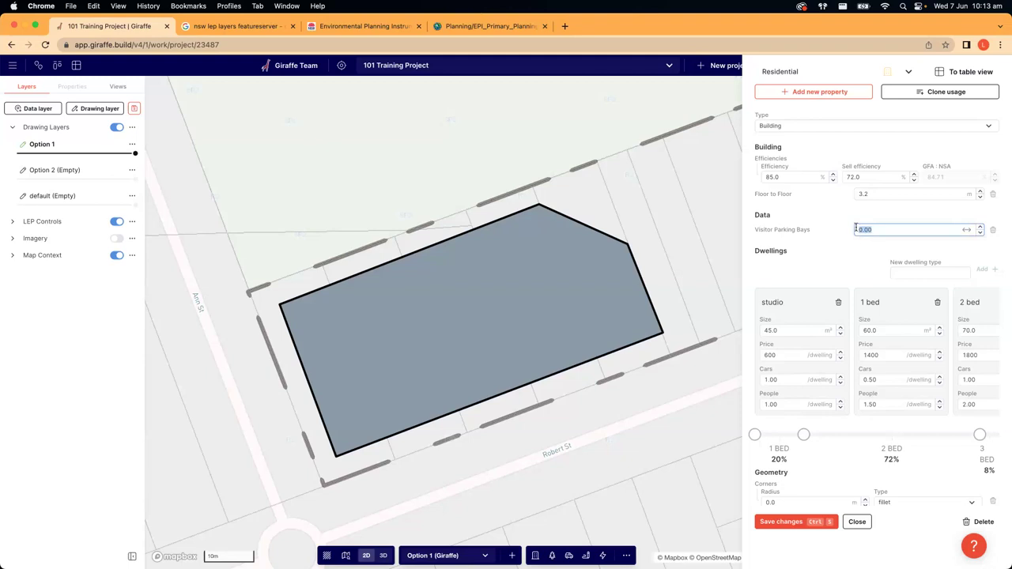
type("10")
left_click(847, 227)
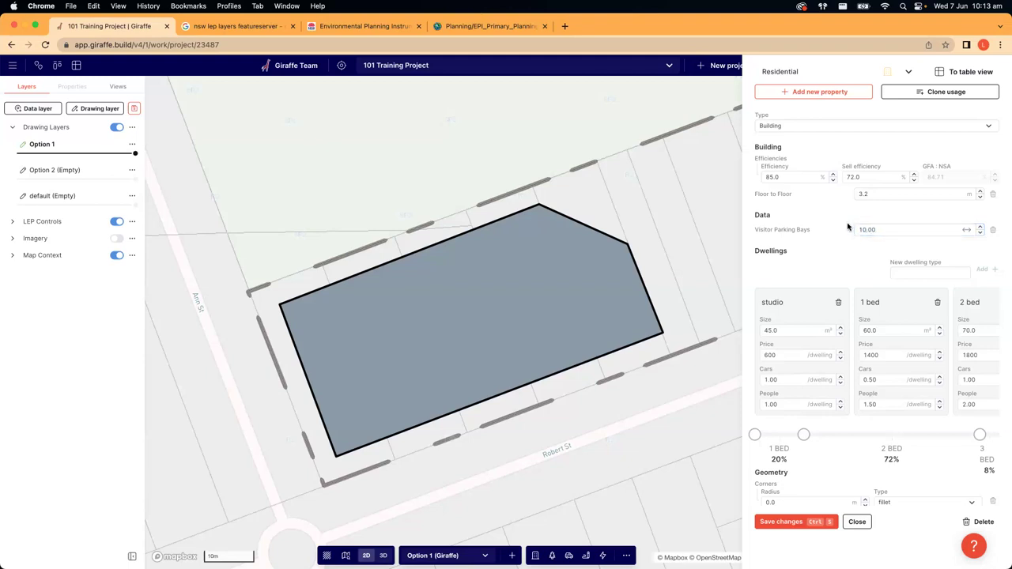
left_click(890, 229)
type("0.00")
left_click(833, 258)
scroll(830, 300, "down", 1)
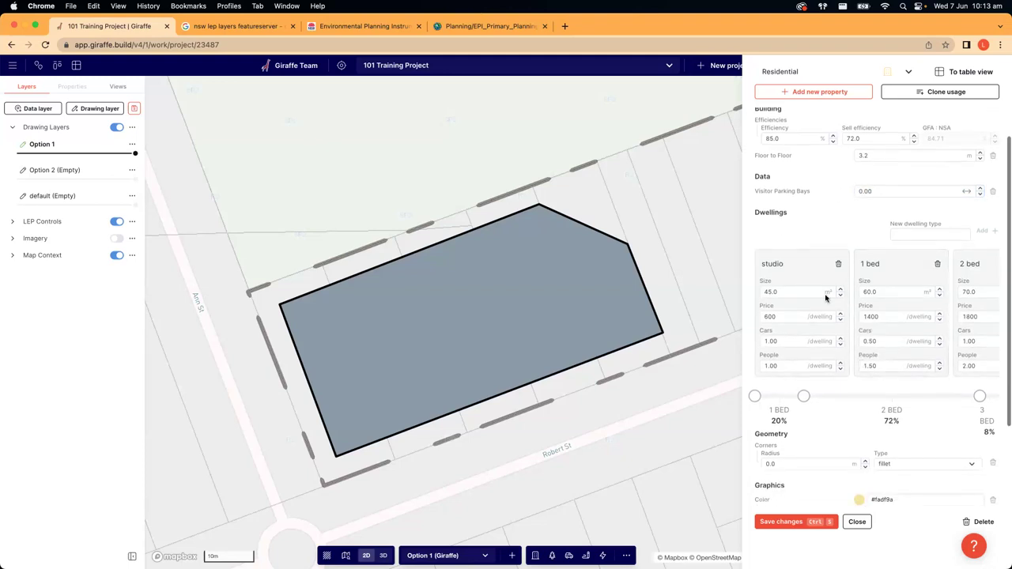
scroll(829, 337, "down", 1)
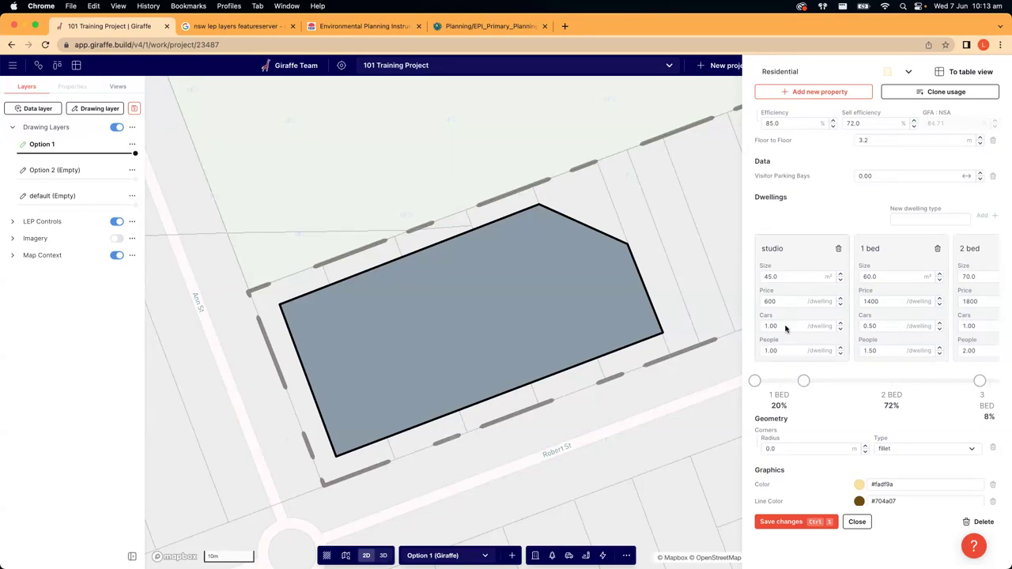
scroll(781, 261, "right", 4)
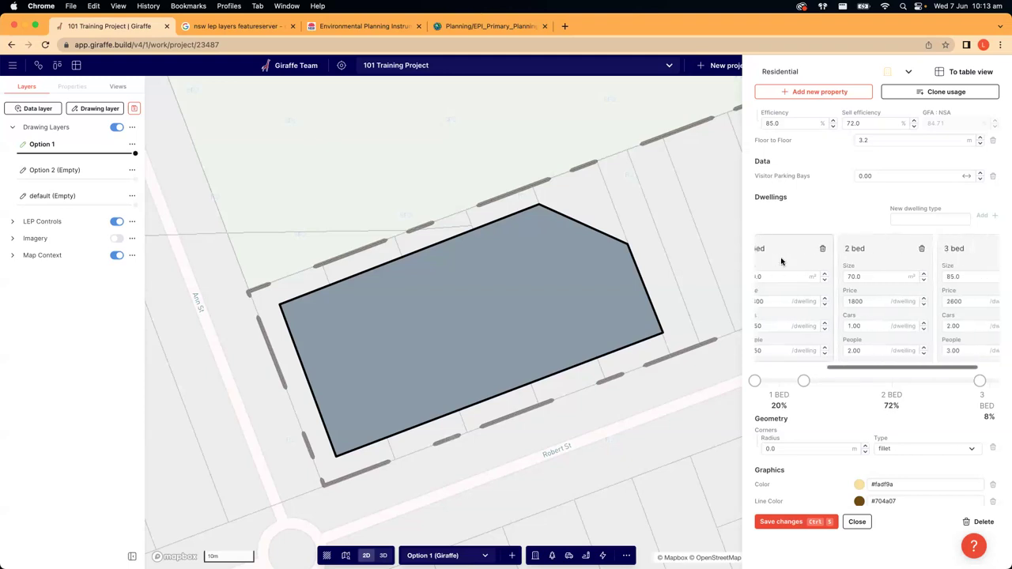
scroll(914, 259, "left", 4)
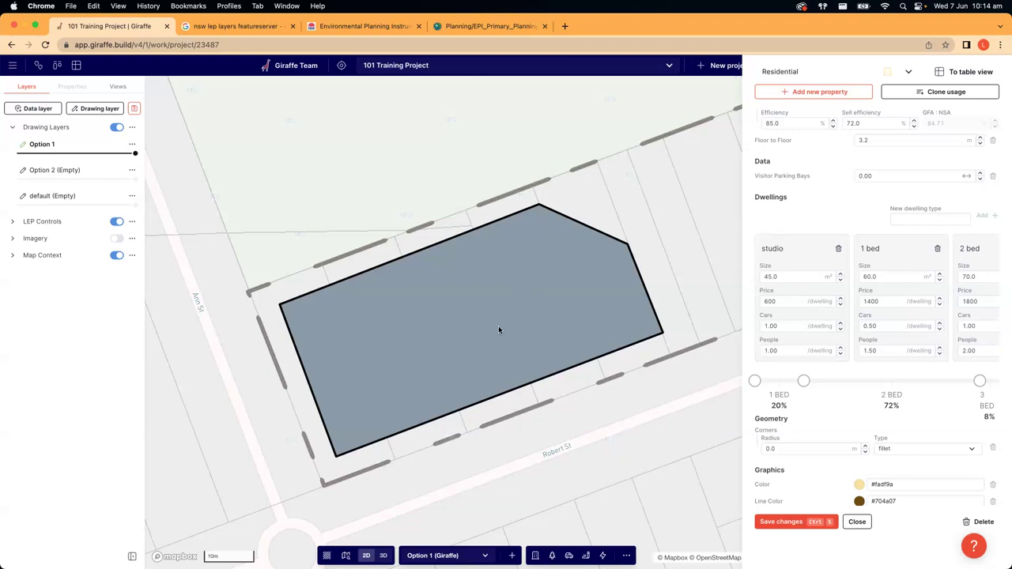
scroll(827, 293, "right", 5)
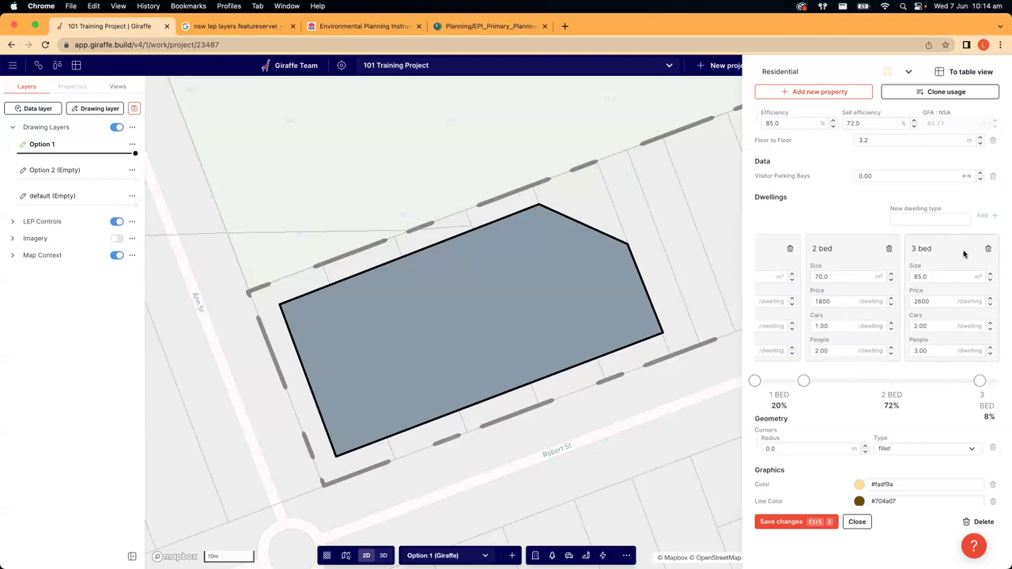
scroll(849, 261, "left", 5)
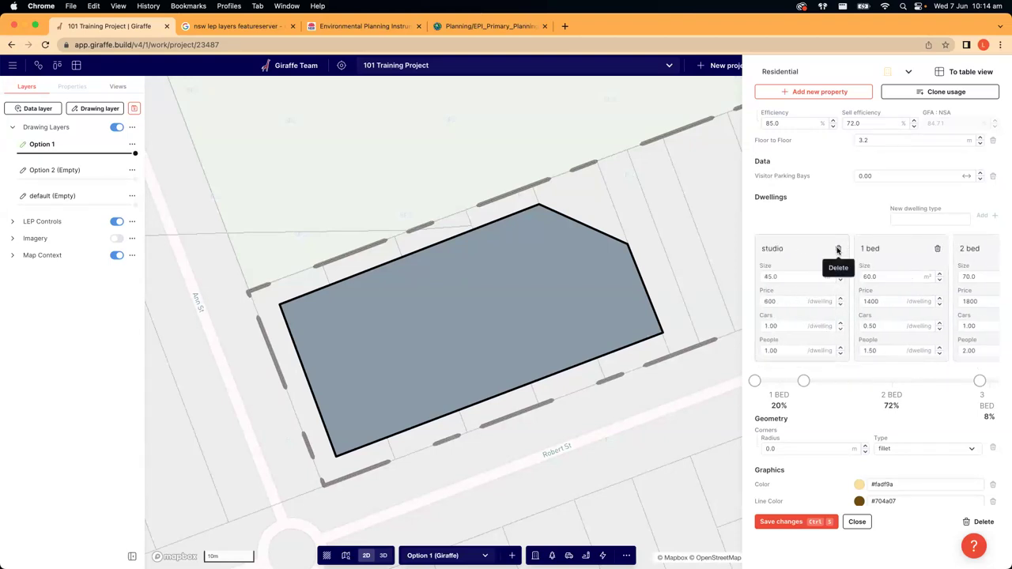
double_click(795, 276)
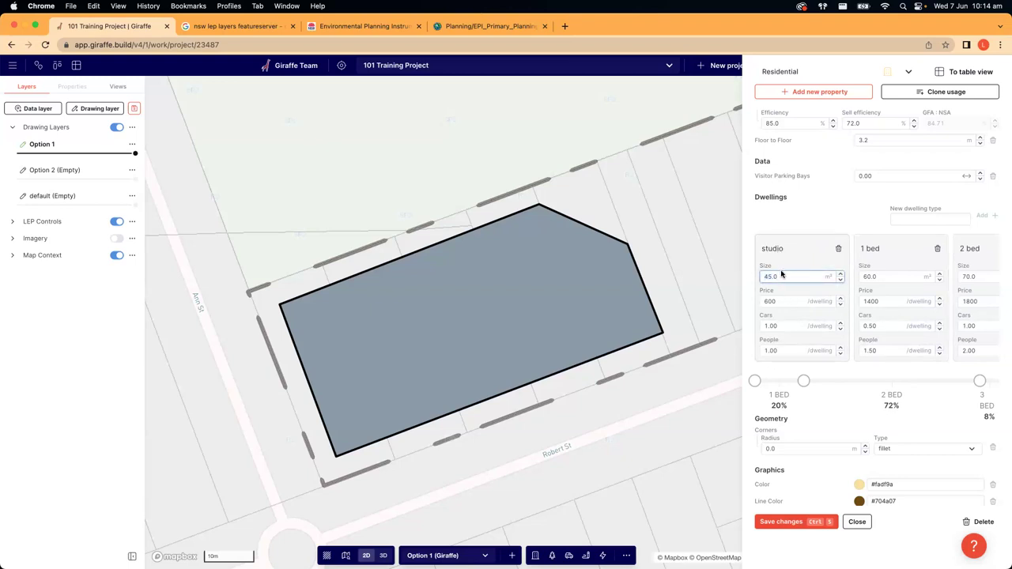
left_click(885, 276)
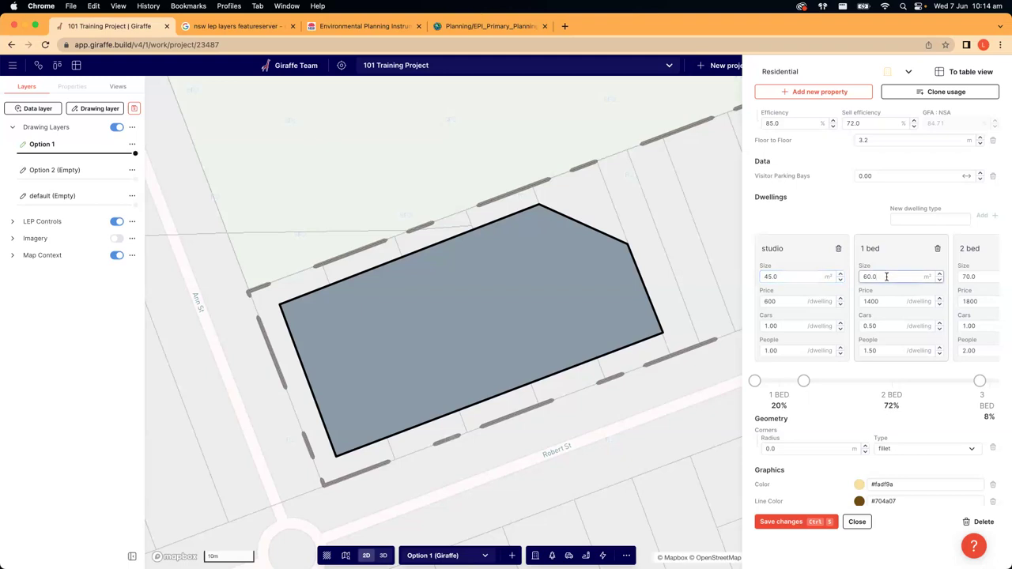
scroll(917, 280, "right", 3)
scroll(918, 284, "left", 3)
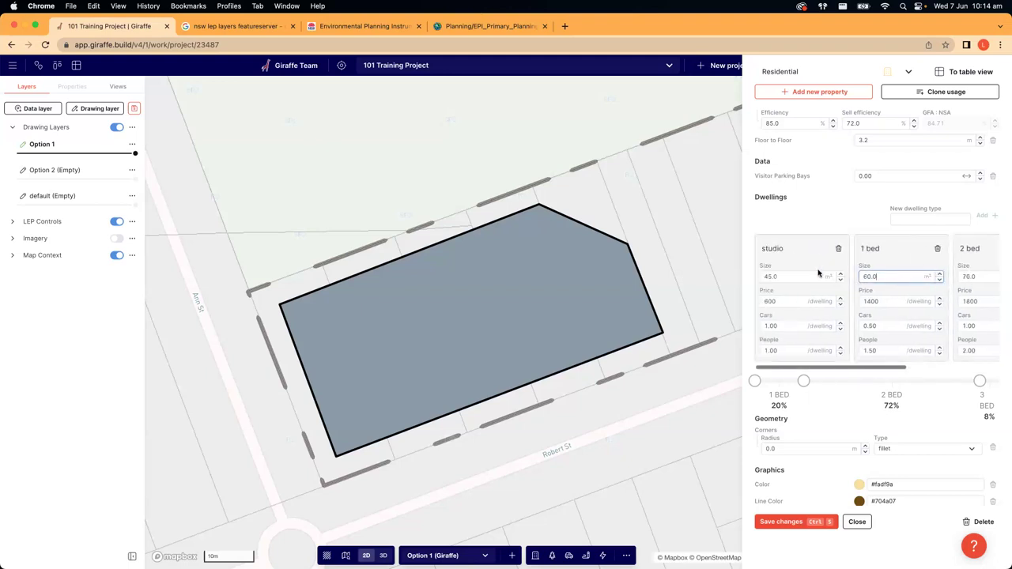
left_click(784, 301)
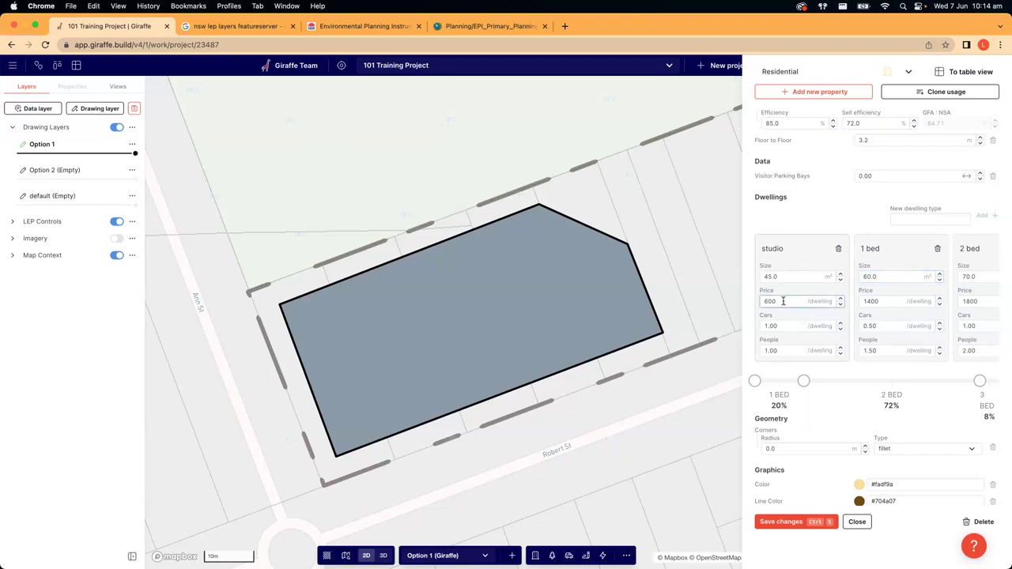
left_click(788, 327)
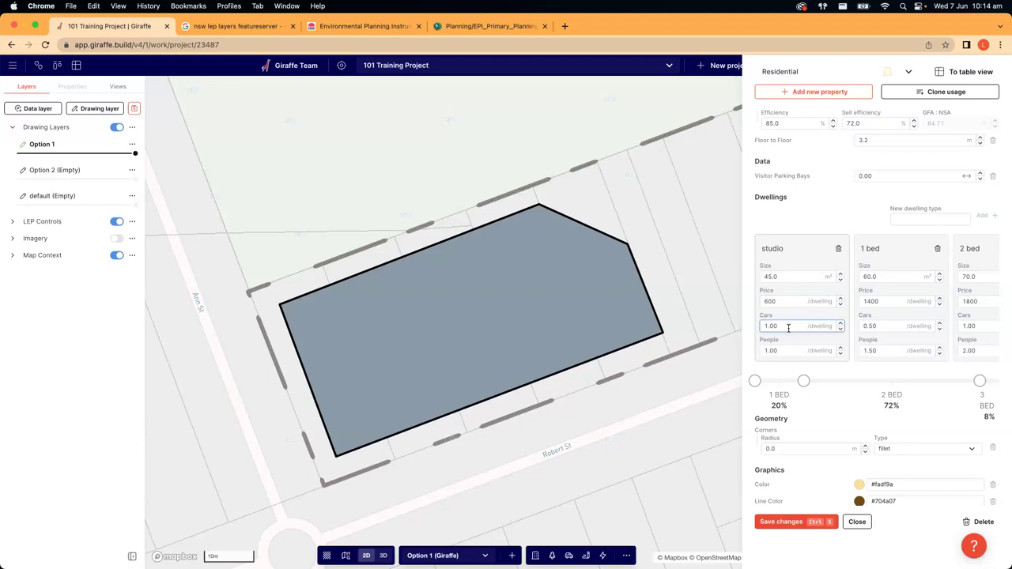
left_click(784, 350)
scroll(862, 352, "right", 3)
scroll(869, 351, "left", 3)
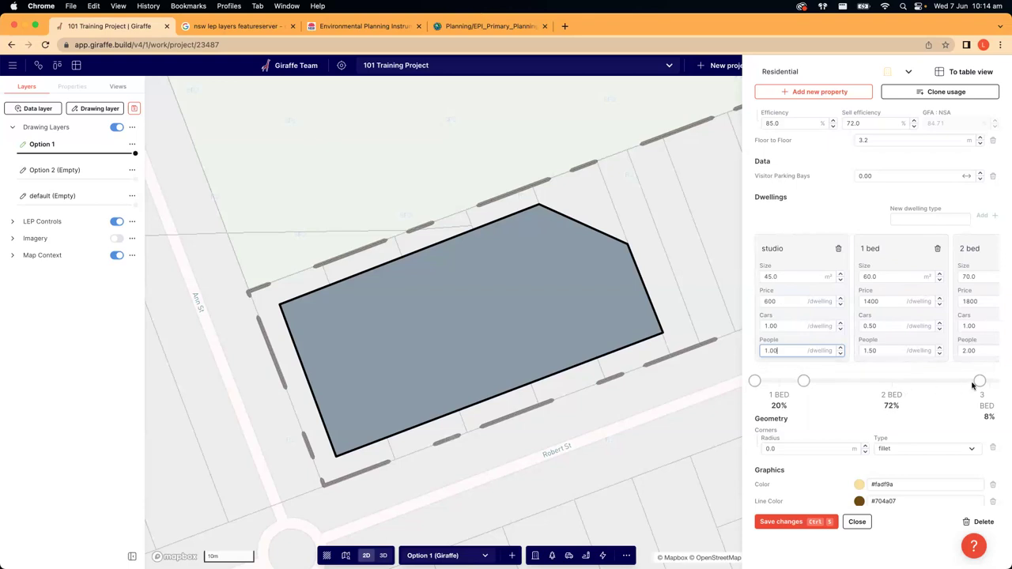
- Drag the dwelling-mix handles to remove studios and raise 1 bed to 50%
left_click_drag(805, 381, 868, 381)
left_click_drag(755, 381, 809, 381)
left_click_drag(980, 381, 939, 381)
left_click_drag(808, 381, 755, 381)
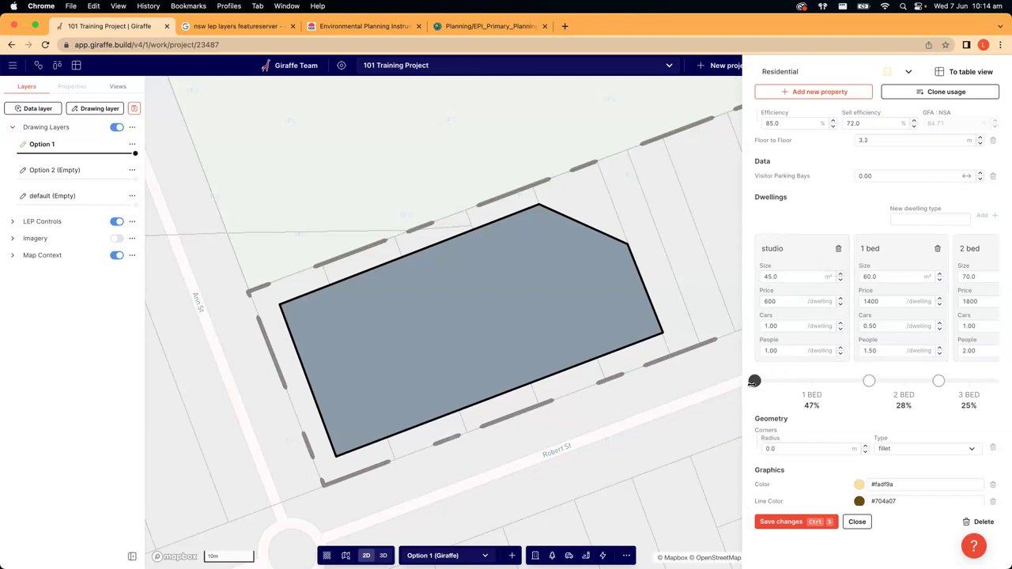
left_click_drag(754, 380, 754, 380)
left_click_drag(868, 380, 875, 381)
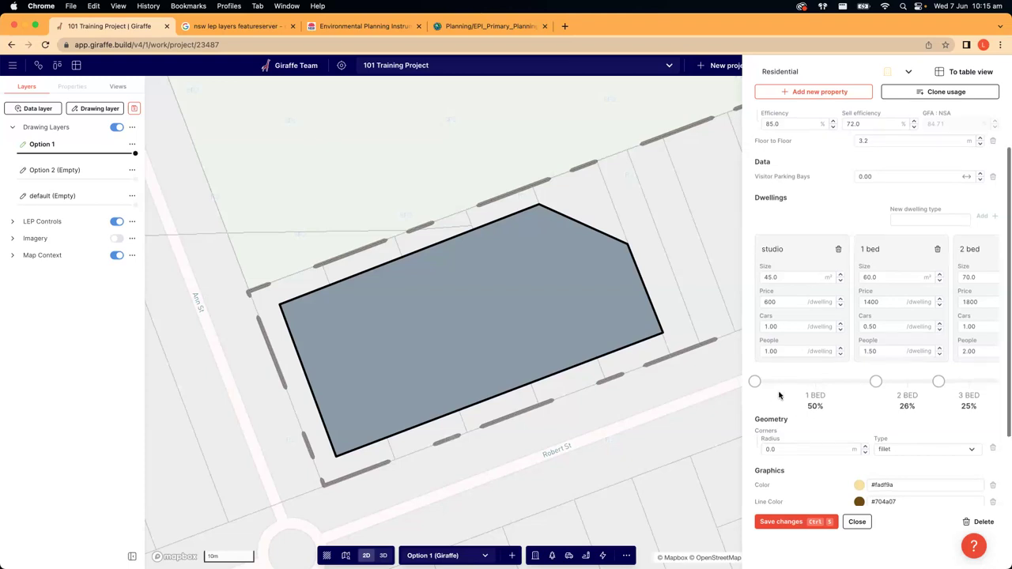
- Shift a little share from 2 bed to 3 bed, giving 25% and 26%
scroll(806, 415, "up", 1)
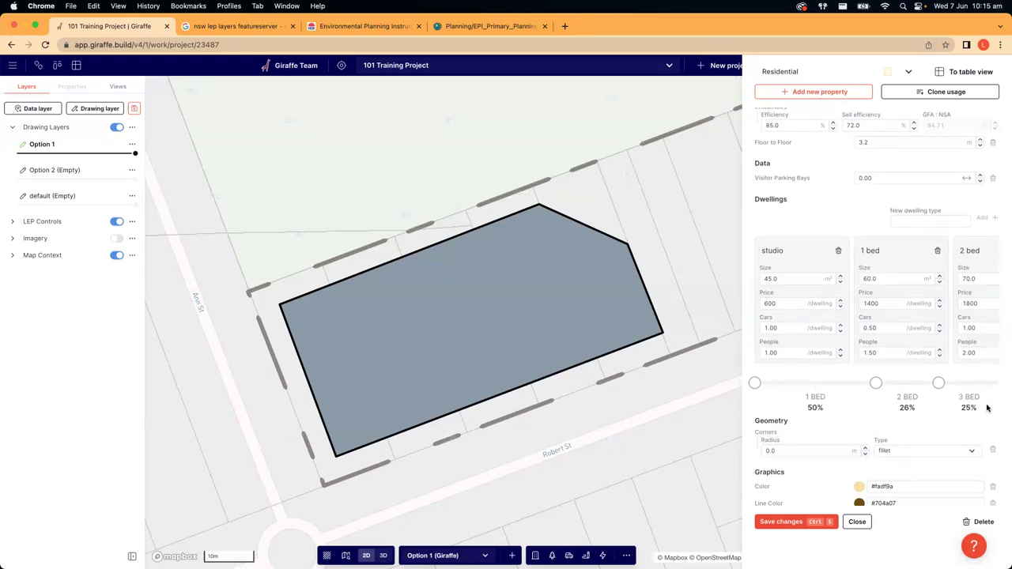
scroll(987, 408, "down", 1)
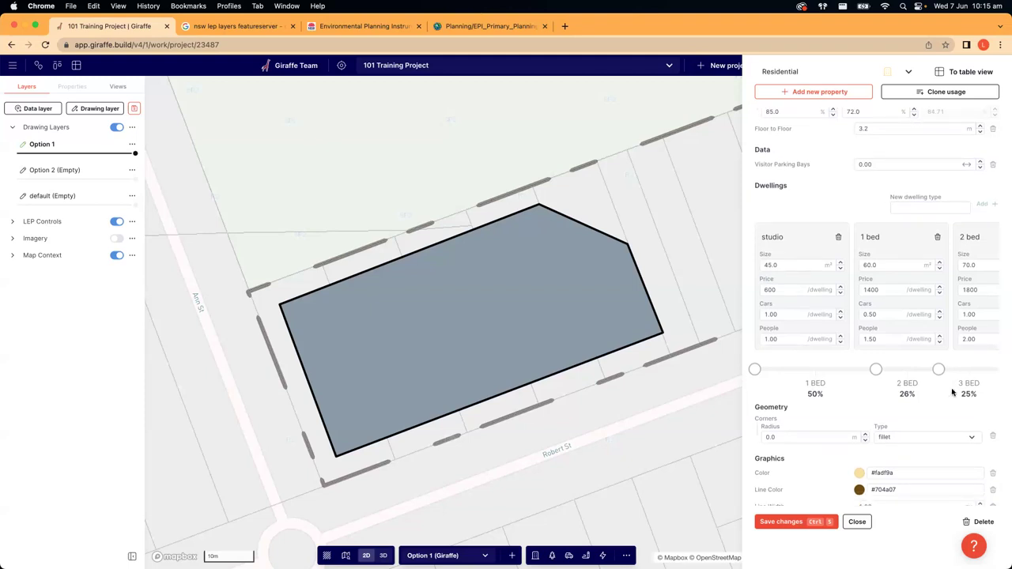
scroll(940, 387, "up", 3)
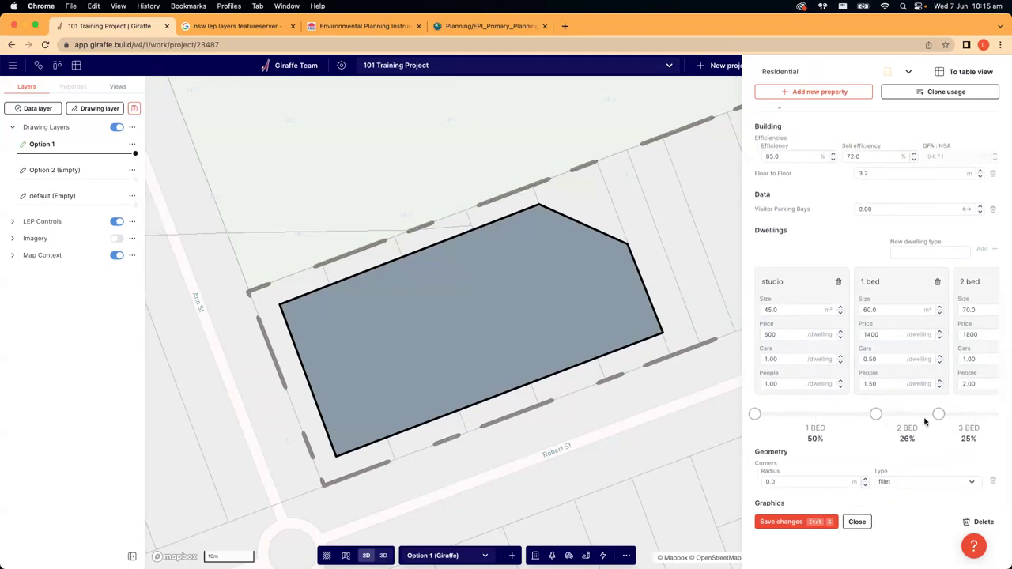
left_click_drag(937, 414, 936, 415)
scroll(899, 411, "down", 8)
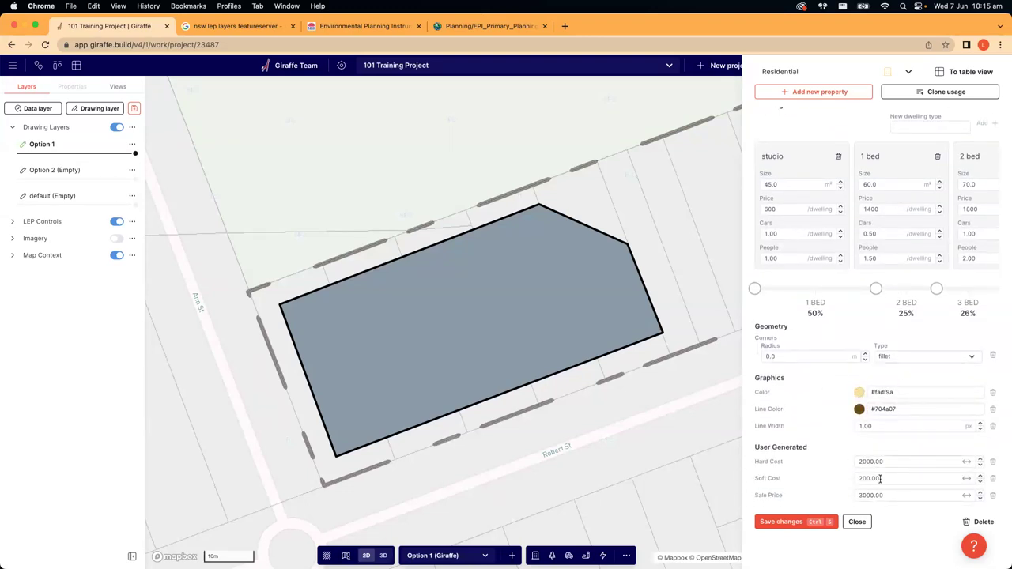
scroll(883, 492, "up", 9)
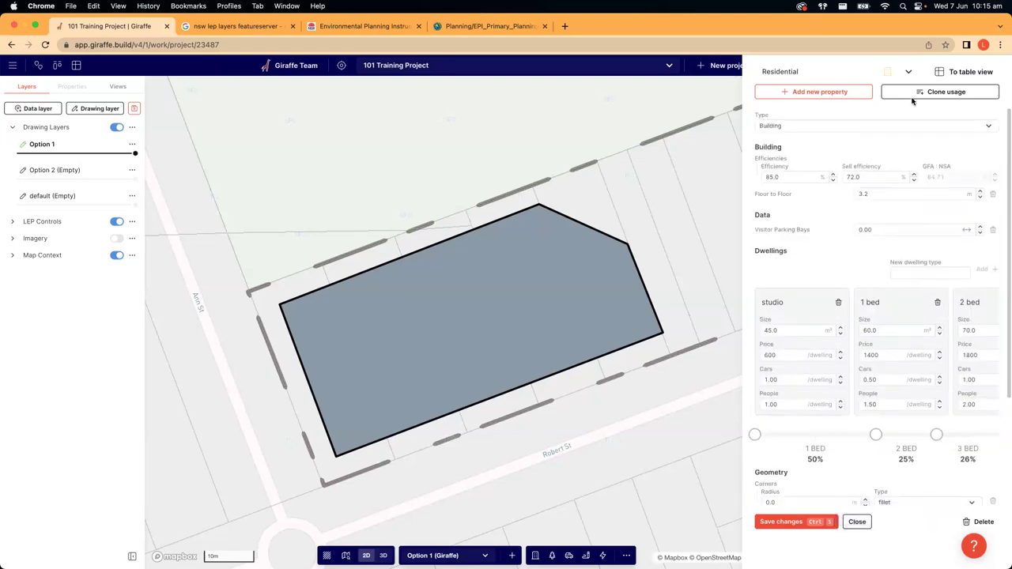
- Save and close the usage settings, then select the Robert St site polygon
left_click(798, 523)
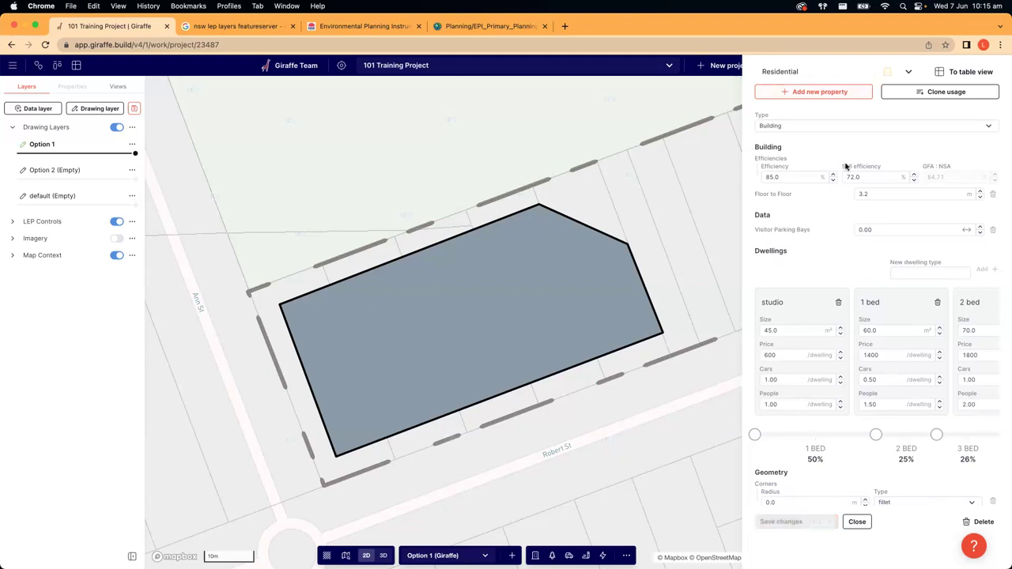
left_click(862, 522)
left_click_drag(668, 205, 709, 201)
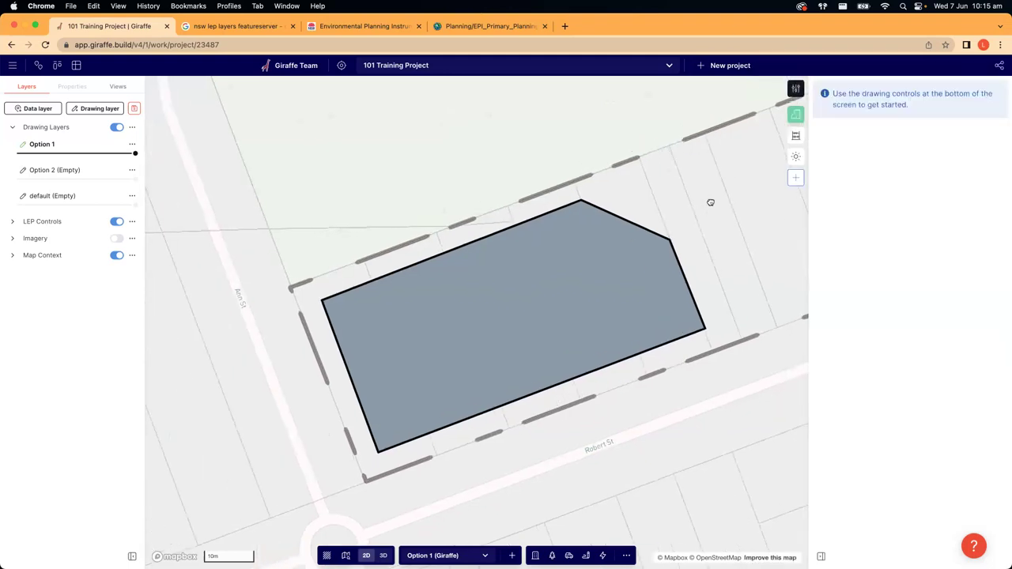
left_click(534, 327)
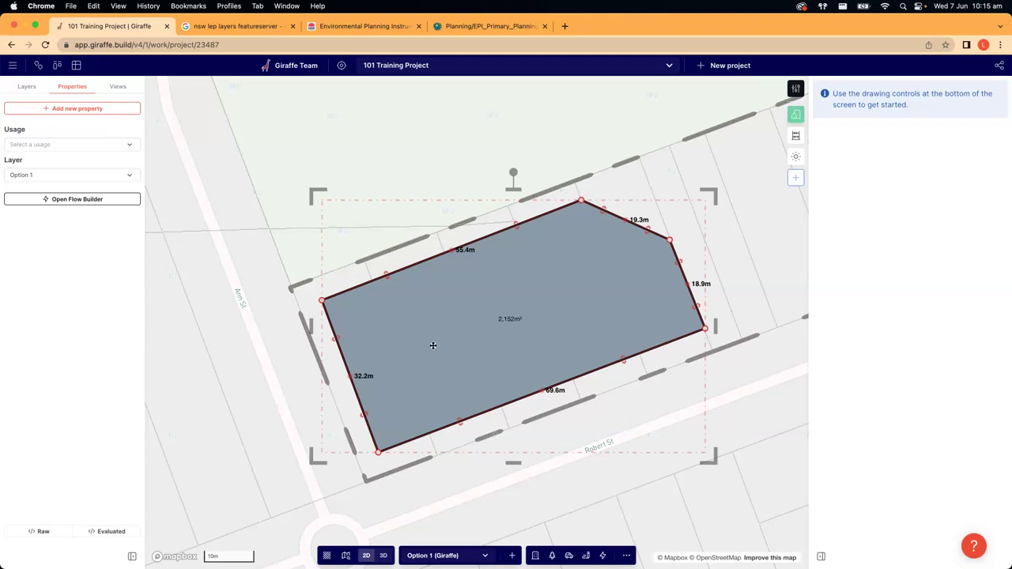
- Assign Residential usage to the site and show it extruded in 3D
left_click(44, 146)
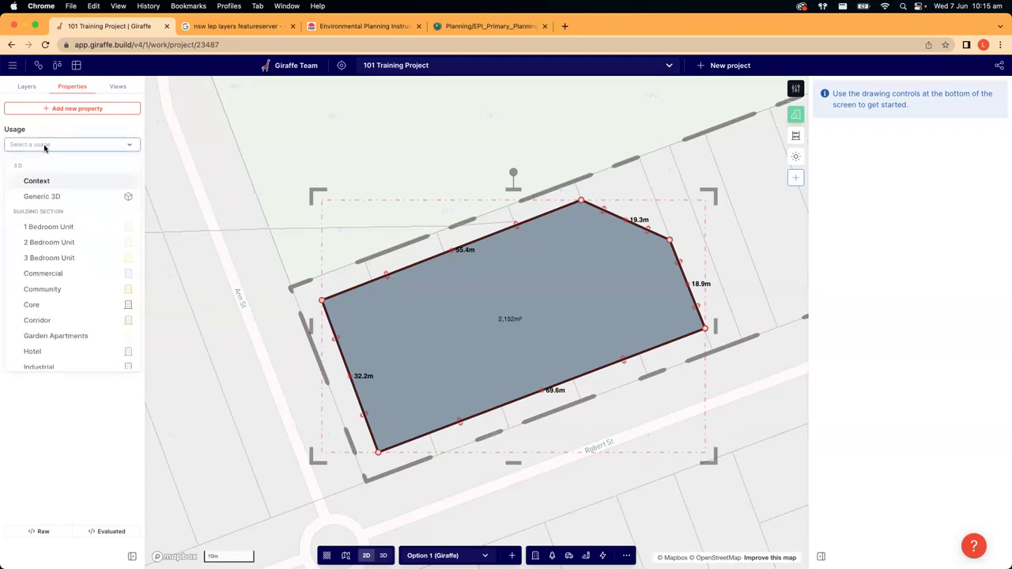
scroll(59, 204, "down", 3)
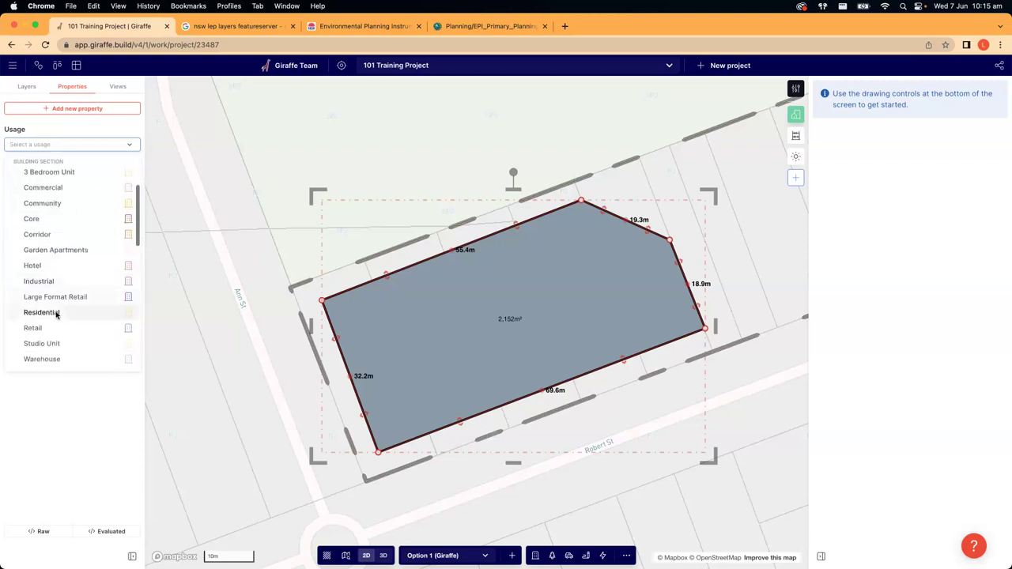
left_click(57, 313)
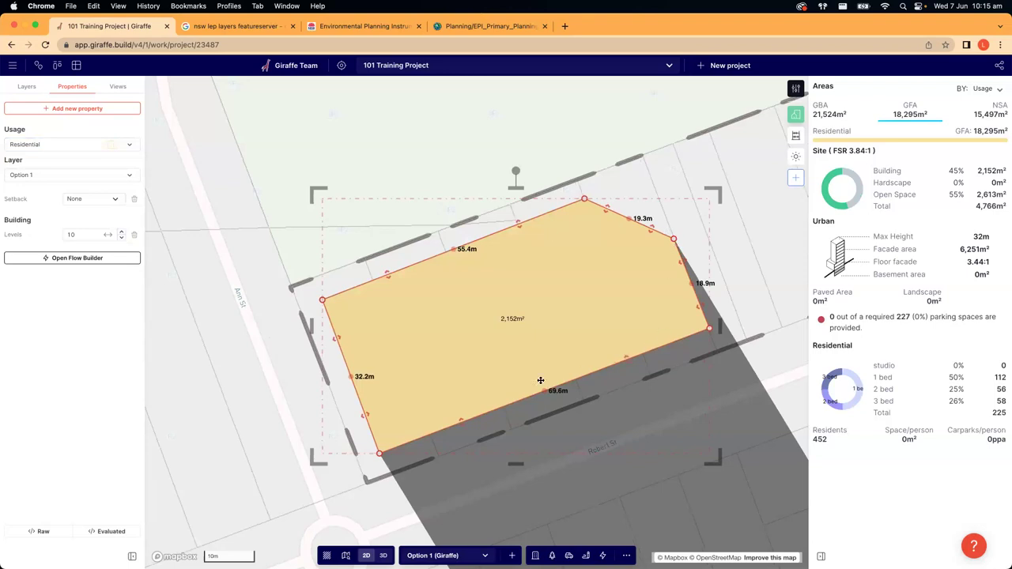
scroll(475, 379, "down", 1)
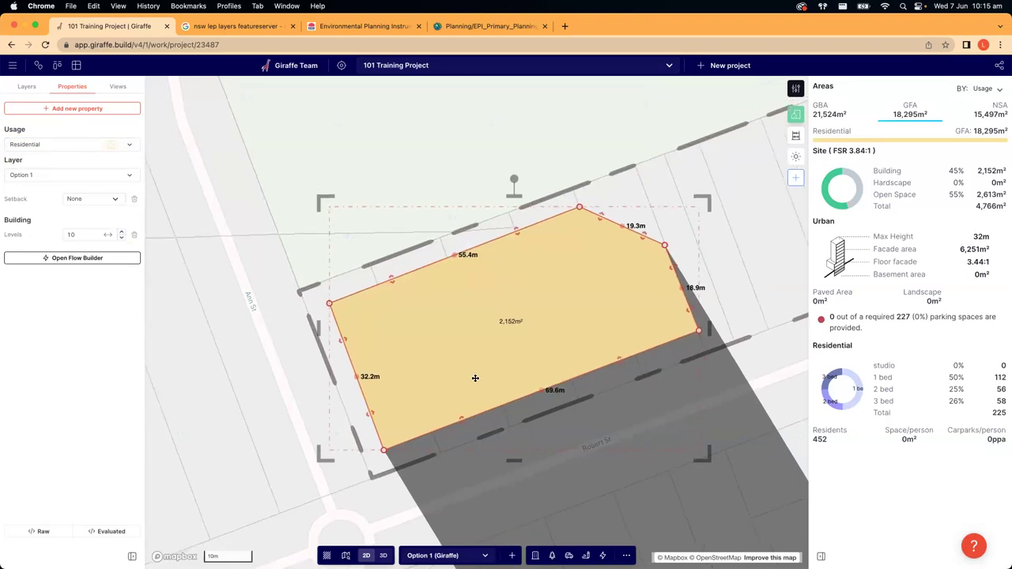
key("3")
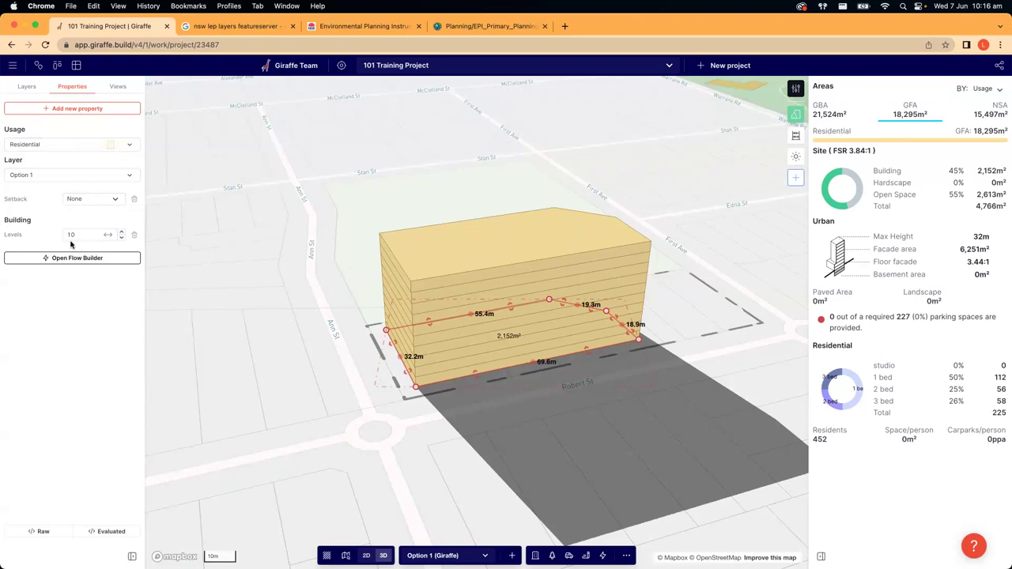
- Keep the building on layer Option 1
left_click(45, 177)
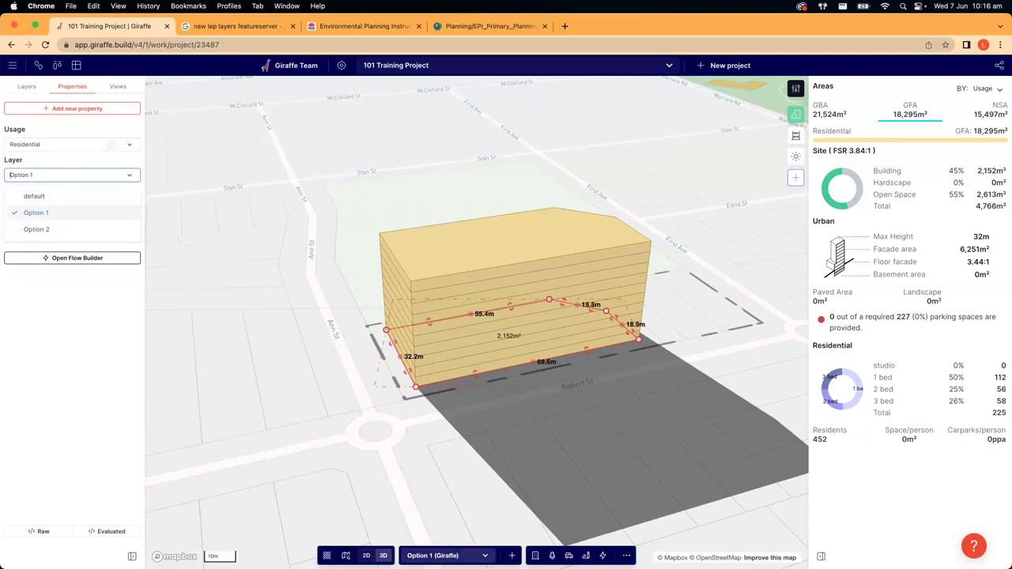
left_click(23, 174)
left_click(51, 178)
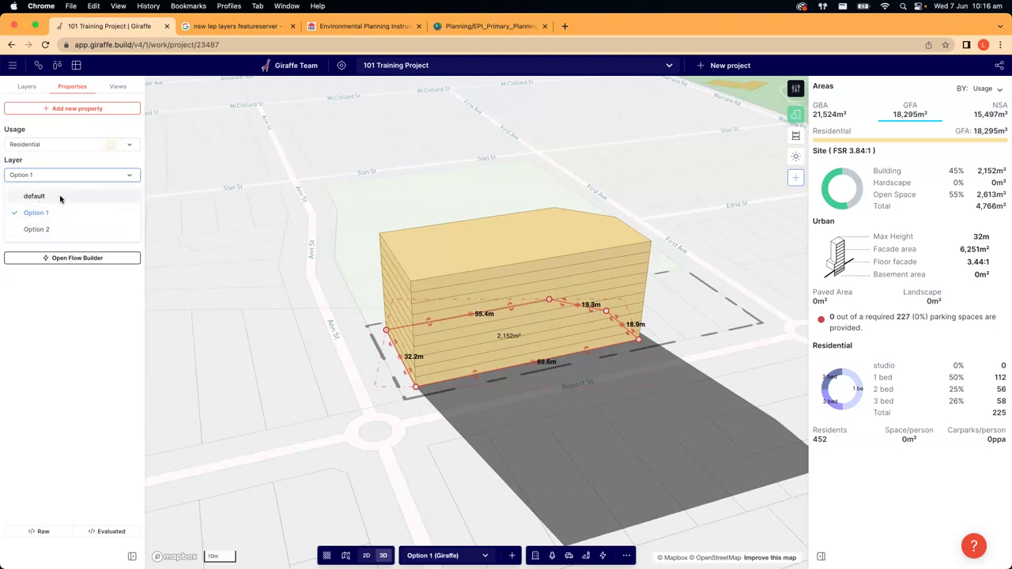
left_click(339, 357)
left_click(419, 353)
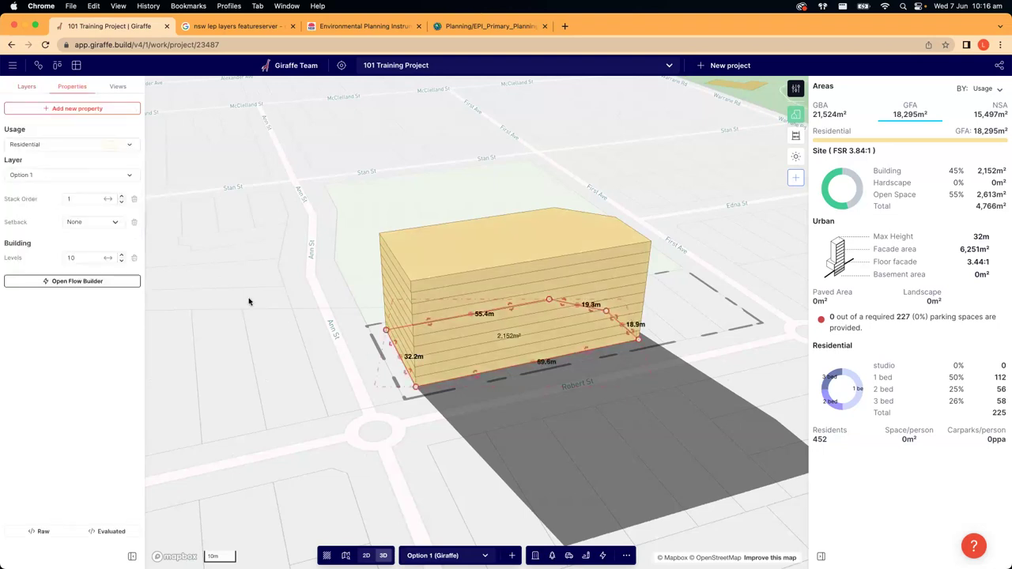
left_click(40, 177)
left_click(42, 214)
- Set the building's Levels to 6, bringing it to 19 m and 135 dwellings
scroll(275, 399, "down", 3)
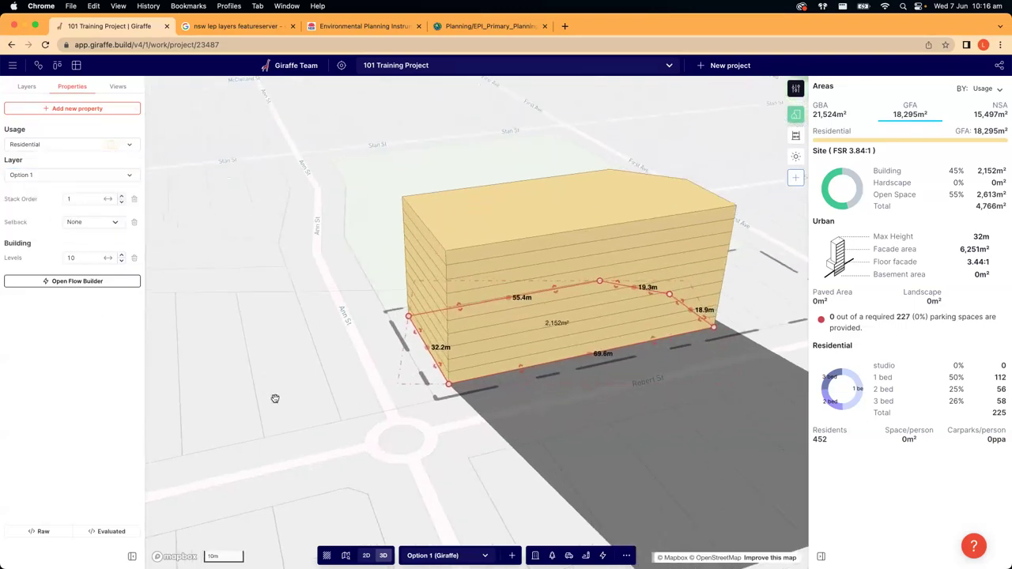
left_click_drag(465, 439, 418, 446)
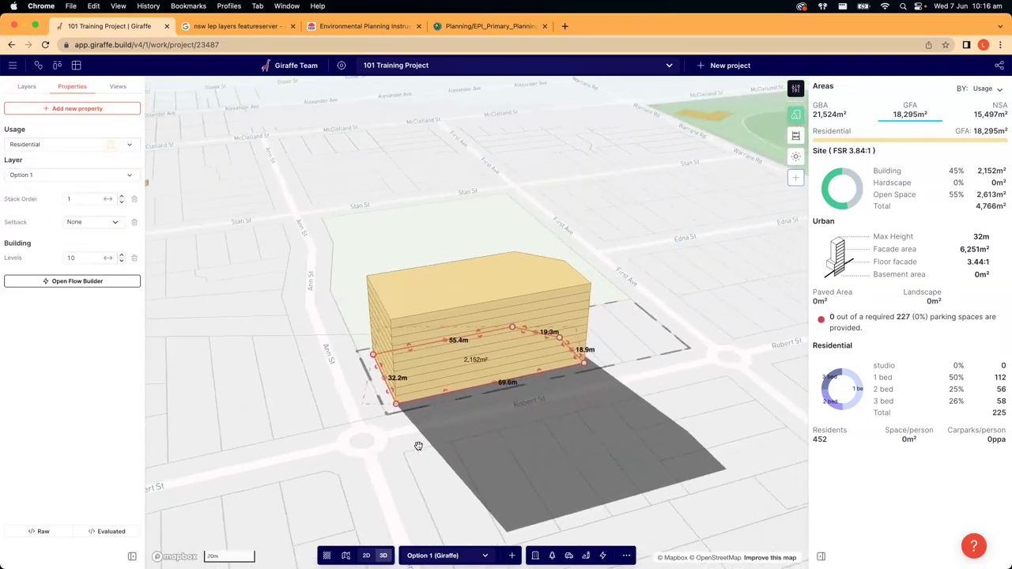
right_click_drag(415, 432, 395, 414)
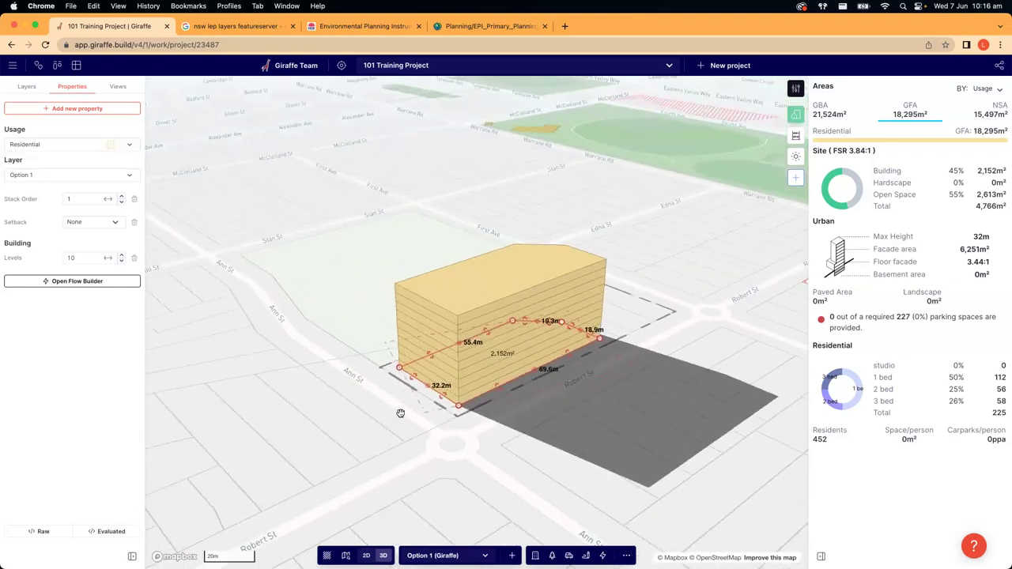
double_click(80, 260)
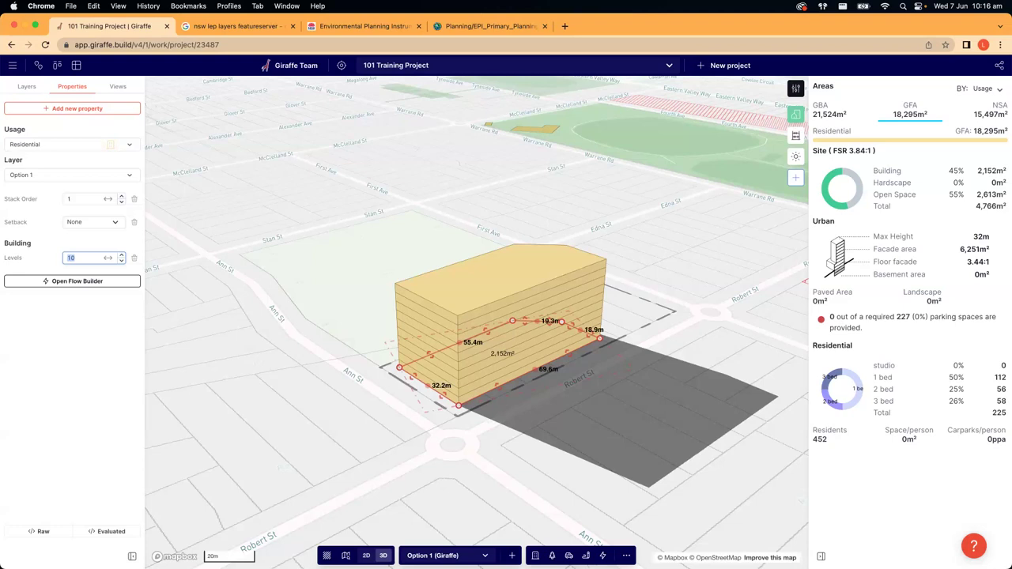
type("6")
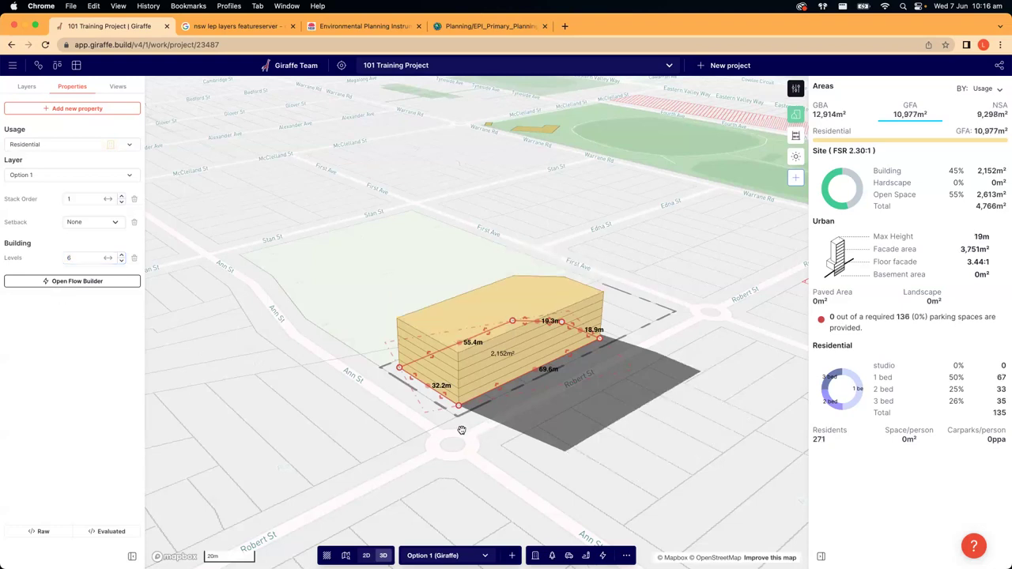
left_click(447, 454)
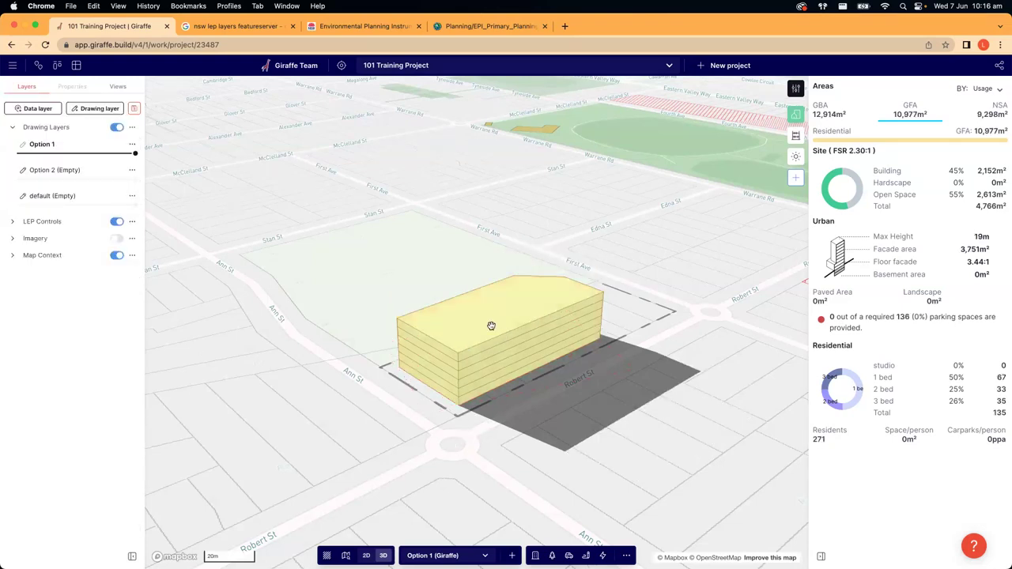
left_click(465, 399)
- Review the Residential usage settings and the GBA, NSA and GFA area summaries
key("2")
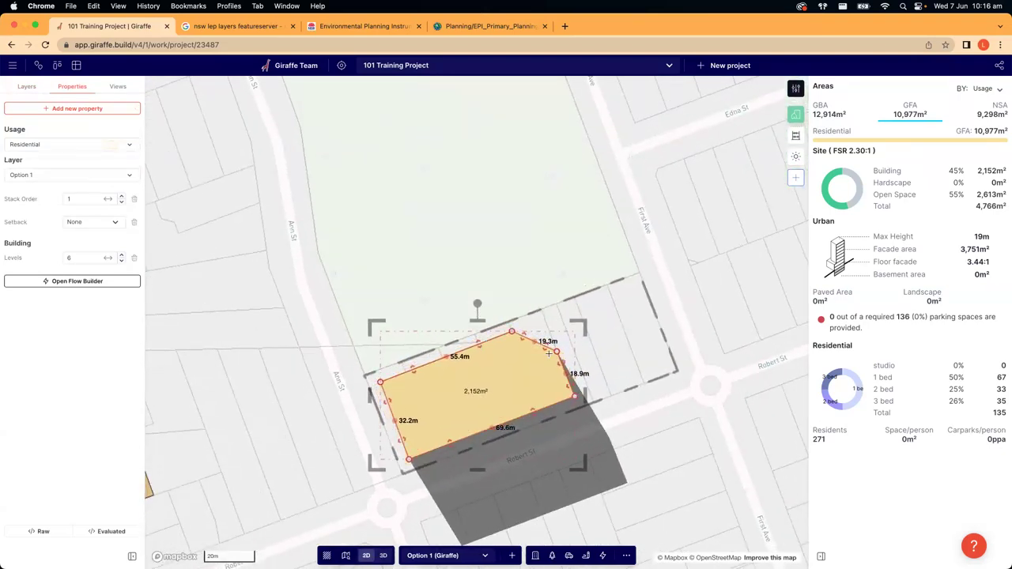
left_click(796, 88)
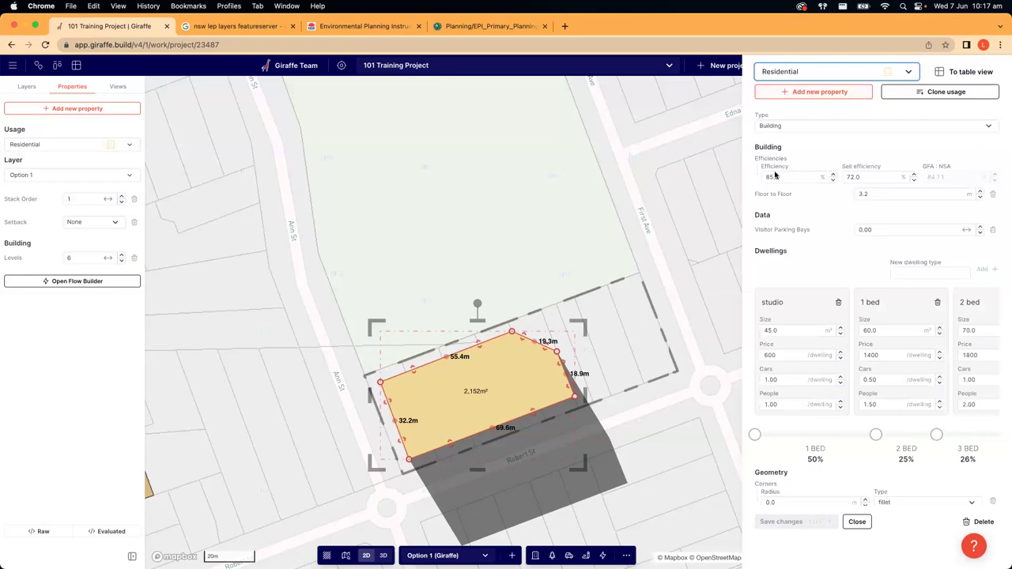
left_click(877, 195)
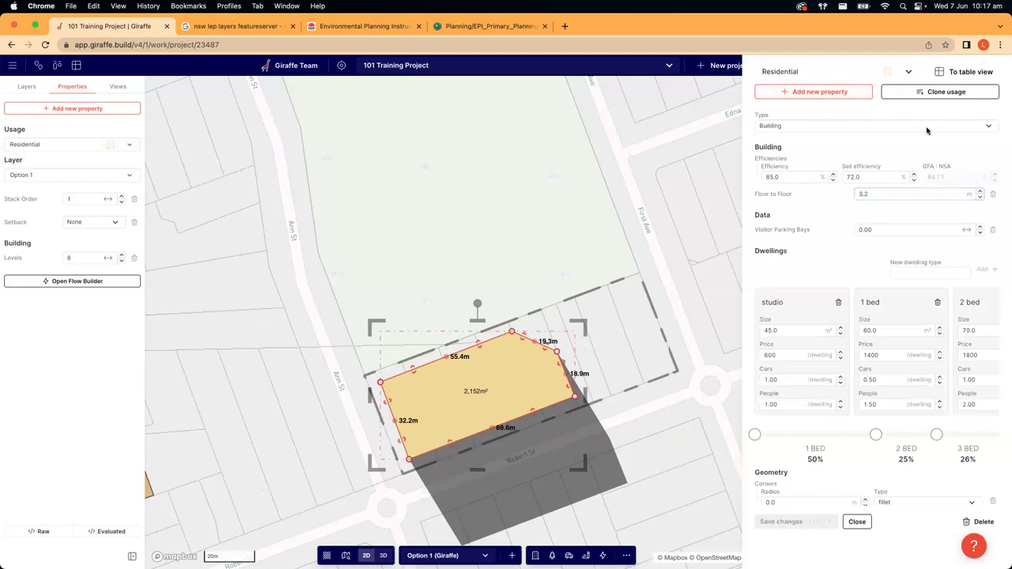
left_click(684, 276)
right_click_drag(684, 276, 417, 371)
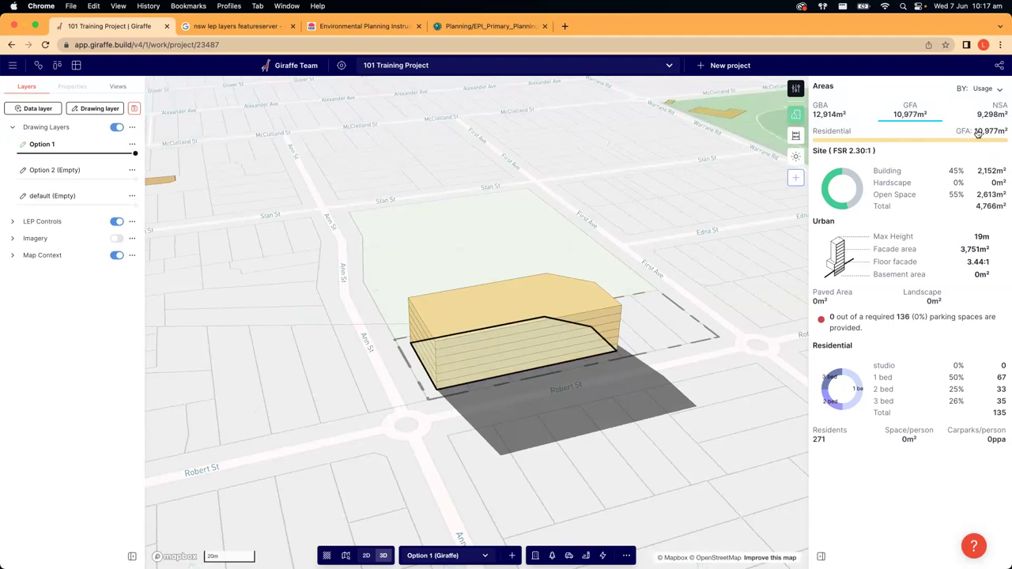
left_click(829, 115)
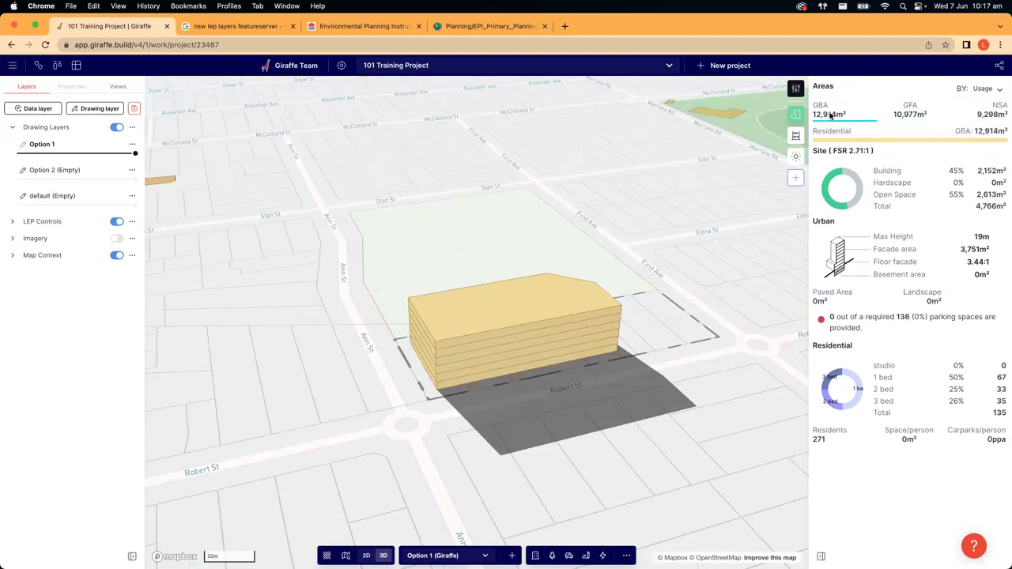
left_click(998, 110)
left_click(913, 113)
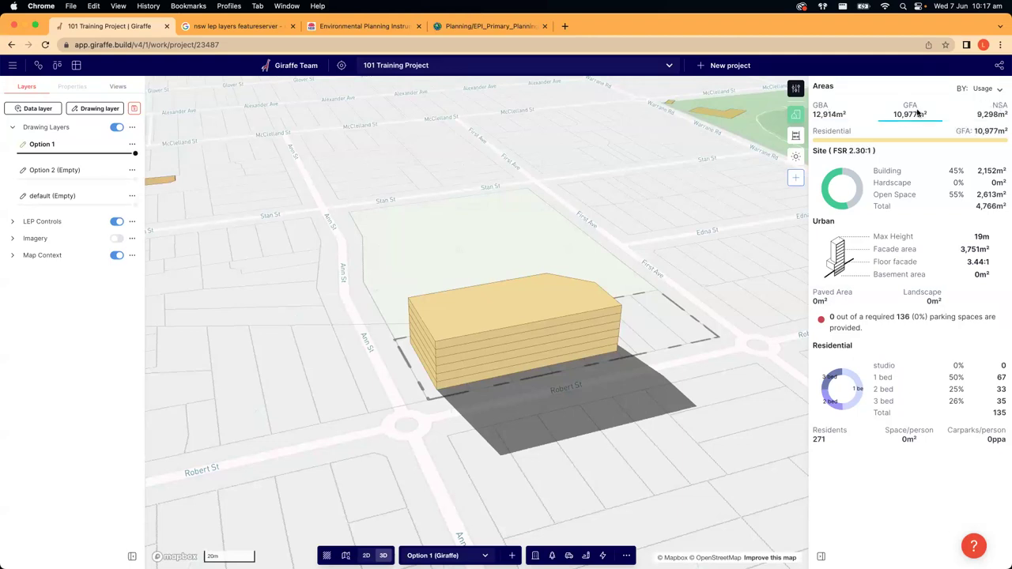
left_click(815, 134)
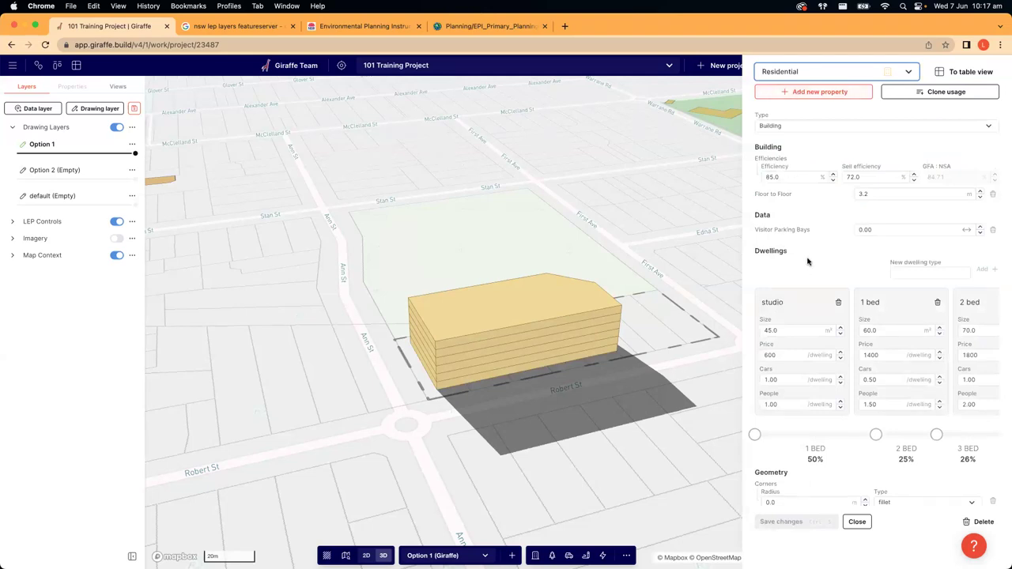
left_click(570, 397)
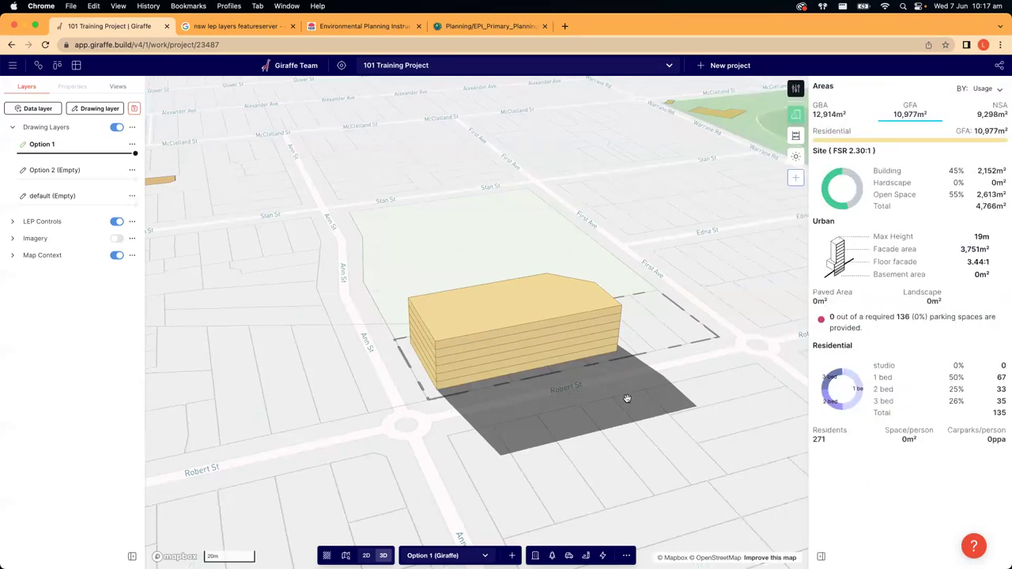
right_click_drag(630, 403, 639, 416)
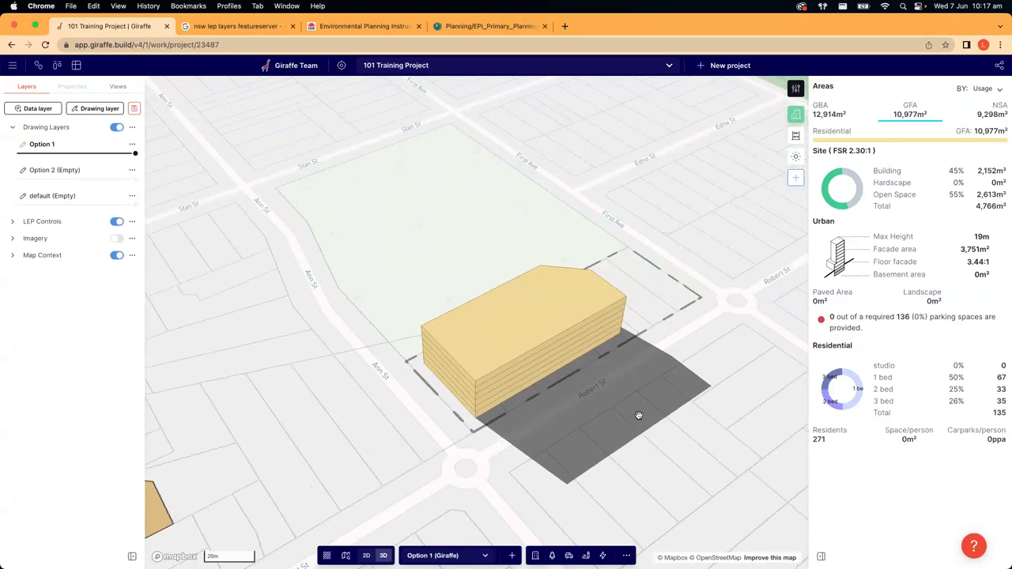
- Return to the flat 2D view, recentre the site, and start a polygon with P
key("2")
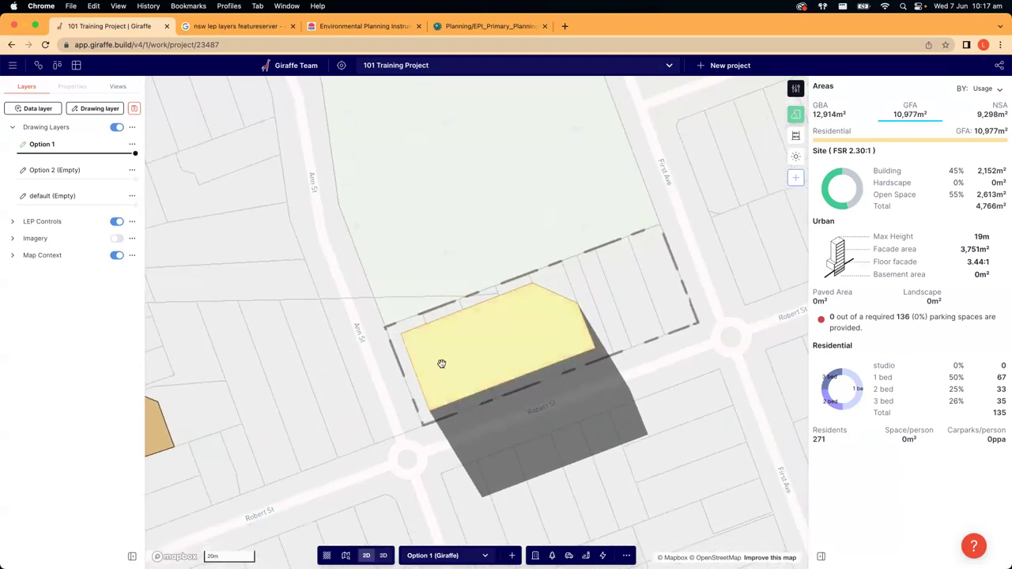
left_click(454, 352)
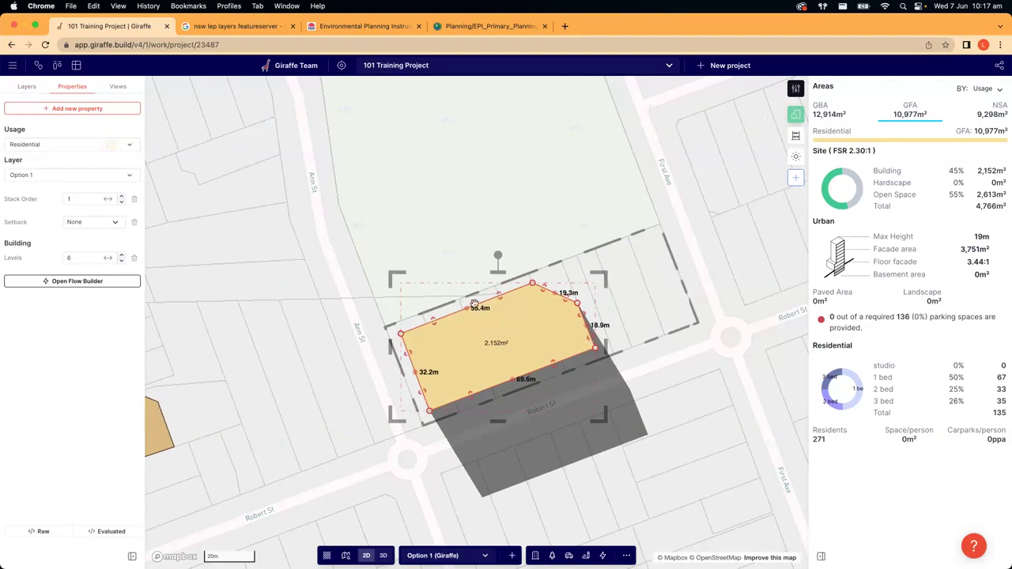
left_click(513, 431)
key("3")
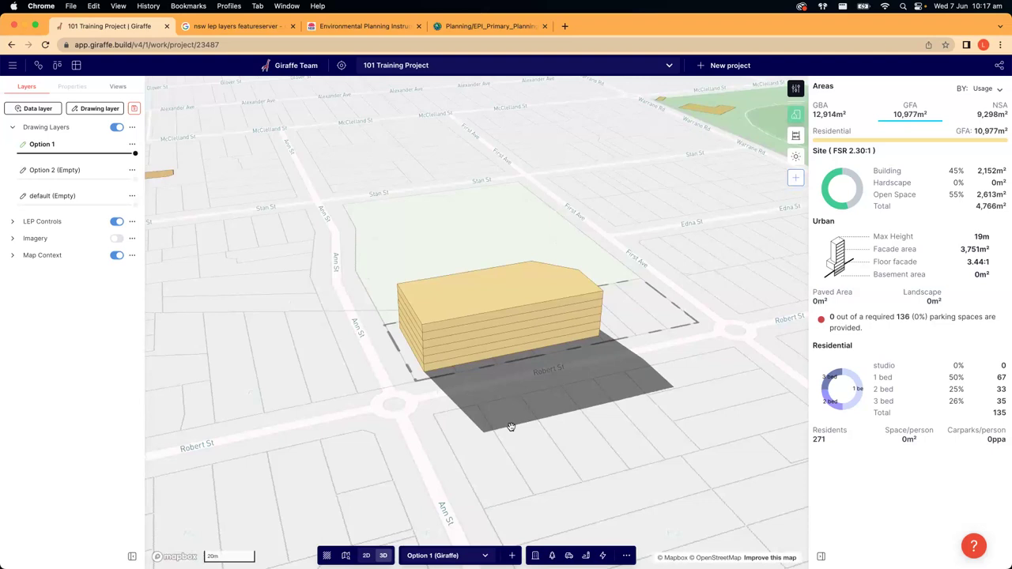
key("2")
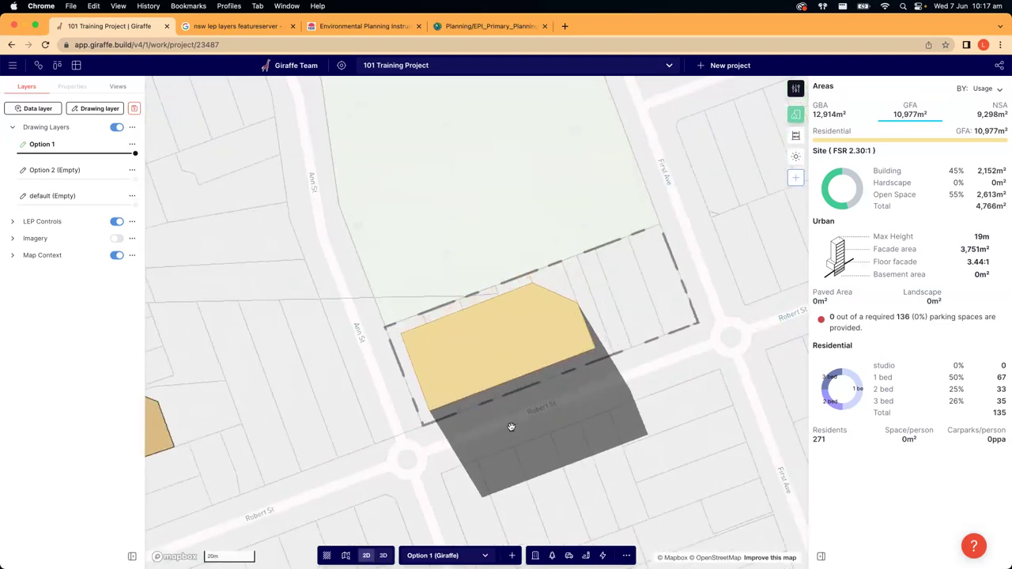
left_click_drag(572, 422, 501, 426)
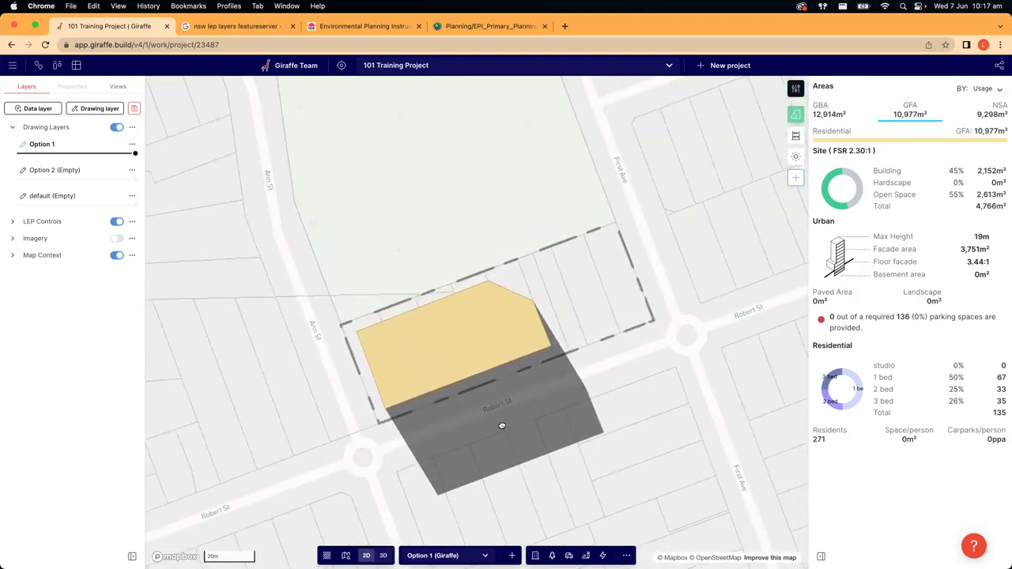
left_click(454, 344)
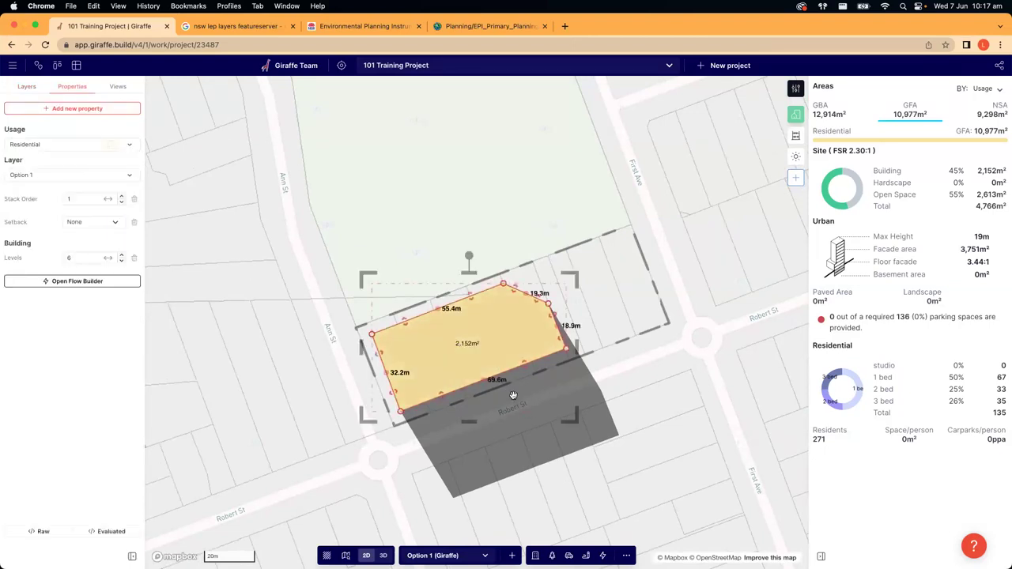
left_click(515, 396)
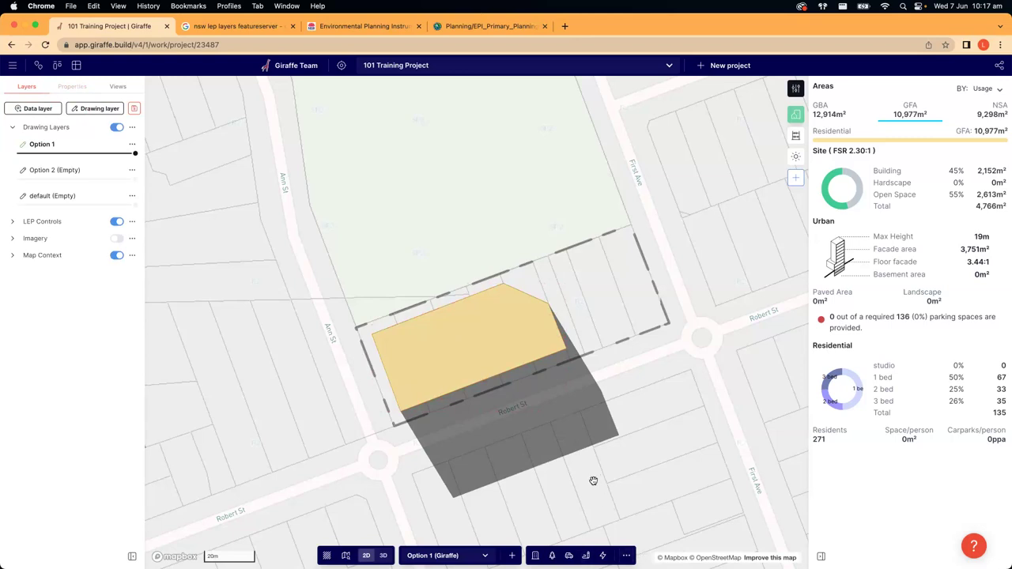
key("p")
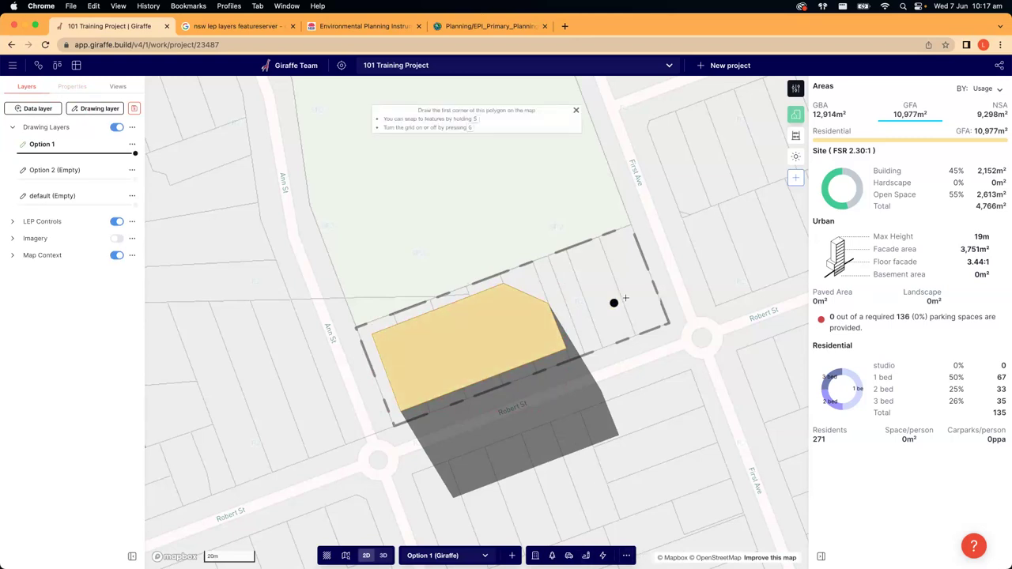
- Draw a five-corner 1,081 m² polygon inside the footprint, closing on the first point
left_click(391, 345)
left_click(407, 394)
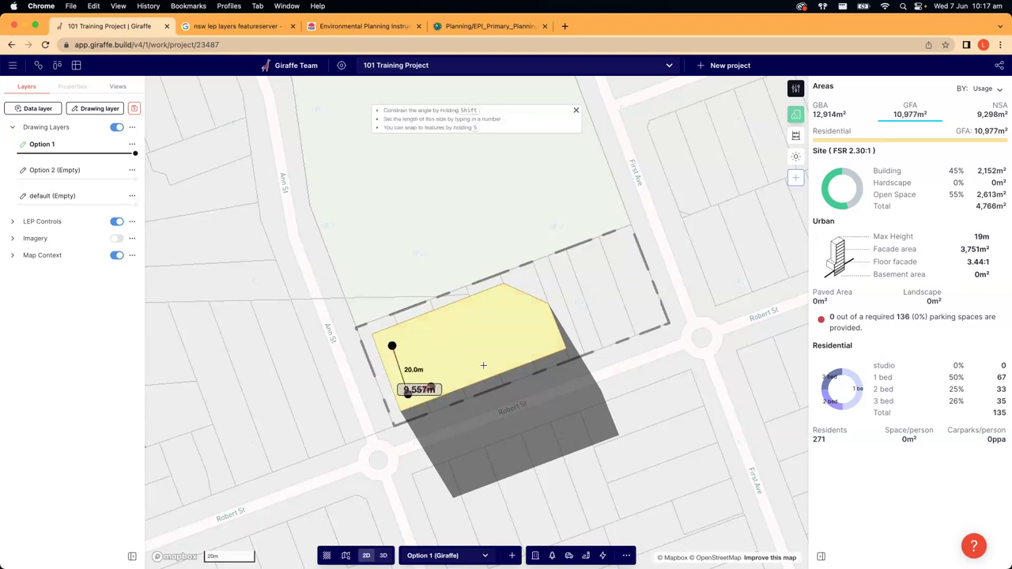
left_click(541, 345)
left_click(528, 315)
left_click(499, 304)
left_click(392, 345)
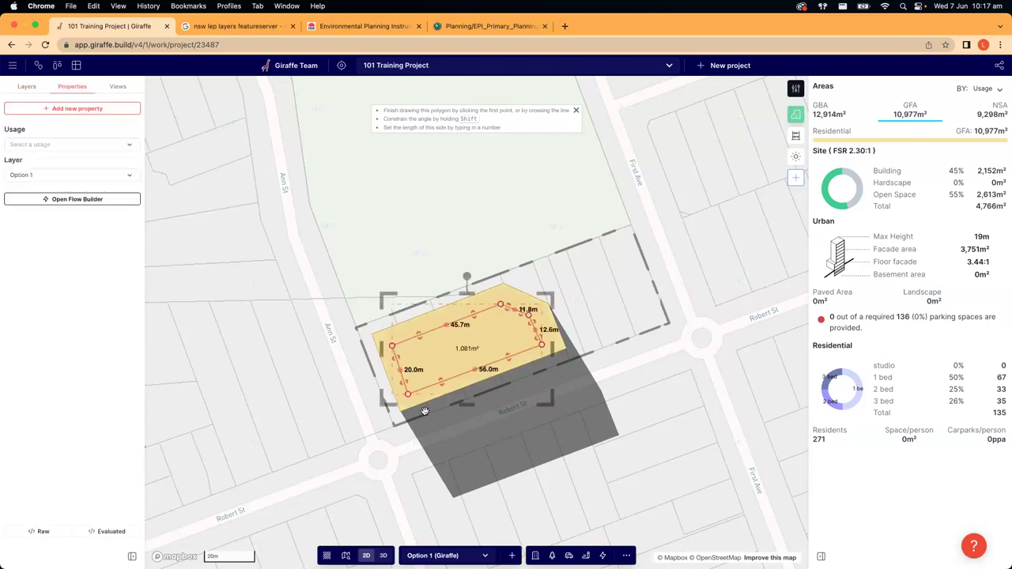
right_click_drag(491, 405, 431, 472)
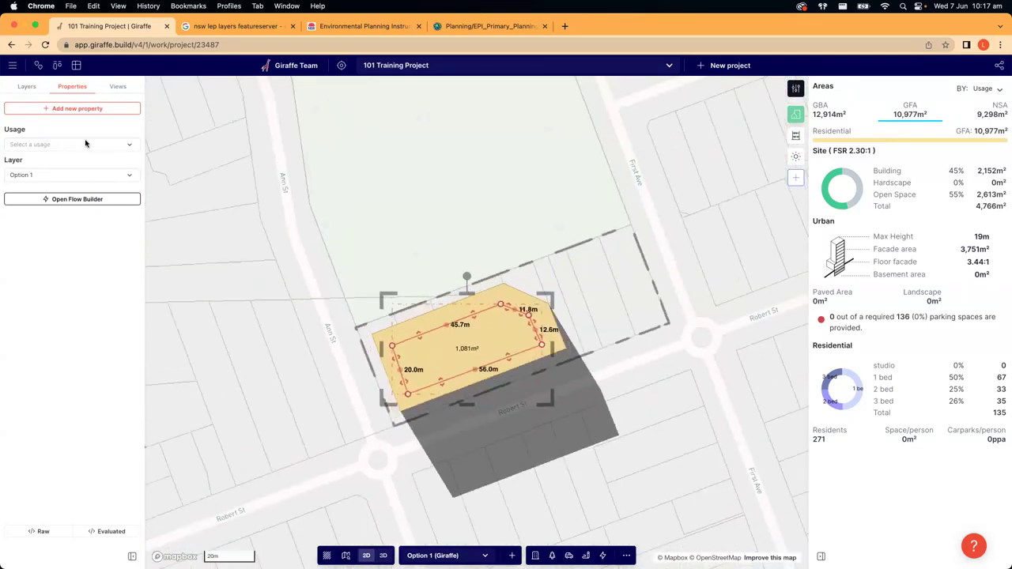
- Make the new shape Residential, producing a 10-level tower
left_click(38, 144)
scroll(86, 329, "down", 5)
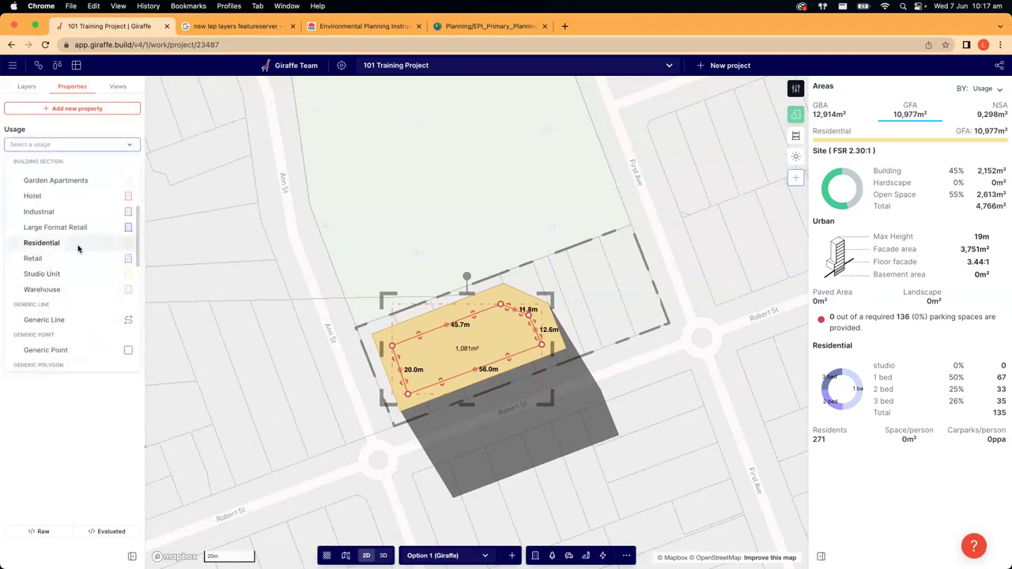
left_click(78, 248)
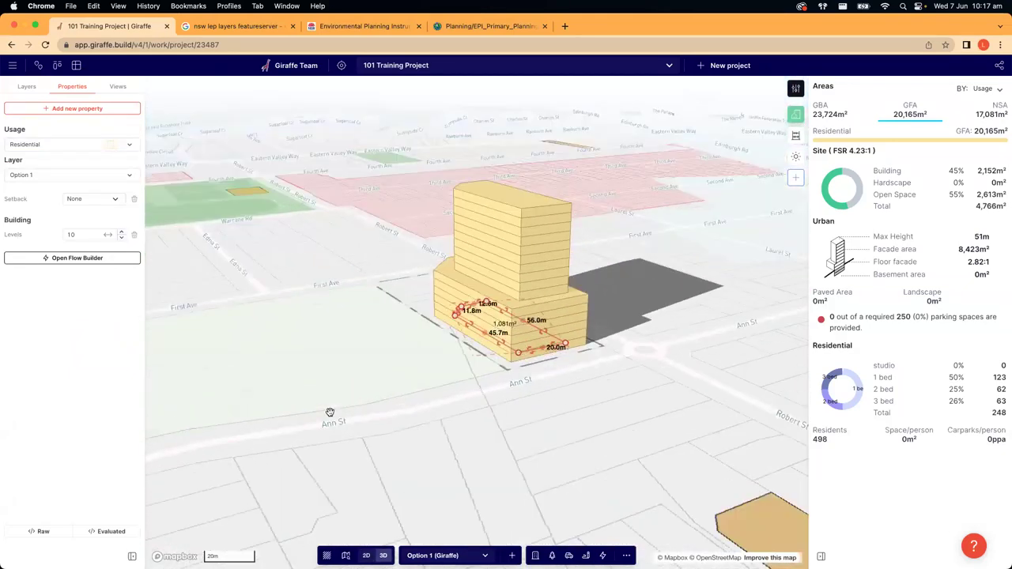
- Set the new block to 4 levels and lower its stack order from 2 to 1
left_click_drag(79, 235, 26, 228)
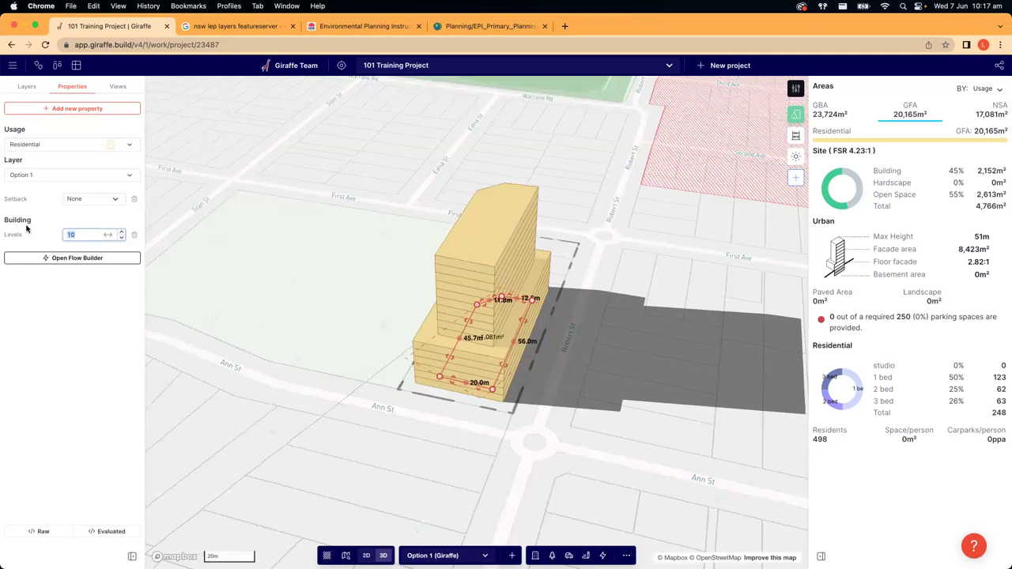
type("4")
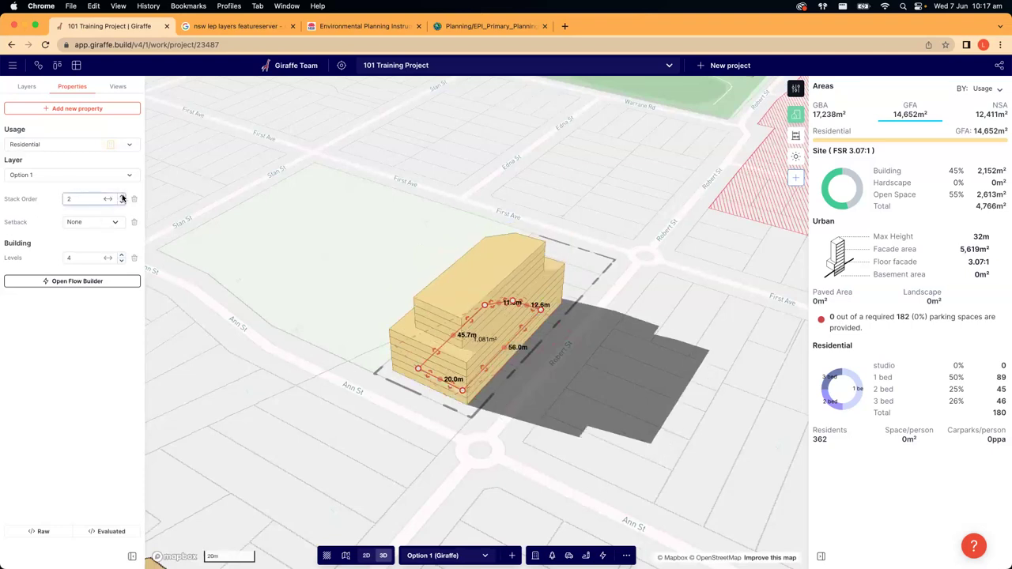
left_click(121, 201)
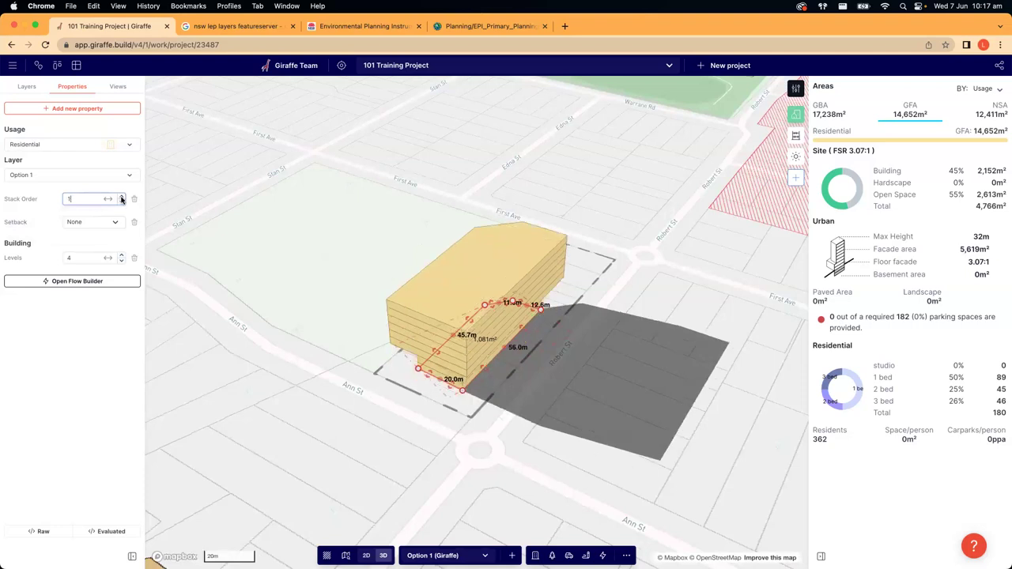
left_click(422, 434)
scroll(422, 434, "up", 1)
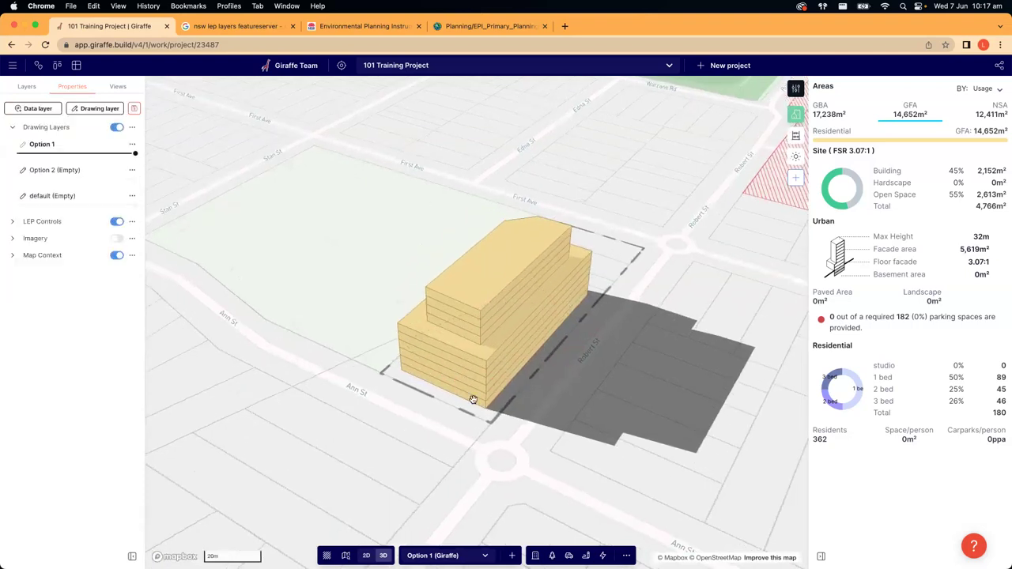
- Lower the base block's stack order to 0 and the upper block's to 1
left_click(496, 381)
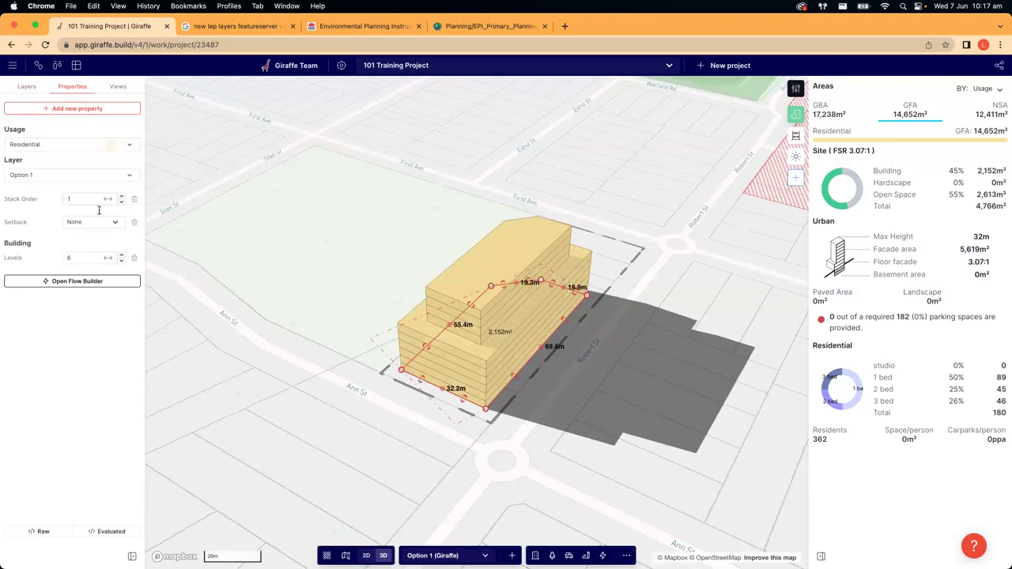
left_click(81, 200)
left_click(345, 451)
left_click(477, 314)
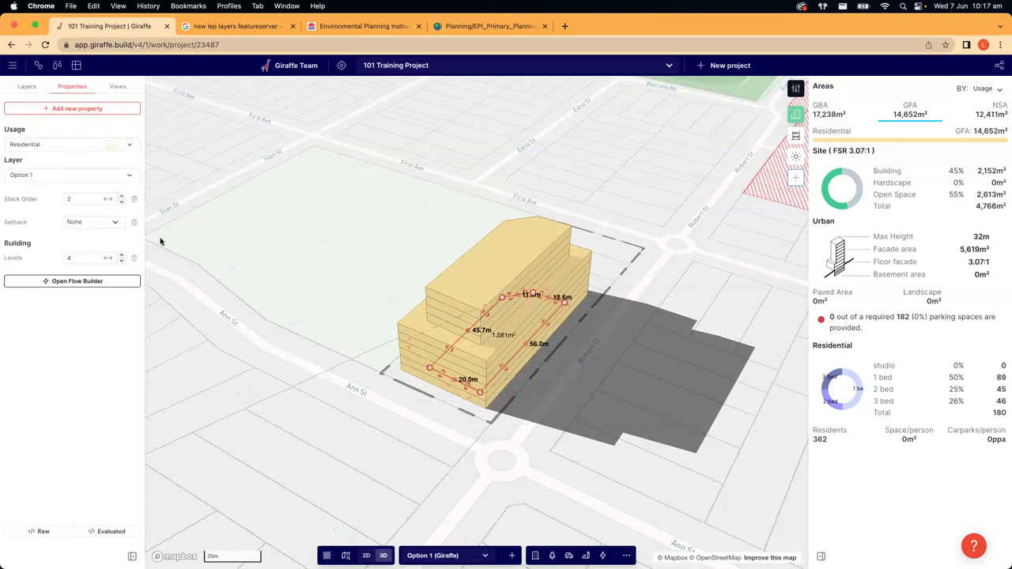
left_click(121, 203)
left_click(359, 440)
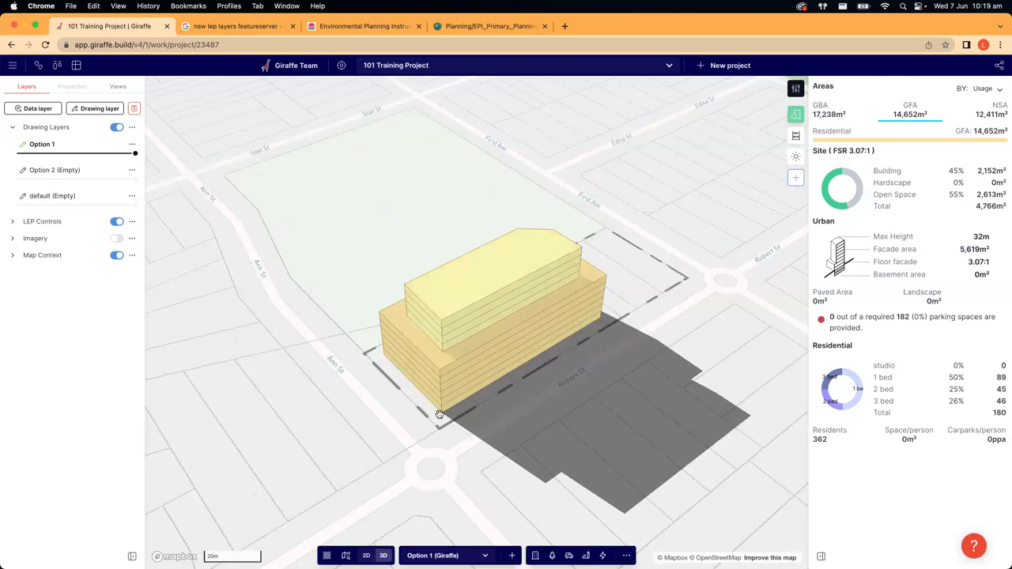
- Switch to the flat 2D plan and select the base building footprint
right_click_drag(564, 414, 535, 392)
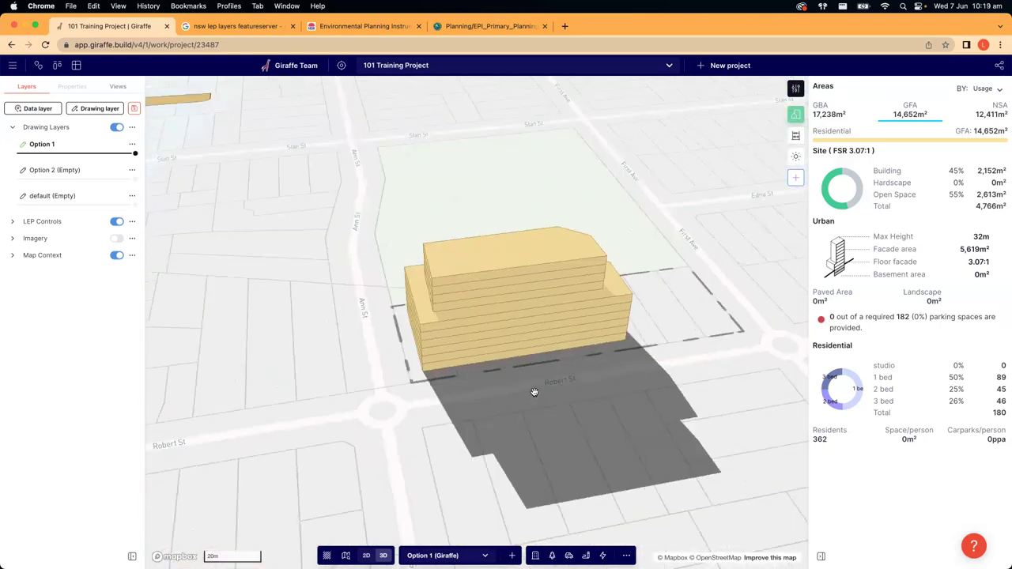
key("2")
right_click_drag(549, 460, 596, 305)
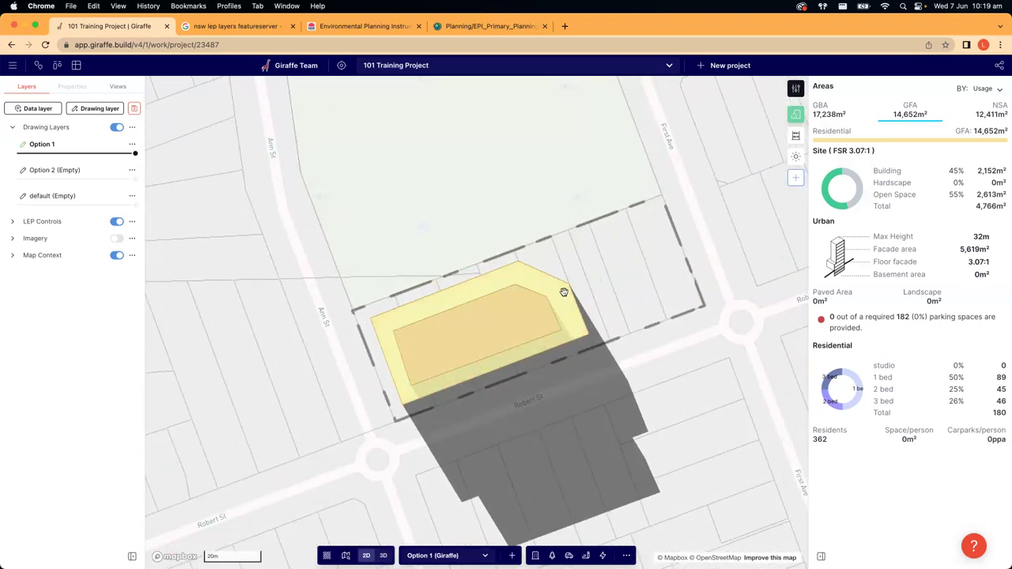
left_click(564, 293)
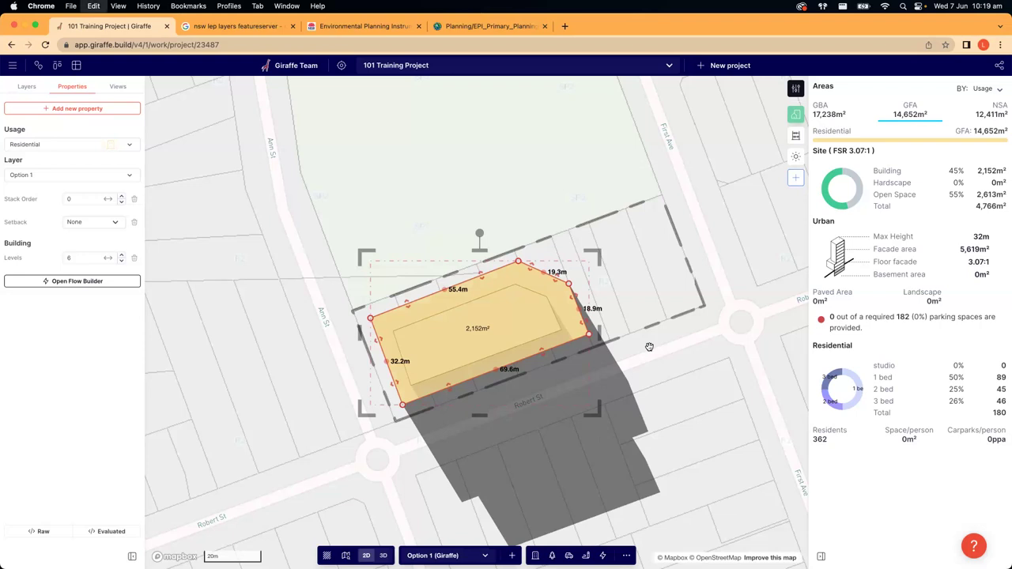
- Copy and paste the base block, then select the pasted copy in 3D
key("super+c")
left_click(656, 383)
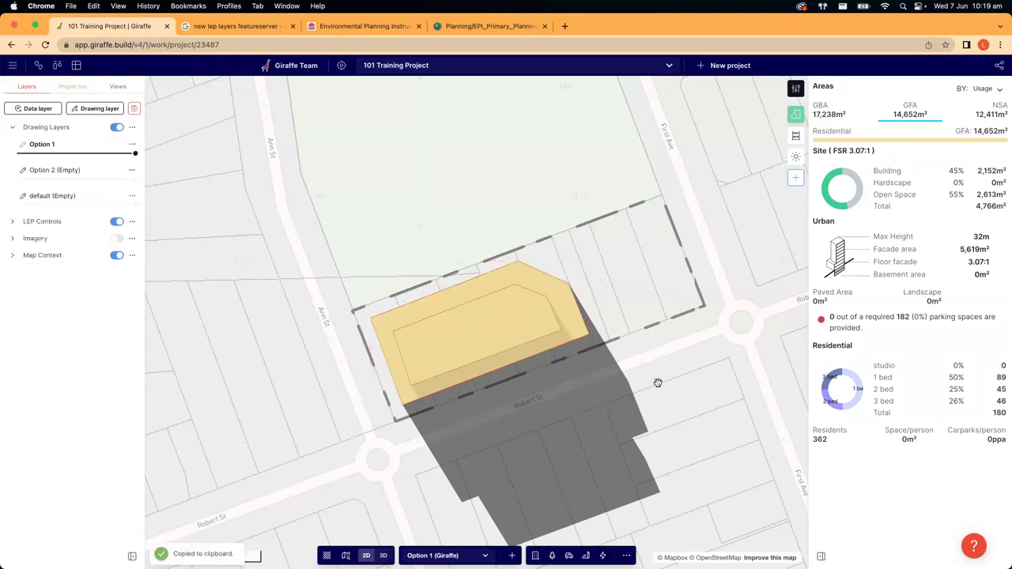
key("super+v")
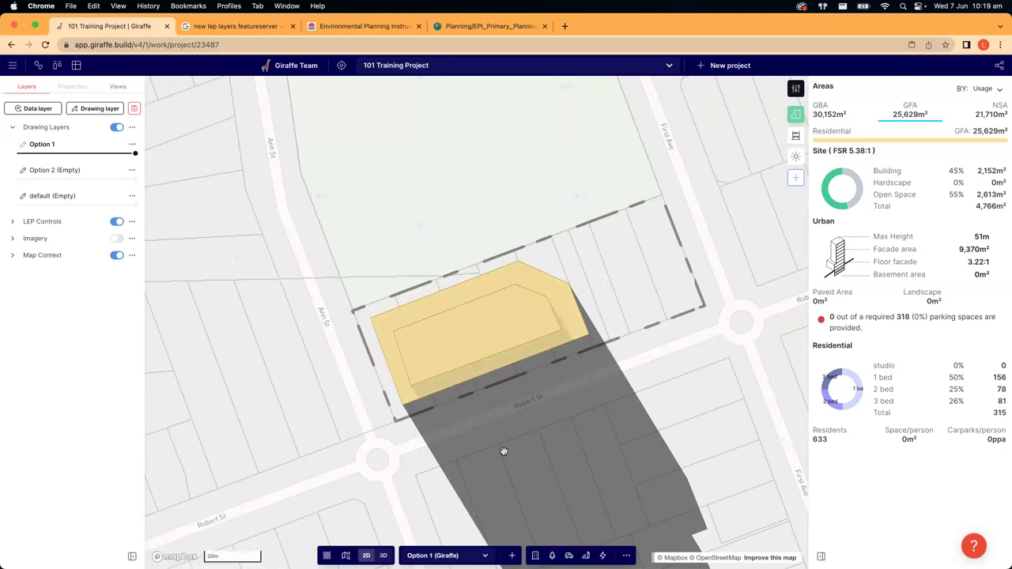
key("3")
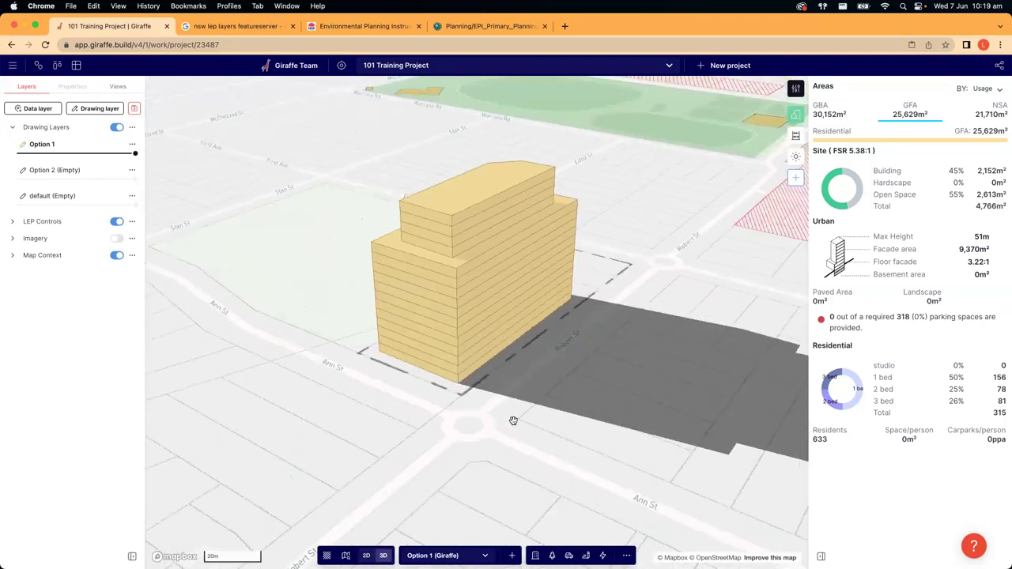
left_click(485, 366)
left_click(492, 454)
left_click(464, 294)
left_click(446, 425)
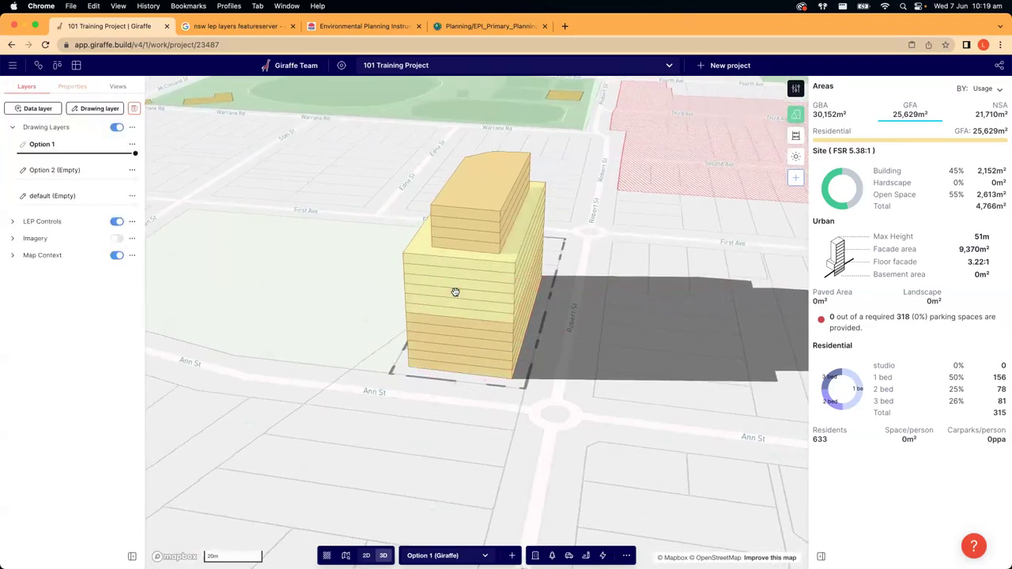
left_click(463, 350)
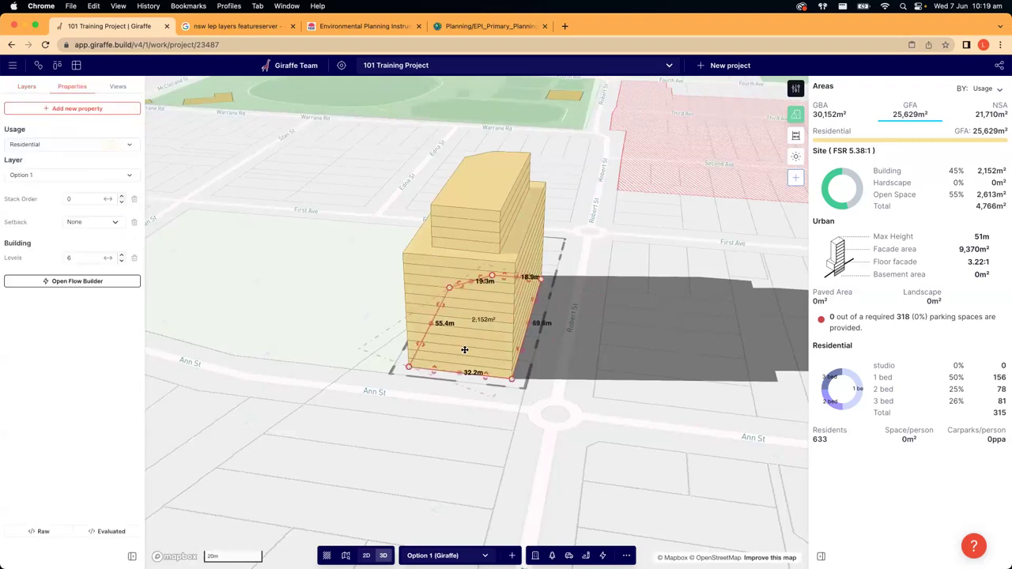
- Make the copied block a one-level Commercial podium at stack order -1
left_click(129, 145)
scroll(63, 293, "down", 3)
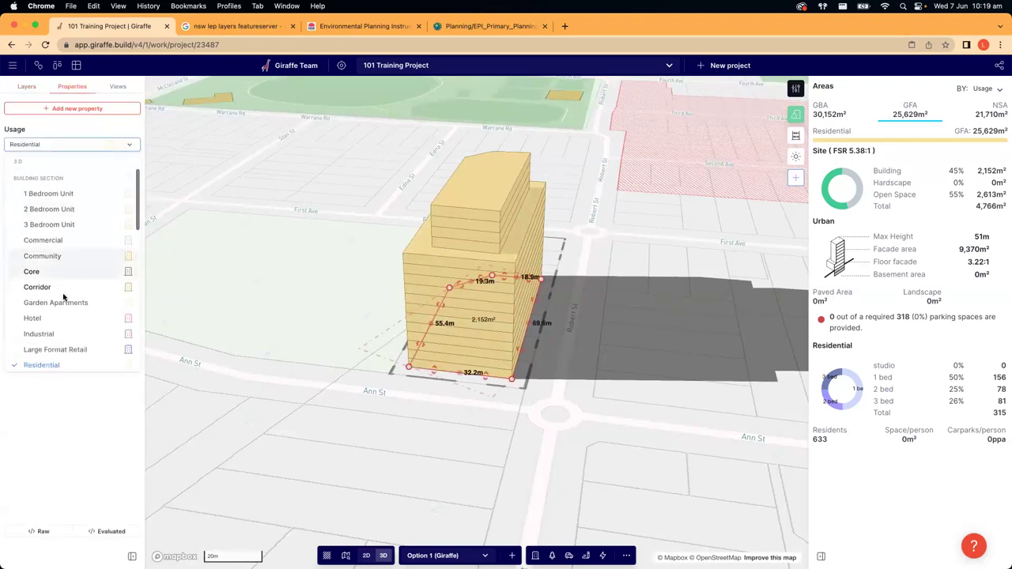
left_click(46, 208)
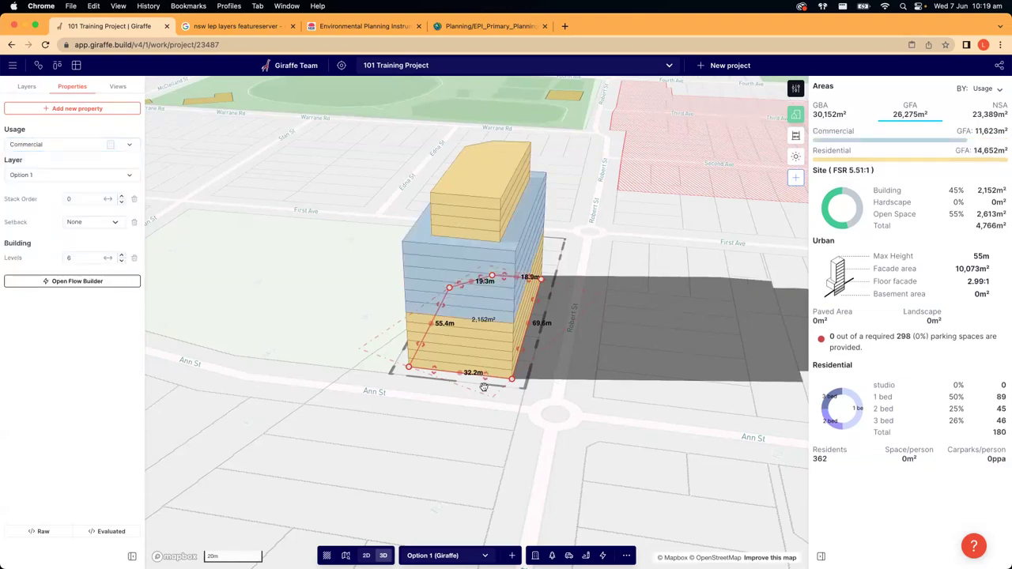
left_click(121, 204)
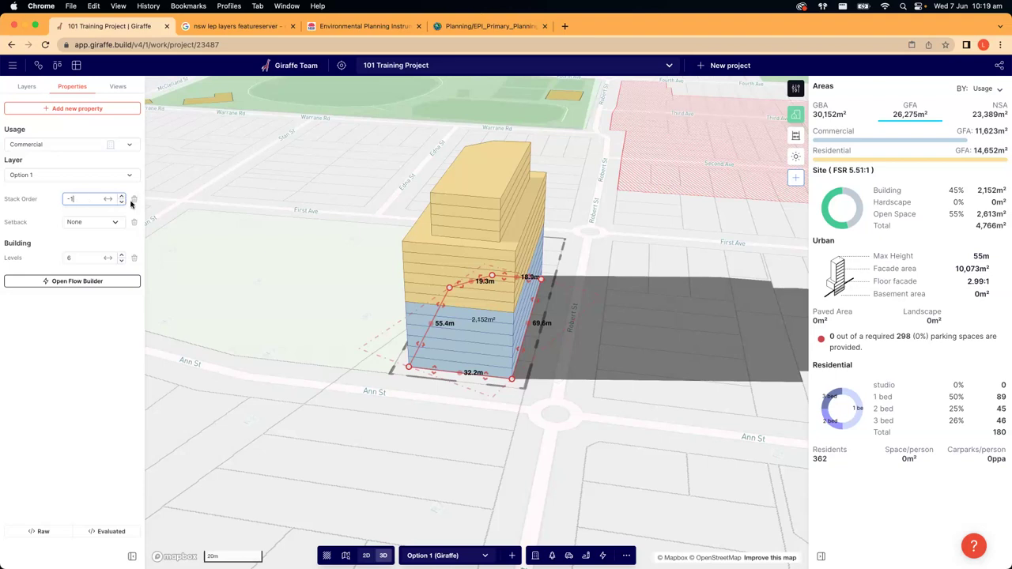
left_click(84, 262)
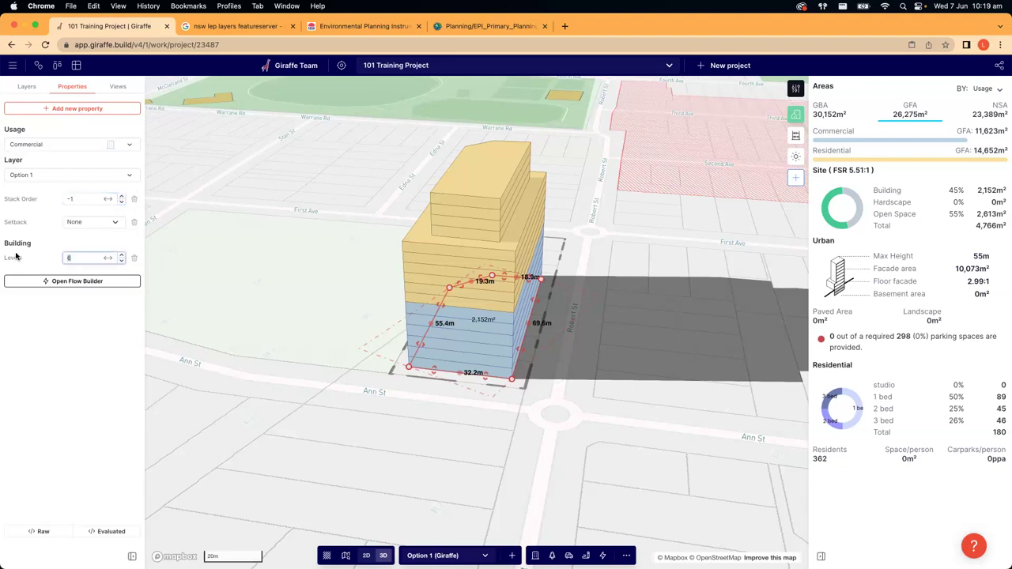
type("1")
left_click(386, 452)
right_click_drag(386, 452, 472, 353)
- Cut the residential base from 6 to 3 levels and return to 2D plan view
left_click(473, 348)
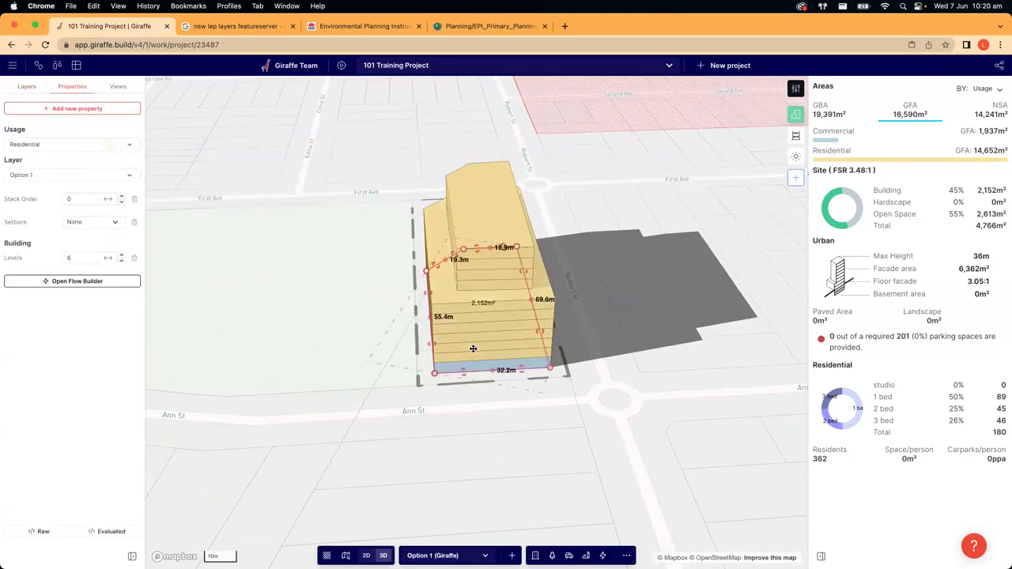
left_click(121, 263)
left_click(121, 263)
left_click(121, 262)
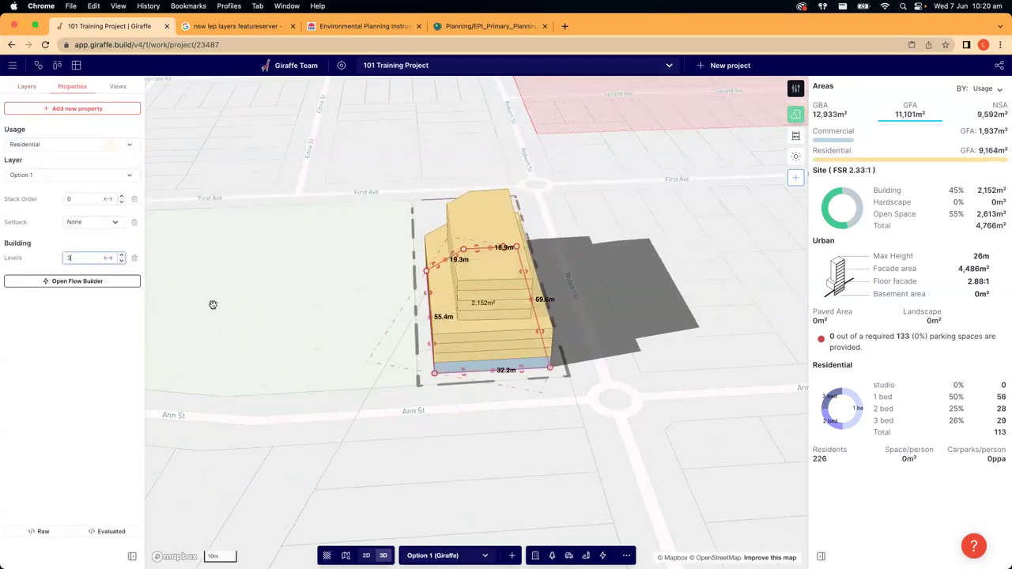
left_click(431, 459)
right_click_drag(465, 432, 569, 390)
key("2")
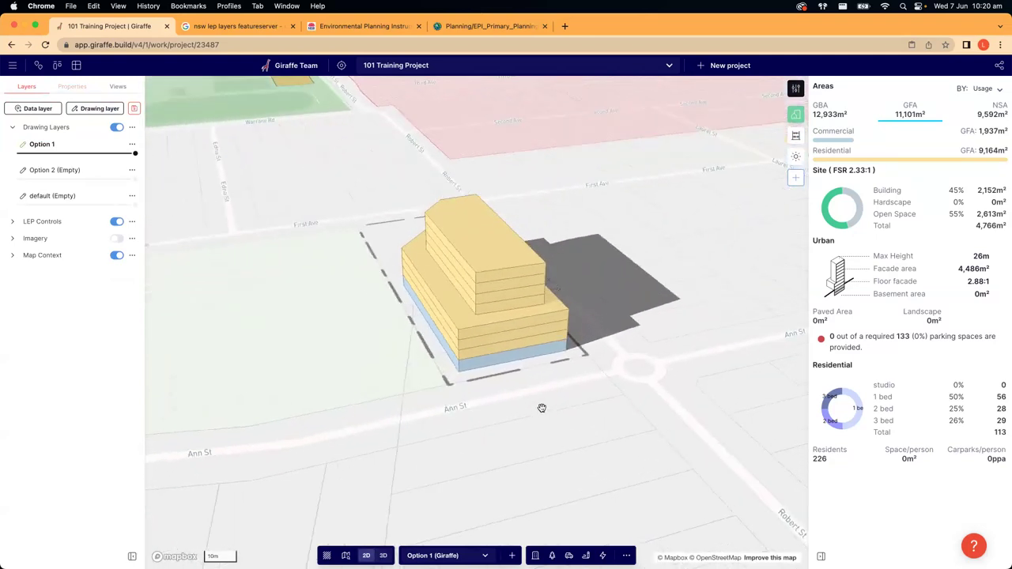
- Inspect the features stacked at the building in the 2D and 3D views
left_click(533, 268)
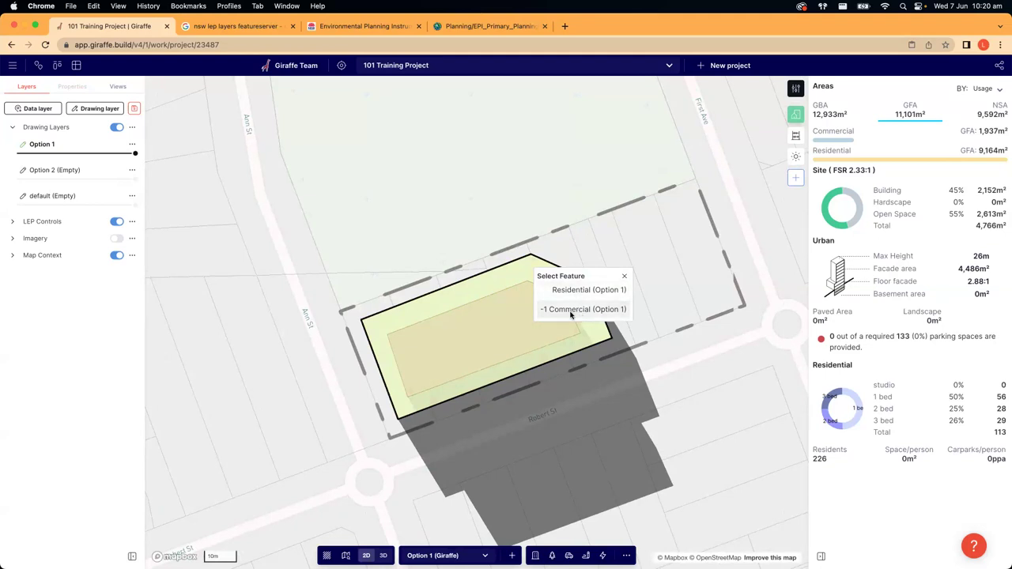
left_click(678, 278)
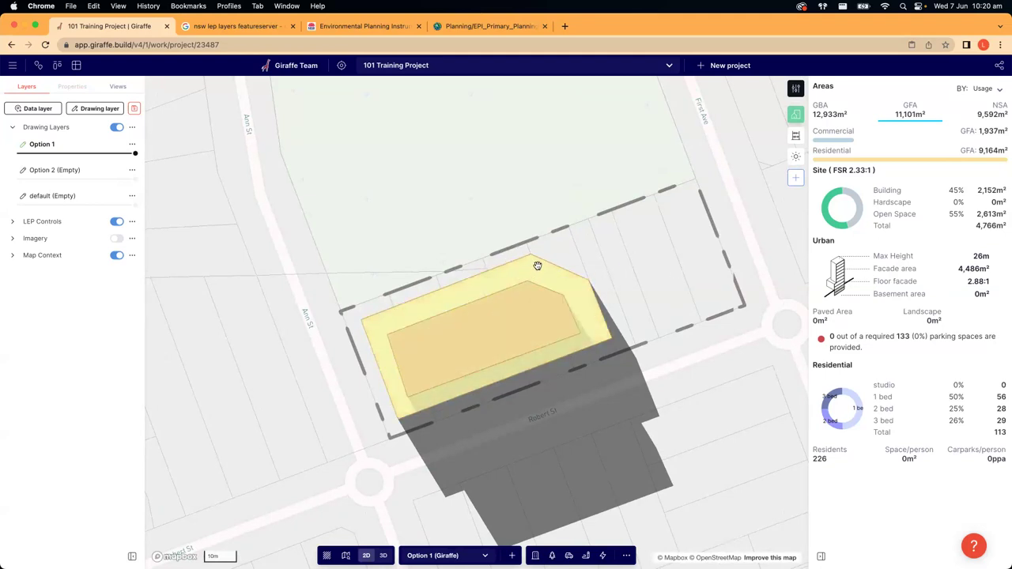
key("3")
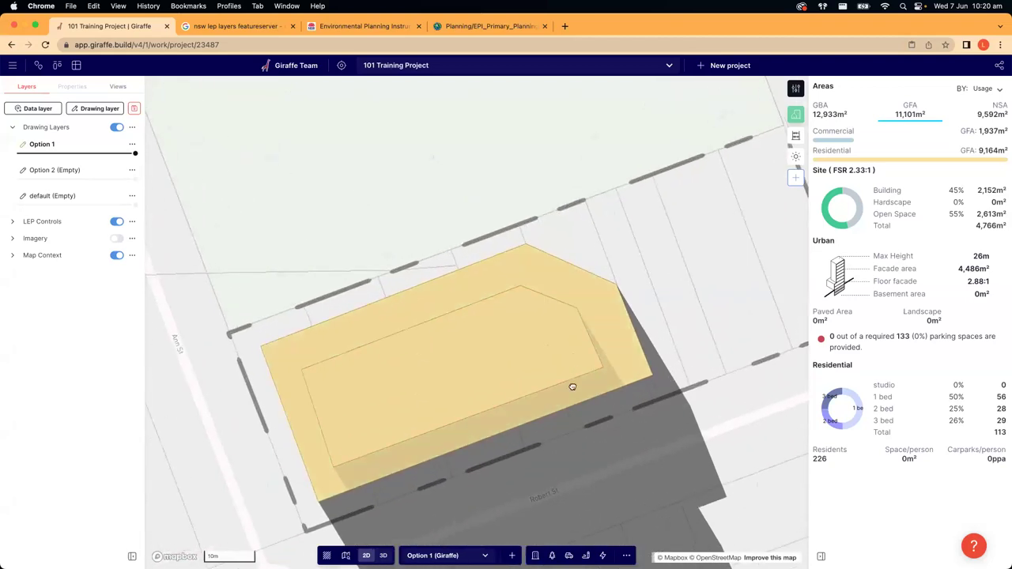
right_click_drag(571, 390, 553, 328)
left_click(553, 329)
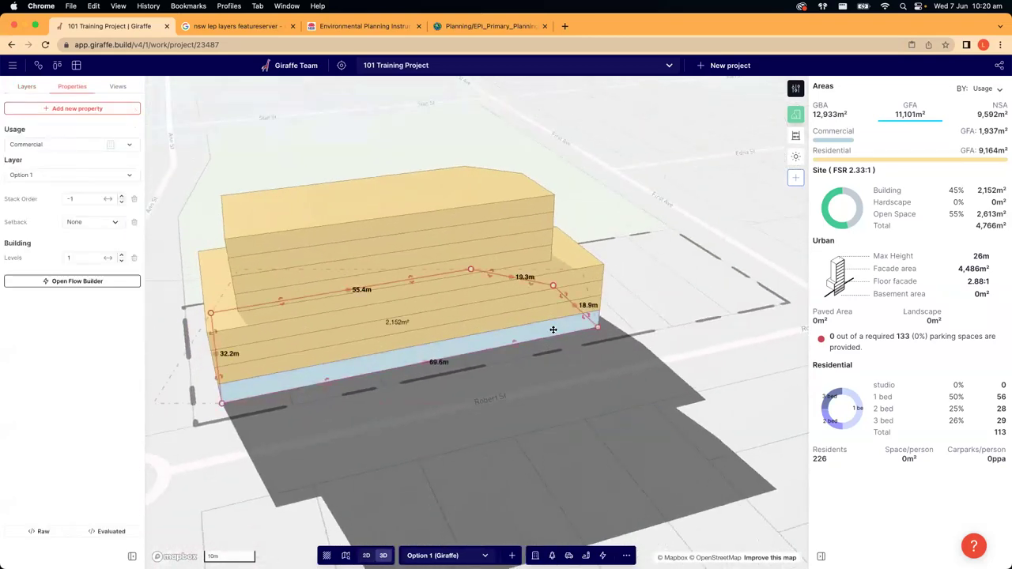
left_click(585, 417)
key("2")
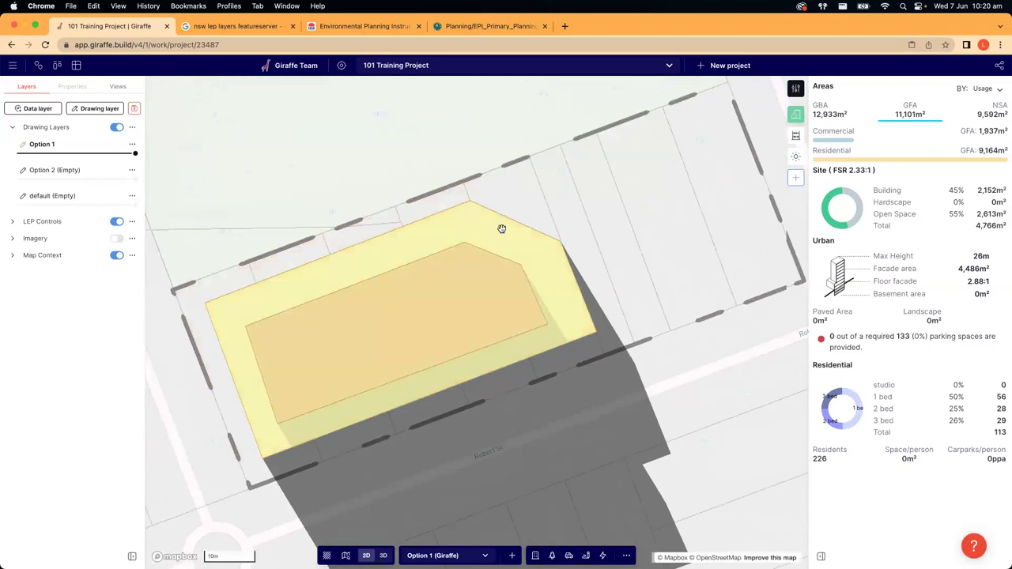
- Drag the -1 Commercial podium's top edge toward the site boundary, lifting commercial GFA to 2,187 m²
left_click(501, 228)
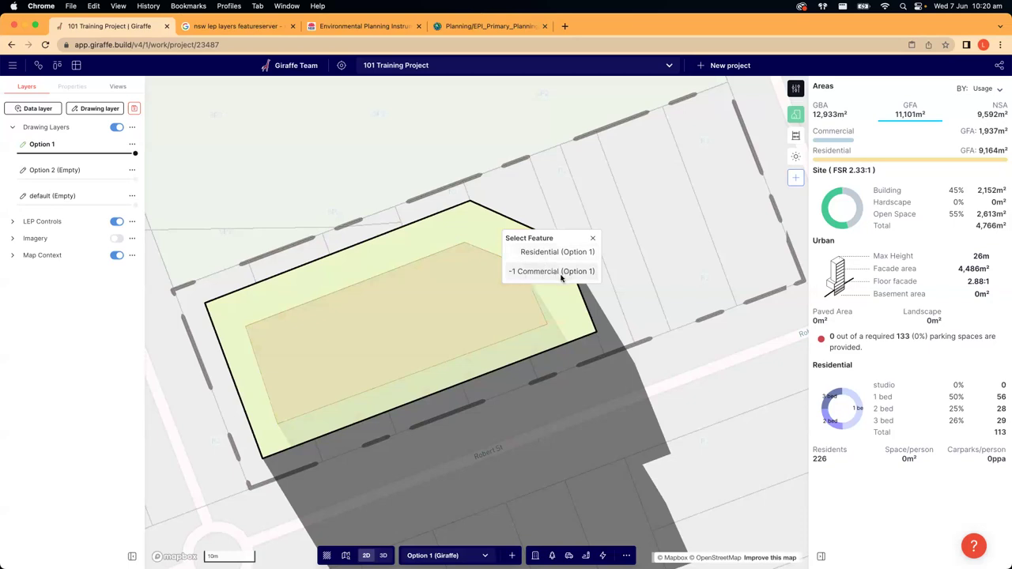
left_click(561, 272)
left_click_drag(269, 275, 190, 340)
left_click(379, 455)
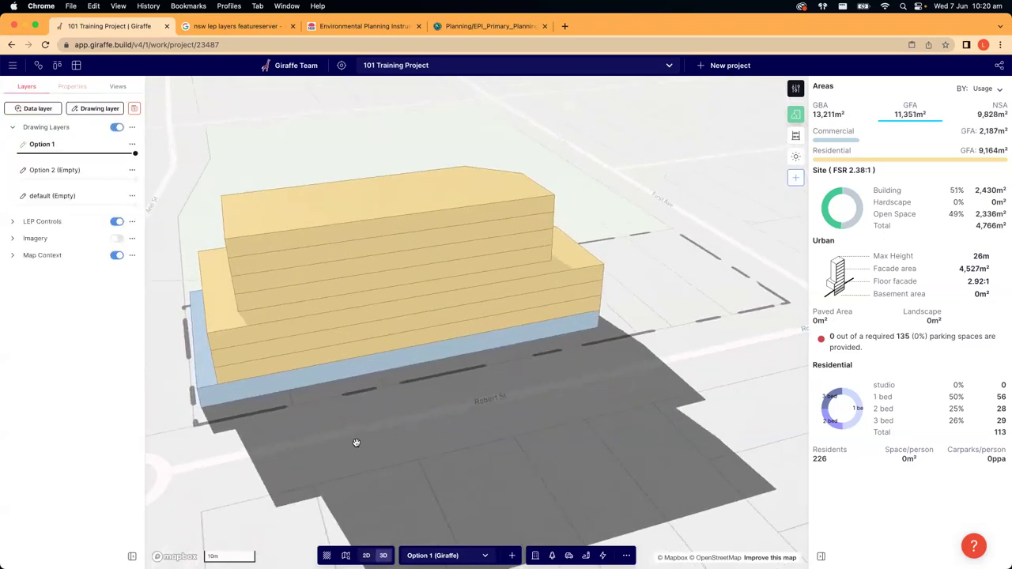
right_click_drag(403, 443, 436, 433)
- Orbit the 3D view around the building, then zoom out to an overhead view of the site
right_click_drag(644, 446, 529, 452)
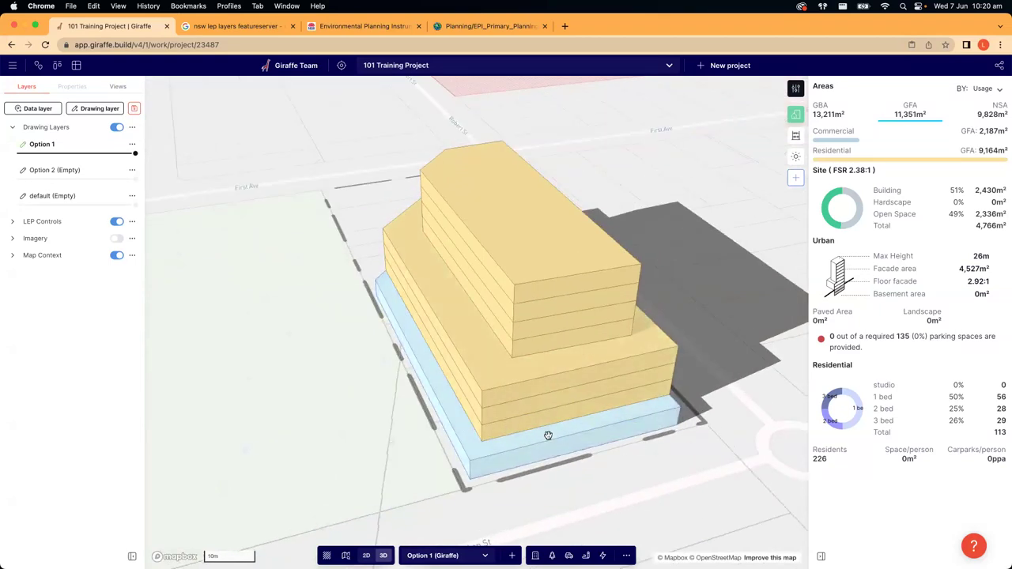
right_click_drag(520, 430, 614, 470)
key("2")
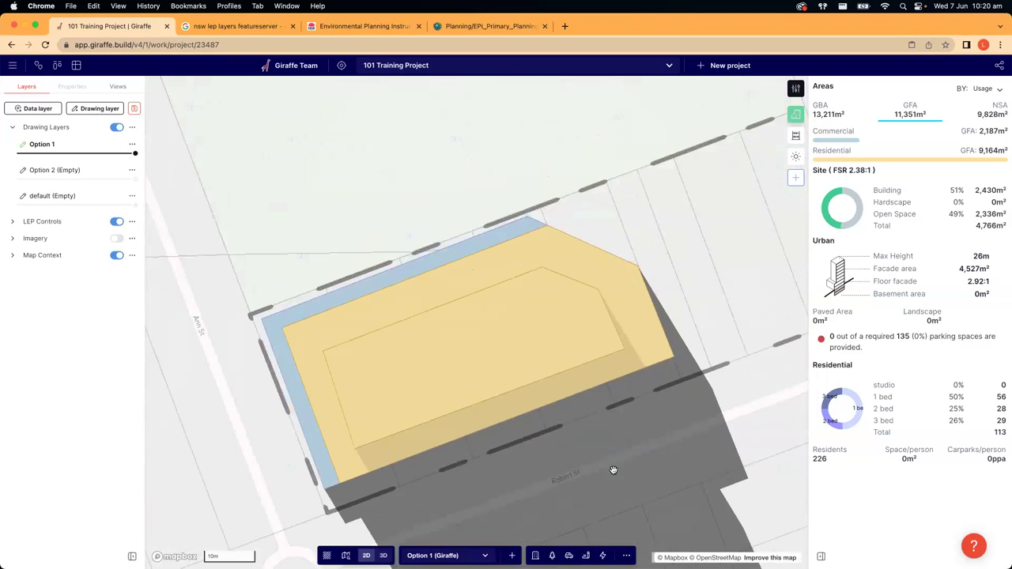
key("3")
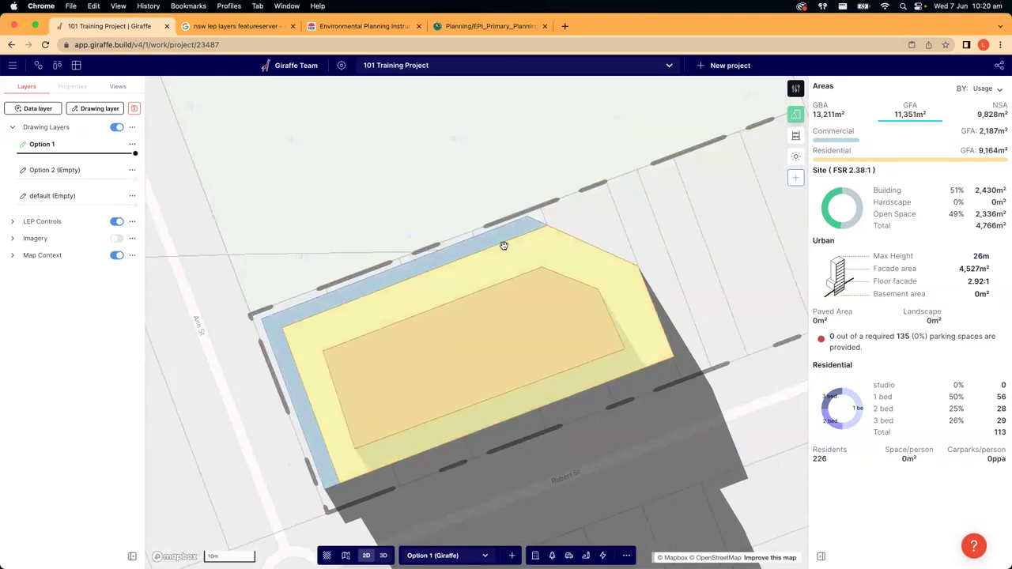
right_click_drag(402, 395, 424, 332)
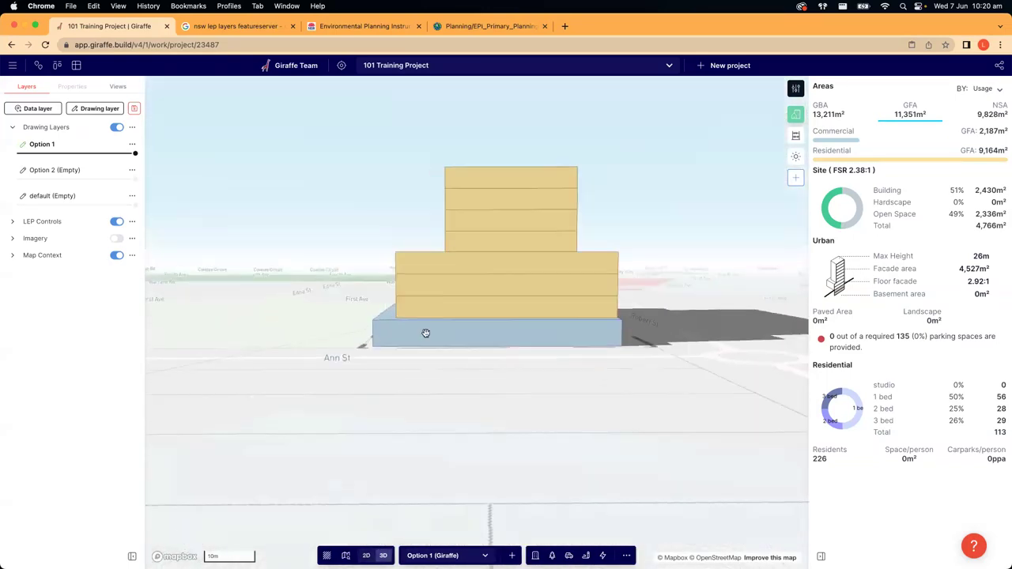
right_click_drag(687, 361, 613, 371)
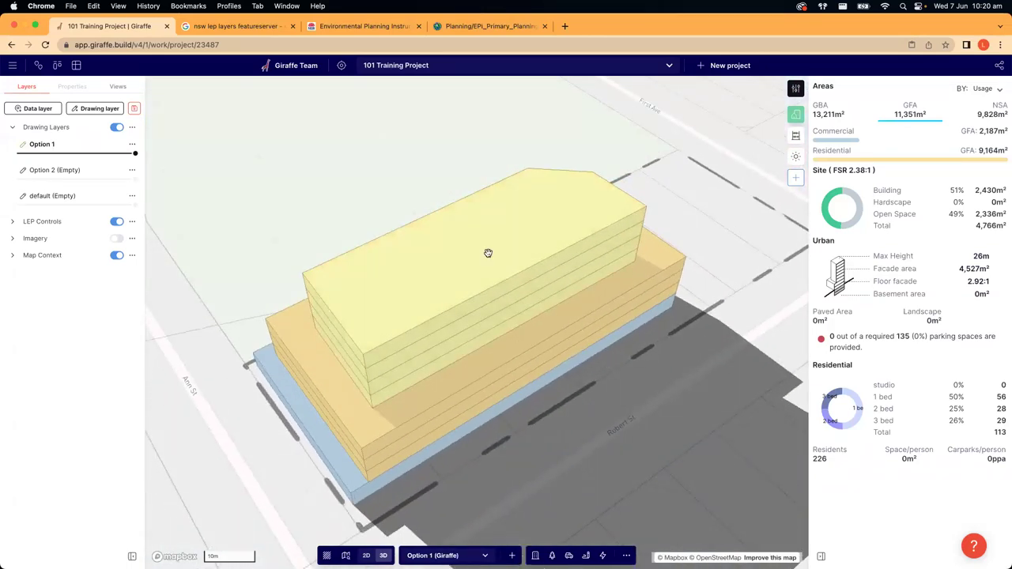
scroll(488, 253, "down", 3)
right_click_drag(488, 253, 640, 337)
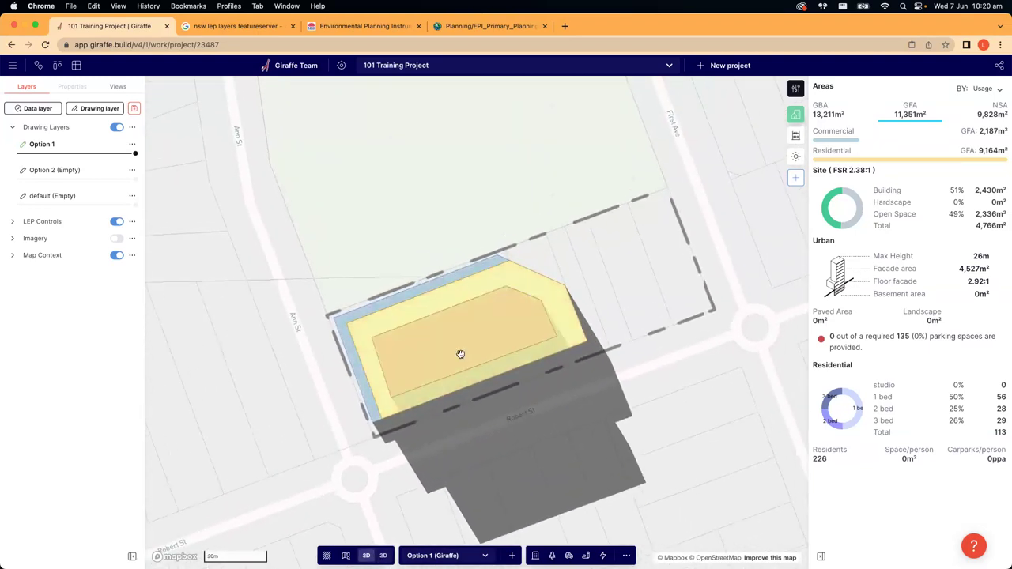
- Raise the 2 Residential upper block to 6 levels, reaching 33 m height and 135 dwellings
left_click(493, 324)
left_click(522, 345)
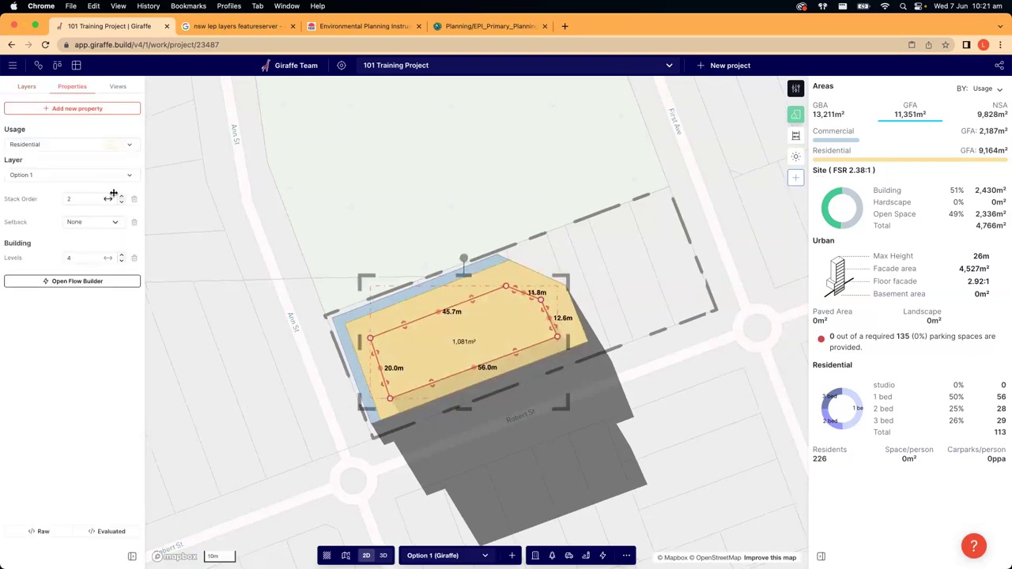
left_click(122, 255)
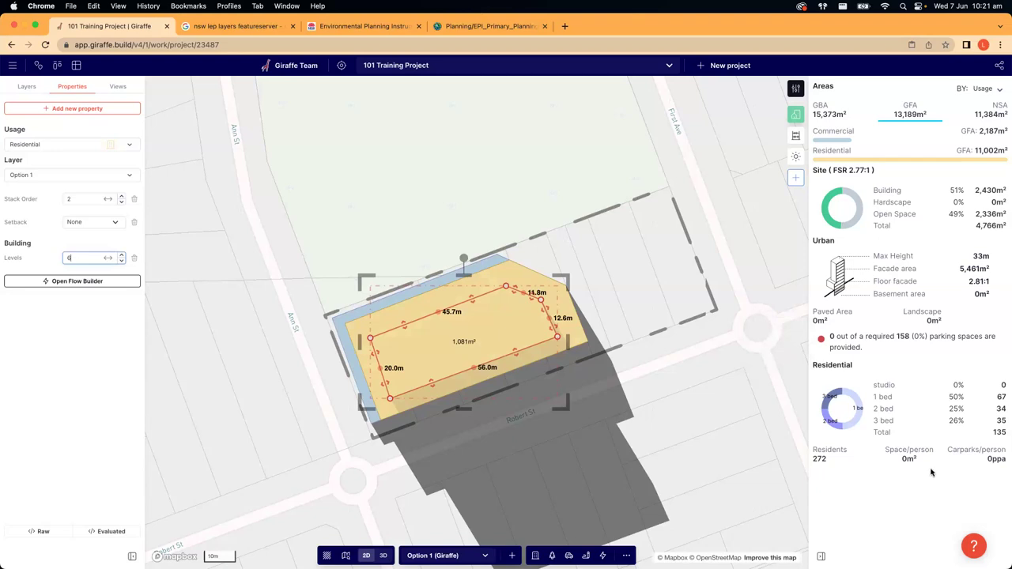
left_click(618, 423)
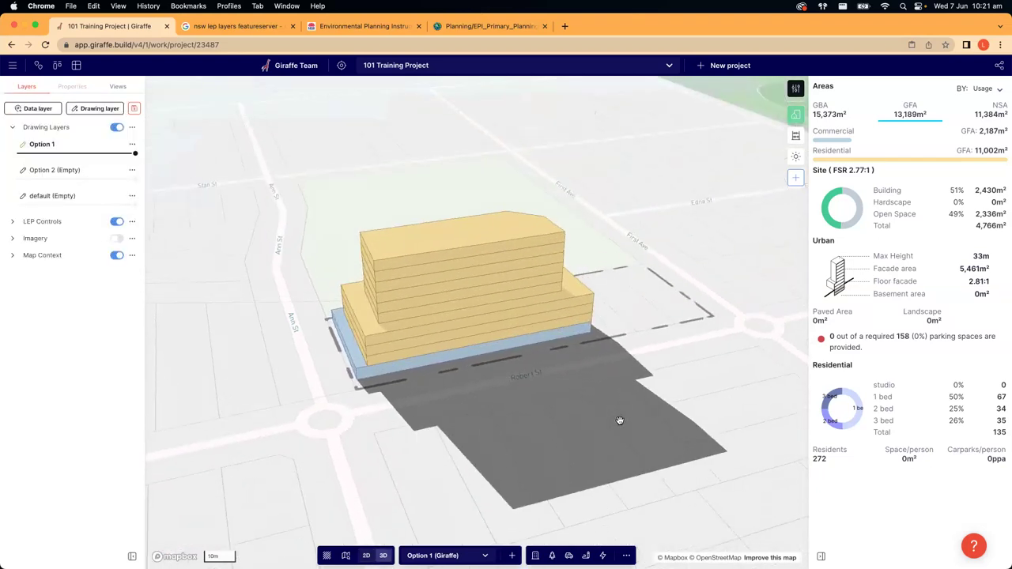
right_click_drag(335, 380, 497, 274)
scroll(506, 245, "down", 5)
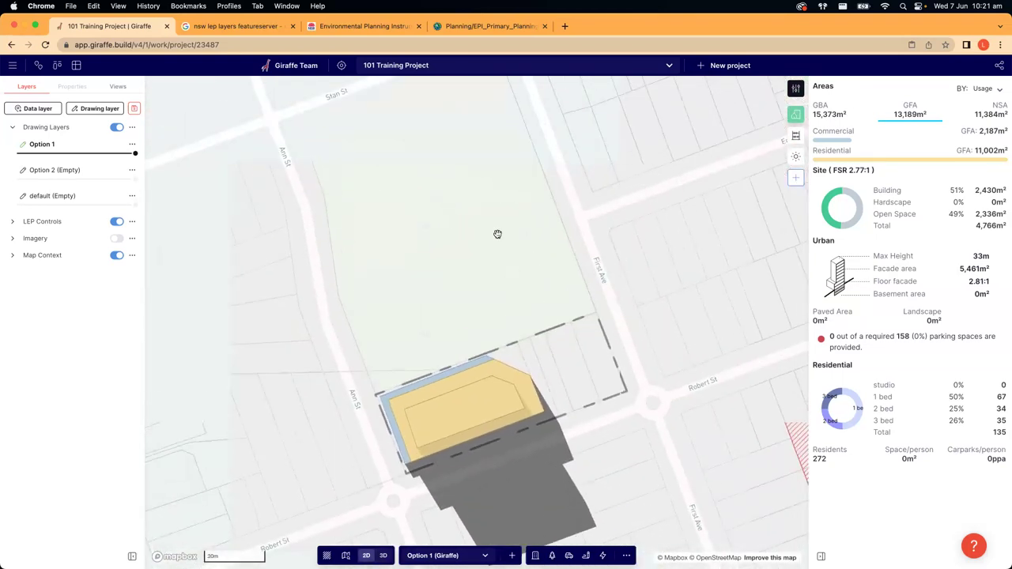
left_click_drag(552, 281, 571, 306)
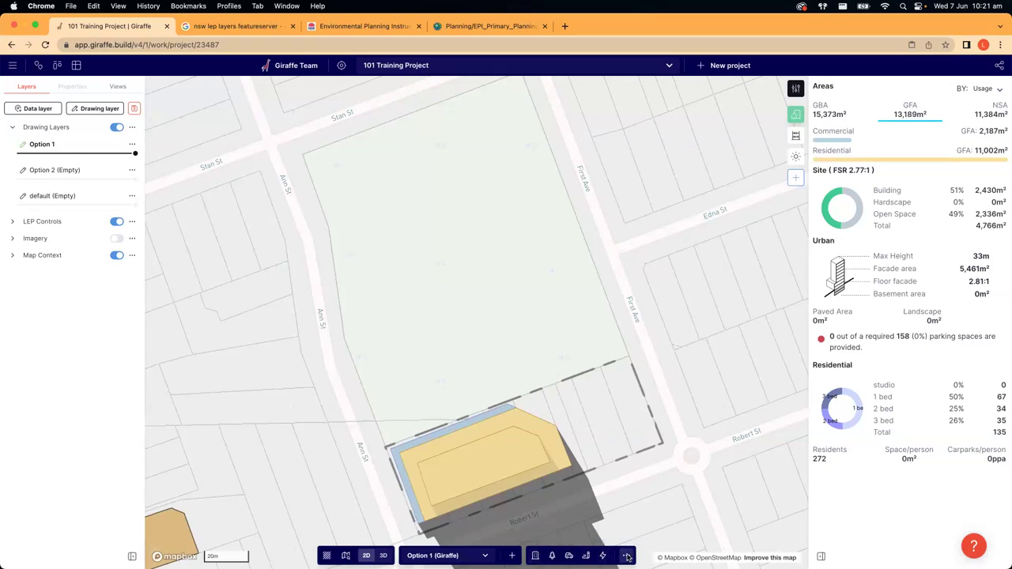
- Draw a test rectangle from the General drawing menu, then clear it away
left_click(626, 556)
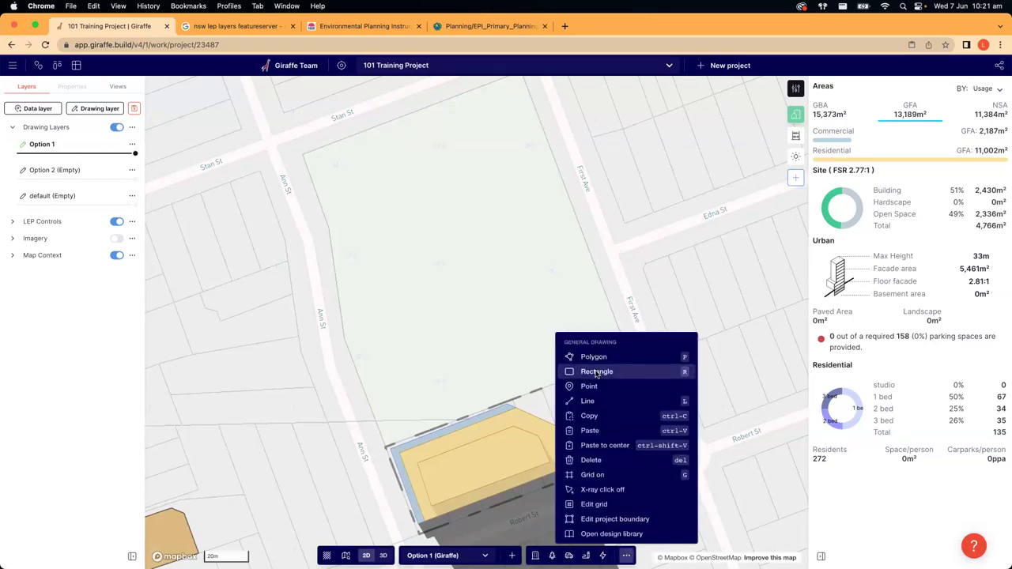
left_click(596, 372)
left_click(392, 344)
scroll(587, 301, "left", 5)
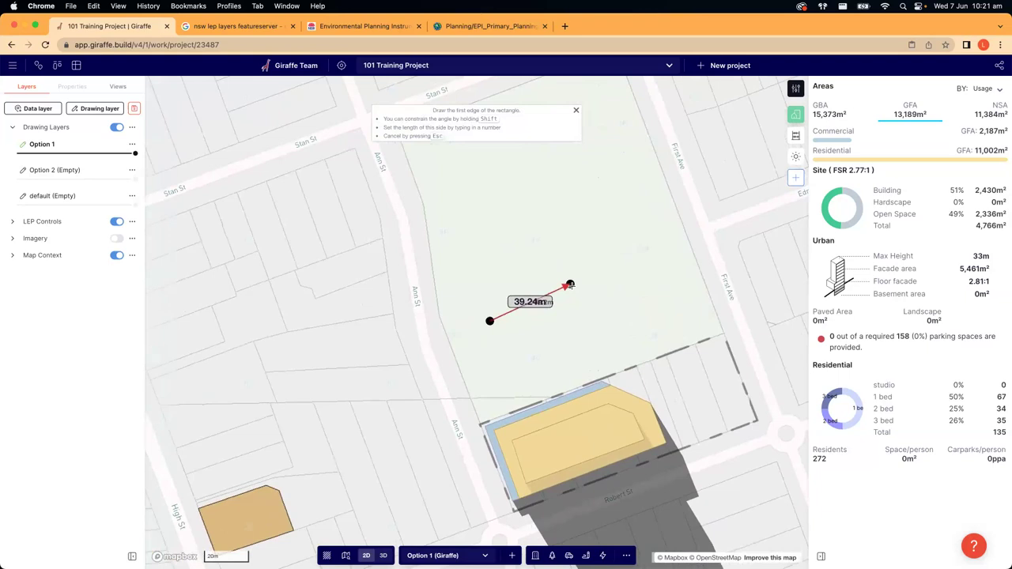
left_click(587, 306)
left_click(600, 344)
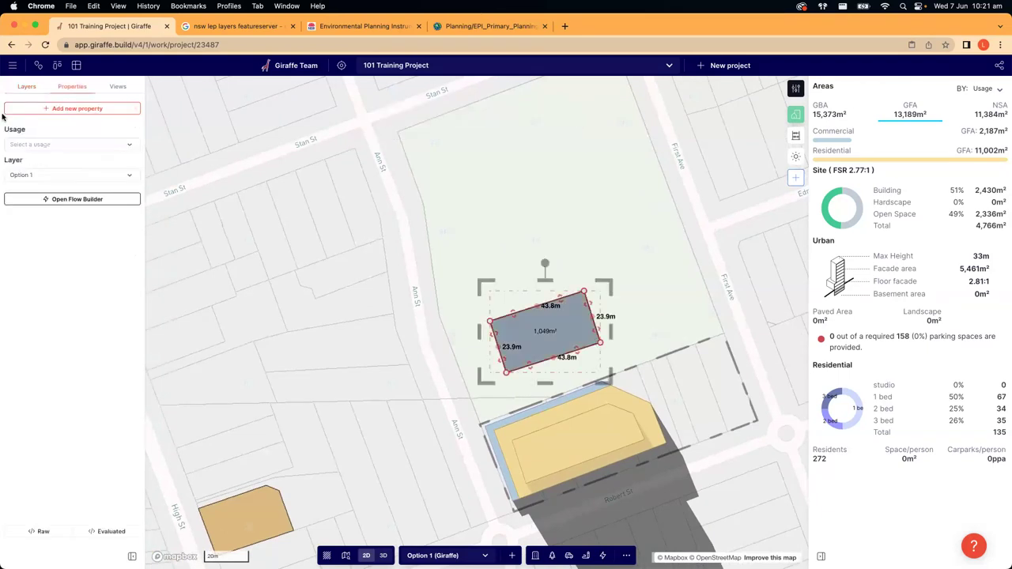
left_click(34, 143)
left_click(511, 303)
left_click(545, 316)
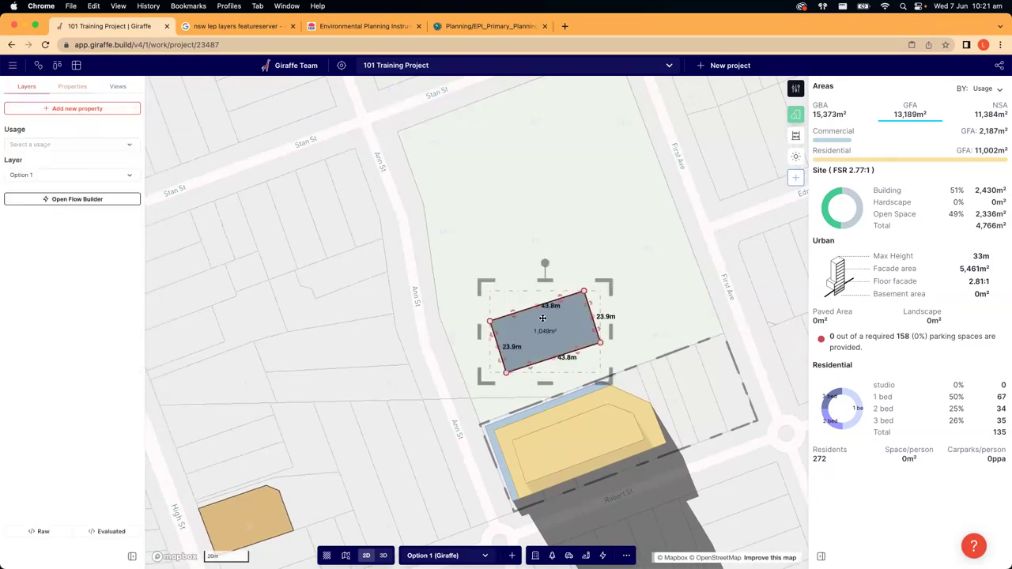
left_click(545, 316)
- Bring up the building usage list, from Retail to 3 Bedroom Unit
scroll(475, 277, "up", 3)
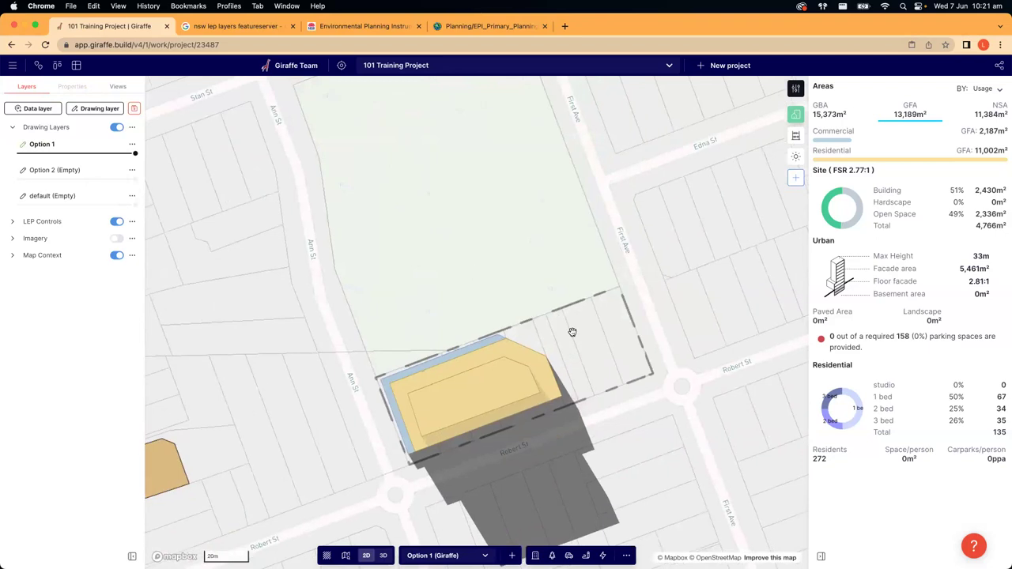
scroll(567, 496, "up", 3)
left_click(536, 555)
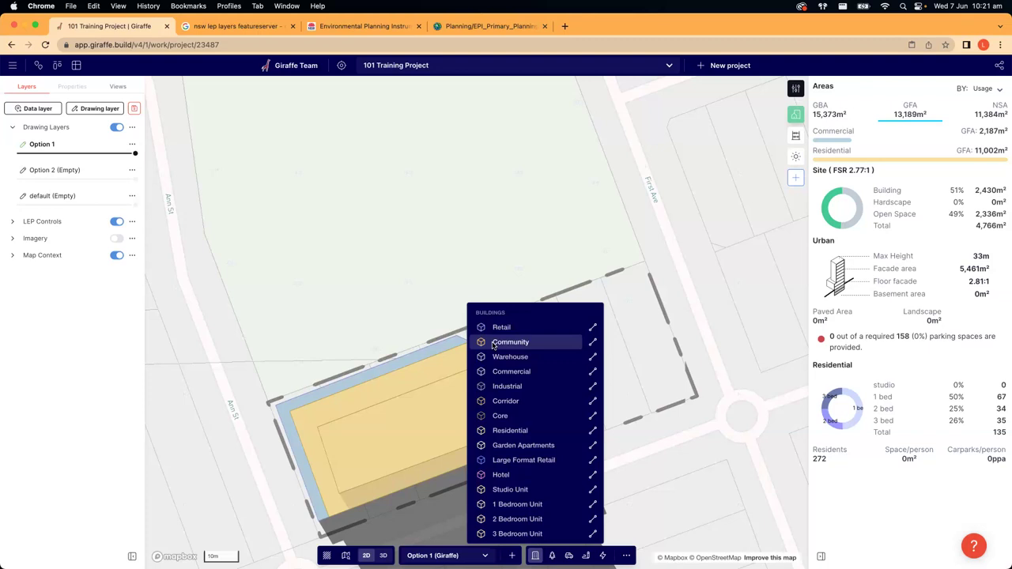
- Draw a 17.3 m by 19.8 m Community building footprint in the corner beside First Ave
left_click(498, 342)
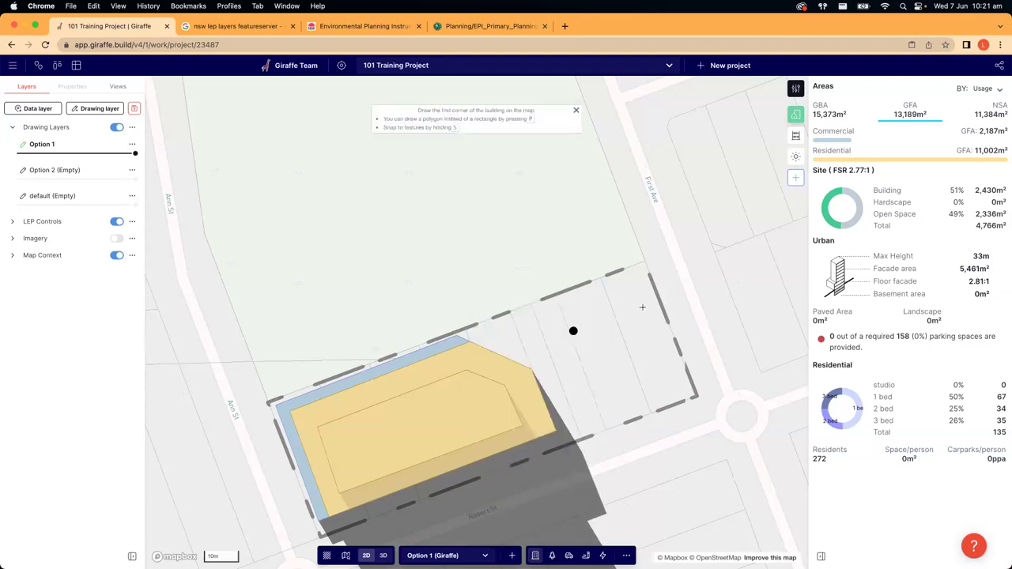
left_click(636, 278)
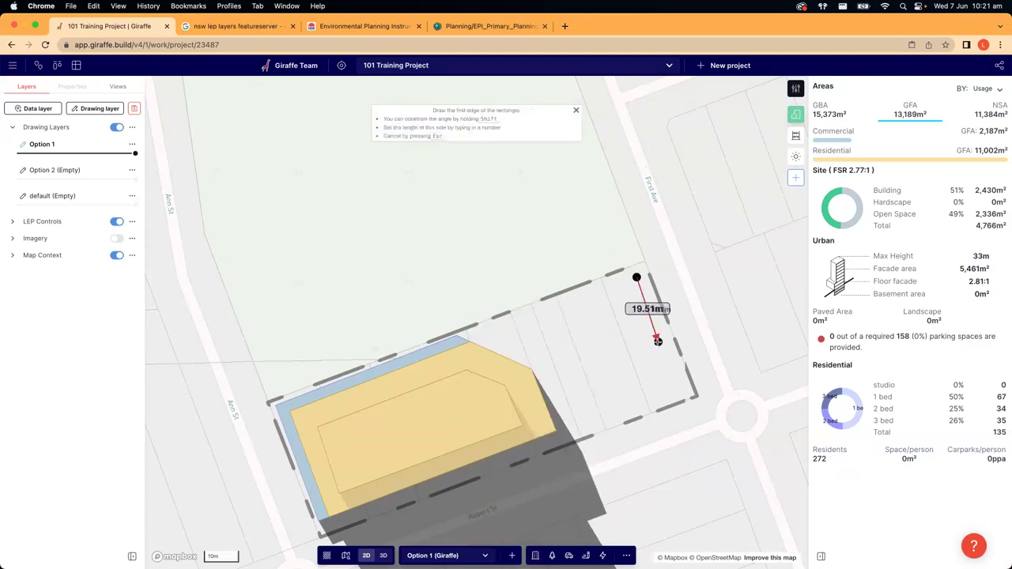
left_click(657, 341)
left_click(600, 368)
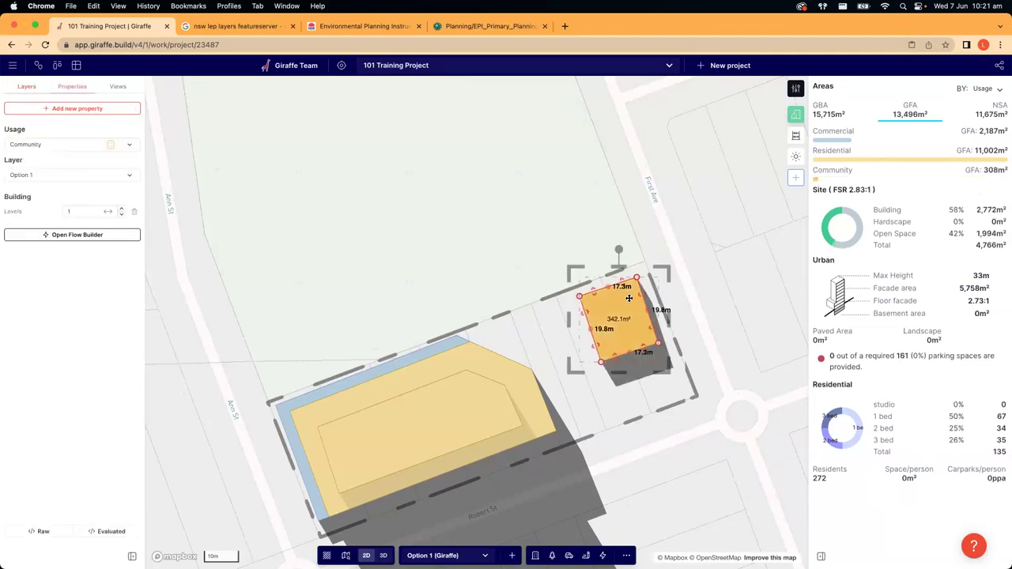
left_click_drag(616, 249, 617, 250)
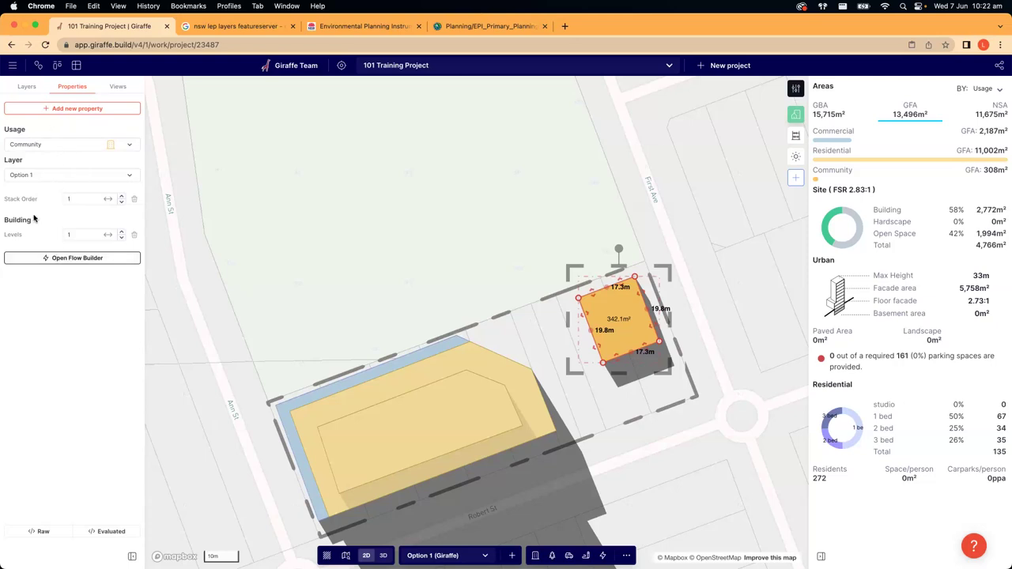
left_click(461, 250)
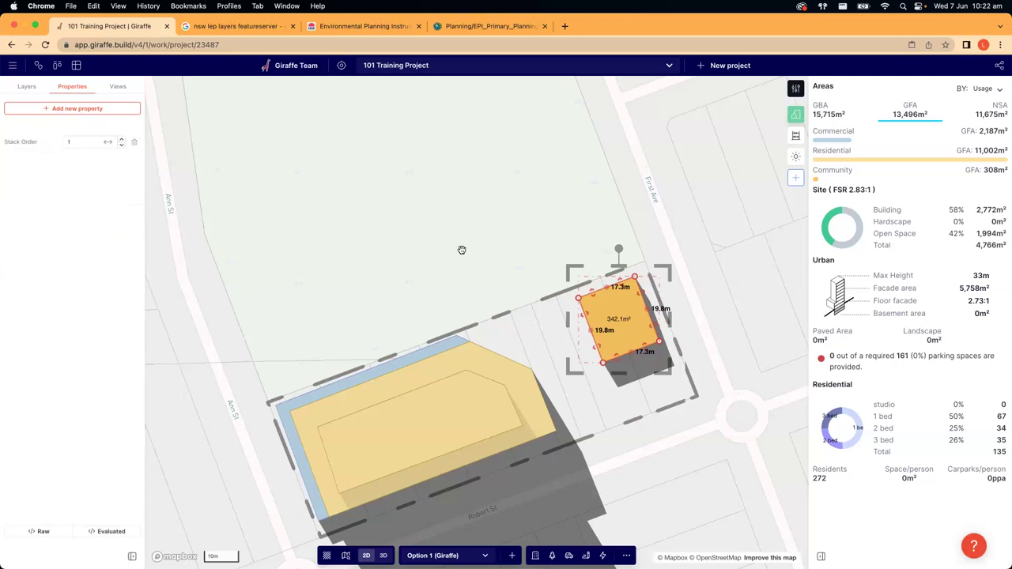
- Raise the Community building to 2 levels and check it in 3D, adding 616 m² GFA
key("3")
right_click_drag(534, 264, 464, 262)
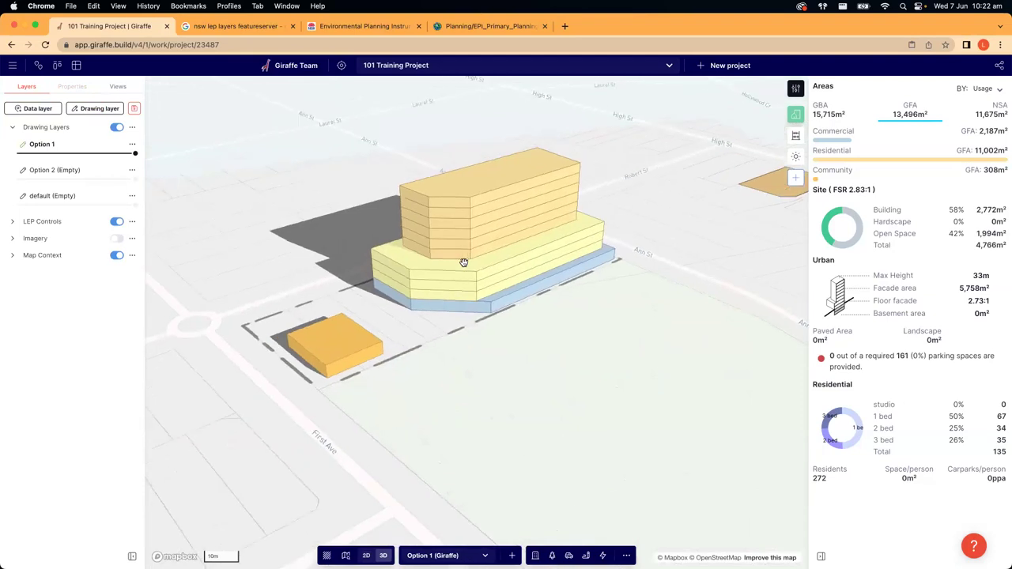
right_click_drag(498, 384, 387, 343)
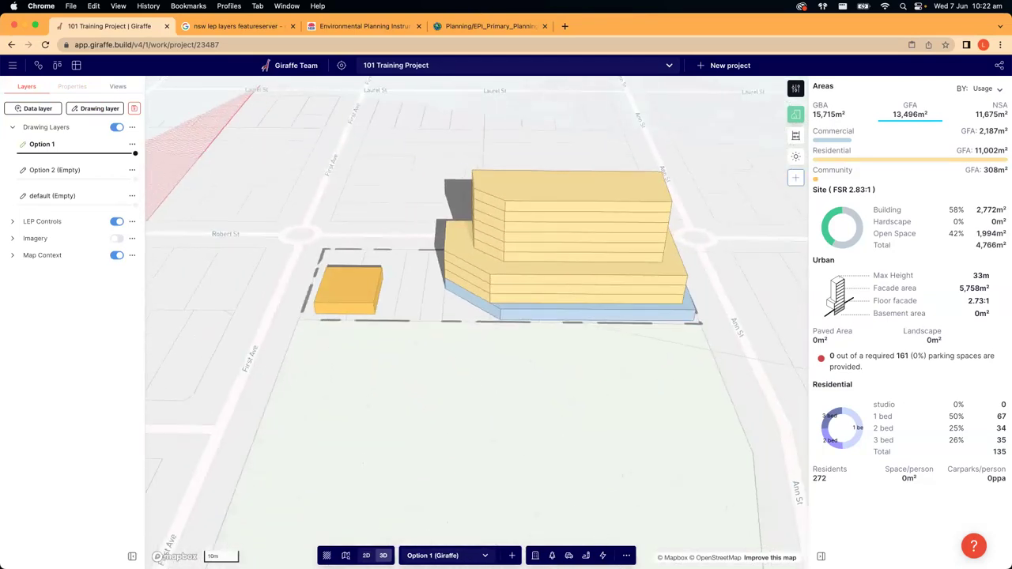
left_click(534, 555)
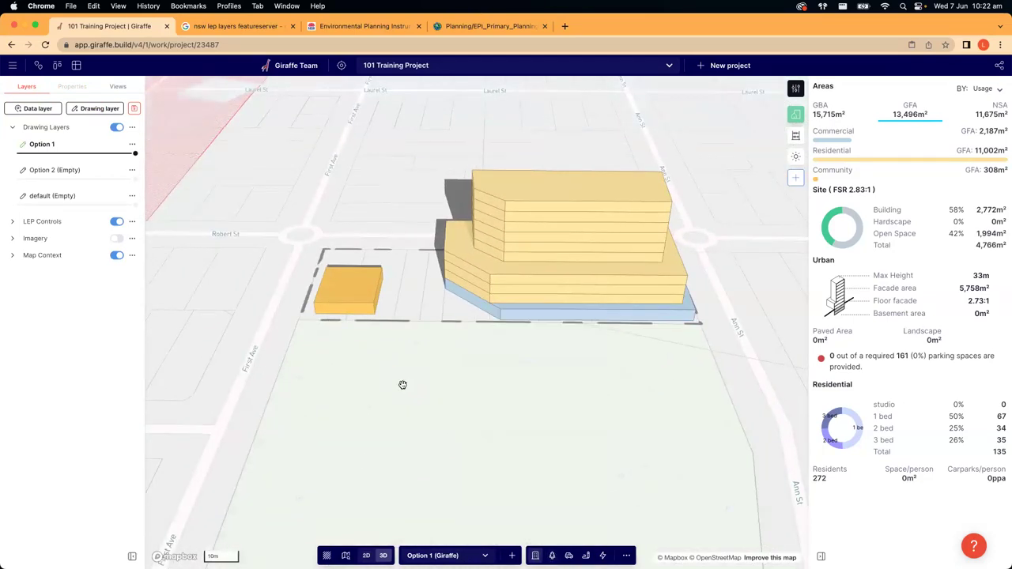
right_click_drag(402, 384, 397, 388)
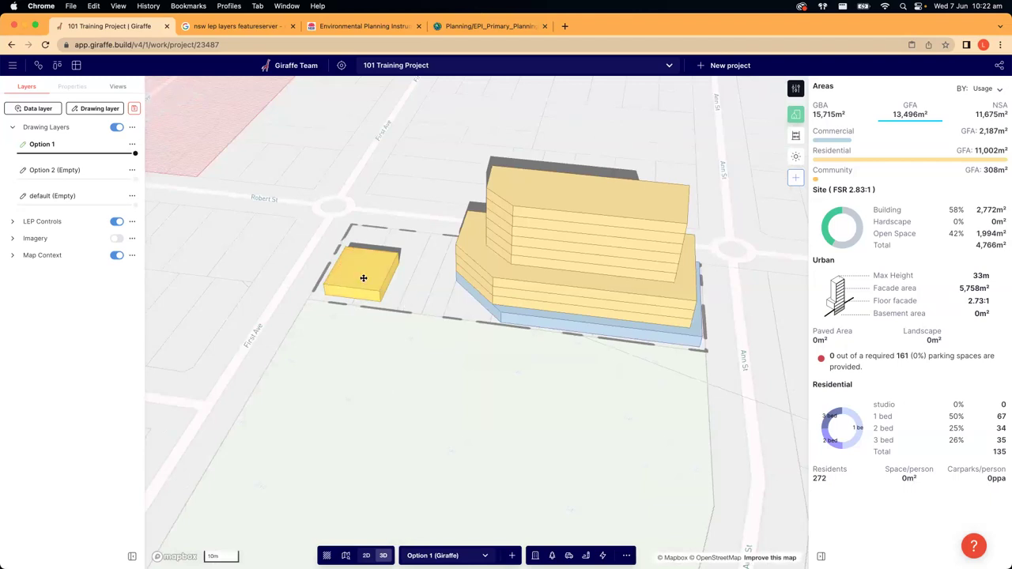
left_click(357, 279)
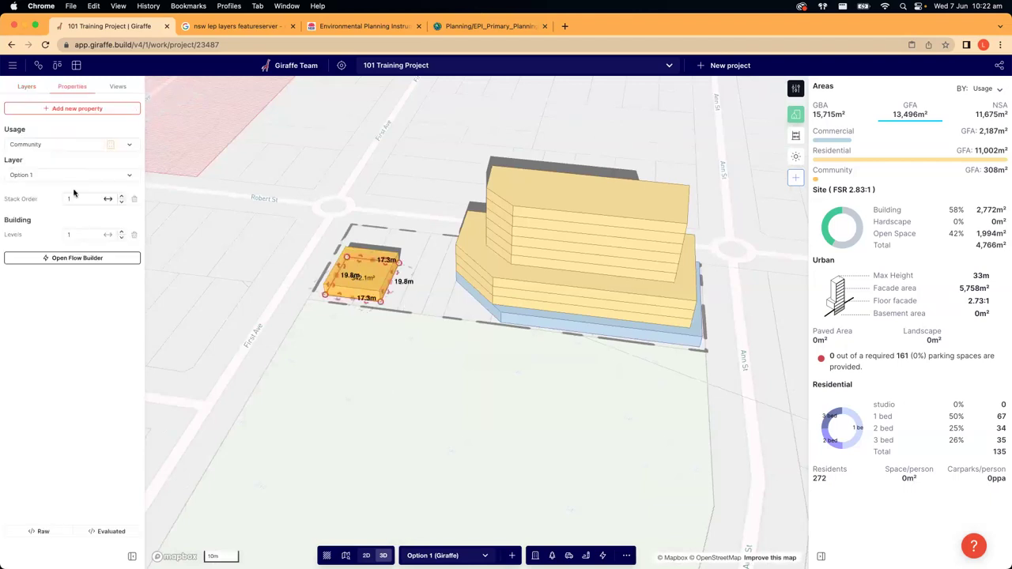
left_click(122, 234)
left_click(466, 417)
right_click_drag(469, 419, 472, 404)
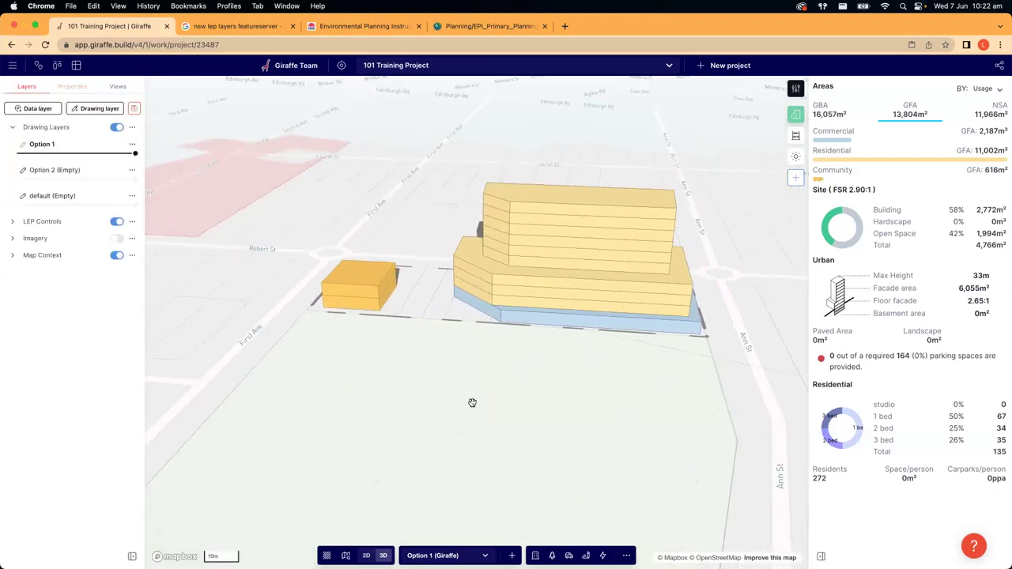
key("2")
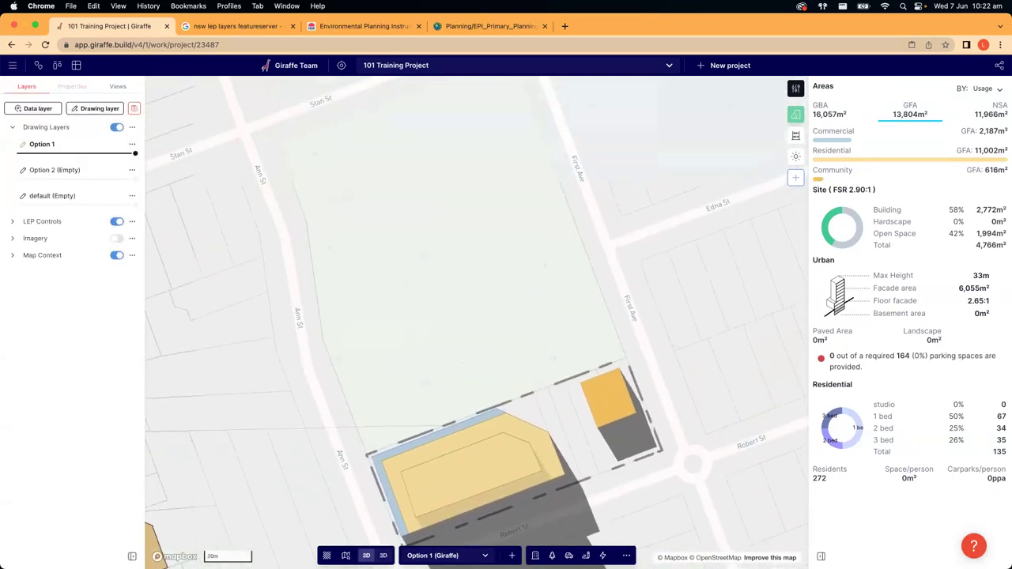
- Draw a Landscape - simple rectangle from Ann St and Stan St down to the site
left_click(552, 555)
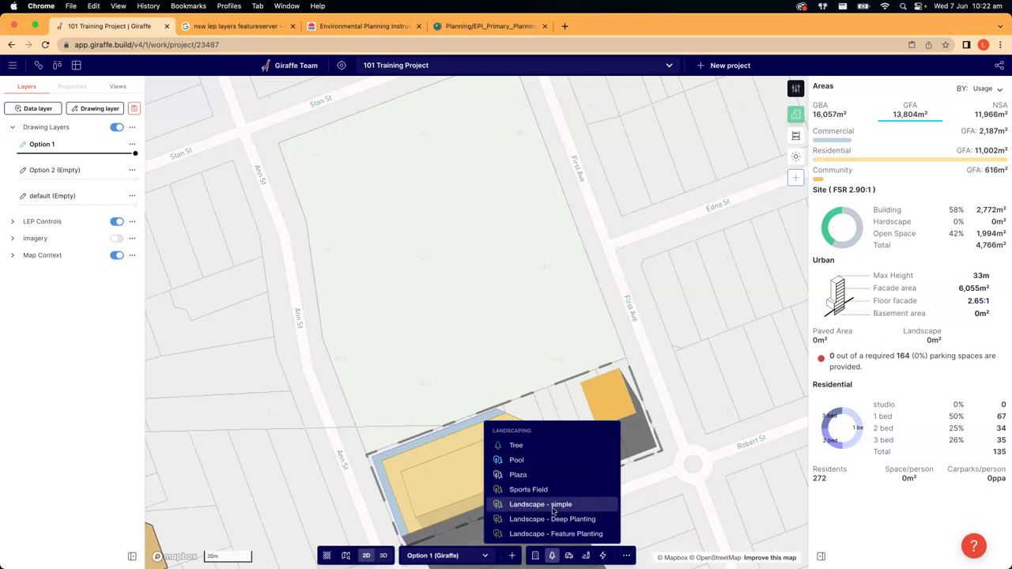
left_click(552, 506)
scroll(513, 384, "down", 3)
left_click(331, 195)
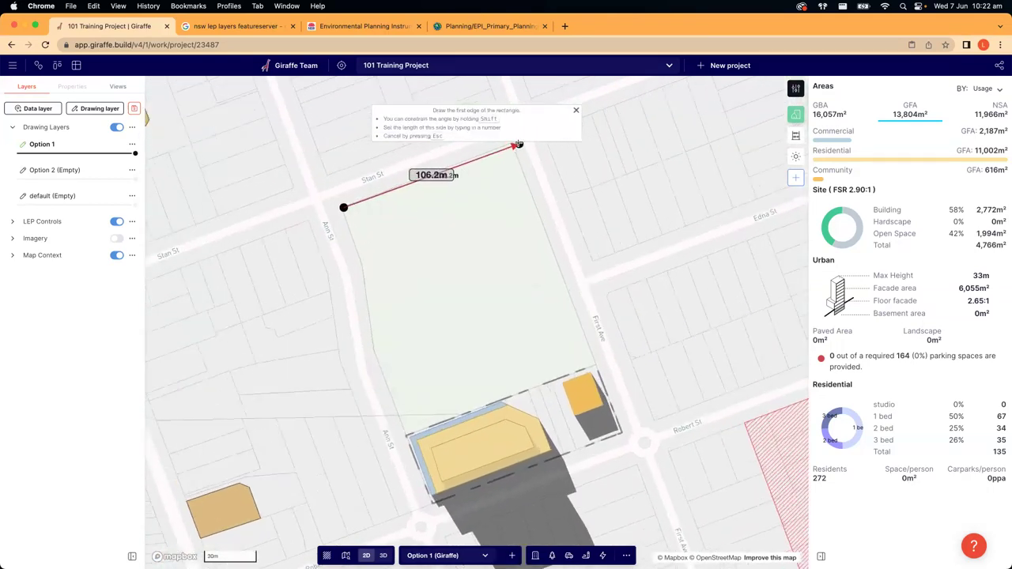
scroll(517, 145, "up", 2)
left_click(509, 144)
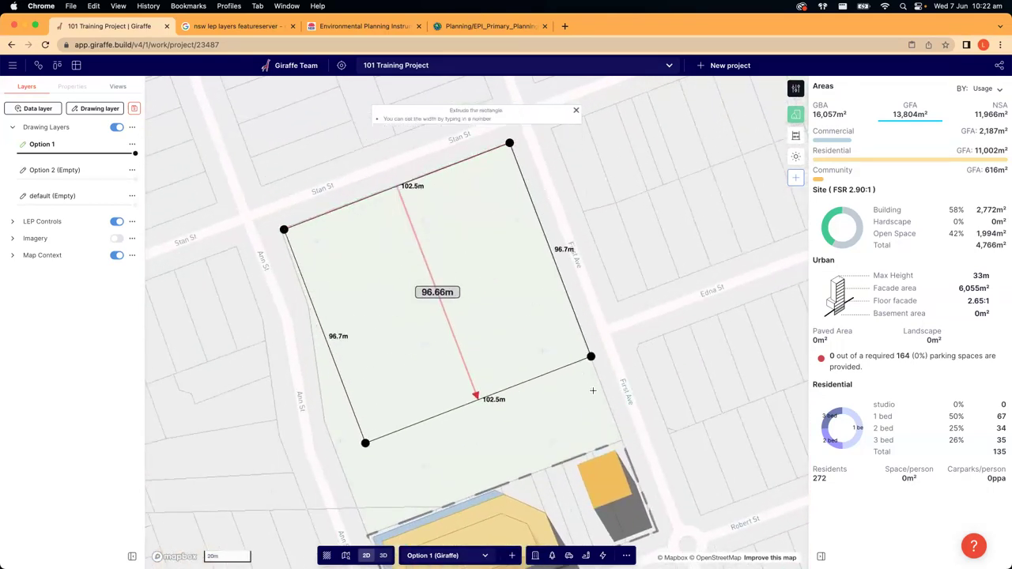
scroll(621, 439, "up", 1)
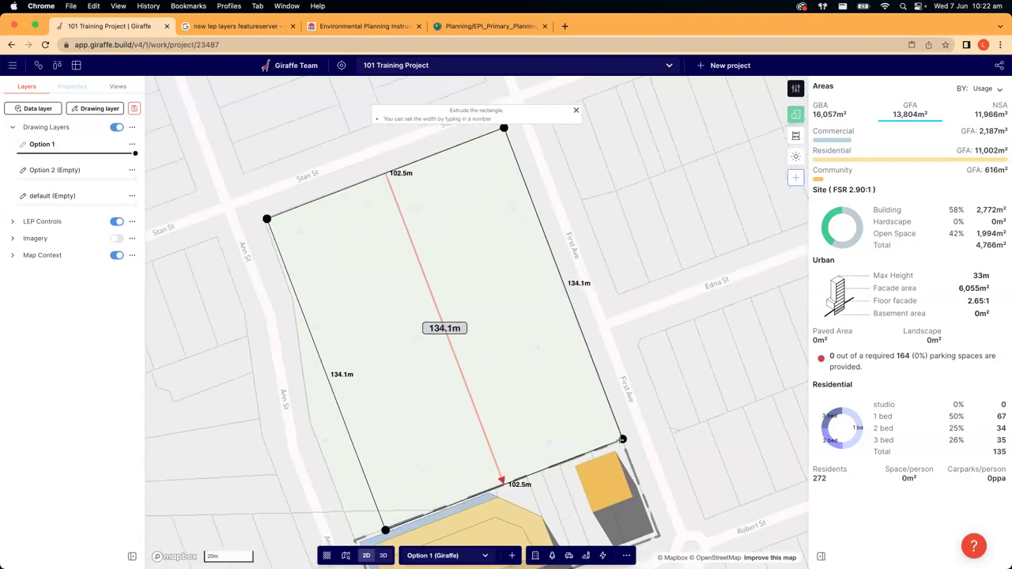
left_click(622, 439)
left_click_drag(648, 324, 691, 260)
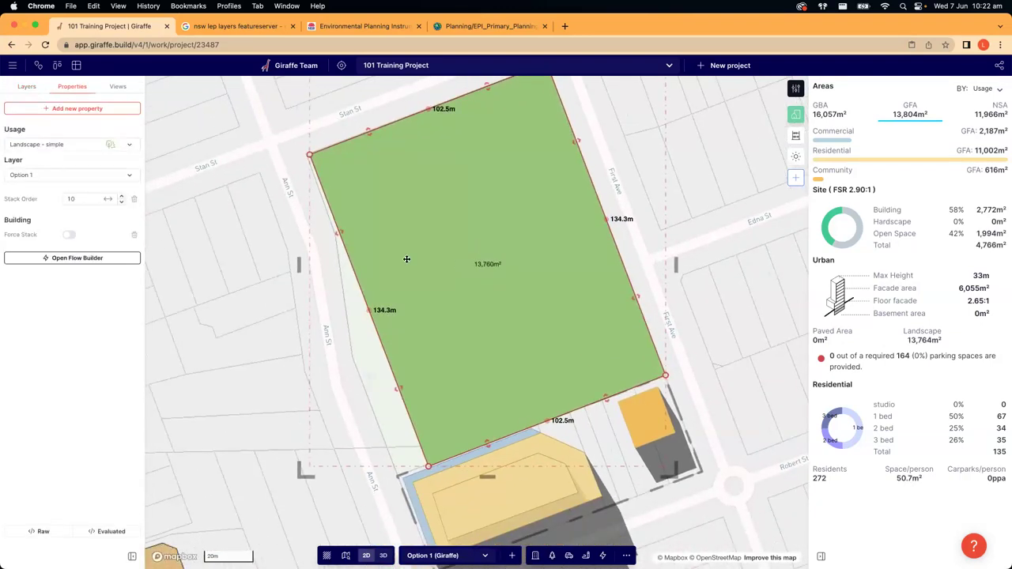
- Push the landscape's left and top edges outward so it covers 14,080 m²
scroll(298, 139, "up", 3)
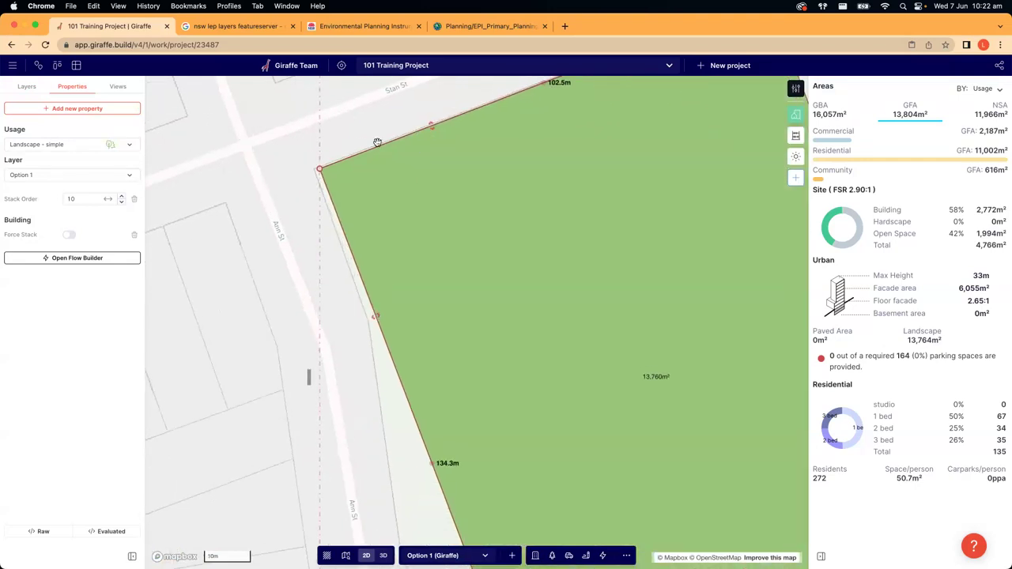
left_click(375, 317)
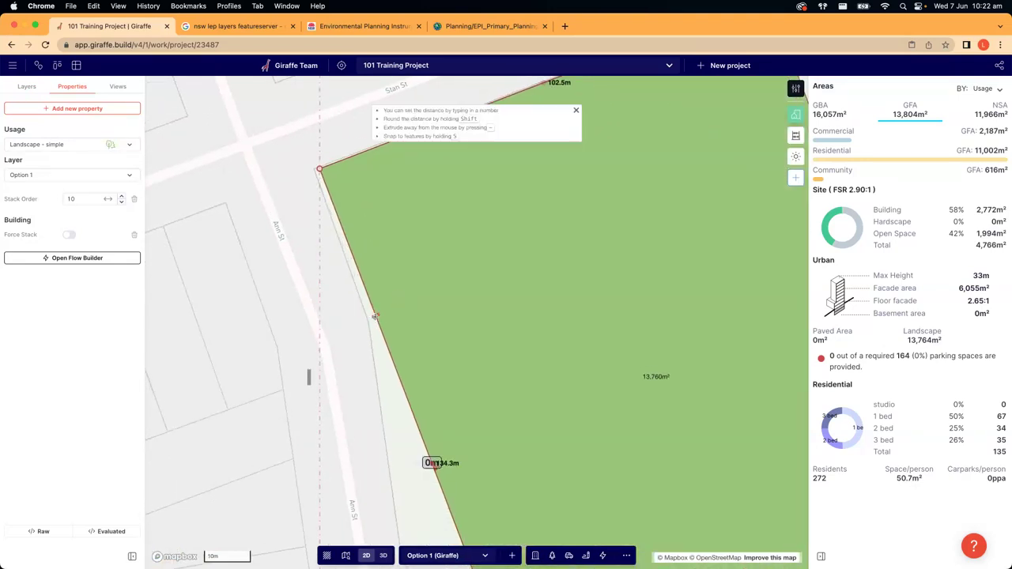
left_click(366, 318)
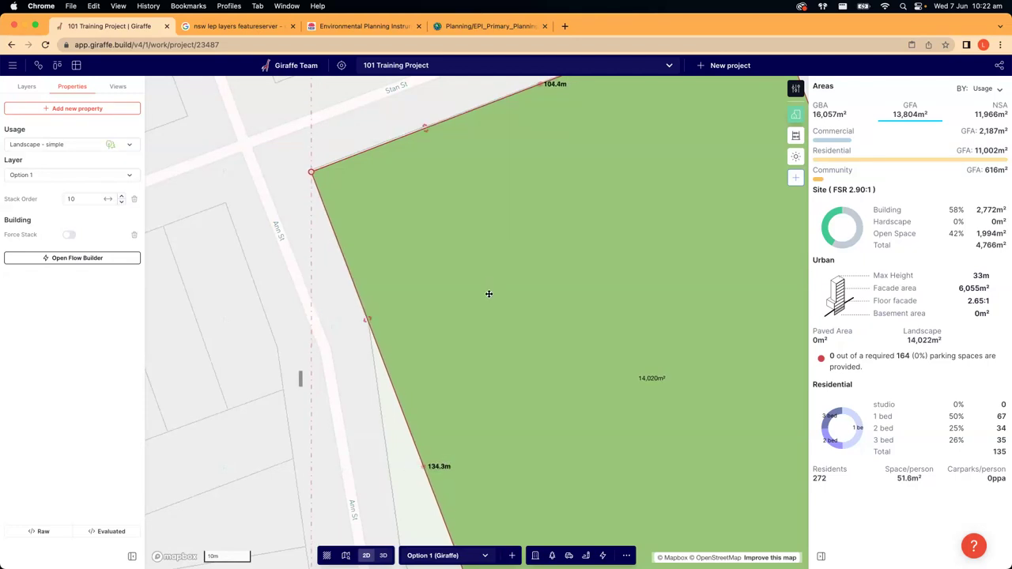
left_click(425, 124)
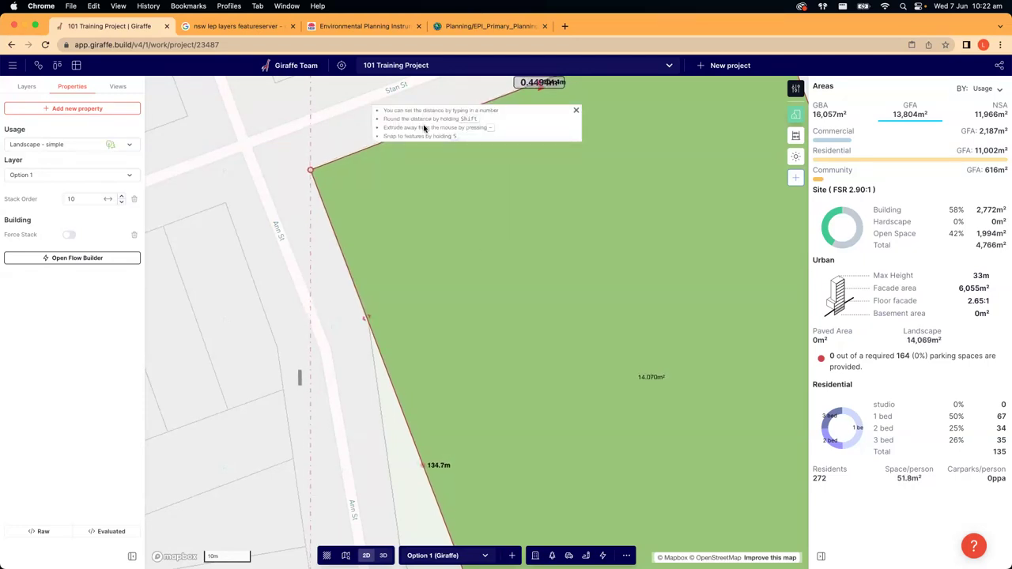
left_click(424, 126)
scroll(236, 204, "down", 5)
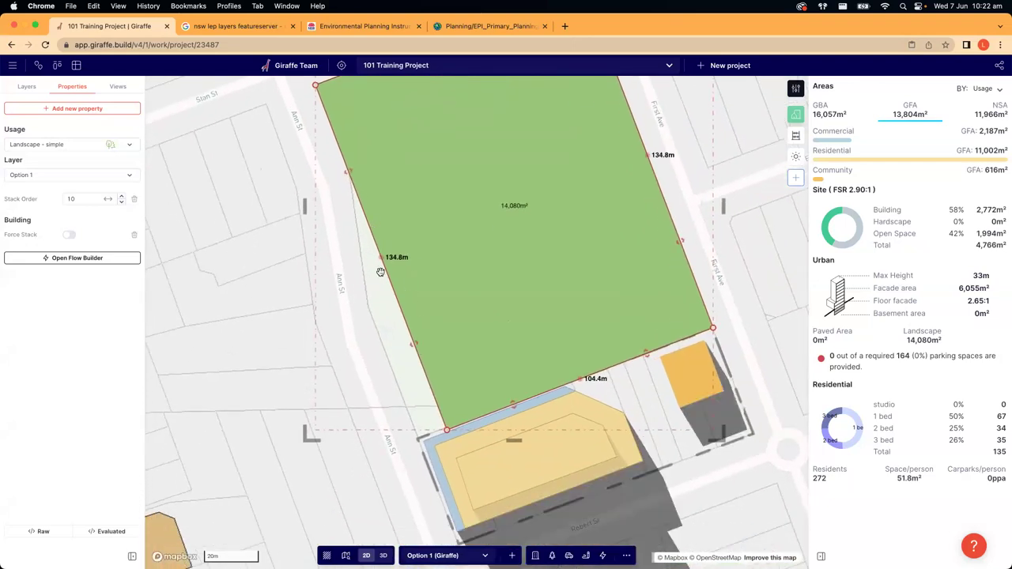
- Add a vertex to the left edge and push it 10 m toward Ann St, undoing an overshoot
left_click(379, 257)
left_click_drag(430, 386, 432, 384)
left_click_drag(430, 385, 423, 389)
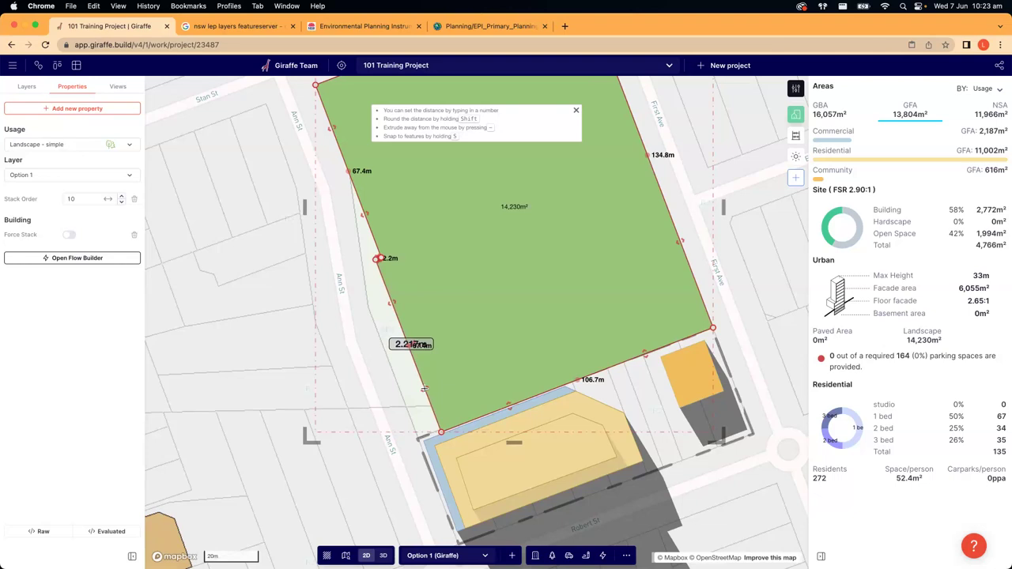
left_click_drag(425, 388, 418, 392)
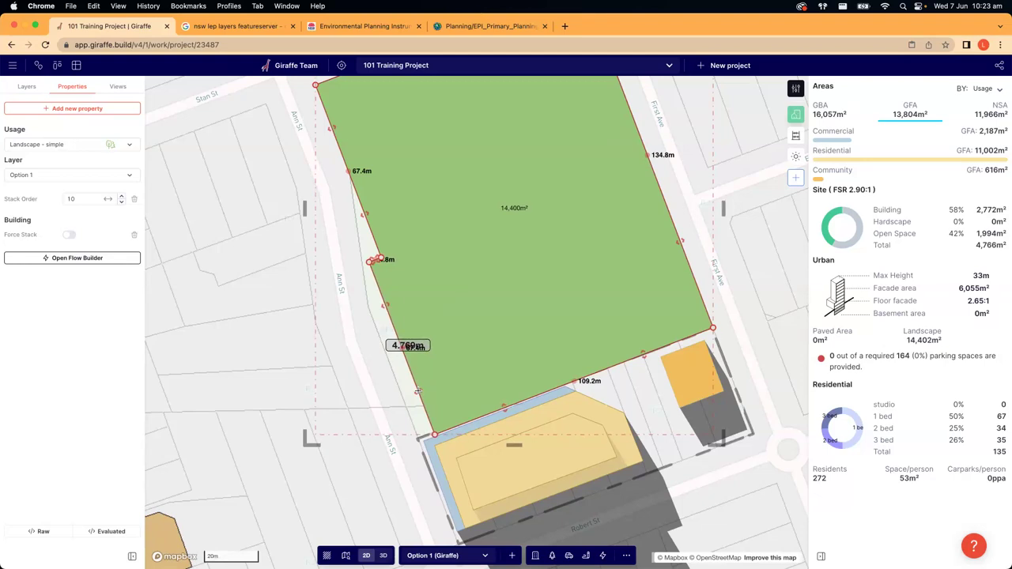
type("10m")
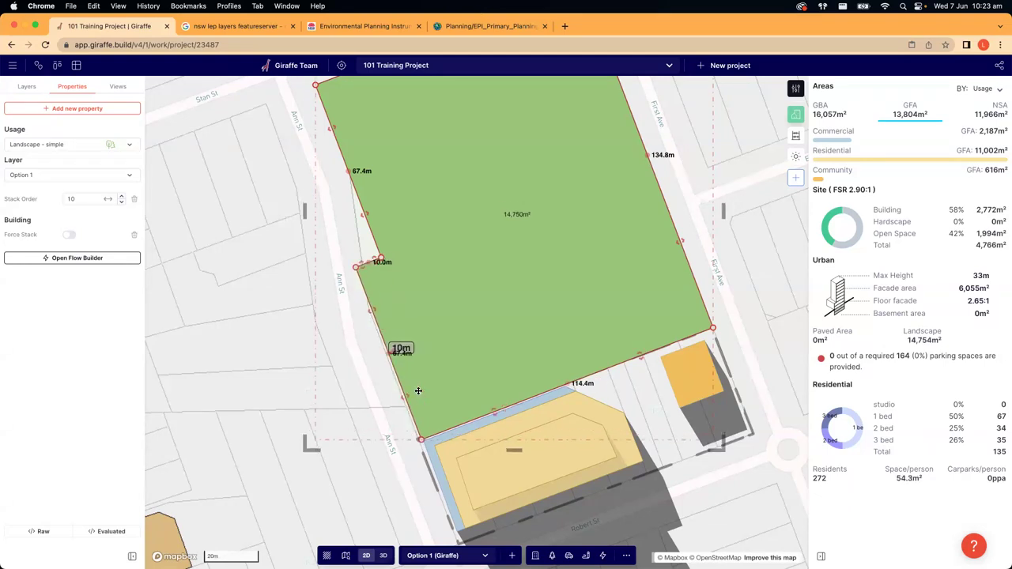
key("Return")
scroll(411, 393, "up", 5)
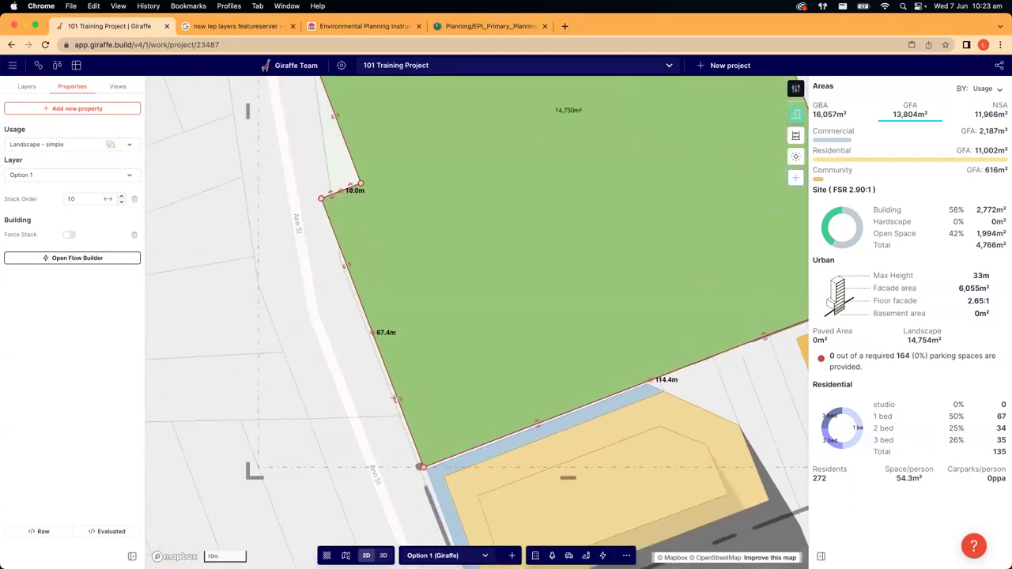
left_click_drag(397, 399, 297, 382)
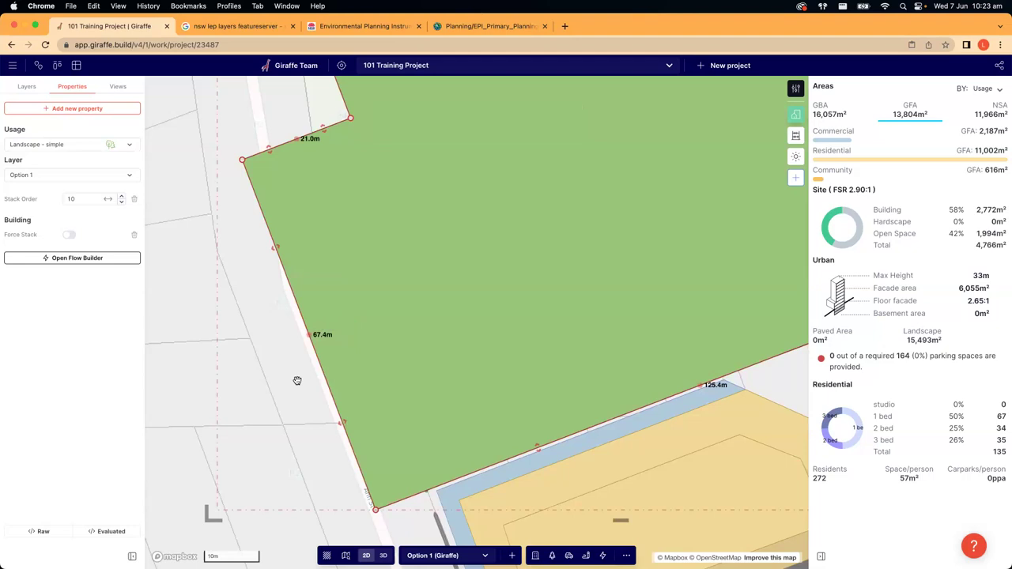
key("super+z")
left_click_drag(394, 402, 391, 394)
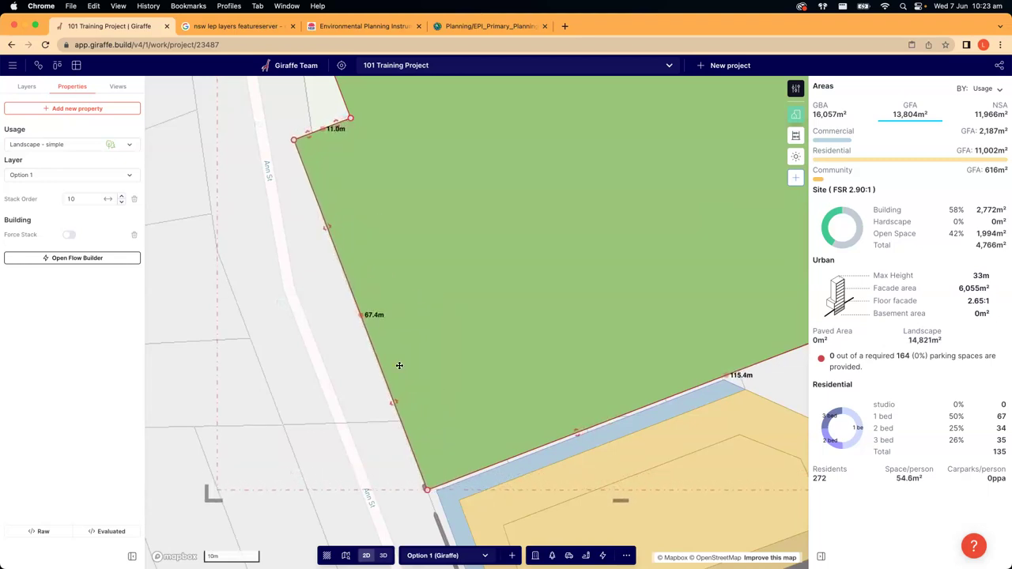
- Pull in the short edge, add a bend point and merge the redundant corner, reaching 14,920 m²
left_click_drag(309, 134, 354, 234)
scroll(354, 234, "down", 3)
scroll(324, 294, "up", 3)
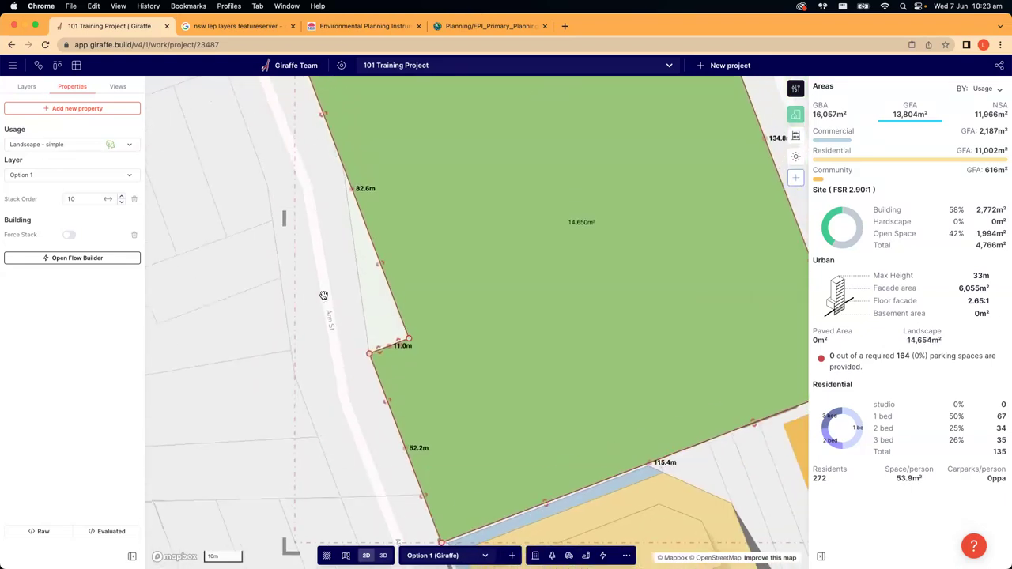
left_click_drag(348, 187, 341, 162)
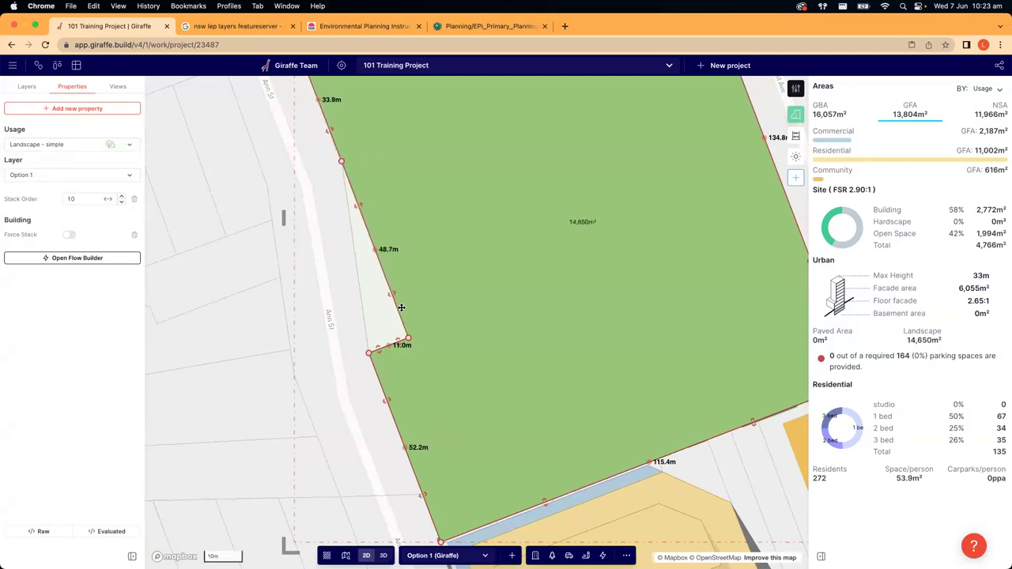
left_click_drag(409, 338, 380, 350)
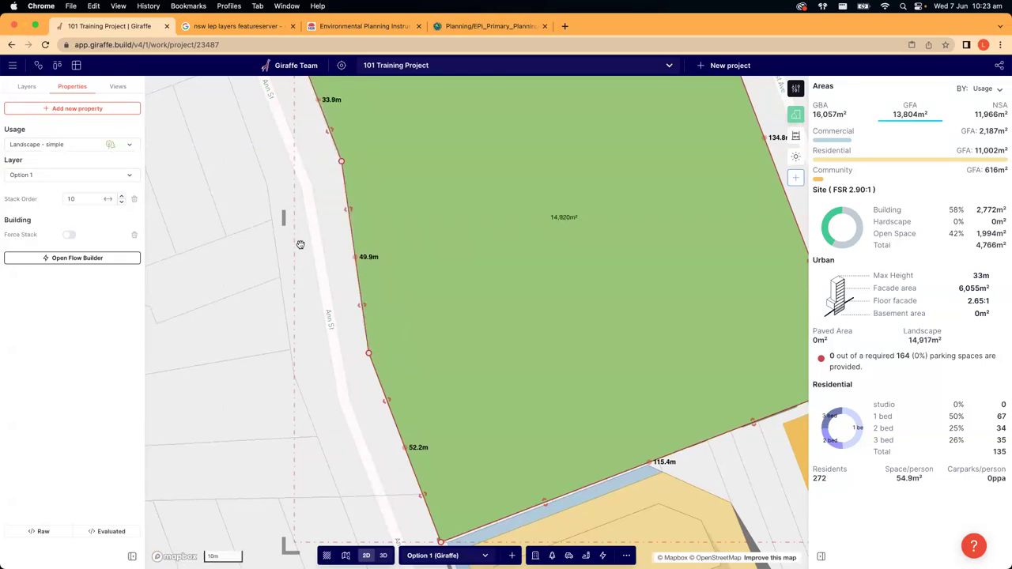
scroll(300, 244, "down", 5)
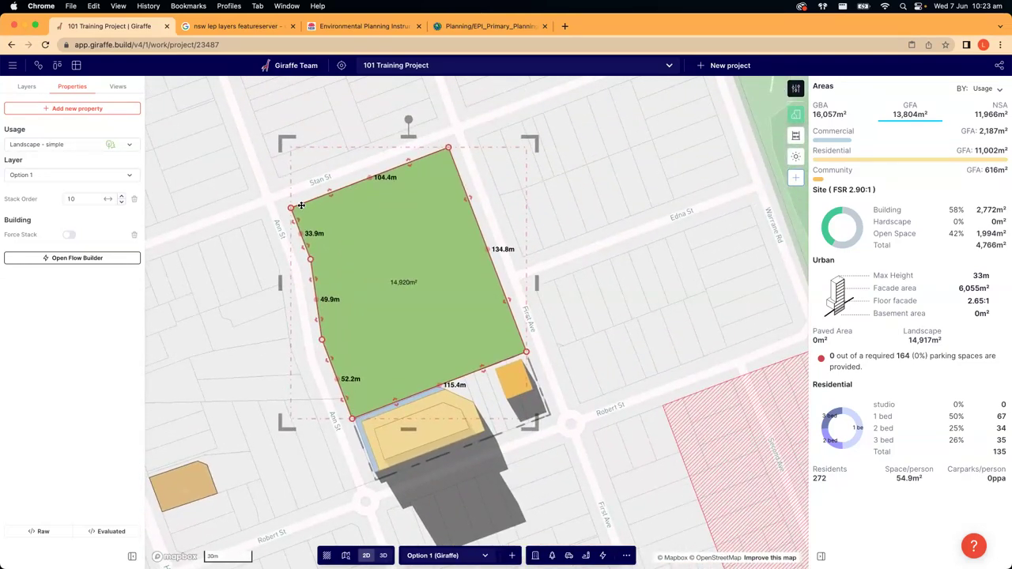
scroll(301, 206, "down", 1)
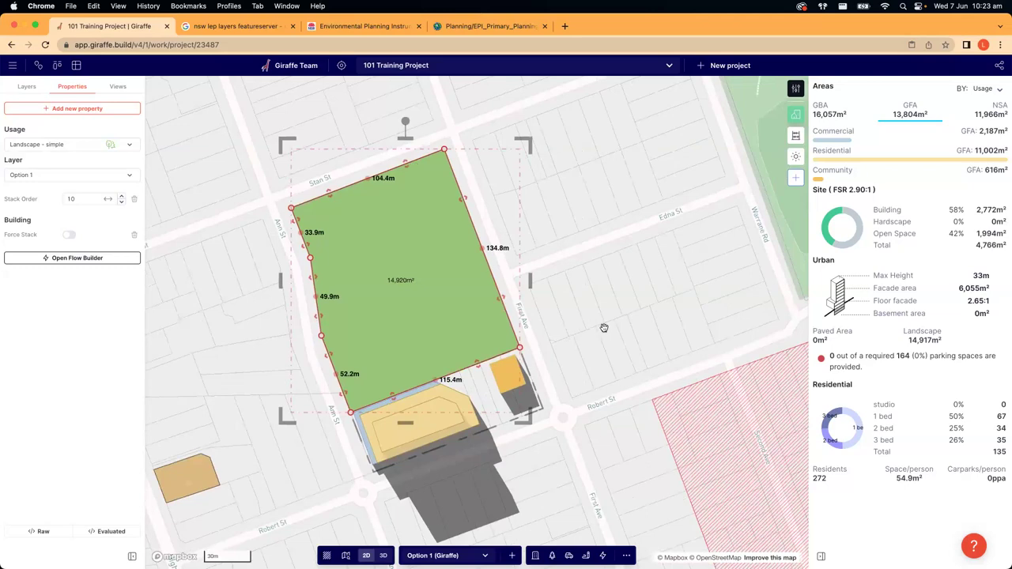
- Tilt into 3D and rotate around the site, reviewing the Open Space area figures
left_click(604, 327)
mouse_move(604, 327)
right_mouse_down()
mouse_move(366, 422)
mouse_move(585, 439)
mouse_move(533, 445)
mouse_move(532, 353)
right_mouse_up()
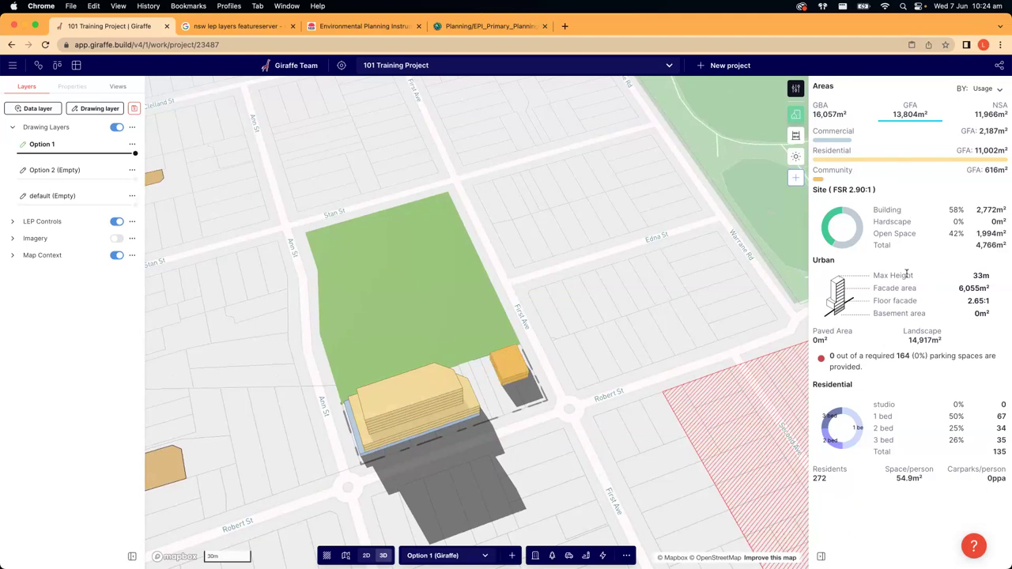
left_click_drag(873, 233, 1006, 232)
left_click(979, 239)
right_click_drag(541, 290, 456, 388)
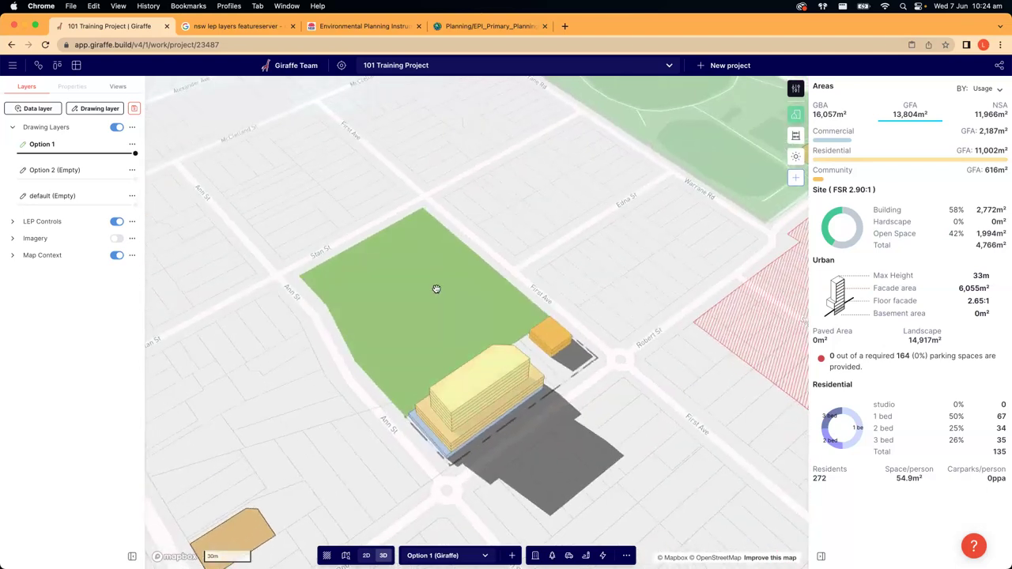
right_click_drag(380, 370, 258, 305)
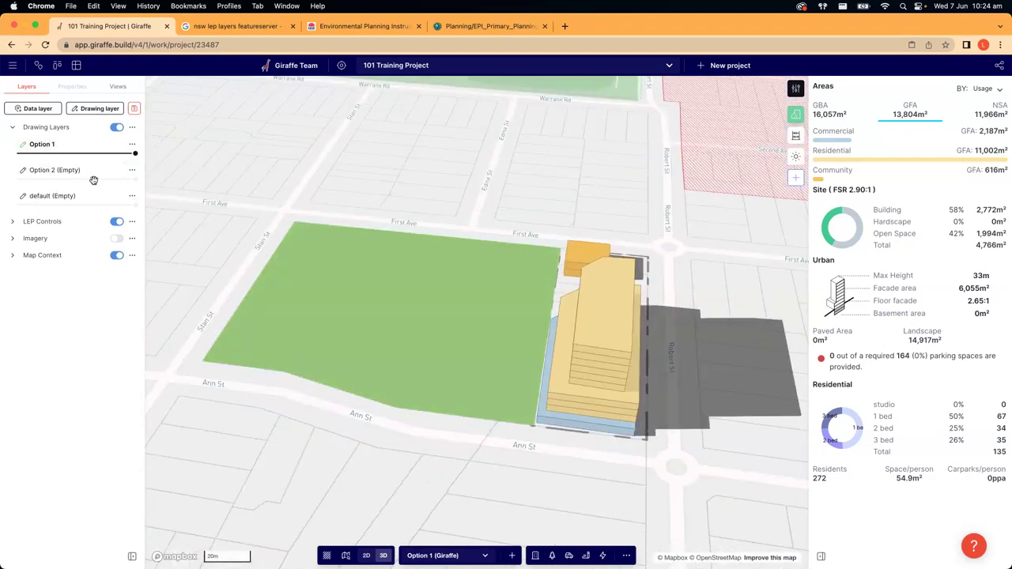
- Move the green landscape site from the Option 1 layer onto the default layer
left_click(373, 294)
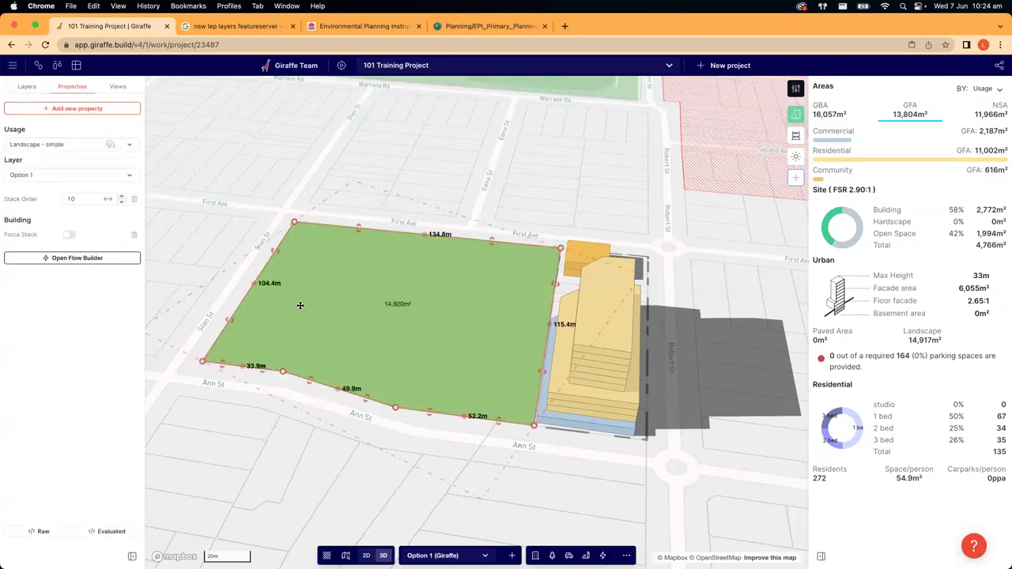
left_click(28, 177)
left_click(272, 159)
left_click_drag(135, 153, 174, 158)
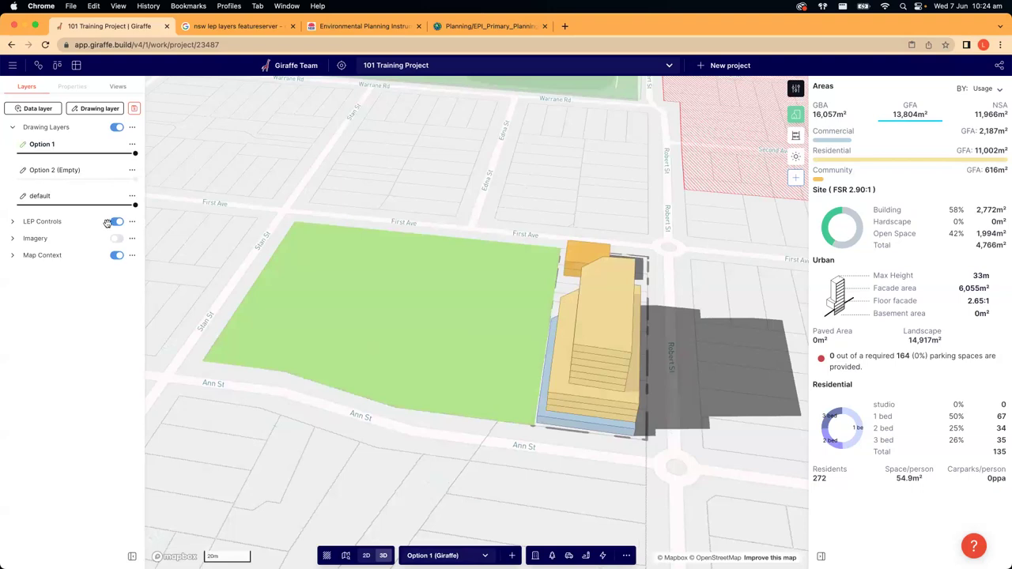
right_click_drag(459, 153, 197, 129)
- Fade Option 1's opacity to 0 and make Option 2 active
left_click_drag(136, 152, 6, 145)
left_click(70, 174)
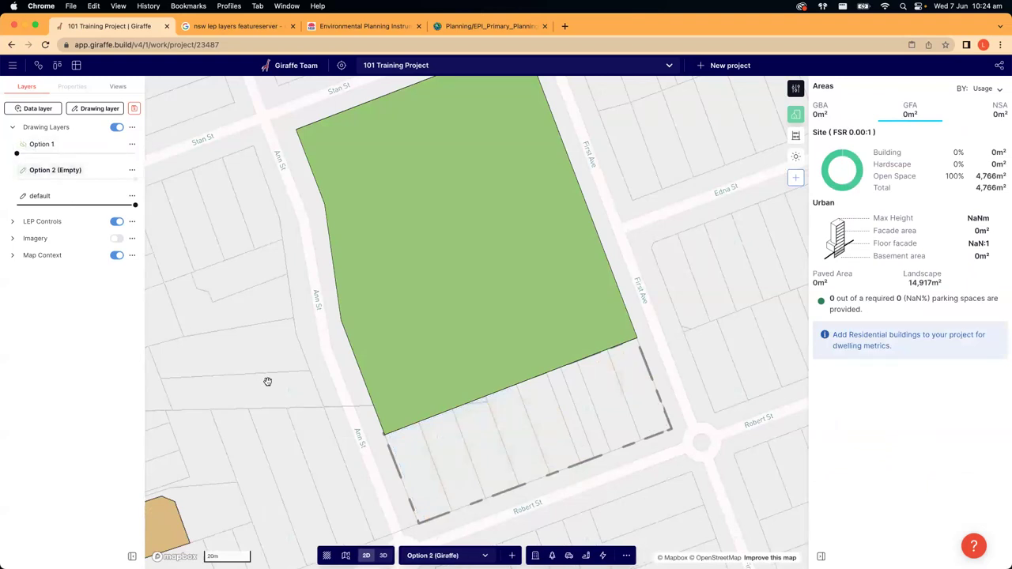
left_click_drag(267, 382, 253, 329)
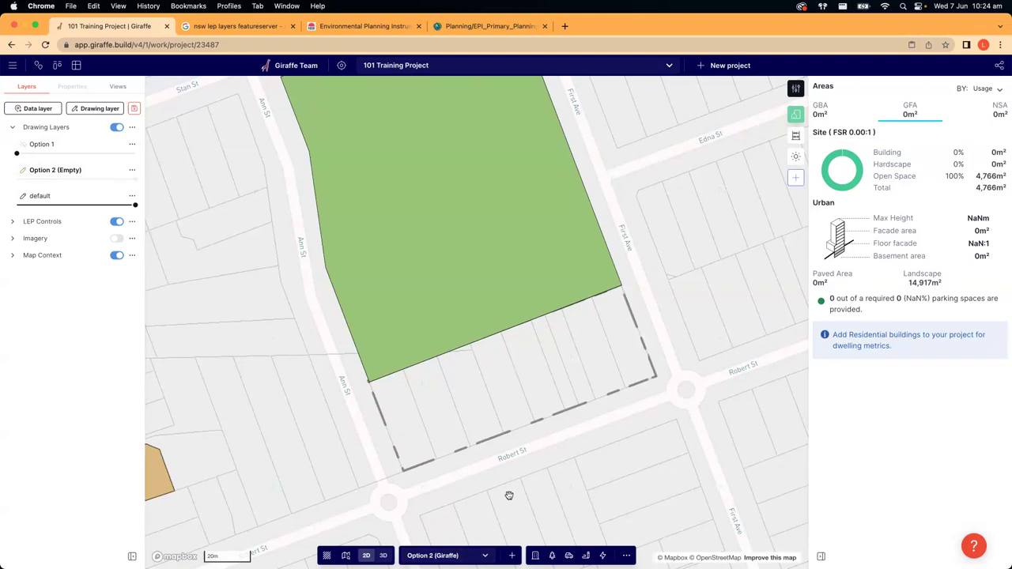
- Draw a Community building footprint on the lot beside Robert St and paste a copy onto it
left_click(535, 555)
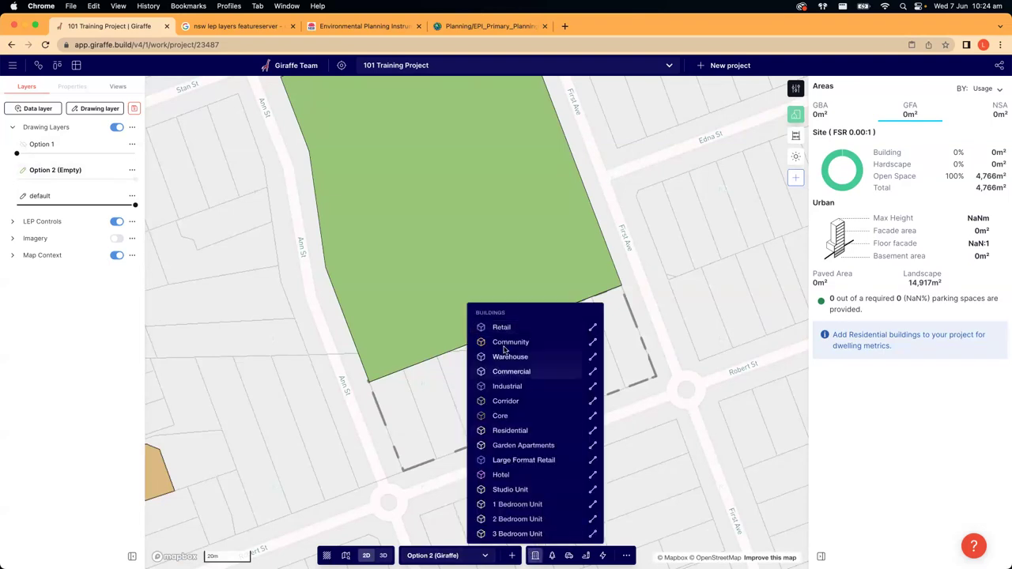
left_click(506, 341)
left_click(615, 298)
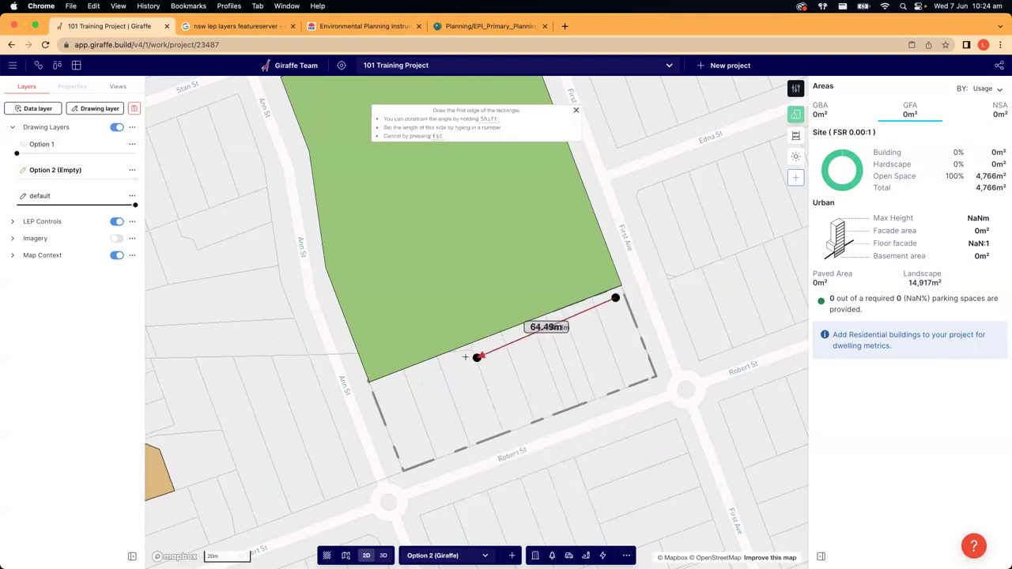
left_click(457, 356)
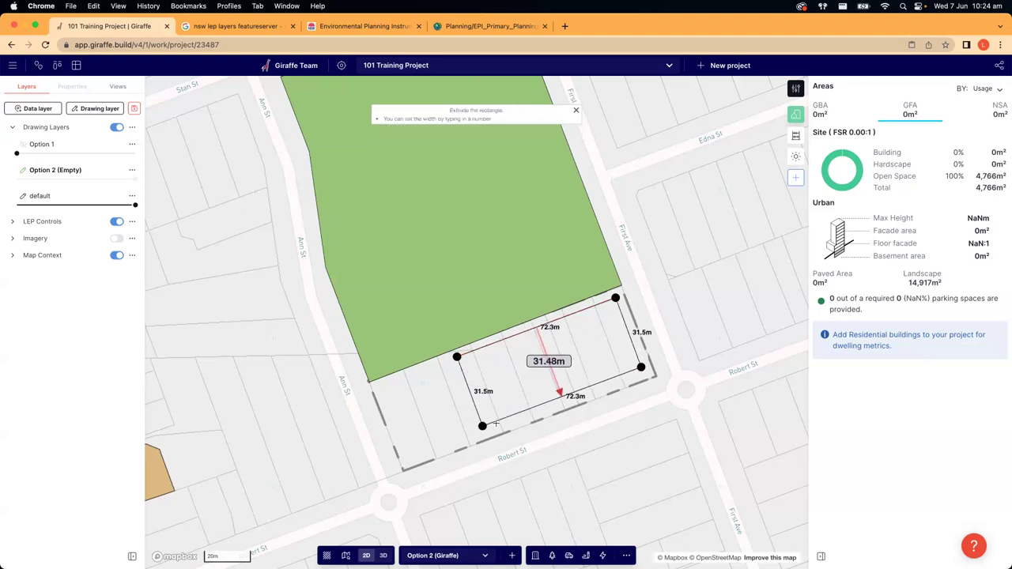
left_click(499, 428)
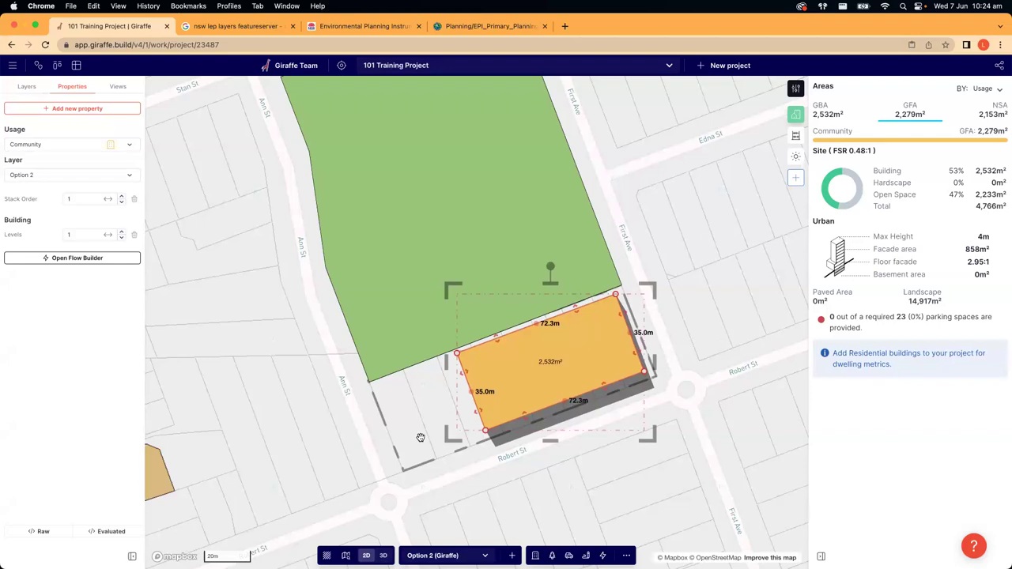
key("ctrl+c")
left_click(324, 427)
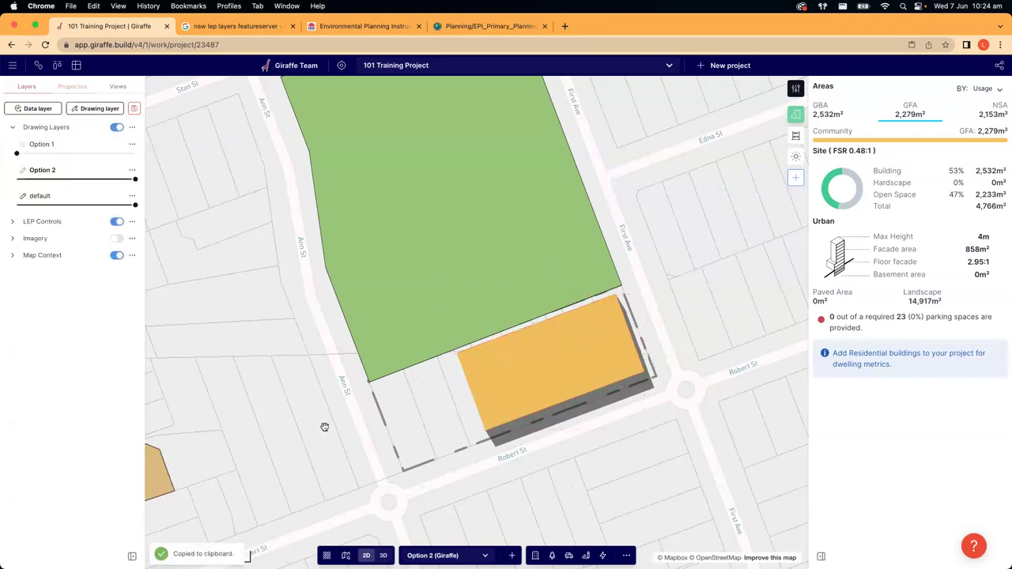
key("ctrl+v")
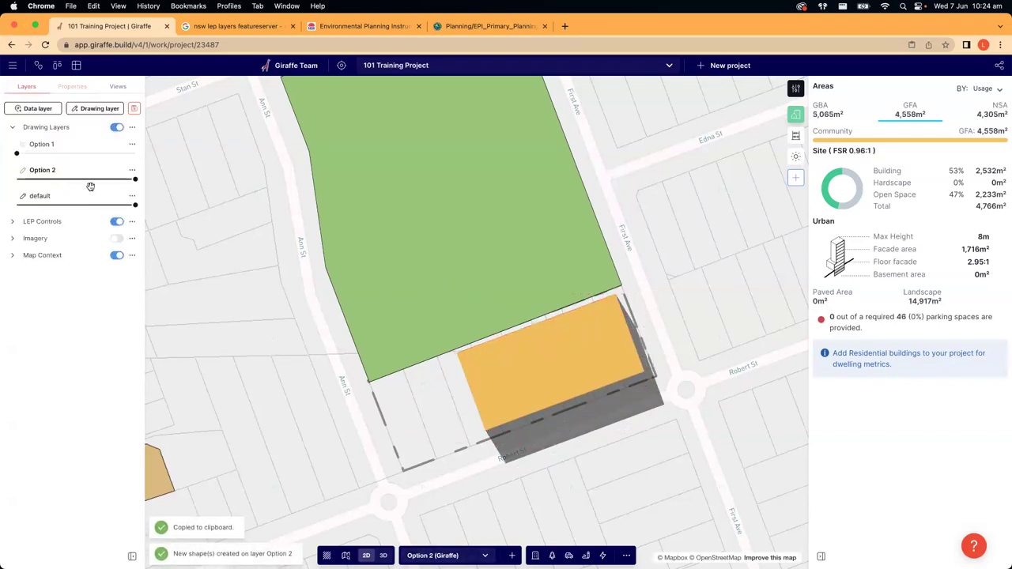
right_click_drag(180, 339, 236, 349)
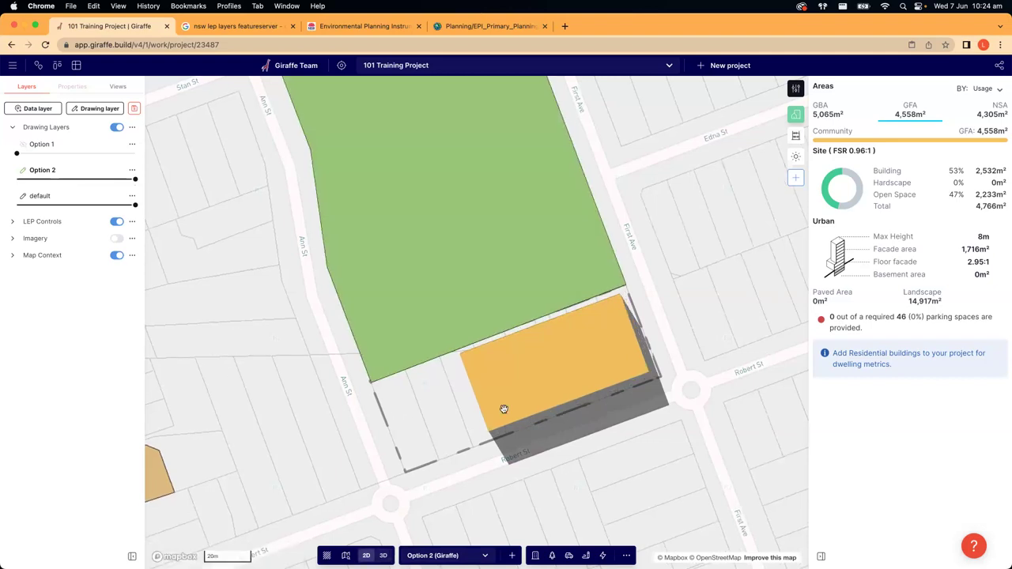
- Trim one Community building to 30.6 m by 61.6 m and set it to 2 levels
left_click(513, 378)
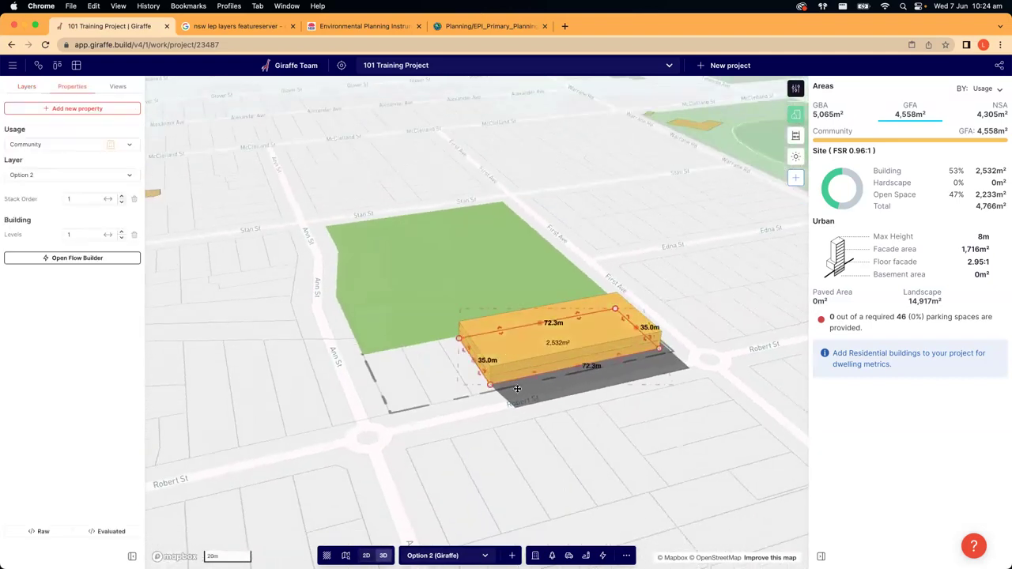
left_click(539, 450)
left_click(535, 389)
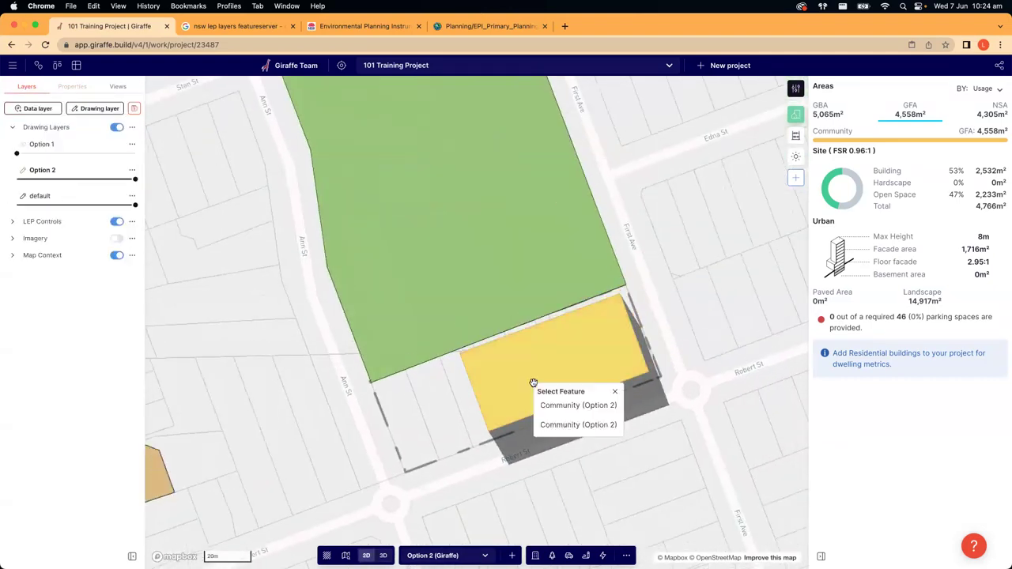
left_click(570, 408)
left_click_drag(498, 338, 488, 375)
left_click_drag(625, 324, 614, 328)
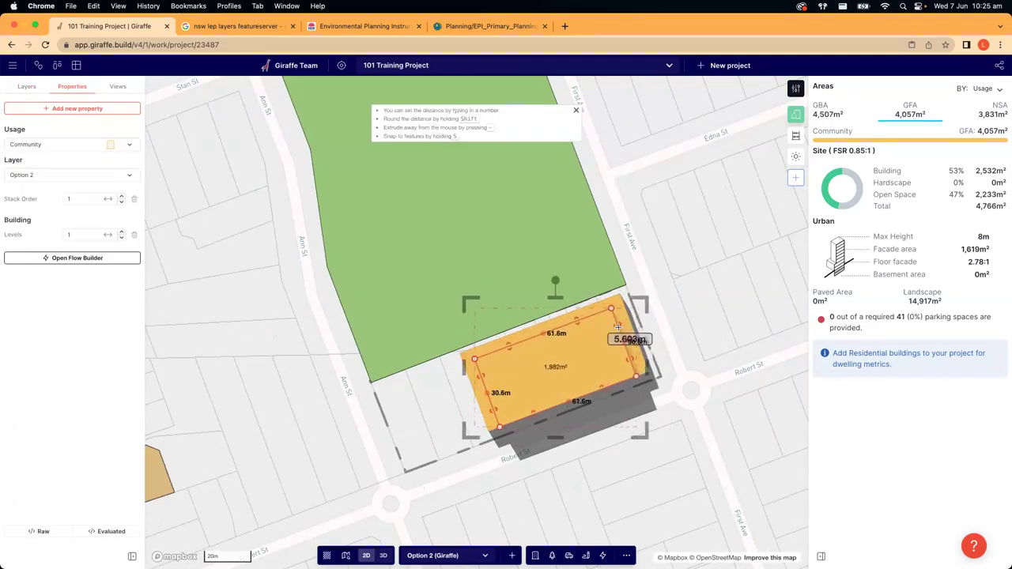
left_click(121, 230)
left_click(205, 296)
right_click_drag(206, 296, 234, 343)
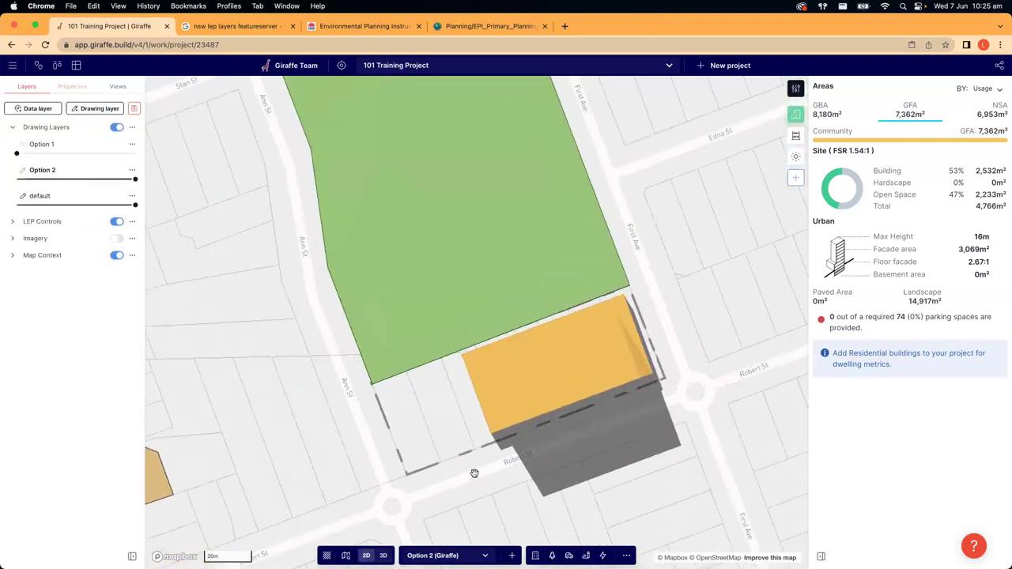
scroll(402, 355, "up", 2)
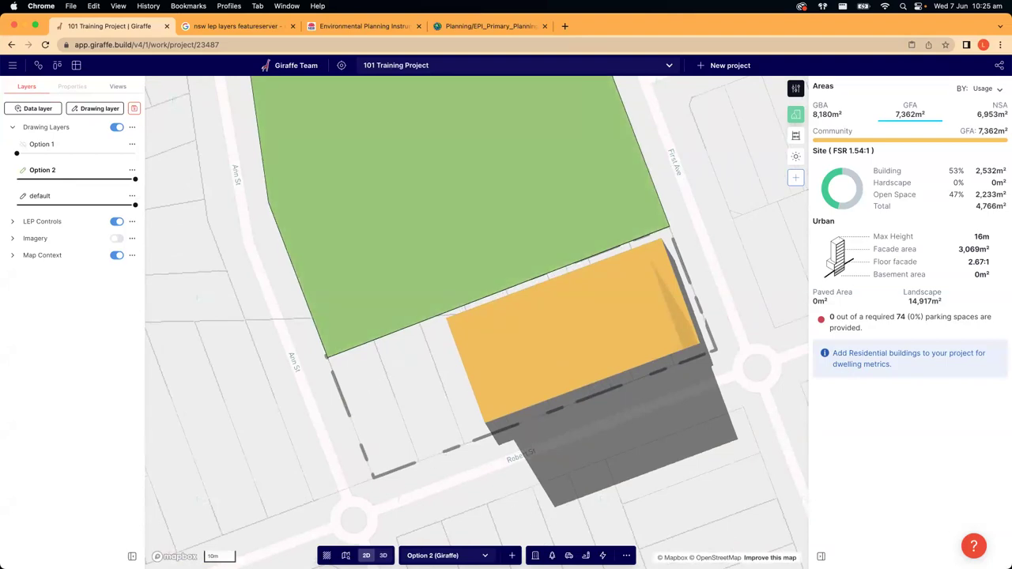
left_click(552, 556)
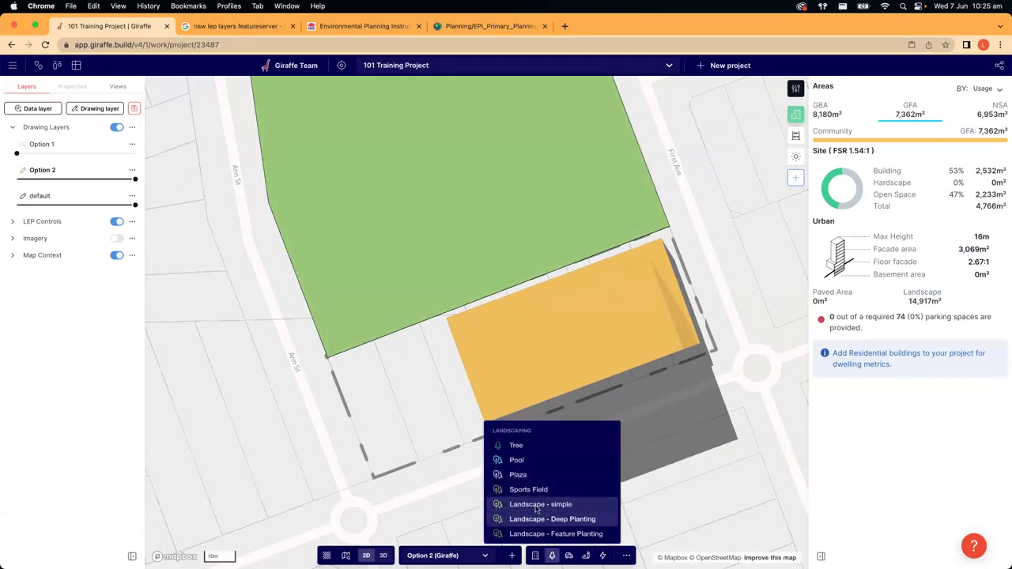
- Draw a polygon over the empty corner lot by Ann St, its right edge against the building
left_click(558, 505)
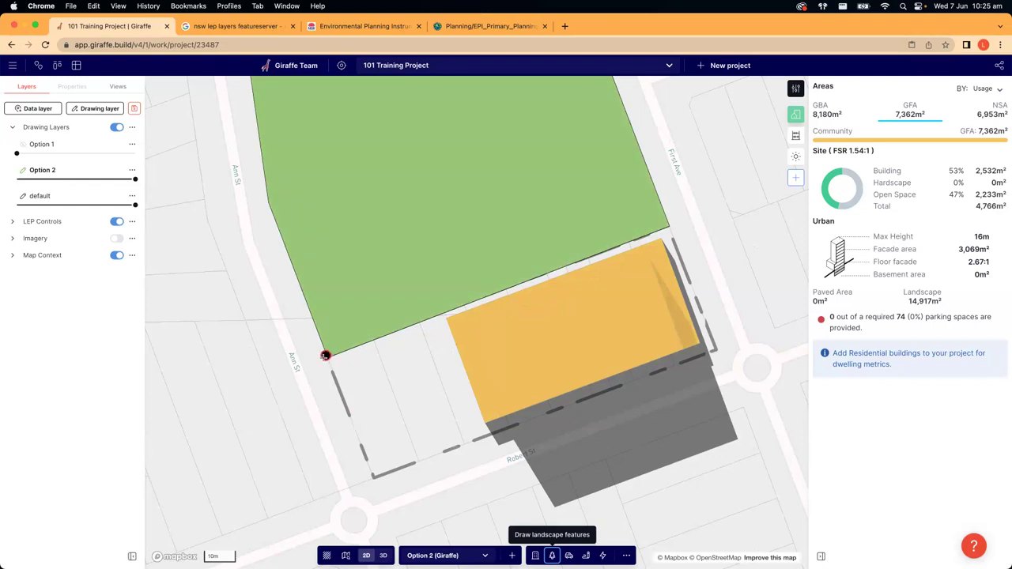
left_click(325, 355)
key("Escape")
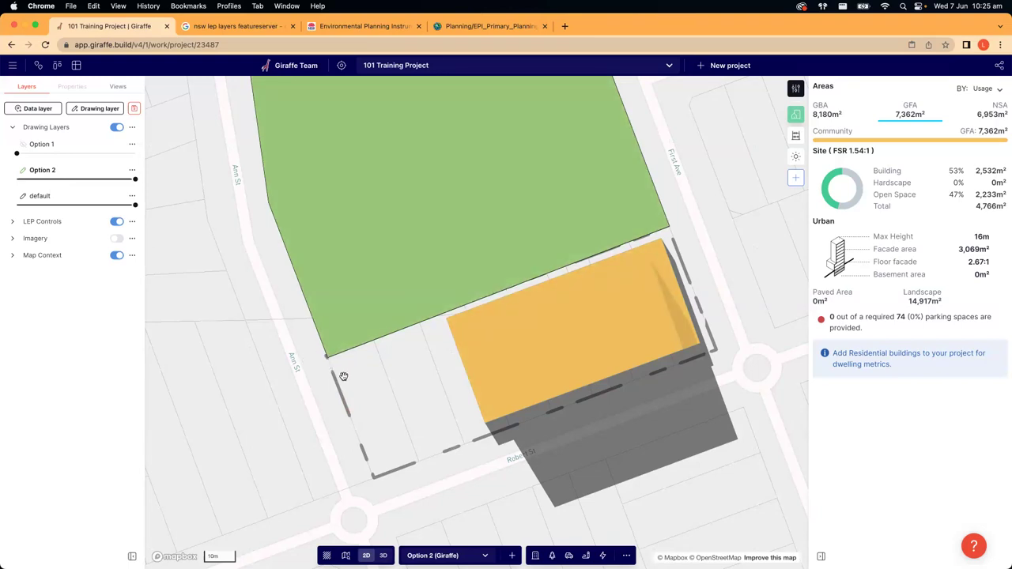
key("p")
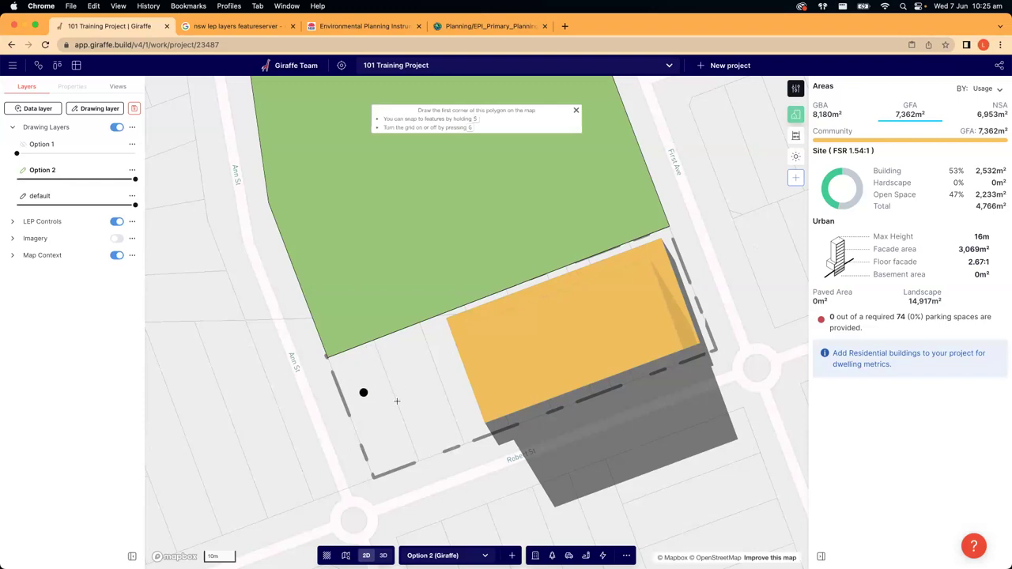
left_click(327, 356)
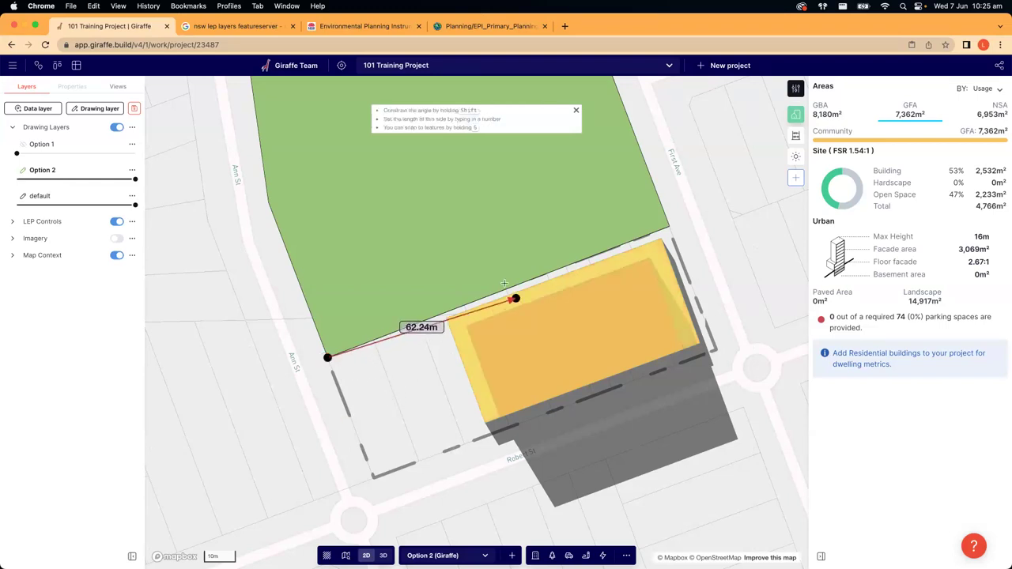
left_click(498, 293)
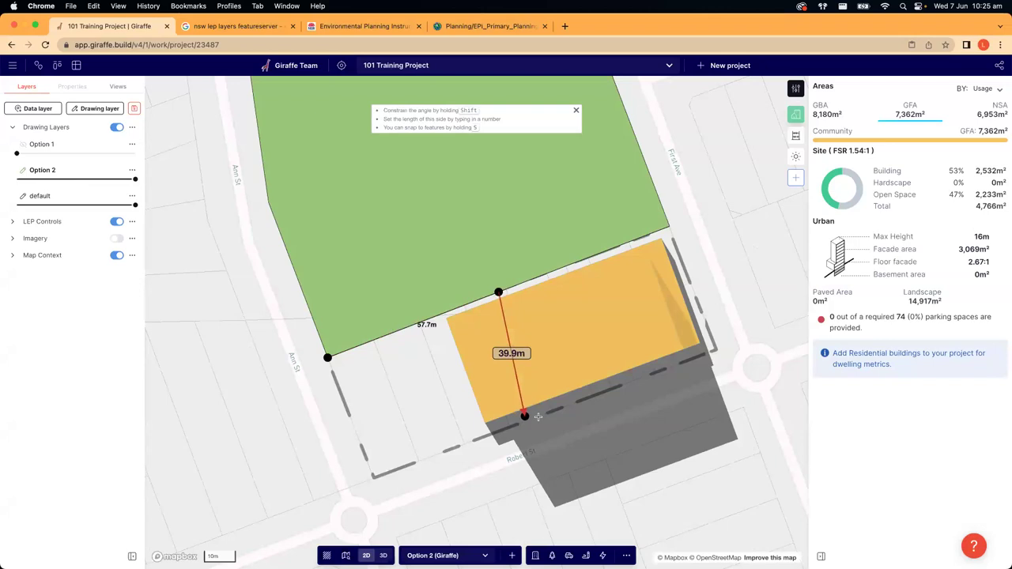
left_click(545, 413)
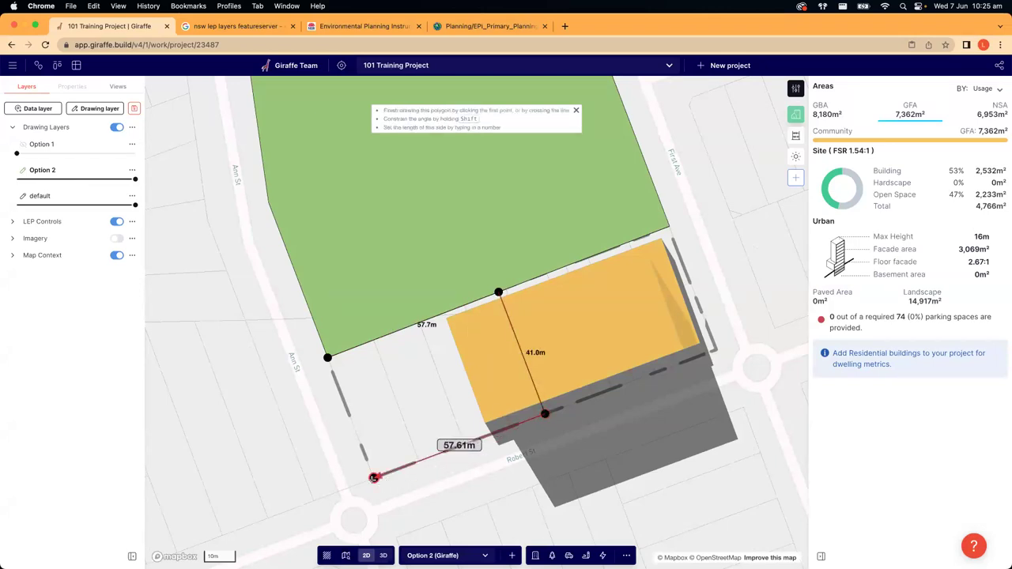
left_click(374, 478)
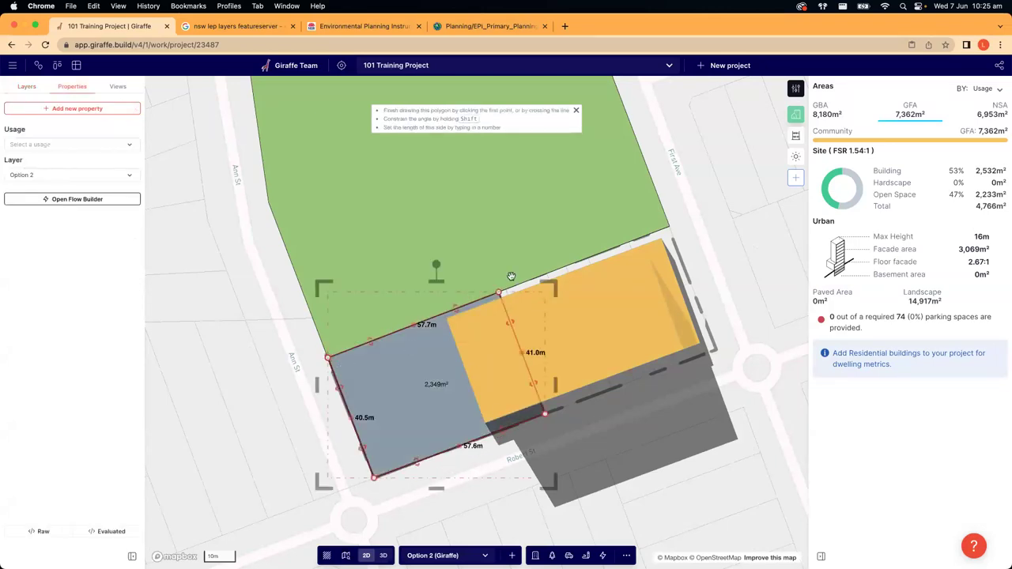
left_click(510, 322)
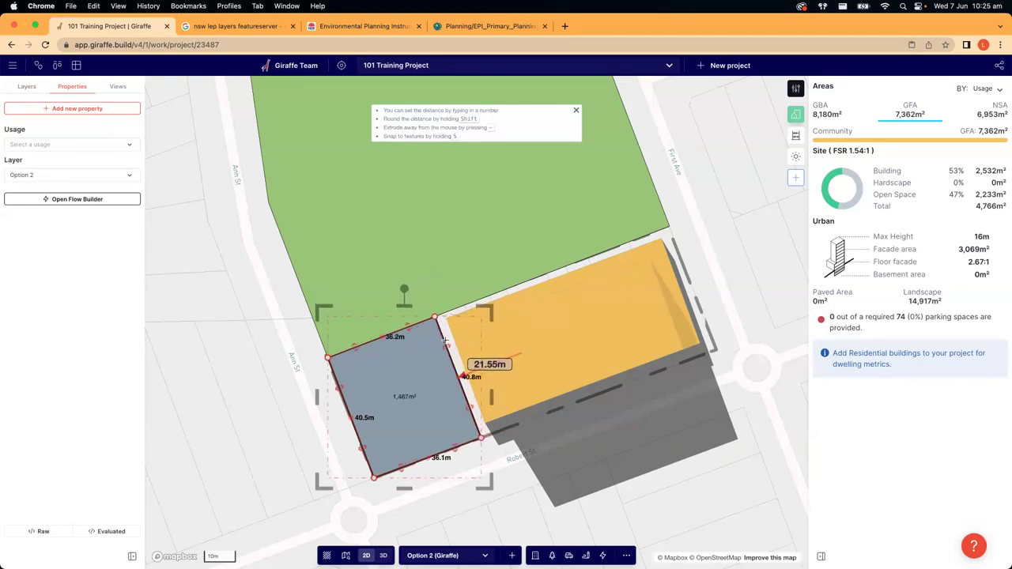
left_click(445, 342)
- Set the new shape's usage to Landscape - simple, making a 1,491 m² green area
left_click(75, 146)
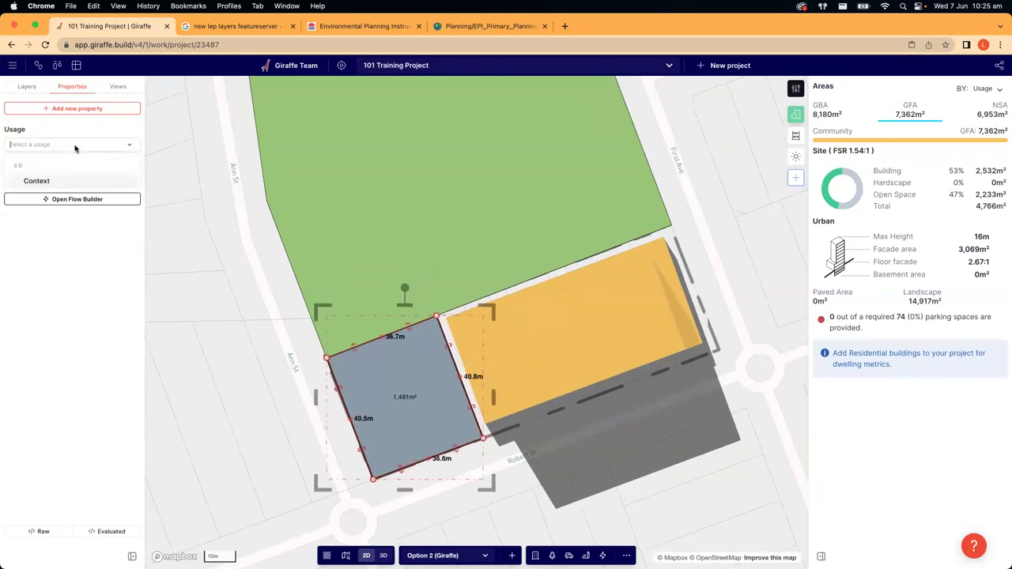
type("land")
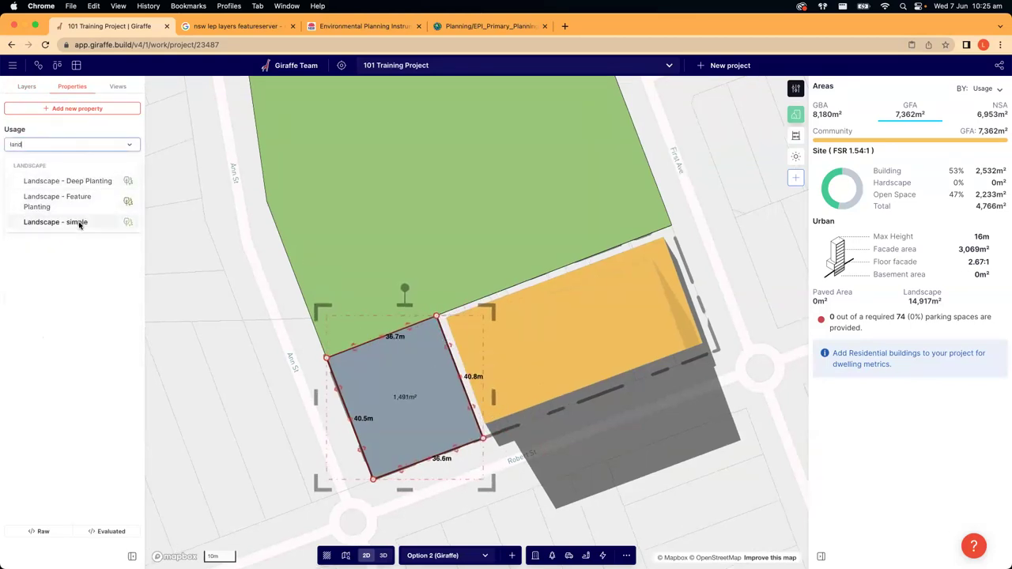
left_click(79, 222)
left_click(233, 372)
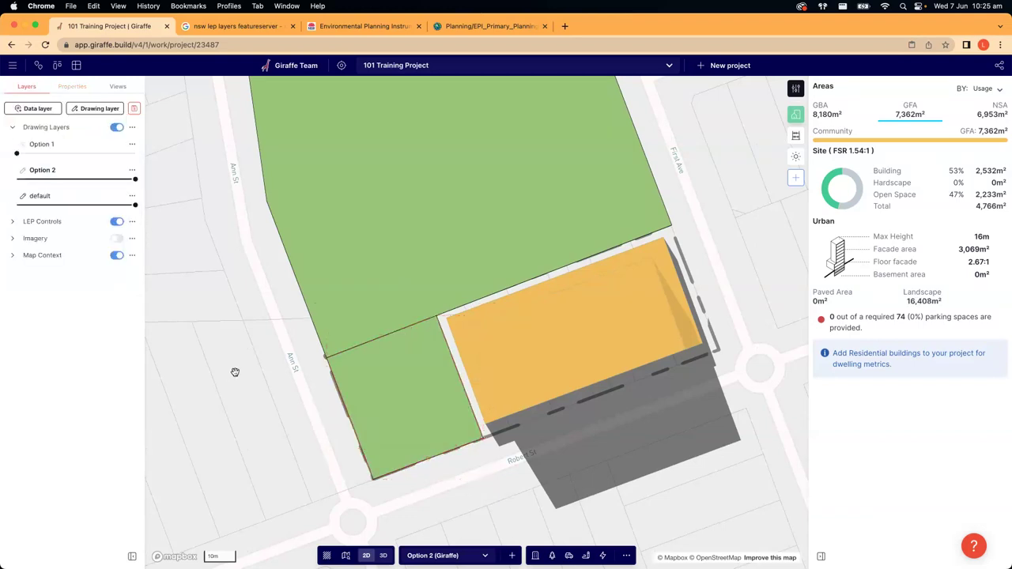
key("3")
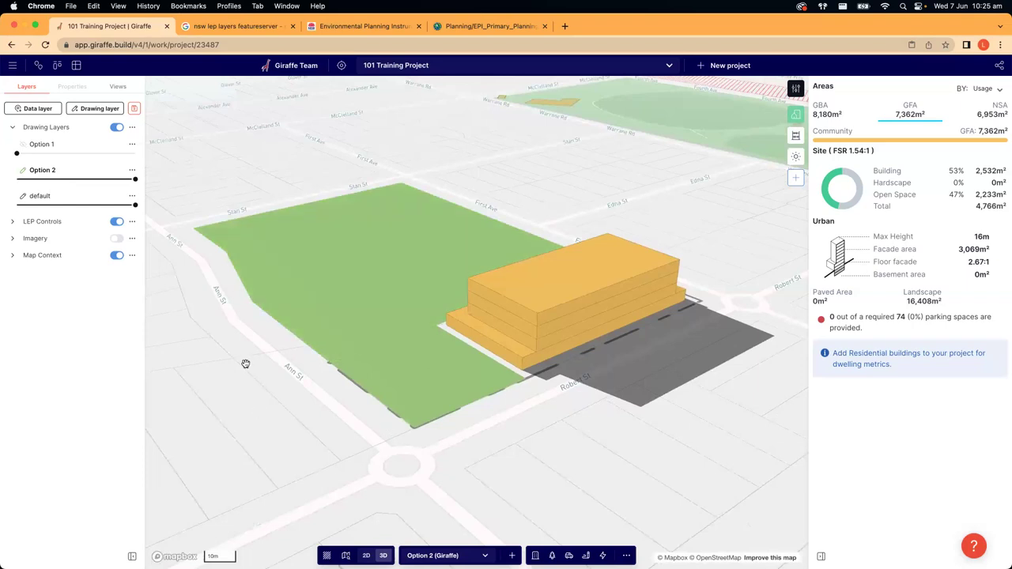
- Fade Option 2 to 0% opacity and set the default layer to about 80%
scroll(267, 407, "up", 2)
left_click_drag(135, 179, 17, 153)
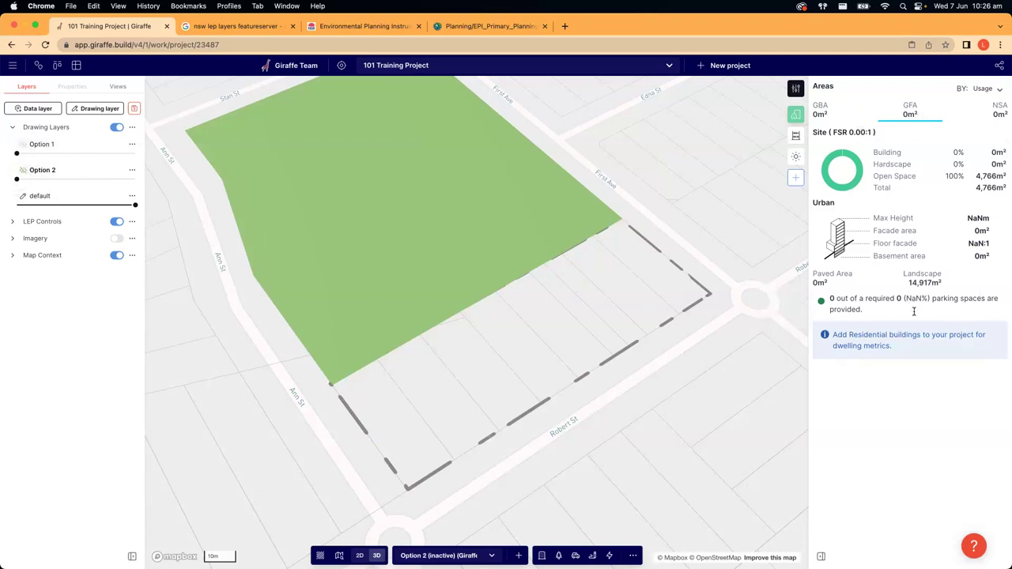
left_click(352, 194)
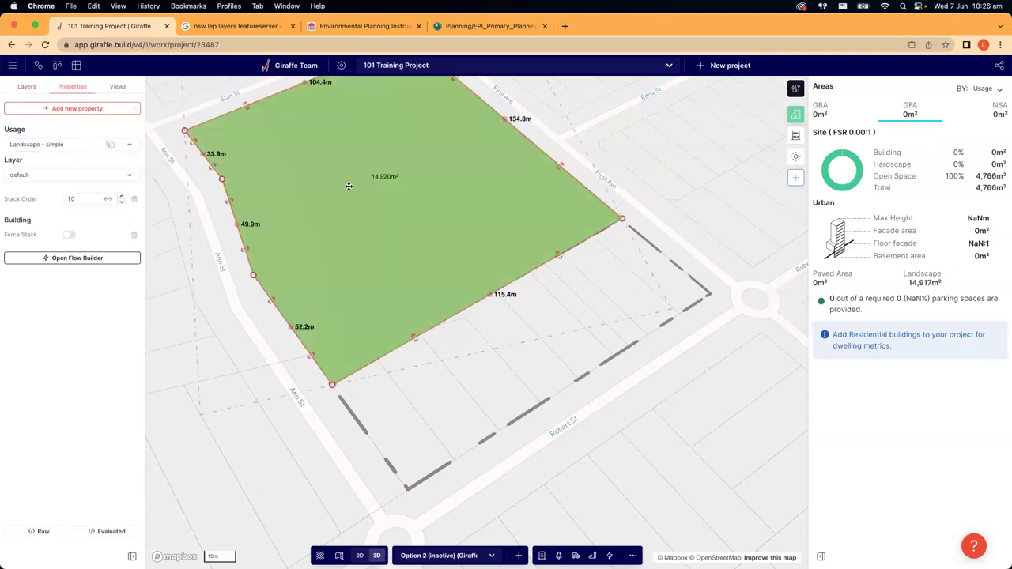
left_click(535, 349)
left_click_drag(50, 205, 135, 205)
left_click(112, 206)
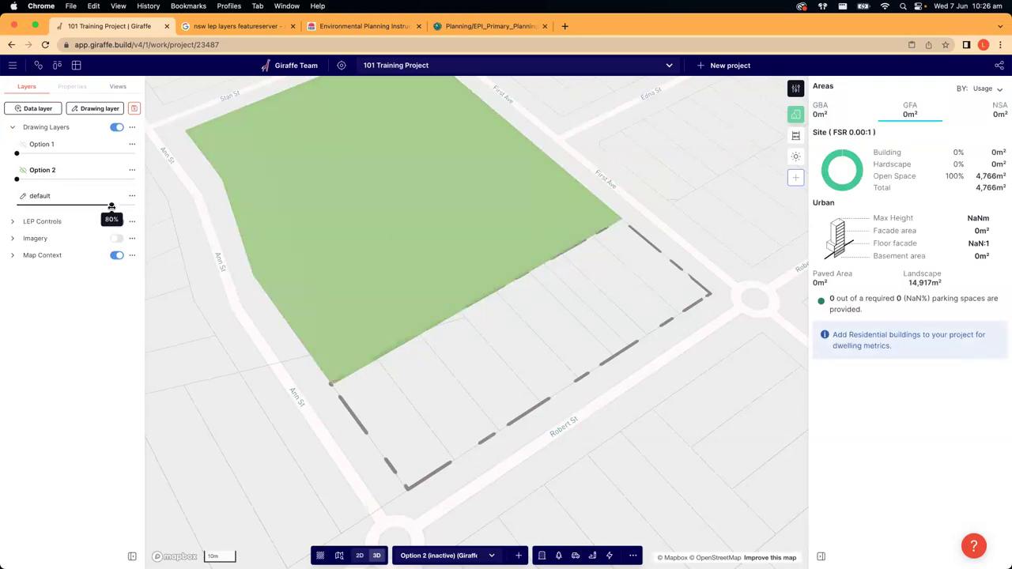
- Bring Option 1 back at roughly 98% opacity and flatten the map to top-down
right_click_drag(225, 316, 237, 356)
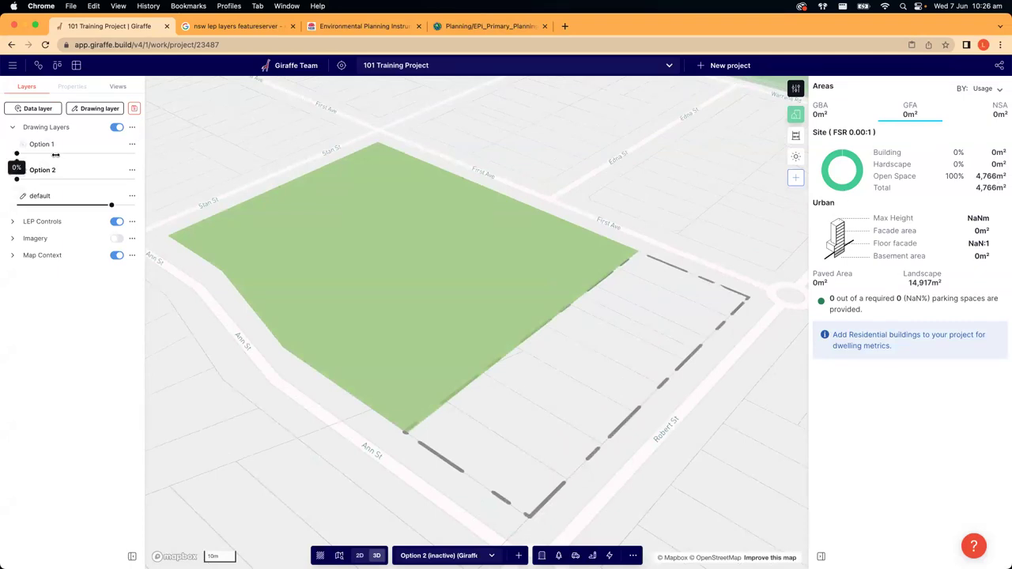
left_click_drag(16, 153, 182, 156)
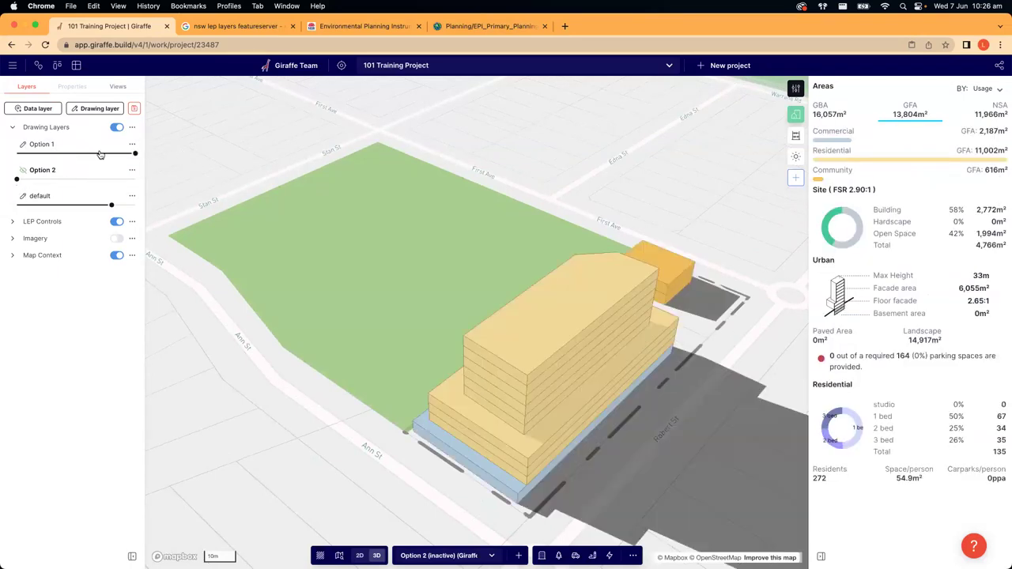
left_click(102, 153)
right_click_drag(217, 388, 273, 418)
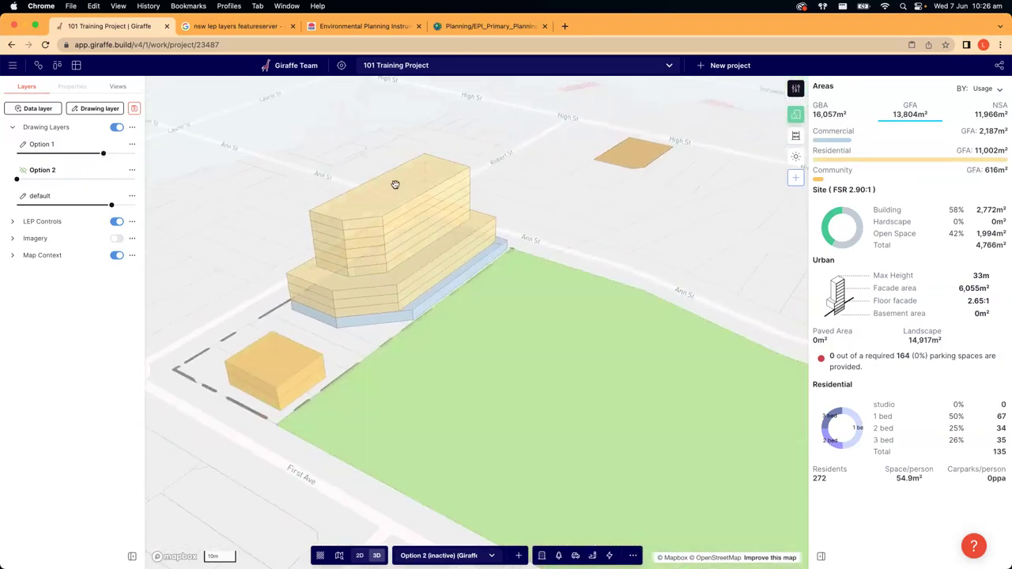
mouse_move(105, 158)
left_click_drag(105, 158, 115, 154)
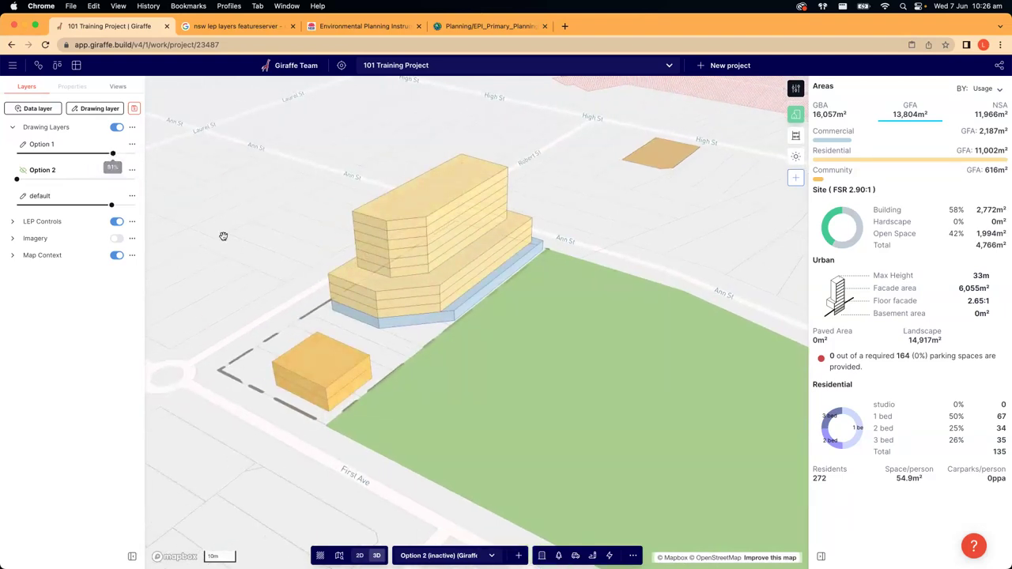
right_click_drag(258, 238, 236, 240)
right_click_drag(286, 327, 248, 339)
left_click_drag(272, 360, 253, 354)
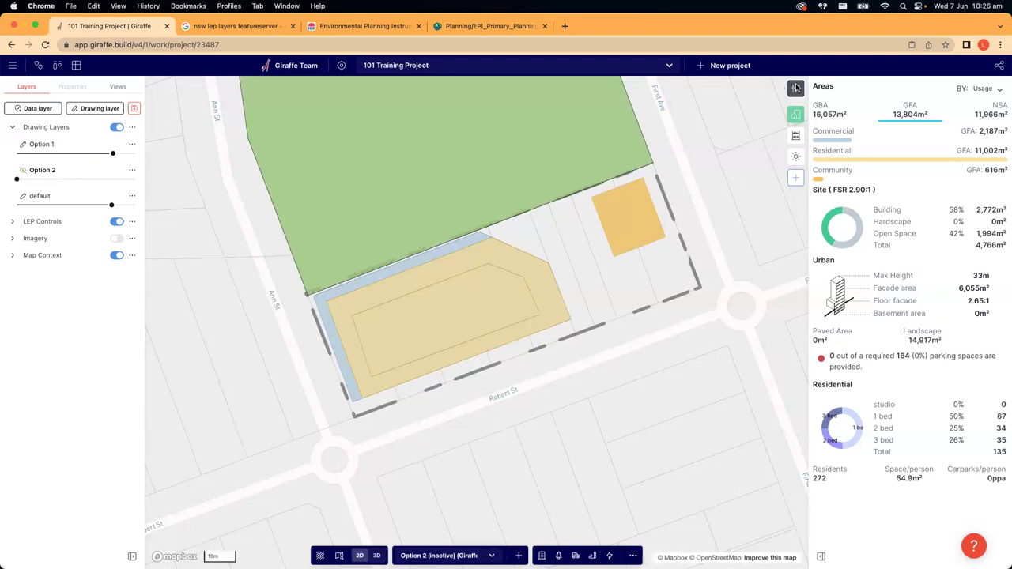
- Switch the map to 3D and orbit to view Option 1's extruded buildings from another side
left_click(796, 87)
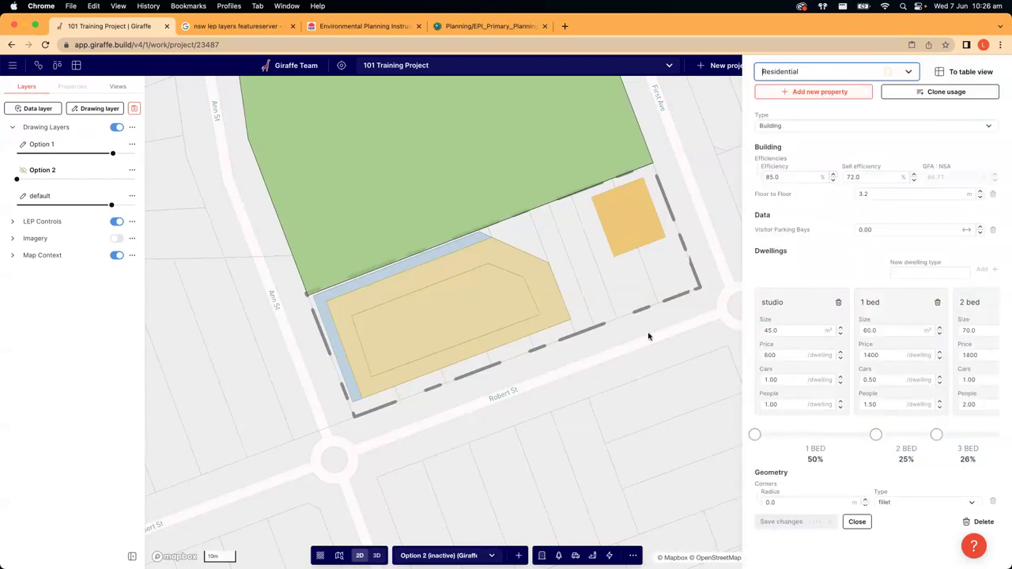
left_click(601, 361)
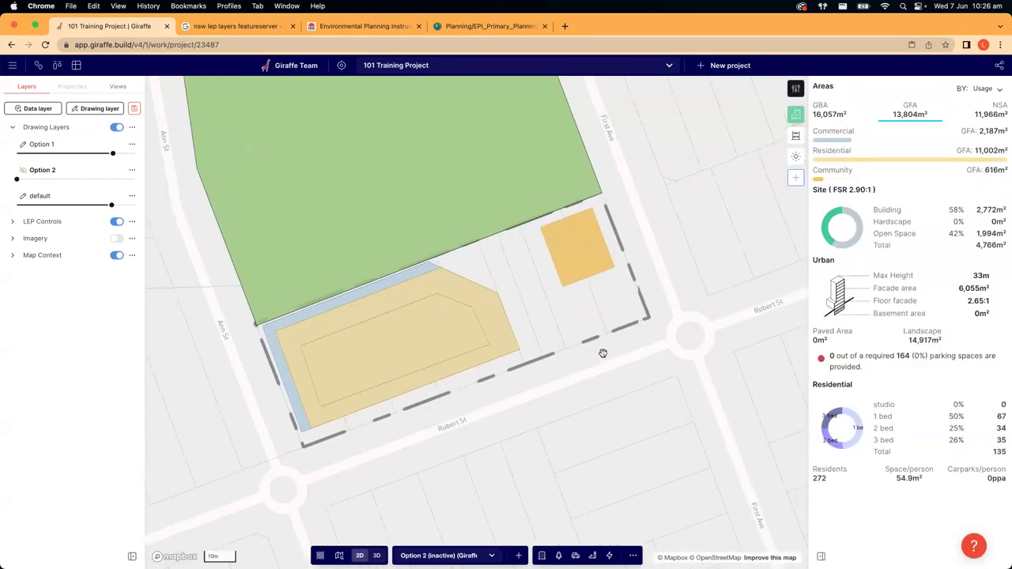
left_click(377, 555)
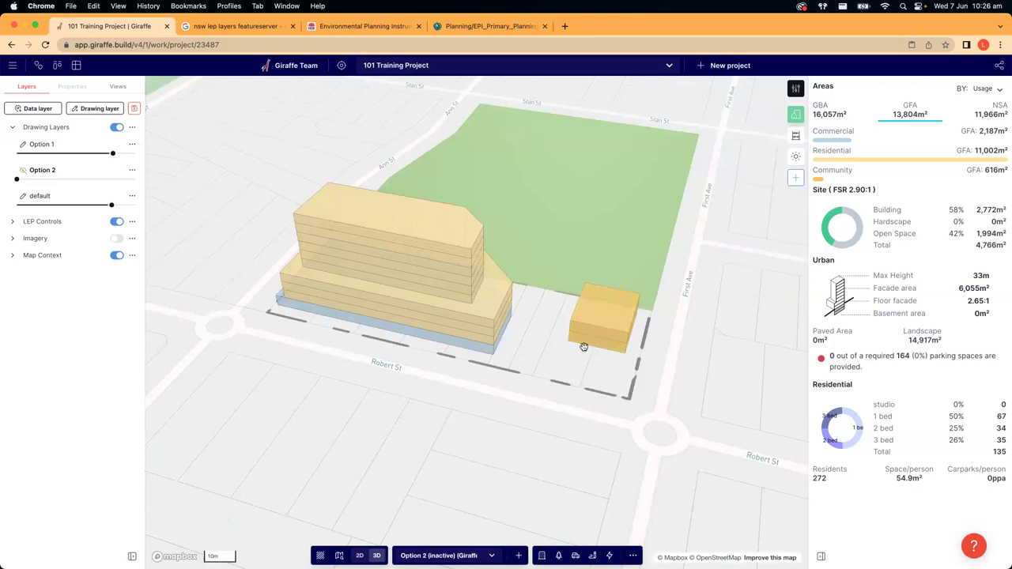
right_click_drag(694, 364, 357, 296)
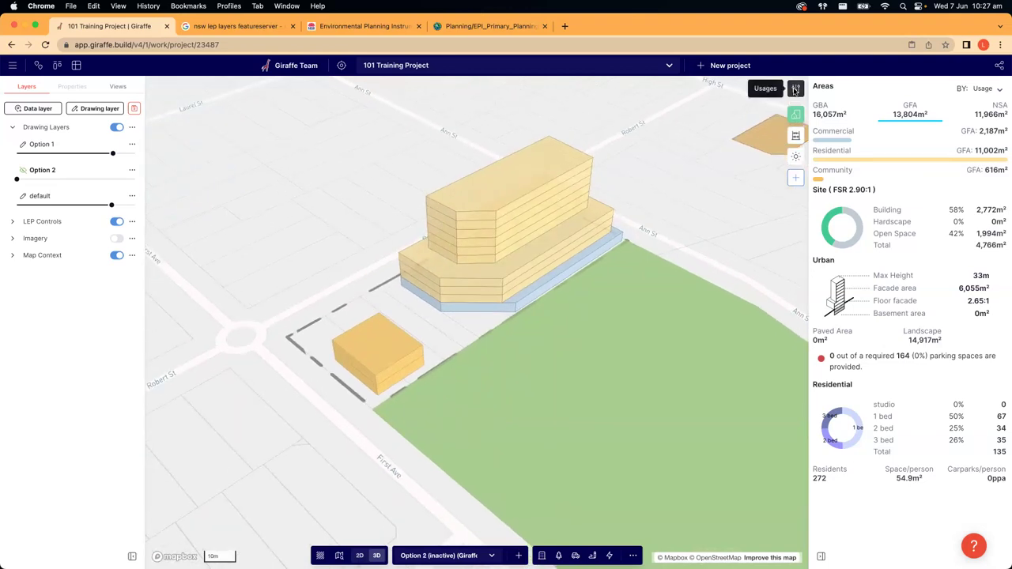
- Clone the Community usage as a new usage named Child Care
left_click(795, 89)
left_click(800, 72)
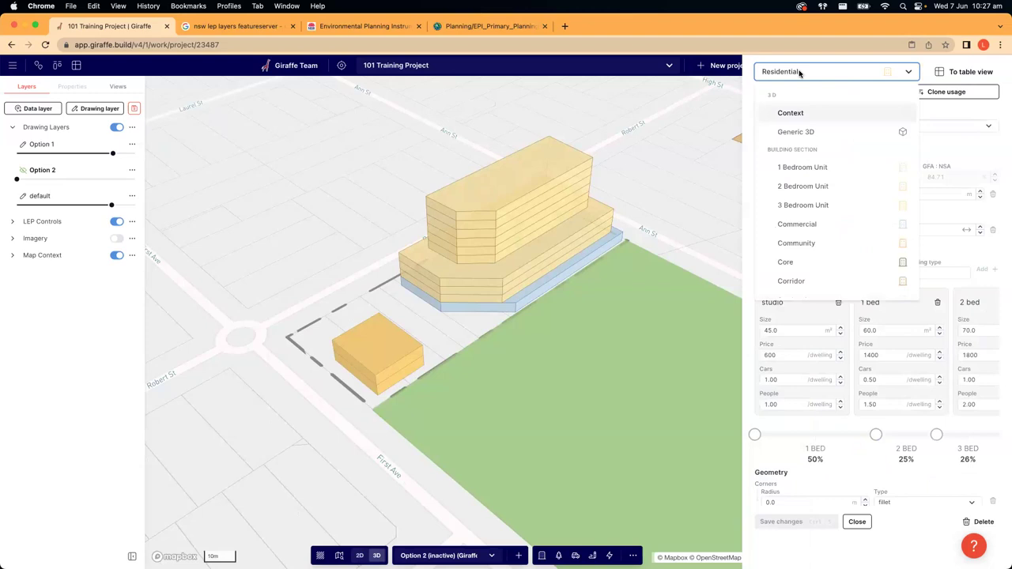
scroll(822, 183, "down", 1)
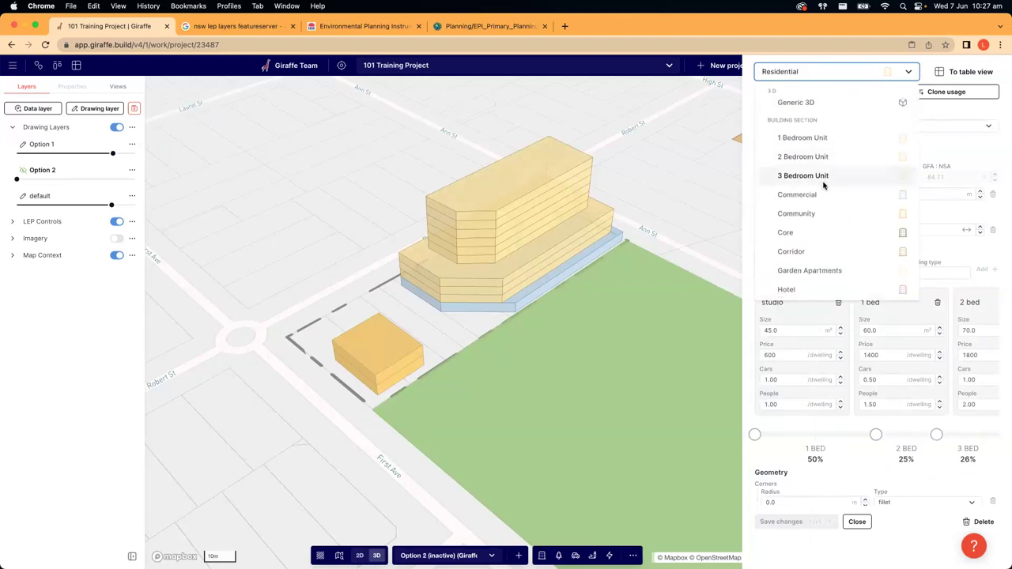
scroll(823, 184, "down", 3)
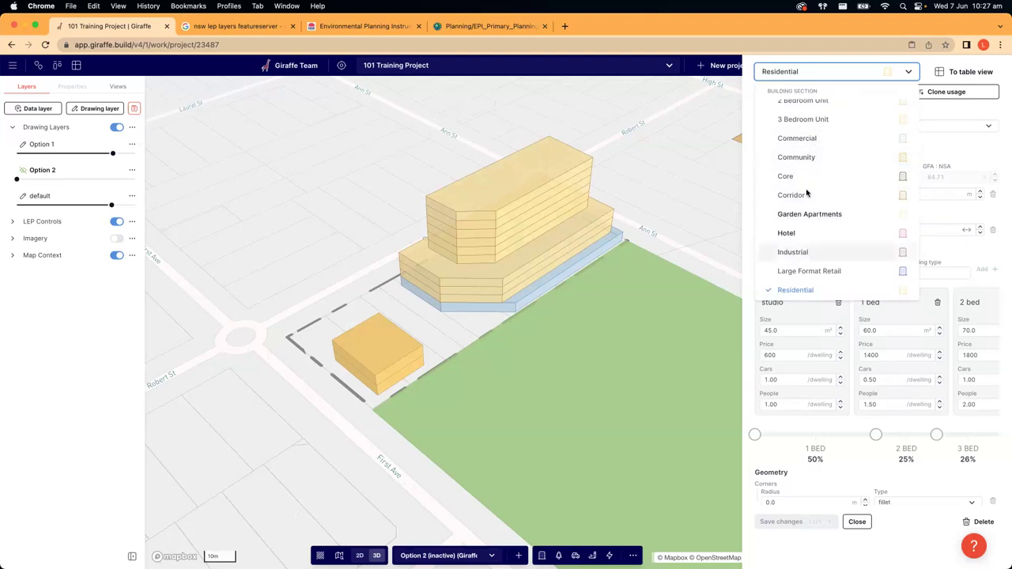
left_click(803, 159)
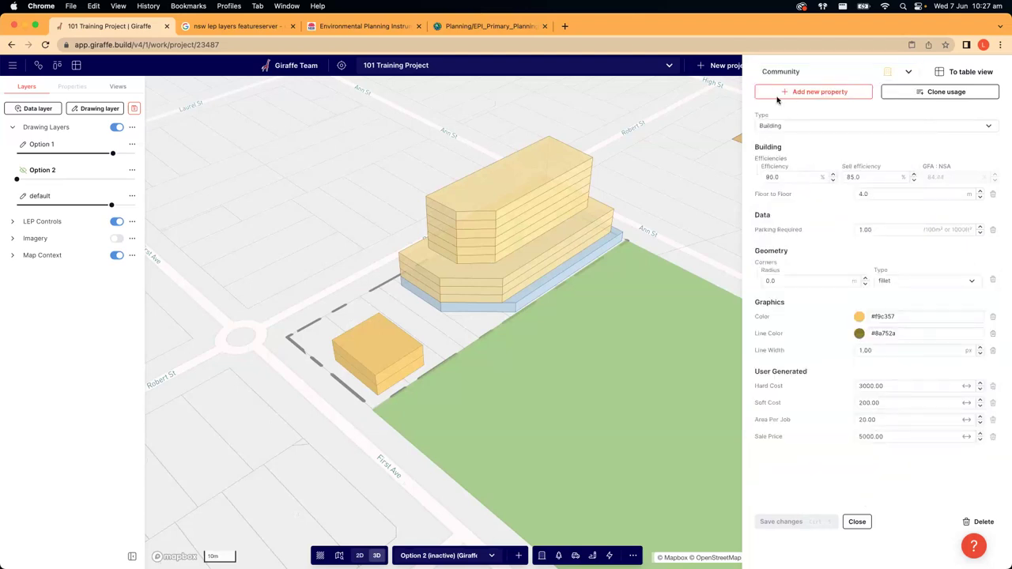
left_click(942, 94)
type("Child Care")
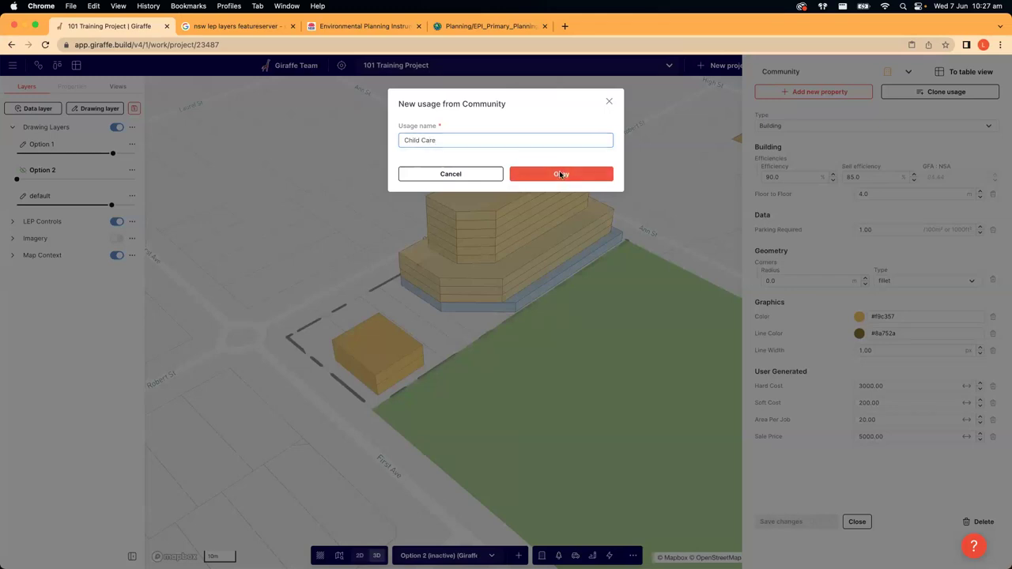
left_click(561, 173)
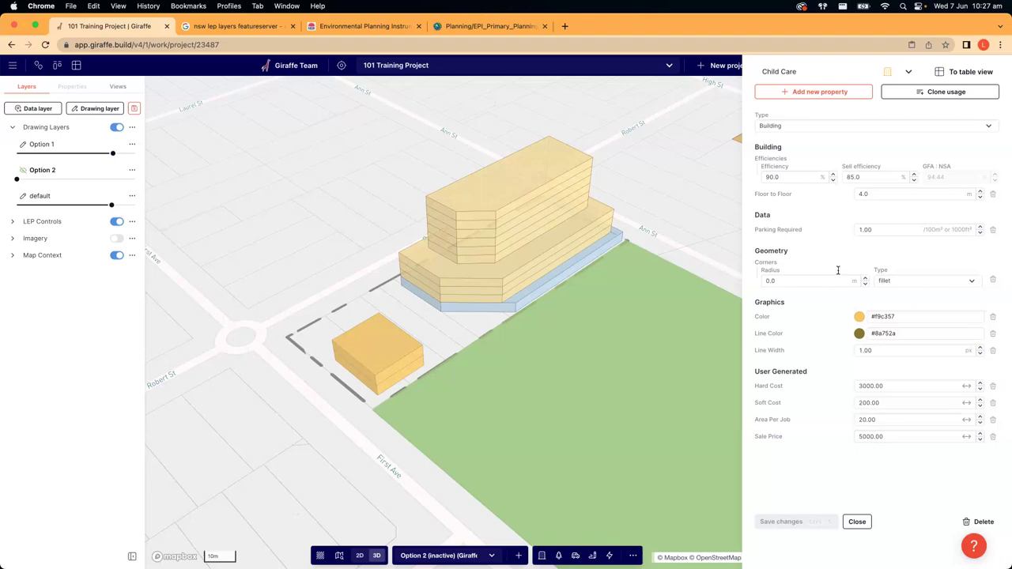
- Set Child Care efficiency to 70.0 and its fill colour to magenta #d20696
left_click_drag(786, 176, 739, 177)
left_click(832, 139)
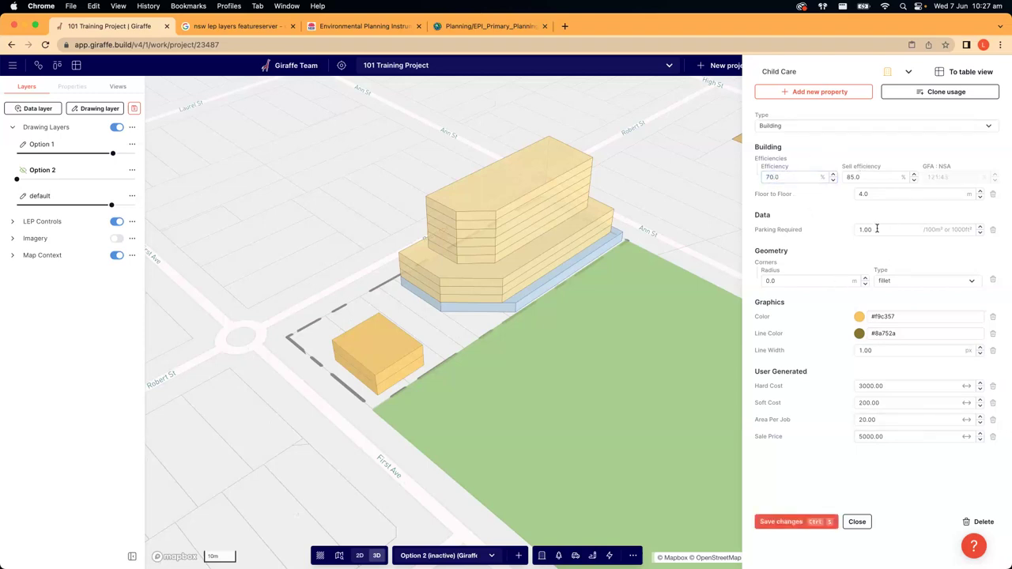
left_click(860, 317)
left_click_drag(893, 453, 899, 451)
left_click(906, 365)
left_click(907, 369)
left_click(893, 312)
- Set the line colour to near-white #f9f9f9 and save the Child Care usage
left_click(860, 334)
left_click_drag(837, 394, 806, 374)
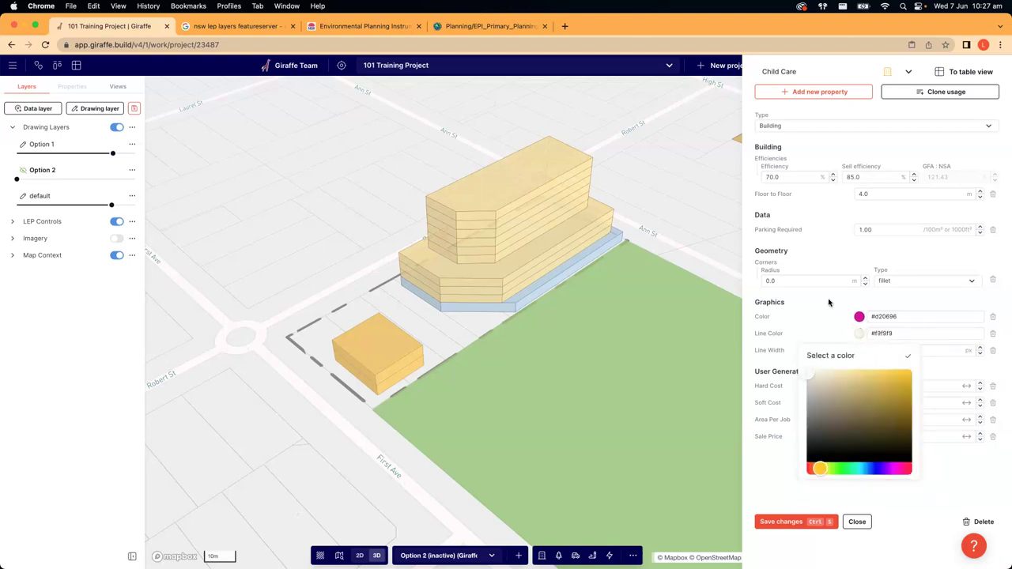
left_click(829, 303)
left_click(801, 523)
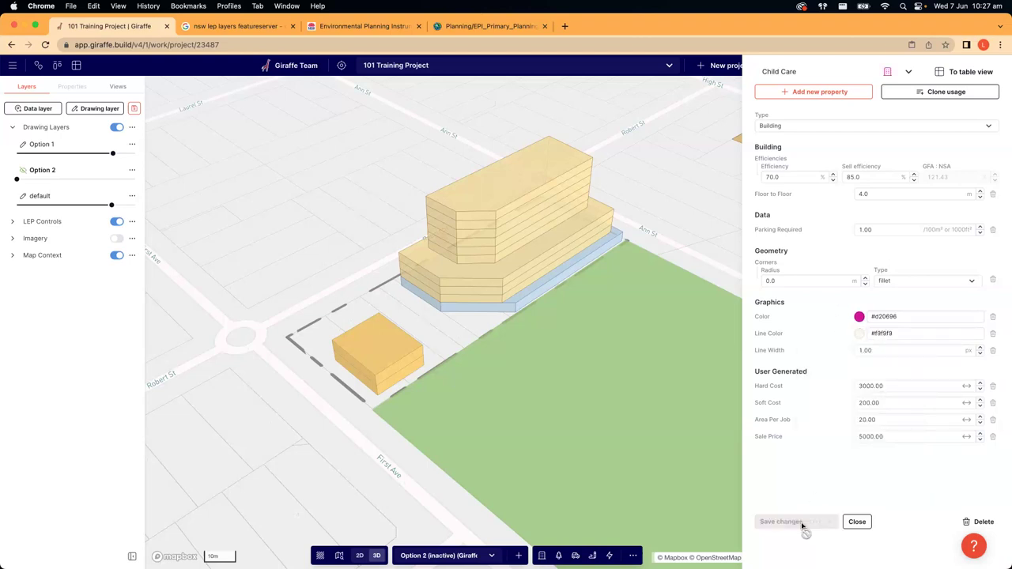
left_click(786, 77)
scroll(814, 237, "down", 1)
- Reassign the small corner building from Community to Child Care, turning it magenta
scroll(806, 158, "up", 1)
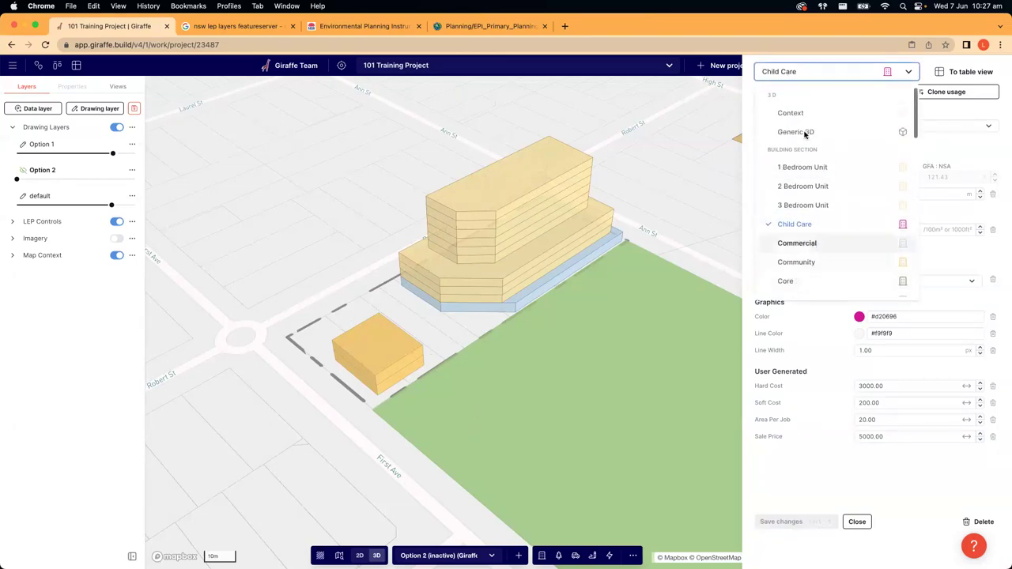
left_click(558, 499)
left_click(542, 555)
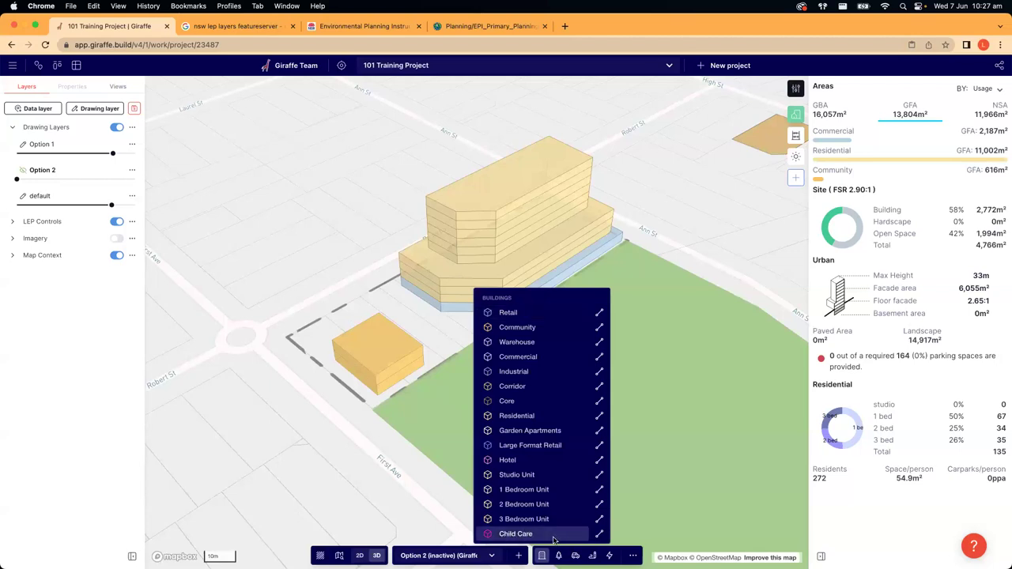
left_click(367, 374)
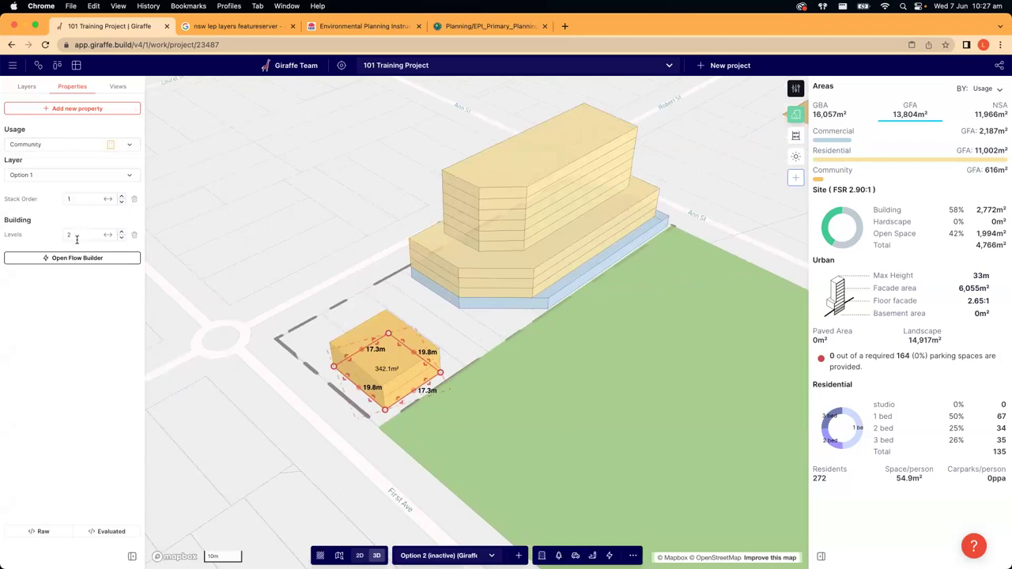
left_click(51, 144)
scroll(43, 237, "down", 2)
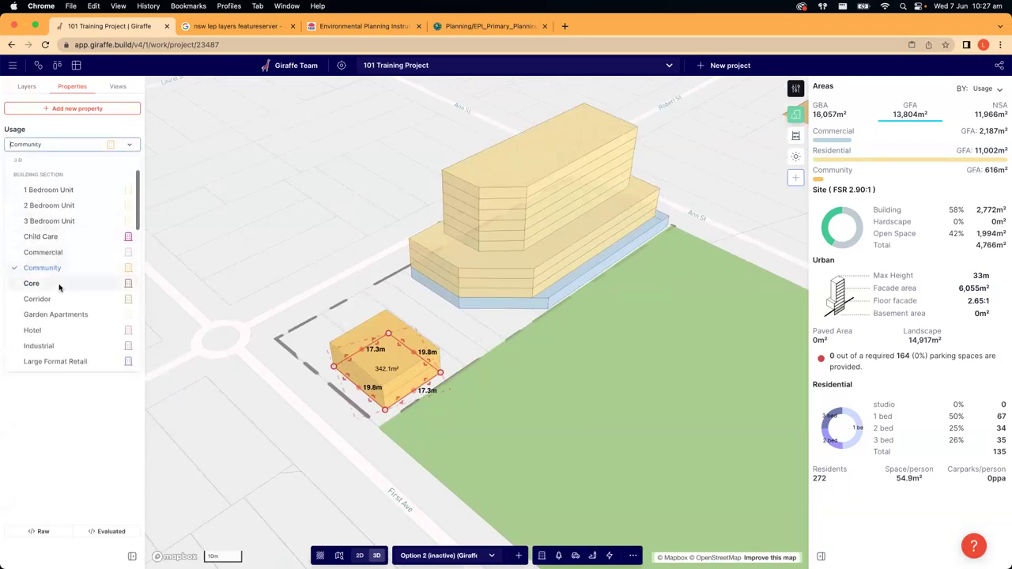
left_click(43, 234)
left_click(323, 465)
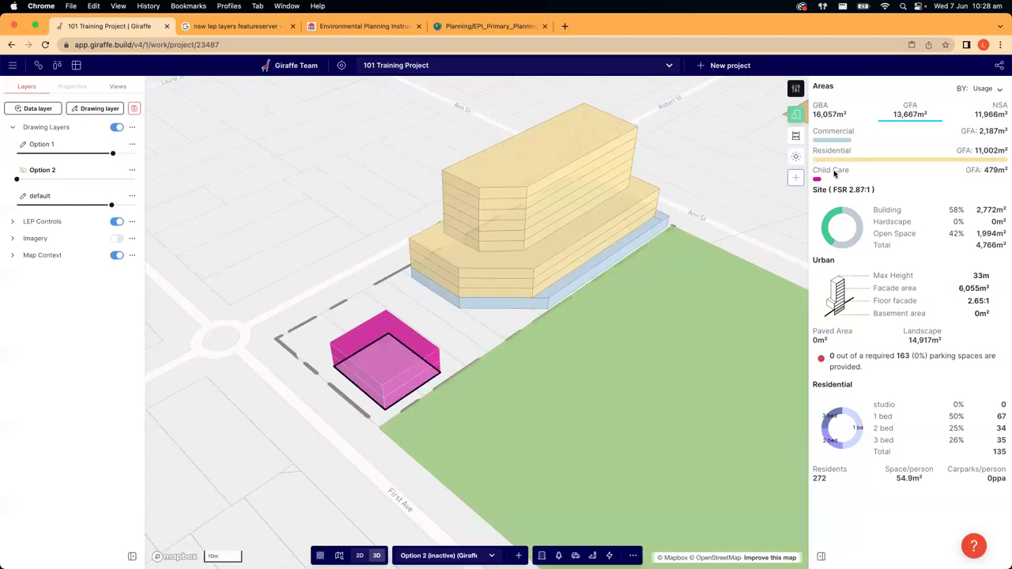
right_click_drag(283, 448, 195, 346)
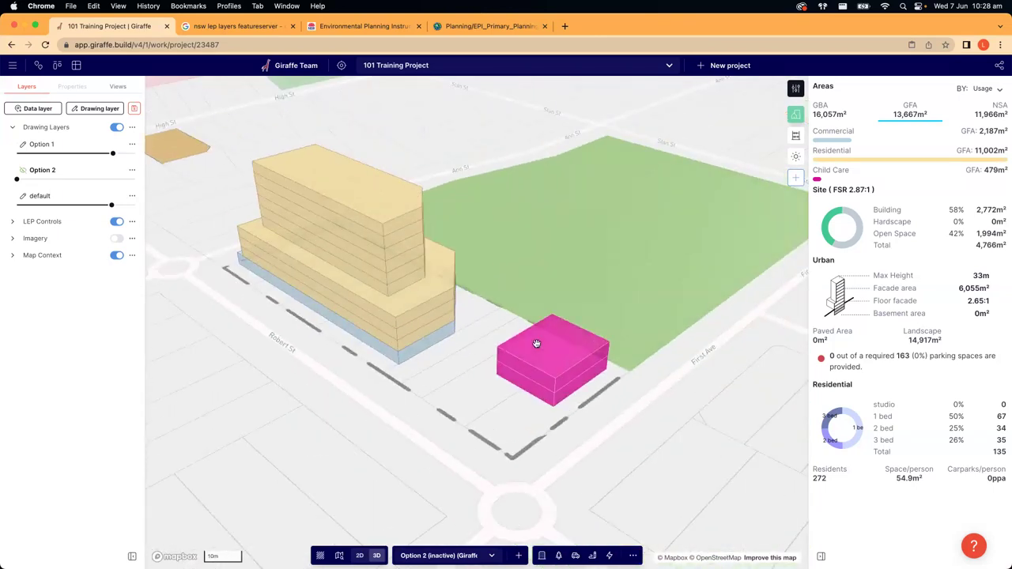
right_click_drag(468, 410, 472, 416)
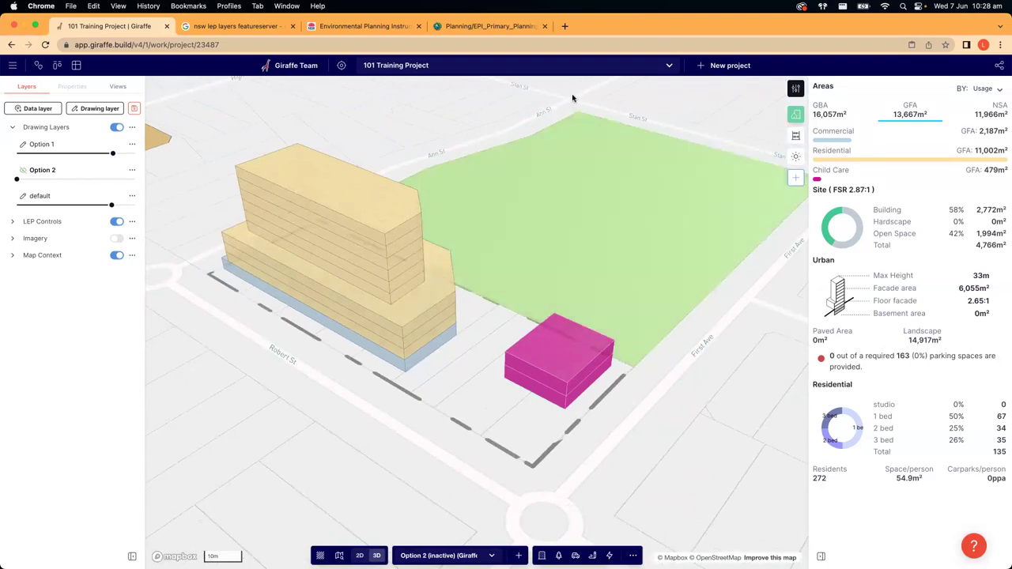
left_click(795, 87)
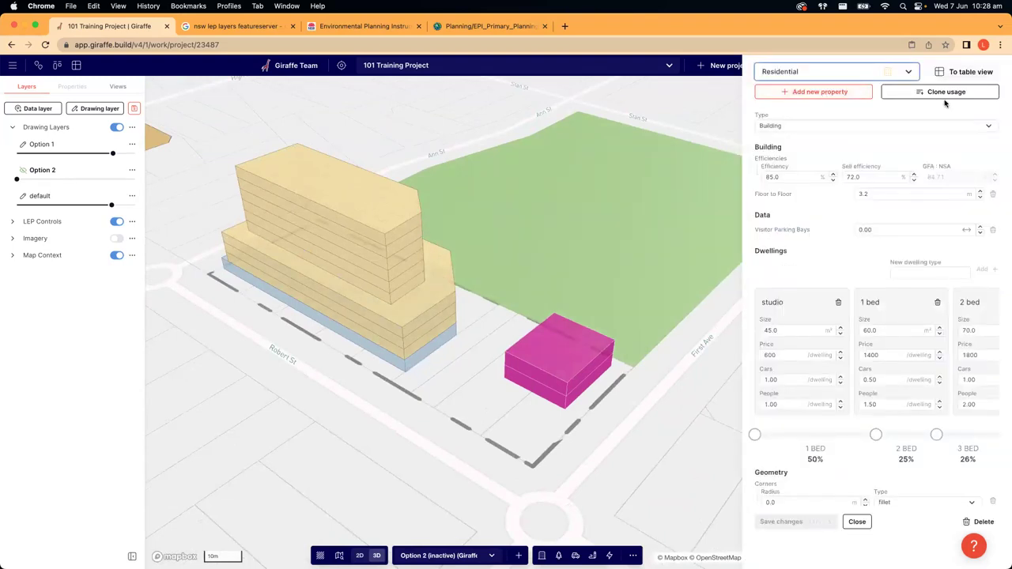
- Select the pink building and view the Child Care usage settings
left_click(909, 73)
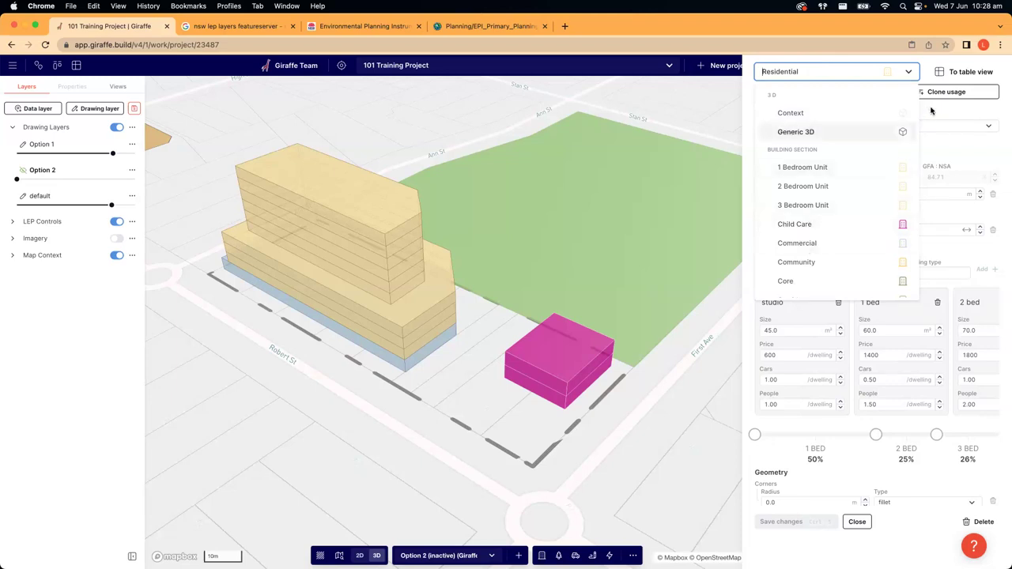
left_click(540, 359)
left_click(536, 355)
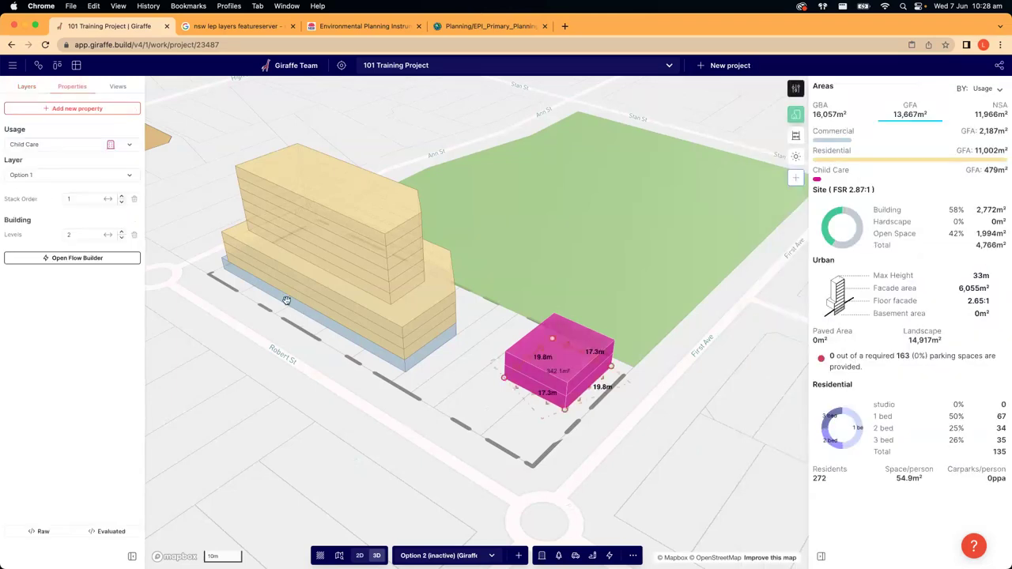
left_click(795, 88)
left_click(805, 73)
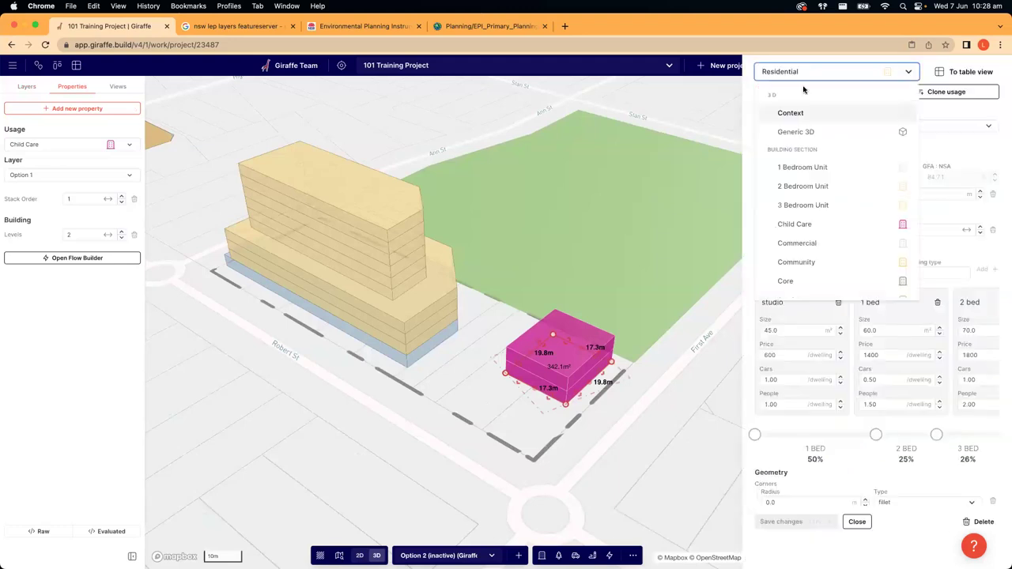
left_click(793, 224)
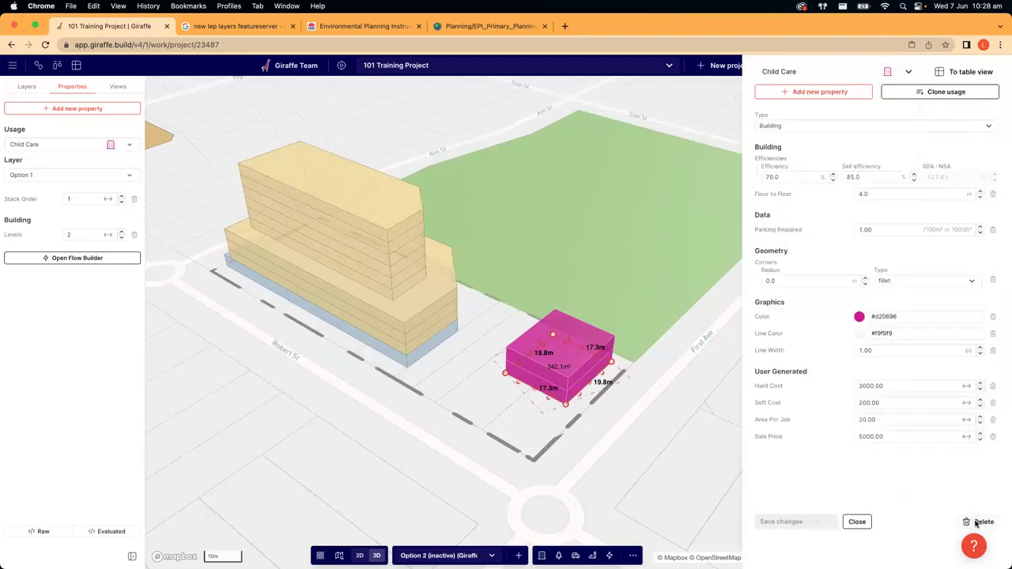
- Close the usage editor, reposition the 3D view, and check the project list without switching
left_click(645, 443)
right_click_drag(693, 418, 418, 474)
left_click_drag(418, 474, 330, 405)
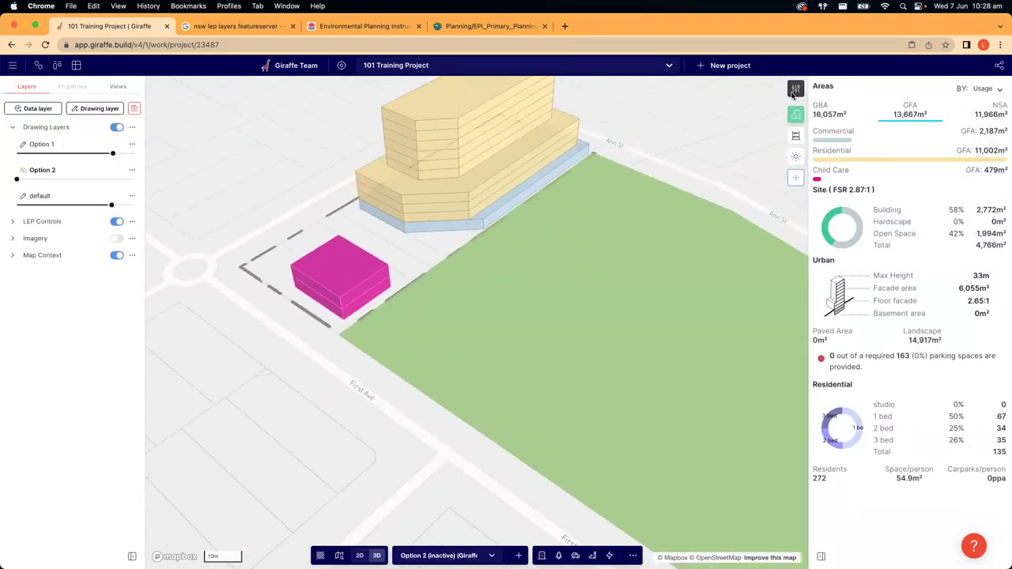
left_click(795, 88)
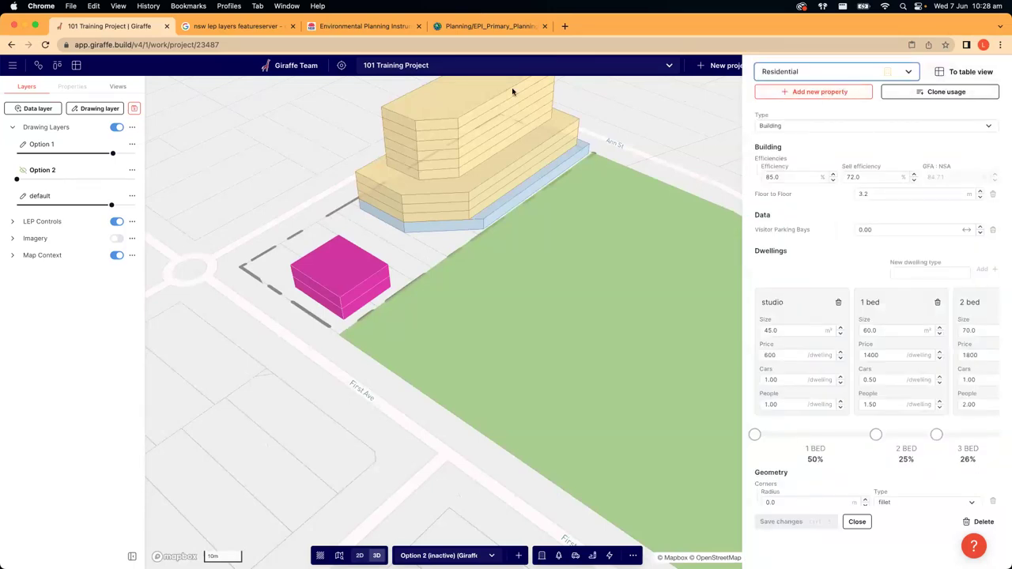
left_click(400, 65)
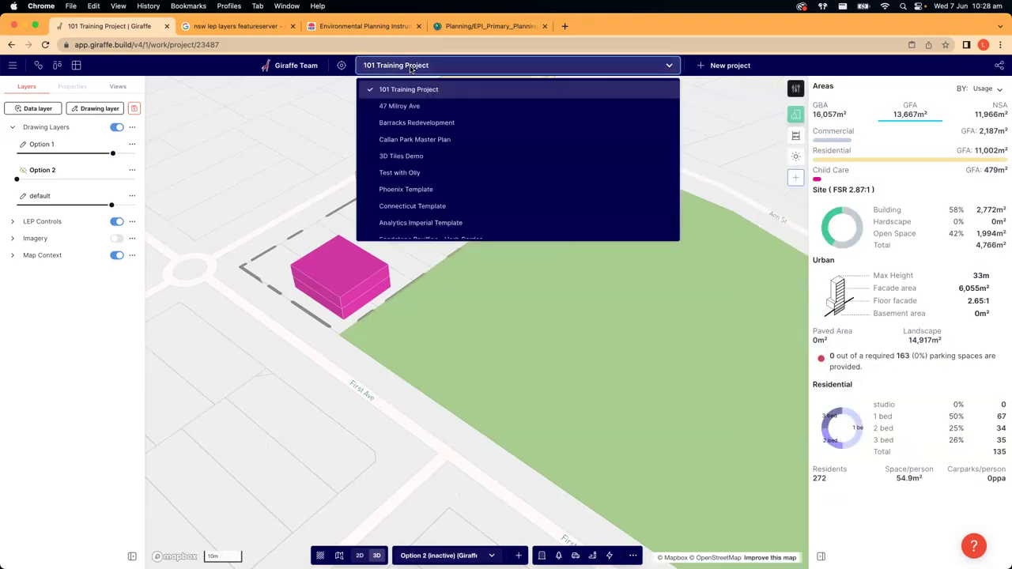
left_click(294, 139)
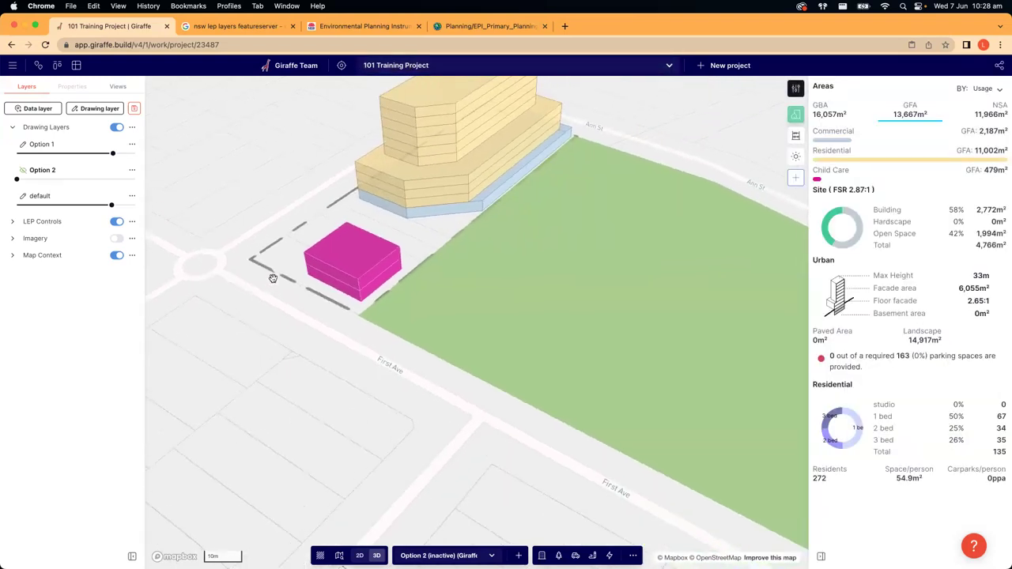
scroll(300, 290, "down", 5)
- Hide Option 1 and show Option 2 at full opacity
left_click_drag(28, 155, 224, 246)
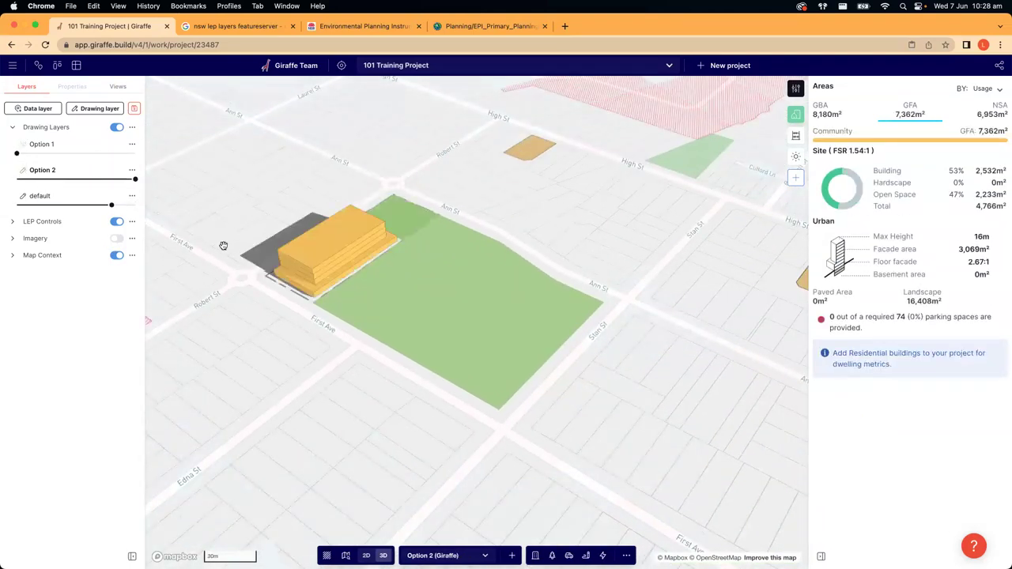
left_click(85, 152)
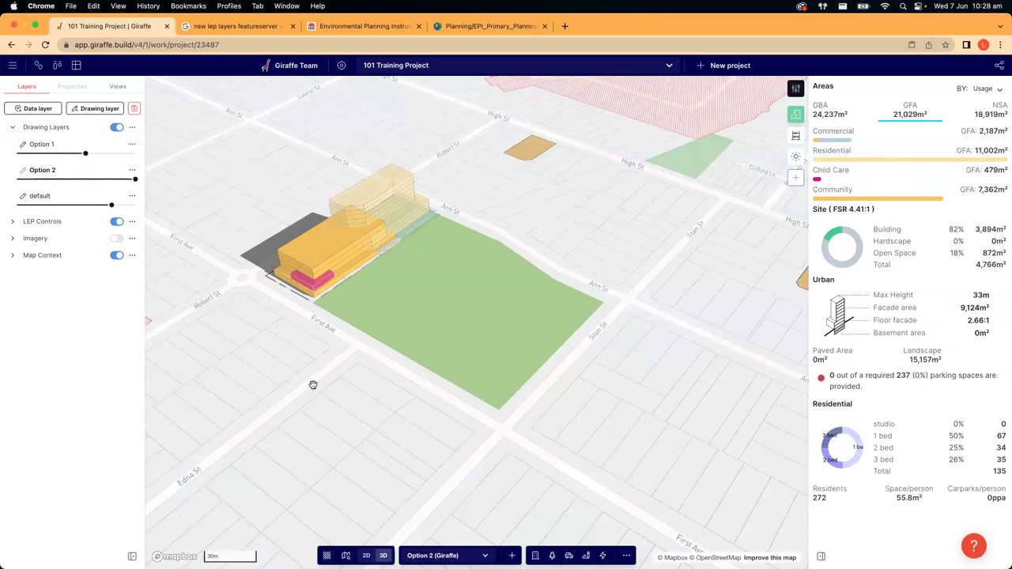
left_click_drag(86, 152, 17, 153)
right_click_drag(328, 388, 292, 341)
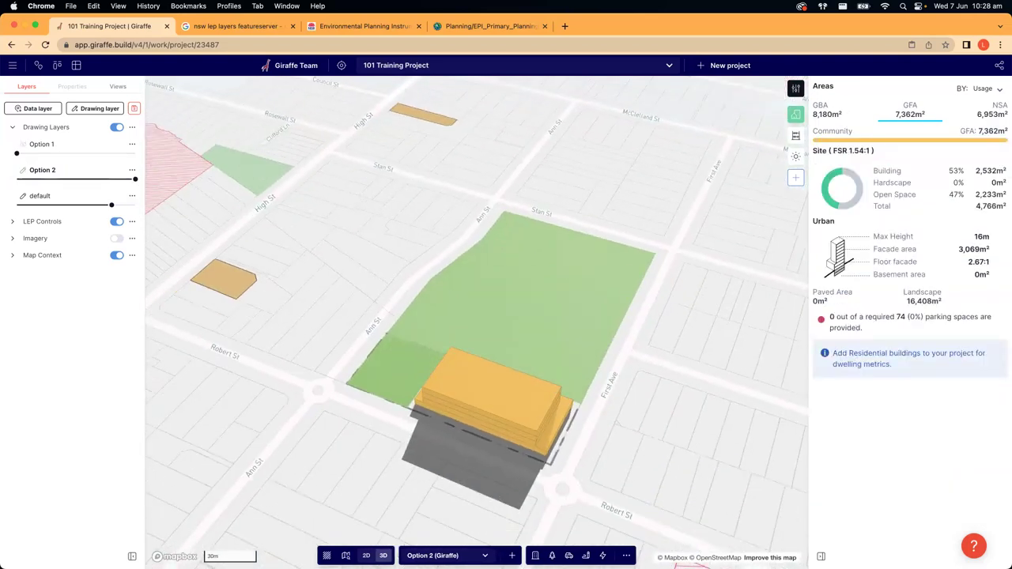
- Place two trees on the site, one at the Ann St corner and one beside the building
left_click(552, 555)
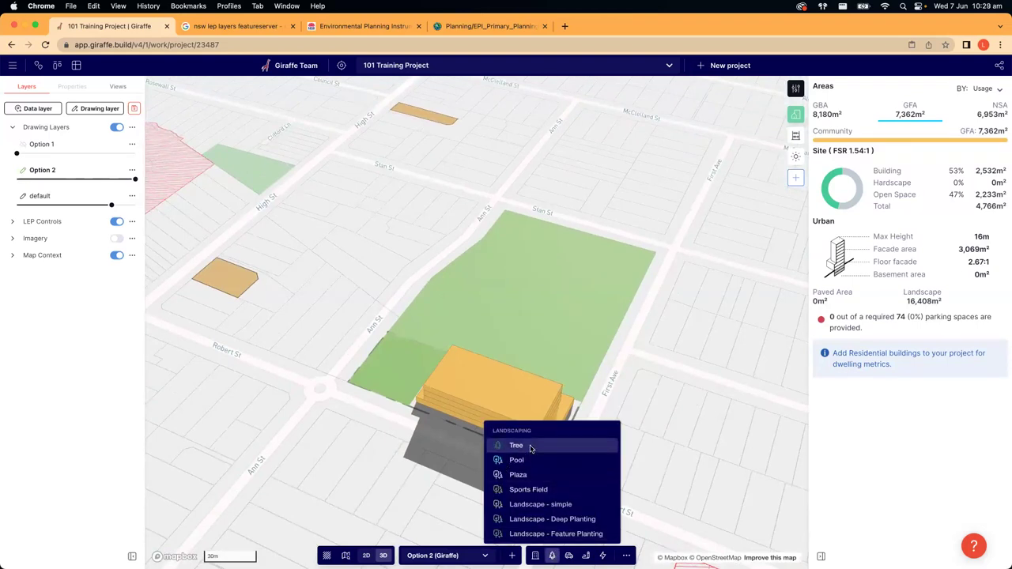
left_click(530, 446)
left_click(360, 378)
scroll(340, 407, "up", 5)
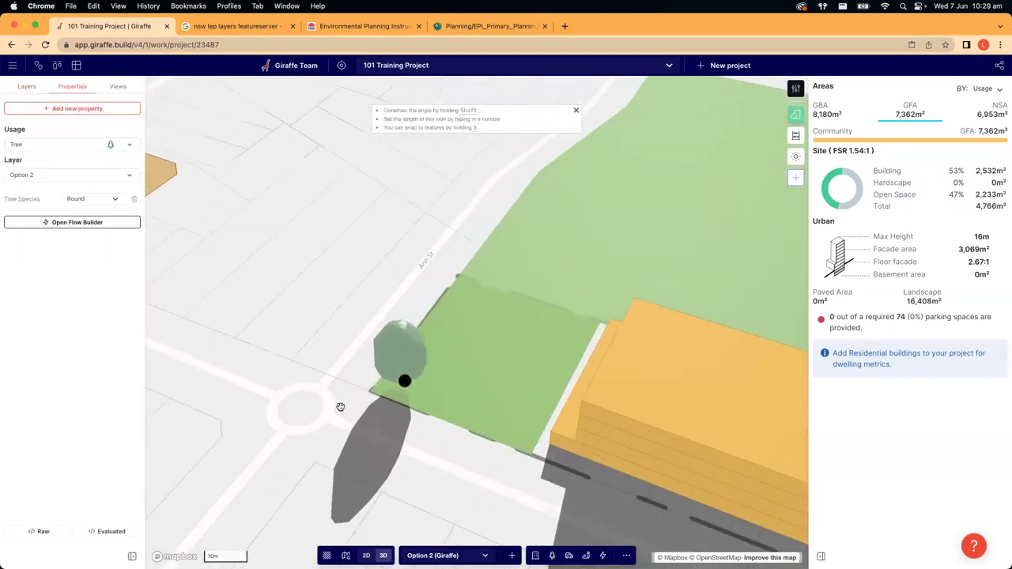
right_click_drag(340, 406, 414, 415)
left_click(552, 555)
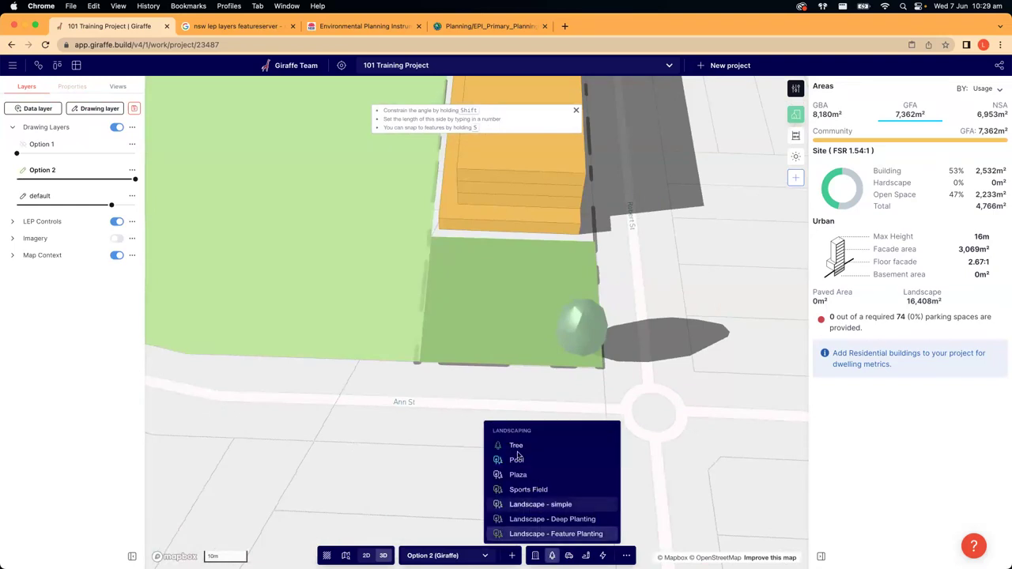
left_click(518, 447)
left_click(455, 253)
left_click(406, 411)
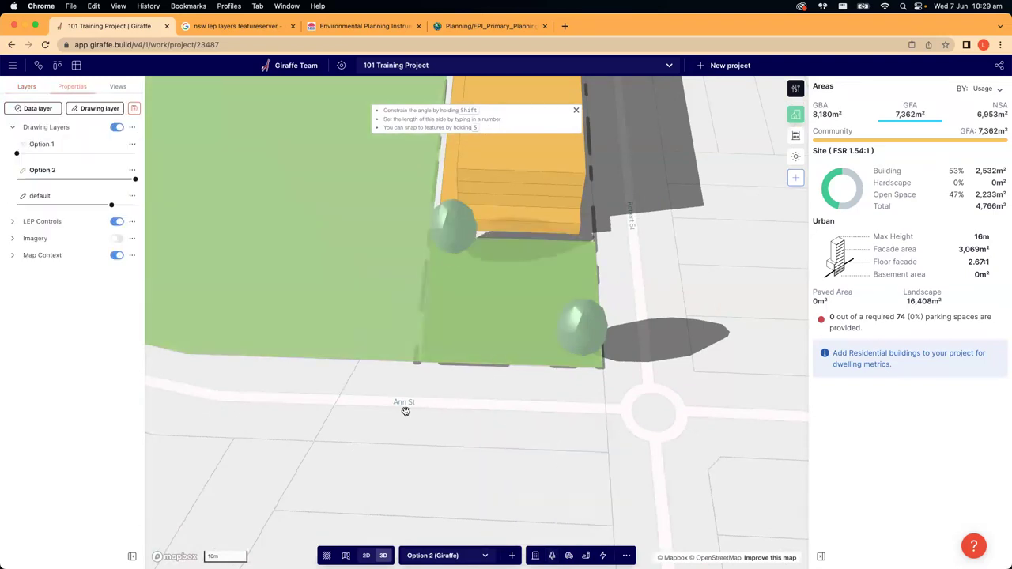
left_click_drag(406, 411, 625, 415)
scroll(624, 418, "down", 3)
right_click_drag(551, 437, 379, 361)
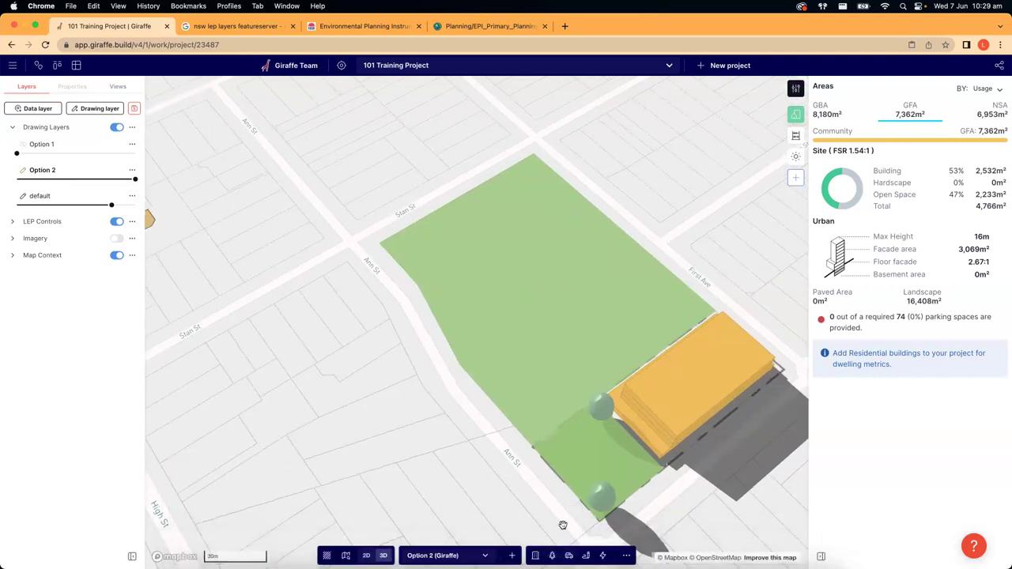
- Arm the Road tool from Roads & Parking after briefly checking the Flows templates
left_click(569, 556)
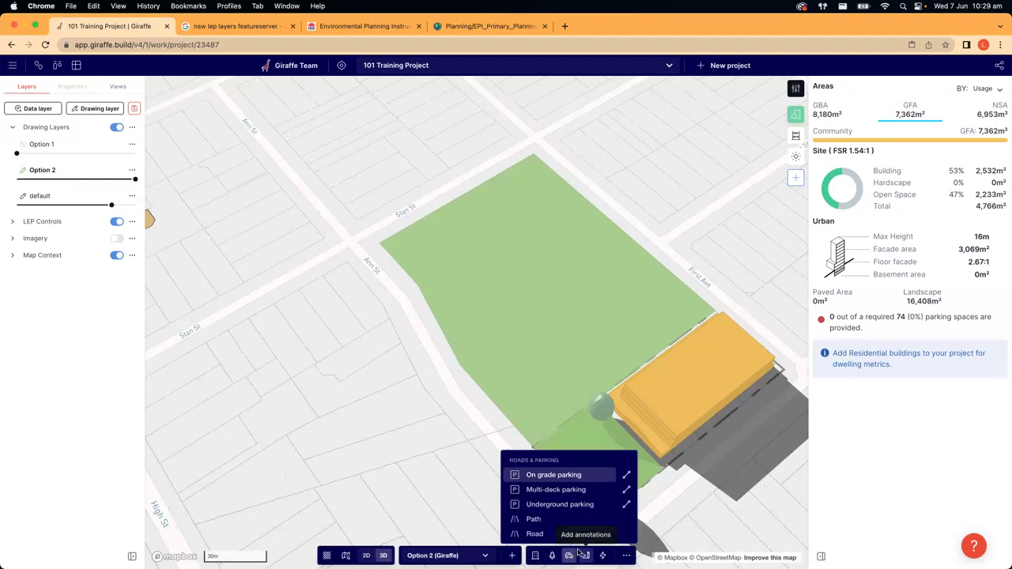
left_click(602, 556)
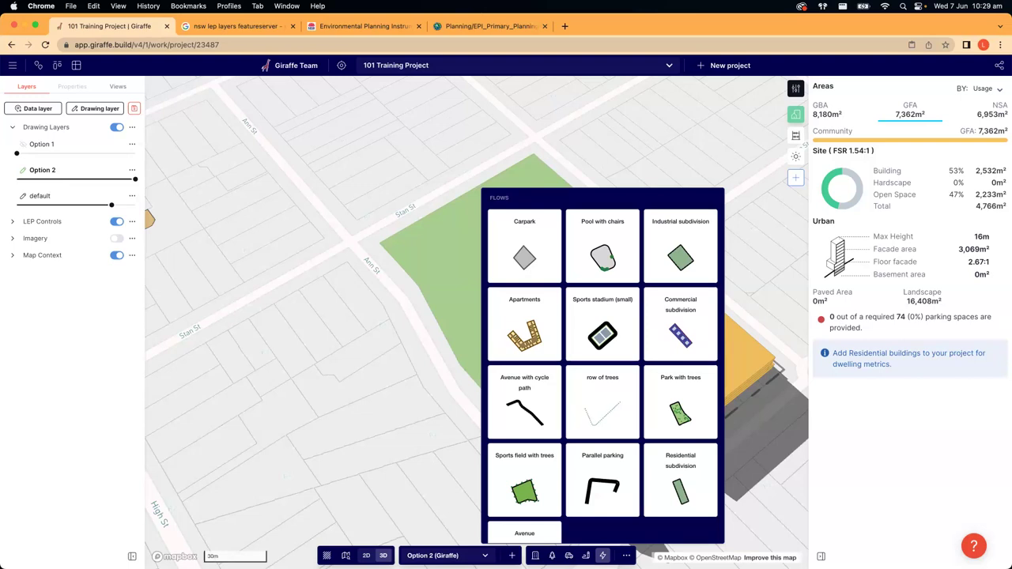
left_click(430, 420)
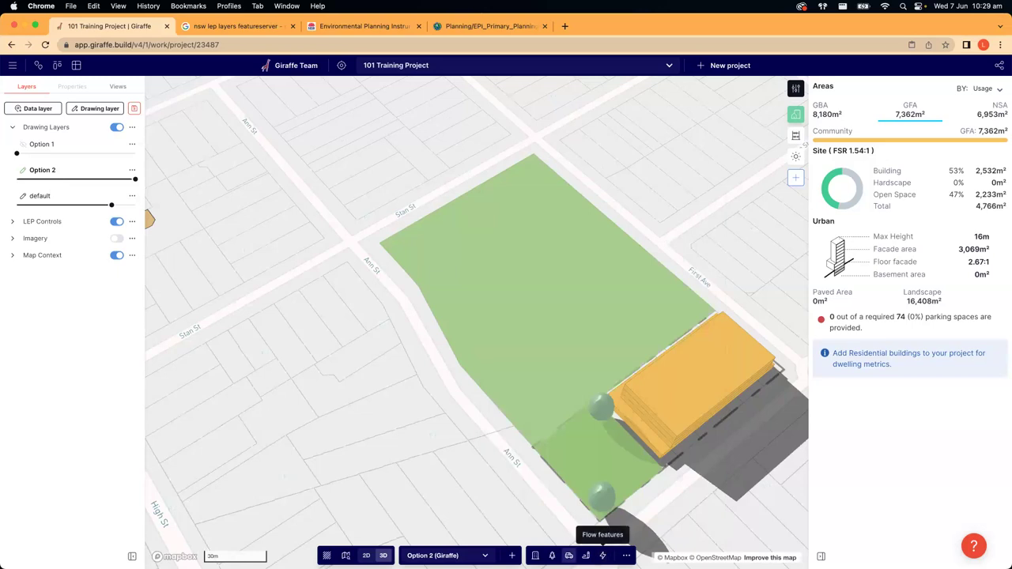
left_click(568, 556)
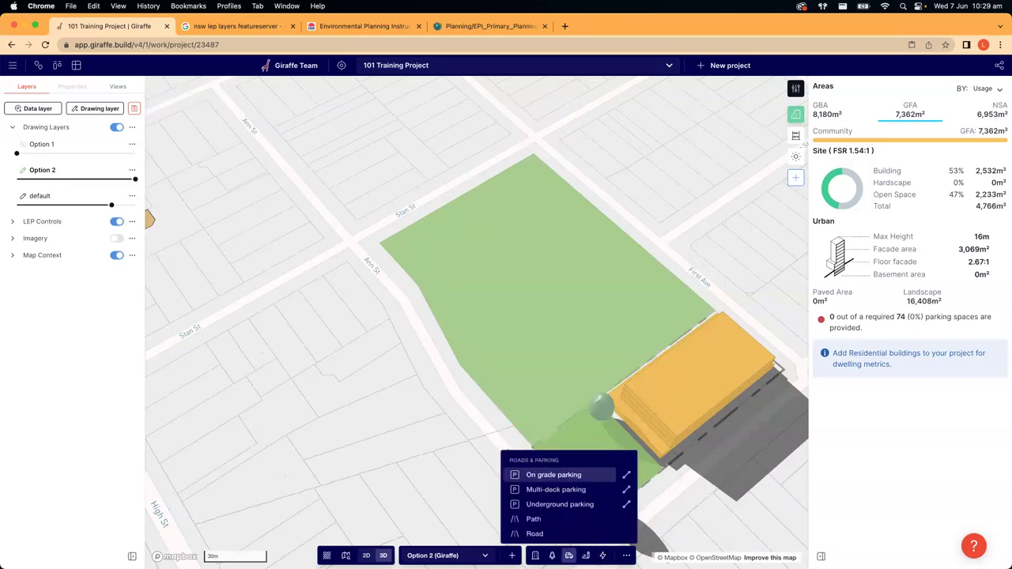
left_click(544, 535)
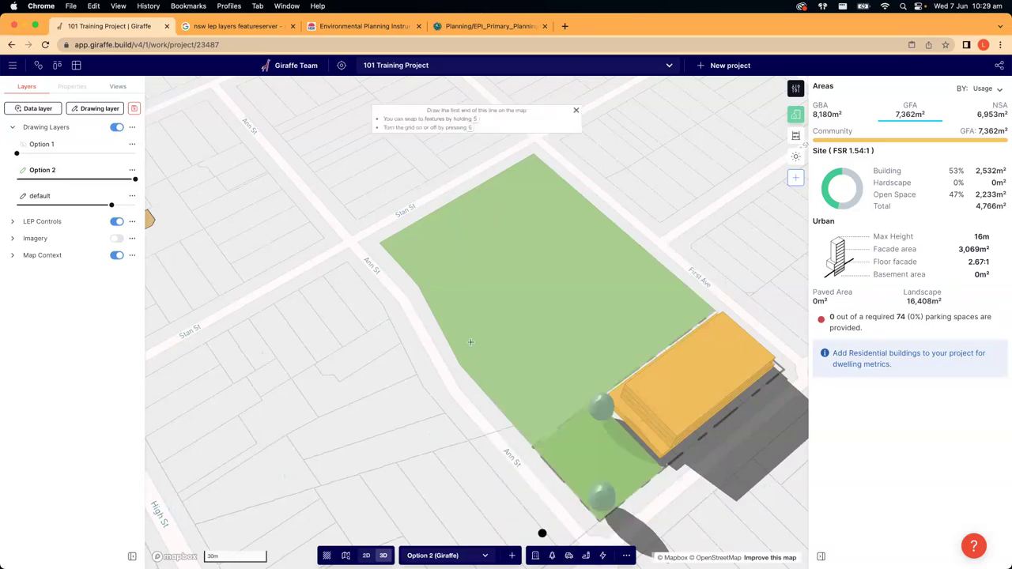
- Draw a road from near Stan St along Ann St to the roundabout
left_click(361, 254)
left_click(403, 300)
left_click(452, 391)
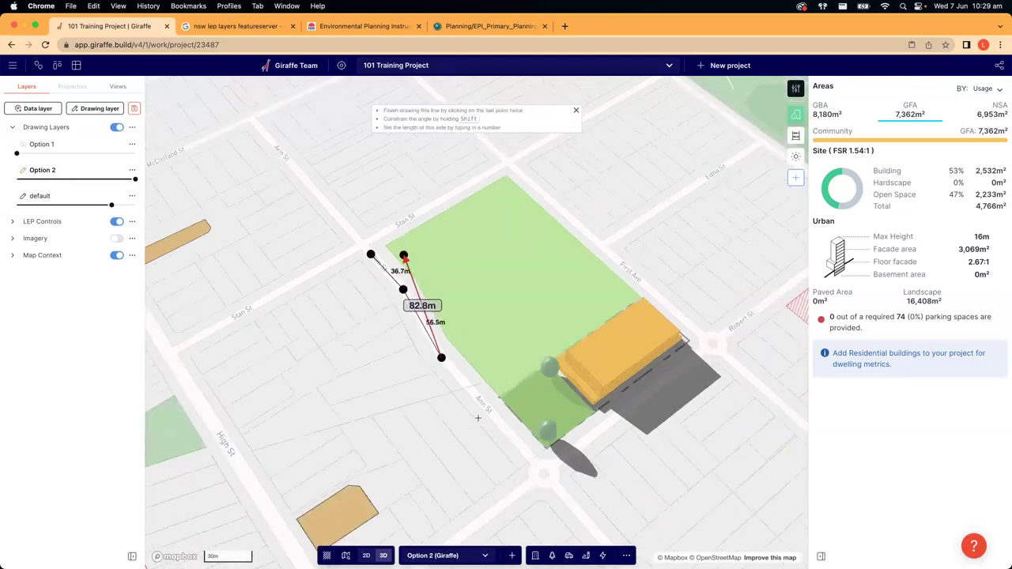
double_click(562, 480)
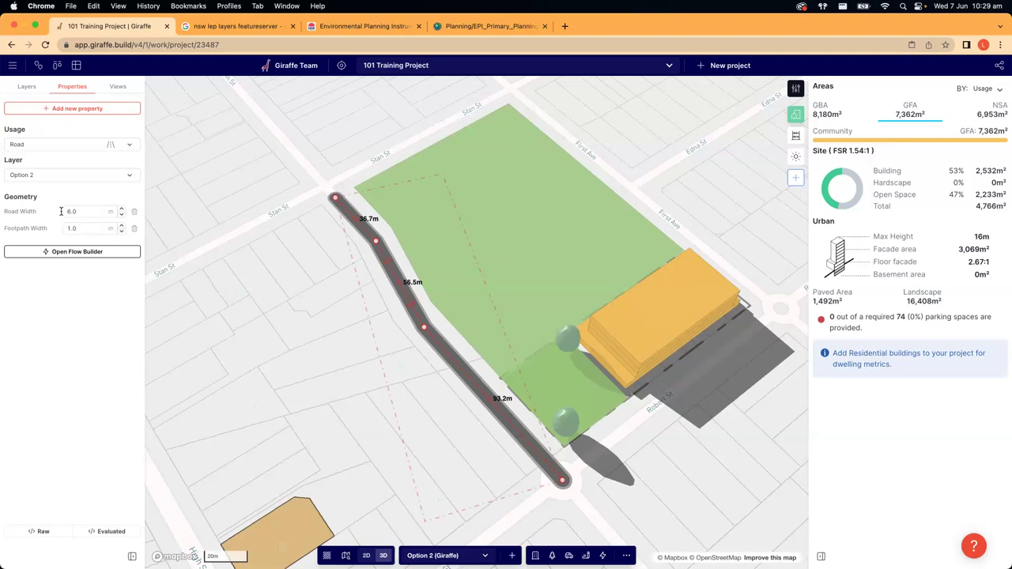
- Set the road width to 12.0 m and the footpath width to 3.0 m
left_click_drag(75, 211, 36, 212)
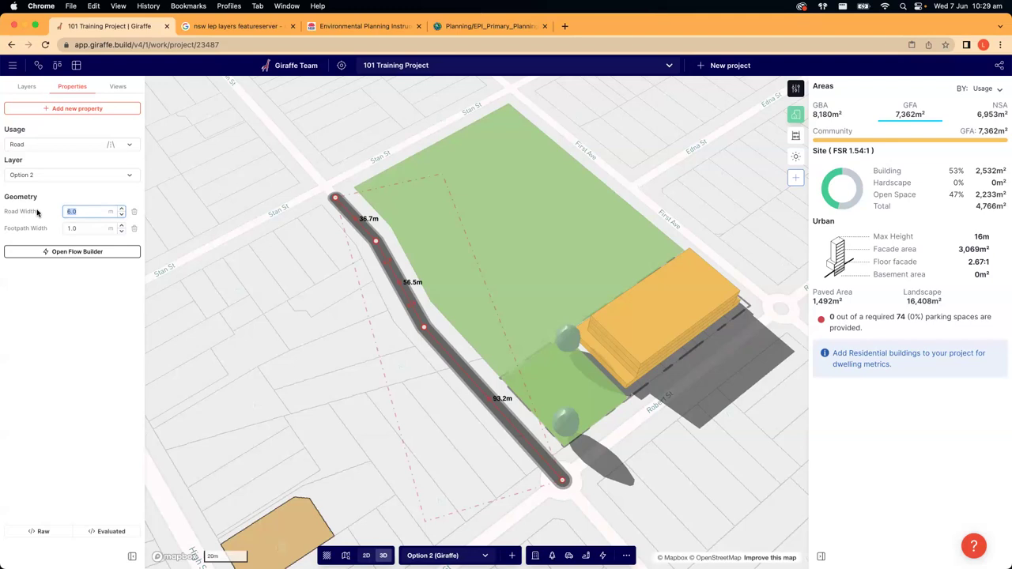
type("12.0")
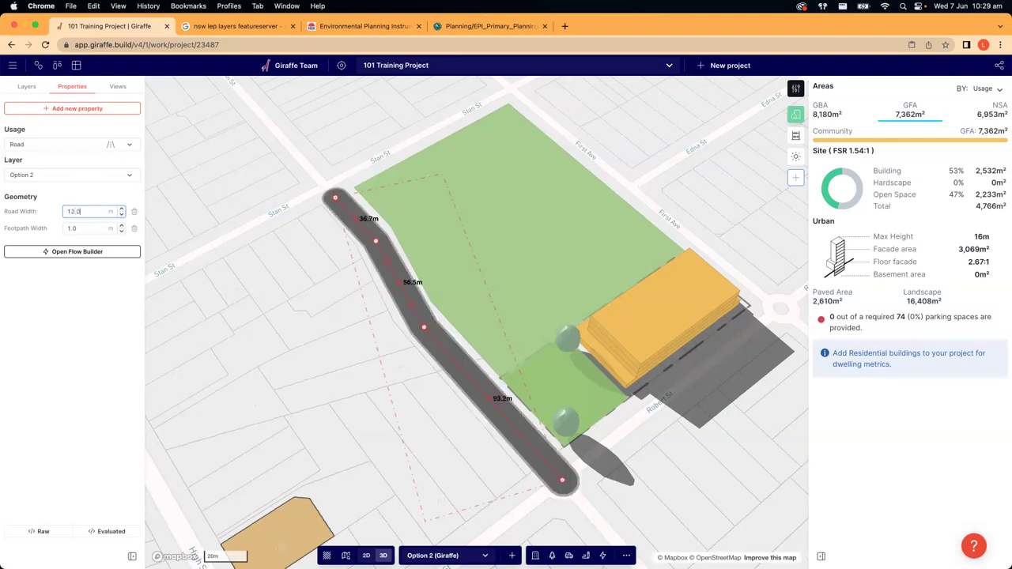
left_click_drag(90, 229, 45, 226)
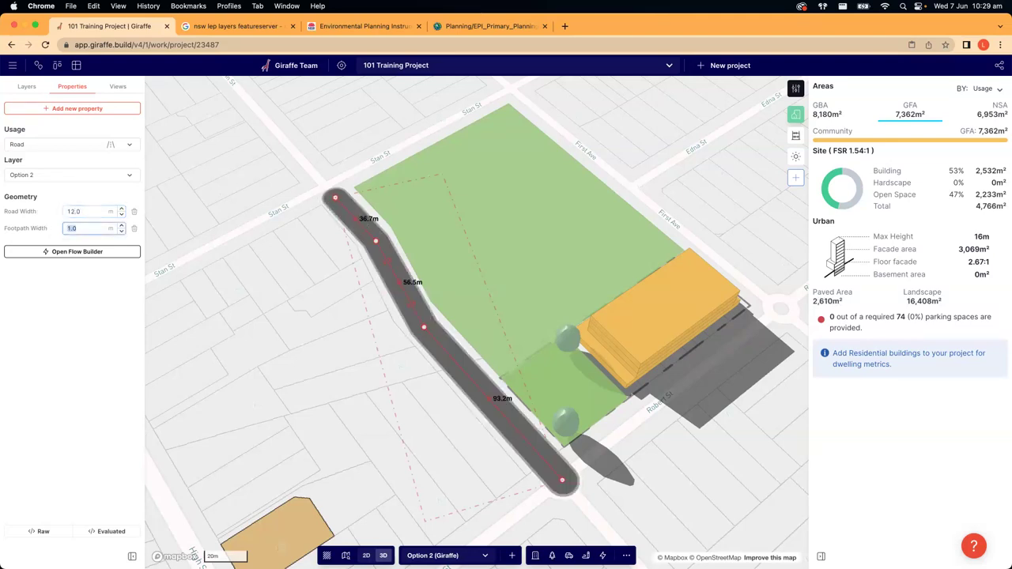
type("3.0")
- Drag the road's upper two points up-left to reshape its top section
left_click(260, 312)
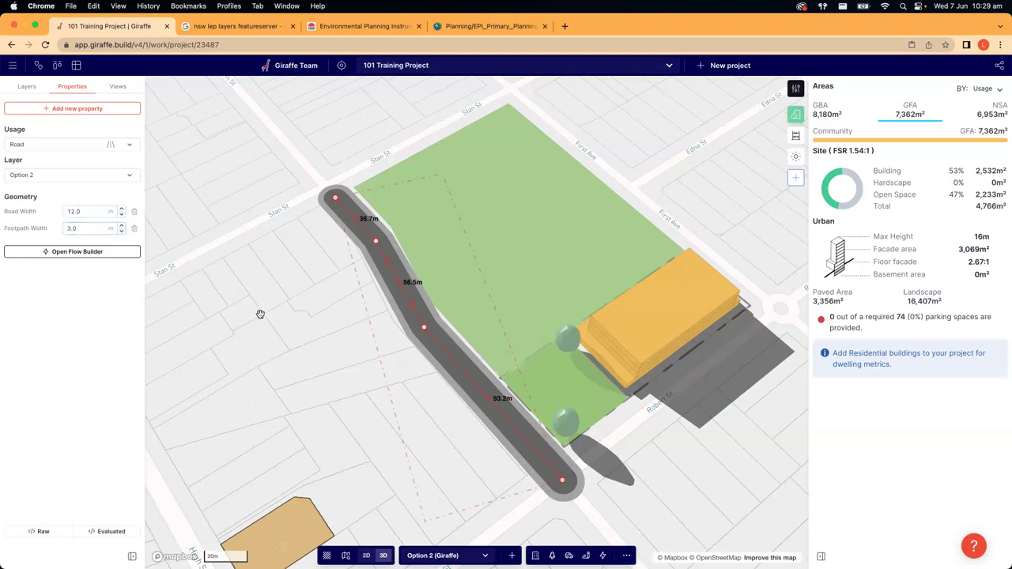
left_click(406, 306)
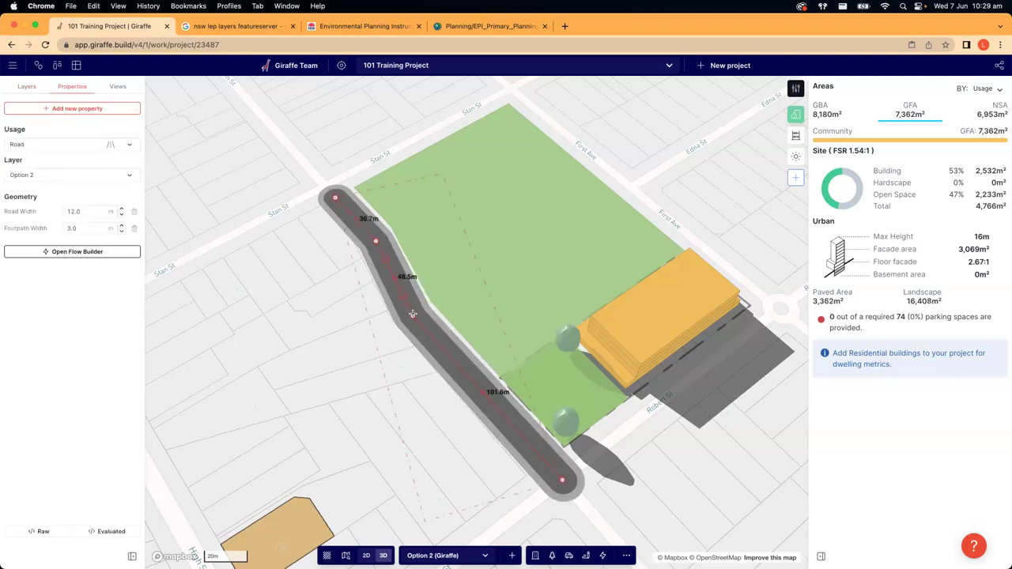
left_click_drag(374, 238, 369, 236)
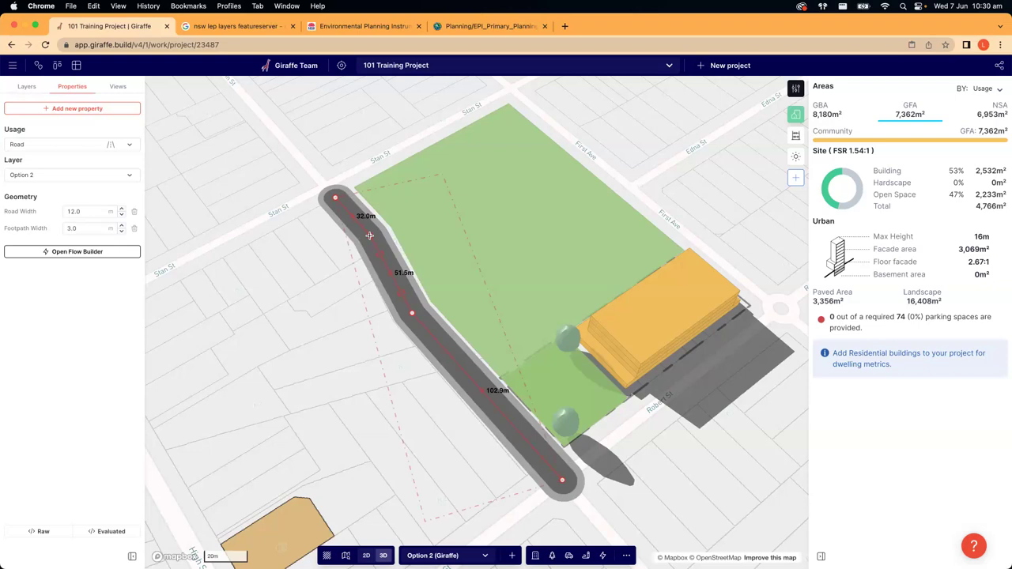
left_click_drag(339, 195, 328, 189)
left_click(353, 400)
left_click_drag(352, 400, 422, 389)
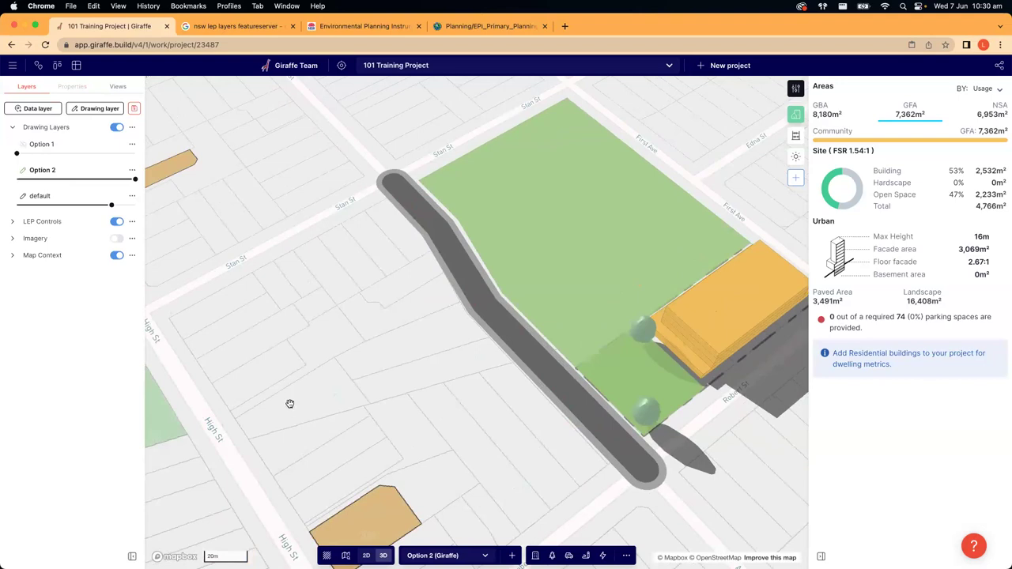
- Draw a branch line from High St to the existing road, set as Road with 3 m footpaths
key("l")
left_click(234, 460)
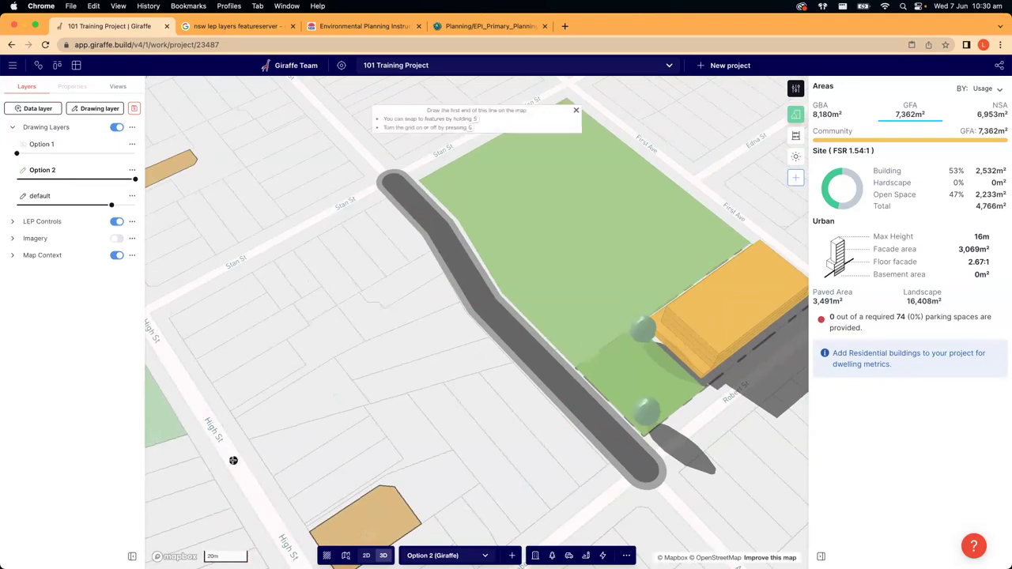
left_click(484, 306)
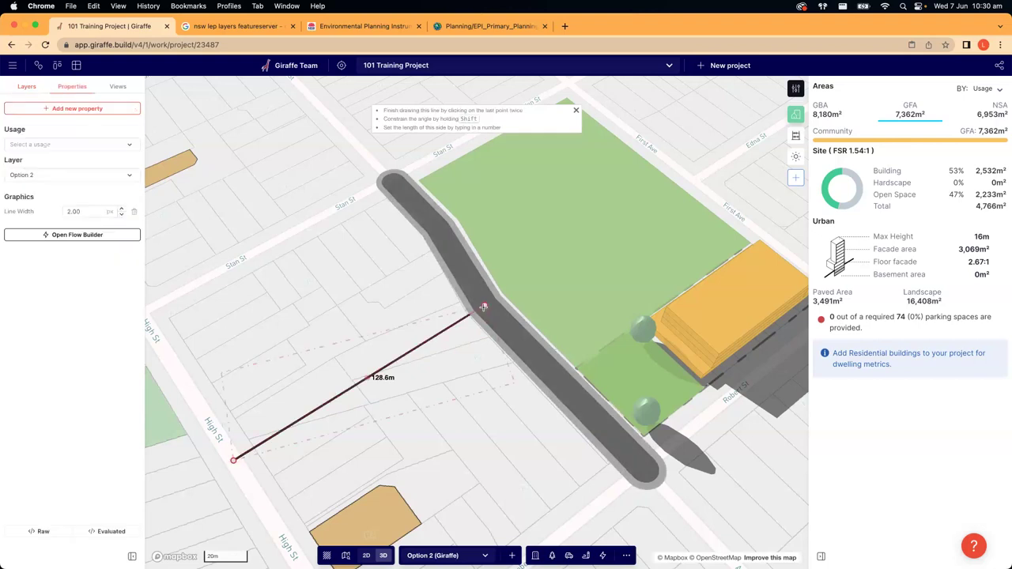
left_click(47, 144)
type("road")
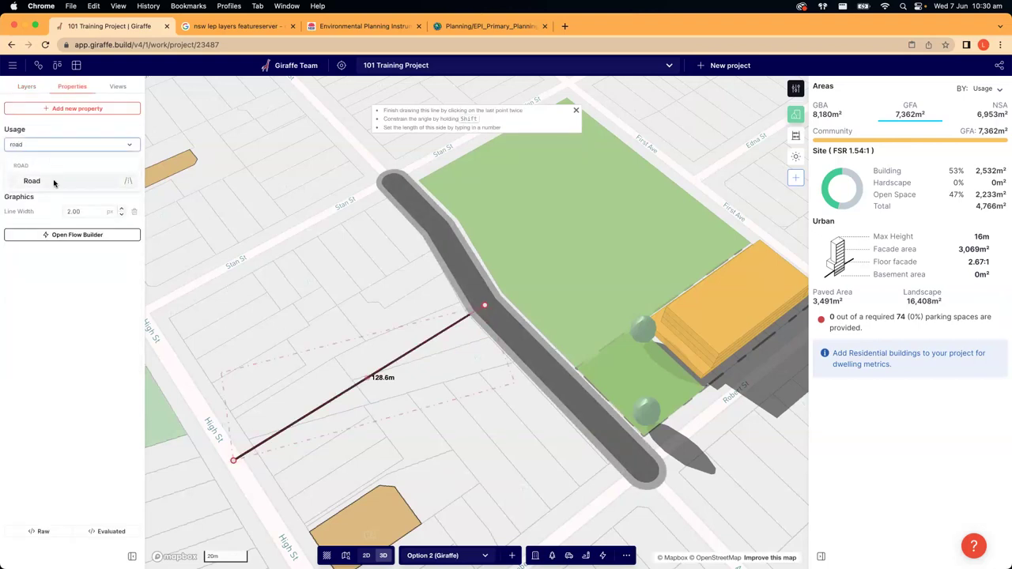
left_click(54, 181)
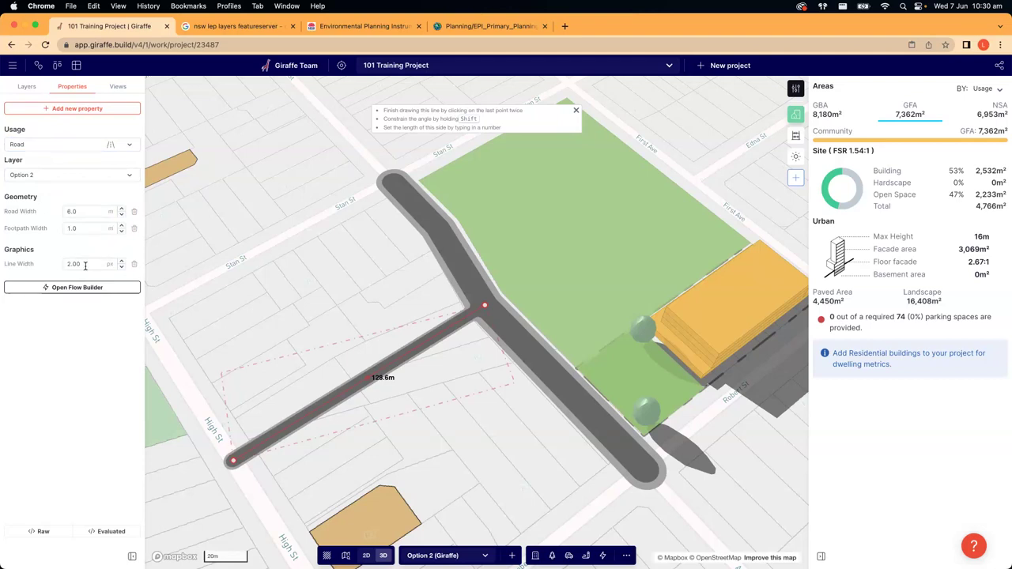
left_click(82, 229)
type("3")
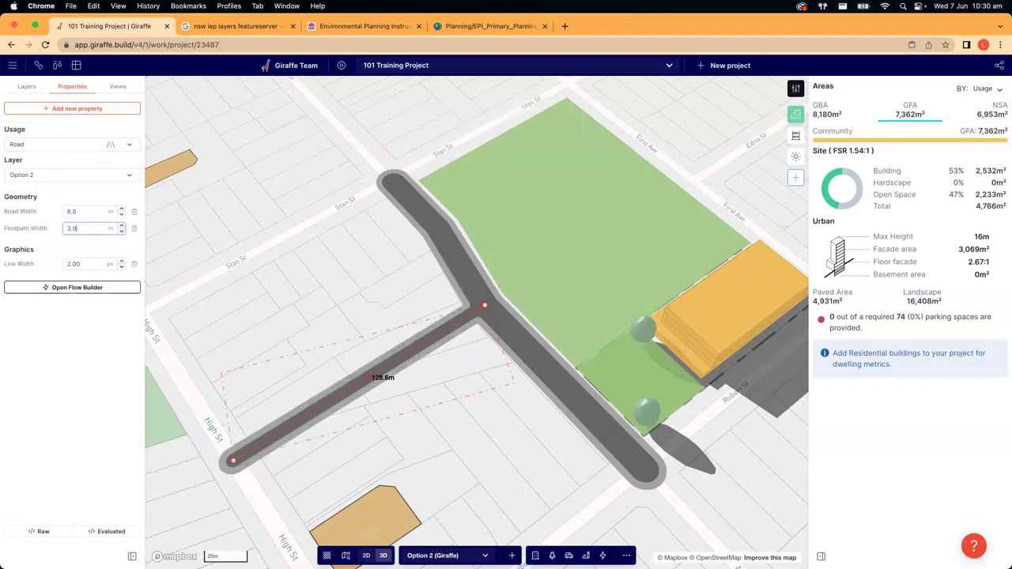
key("Escape")
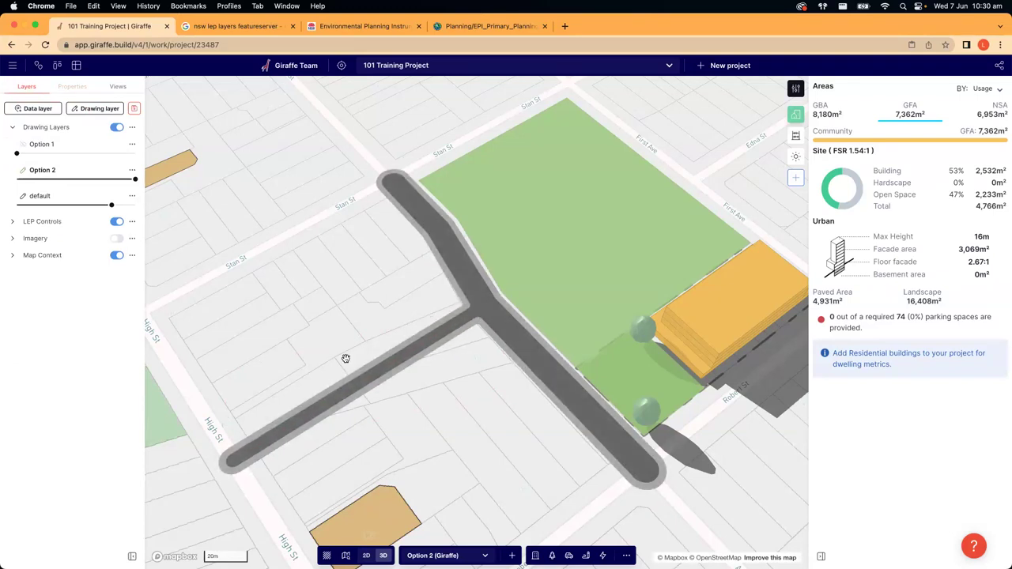
- Set Option 2 to 0% and Option 1 to 100% opacity, then orbit the 3D map around the buildings
right_click_drag(294, 284, 558, 390)
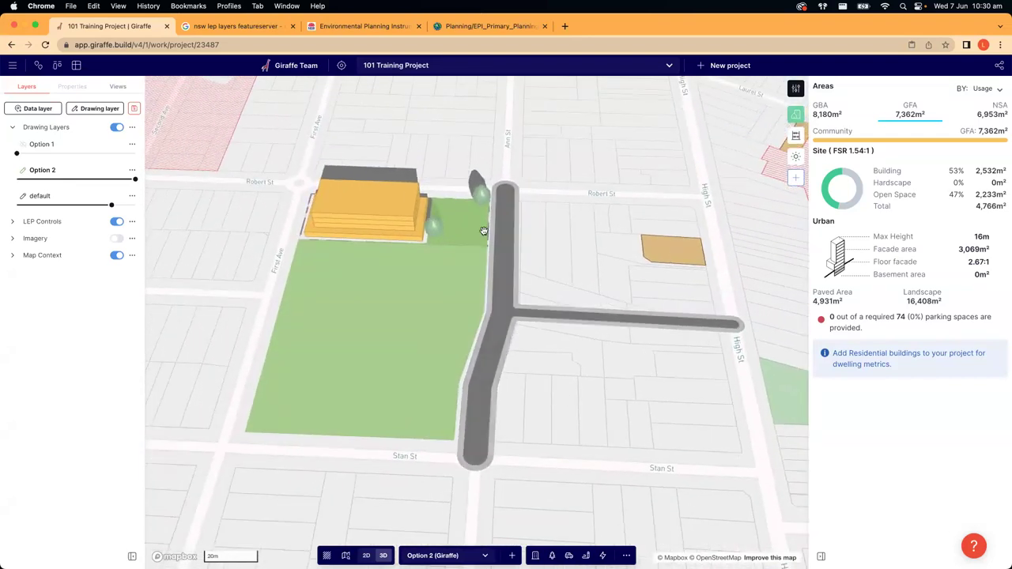
mouse_move(135, 181)
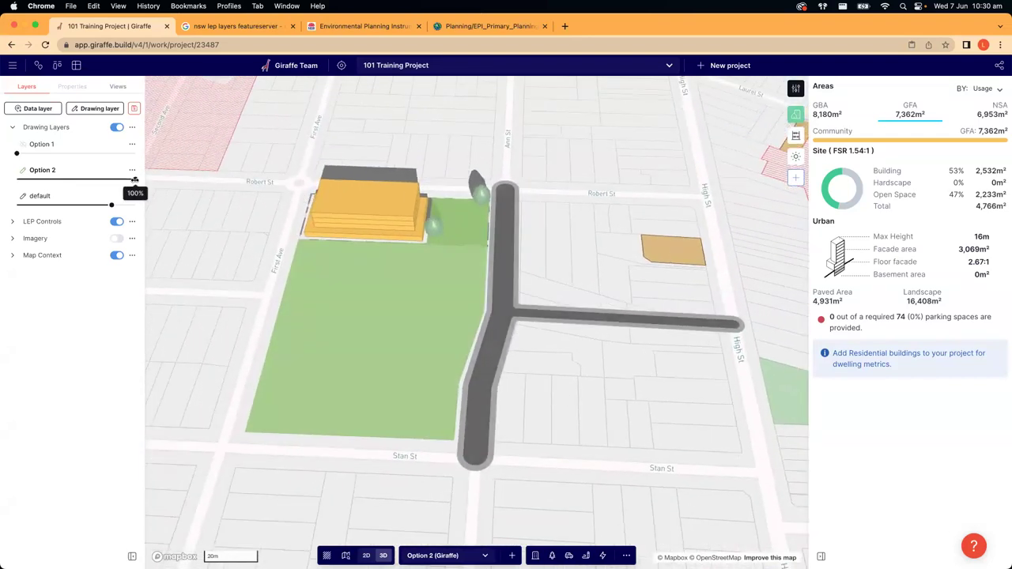
left_click_drag(134, 179, 136, 154)
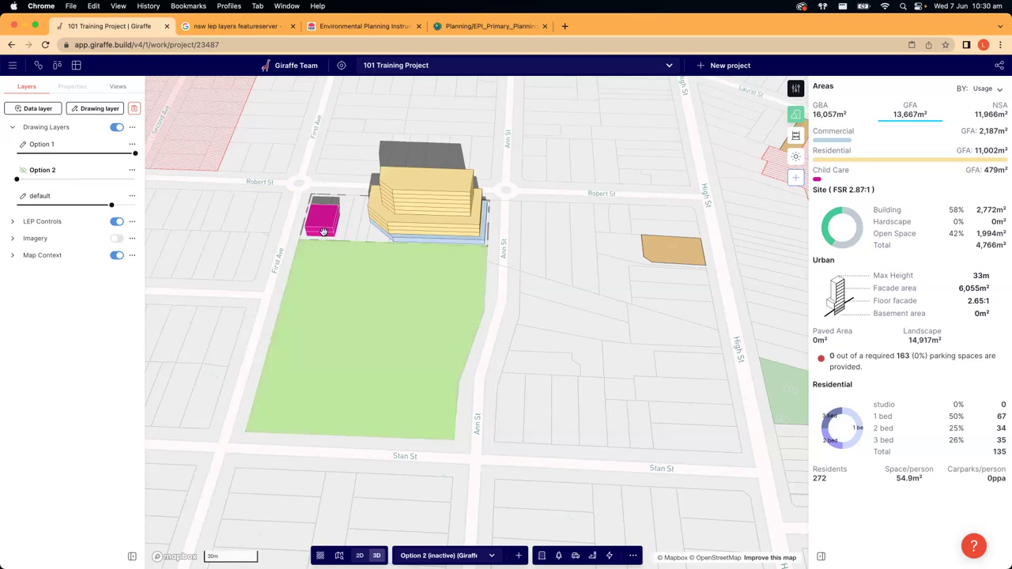
right_click_drag(242, 262, 201, 286)
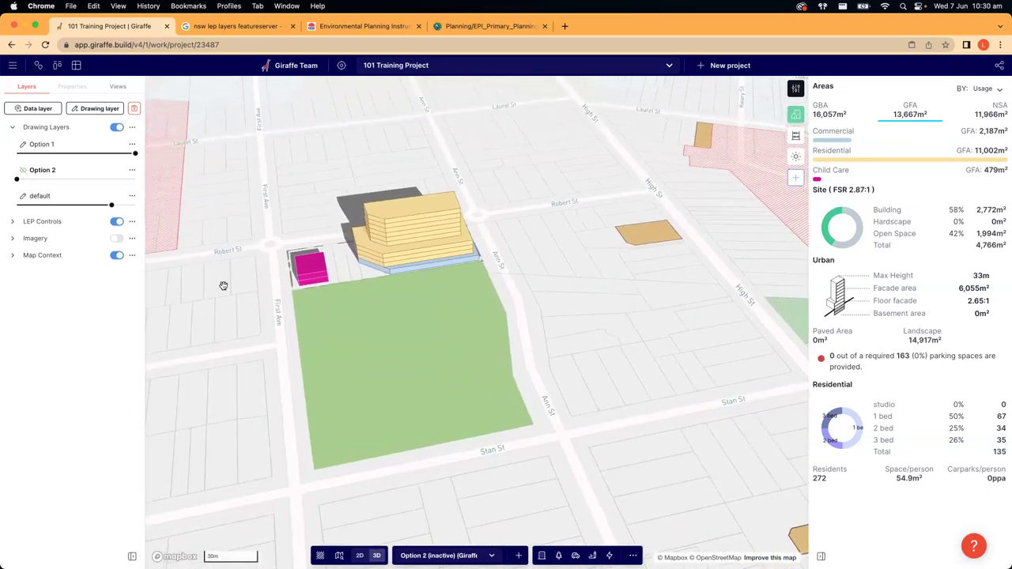
scroll(374, 168, "down", 3)
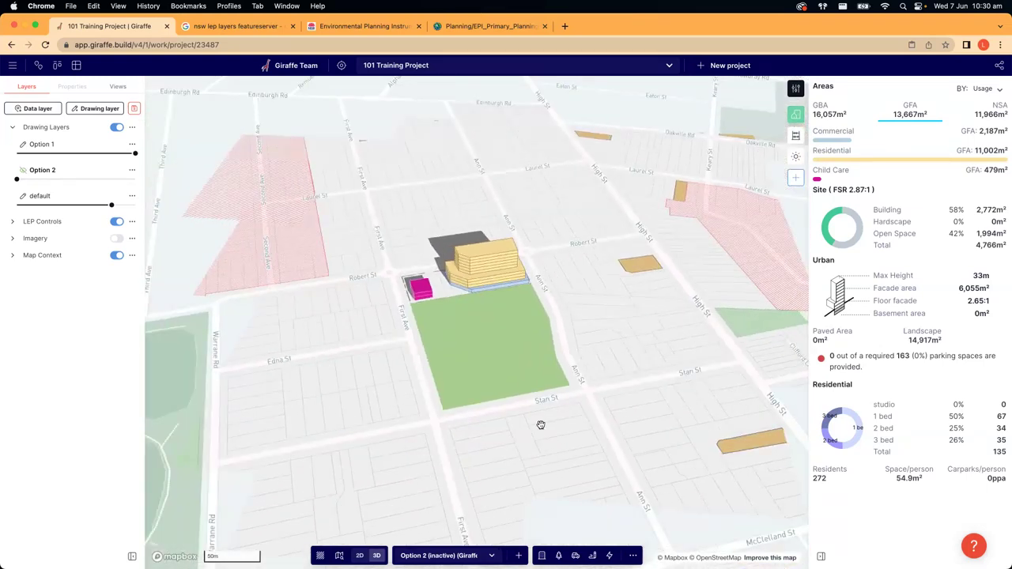
right_click_drag(598, 371, 524, 256)
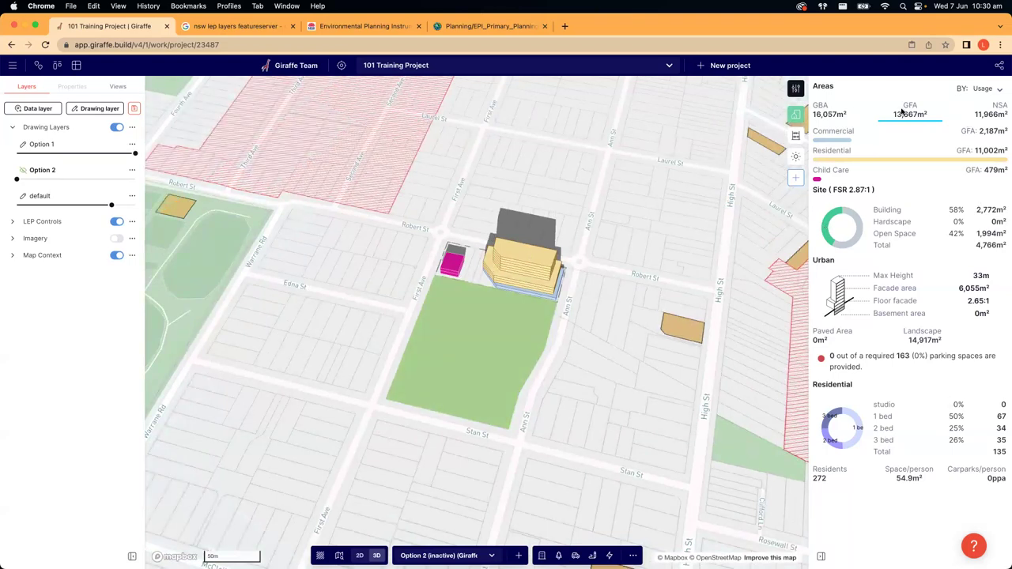
right_click_drag(600, 282, 608, 272)
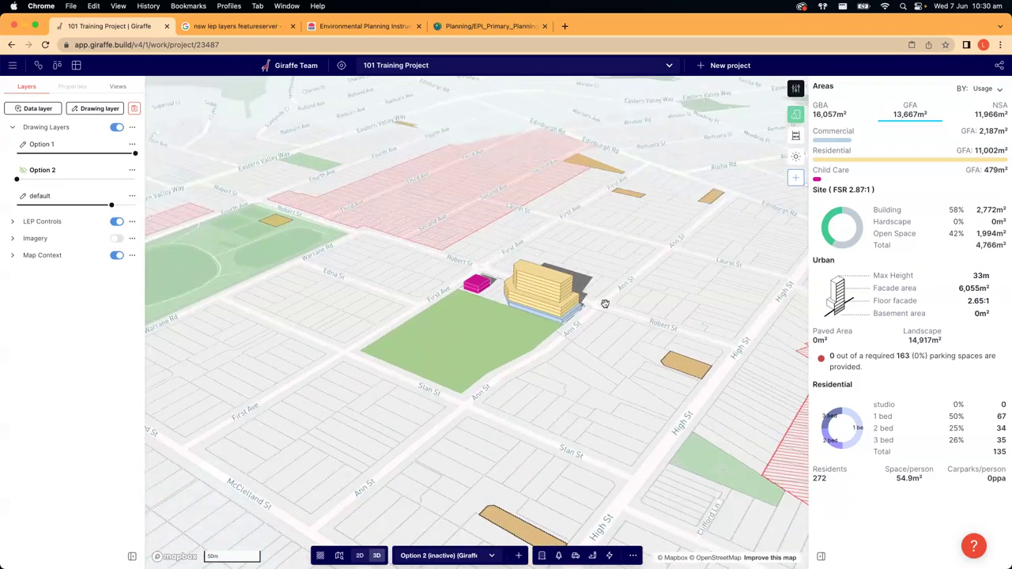
right_click_drag(408, 271, 452, 270)
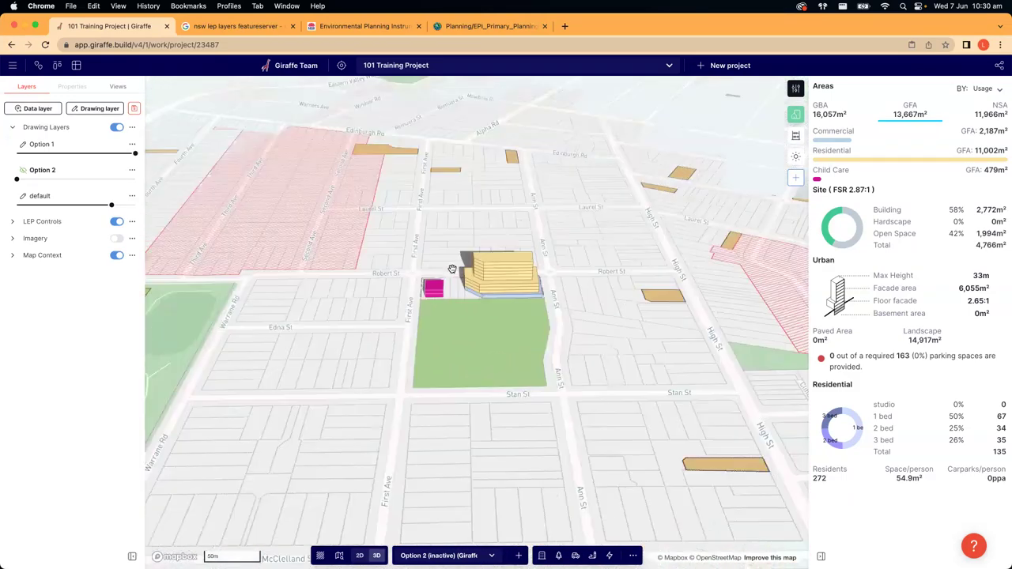
right_click_drag(569, 426, 338, 422)
right_click_drag(444, 541, 526, 381)
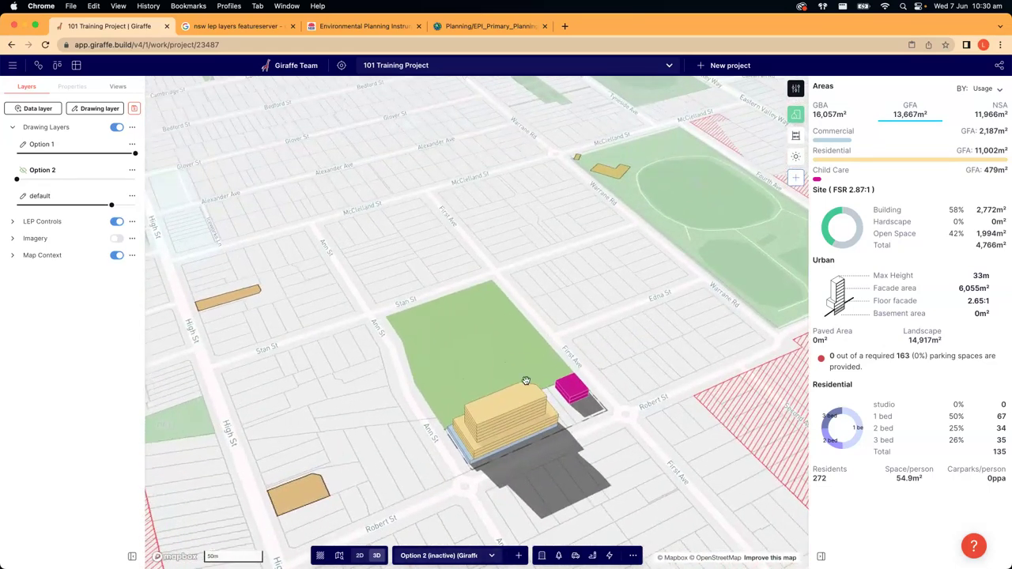
left_click(459, 555)
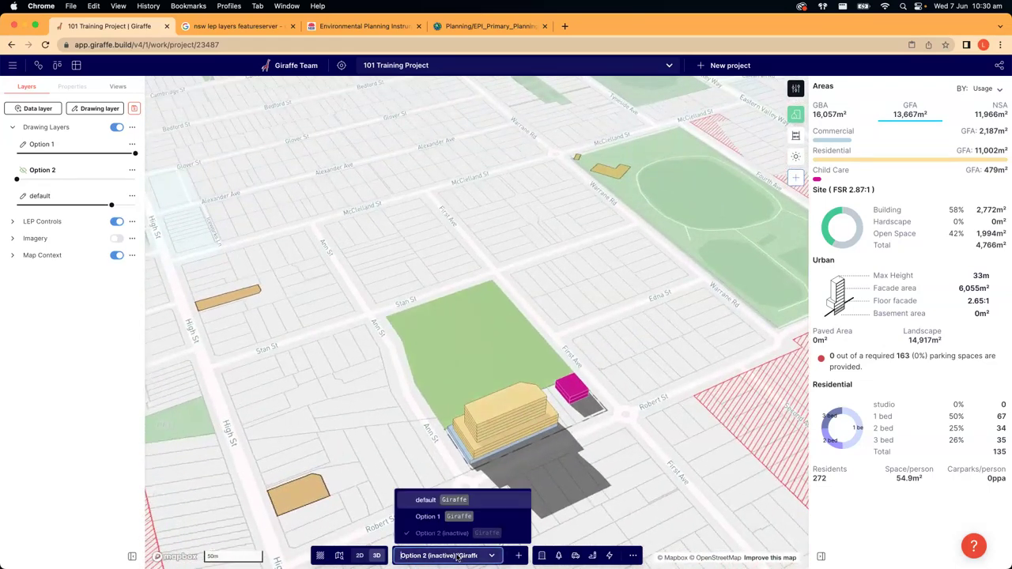
- Select Option 1 as the active design option and bring up the annotation types
left_click(430, 517)
scroll(413, 407, "up", 5)
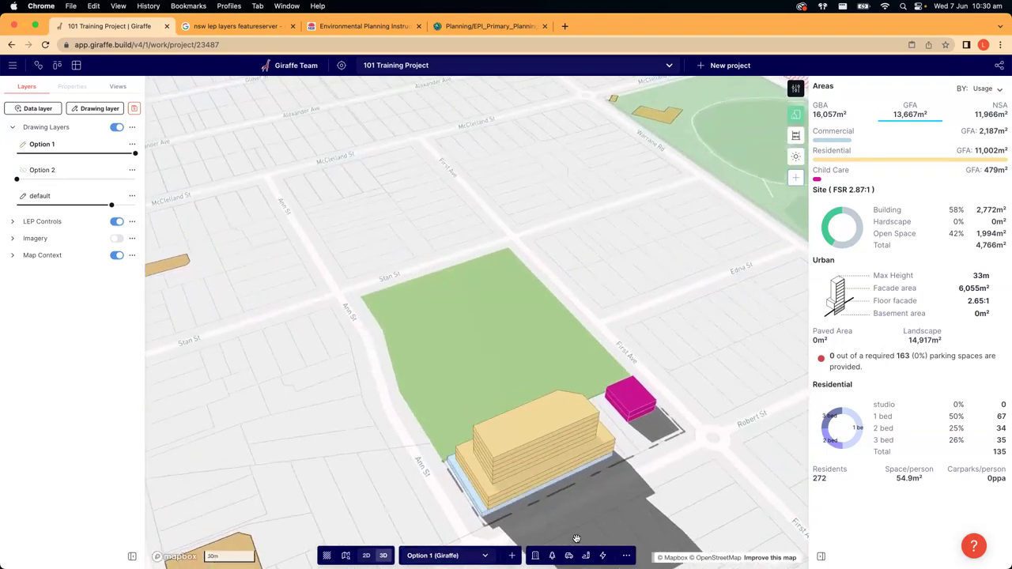
left_click(586, 555)
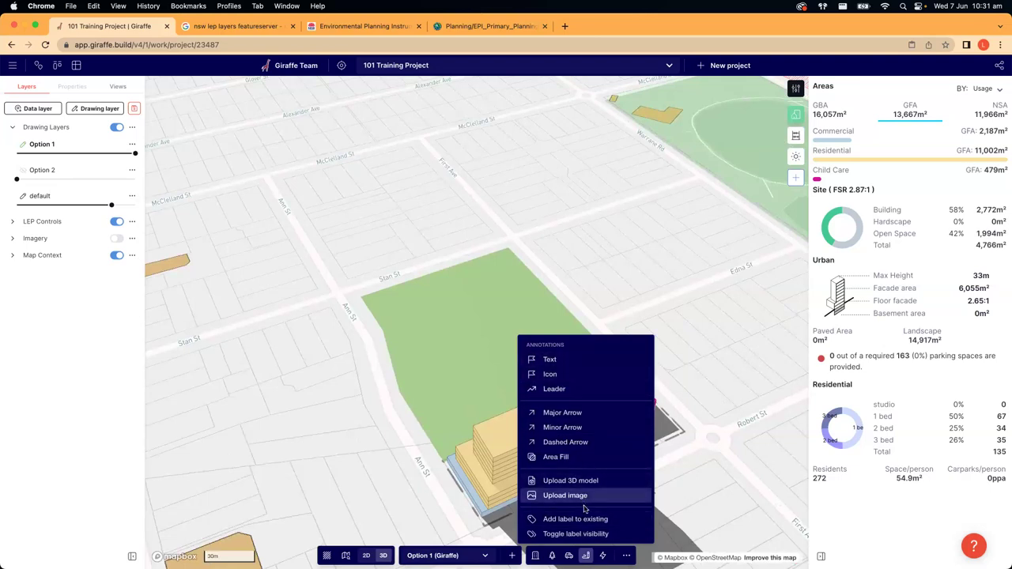
- Pin a square text marker reading 'Bus Stop' at the site's Ann St corner
left_click(551, 361)
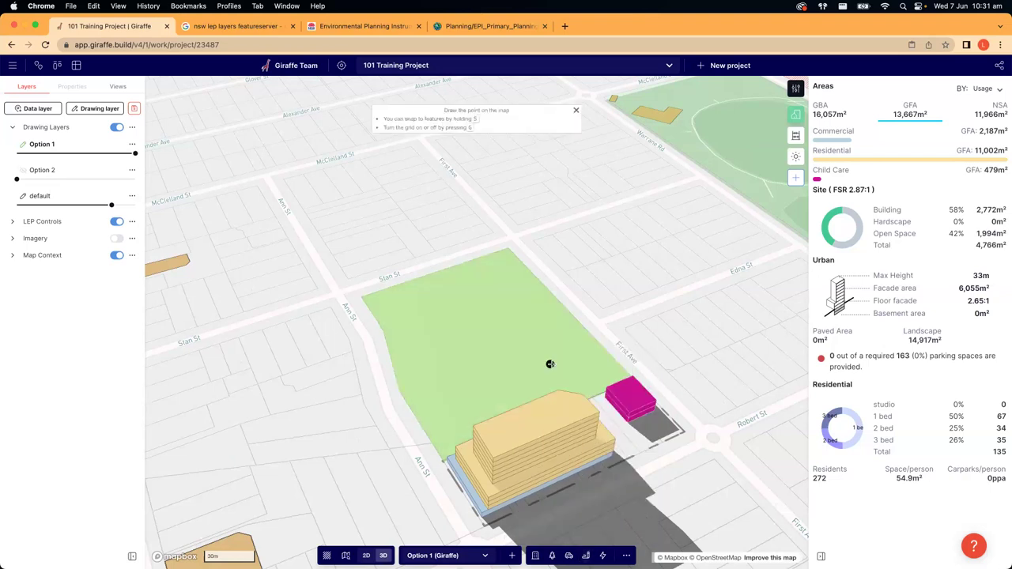
left_click(367, 337)
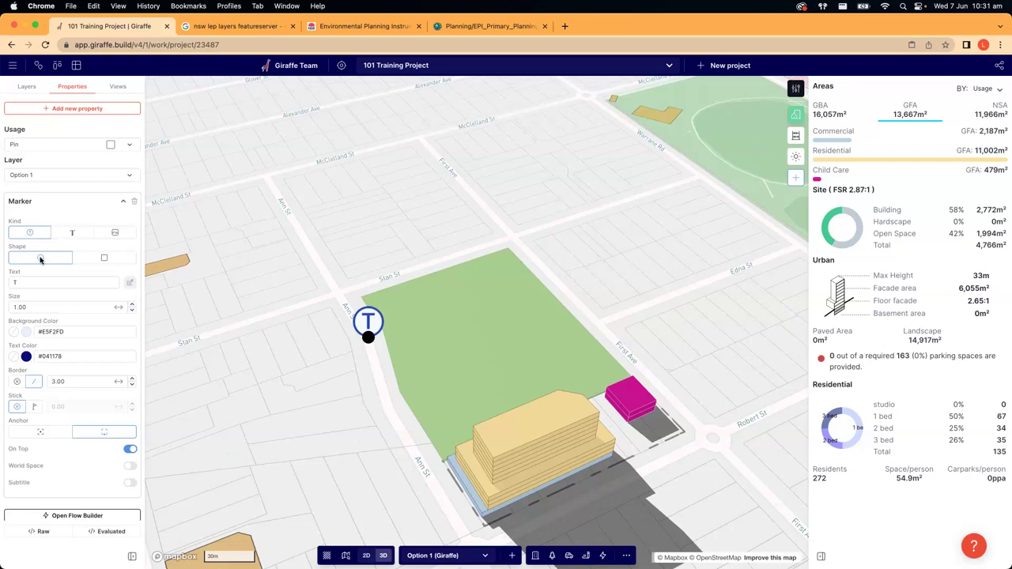
left_click(103, 259)
scroll(100, 261, "down", 1)
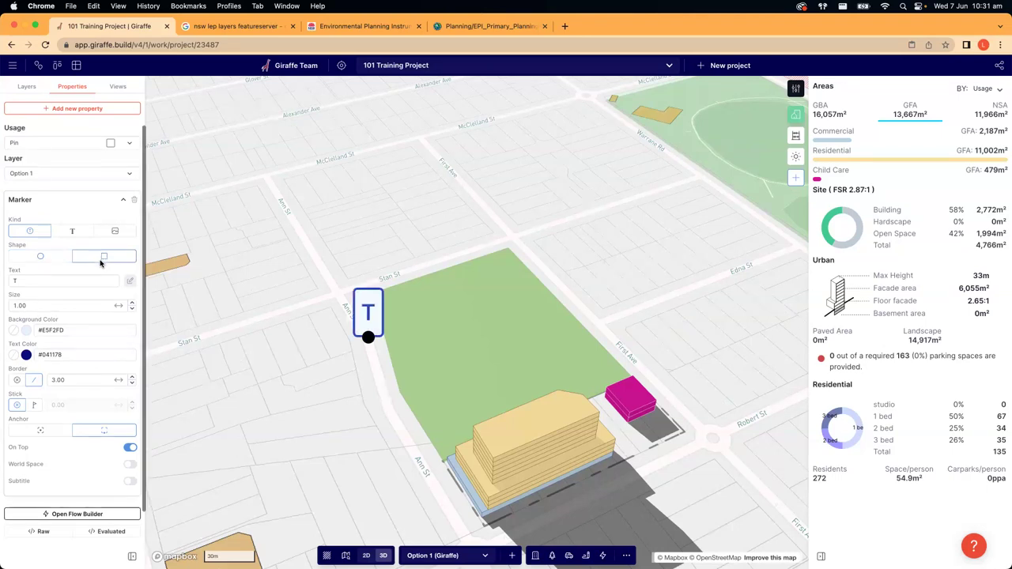
left_click(32, 278)
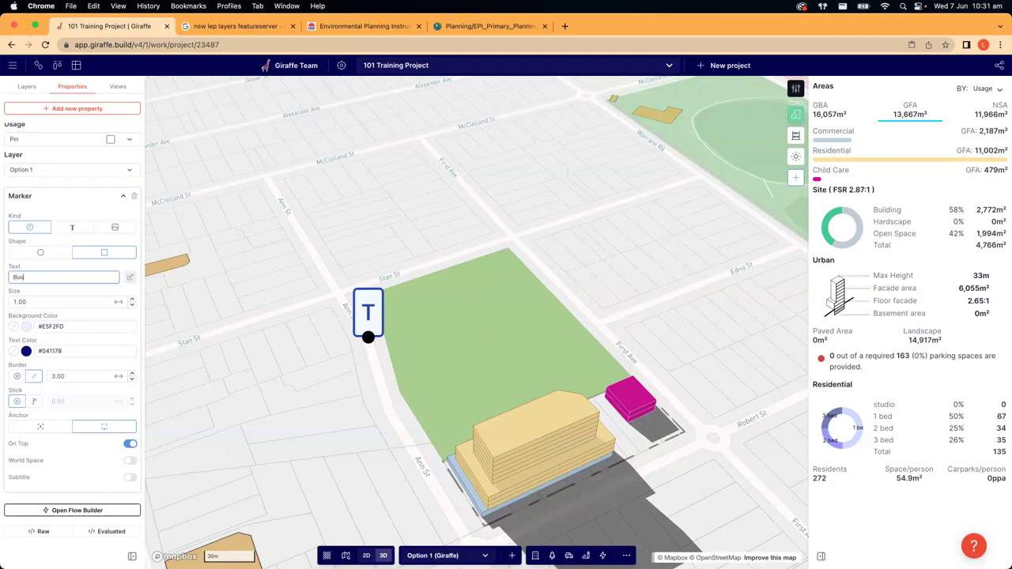
type("Bus Stop")
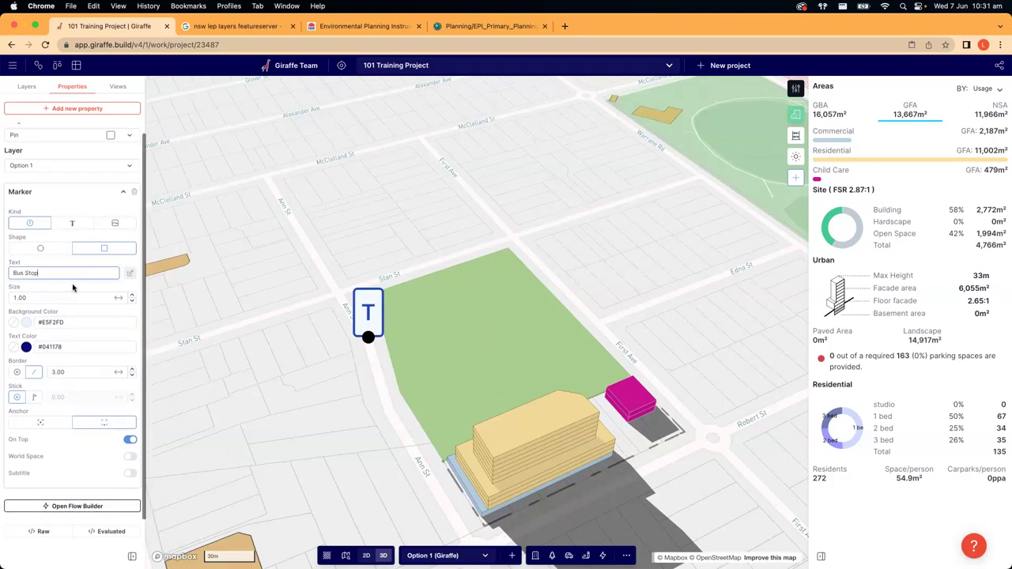
left_click(72, 287)
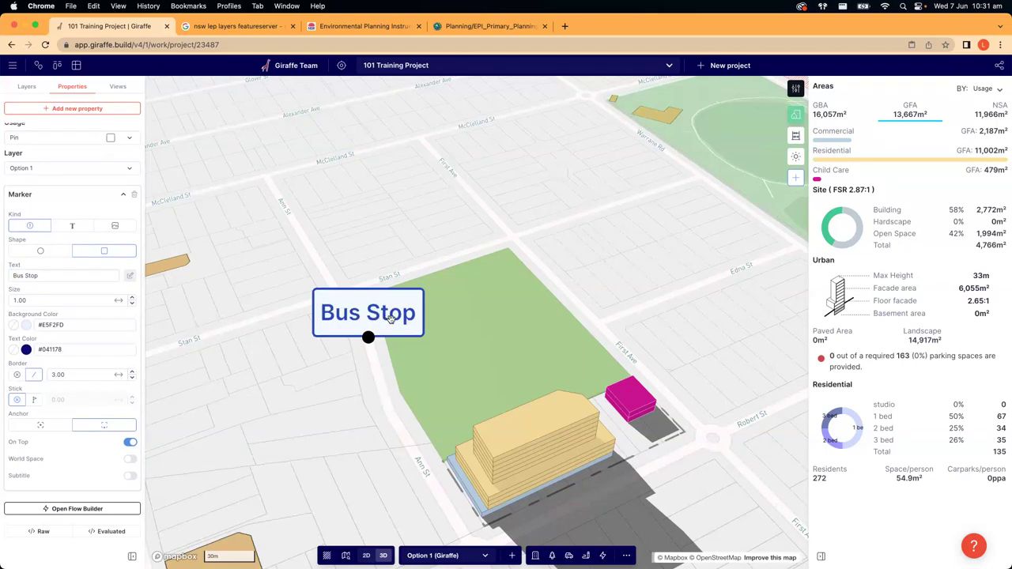
left_click(27, 327)
- Give the Bus Stop label a black background and white text
left_click_drag(97, 380, 128, 448)
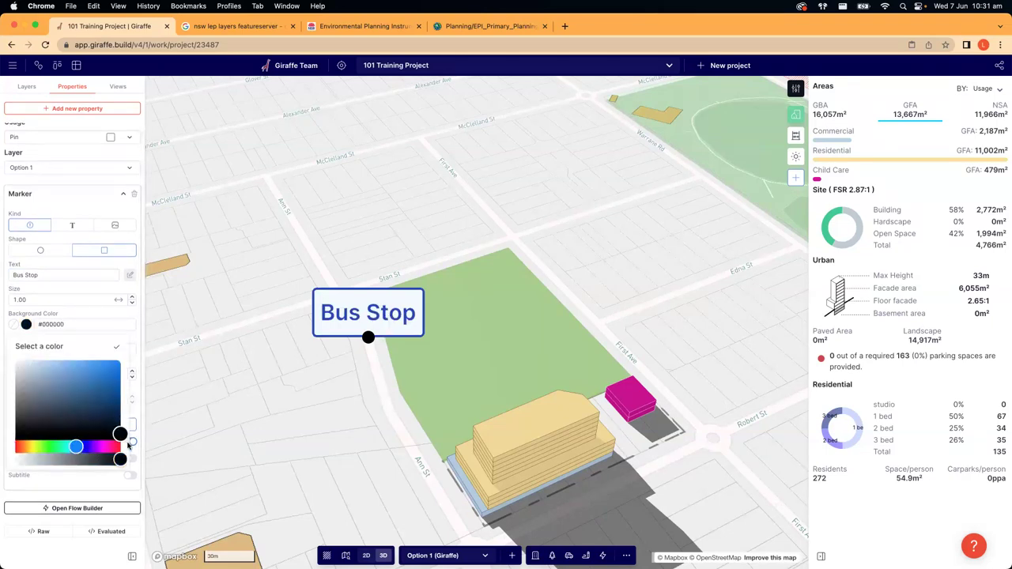
left_click(6, 336)
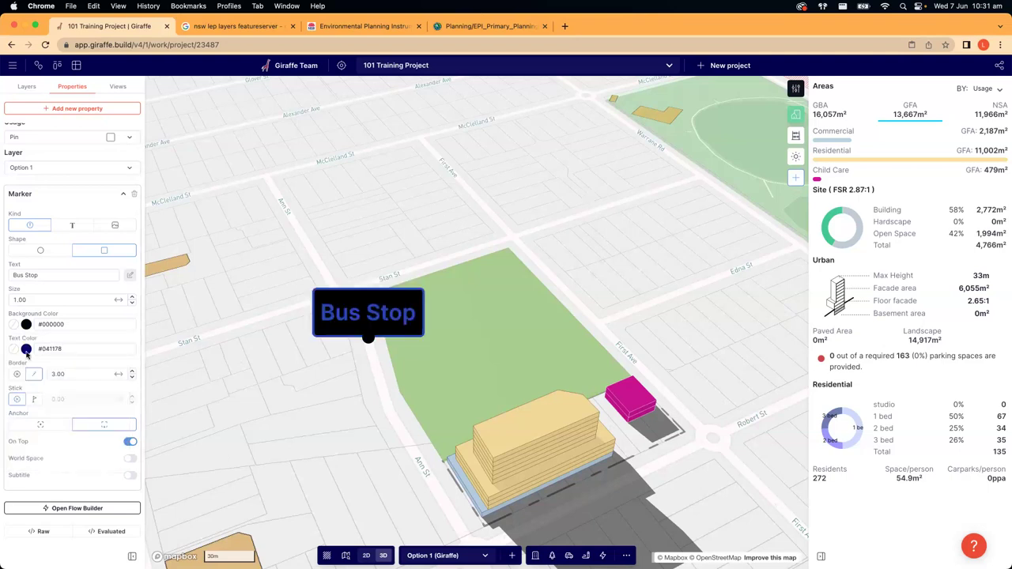
left_click(26, 348)
left_click(6, 315)
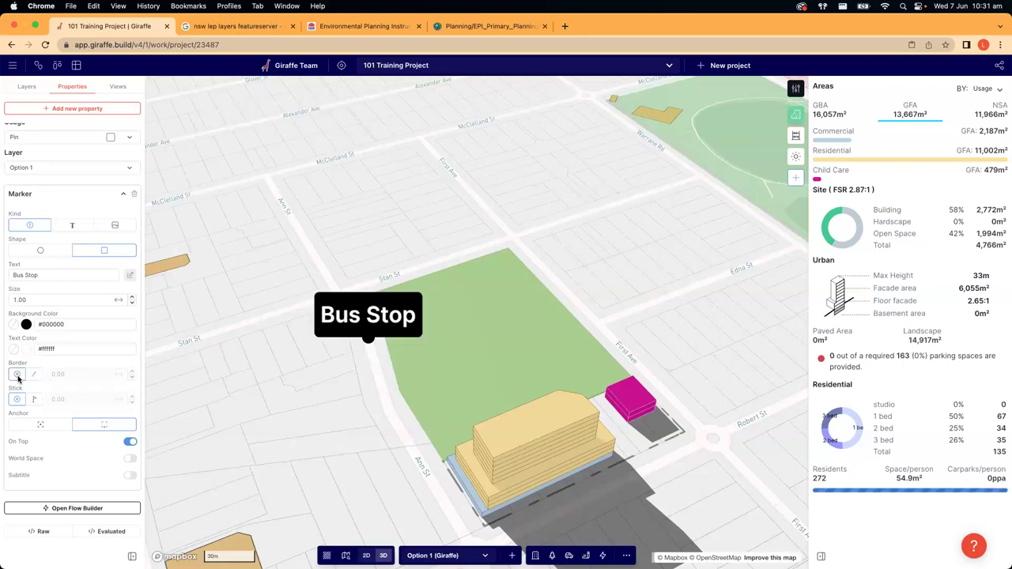
- Leave the label without a border and mount it on a stick of length 100
left_click(34, 376)
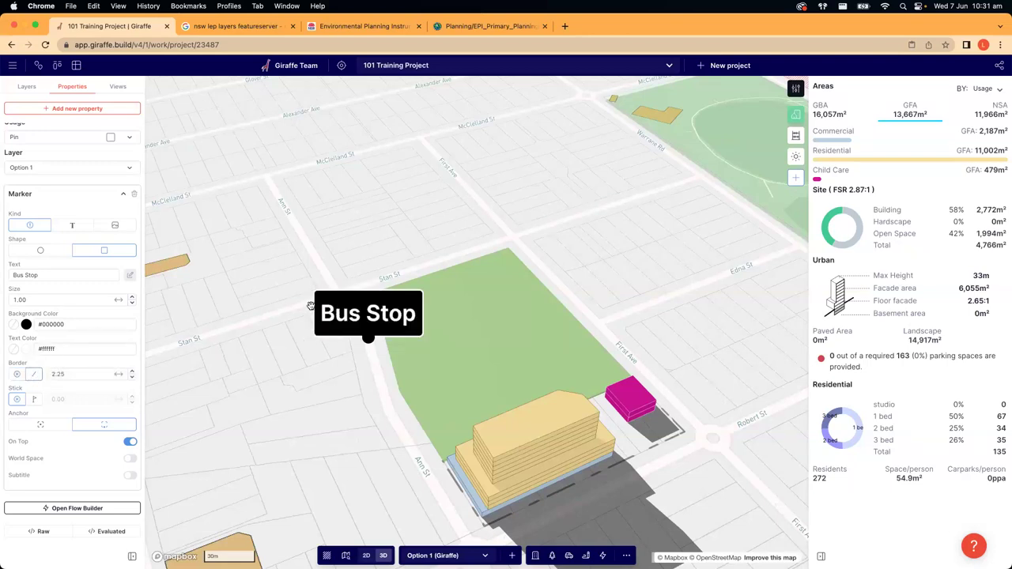
left_click(16, 374)
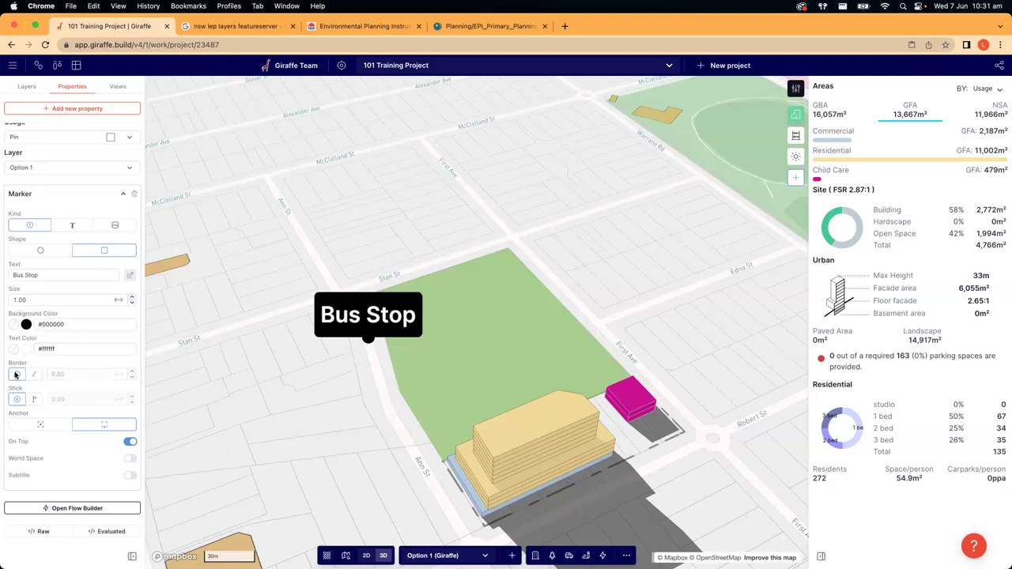
left_click(34, 376)
type("1")
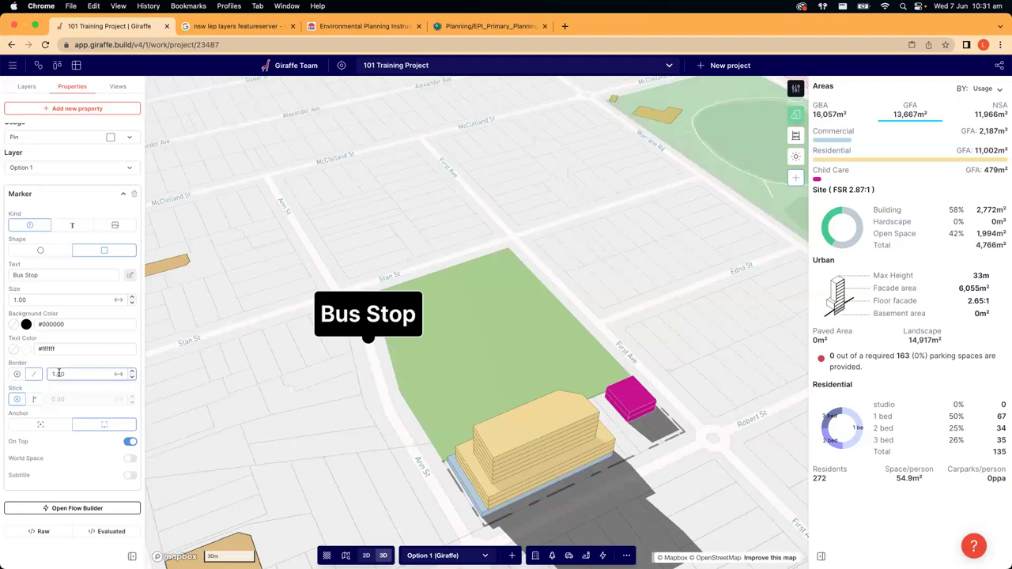
left_click(17, 375)
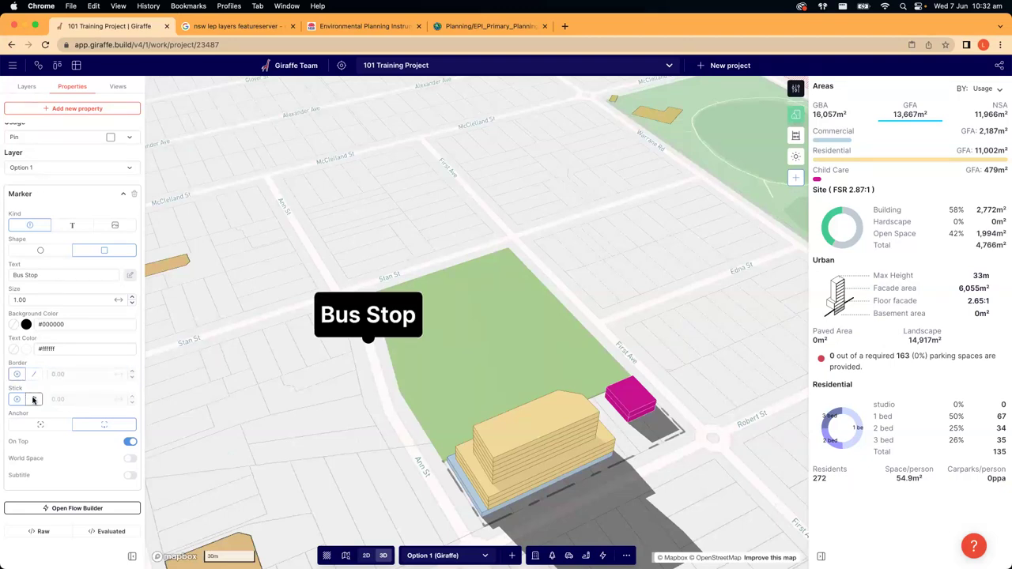
left_click(33, 400)
double_click(61, 399)
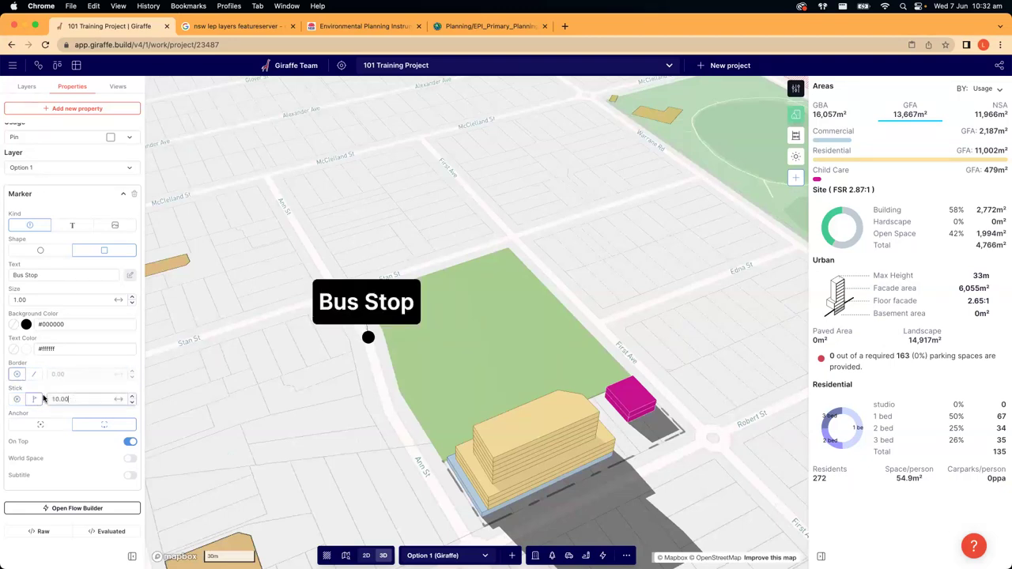
type("100")
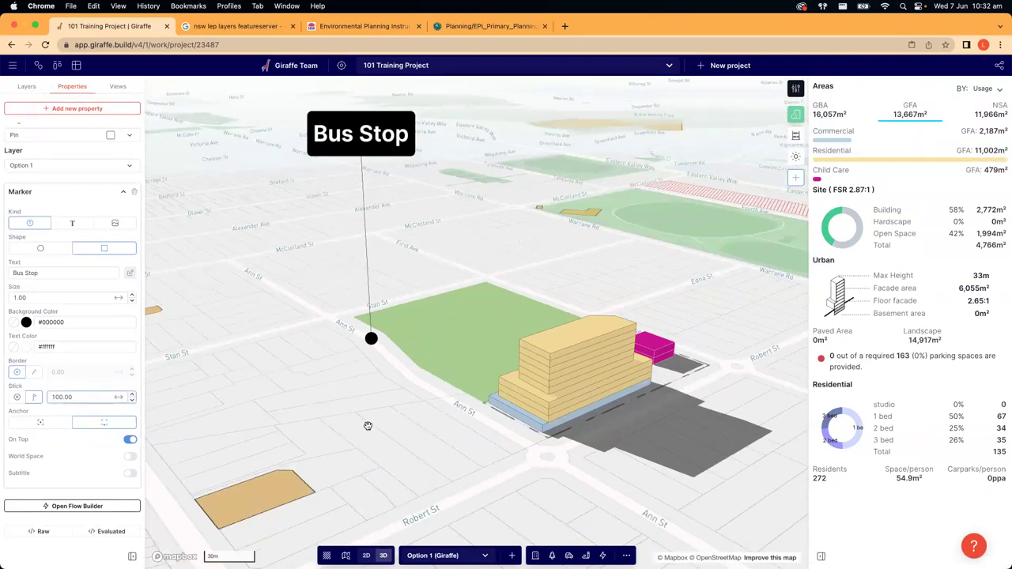
- Resize the Bus Stop label to 0.25 and shorten its stick to 20
scroll(364, 434, "down", 5)
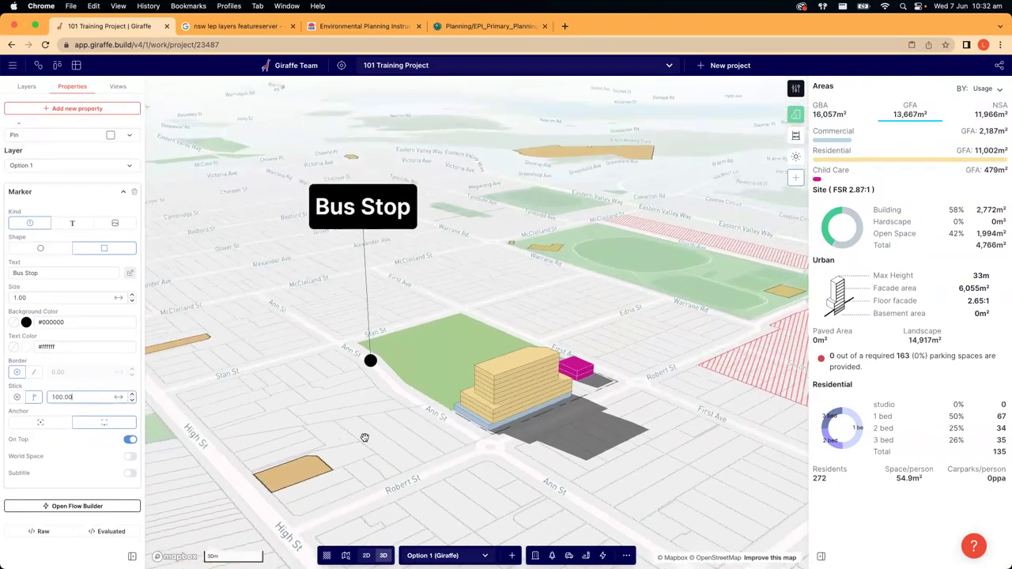
left_click(45, 296)
type("0")
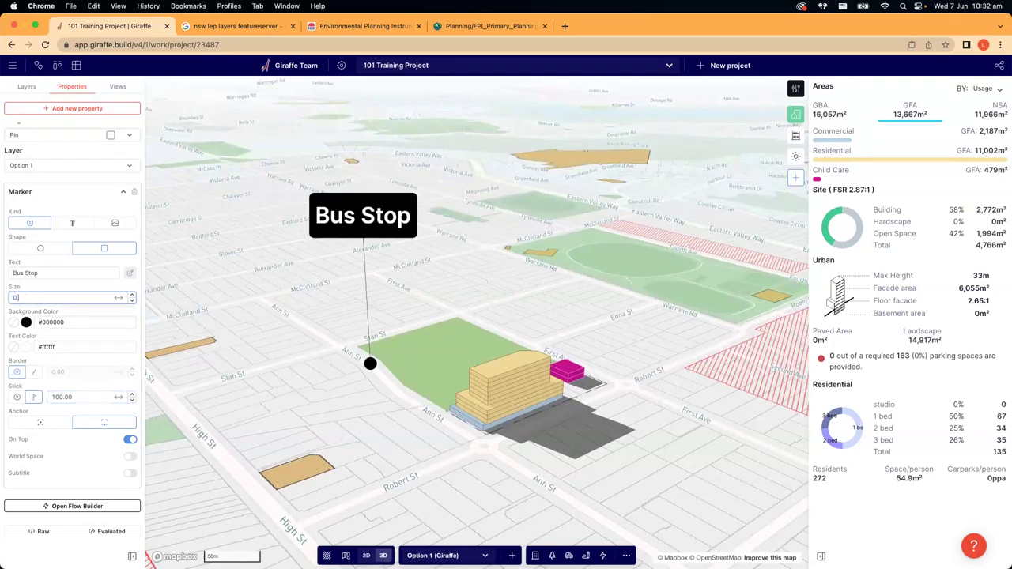
type(".50")
left_click_drag(26, 298, 4, 293)
type("0.25")
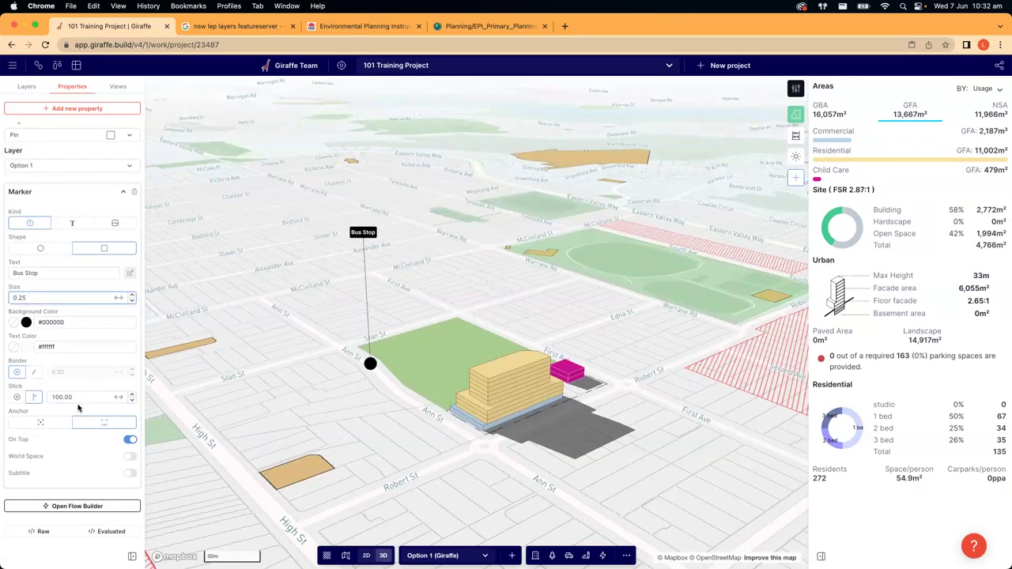
double_click(84, 397)
type("20")
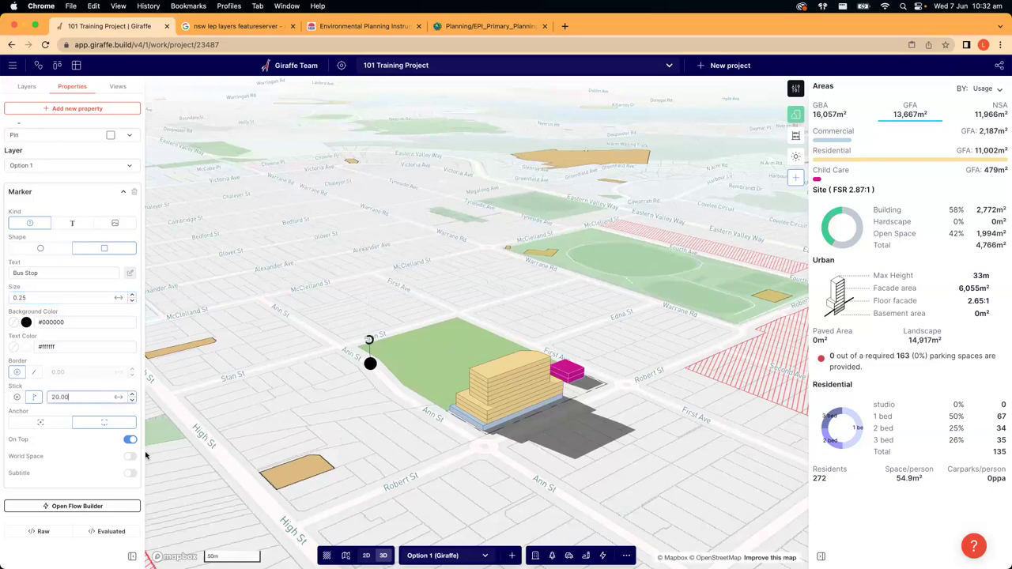
left_click(411, 426)
right_click_drag(411, 426, 411, 441)
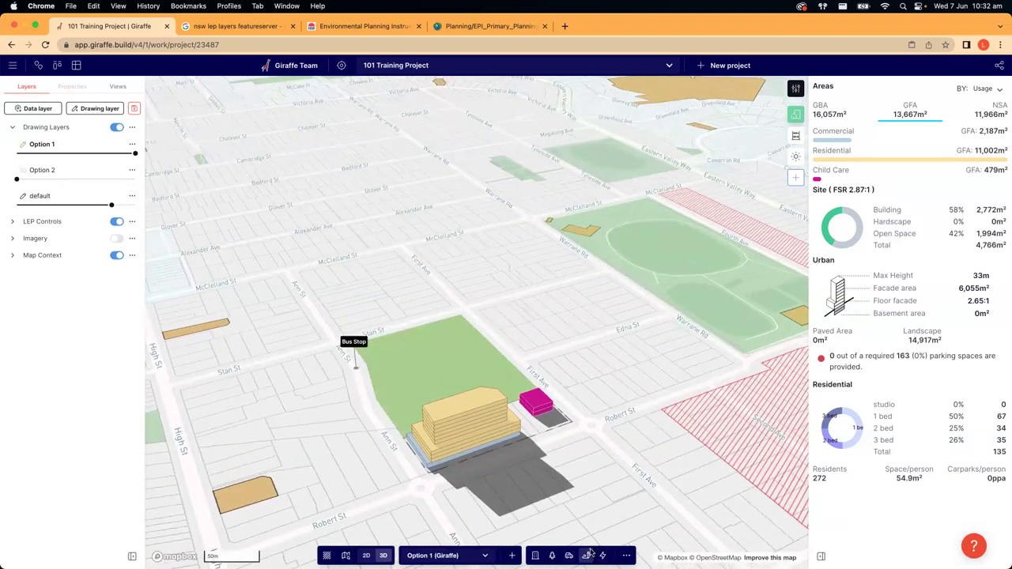
- Drop a round pin marker beside the site and set its text to B
left_click(587, 554)
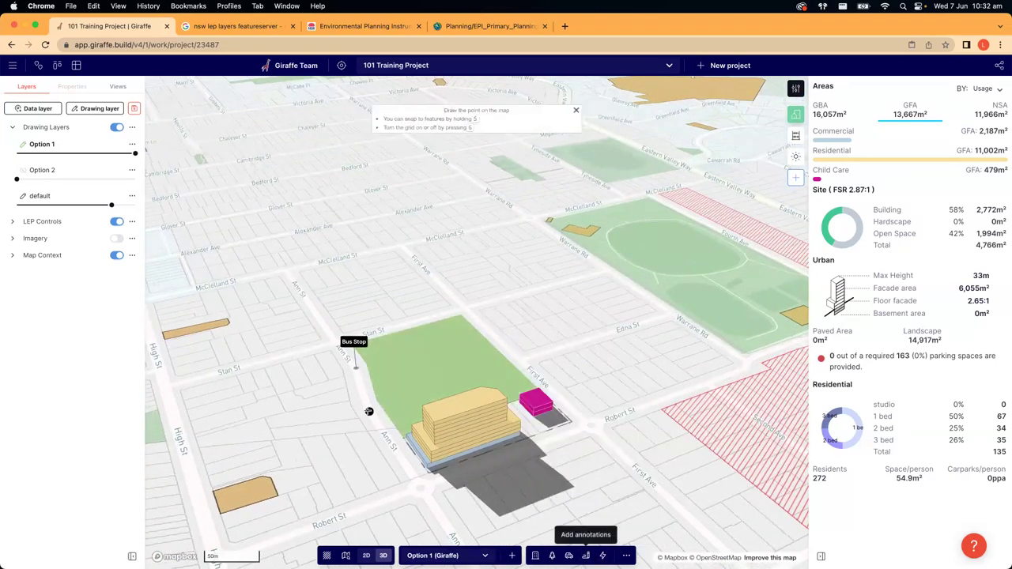
left_click(365, 412)
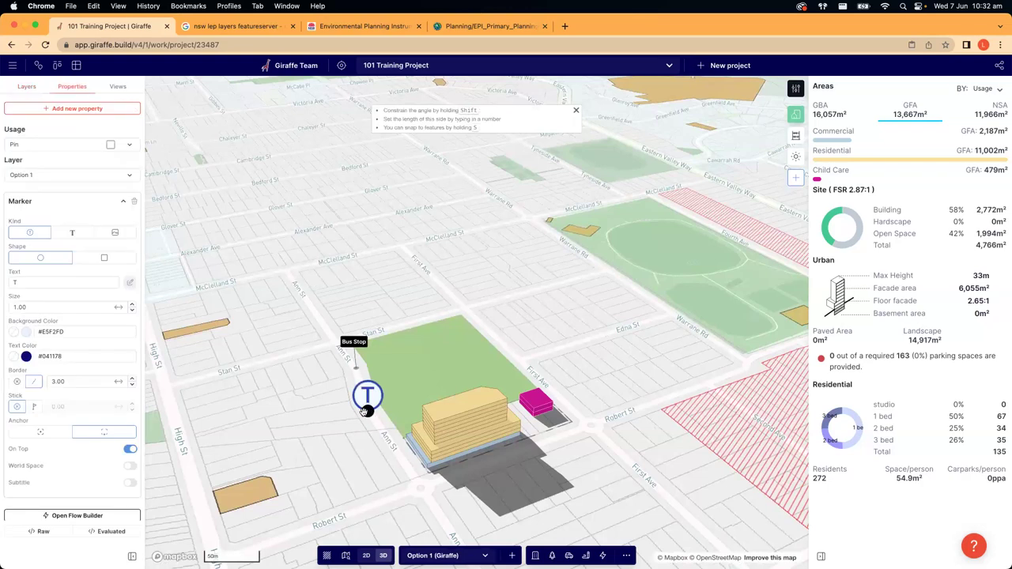
left_click(27, 280)
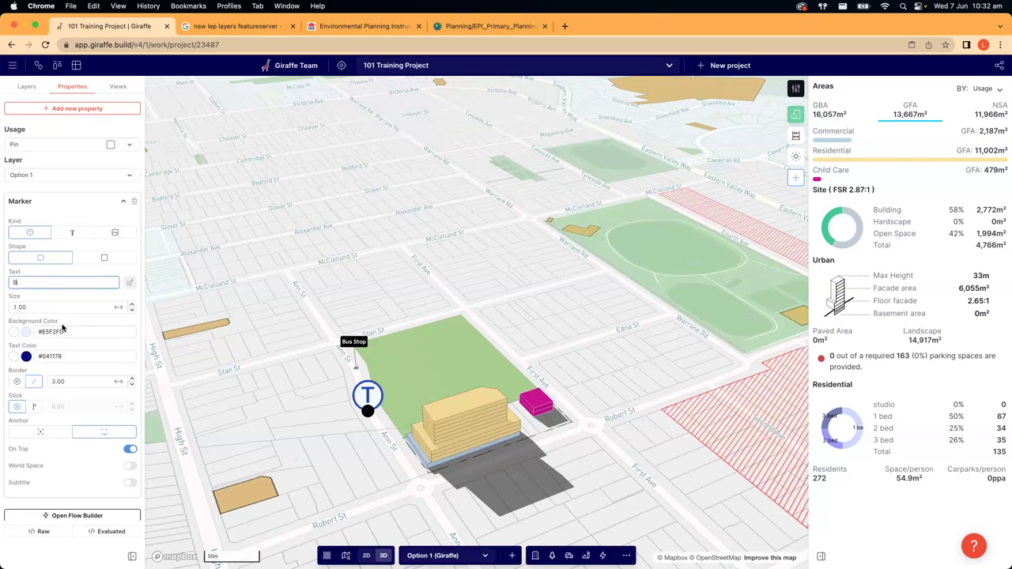
key("Return")
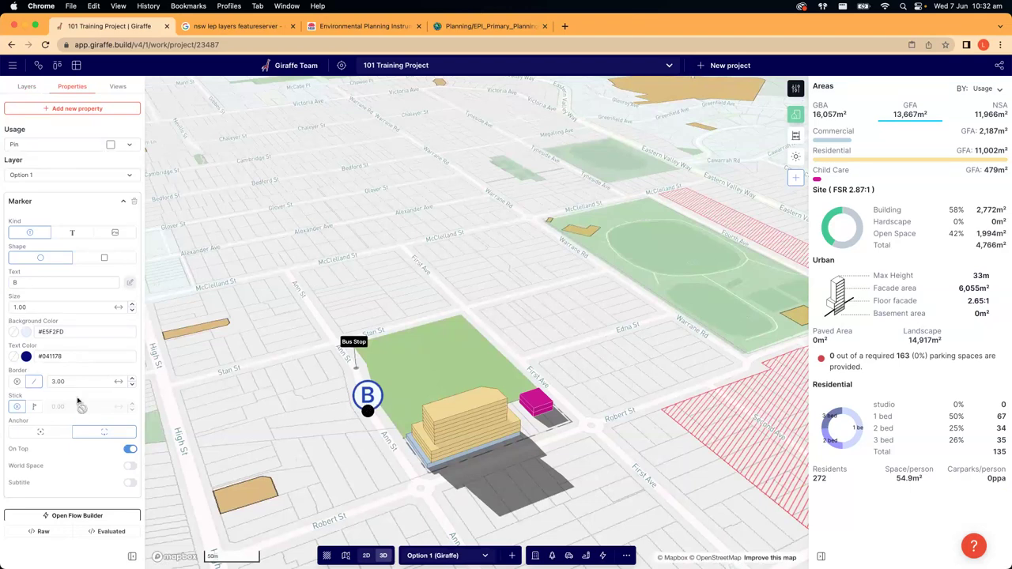
- Give the B pin a vivid blue background
left_click(26, 333)
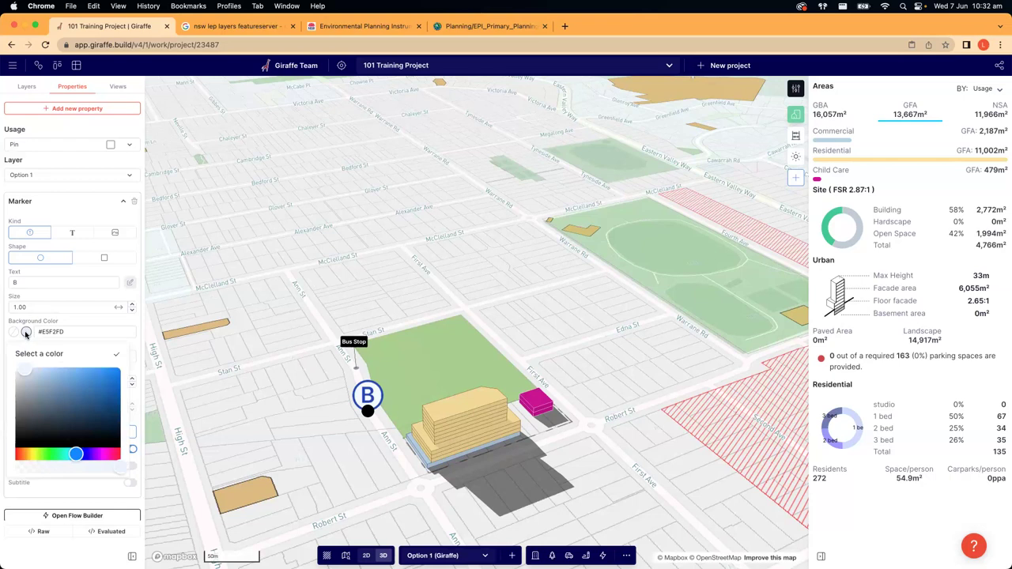
left_click(59, 371)
left_click_drag(59, 372, 85, 382)
left_click_drag(83, 452, 72, 457)
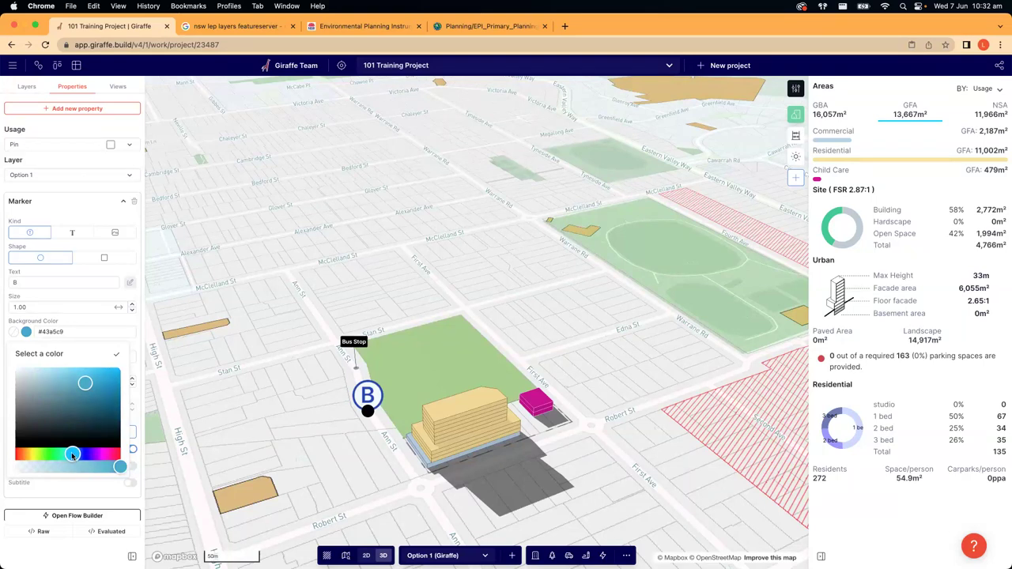
left_click(97, 371)
left_click(95, 319)
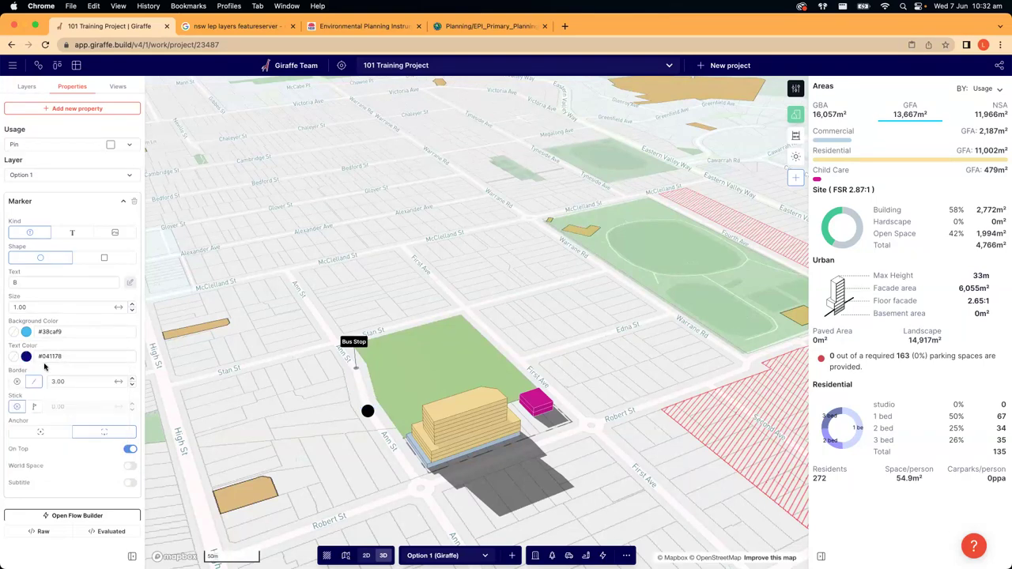
- Make the pin's lettering white and set its border width to 2
left_click(26, 356)
left_click_drag(35, 395, 5, 395)
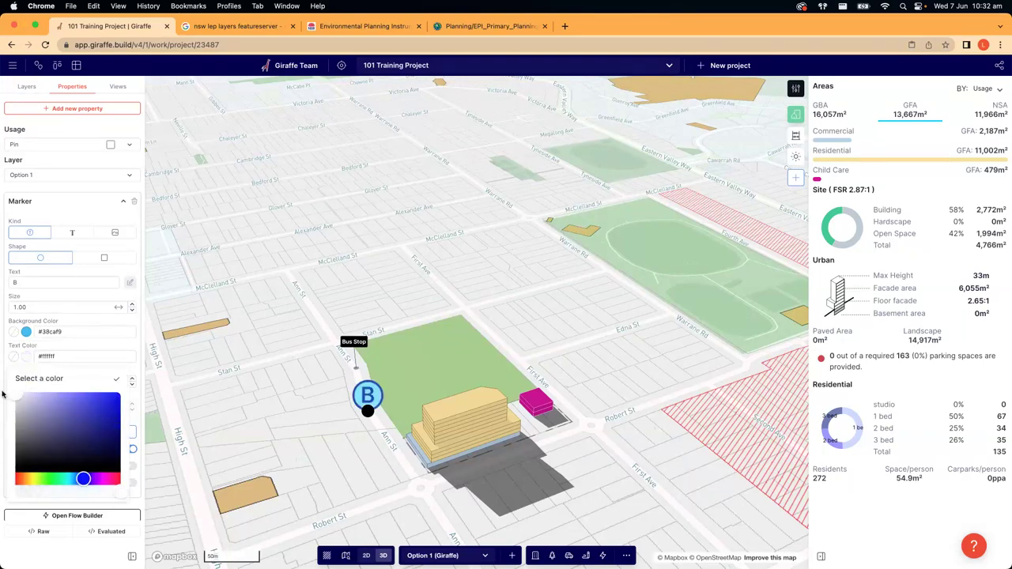
left_click(49, 348)
left_click(66, 383)
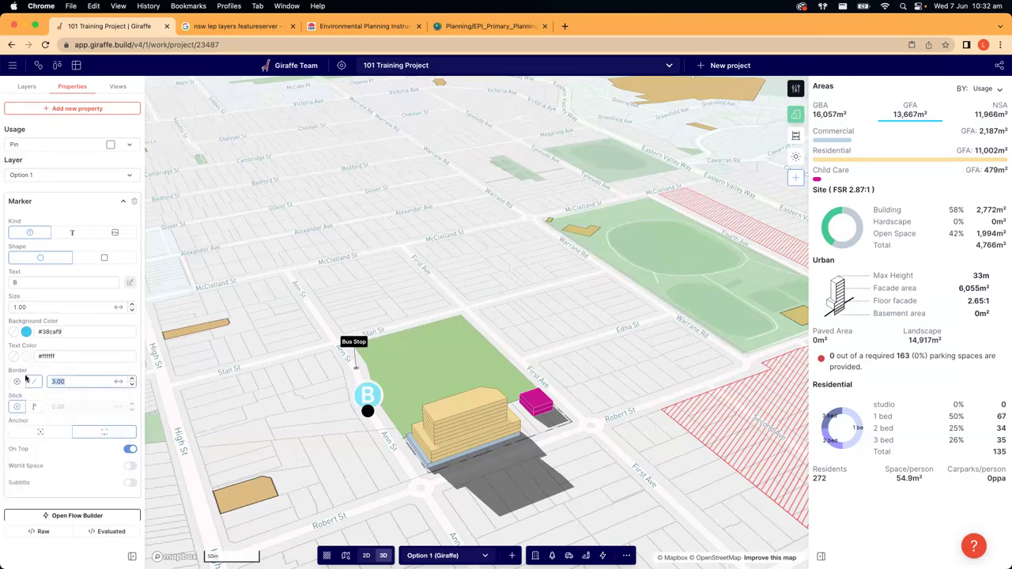
type("1")
key("BackSpace")
type("2")
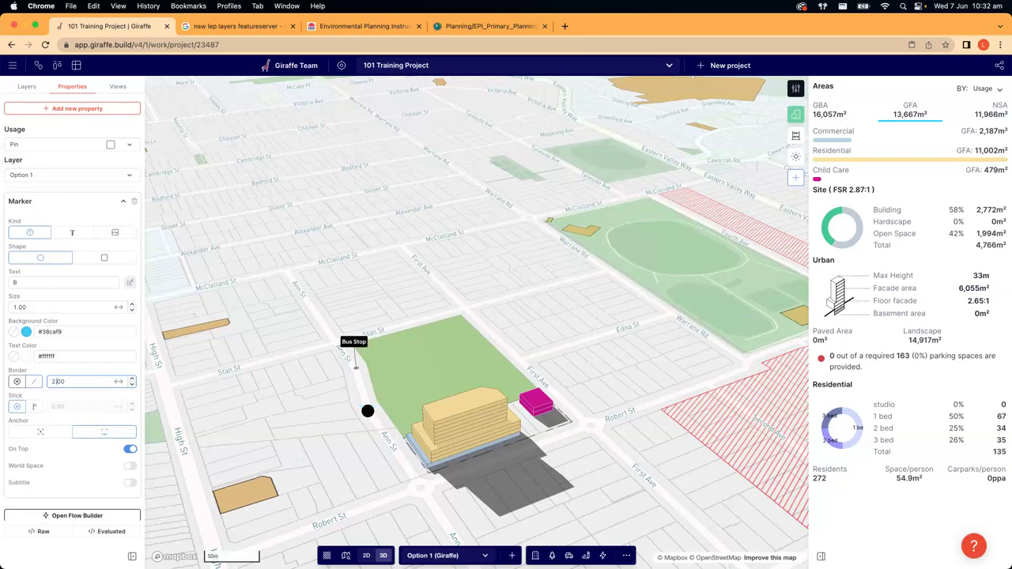
- Deepen the pin background to #11b1e6 and raise it on a 10.00 stick
left_click(26, 332)
left_click_drag(96, 373, 110, 376)
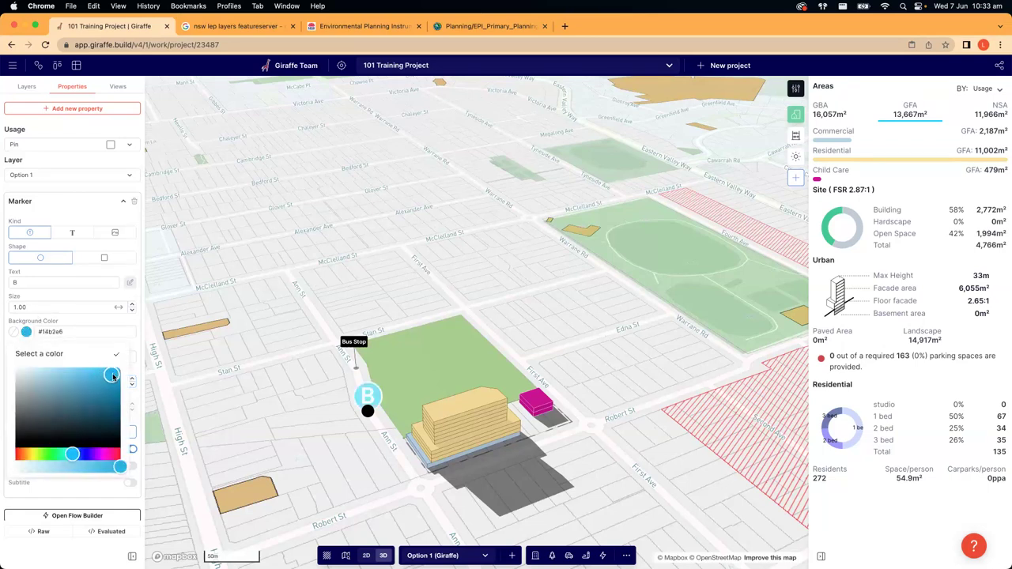
left_click(112, 331)
left_click(34, 407)
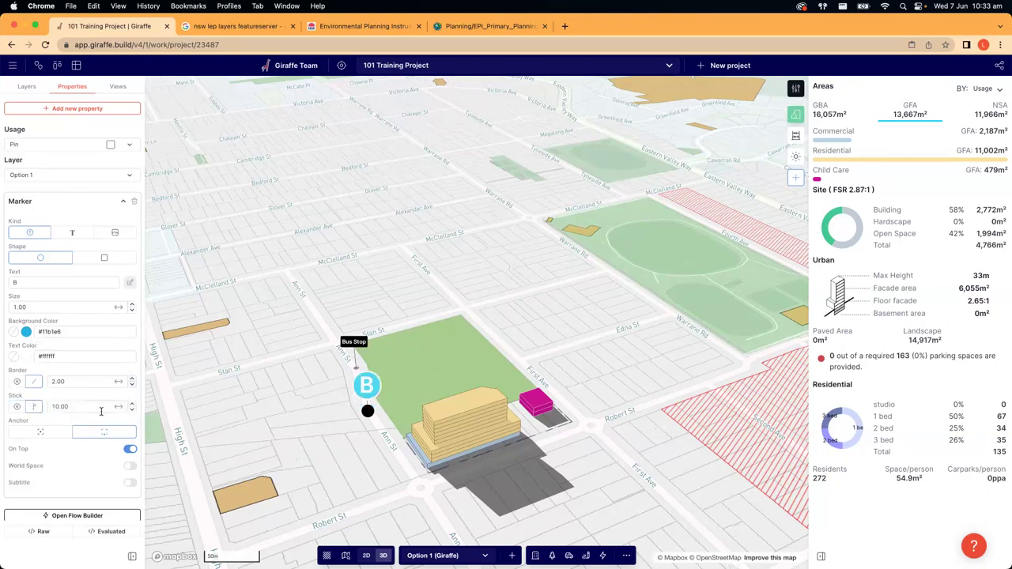
left_click(306, 427)
right_click_drag(321, 419, 507, 391)
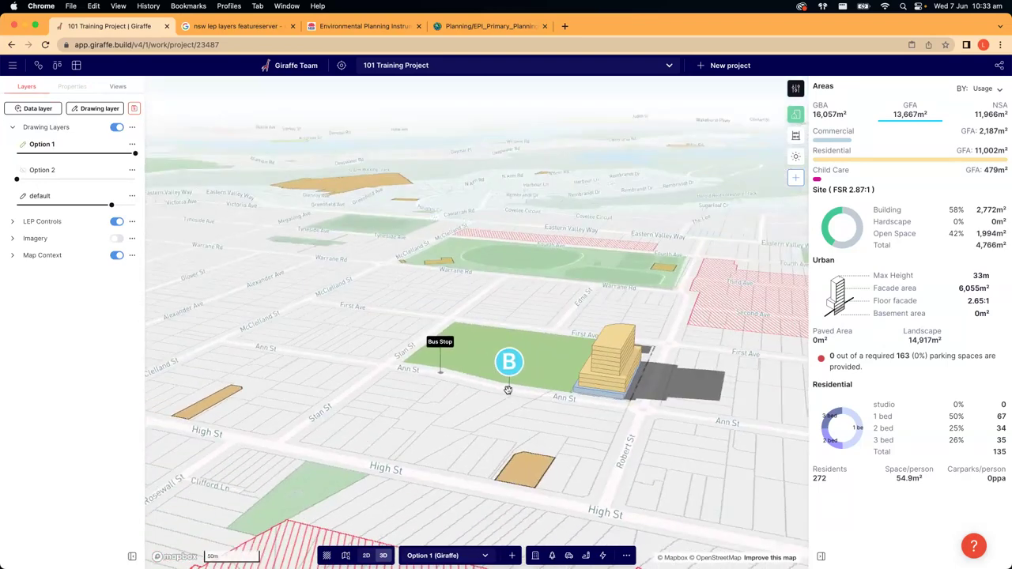
right_click_drag(535, 407, 372, 377)
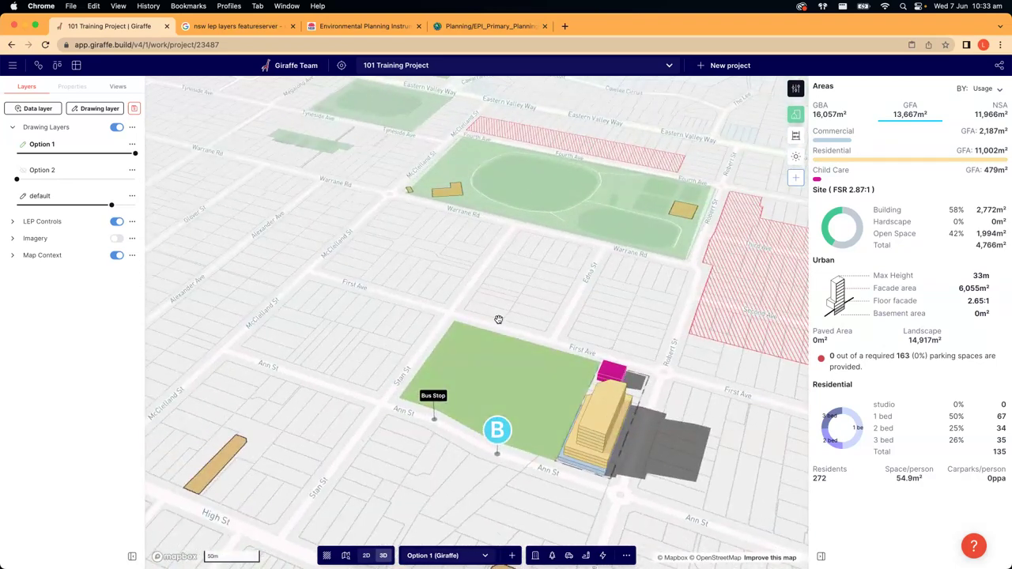
scroll(403, 364, "down", 5)
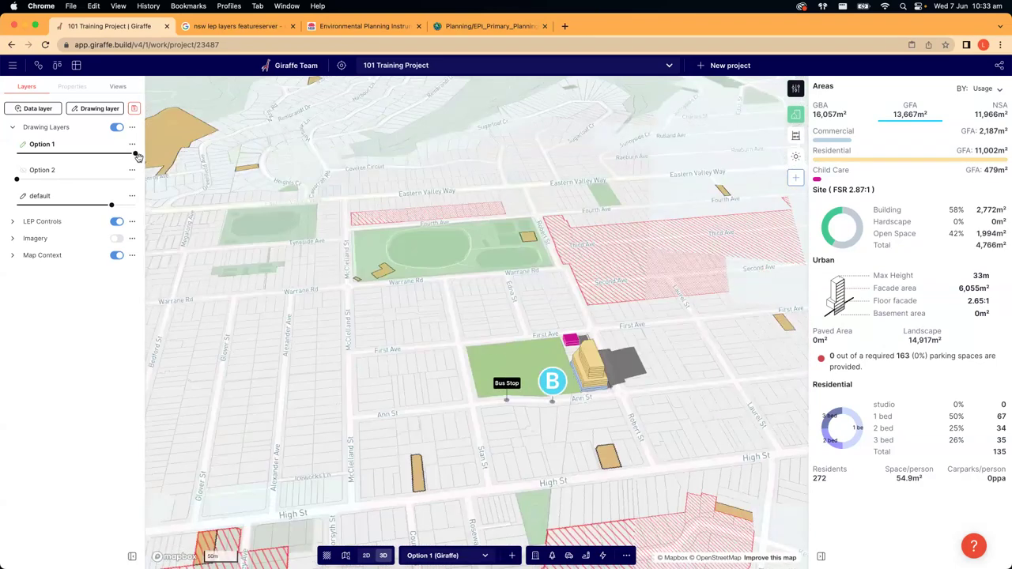
left_click_drag(136, 155, 177, 154)
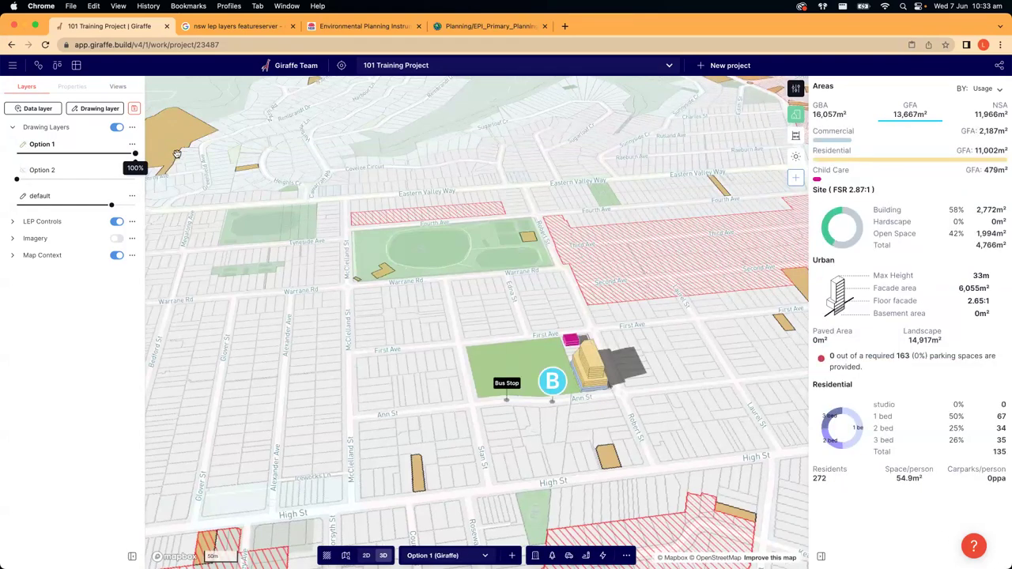
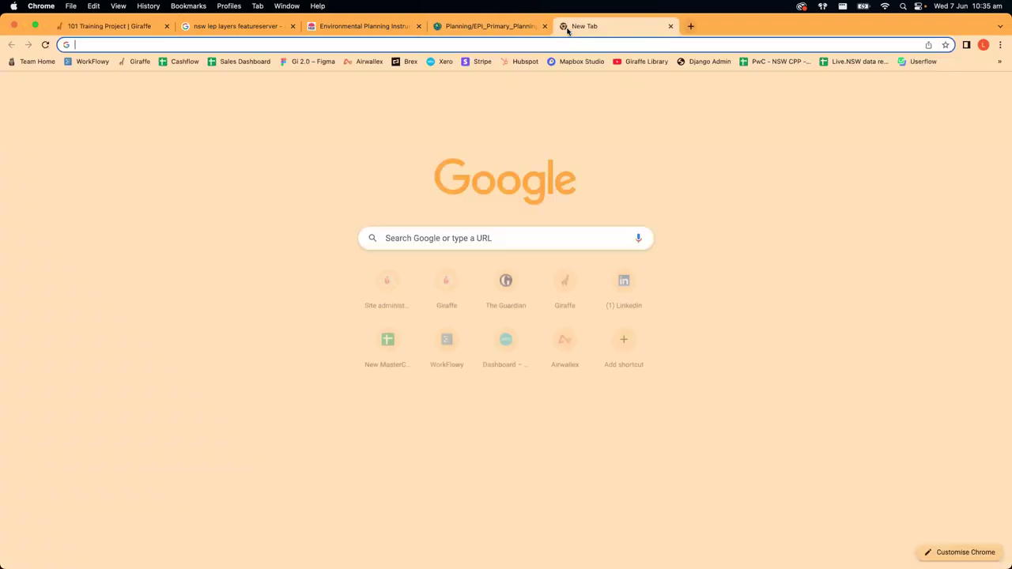
- Search Google Images for AERIAL, then change the search to topographic
type("AERIAL")
key("Return")
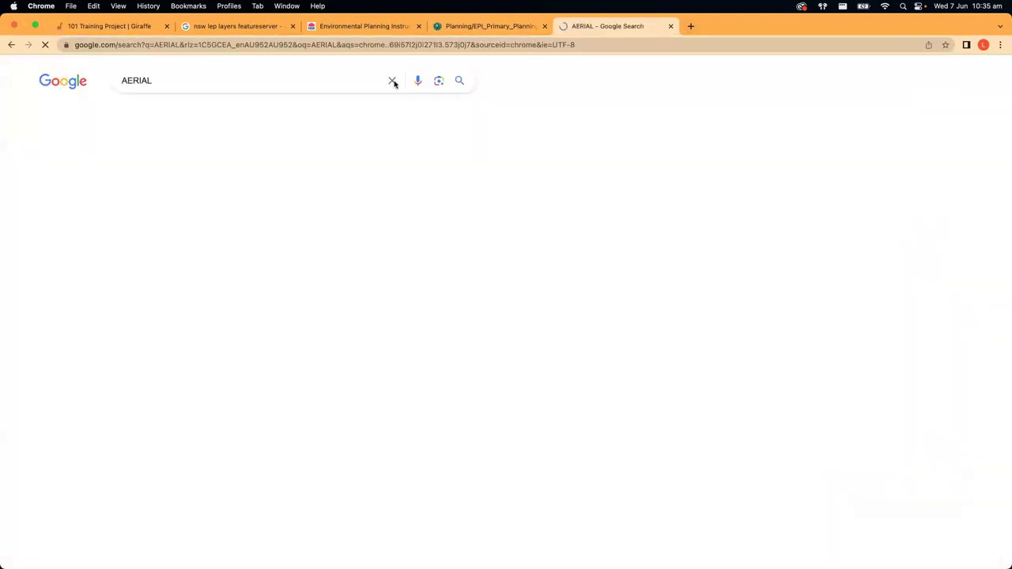
left_click(178, 105)
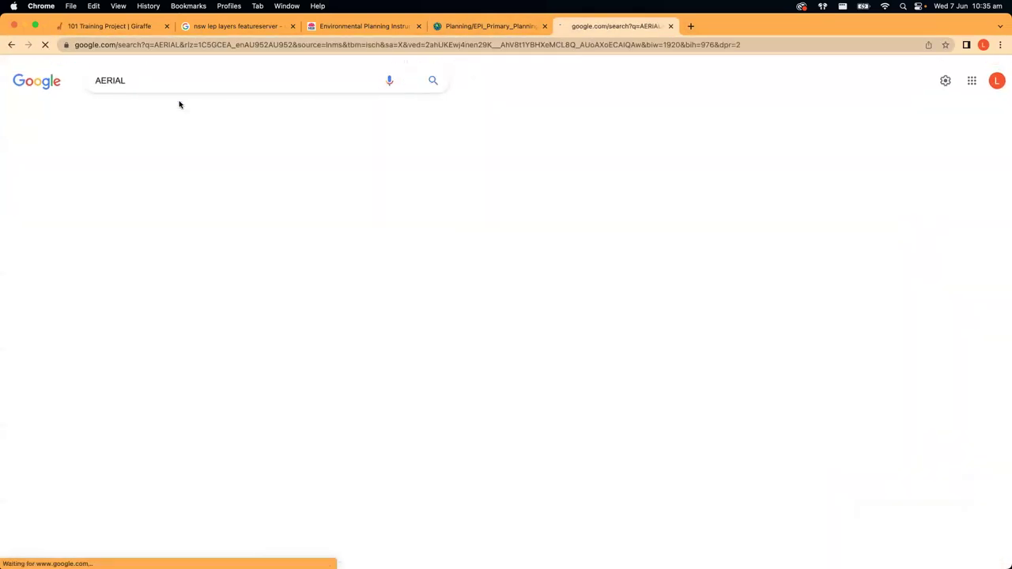
scroll(278, 249, "down", 3)
scroll(279, 249, "up", 3)
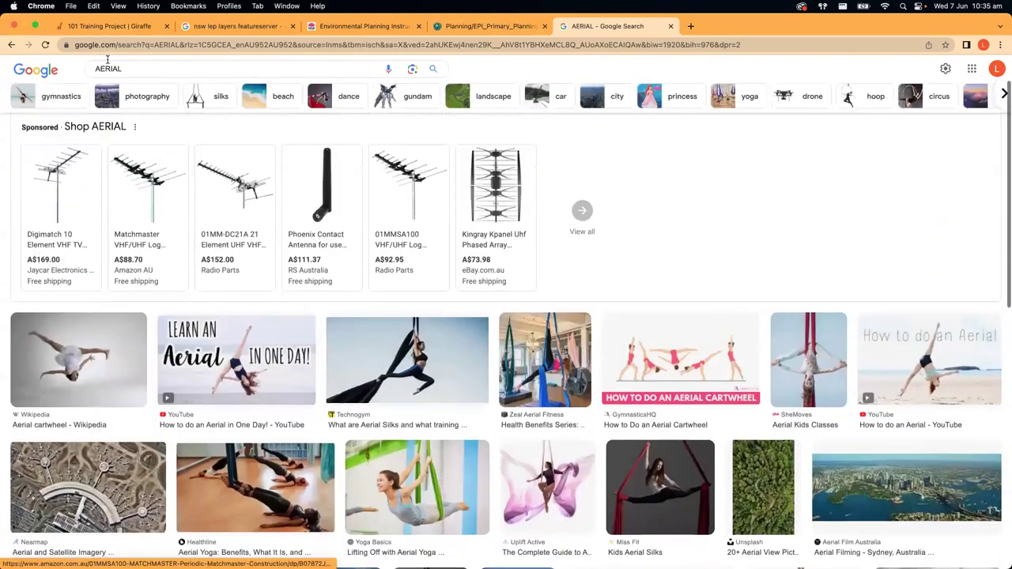
double_click(133, 80)
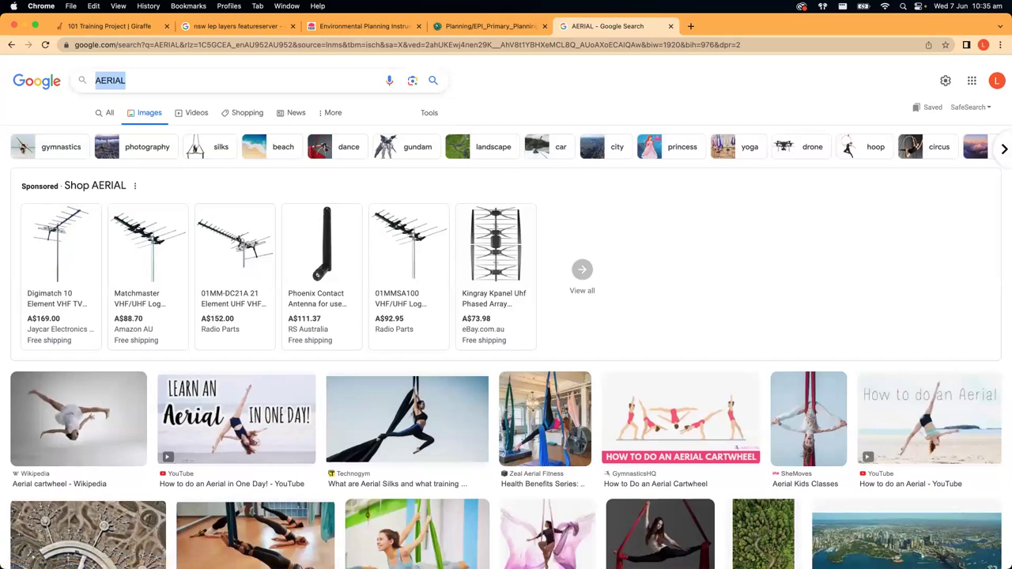
type("topographic")
key("Return")
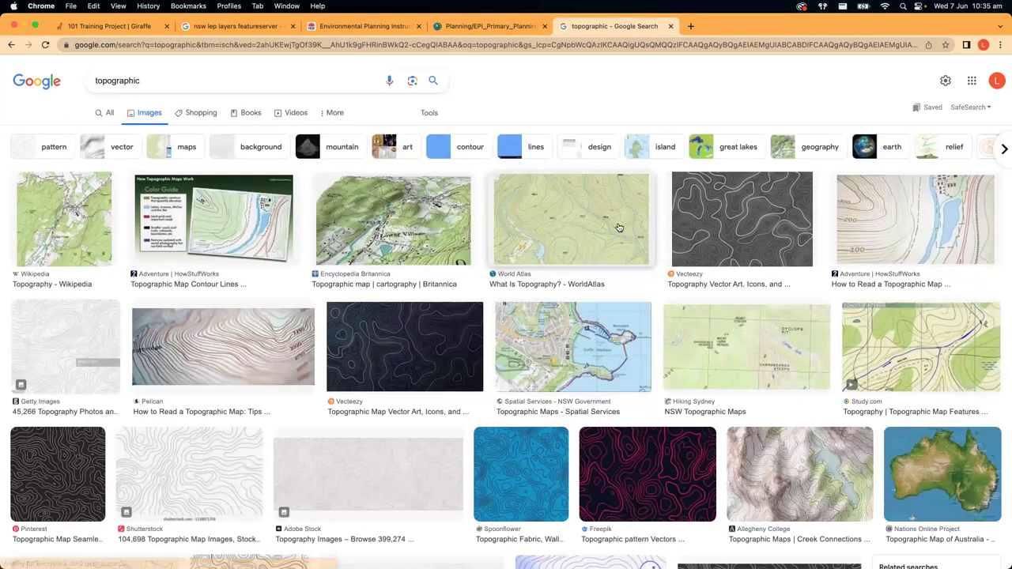
- Save the HowStuffWorks topographic map image to the Desktop and return to Giraffe
left_click(956, 231)
right_click(717, 239)
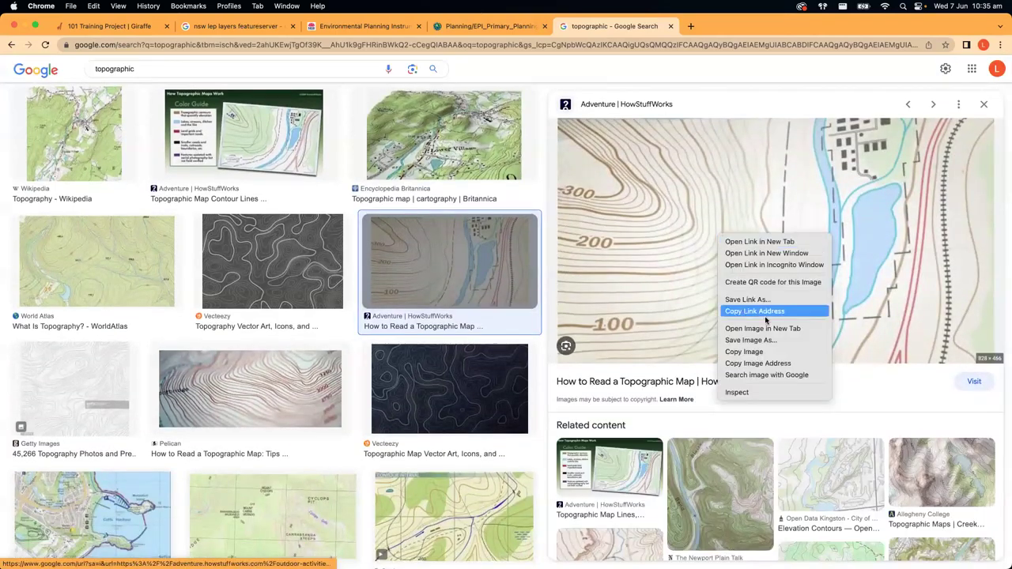
left_click(761, 340)
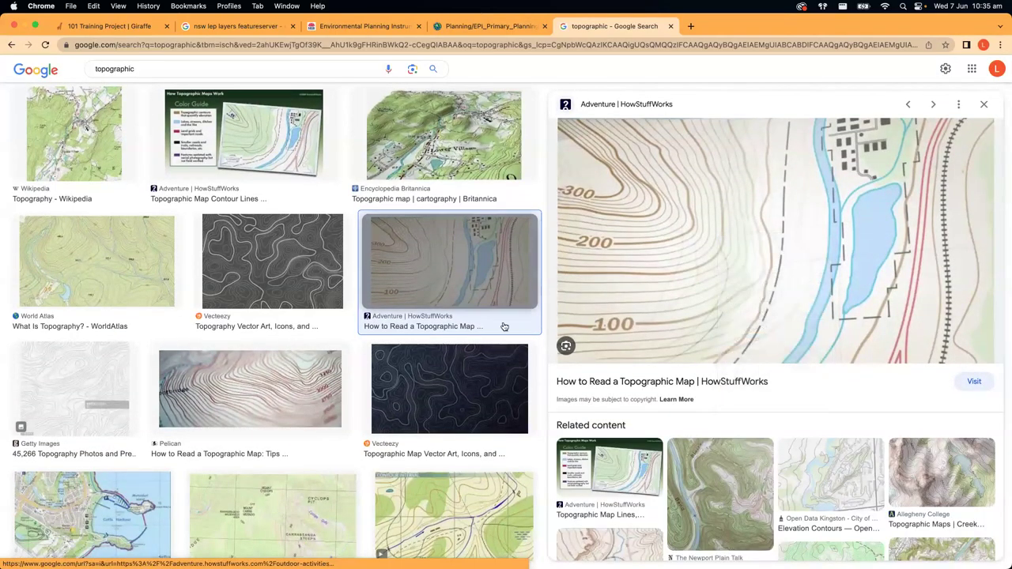
key("Return")
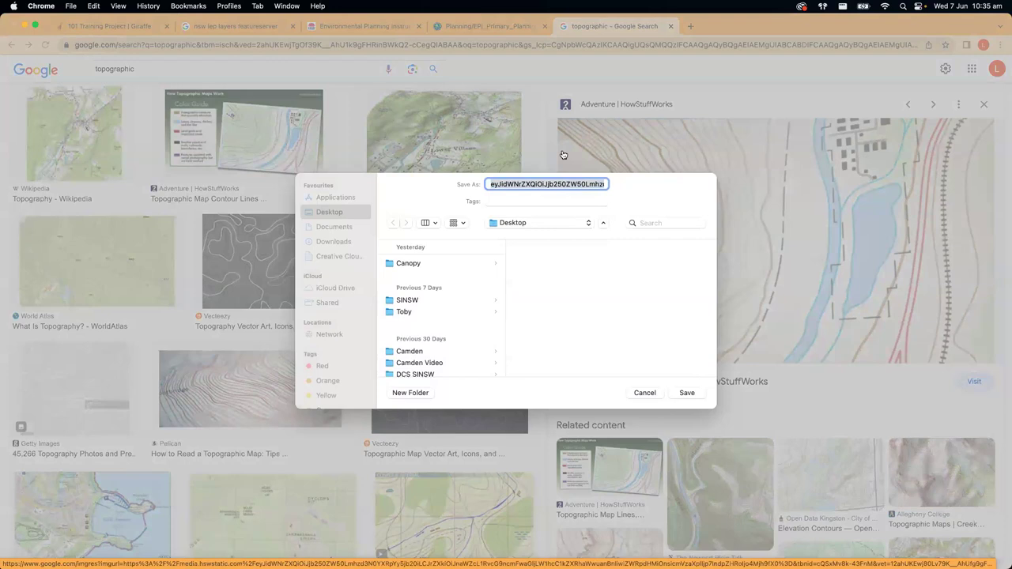
key("super+1")
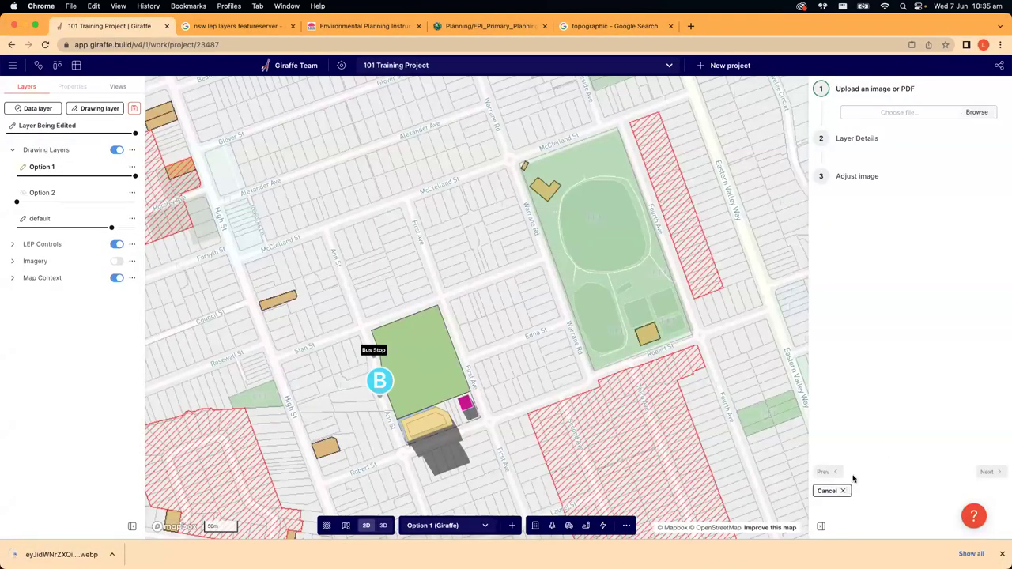
left_click(829, 491)
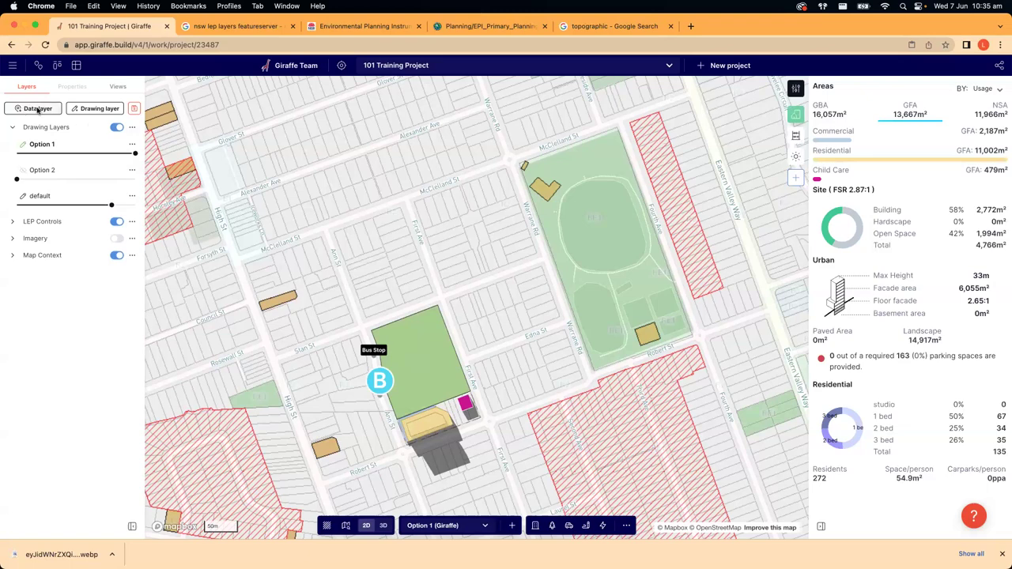
left_click(37, 110)
left_click(743, 132)
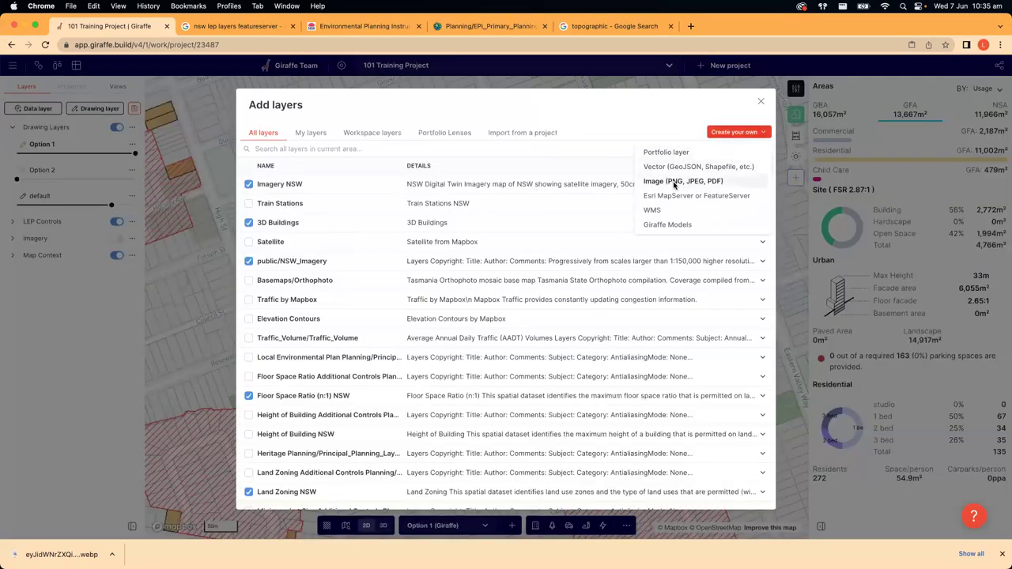
left_click(673, 183)
left_click(976, 111)
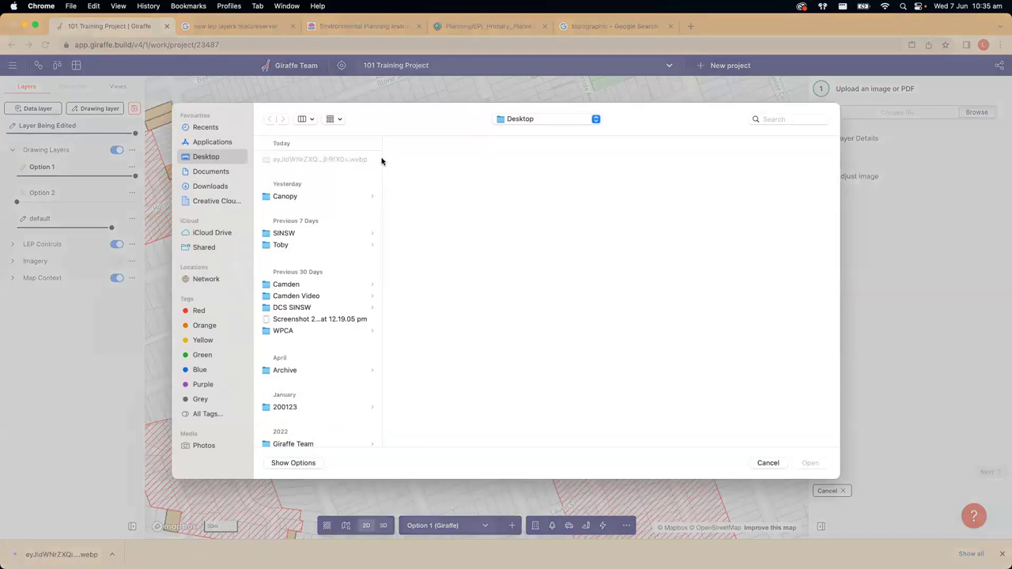
left_click(767, 462)
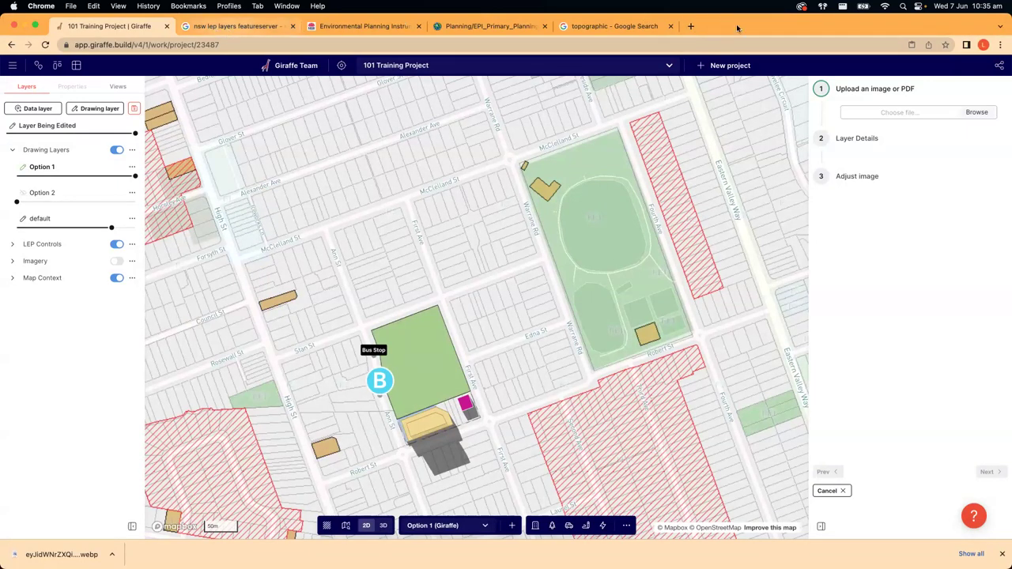
- Replace the old search with a Google Images search for master plan
left_click(197, 29)
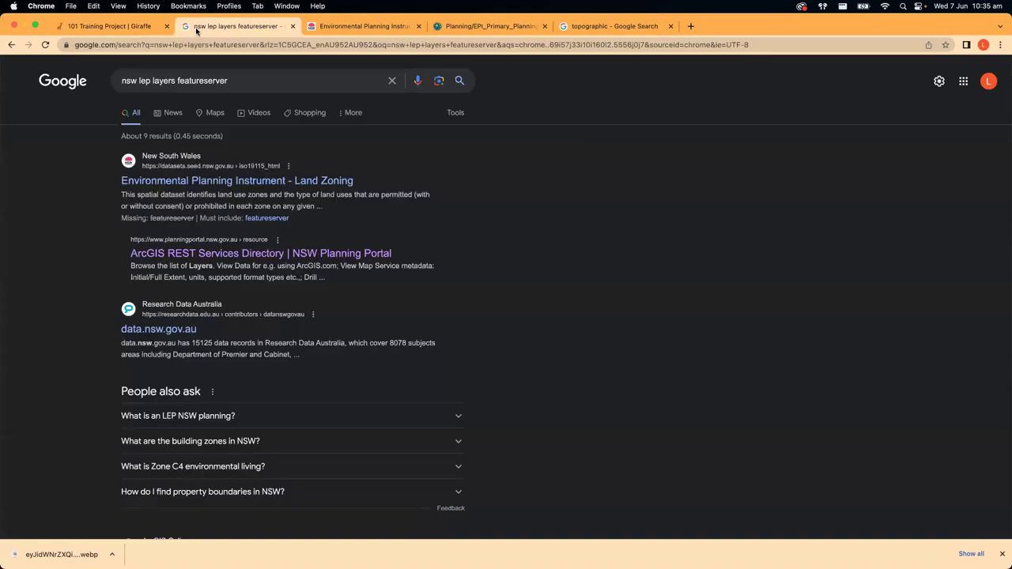
left_click_drag(239, 85, 33, 71)
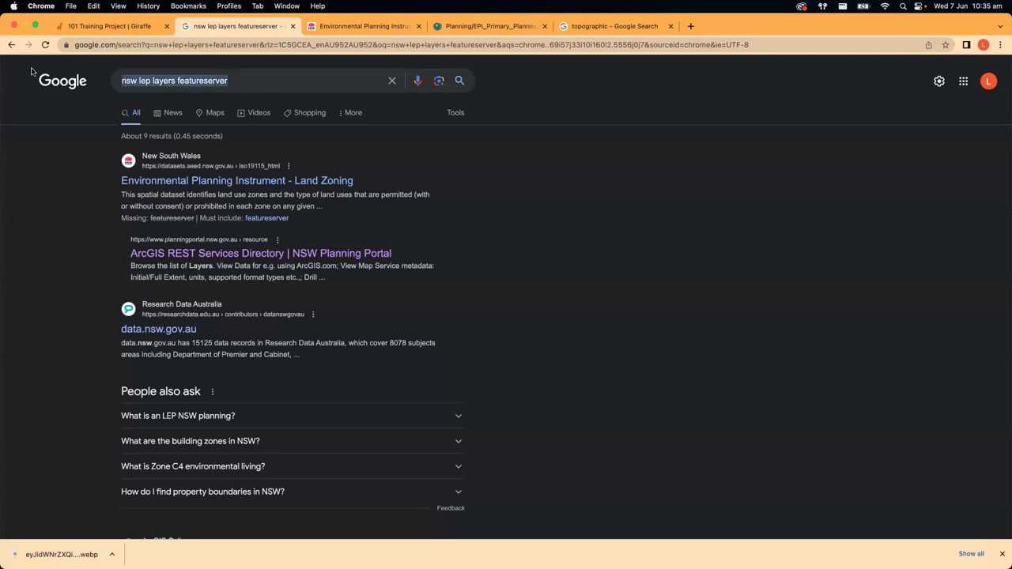
type("master plan")
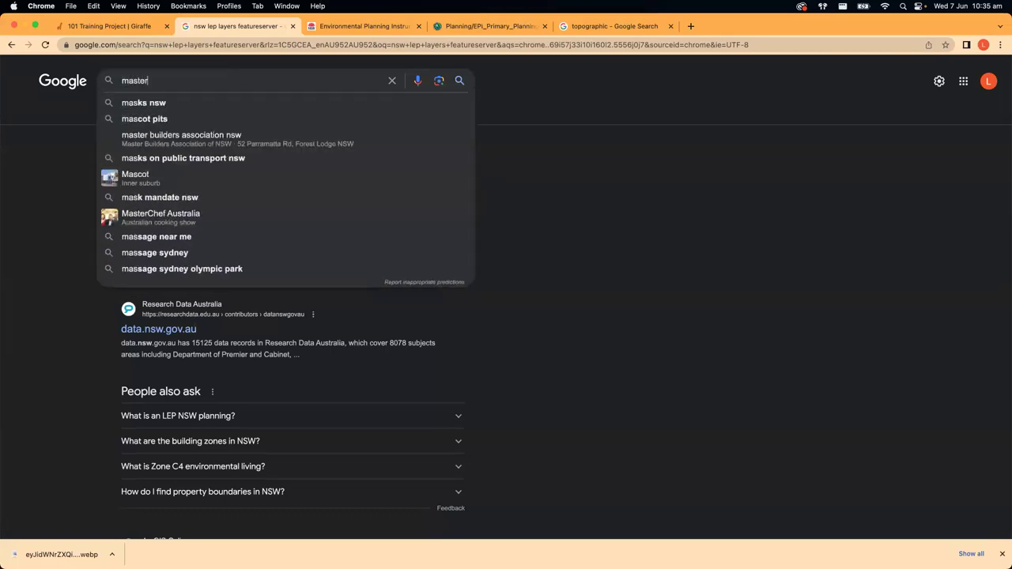
key("Return")
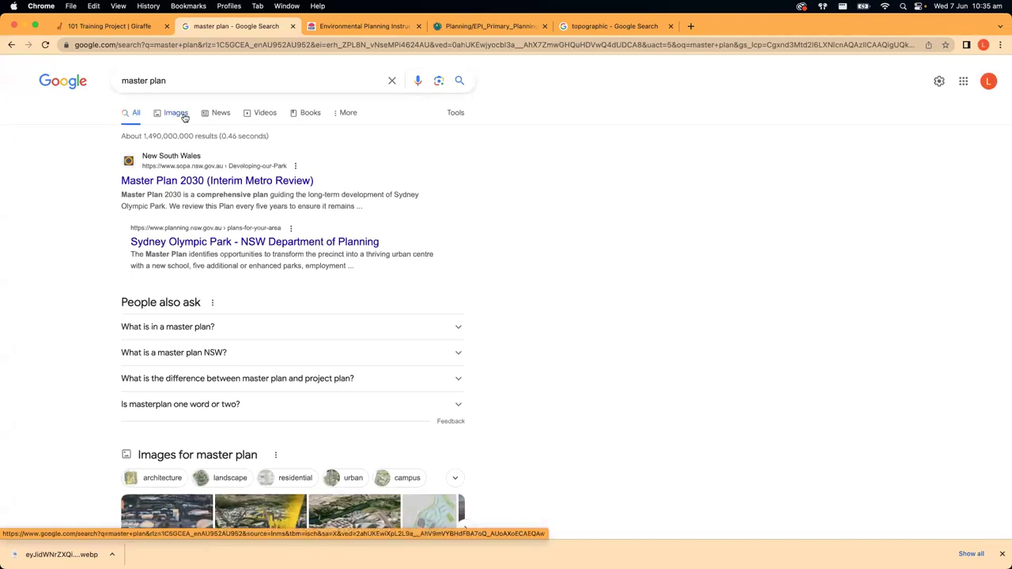
left_click(181, 114)
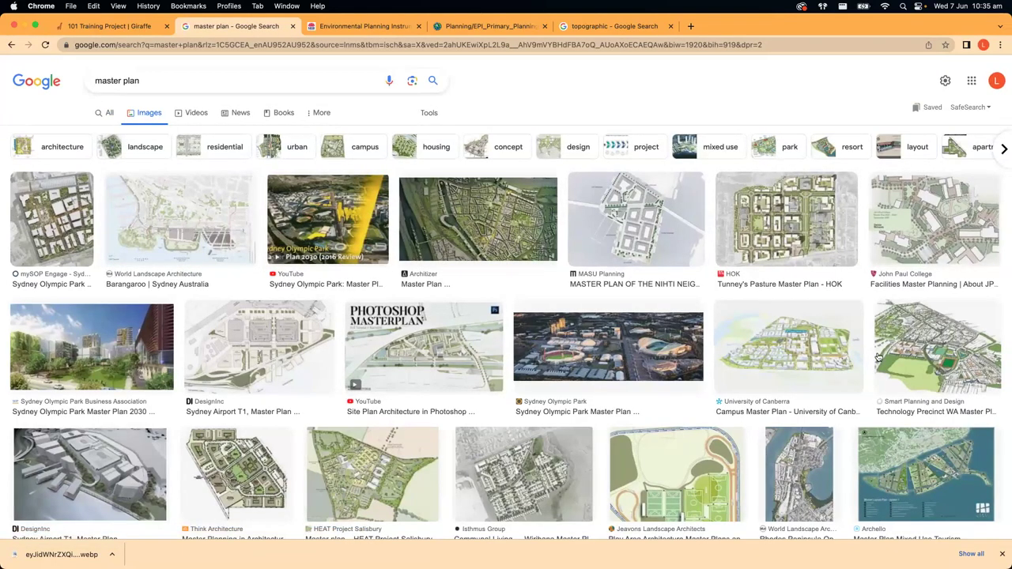
- Save the John Paul College master plan image as JPC-Master-Plan-Report and return to Giraffe
left_click(901, 207)
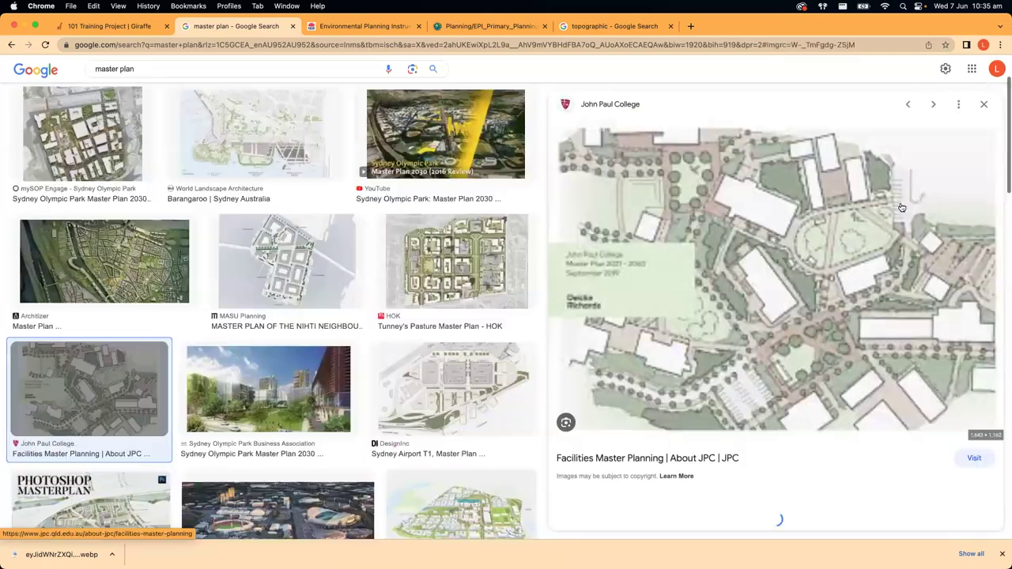
right_click(746, 294)
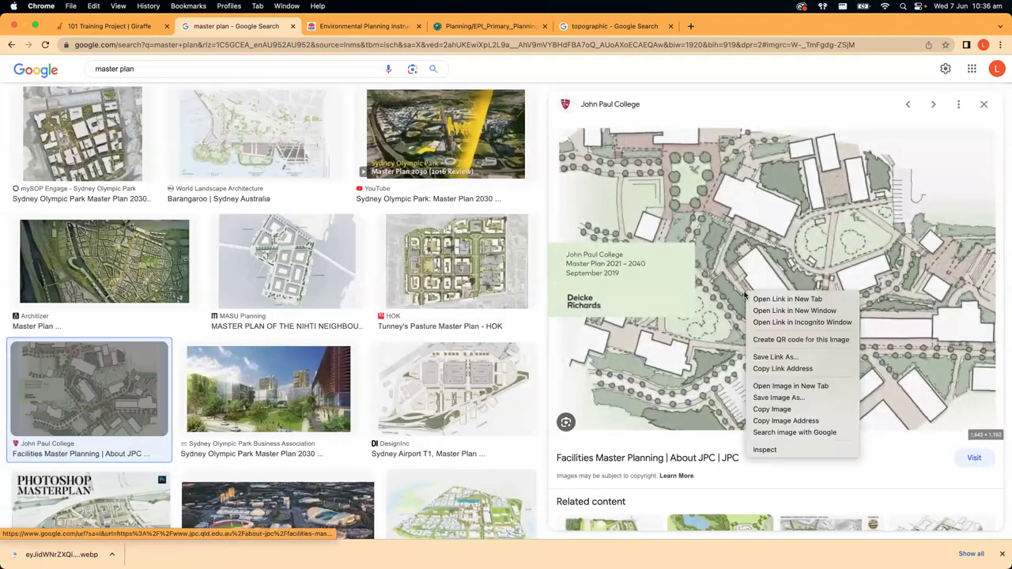
left_click(779, 396)
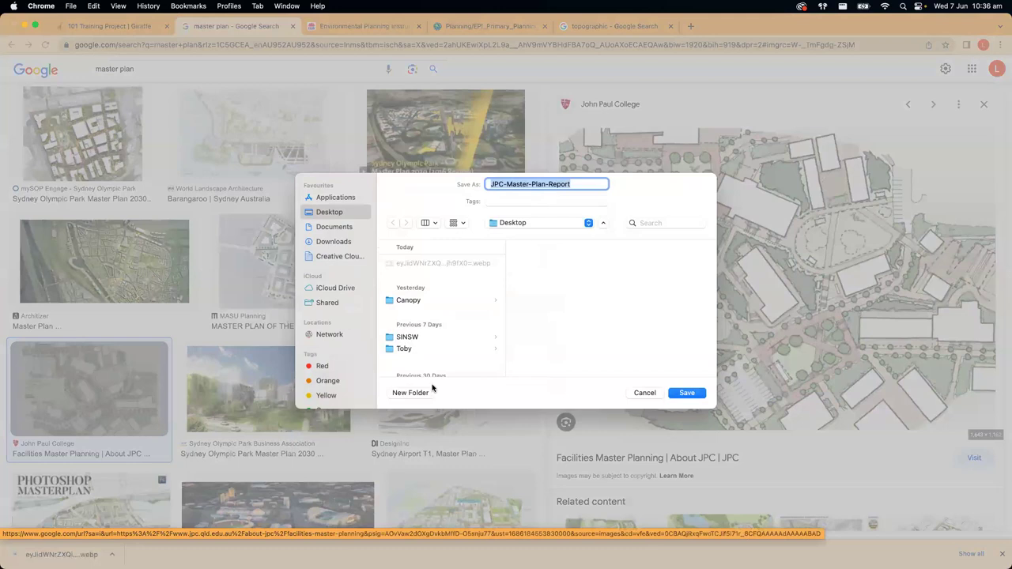
left_click(686, 393)
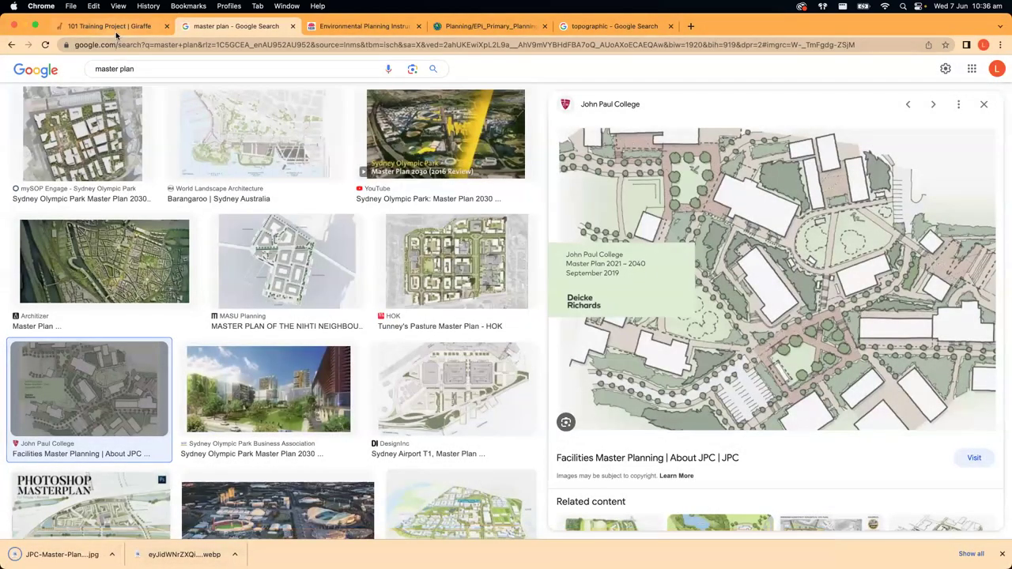
left_click(115, 29)
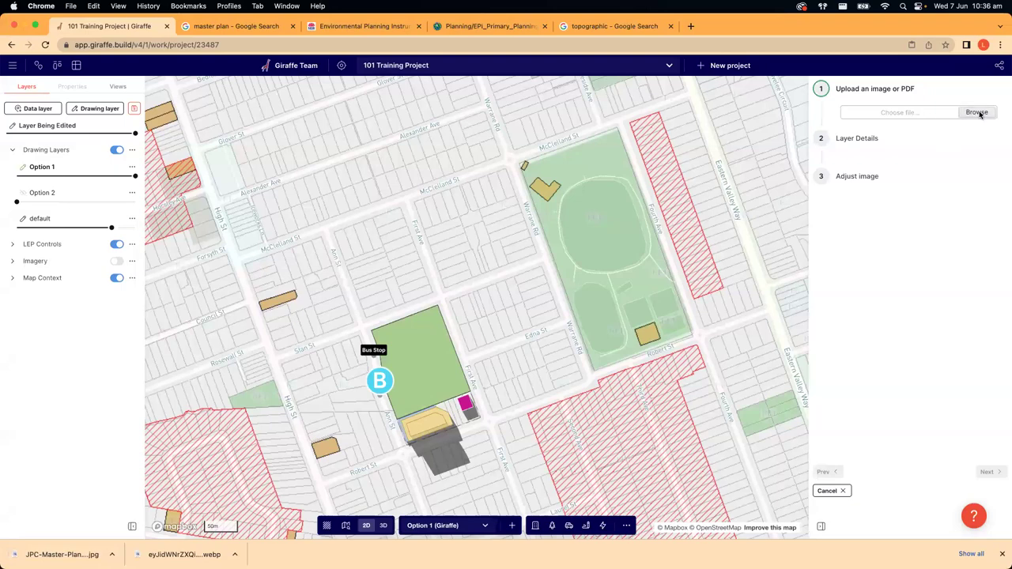
- Upload JPC-Master-Plan-Report.jpg from the Desktop as an image overlay on the map
left_click(977, 112)
left_click(324, 172)
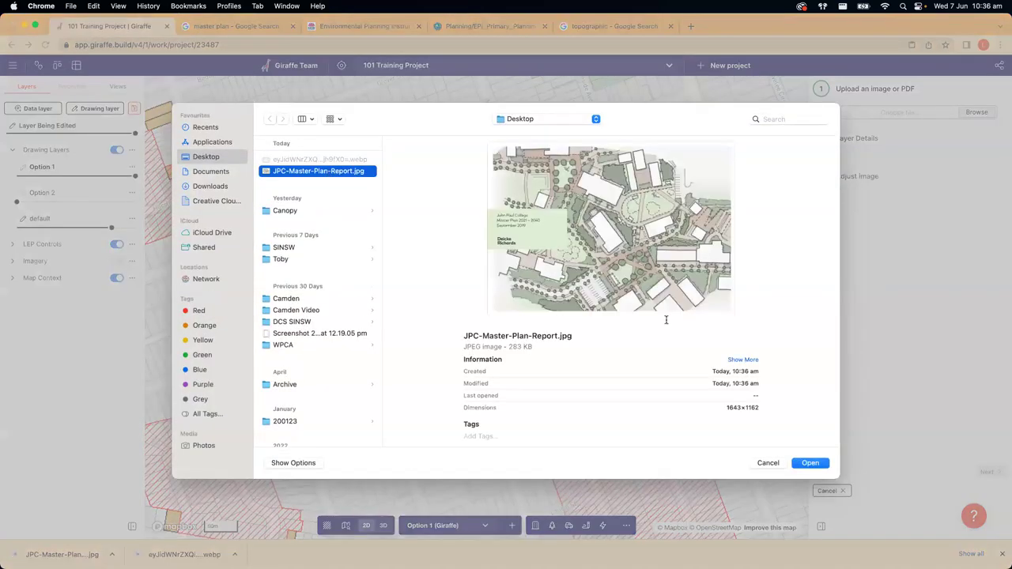
left_click(811, 463)
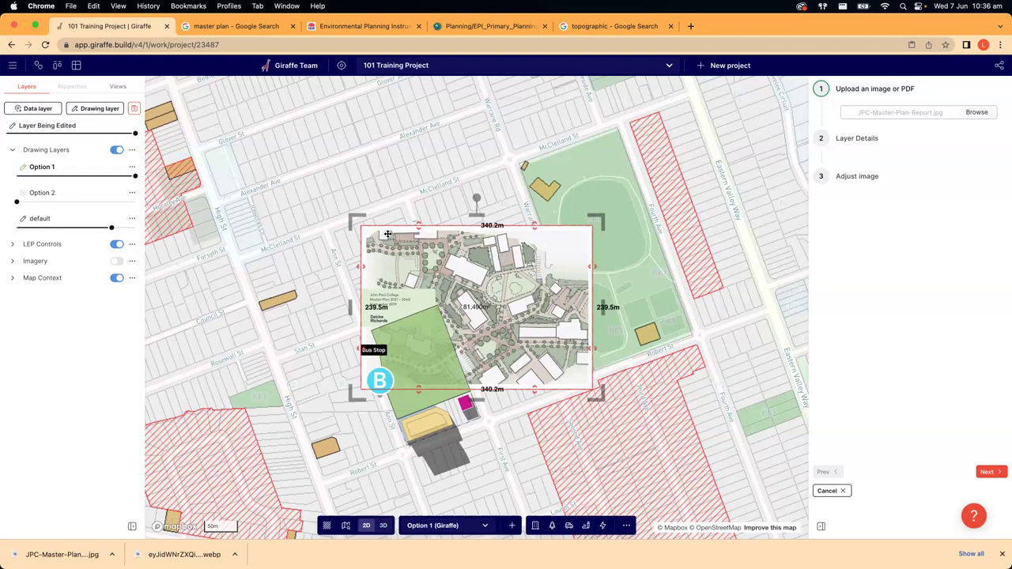
- Resize the master plan to 499.1 m by 351.4 m, rotate it along the streets, and position it
left_click_drag(342, 209, 247, 147)
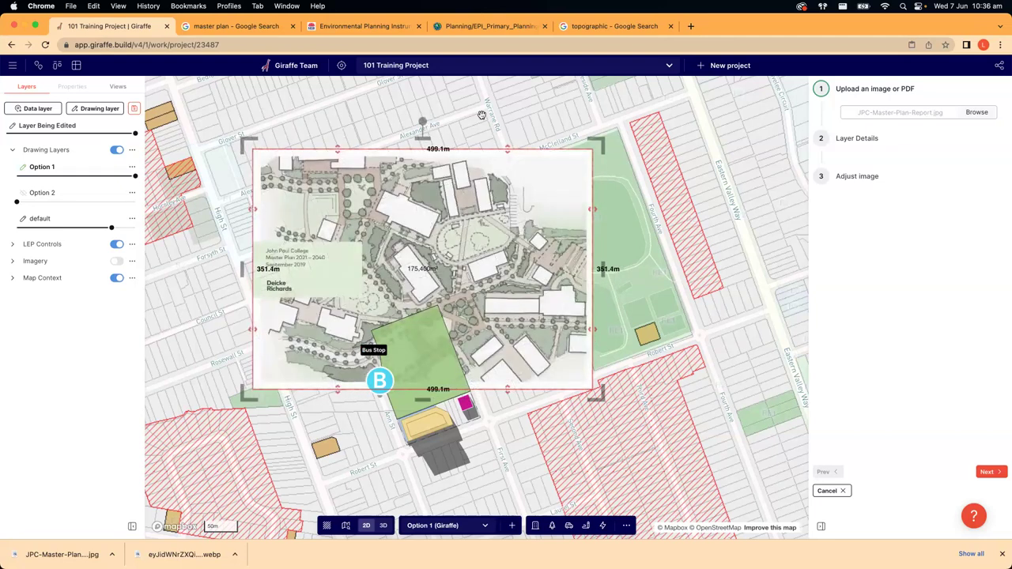
left_click_drag(422, 118, 359, 128)
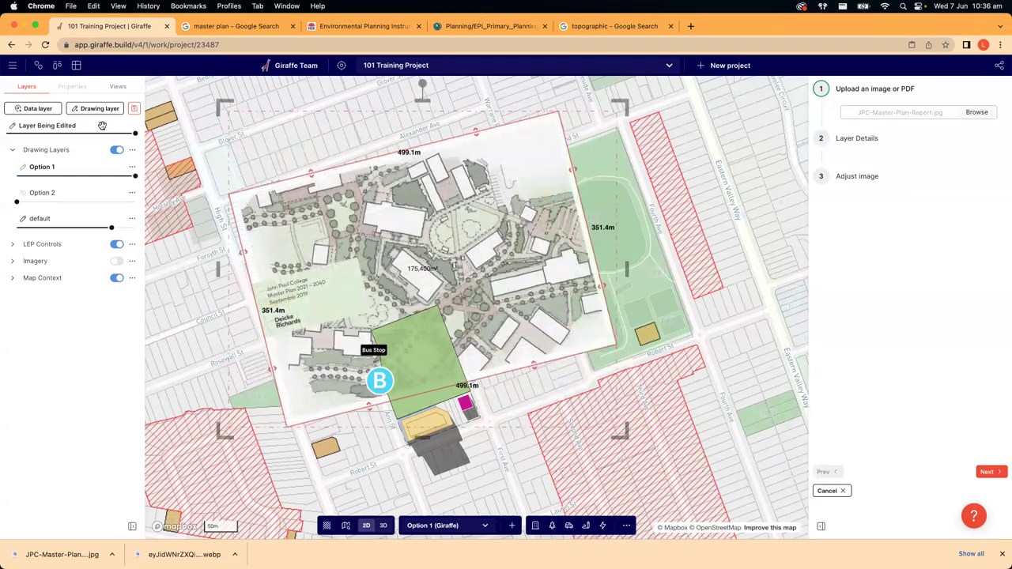
left_click_drag(136, 133, 70, 133)
left_click_drag(418, 82, 398, 87)
left_click_drag(477, 181, 541, 215)
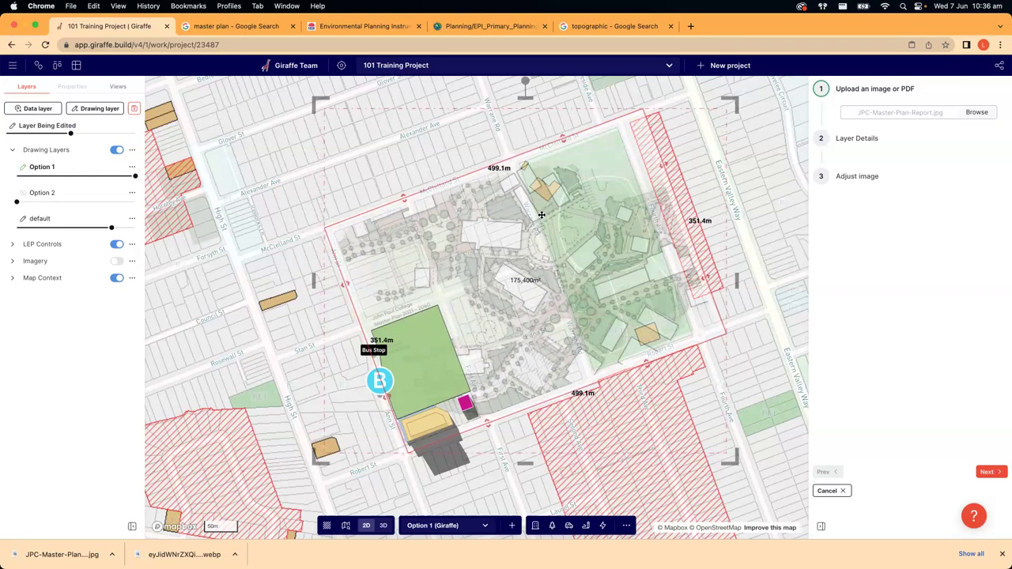
left_click_drag(463, 306, 446, 320)
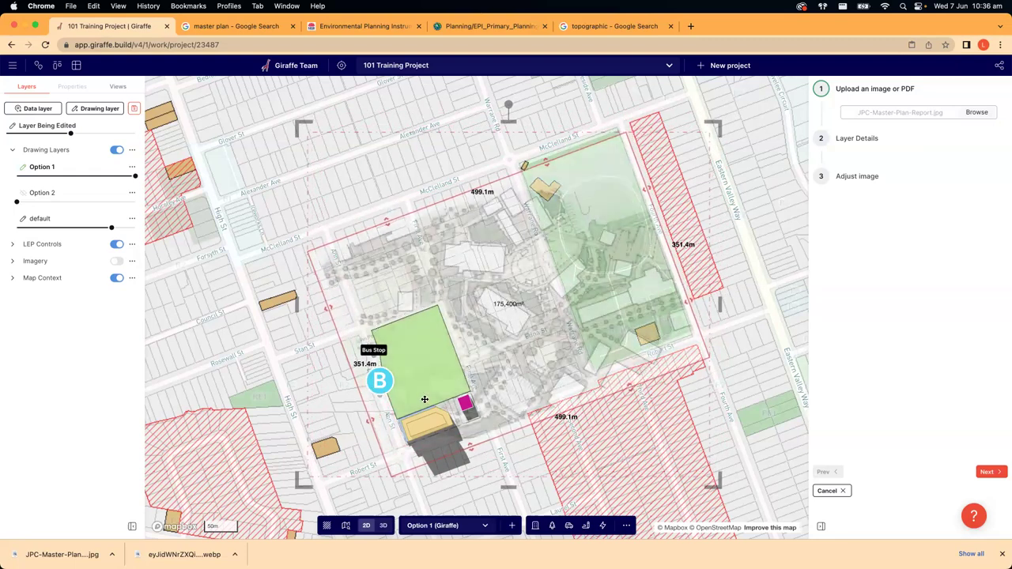
scroll(427, 370, "down", 2)
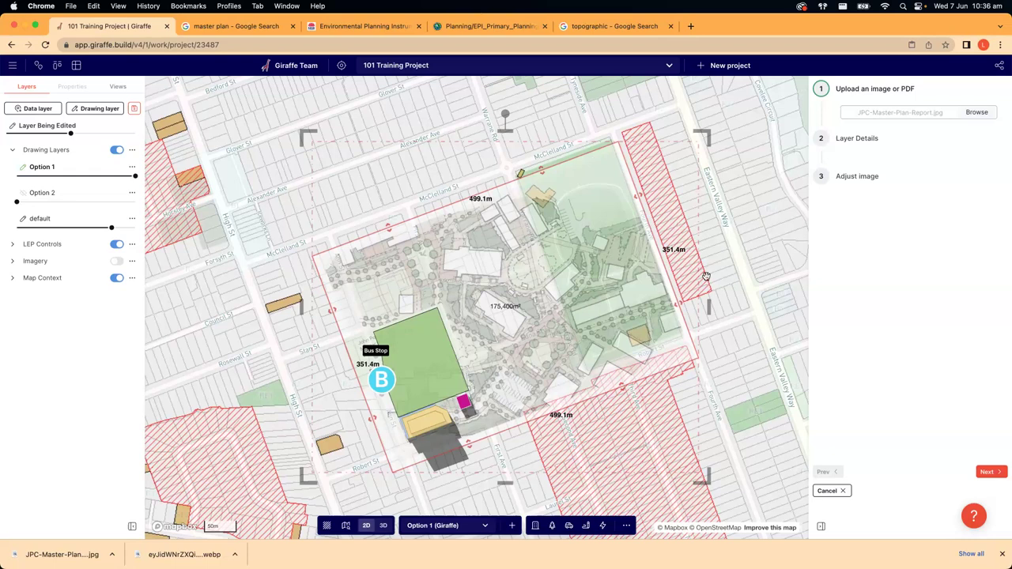
- Save the master plan image as a layer named JPC-Master-Plan-Report, without the .jpg extension
left_click(986, 472)
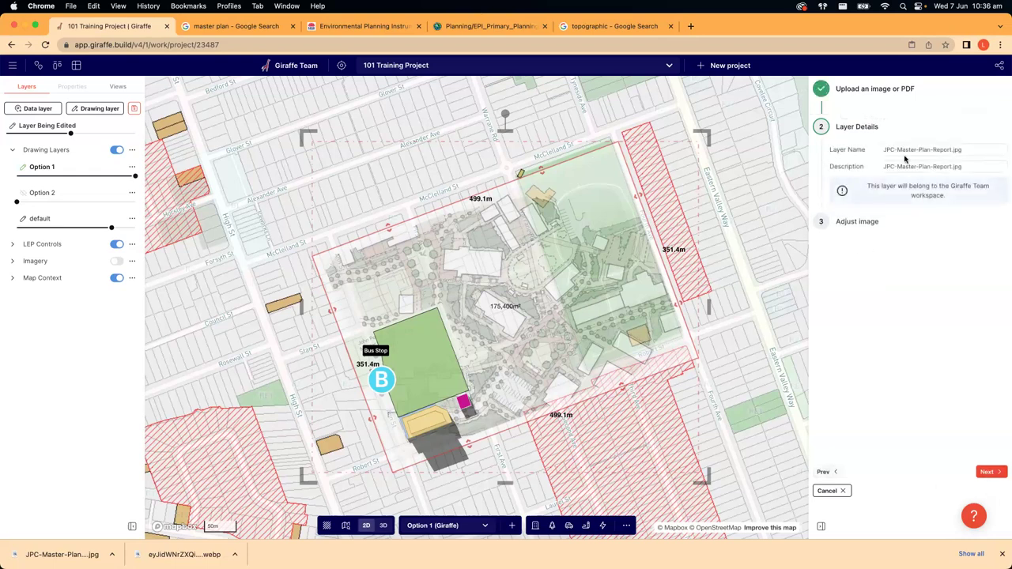
left_click(974, 149)
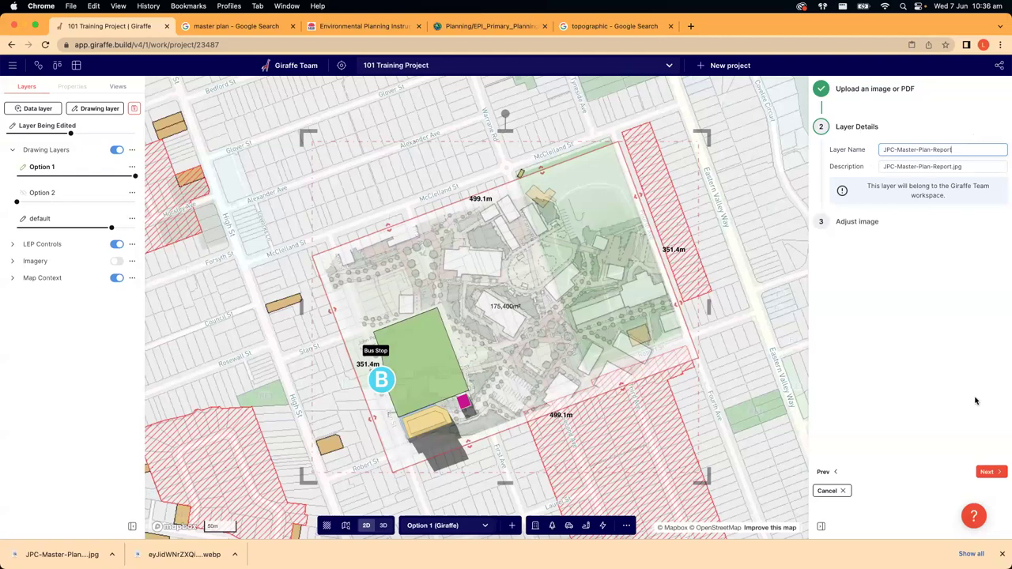
left_click(989, 472)
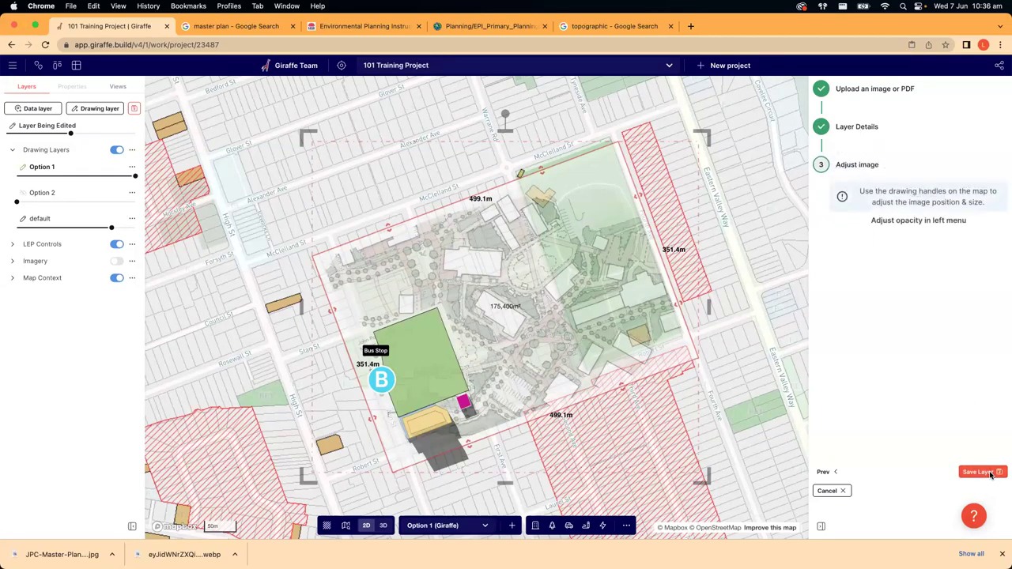
left_click(990, 472)
mouse_move(60, 134)
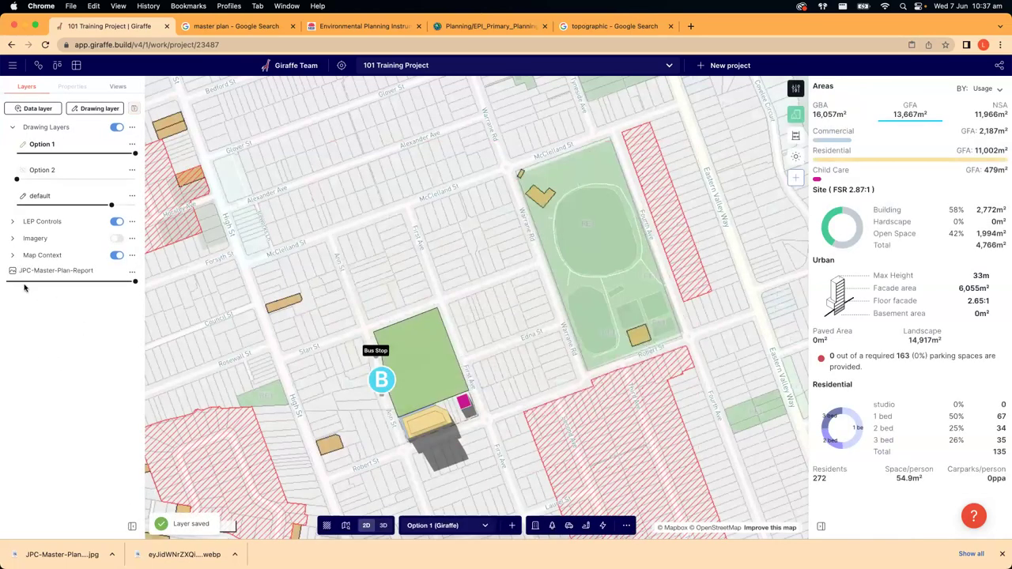
- Set the JPC-Master-Plan-Report layer opacity to about 76% and start a polygon
left_click_drag(135, 282, 70, 282)
left_click_drag(171, 282, 103, 283)
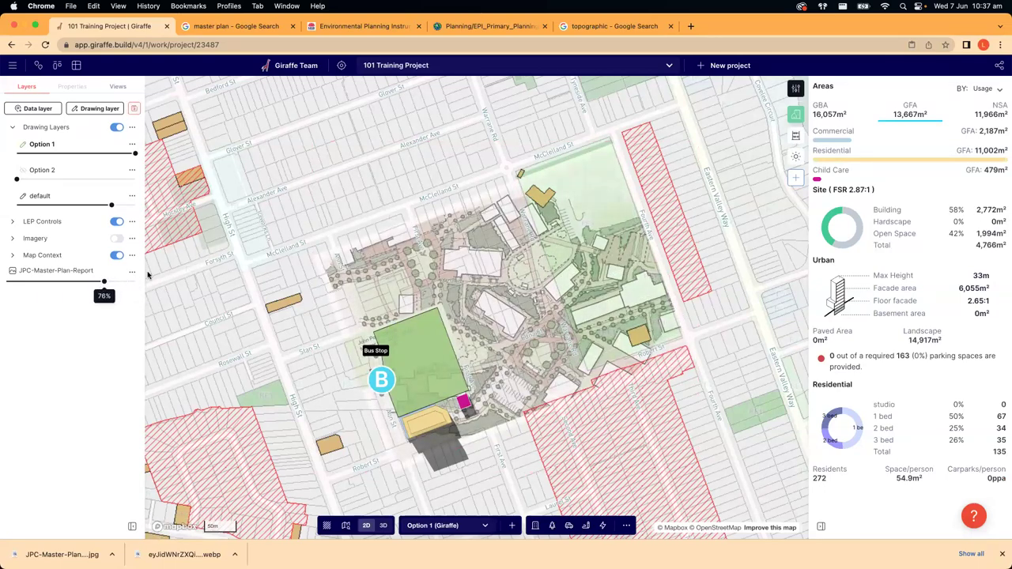
scroll(447, 265, "up", 3)
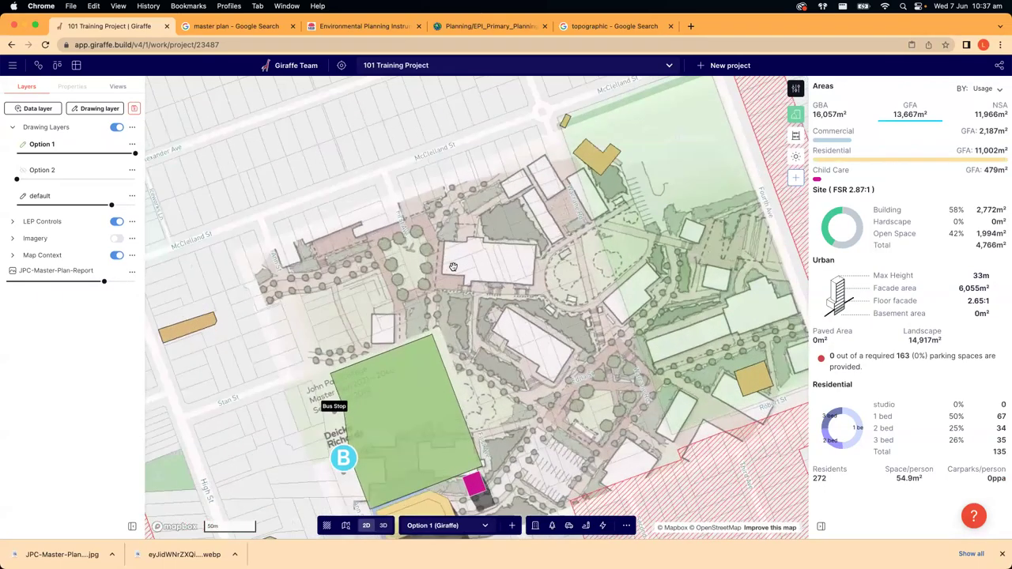
key("p")
scroll(446, 242, "up", 4)
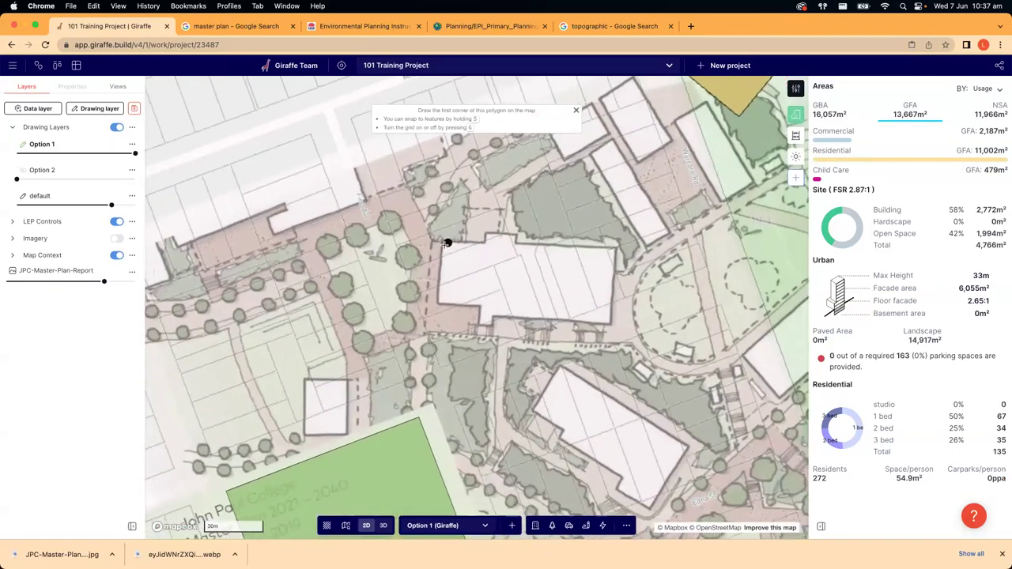
- Trace the large building's outline on the master plan, including its lower-left notch, as a closed polygon
left_click(440, 242)
left_click(486, 242)
left_click(487, 233)
left_click(619, 249)
left_click(614, 327)
left_click(493, 326)
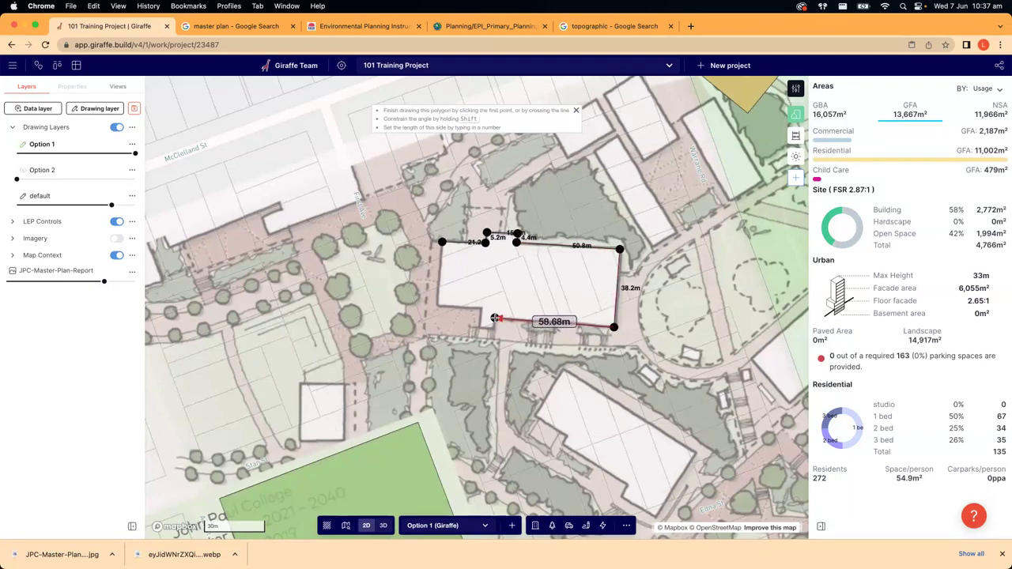
left_click(479, 326)
left_click(480, 308)
left_click(433, 306)
left_click(441, 241)
left_click_drag(434, 306, 436, 306)
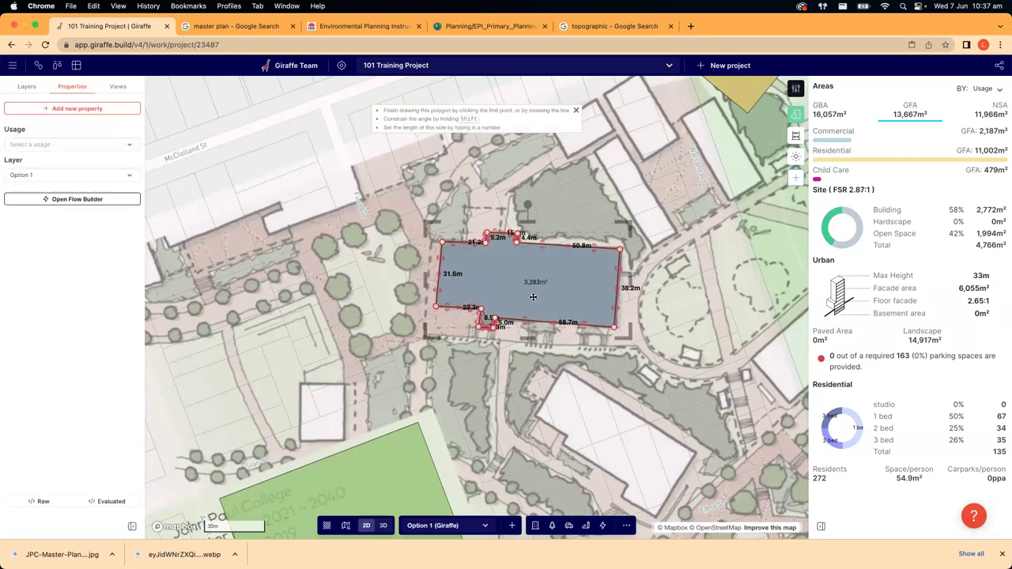
- Set the traced shape's usage to Commercial and switch the map to 3D
left_click(70, 144)
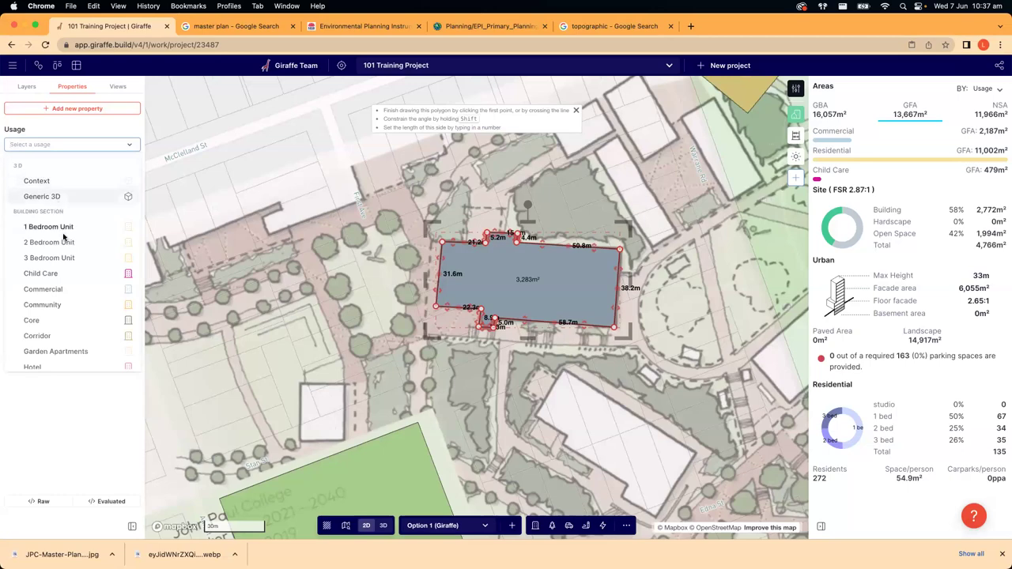
left_click(68, 289)
left_click(239, 281)
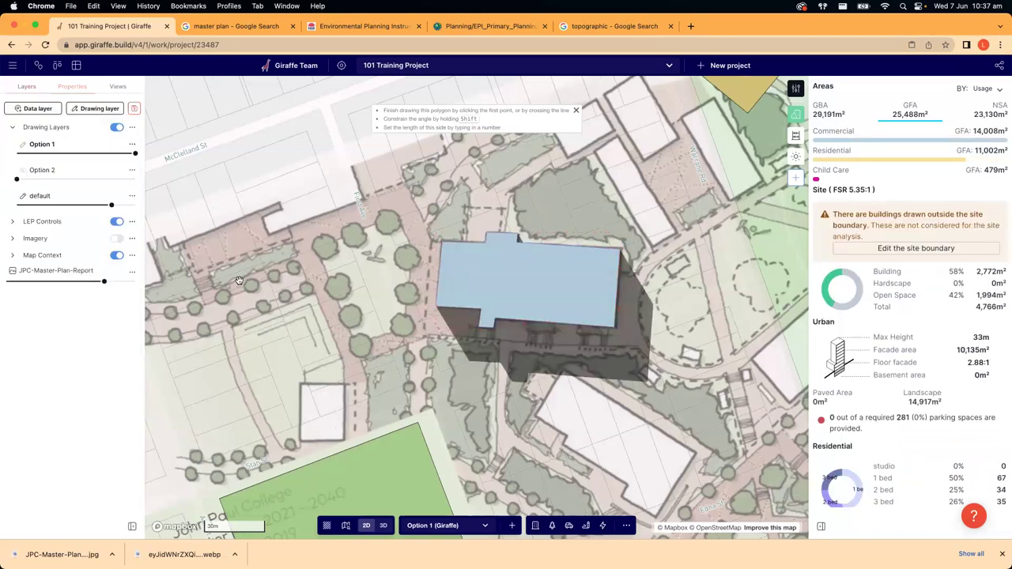
left_click(383, 525)
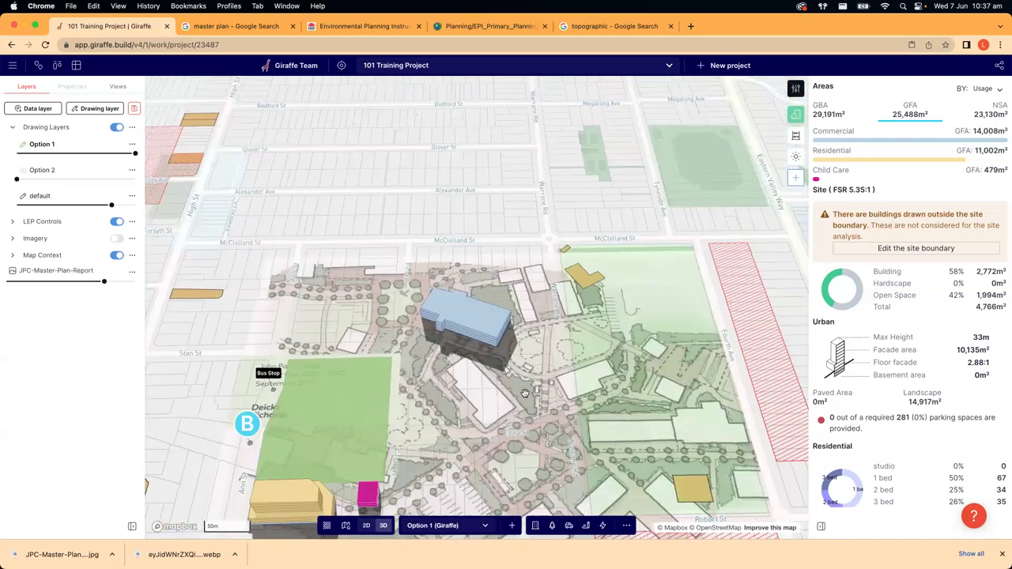
- Pan across the 3D site and delete the blue commercial building
left_click_drag(534, 383, 518, 292)
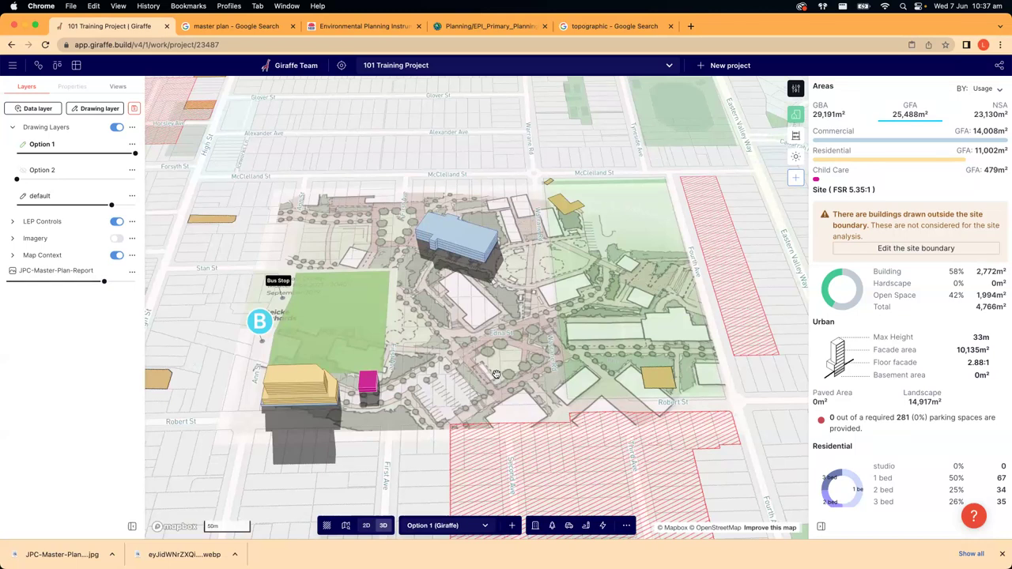
left_click(459, 241)
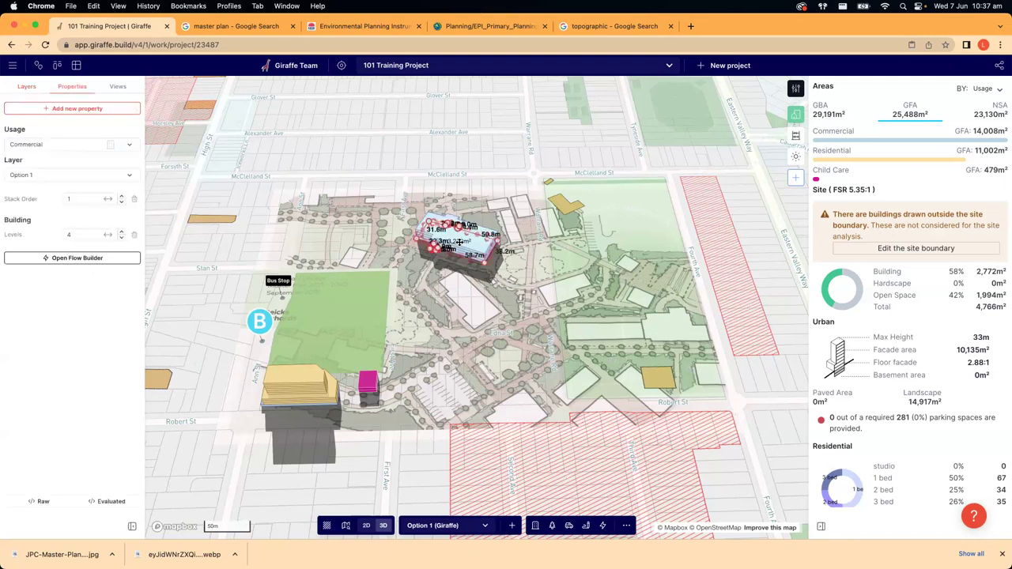
key("Delete")
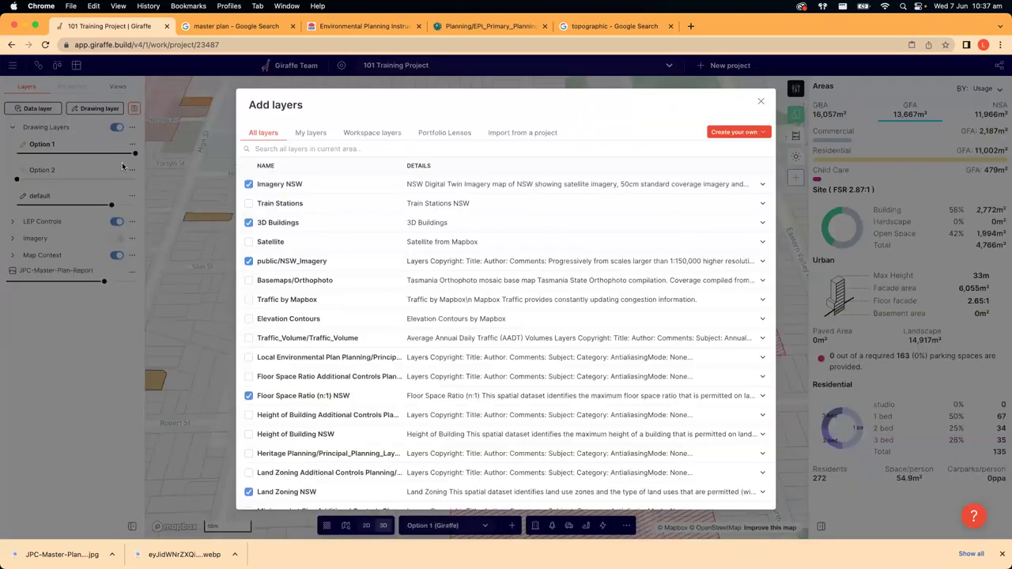
- Look at the Create your own layer options, then close the Add layers dialog and zoom out
left_click(721, 132)
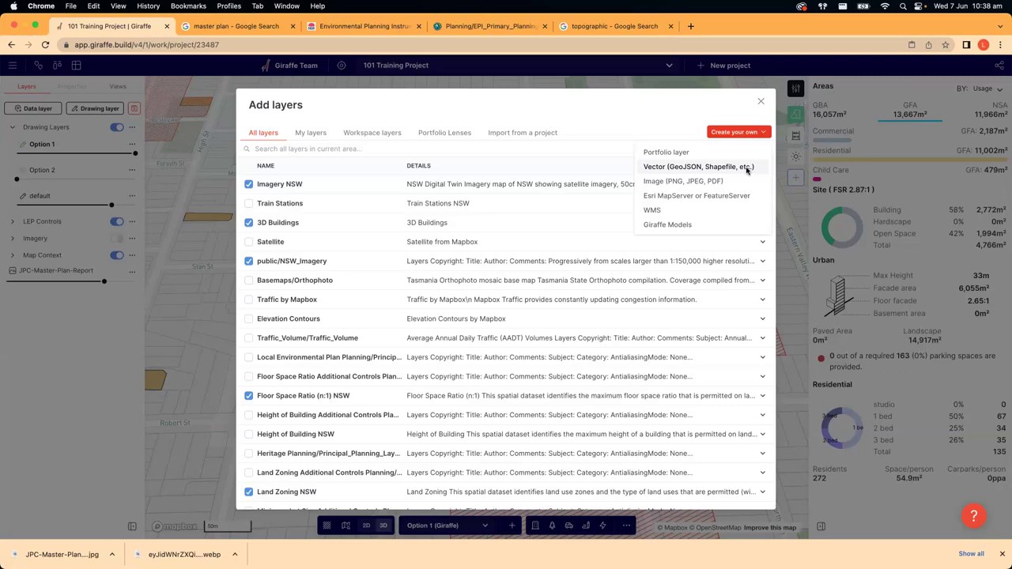
left_click(761, 101)
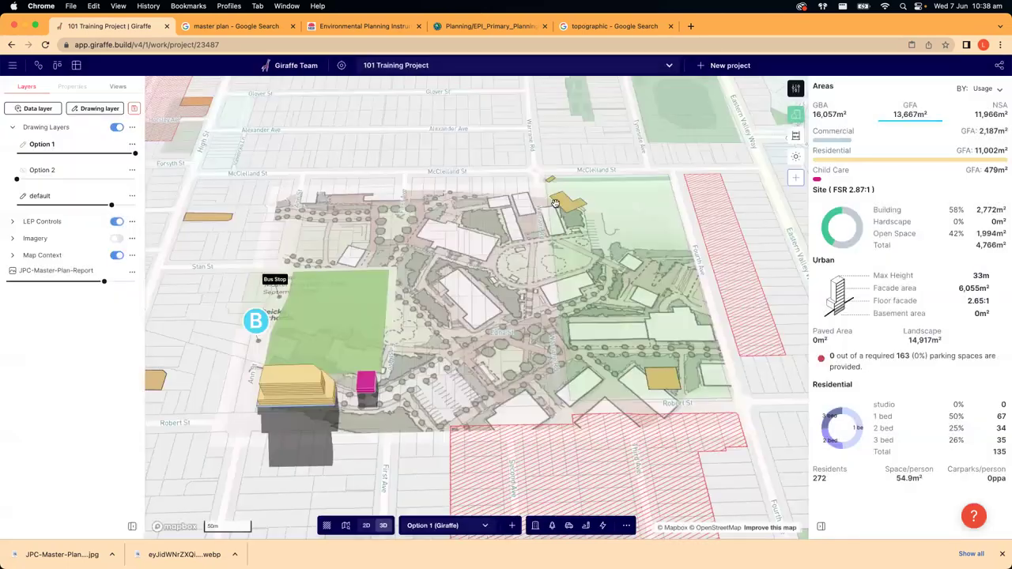
scroll(560, 251, "down", 3)
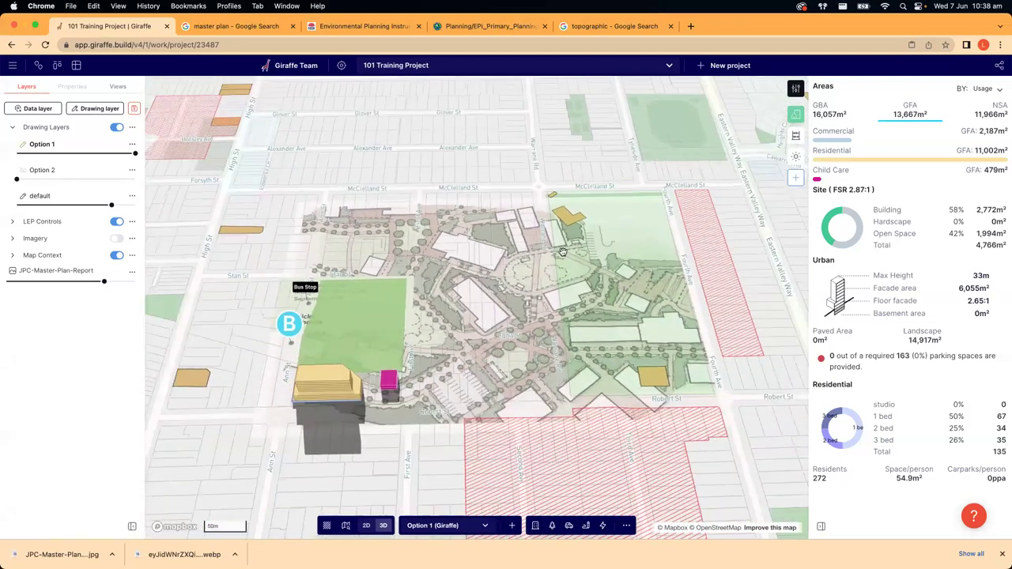
- Open Project Settings from the main menu and view its System, Other and Attachments tabs
left_click(12, 66)
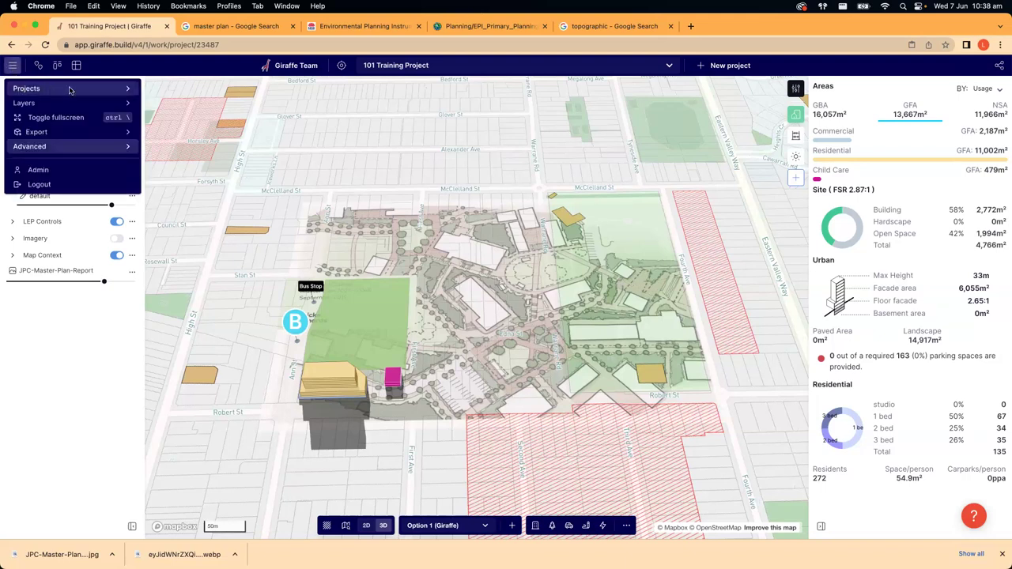
mouse_move(71, 89)
left_click(192, 105)
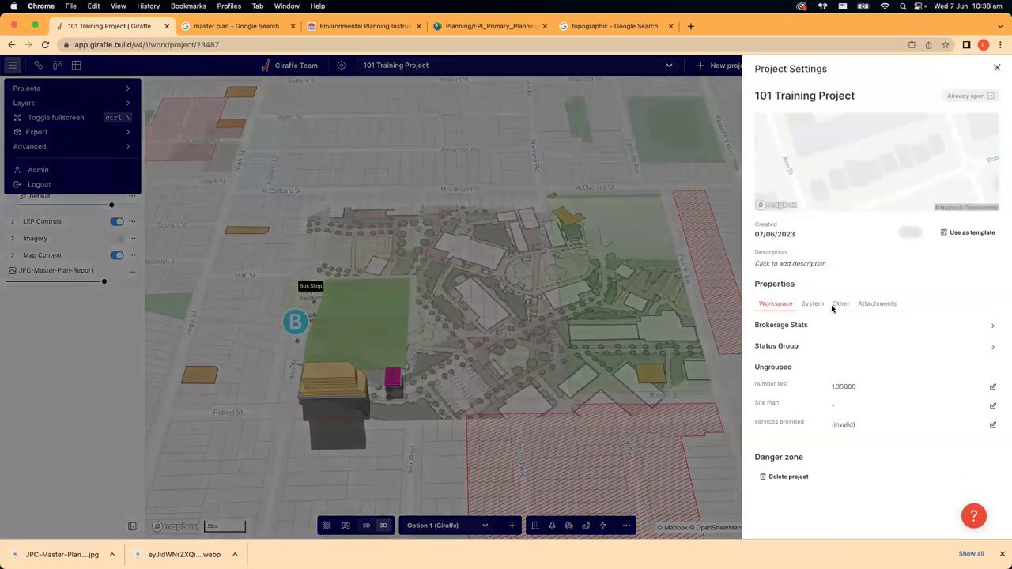
left_click(811, 305)
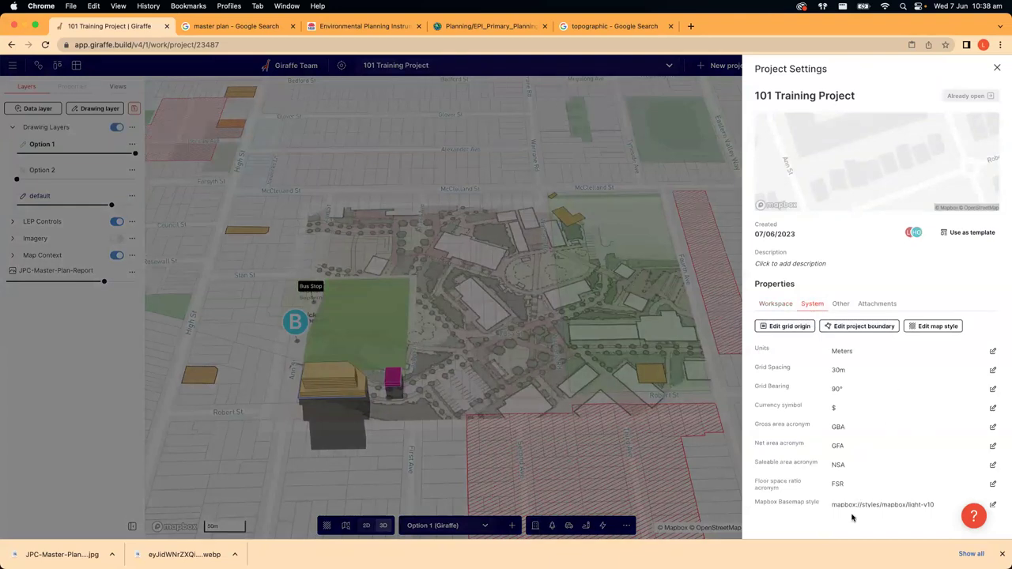
left_click(843, 306)
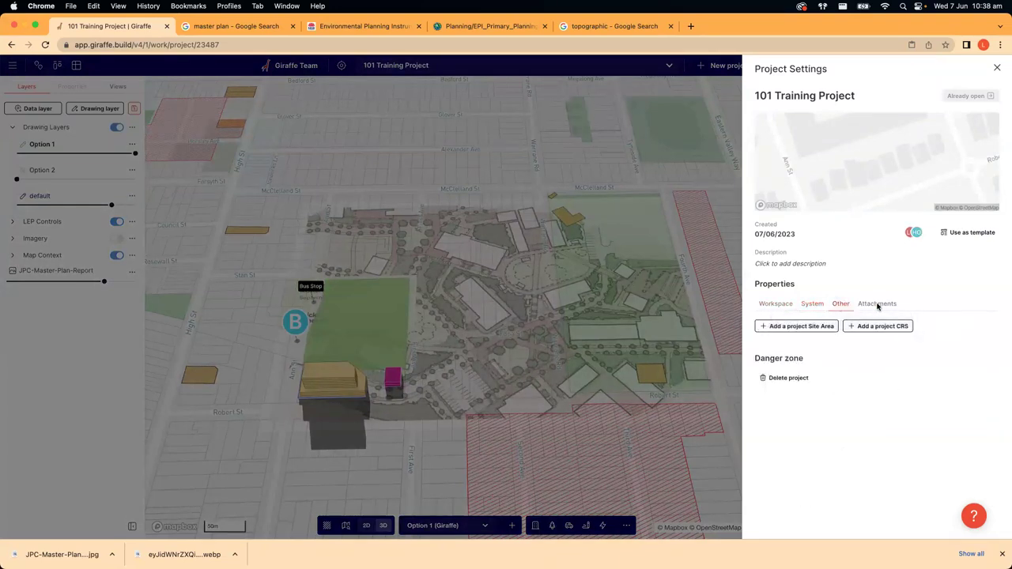
left_click(877, 306)
- Add a Mercator project CRS on a 6378137 m sphere in metres, then close Project Settings
left_click(847, 306)
left_click(876, 327)
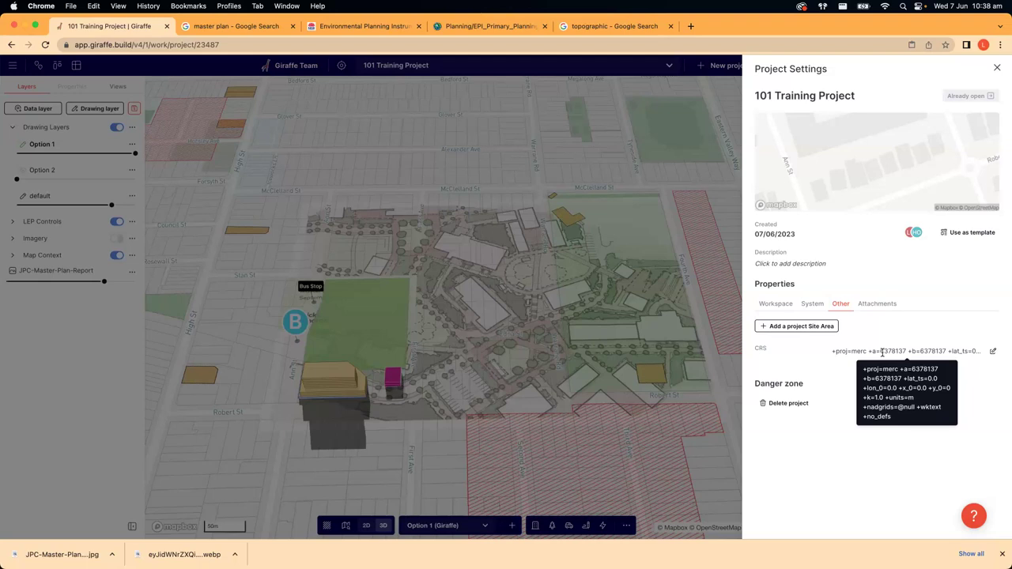
triple_click(882, 353)
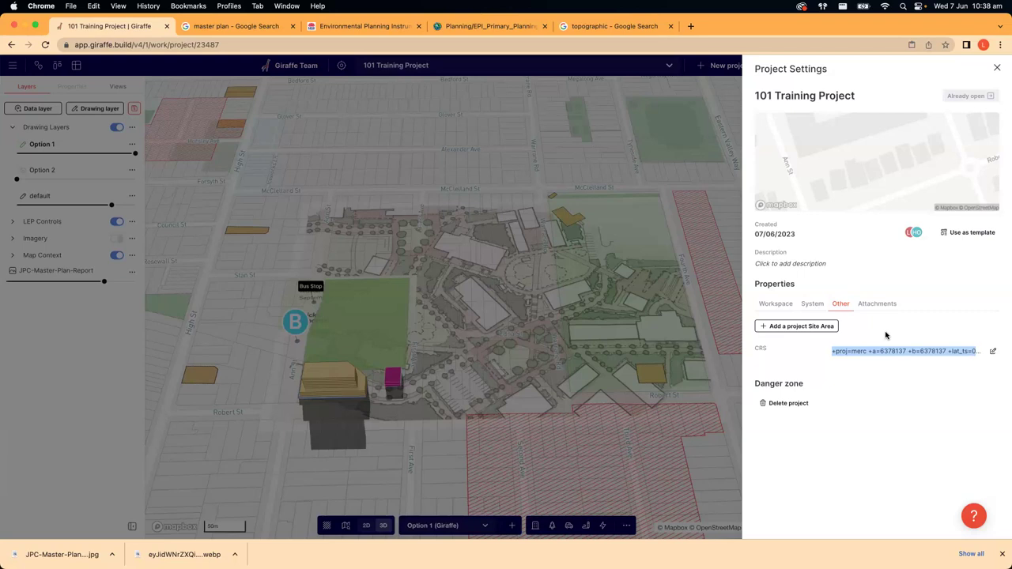
left_click(997, 68)
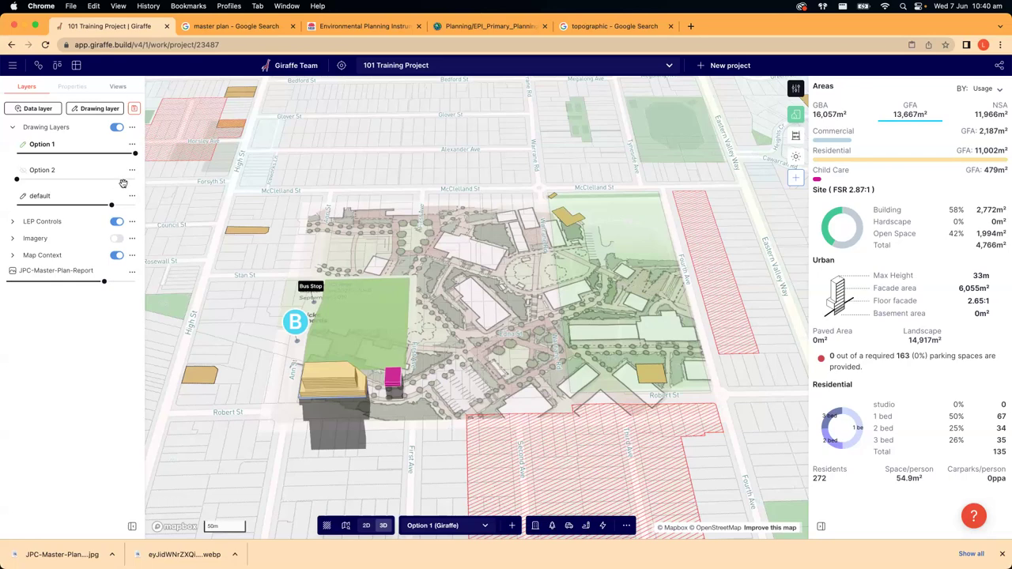
- Start a custom Vector data layer and leave its upload step open with no file chosen
left_click(48, 111)
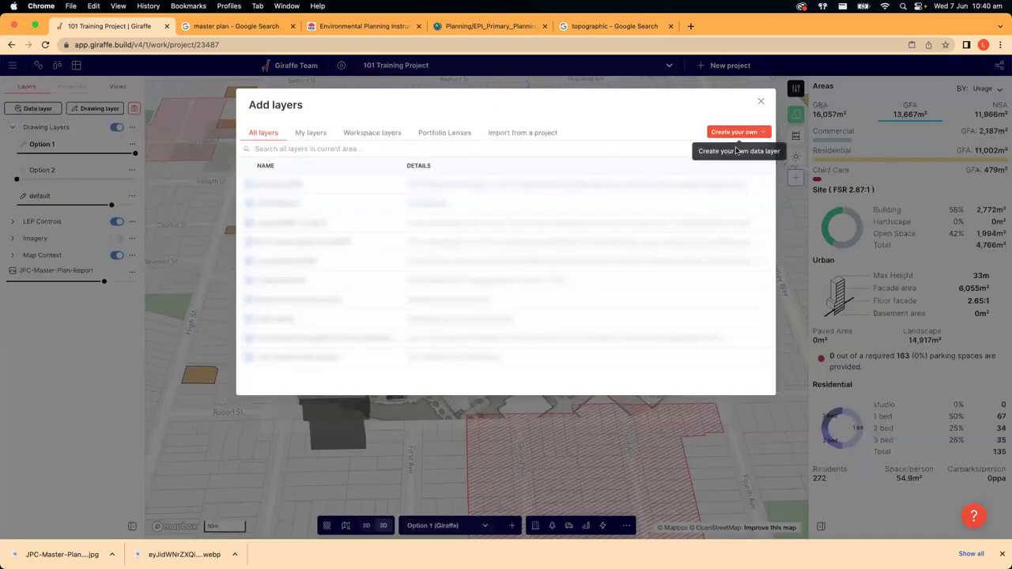
left_click(735, 132)
left_click(954, 142)
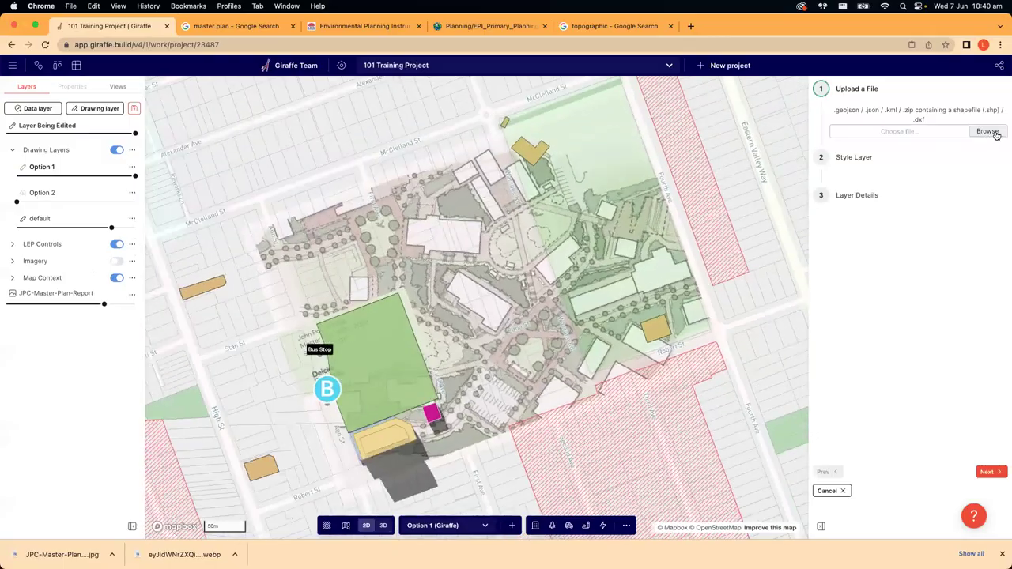
left_click(987, 131)
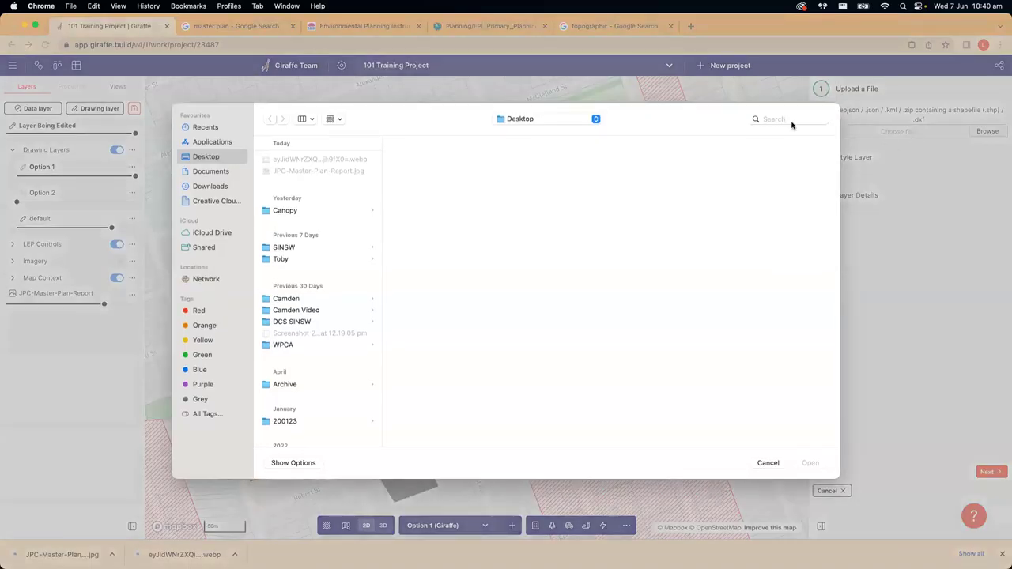
left_click(768, 463)
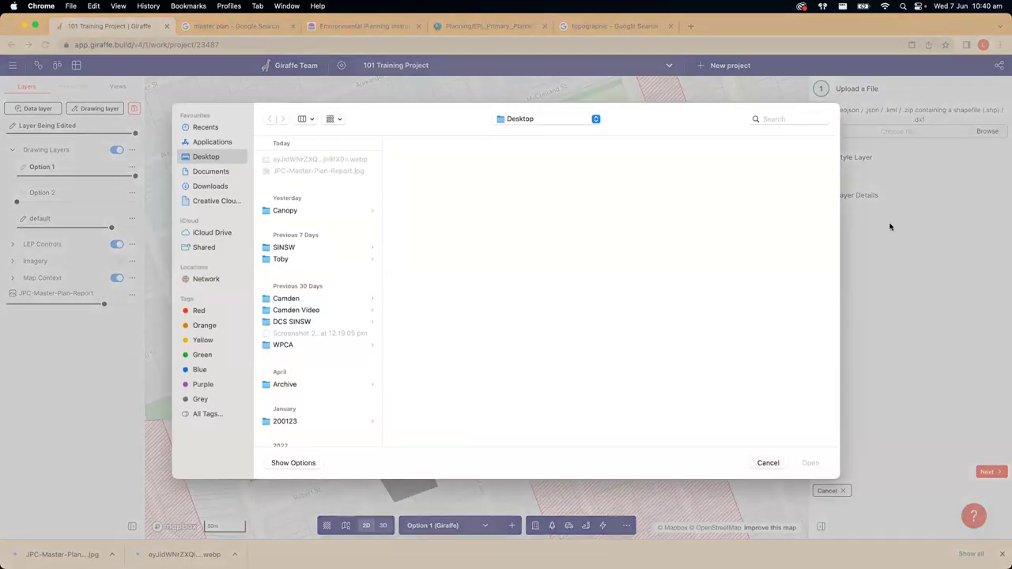